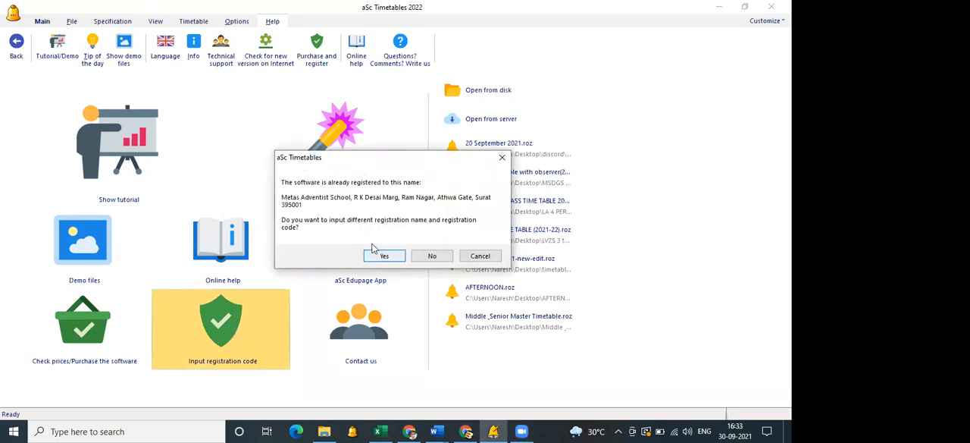
# Dismiss the prompt for a different registration name and code, and view the program's version and licence information.
pyautogui.click(381, 258)
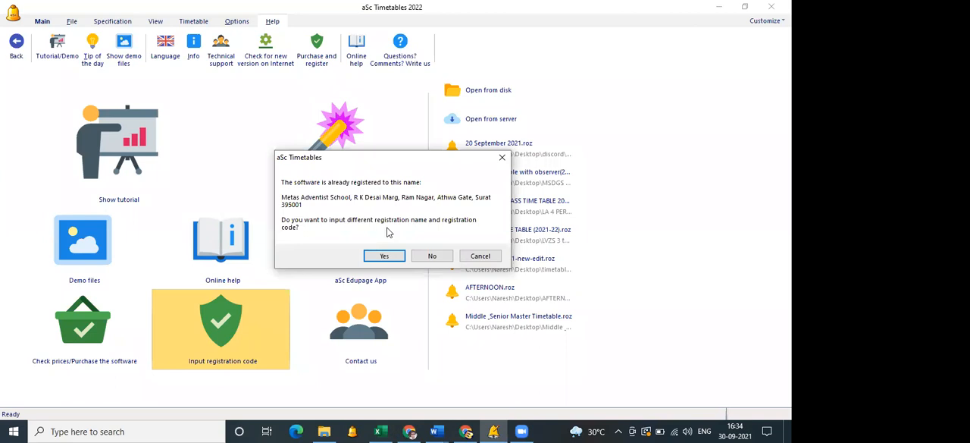
pyautogui.click(483, 257)
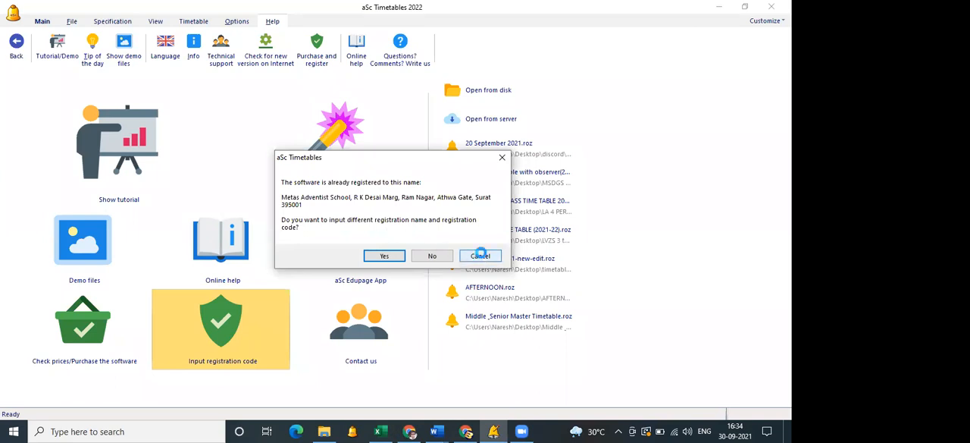
pyautogui.click(195, 53)
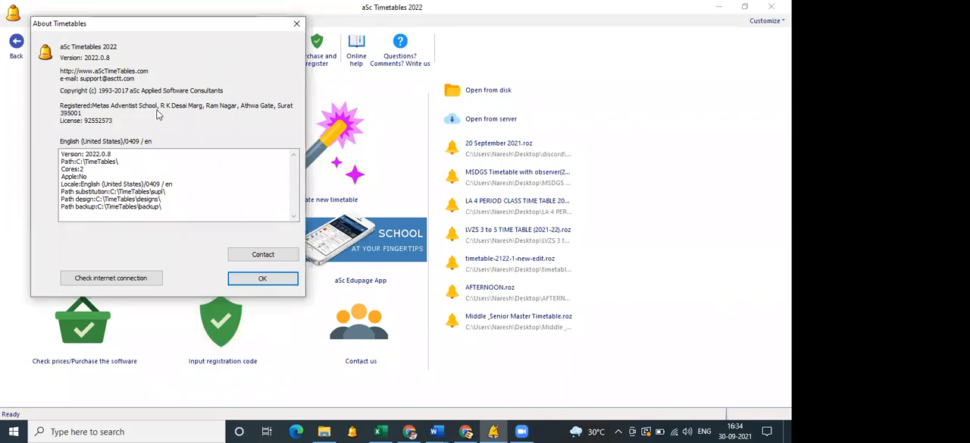
pyautogui.click(250, 279)
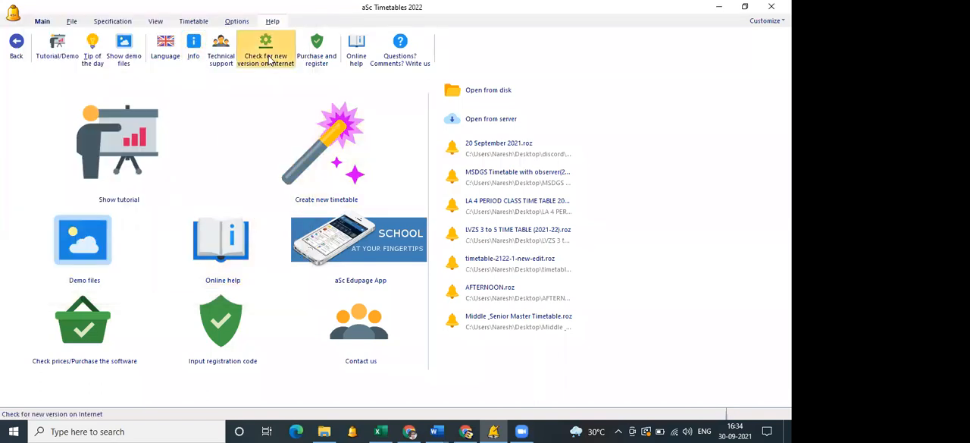
# Check online for a new program version and cancel the offered download.
pyautogui.click(269, 59)
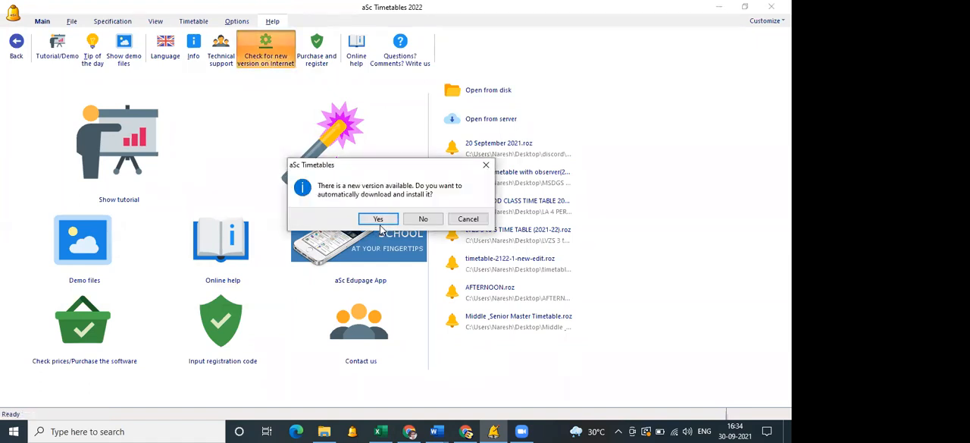
pyautogui.click(469, 219)
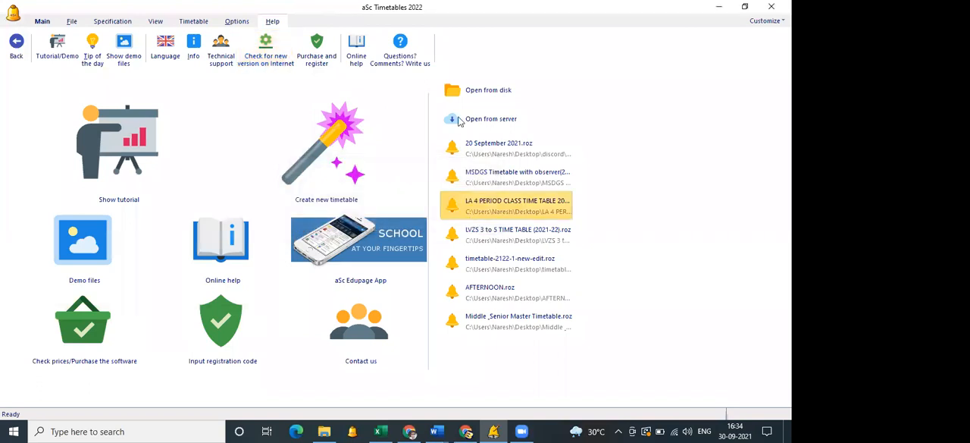
pyautogui.click(416, 66)
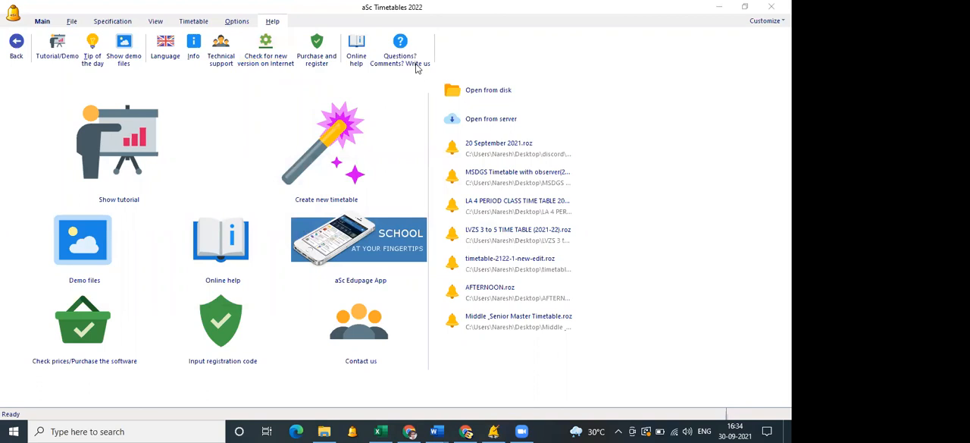
# Create a new timetable and enter METAS Adventist School as the school name in the wizard.
pyautogui.click(339, 152)
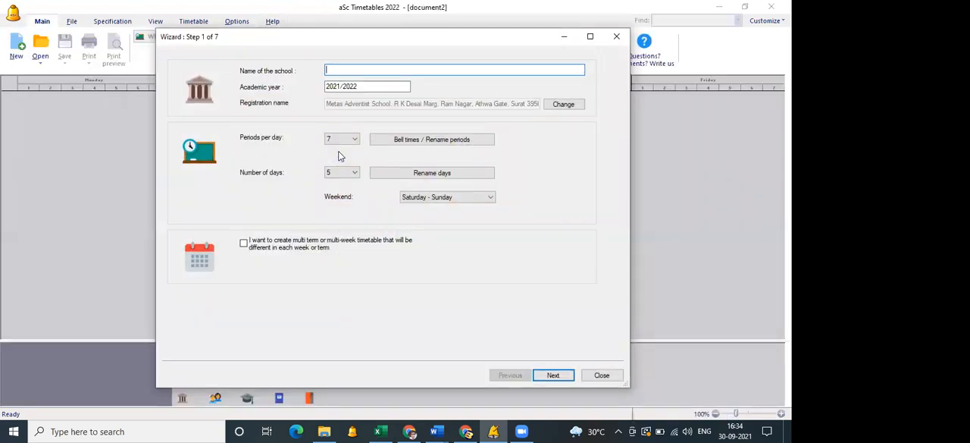
pyautogui.write('METAS A')
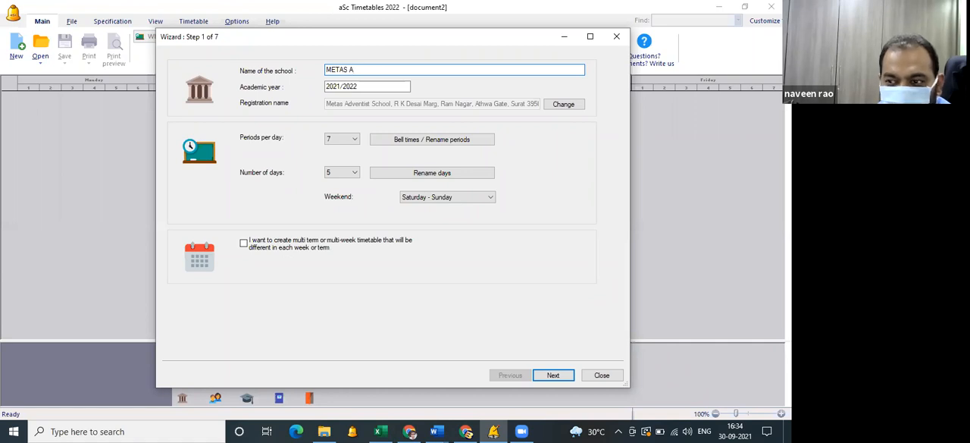
pyautogui.write('dv')
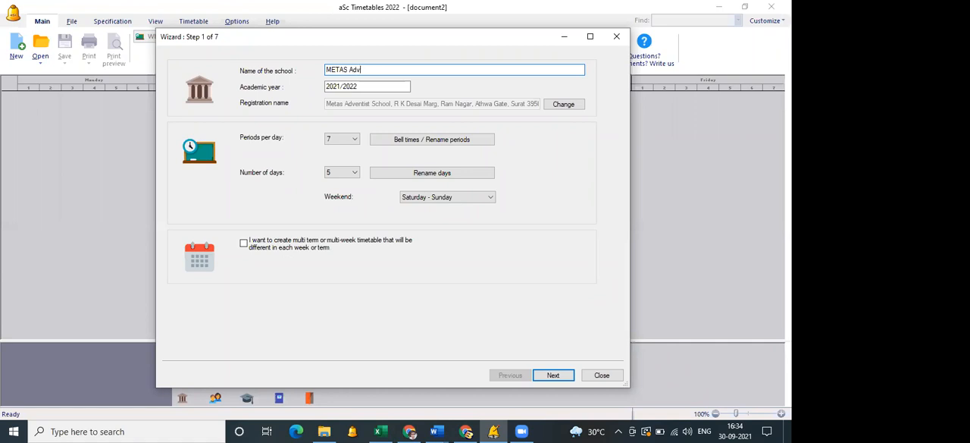
pyautogui.write('entist ')
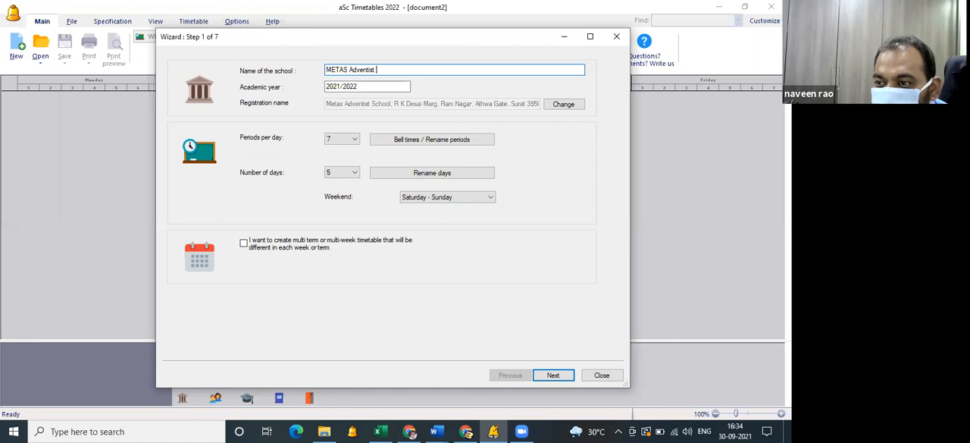
pyautogui.write('School')
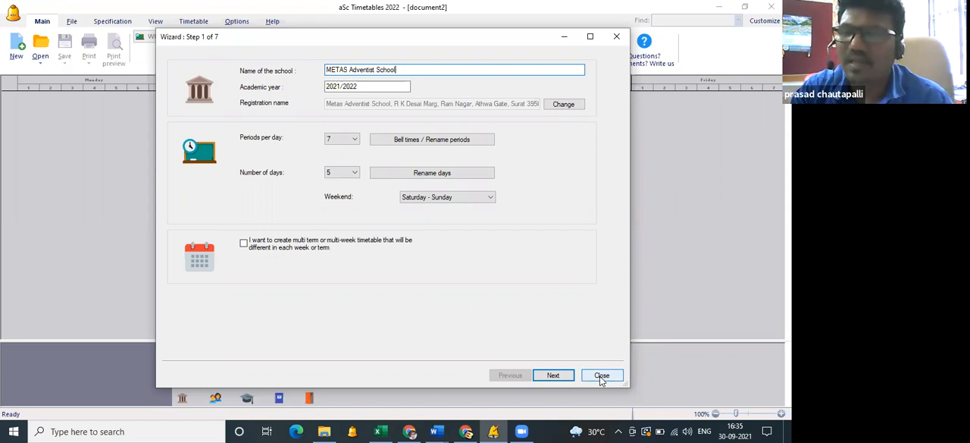
# Switch to Chrome and open the download section of the aSc Timetables website.
pyautogui.click(408, 430)
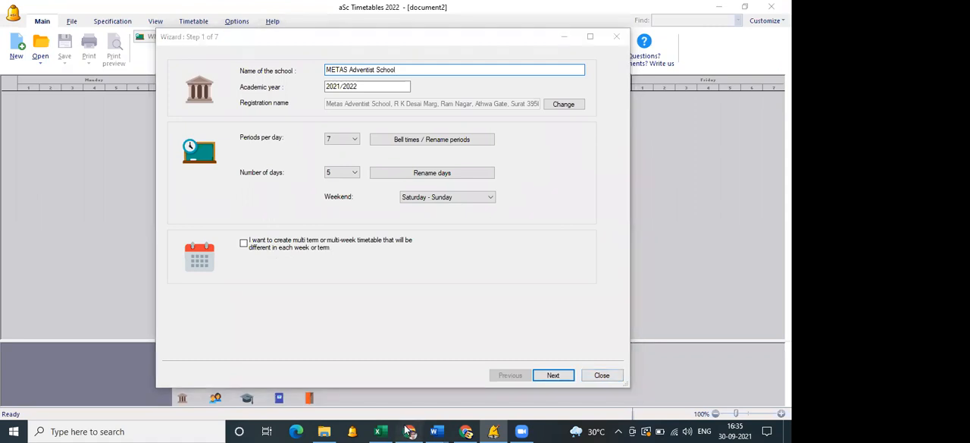
pyautogui.scroll(20, 383, 331)
pyautogui.scroll(10, 145, 96)
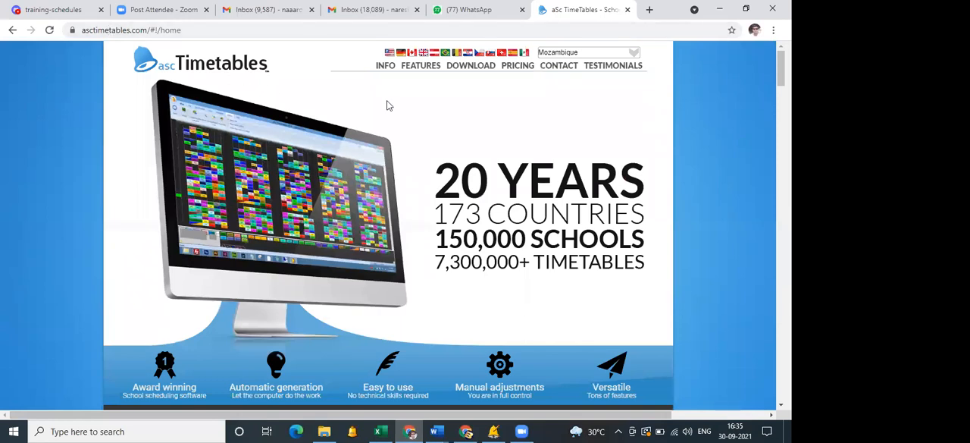
pyautogui.click(474, 66)
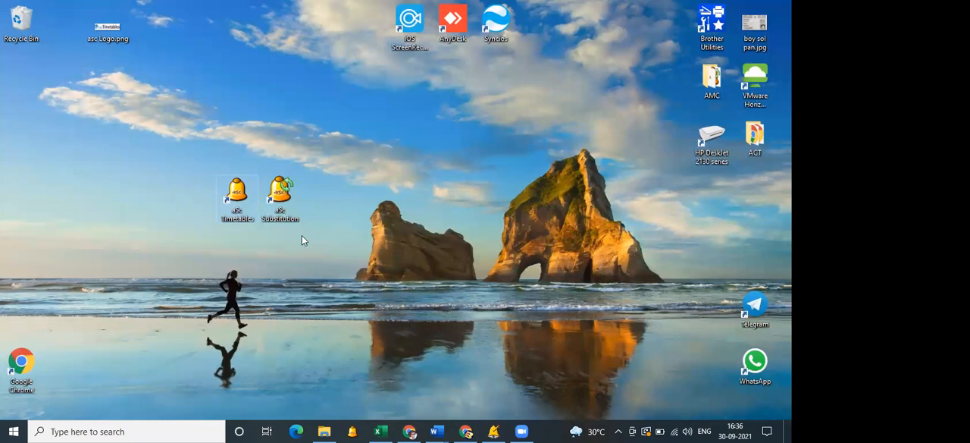
# Launch aSc Timetables from the desktop and review its registration prompt and About information.
pyautogui.moveTo(202, 141); pyautogui.dragTo(269, 217)
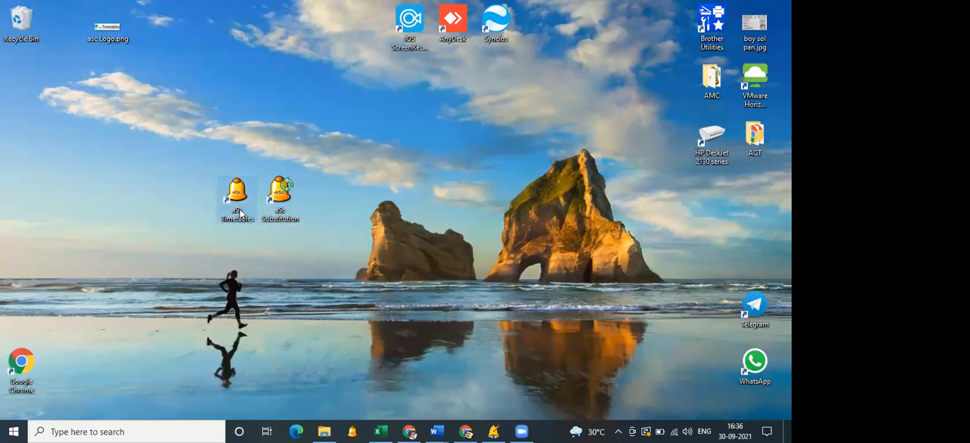
pyautogui.press('Return')
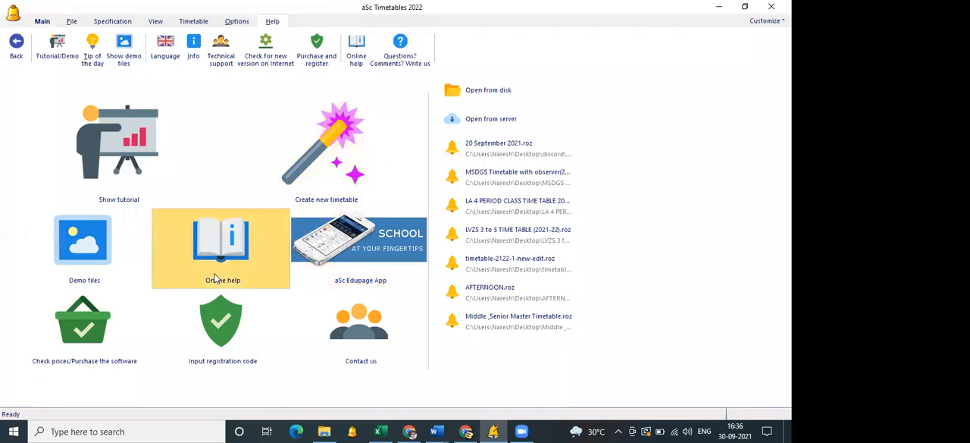
pyautogui.click(221, 325)
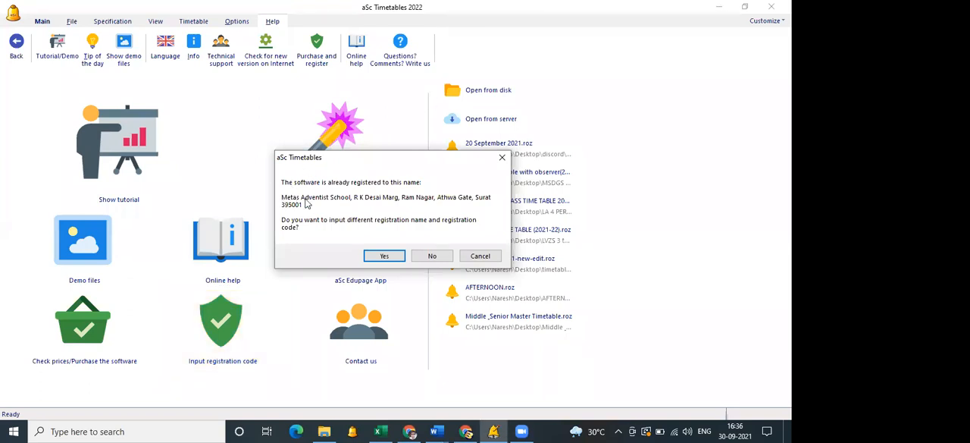
pyautogui.click(481, 256)
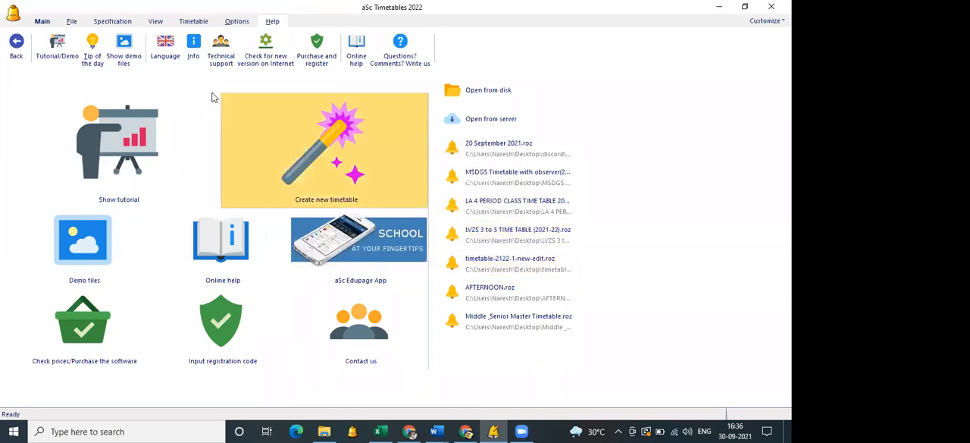
pyautogui.click(194, 55)
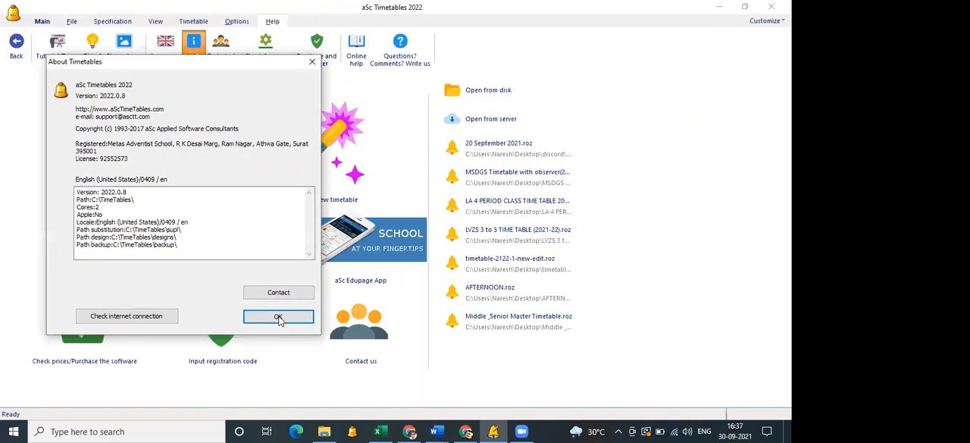
pyautogui.click(278, 318)
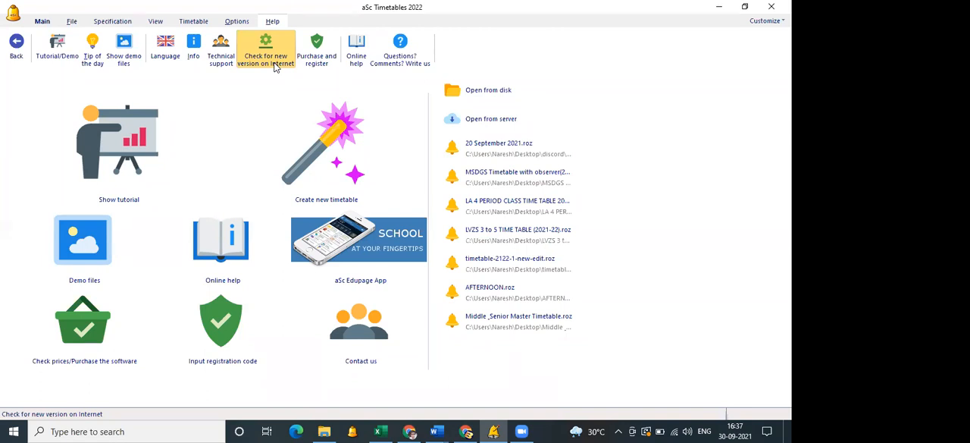
# Create a new timetable and set the school name to METAS ADVENTIST SCHOOL.
pyautogui.click(341, 153)
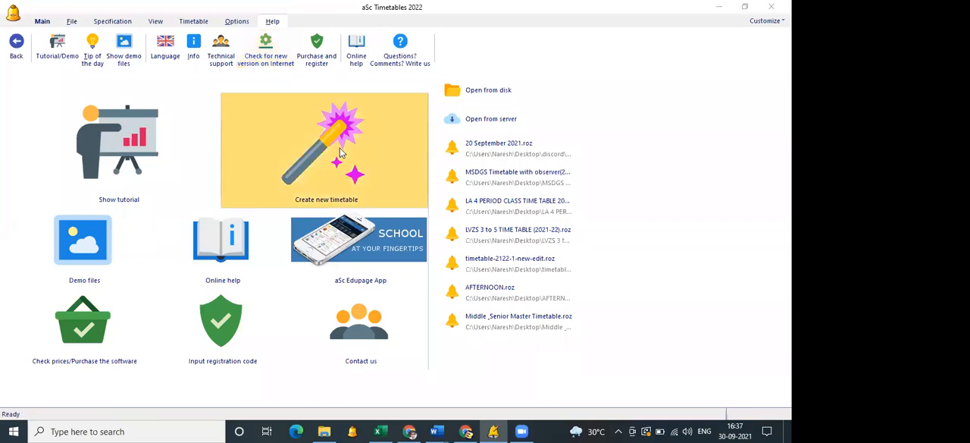
pyautogui.write('METAS')
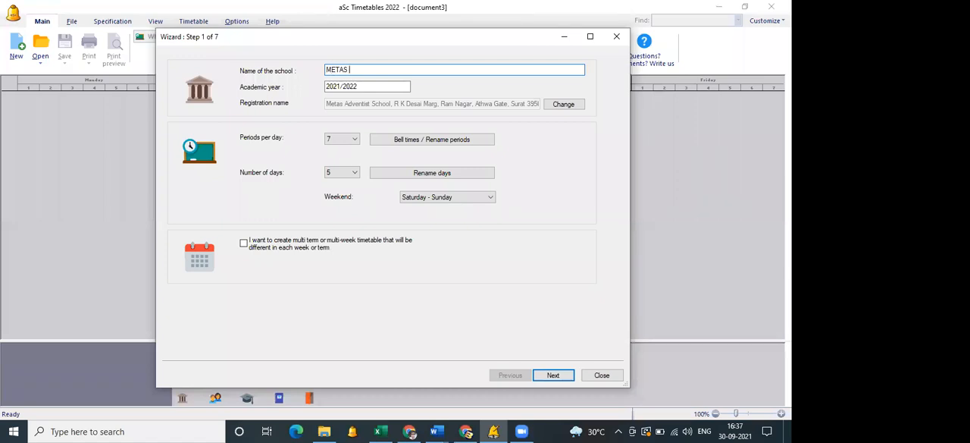
pyautogui.write(' ADVENTIST SCHOOL')
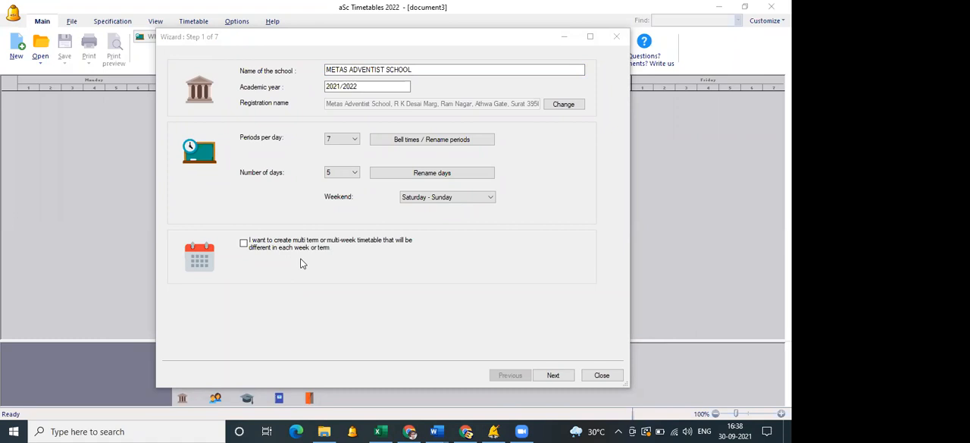
# Enable the multi-term or multi-week option, review the selectable numbers of weeks, and turn the option off again.
pyautogui.click(248, 246)
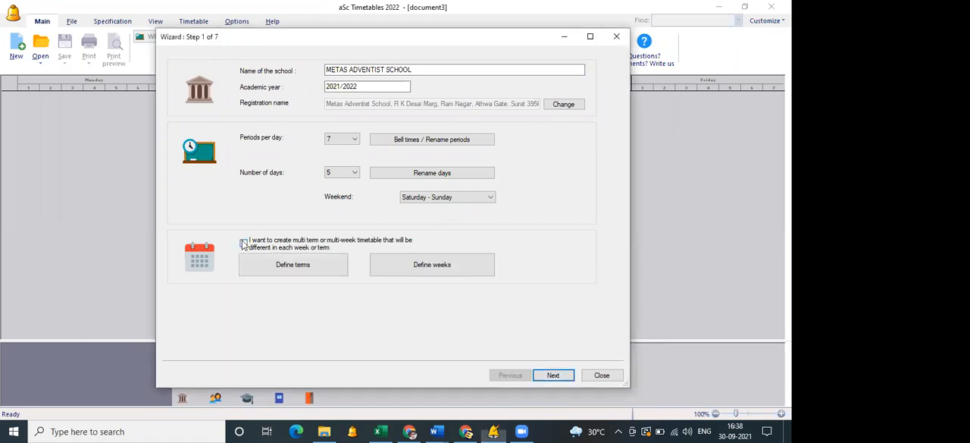
pyautogui.click(471, 265)
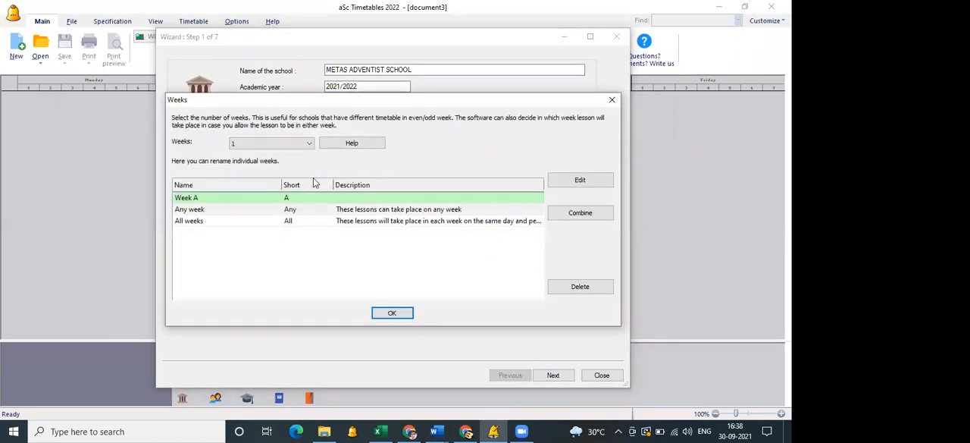
pyautogui.click(294, 146)
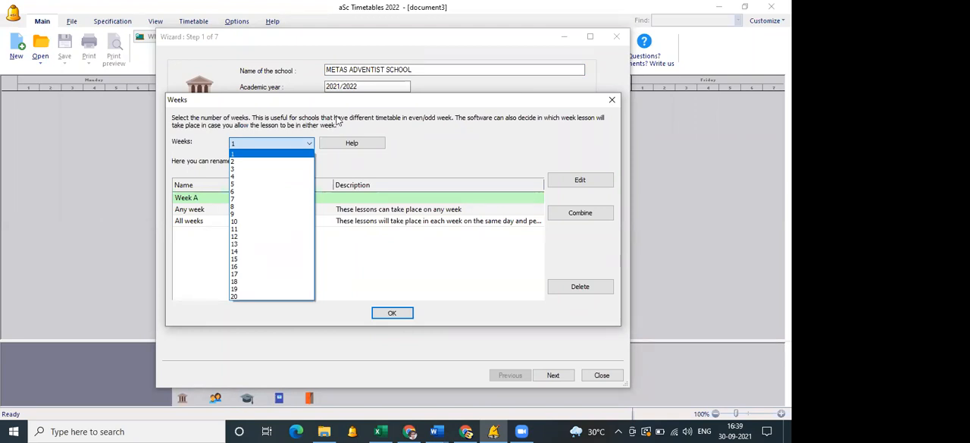
pyautogui.click(336, 117)
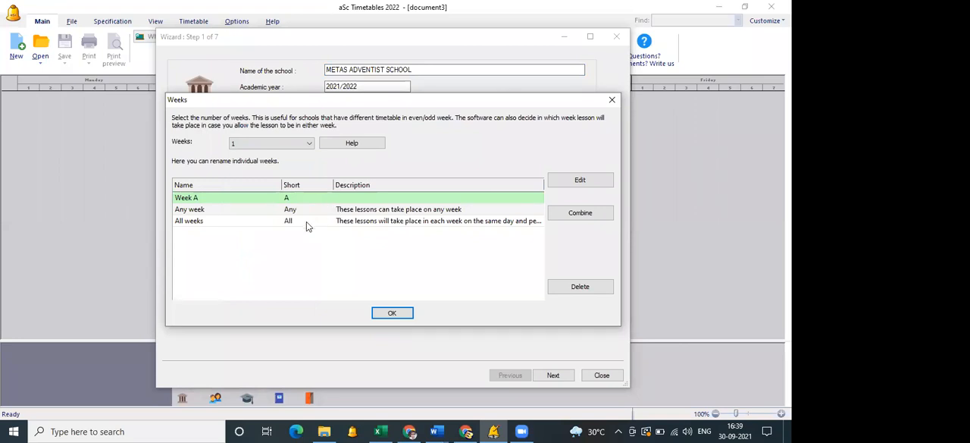
pyautogui.click(291, 142)
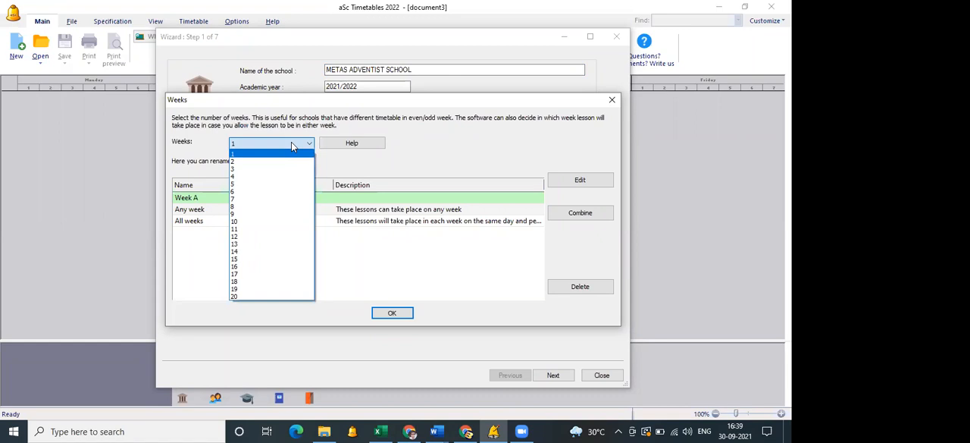
pyautogui.click(291, 141)
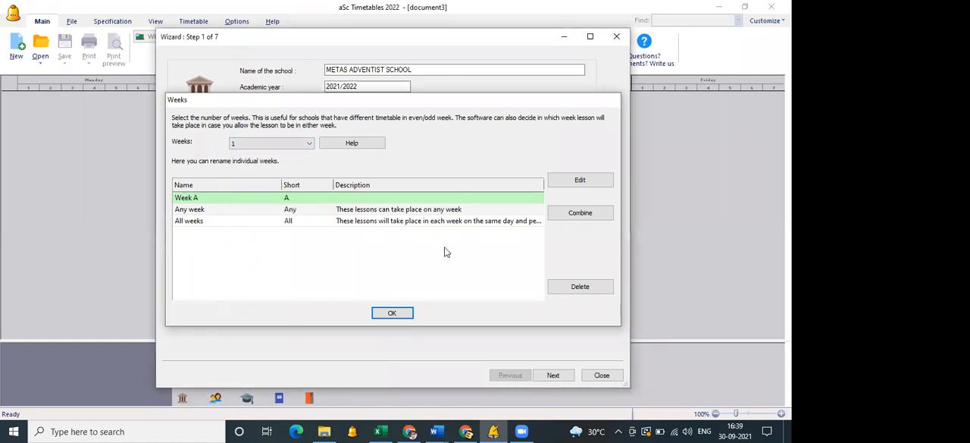
pyautogui.press('Return')
pyautogui.click(244, 243)
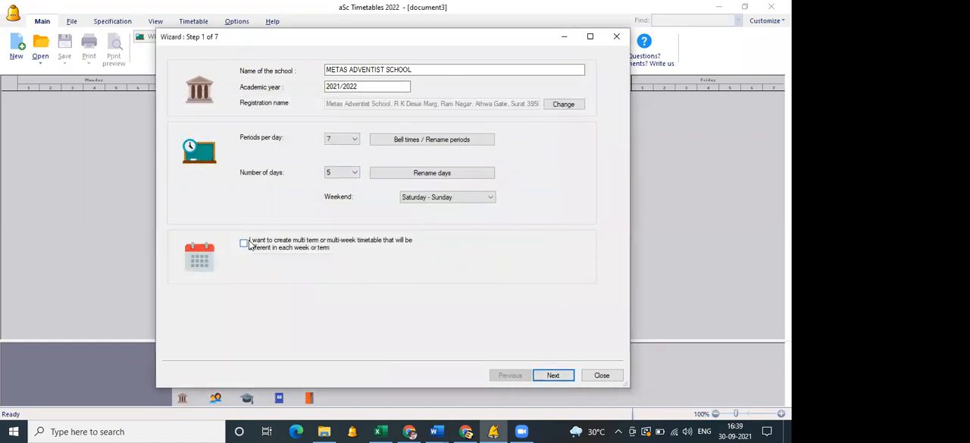
# Advance the wizard past the school questionnaire to the subjects page and add a subject titled MATHS.
pyautogui.click(552, 375)
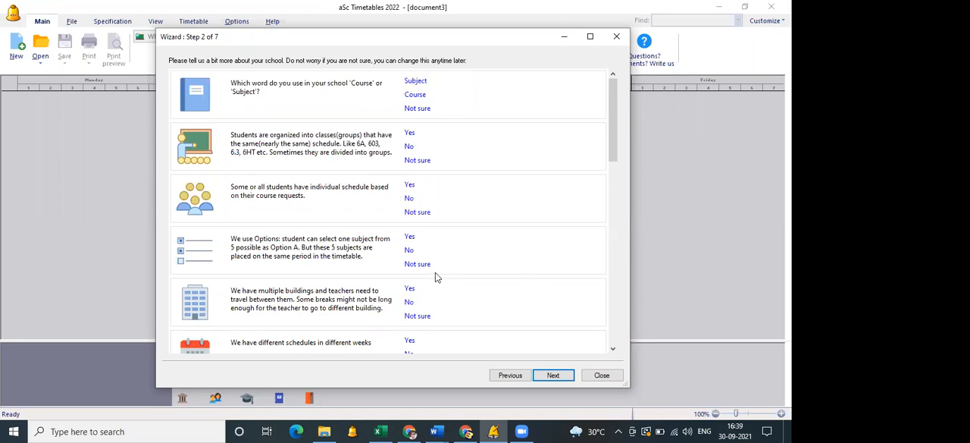
pyautogui.click(550, 376)
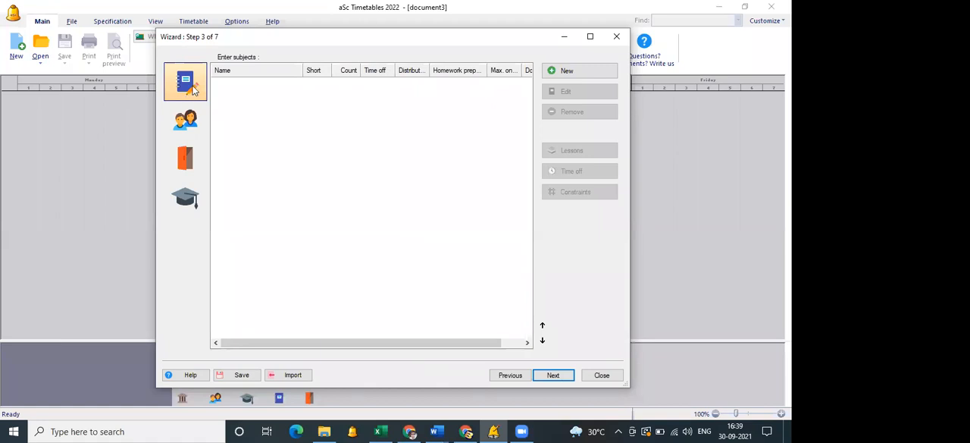
pyautogui.click(565, 72)
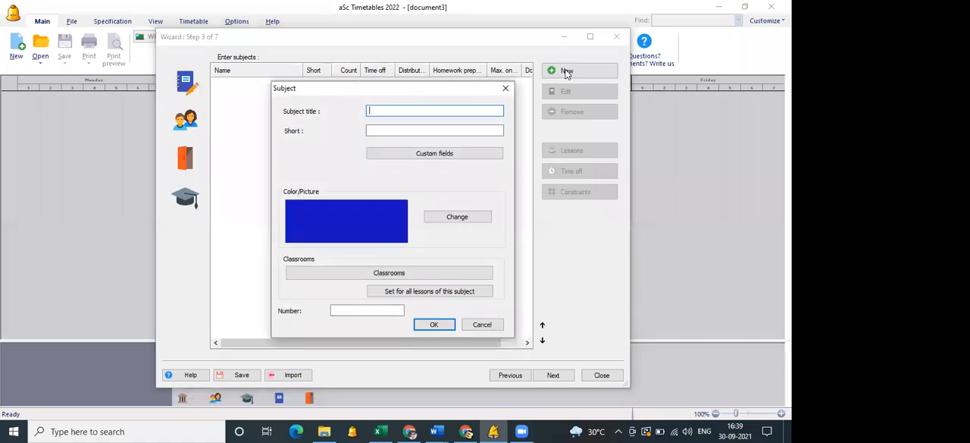
pyautogui.write('MATHS')
pyautogui.click(434, 324)
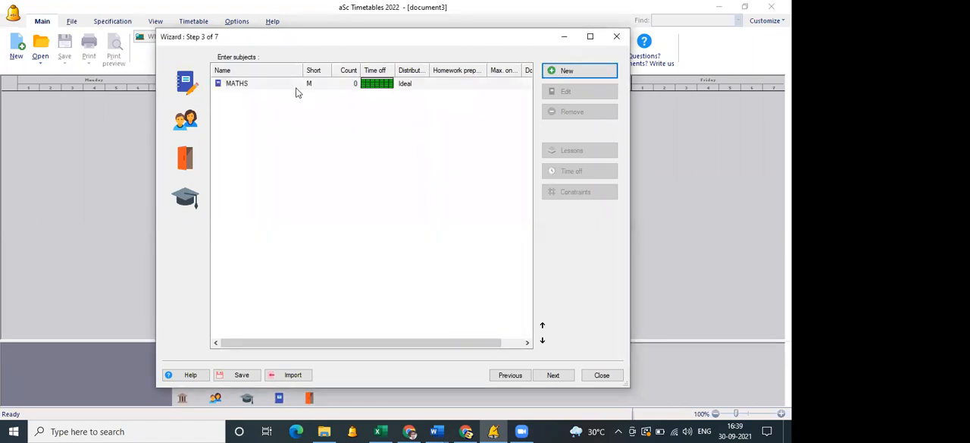
# Add a second subject titled SCIENCE.
pyautogui.click(555, 72)
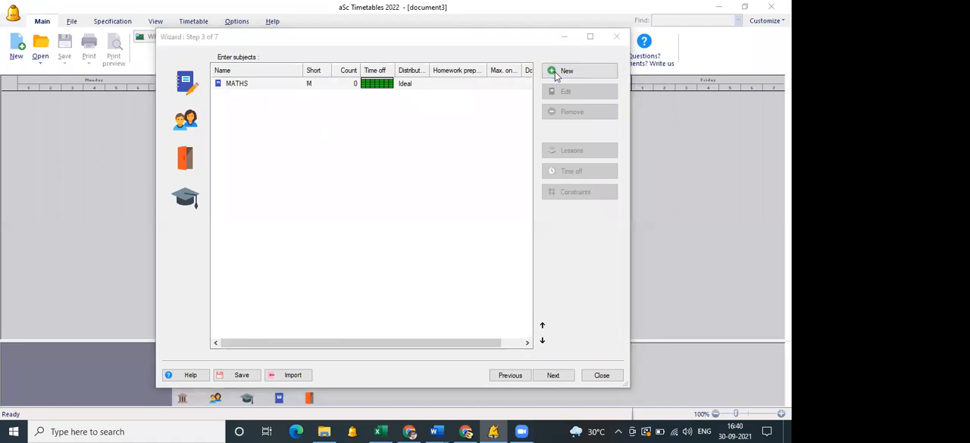
pyautogui.write('SCIENCE')
pyautogui.press('Return')
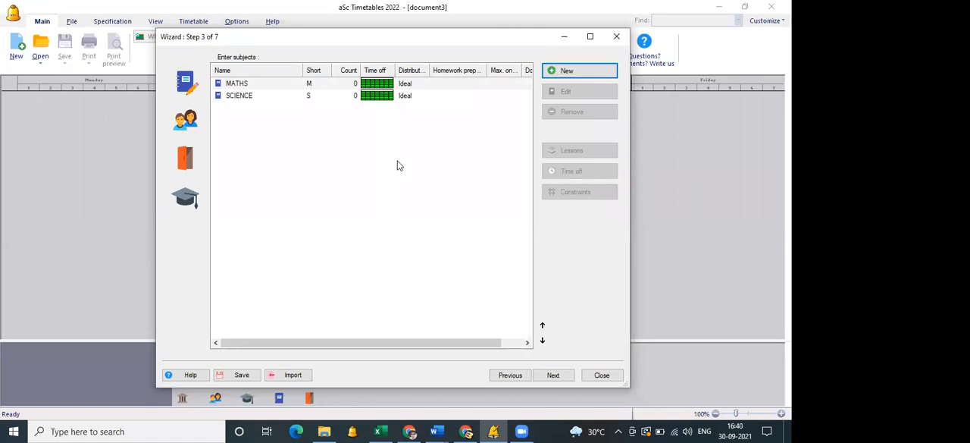
# Switch to the classes page of the wizard and add classes 5 and 6.
pyautogui.click(199, 125)
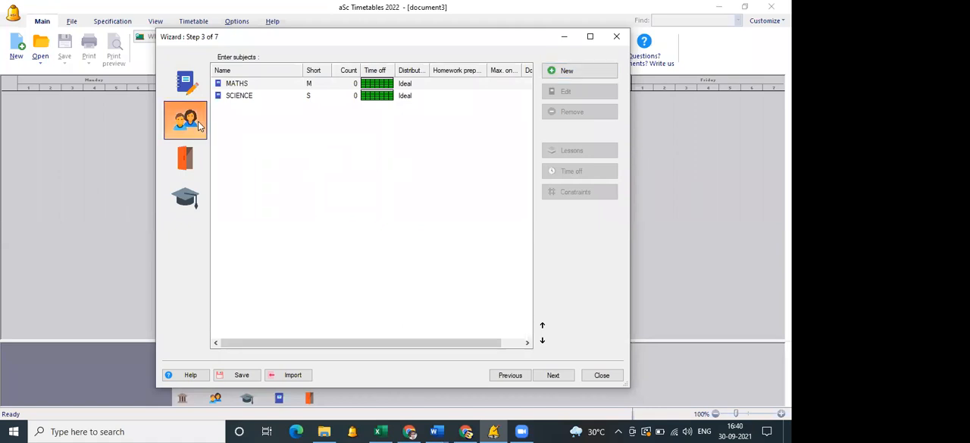
pyautogui.click(554, 73)
pyautogui.write('5')
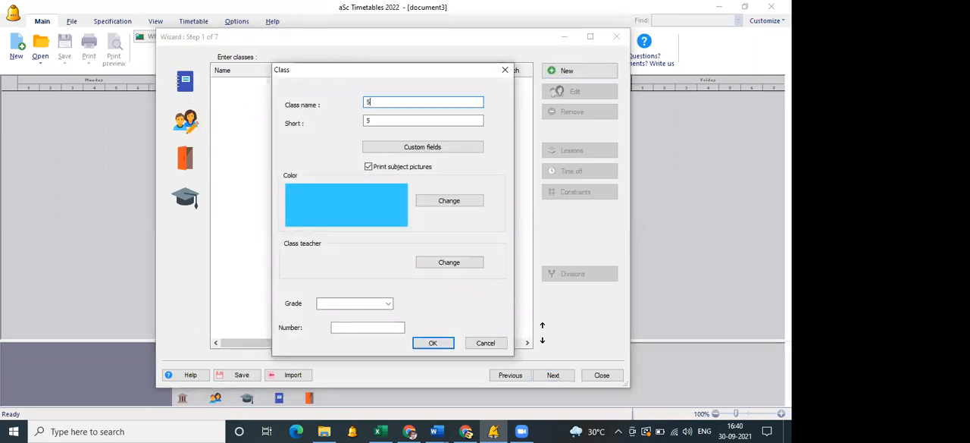
pyautogui.press('Return')
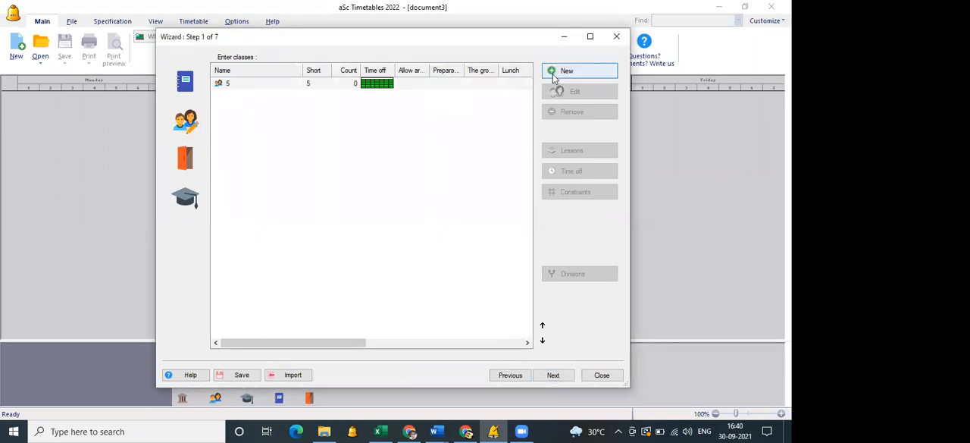
pyautogui.click(555, 73)
pyautogui.write('6')
pyautogui.press('Return')
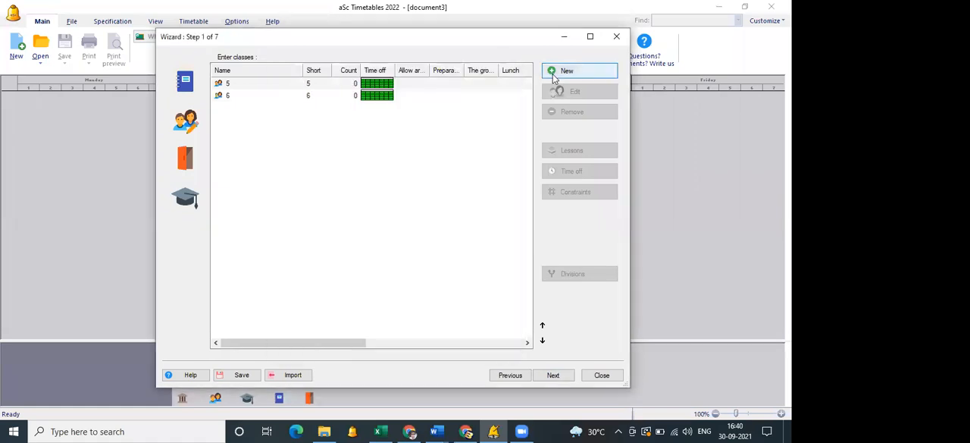
# Add the grade 7 classes 7A, 7B, 7C and 7D.
pyautogui.click(554, 75)
pyautogui.write('7A')
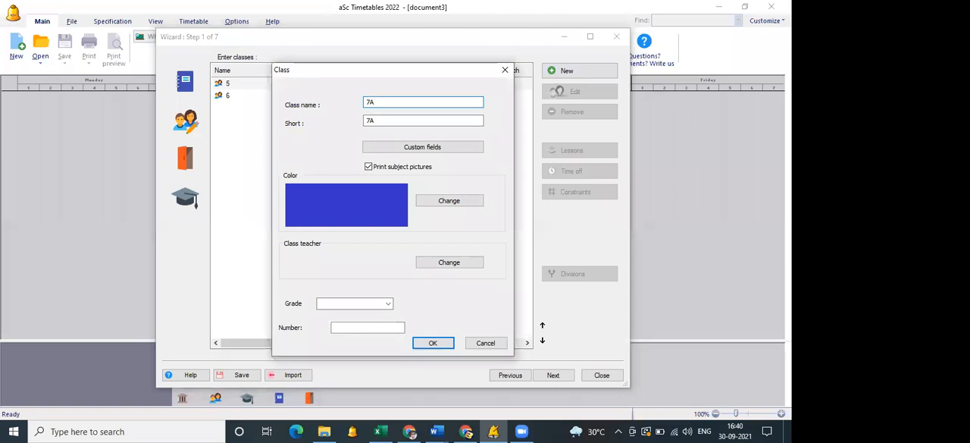
pyautogui.press('Return')
pyautogui.click(555, 74)
pyautogui.write('7B')
pyautogui.press('Return')
pyautogui.click(554, 73)
pyautogui.write('7C')
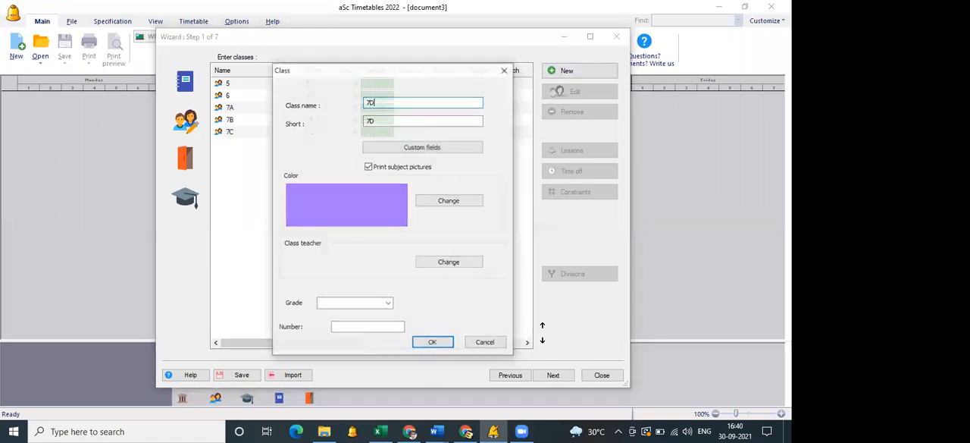
pyautogui.press('Return')
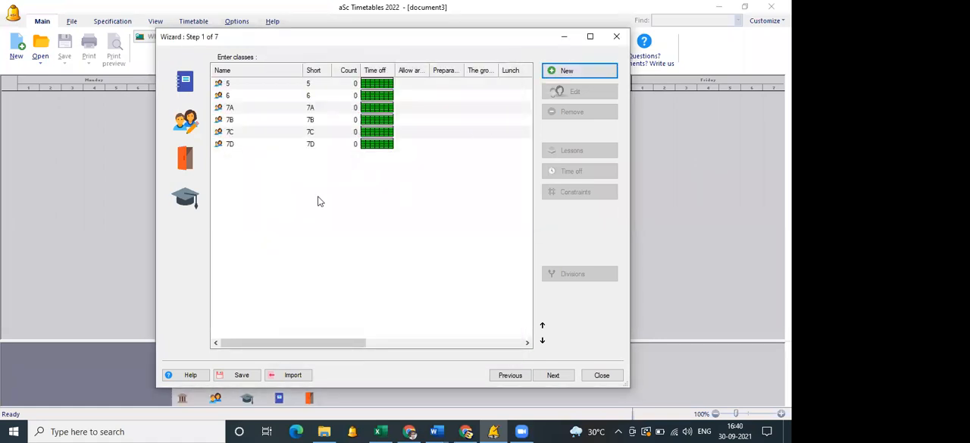
# Switch to the teachers page and add the first teacher, entering the full name as the last name.
pyautogui.click(196, 201)
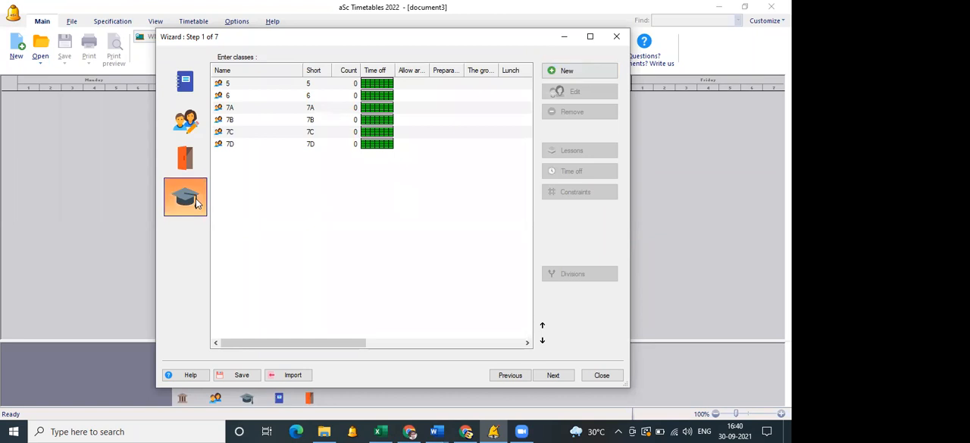
pyautogui.click(573, 76)
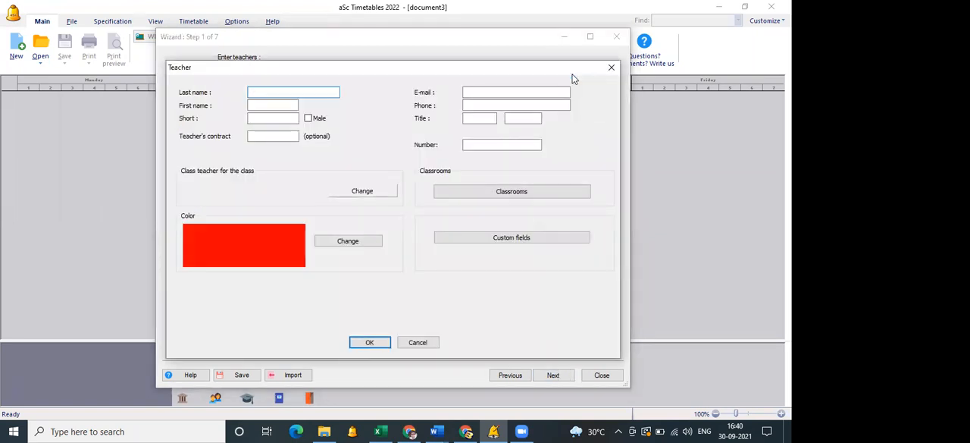
pyautogui.press('Return')
pyautogui.press('Escape')
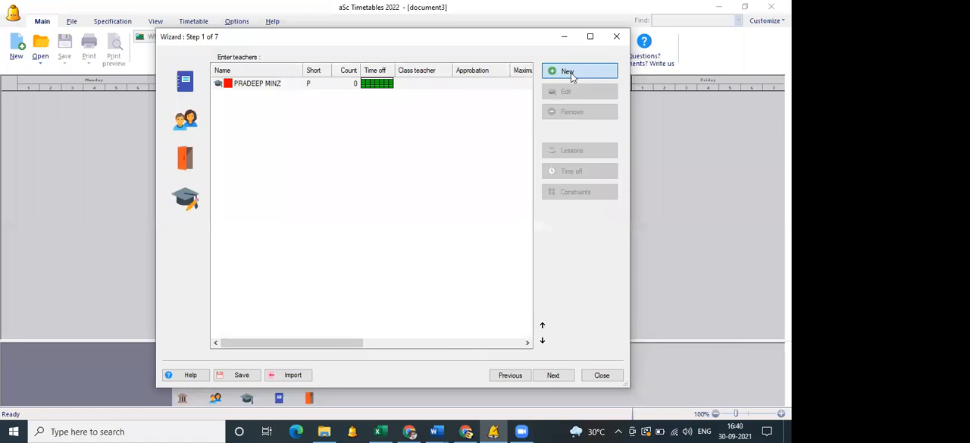
# Add a second teacher by entering only the last name, and a third teacher with the placeholder name A.
pyautogui.click(572, 73)
pyautogui.write('PRASAD')
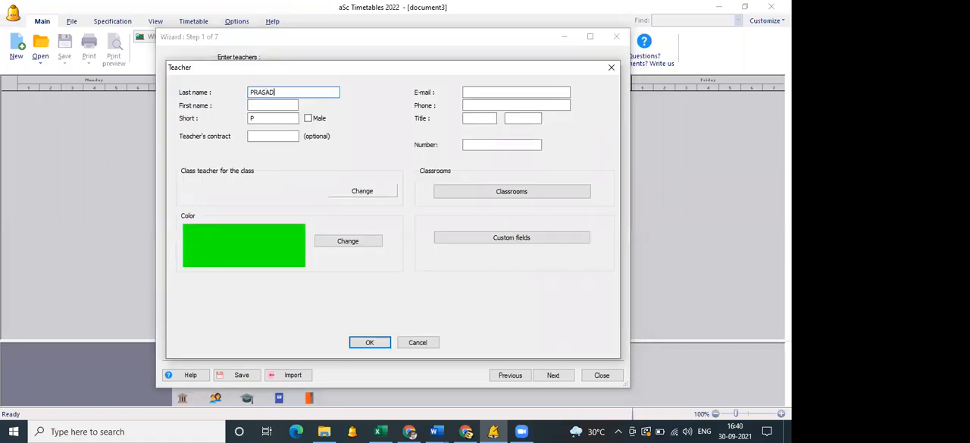
pyautogui.press('Return')
pyautogui.press('Escape')
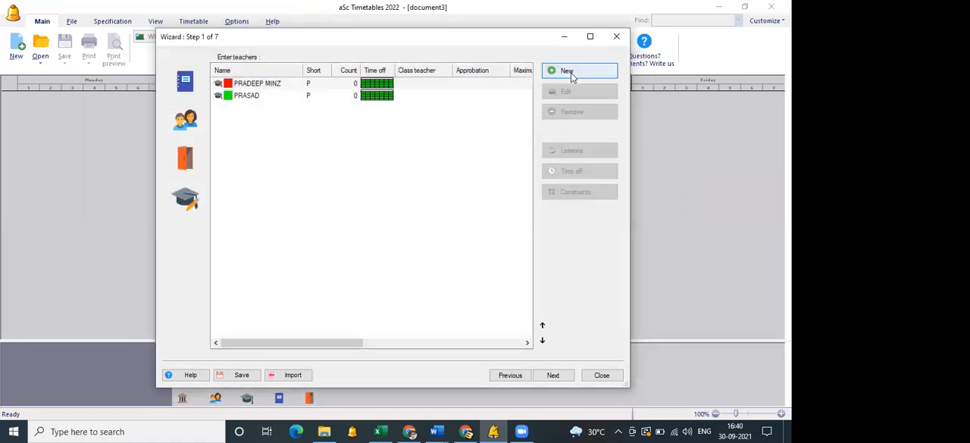
pyautogui.click(572, 73)
pyautogui.write('A')
pyautogui.press('Return')
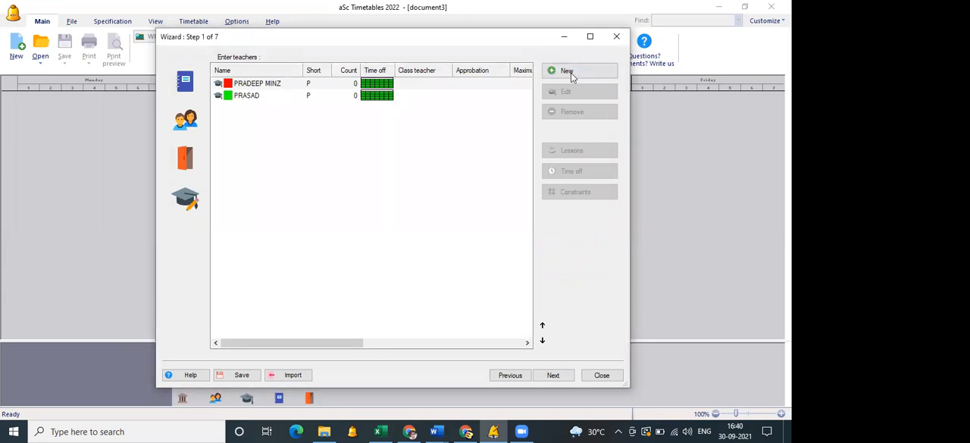
pyautogui.click(633, 60)
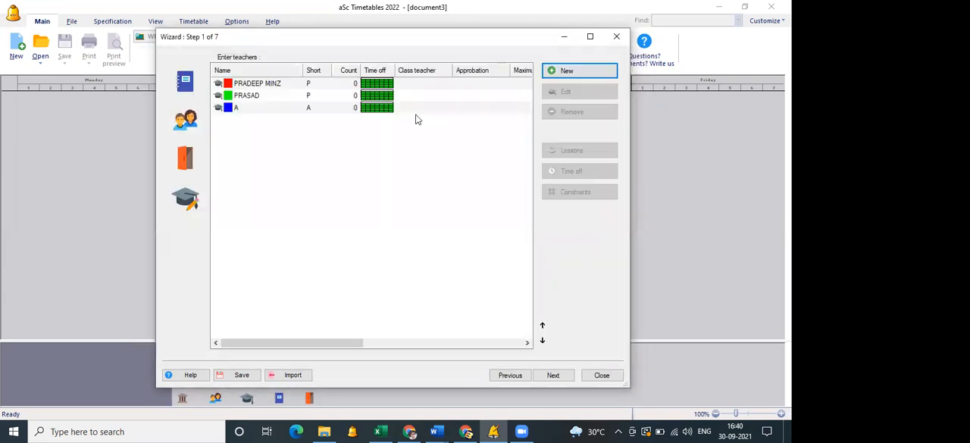
# Edit teacher A, replacing both the last name and the short name with the teacher's actual name.
pyautogui.click(417, 111)
pyautogui.click(551, 93)
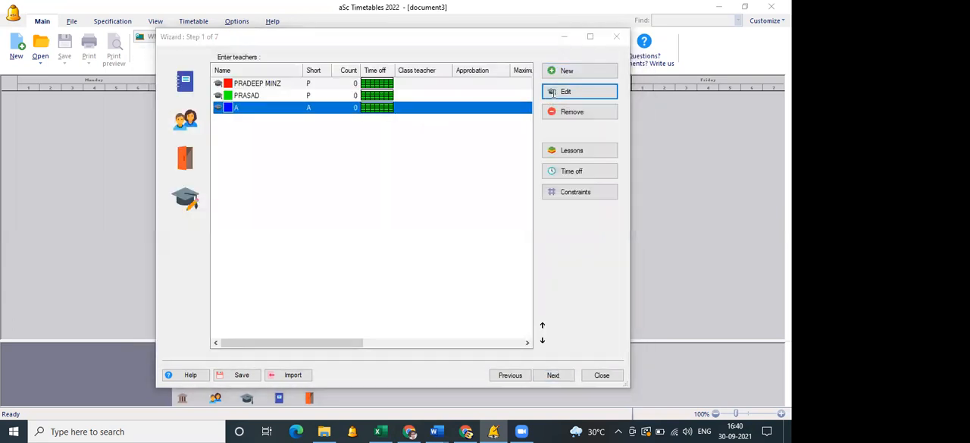
pyautogui.write('VIDYA')
pyautogui.press('Tab')
pyautogui.press('Tab')
pyautogui.write('VIDYA')
pyautogui.press('Return')
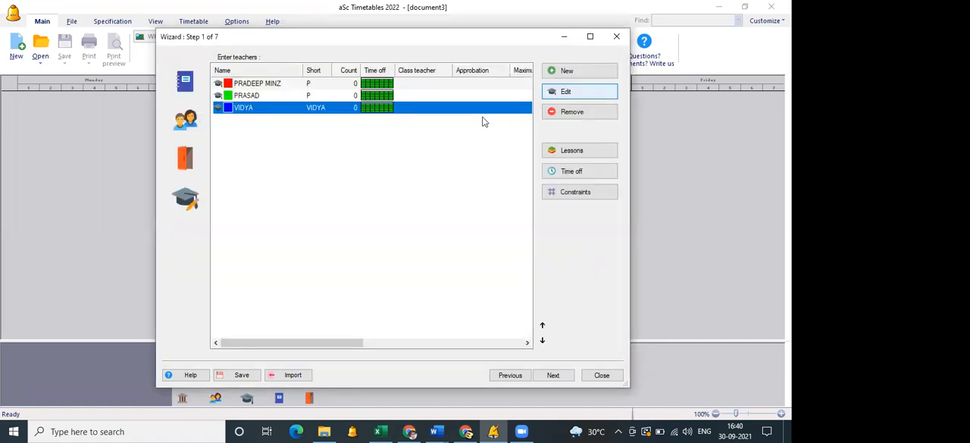
# Check the subject and class lists, and start a new lesson for the first teacher with subject MATHS and class 5.
pyautogui.click(193, 92)
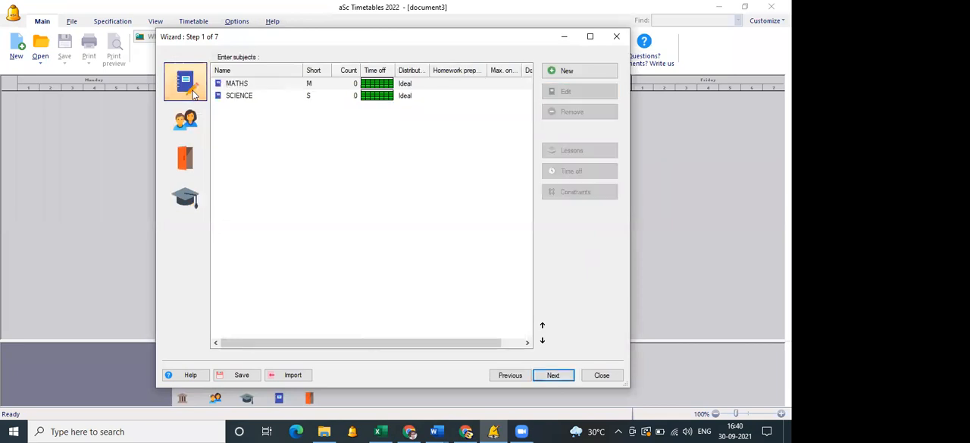
pyautogui.click(195, 121)
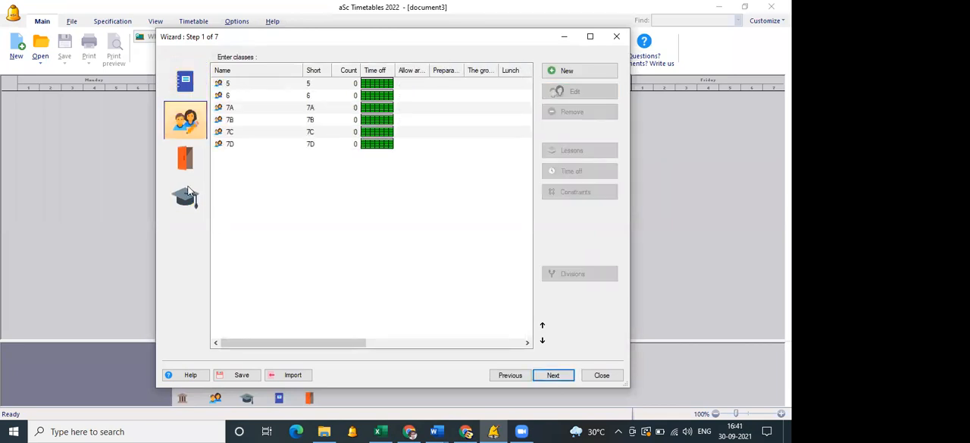
pyautogui.click(187, 203)
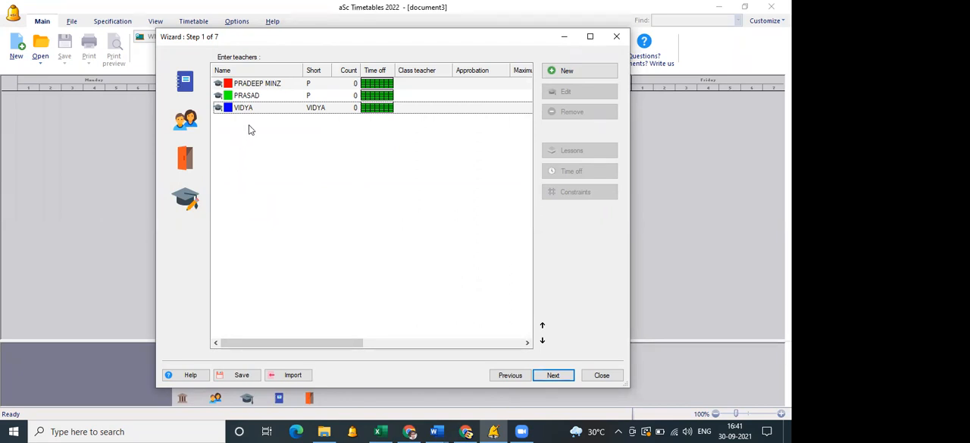
pyautogui.doubleClick(260, 84)
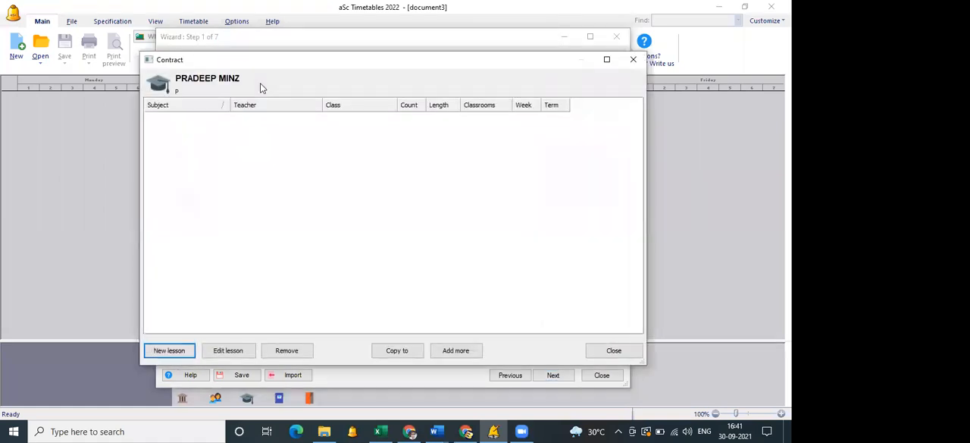
pyautogui.click(169, 350)
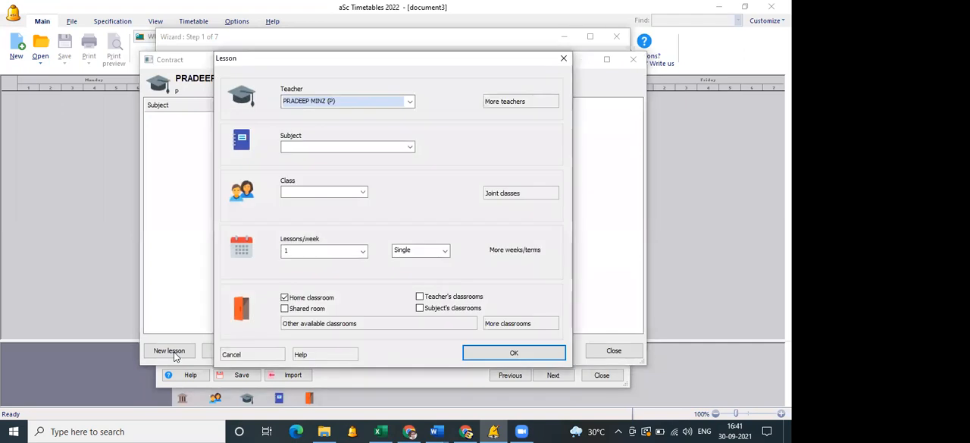
pyautogui.click(353, 146)
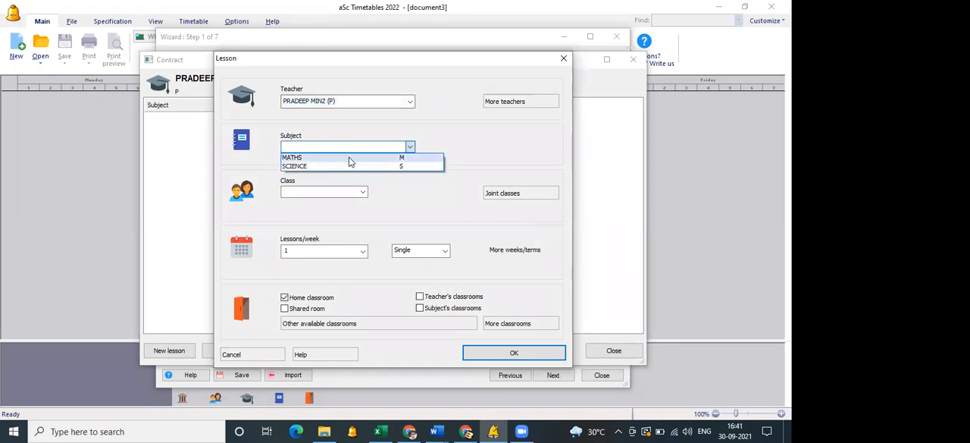
pyautogui.click(350, 159)
pyautogui.click(333, 192)
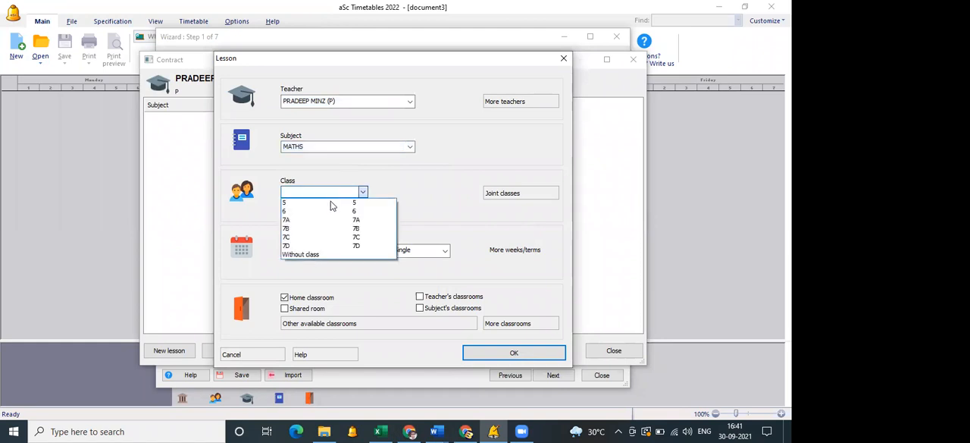
pyautogui.click(331, 204)
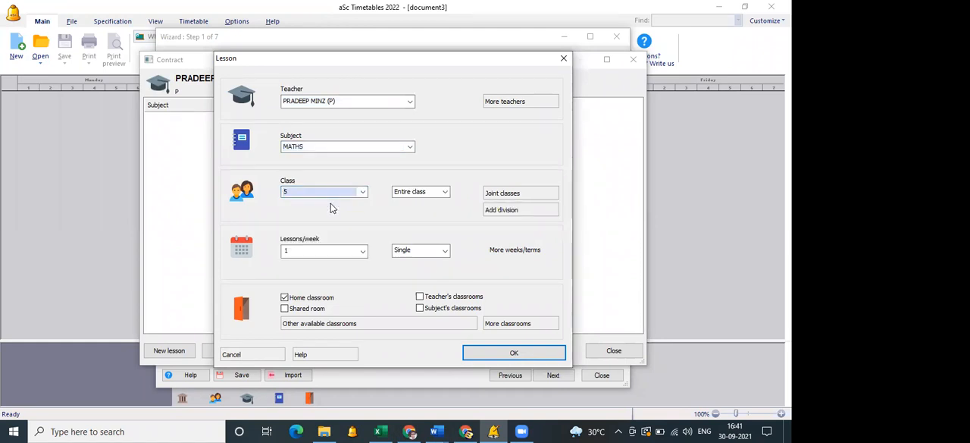
# Set the MATHS lesson to 5 lessons per week with single length, save it and close the teacher's contract.
pyautogui.click(327, 250)
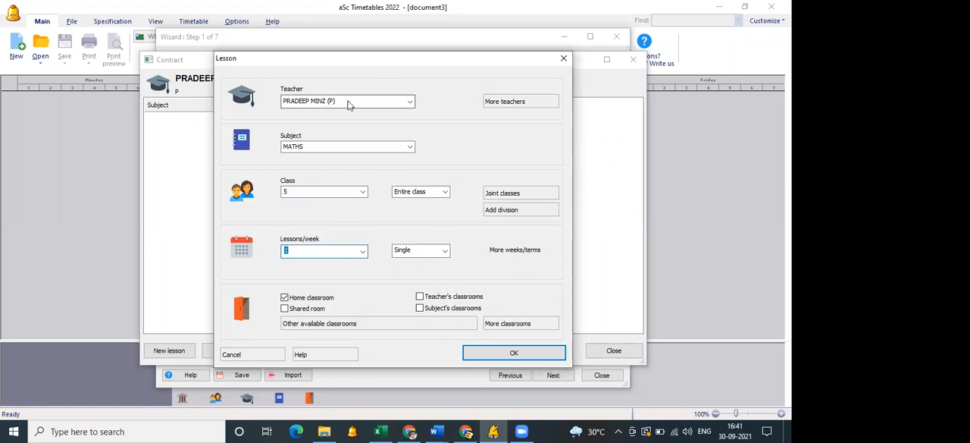
pyautogui.click(342, 248)
pyautogui.press('BackSpace')
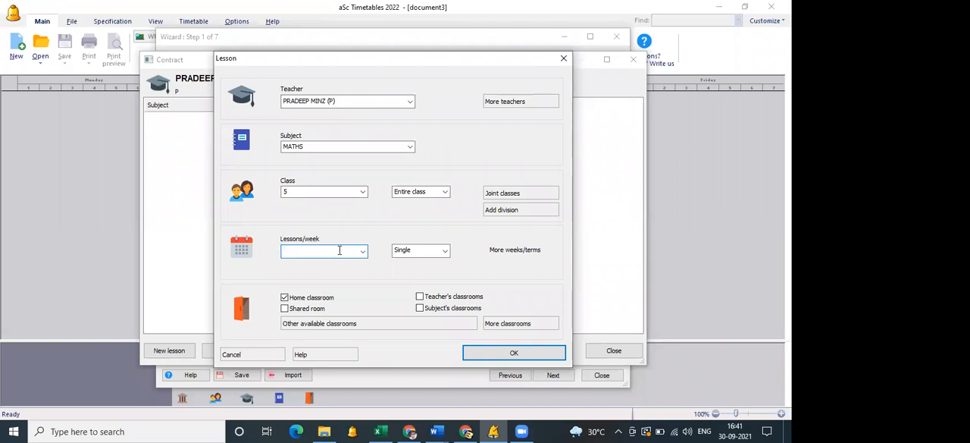
pyautogui.write('5')
pyautogui.click(439, 249)
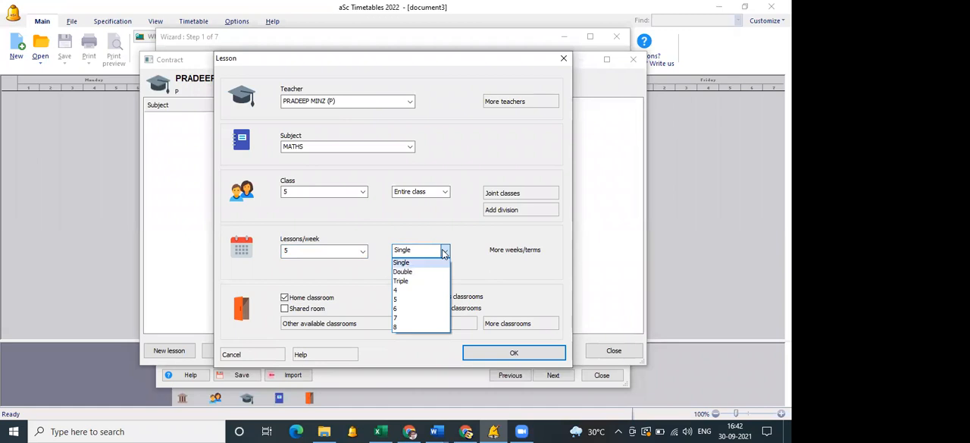
pyautogui.click(444, 253)
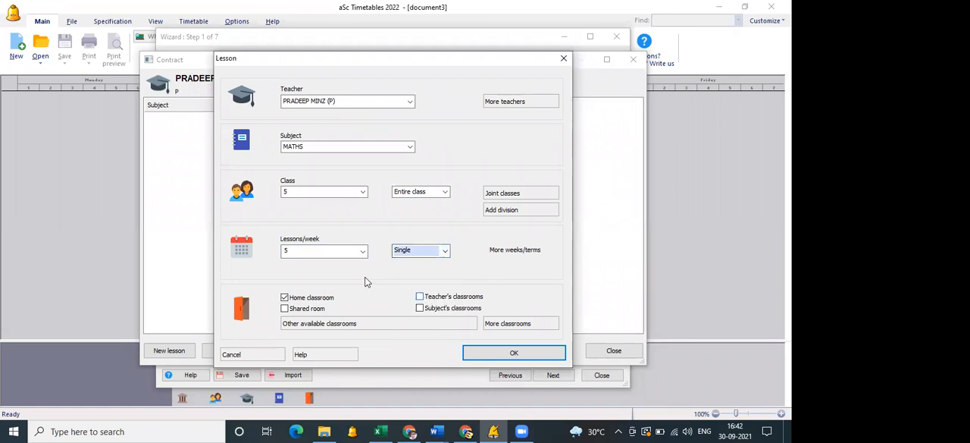
pyautogui.click(482, 354)
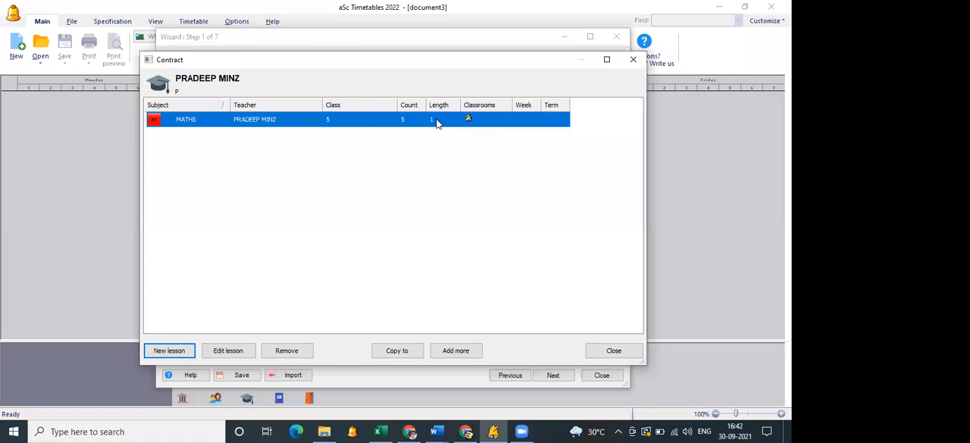
pyautogui.click(335, 191)
pyautogui.click(288, 120)
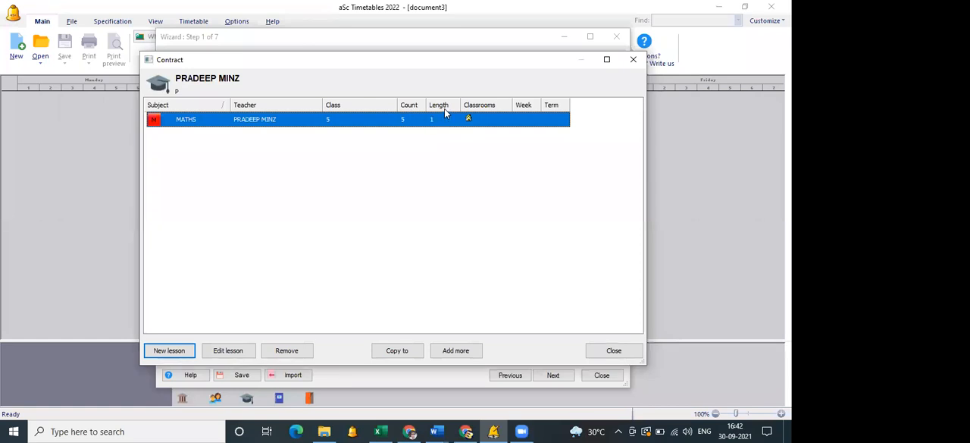
pyautogui.click(409, 138)
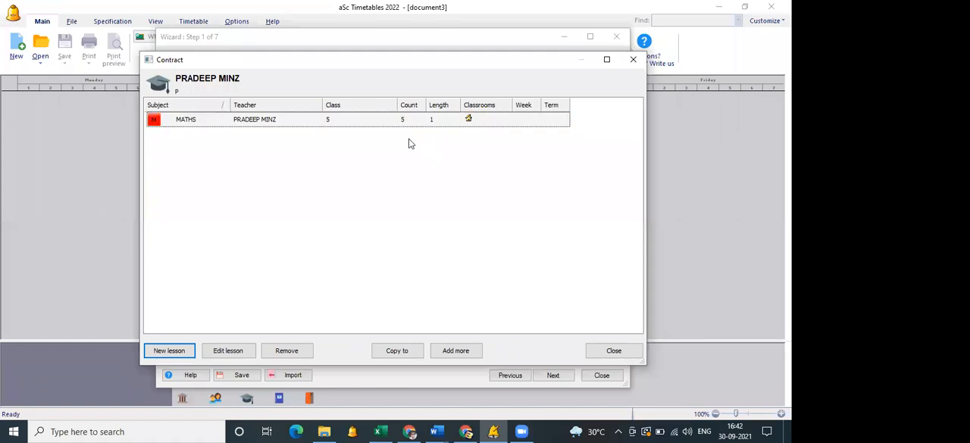
pyautogui.click(596, 353)
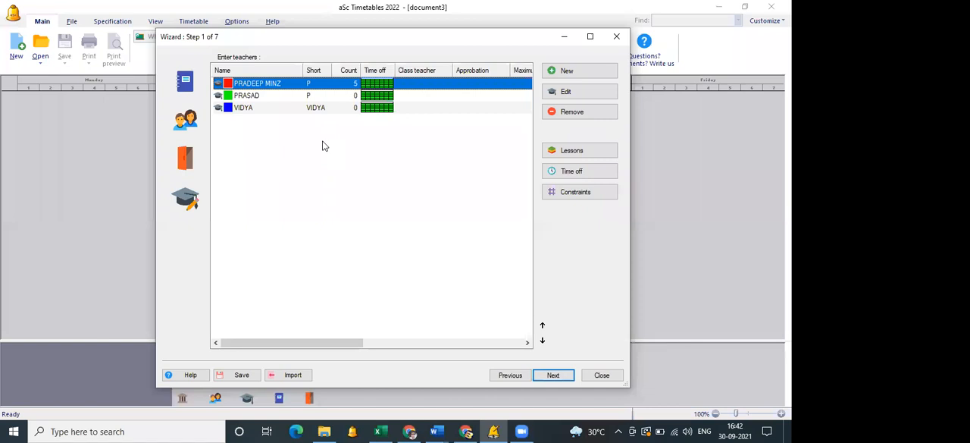
# Copy the first teacher's MATHS lesson for class 5 to classes 7A, 7B and 6.
pyautogui.doubleClick(284, 85)
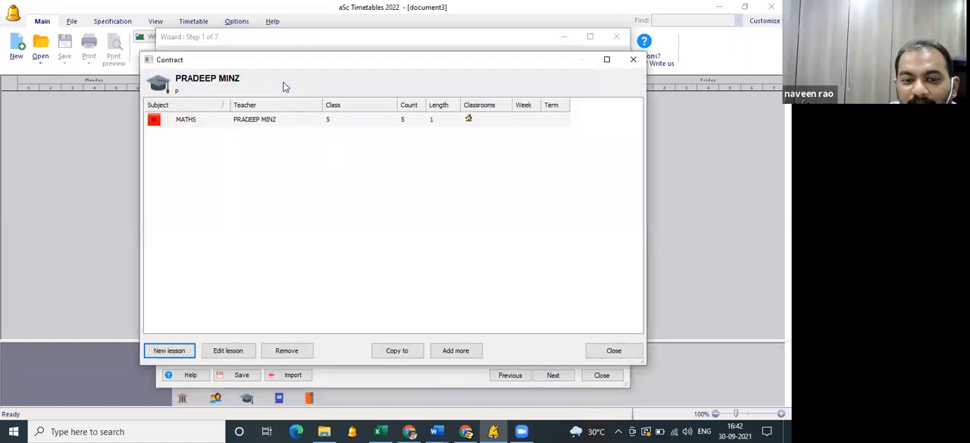
pyautogui.click(277, 123)
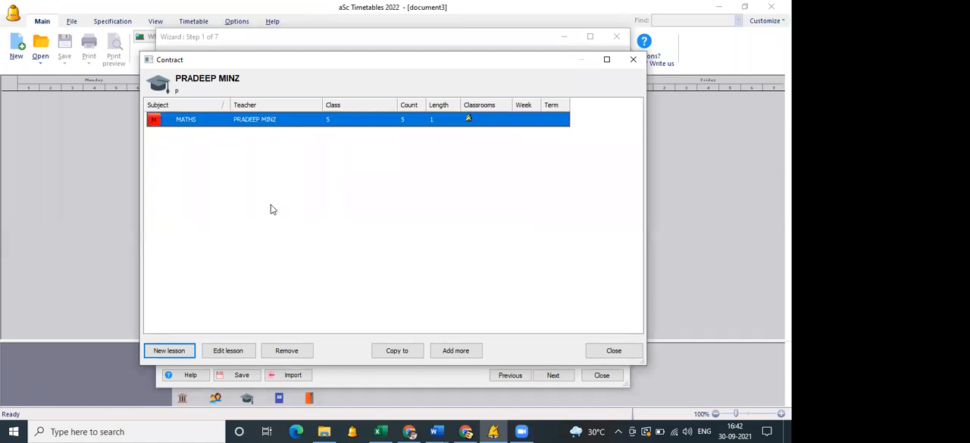
pyautogui.click(395, 351)
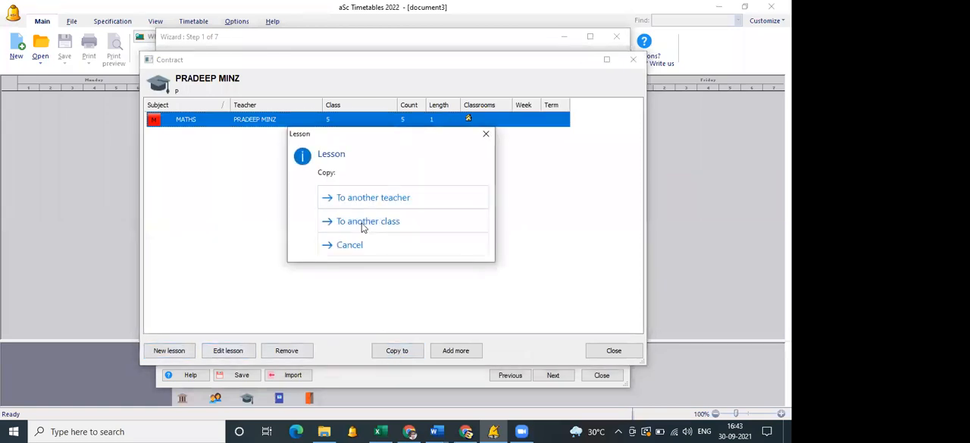
pyautogui.click(363, 223)
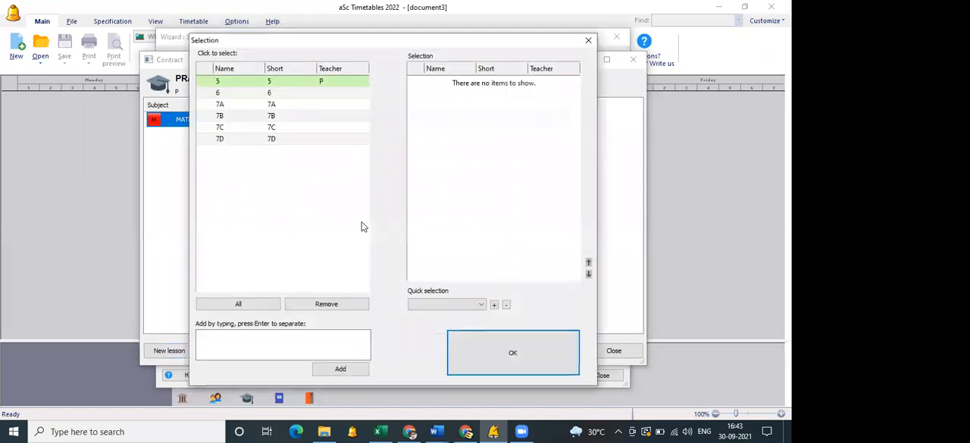
pyautogui.click(287, 104)
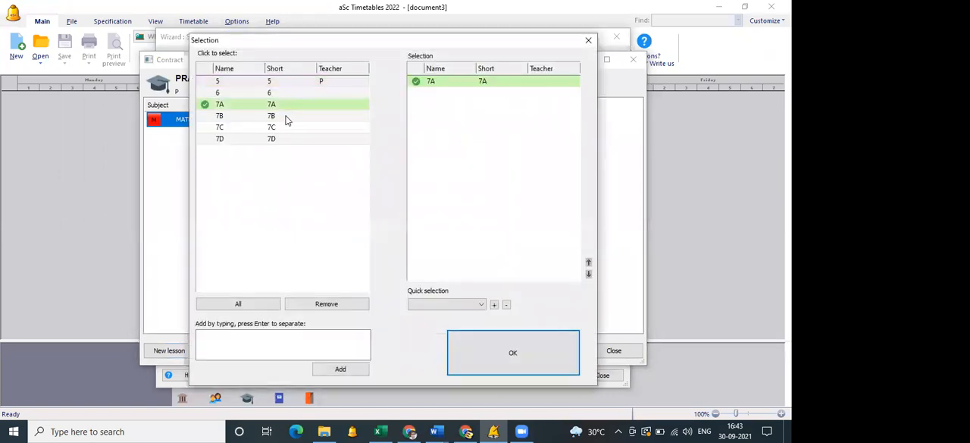
pyautogui.click(288, 115)
pyautogui.click(289, 93)
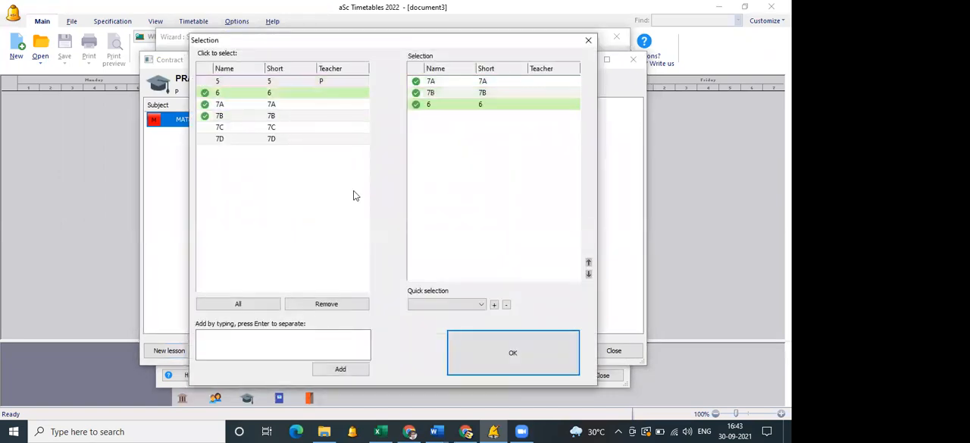
pyautogui.click(512, 356)
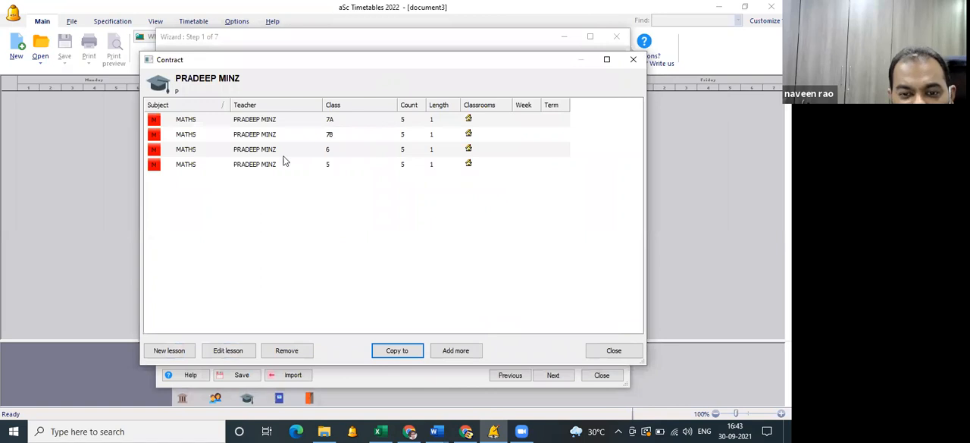
# Change the subject of the first teacher's class 5 lesson to SCIENCE and save the lesson.
pyautogui.click(200, 166)
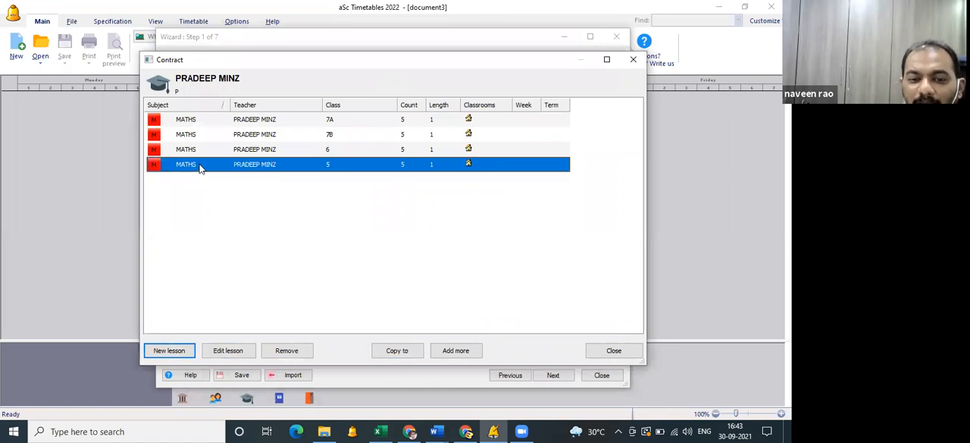
pyautogui.doubleClick(278, 161)
pyautogui.click(304, 148)
pyautogui.click(304, 162)
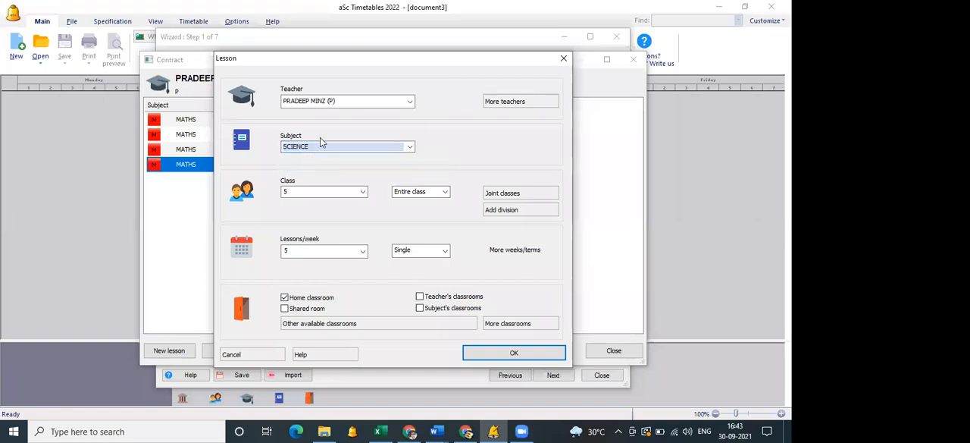
pyautogui.click(513, 355)
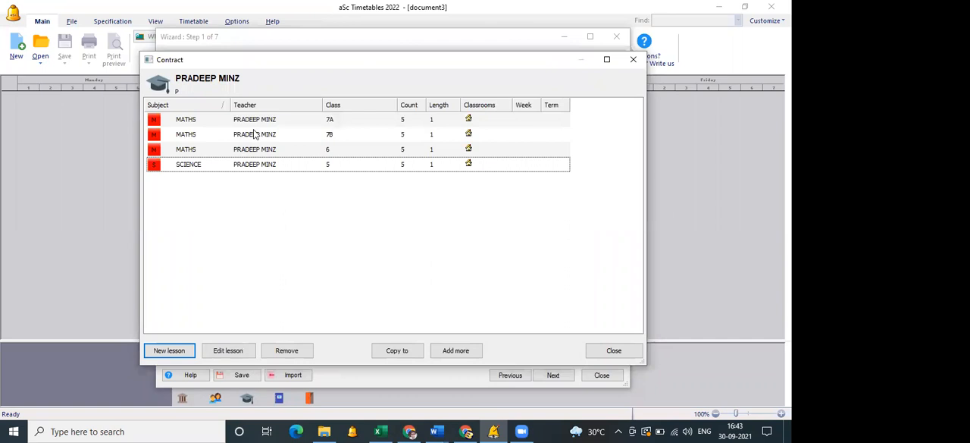
pyautogui.click(194, 150)
pyautogui.click(192, 164)
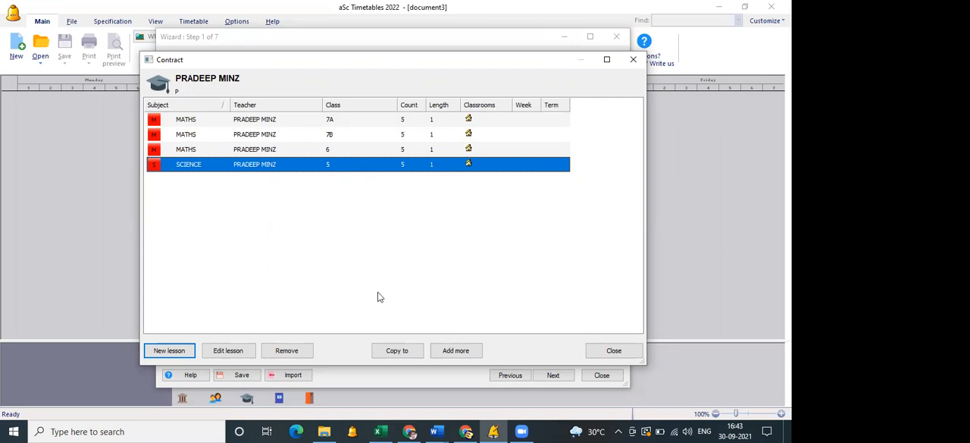
pyautogui.click(172, 352)
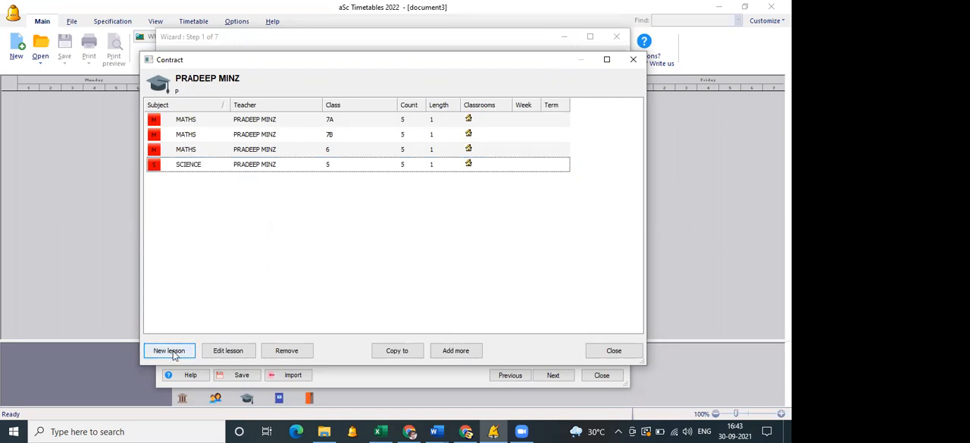
pyautogui.click(174, 353)
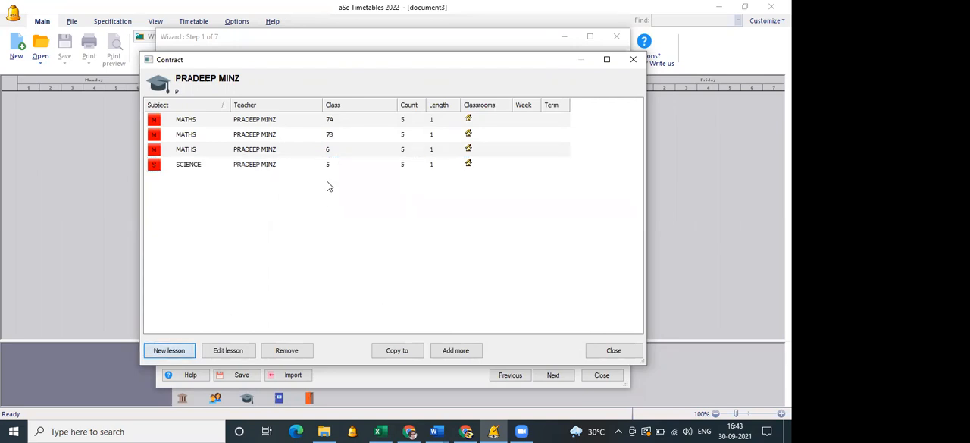
pyautogui.press('Return')
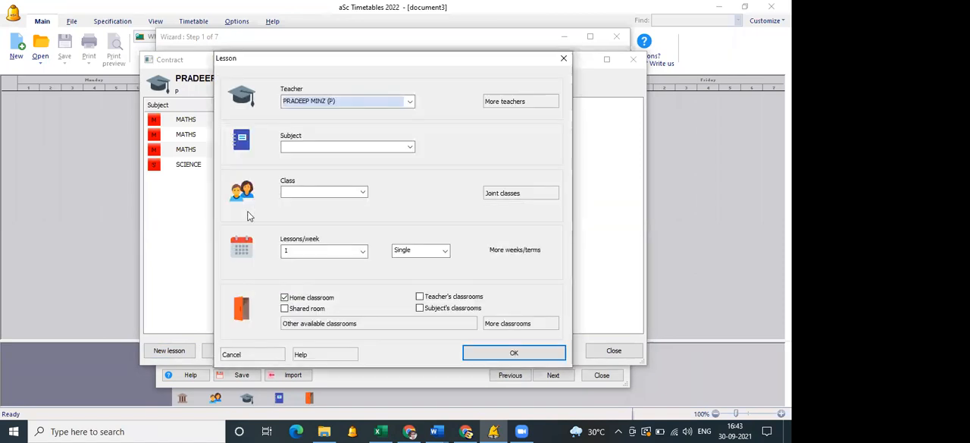
pyautogui.click(563, 60)
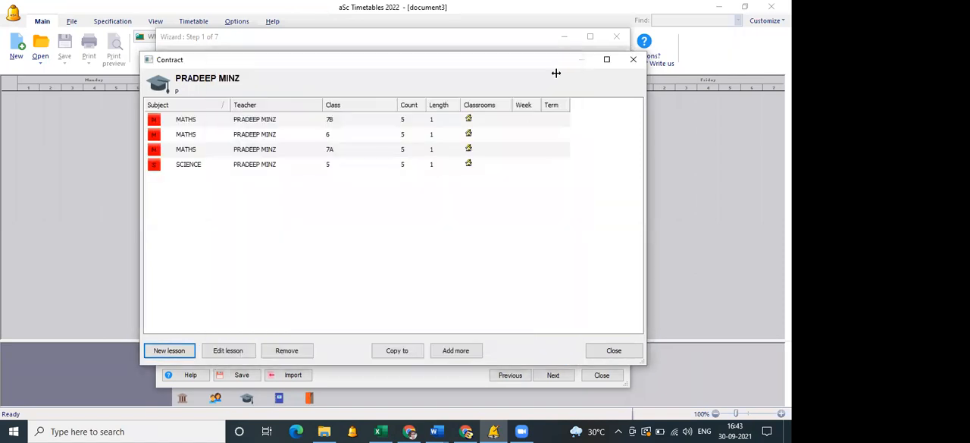
# Close the teacher's contract and the setup wizard, and run the timetable test through to its end.
pyautogui.click(611, 350)
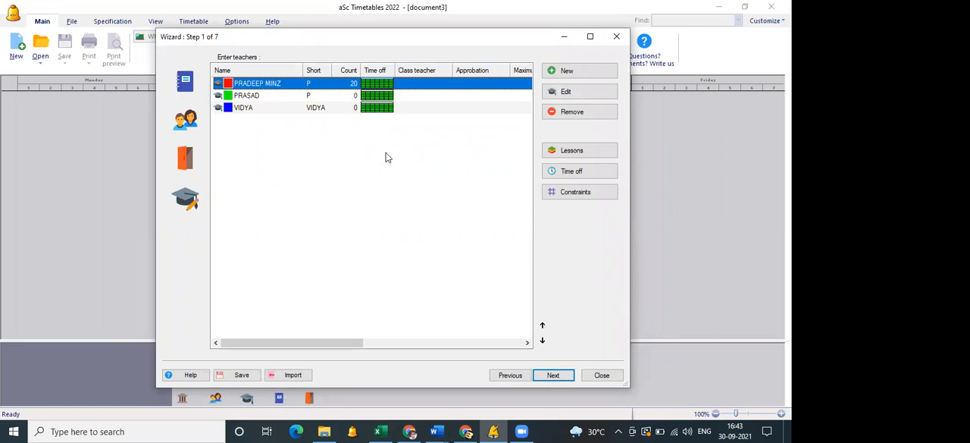
pyautogui.click(601, 375)
pyautogui.click(429, 59)
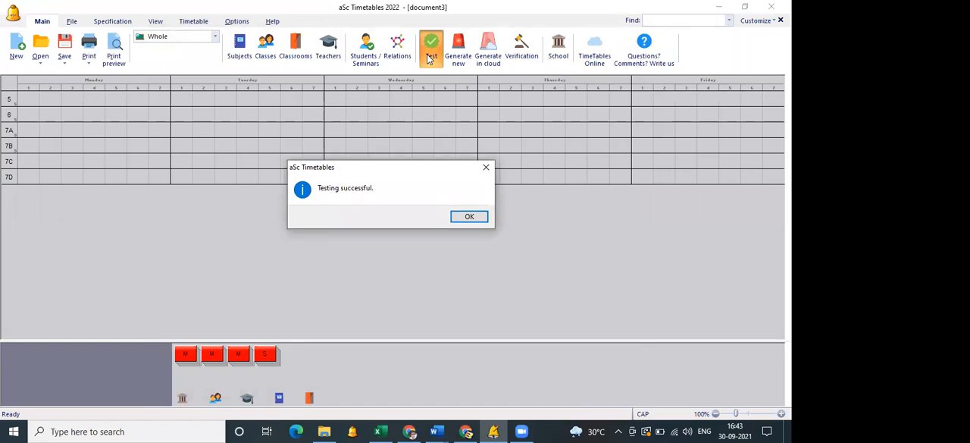
pyautogui.click(470, 217)
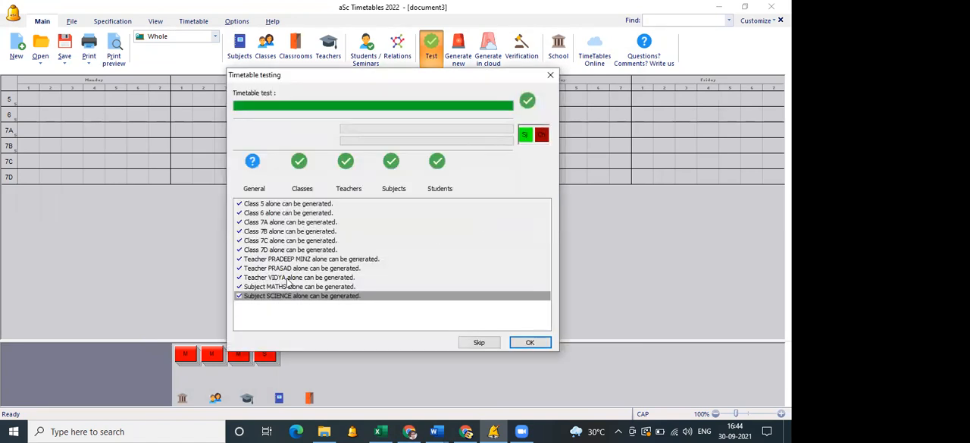
pyautogui.click(531, 343)
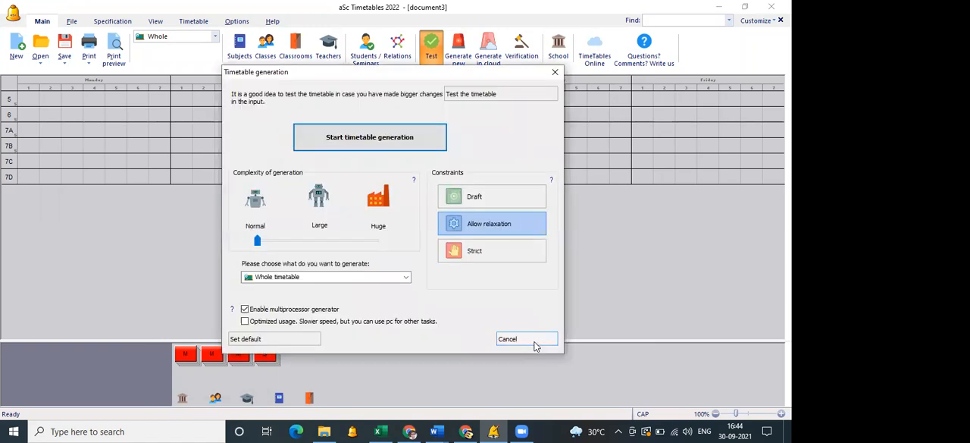
# Generate the whole timetable with normal complexity and relaxation of constraints allowed.
pyautogui.click(390, 138)
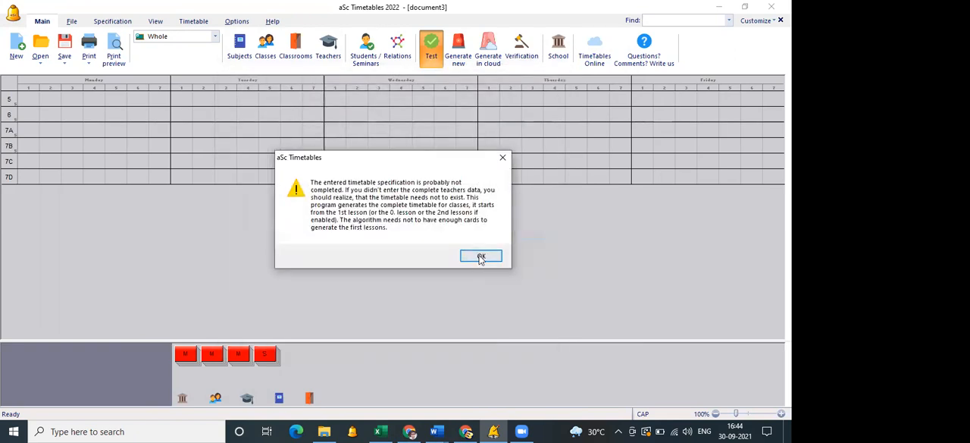
pyautogui.click(480, 258)
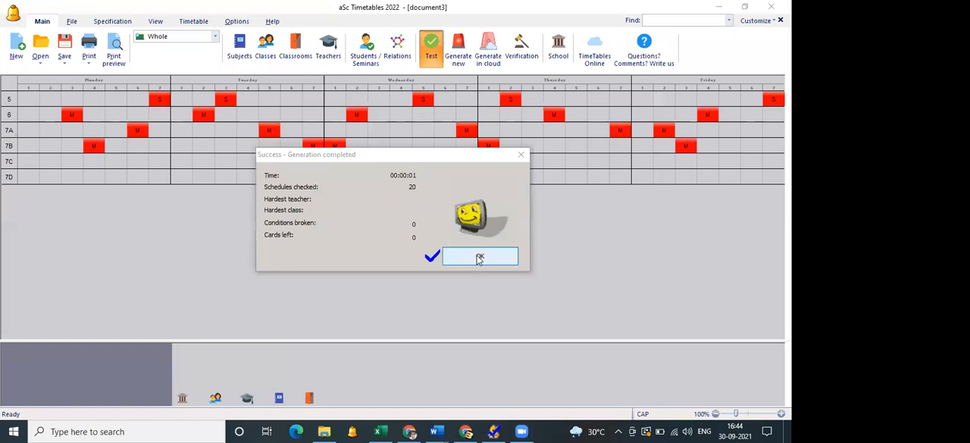
pyautogui.click(476, 258)
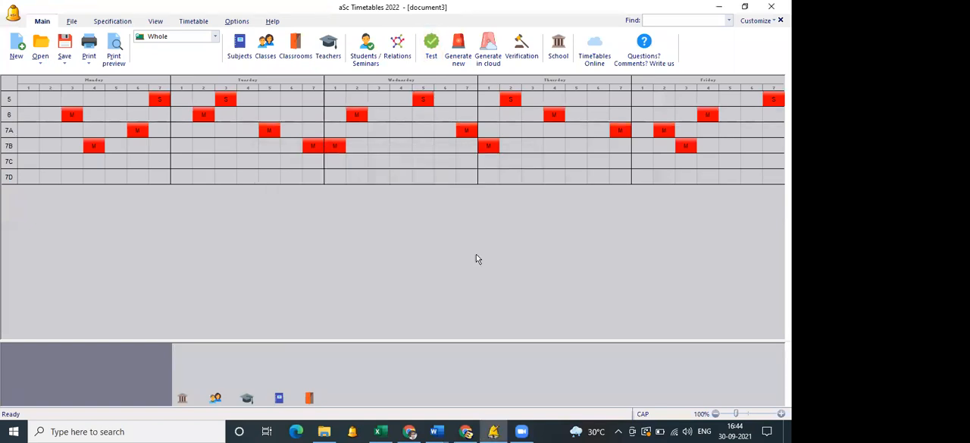
# In the class timetable's print preview, make the cards print full subject and teacher names, with the teacher centred at the bottom.
pyautogui.click(116, 58)
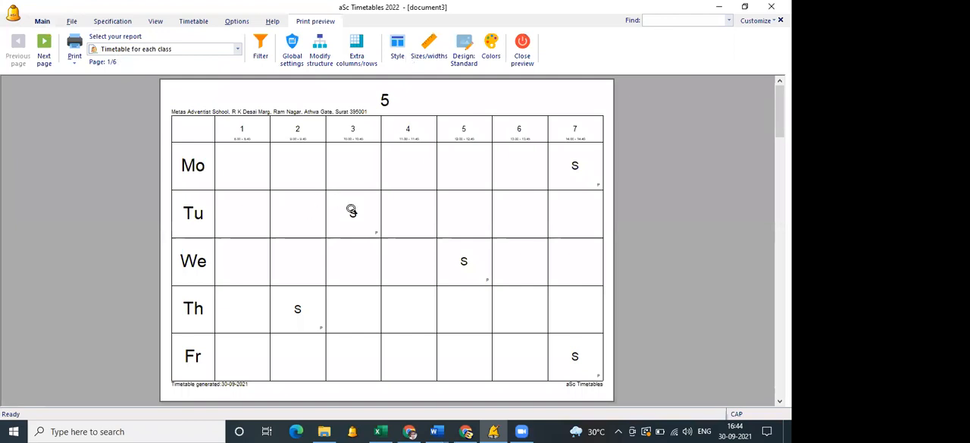
pyautogui.doubleClick(352, 211)
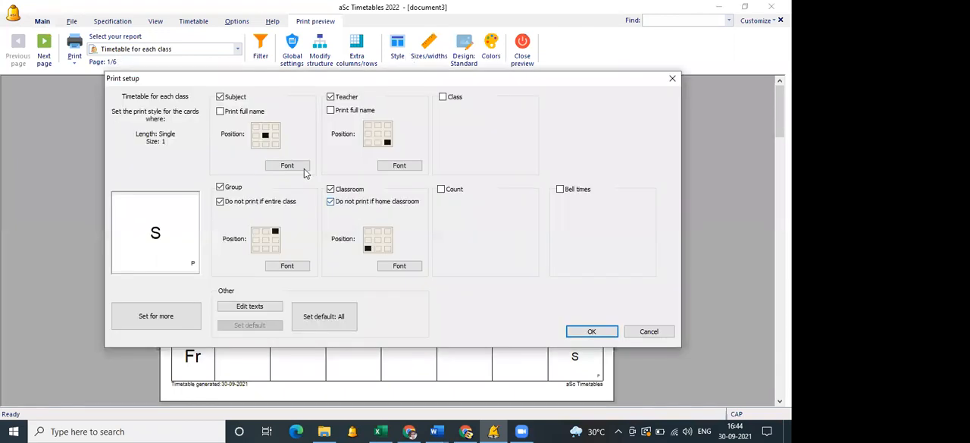
pyautogui.click(220, 112)
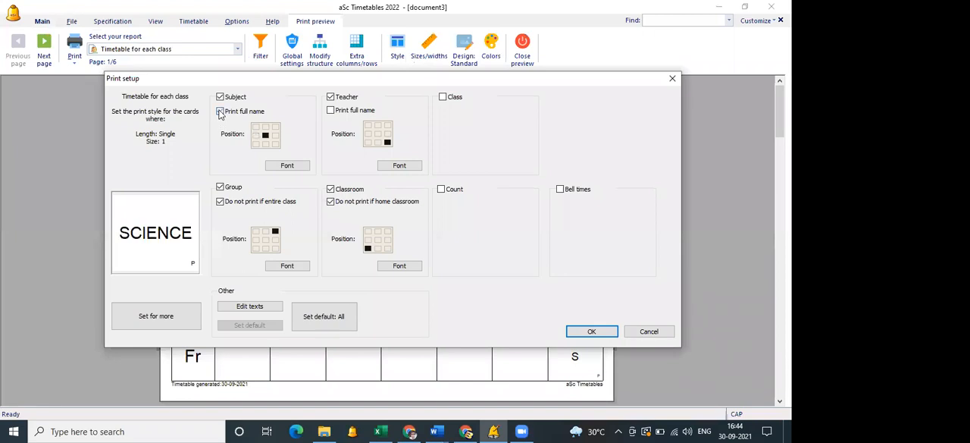
pyautogui.click(378, 142)
pyautogui.click(331, 110)
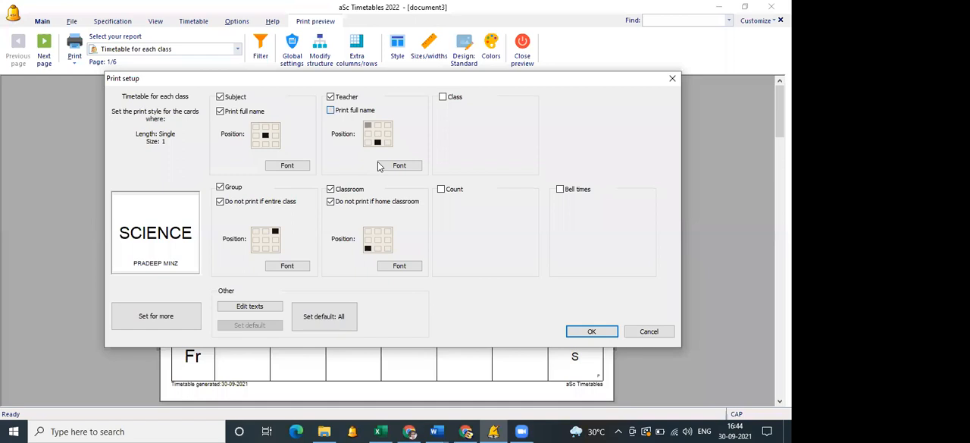
pyautogui.click(591, 331)
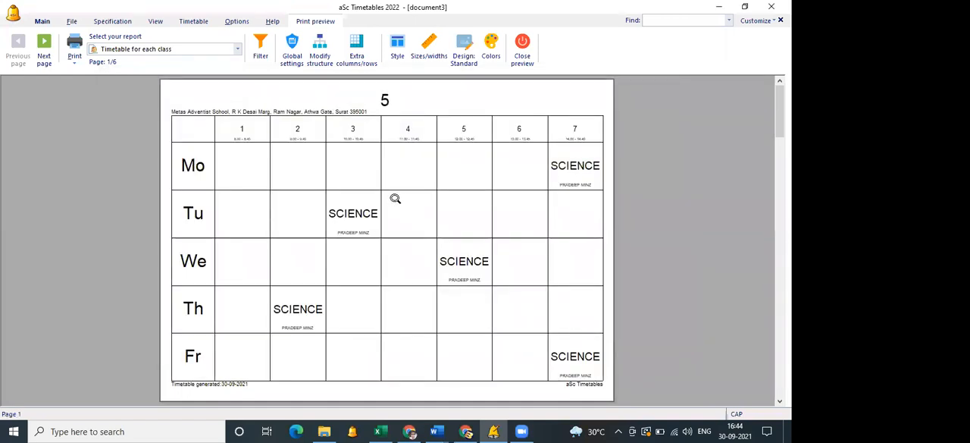
# Look through the available report types without changing the report, and close the print preview.
pyautogui.click(129, 51)
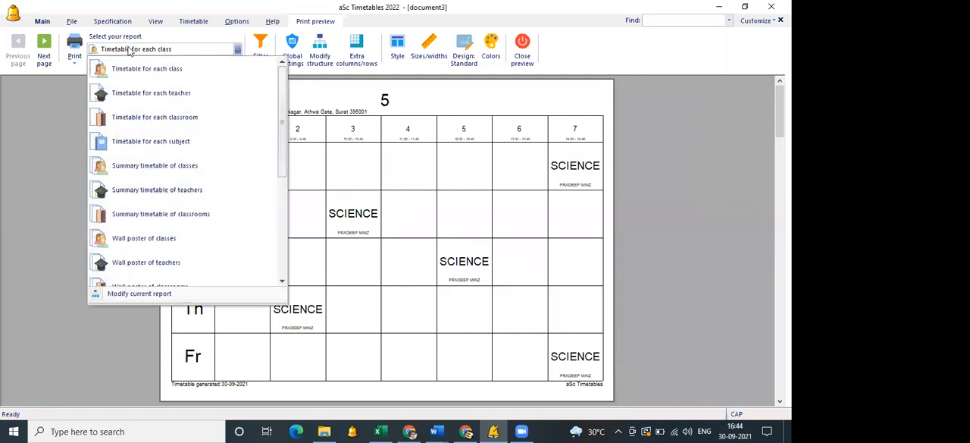
pyautogui.click(129, 51)
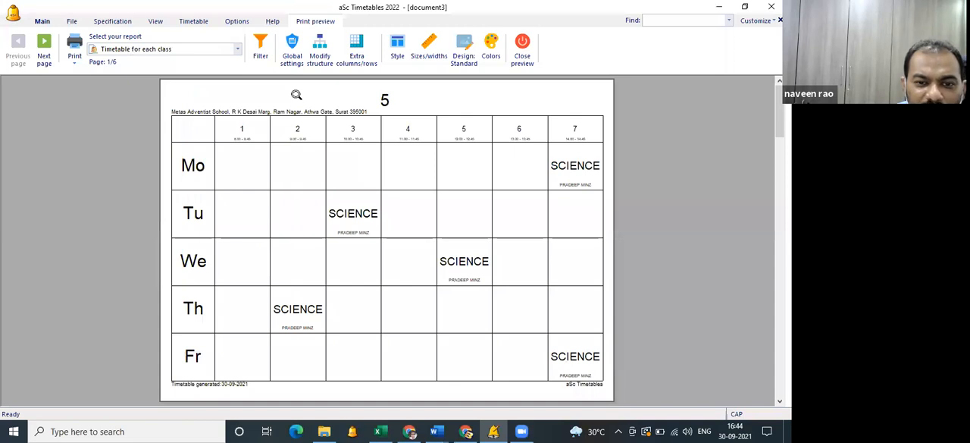
pyautogui.click(521, 61)
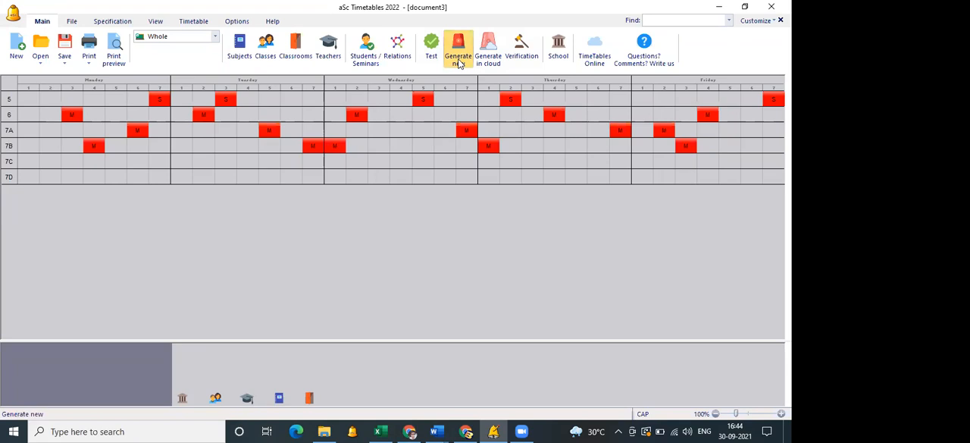
# Generate a new version of the whole timetable with the same settings and open its print preview.
pyautogui.click(459, 62)
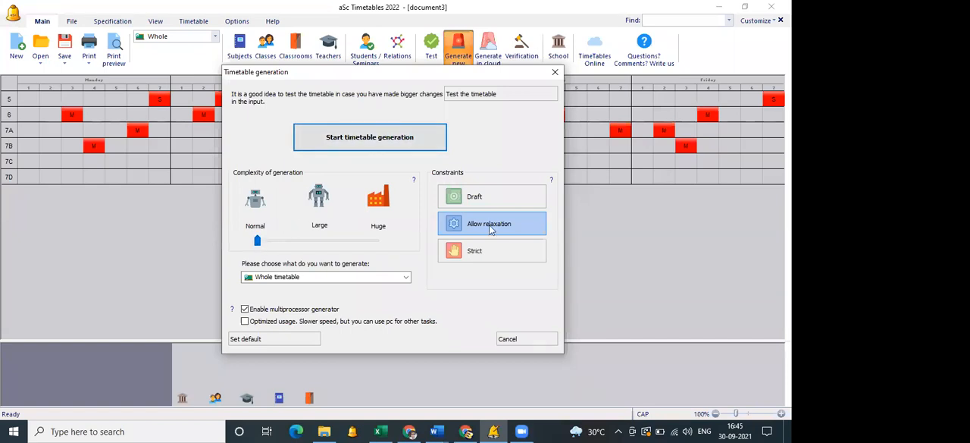
pyautogui.click(418, 144)
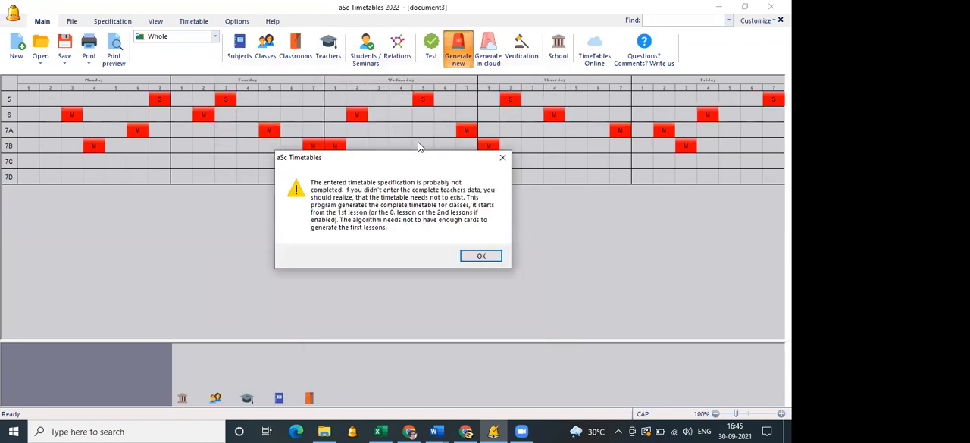
pyautogui.click(481, 257)
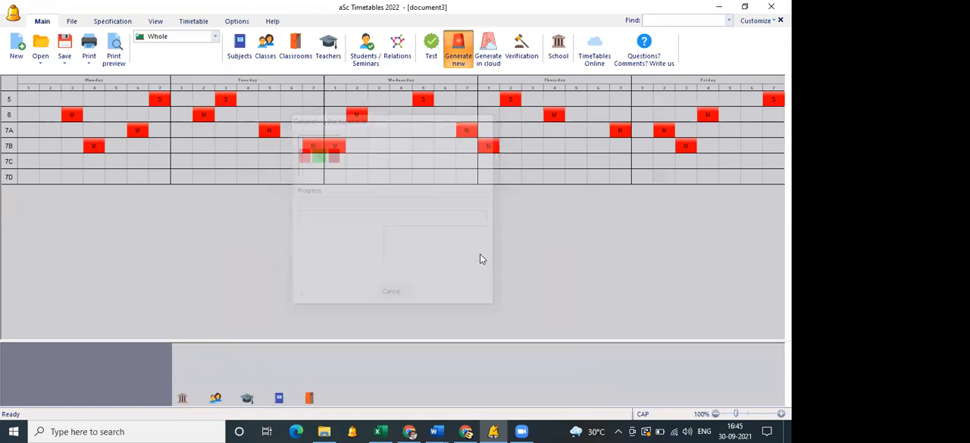
pyautogui.click(481, 257)
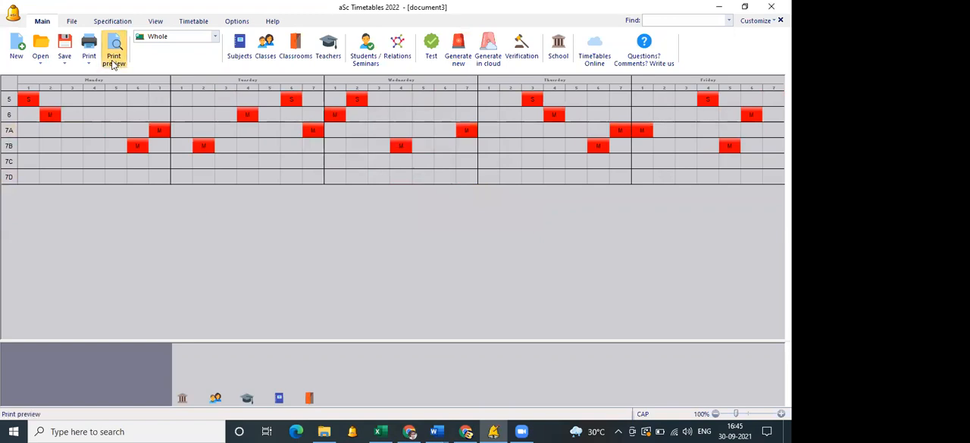
pyautogui.click(114, 63)
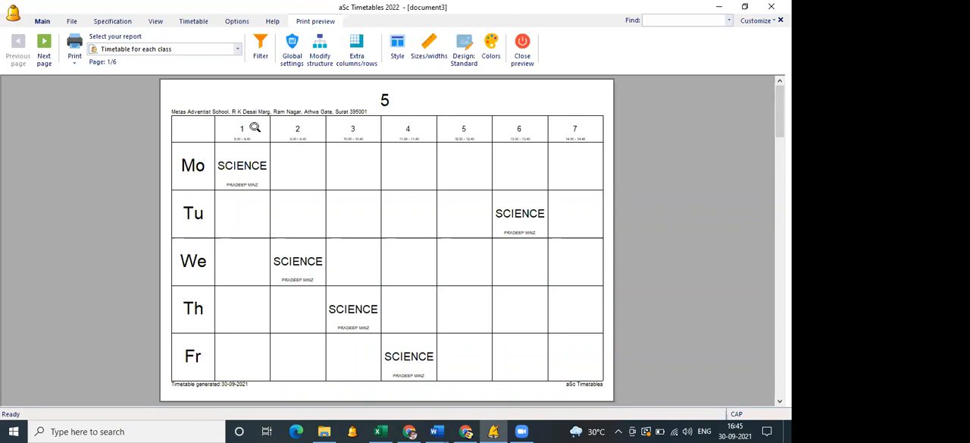
# Switch the report to the timetable for each teacher and print the full subject name centred at the top of the cards.
pyautogui.click(128, 50)
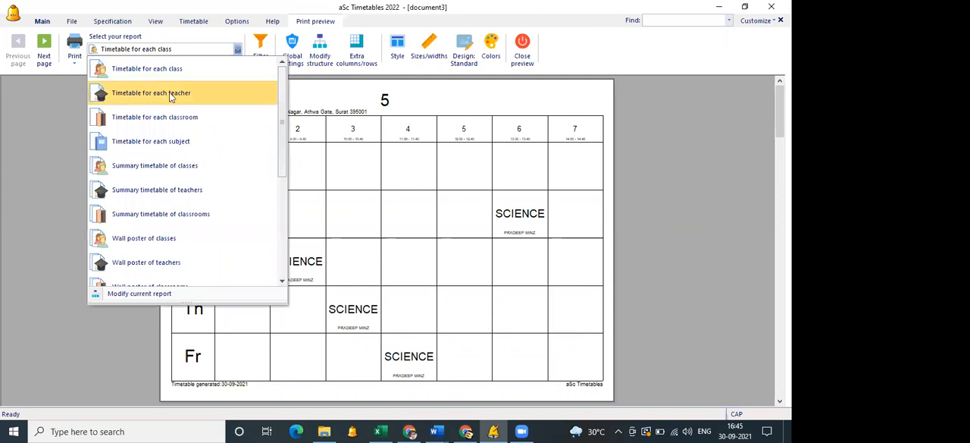
pyautogui.click(201, 92)
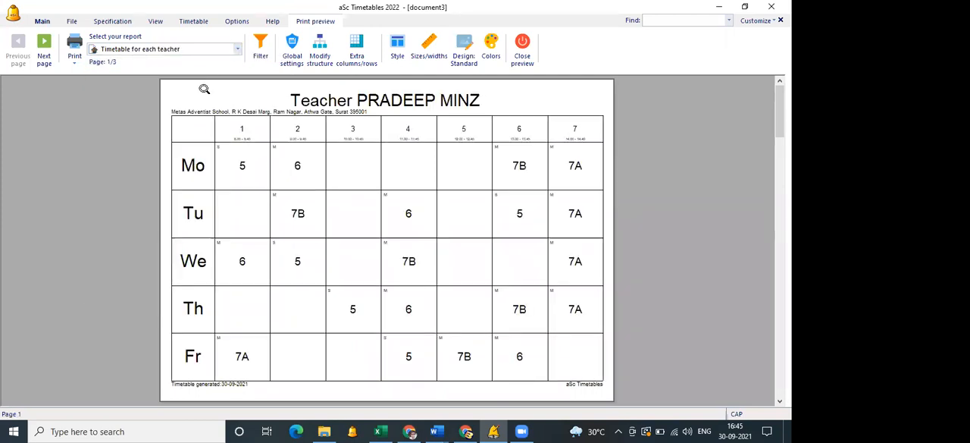
pyautogui.doubleClick(239, 164)
pyautogui.click(220, 113)
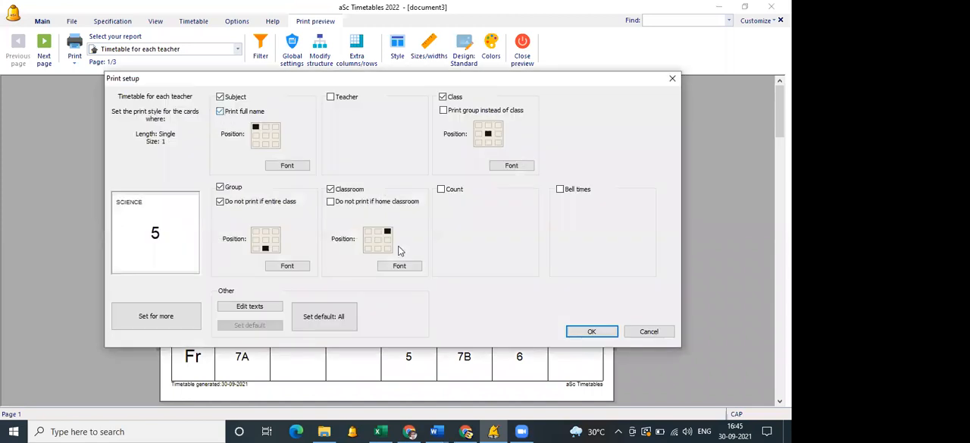
pyautogui.click(265, 126)
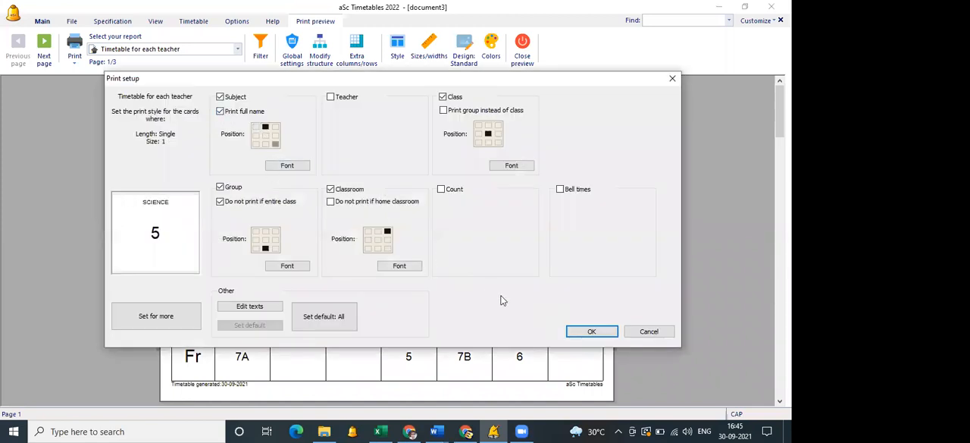
pyautogui.click(591, 332)
# Check the teacher timetable at closer zoom, and close the print preview.
pyautogui.click(282, 157)
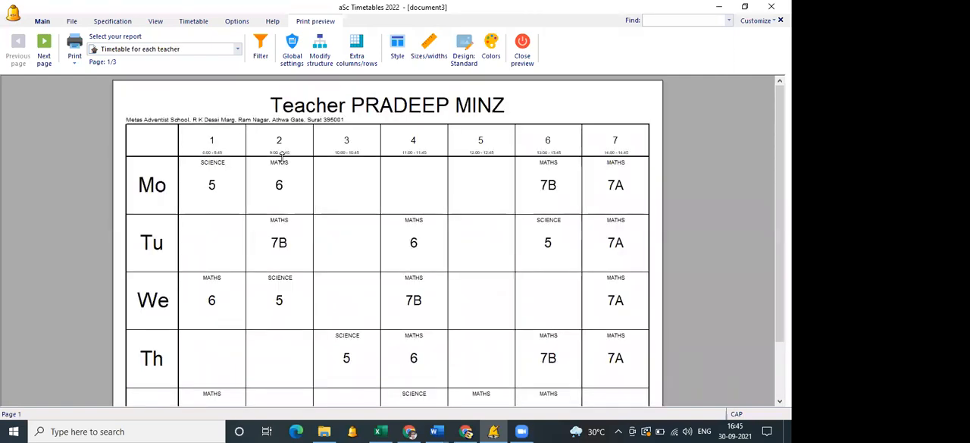
pyautogui.click(318, 202)
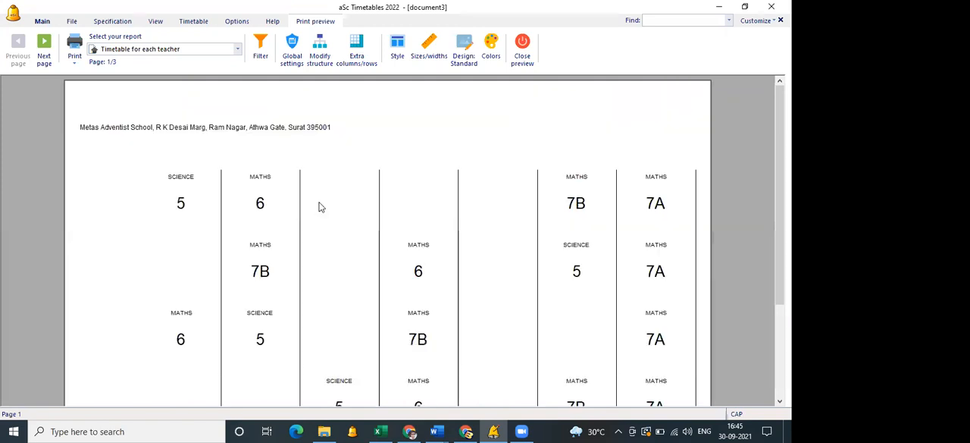
pyautogui.click(380, 182)
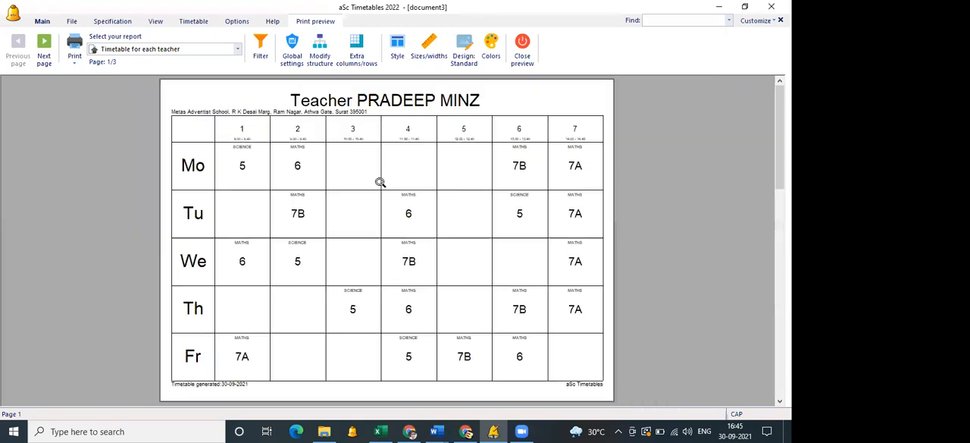
pyautogui.click(521, 60)
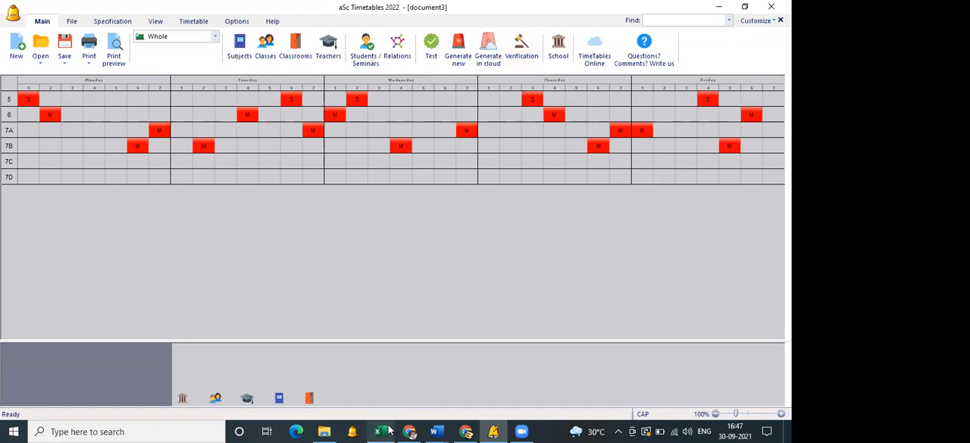
# Switch to the Excel workbook and open Sheet8 at the lesson table headings.
pyautogui.moveTo(389, 429)
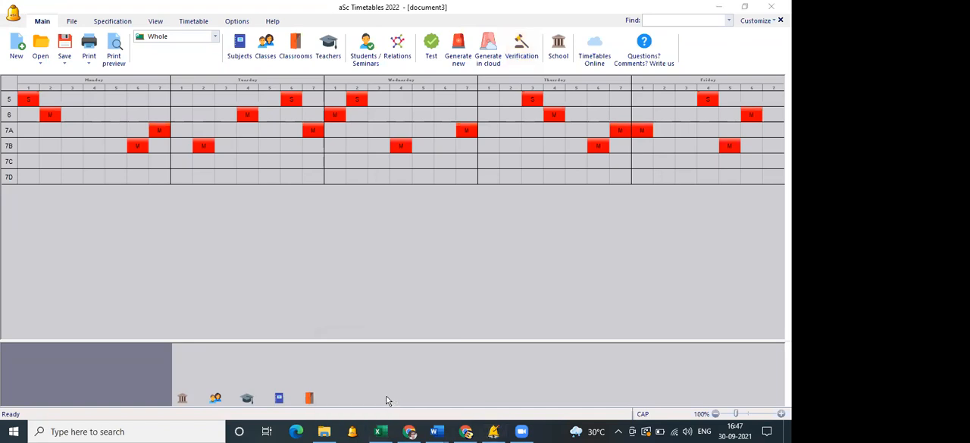
pyautogui.click(357, 388)
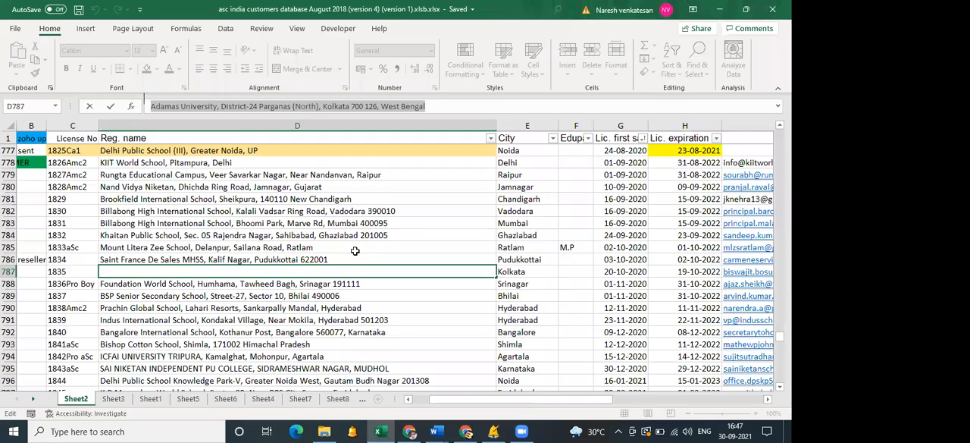
pyautogui.click(339, 398)
pyautogui.moveTo(230, 202); pyautogui.dragTo(481, 367)
pyautogui.scroll(6, 195, 177)
pyautogui.scroll(1, 194, 177)
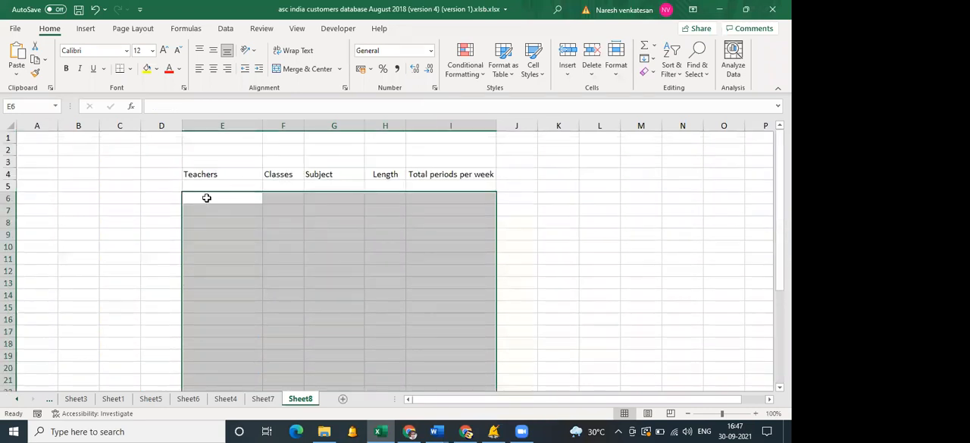
# Enter the teacher's name in cell E6 under the Teachers heading.
pyautogui.click(205, 197)
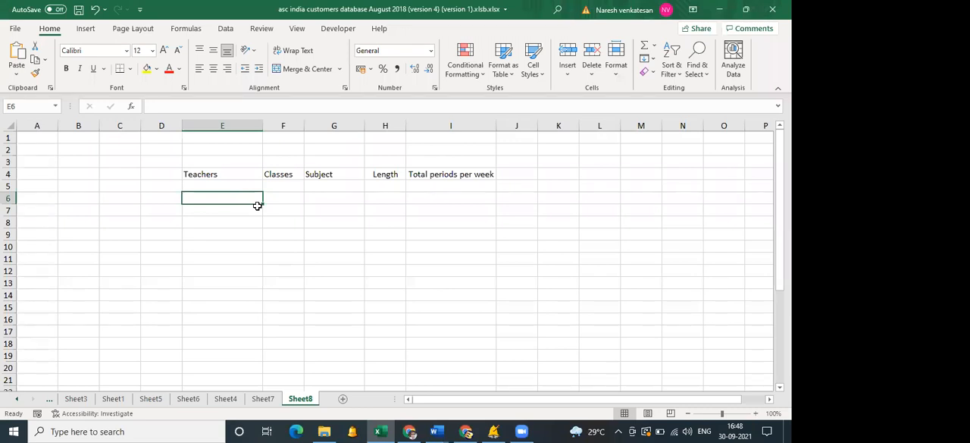
pyautogui.write('vISHW')
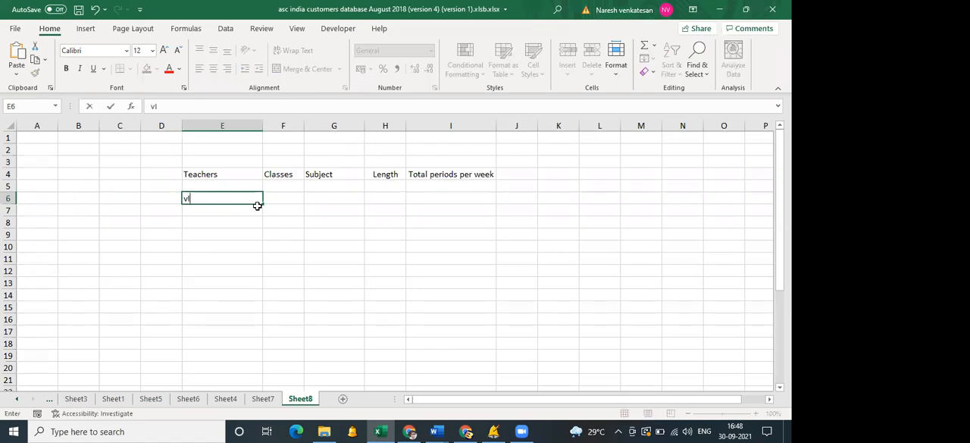
pyautogui.press('BackSpace')
pyautogui.press('BackSpace')
pyautogui.press('BackSpace')
pyautogui.press('BackSpace')
pyautogui.press('BackSpace')
pyautogui.write('Vishwa')
pyautogui.press('Tab')
# Complete row 6 with class 6A, subject English, length 1 and 4 total periods per week.
pyautogui.write('6A')
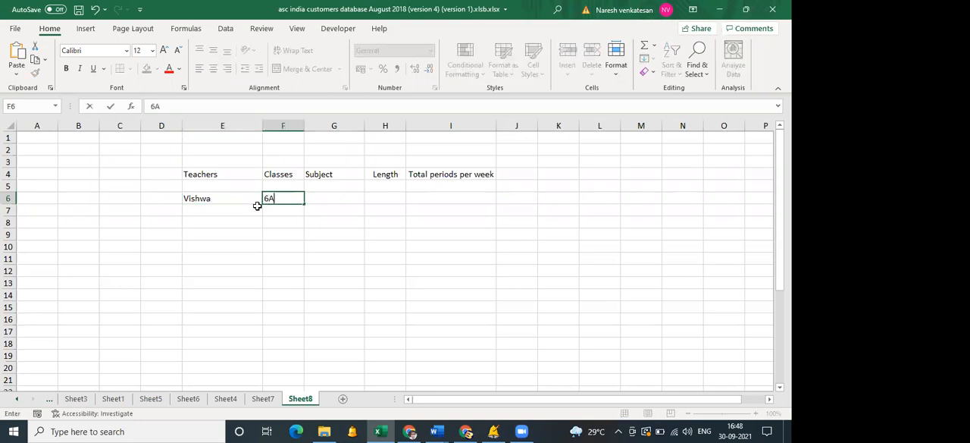
pyautogui.press('Tab')
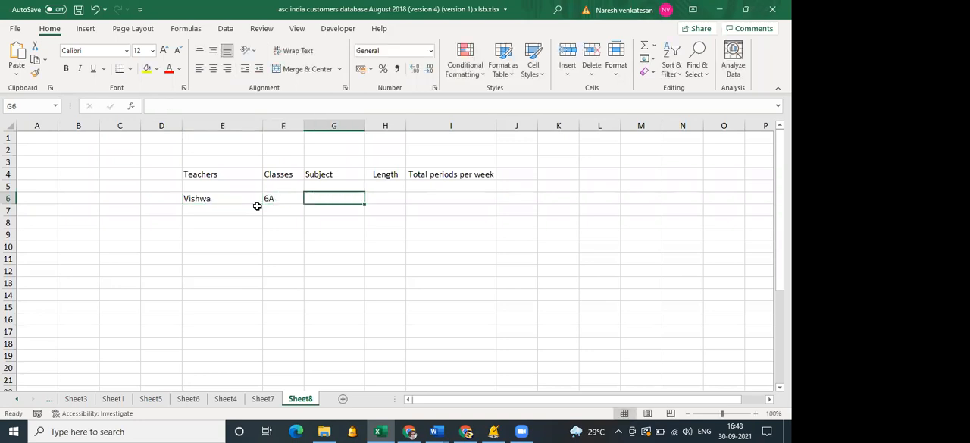
pyautogui.write('English')
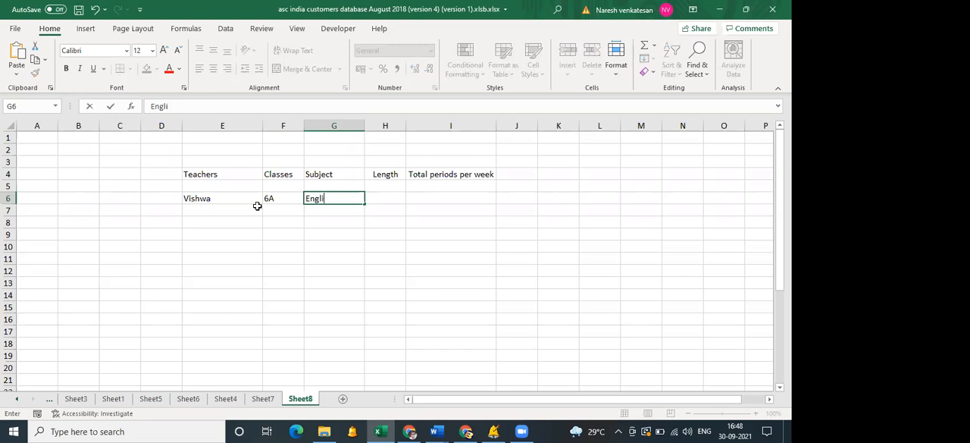
pyautogui.press('Tab')
pyautogui.write('1')
pyautogui.press('Tab')
pyautogui.write('4')
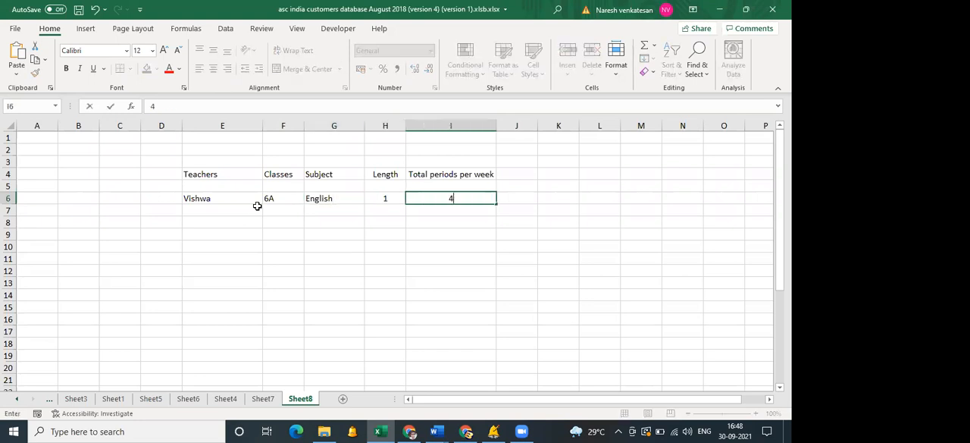
pyautogui.press('Return')
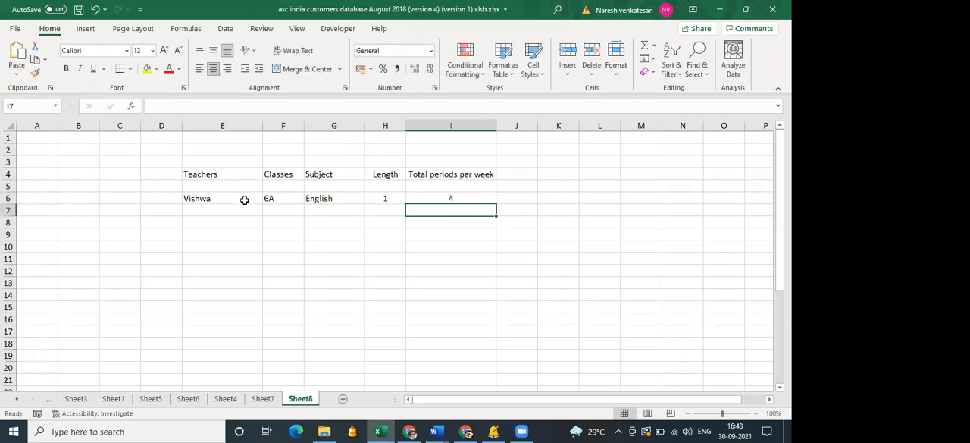
# Copy the teacher's lesson entry in E6:I6 into rows 7 to 10.
pyautogui.moveTo(244, 198); pyautogui.dragTo(450, 196)
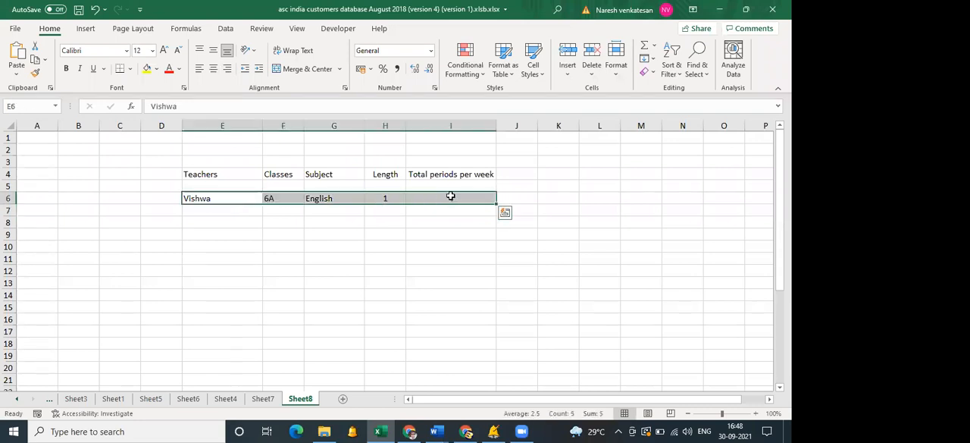
pyautogui.hotkey('ctrl', 'c')
pyautogui.moveTo(260, 210); pyautogui.dragTo(430, 247)
pyautogui.hotkey('ctrl', 'v')
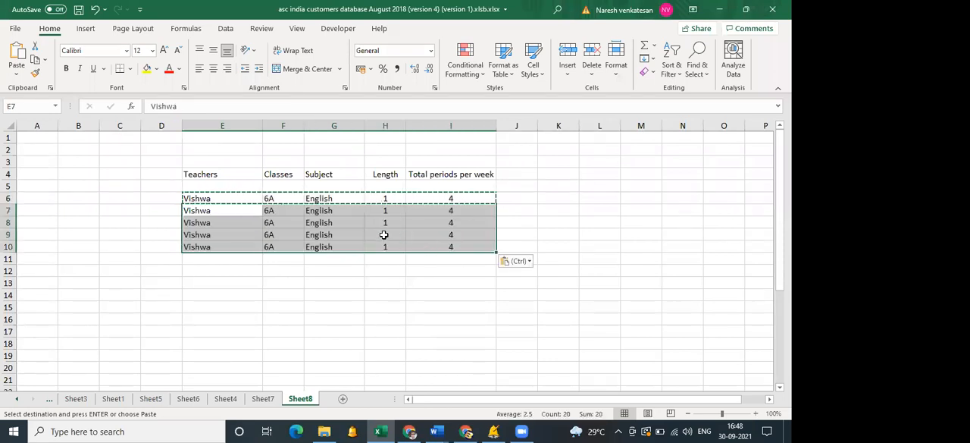
# Change the classes in F7:F10 to 6B, 7A, 8A and 8B.
pyautogui.click(287, 213)
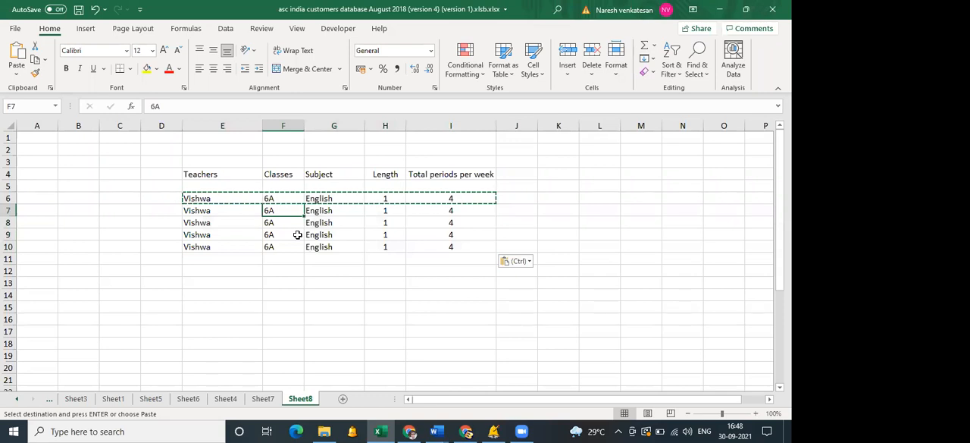
pyautogui.write('6b')
pyautogui.press('BackSpace')
pyautogui.write('B')
pyautogui.press('Return')
pyautogui.write('7A')
pyautogui.press('Return')
pyautogui.write('8A')
pyautogui.press('Return')
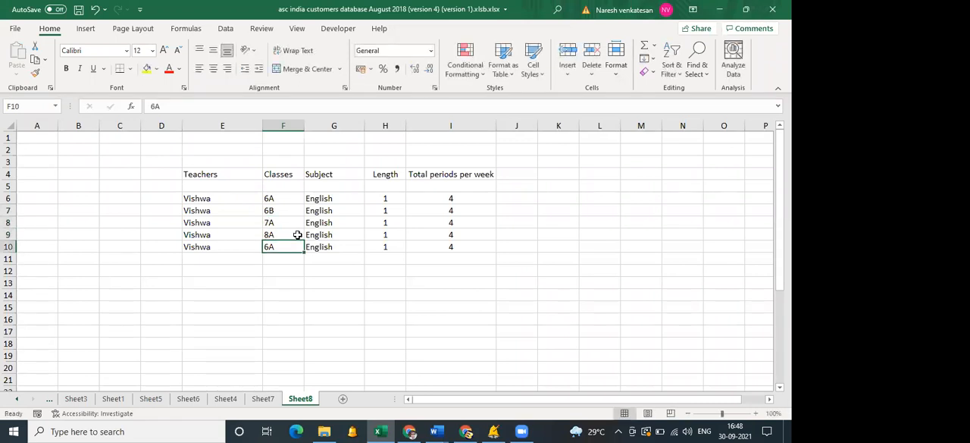
pyautogui.write('8B')
pyautogui.press('Return')
pyautogui.press('Return')
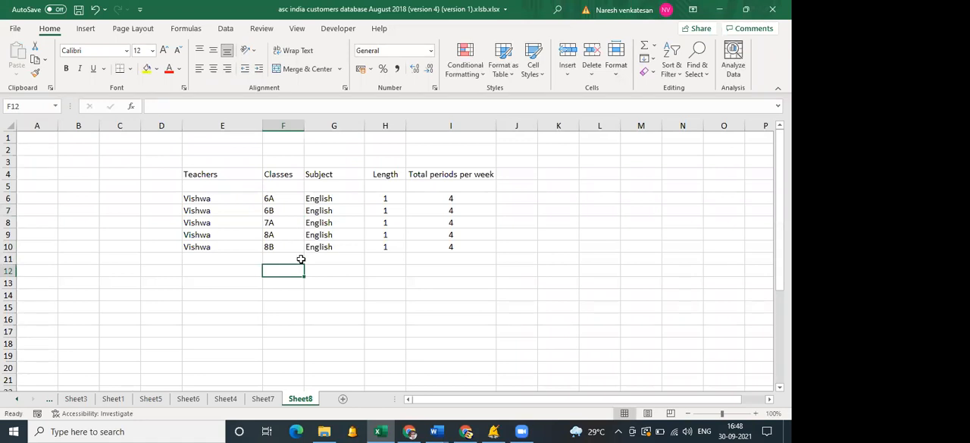
# Enter class 9A in F12 and fill it down to F22.
pyautogui.click(255, 266)
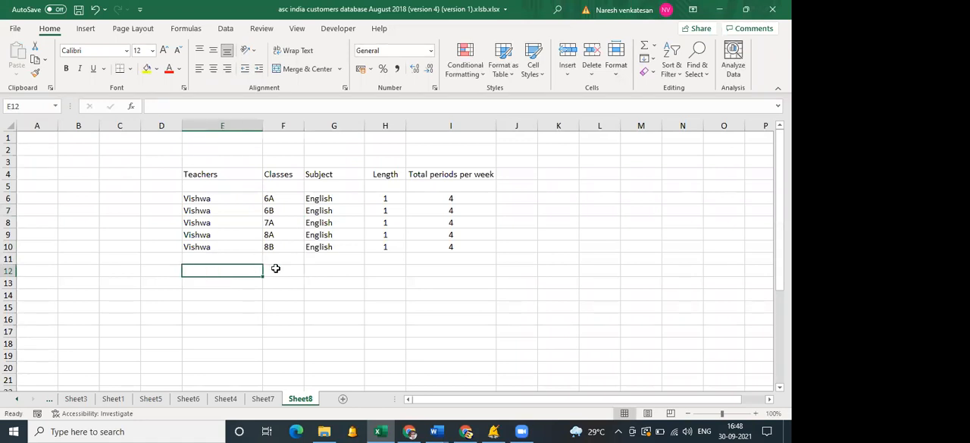
pyautogui.click(275, 268)
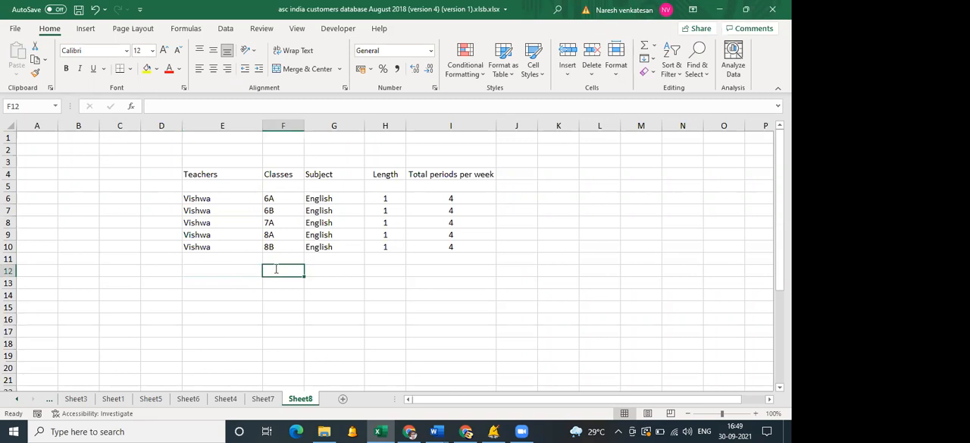
pyautogui.write('9A')
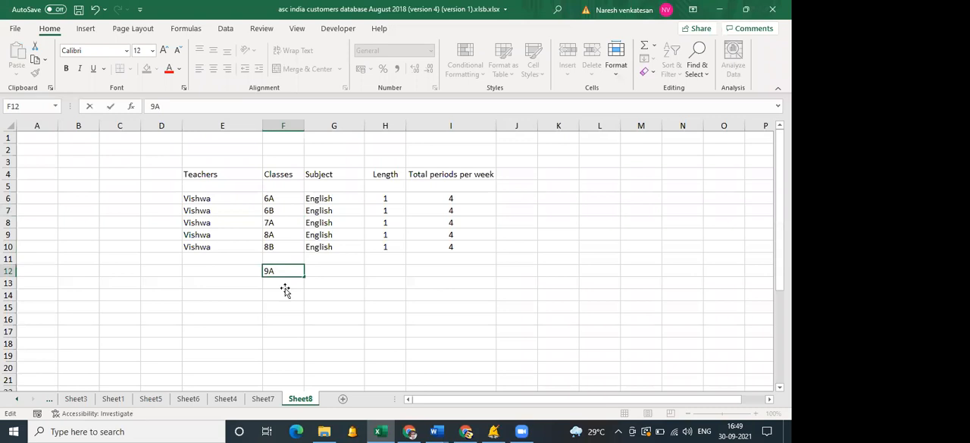
pyautogui.press('Return')
pyautogui.scroll(-3, 284, 288)
pyautogui.scroll(4, 321, 207)
pyautogui.click(297, 272)
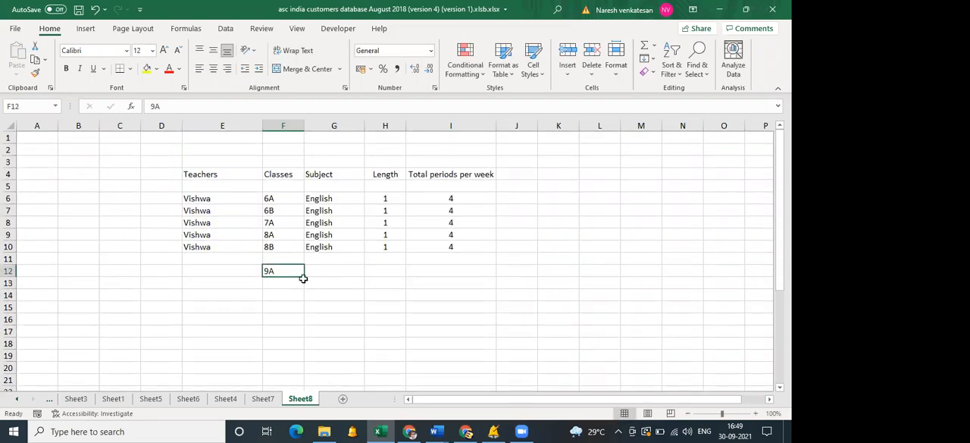
pyautogui.moveTo(304, 277); pyautogui.dragTo(287, 350)
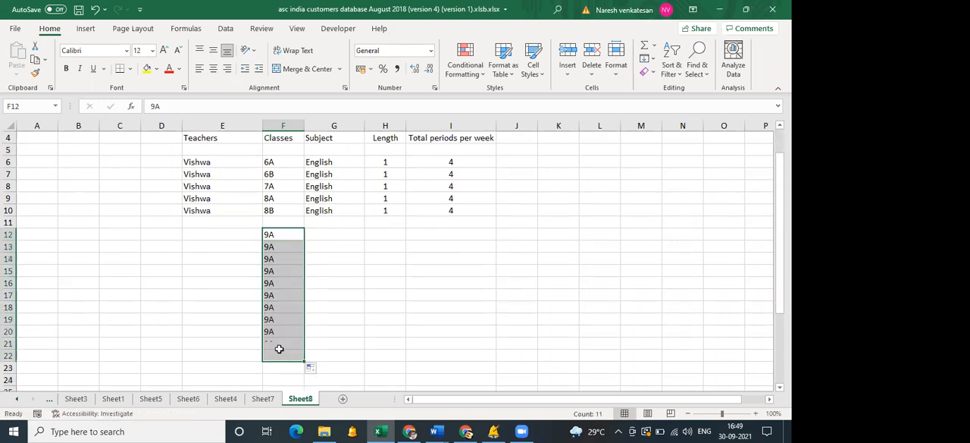
# Enter Maths, English, French and GK as class 9A subjects in G12:G15.
pyautogui.click(341, 229)
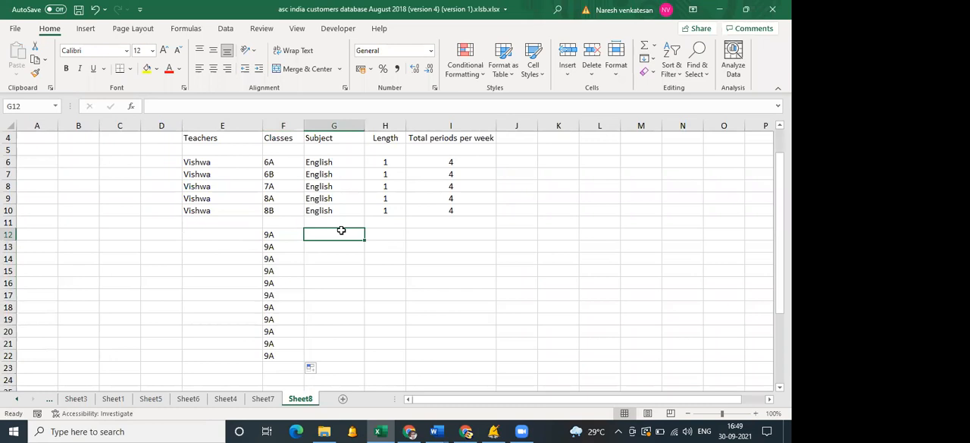
pyautogui.write('Maths')
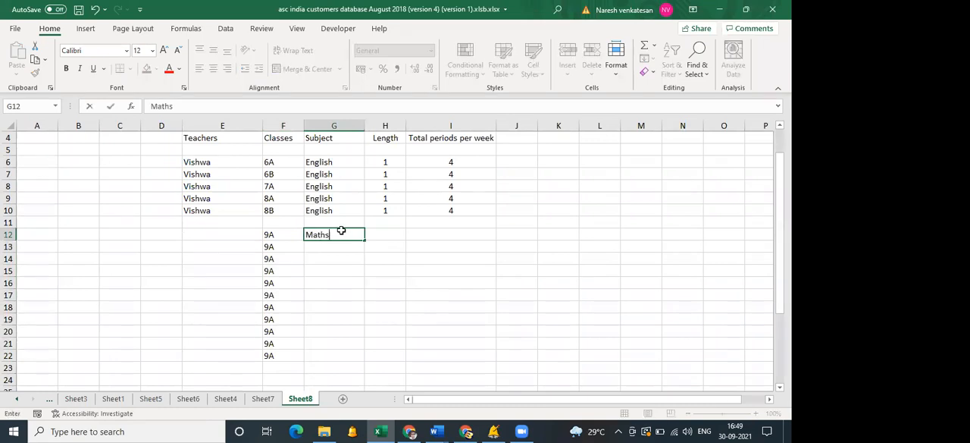
pyautogui.press('Return')
pyautogui.write('English')
pyautogui.press('Return')
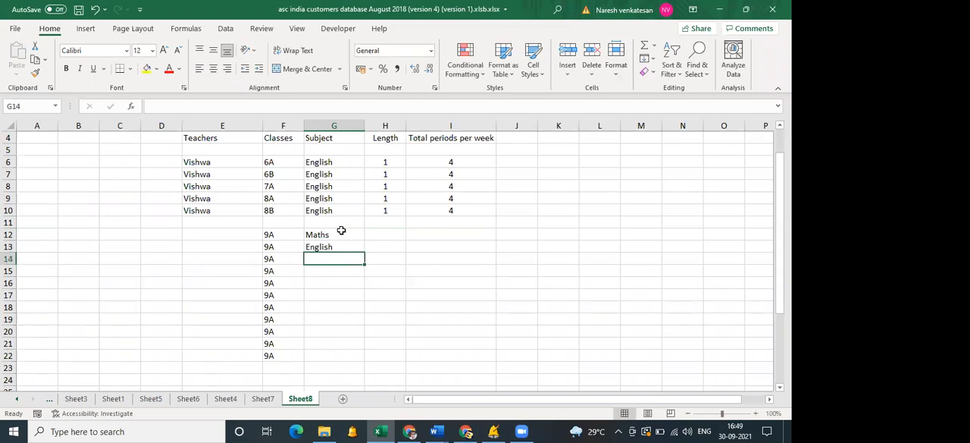
pyautogui.write('French')
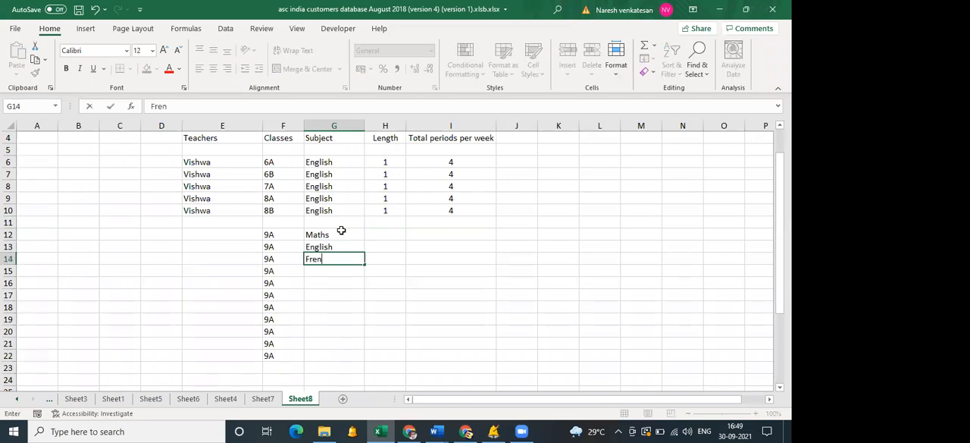
pyautogui.press('Return')
pyautogui.write('GK')
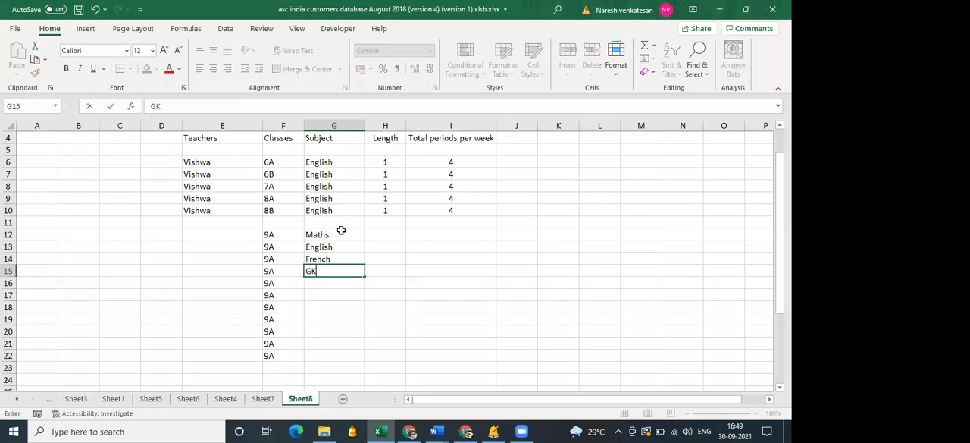
pyautogui.press('Return')
# Enter Science, SST, Hindi and Marathi as class 9A subjects in G16:G19.
pyautogui.write('Science')
pyautogui.press('Return')
pyautogui.write('SST')
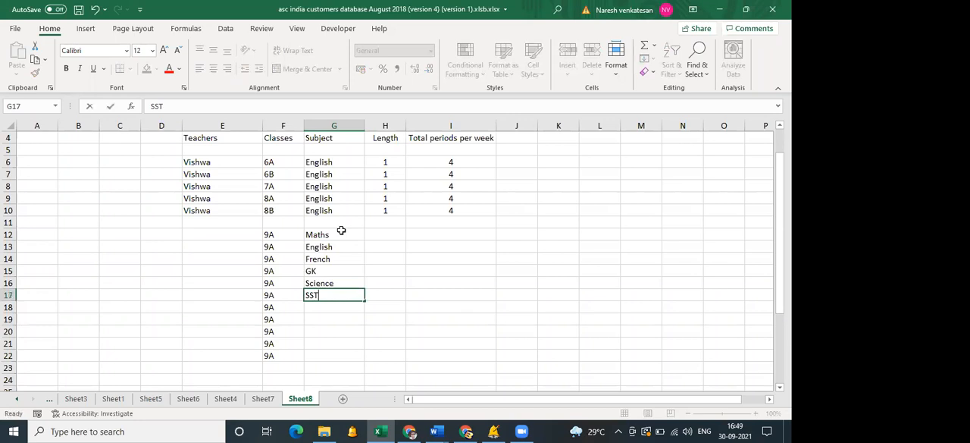
pyautogui.press('Return')
pyautogui.write('Hindi')
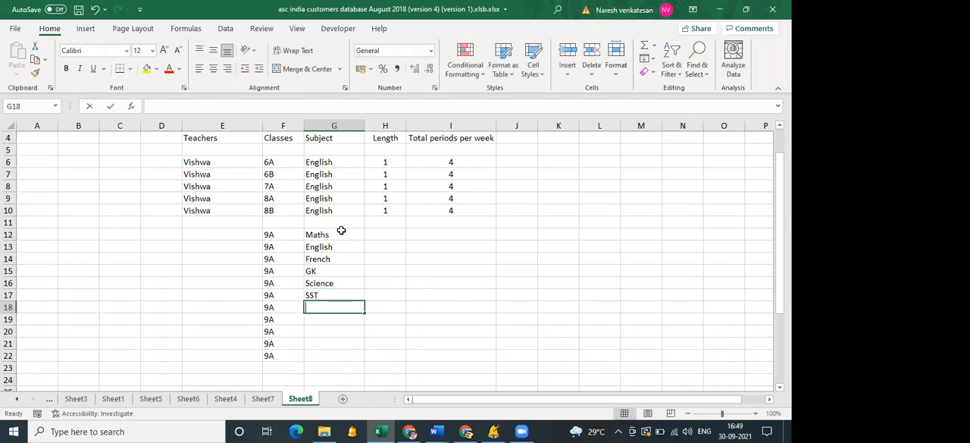
pyautogui.press('Return')
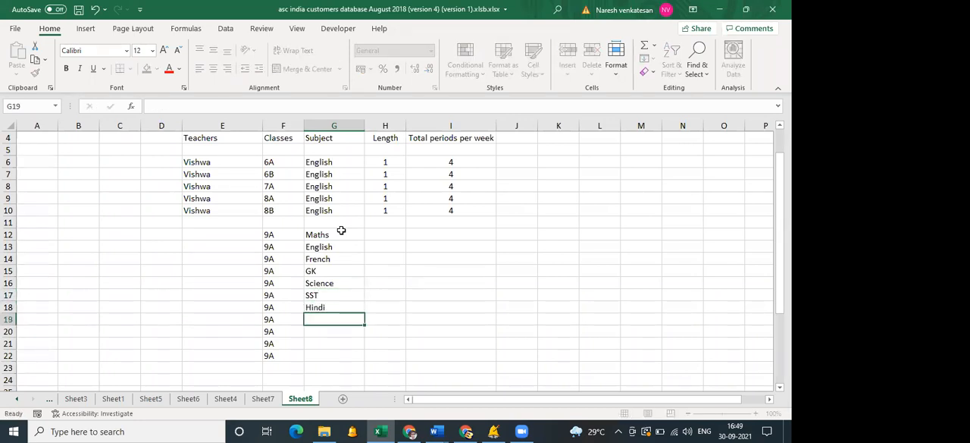
pyautogui.write('Marati')
pyautogui.press('BackSpace')
pyautogui.write('hi')
pyautogui.press('Return')
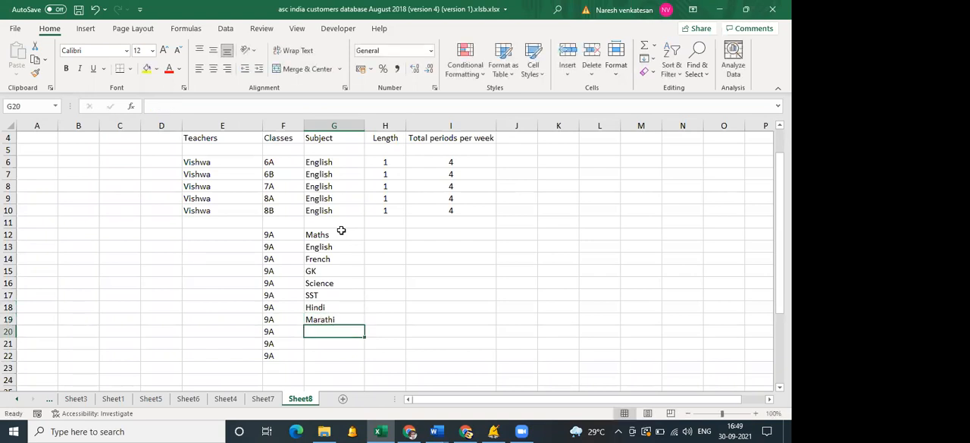
# Enter Computer, PT and Library as the remaining class 9A subjects in G20:G22.
pyautogui.write('Computer')
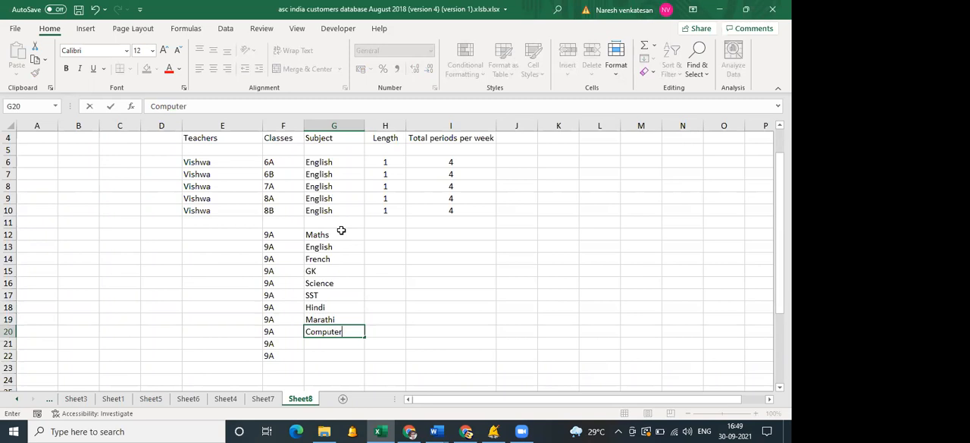
pyautogui.press('Return')
pyautogui.write('PT')
pyautogui.press('Return')
pyautogui.write('Library')
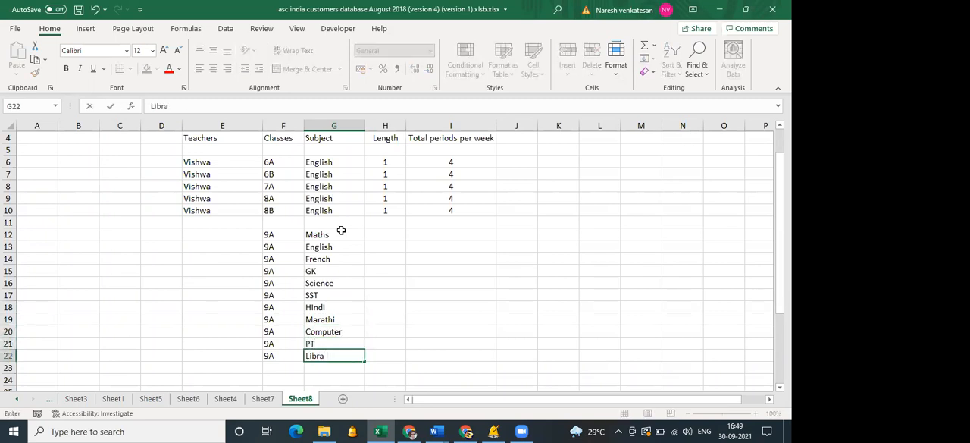
pyautogui.press('Tab')
# Enter lesson length 1 in H12 and fill it down to H22.
pyautogui.click(391, 233)
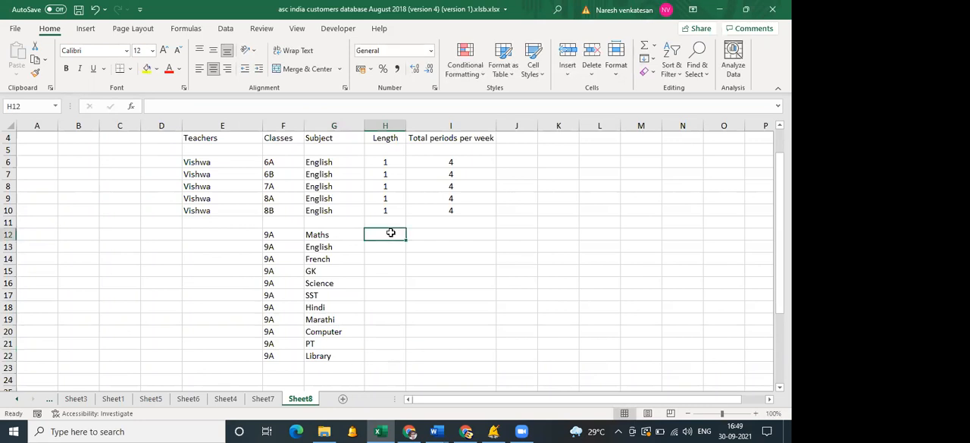
pyautogui.write('1')
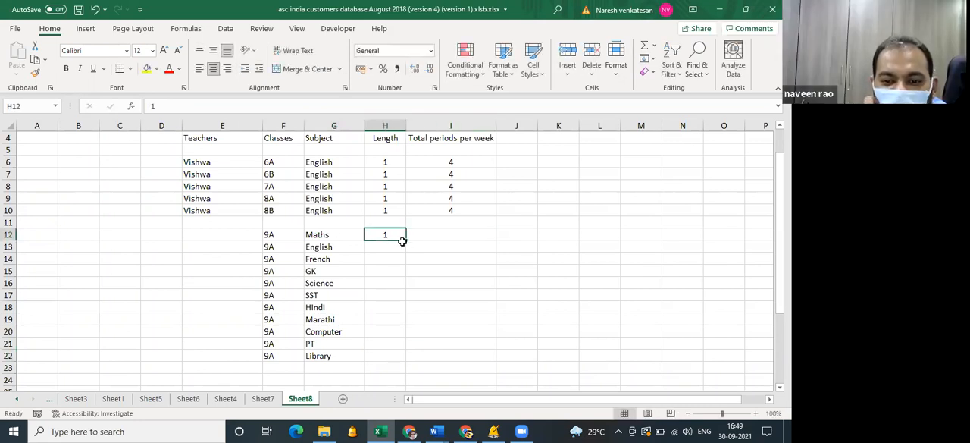
pyautogui.moveTo(405, 240); pyautogui.dragTo(393, 356)
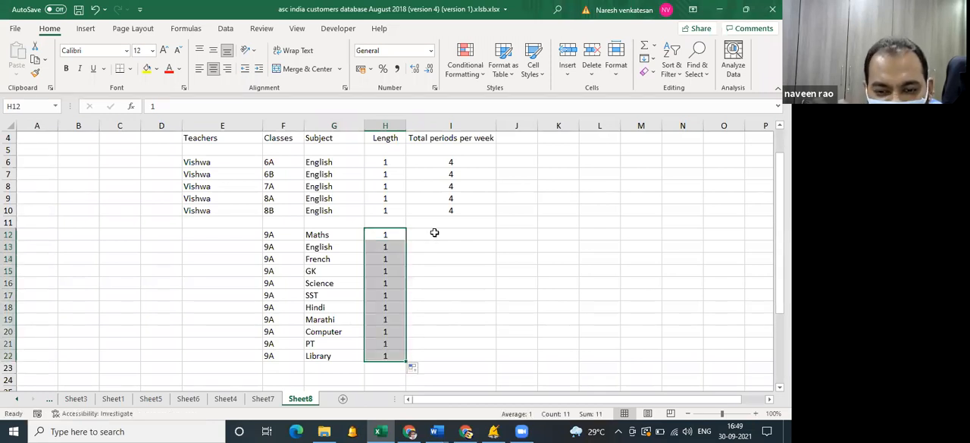
# Enter weekly periods 6, 4, 3 and 1 for Maths, English, French and GK in I12:I15.
pyautogui.click(434, 233)
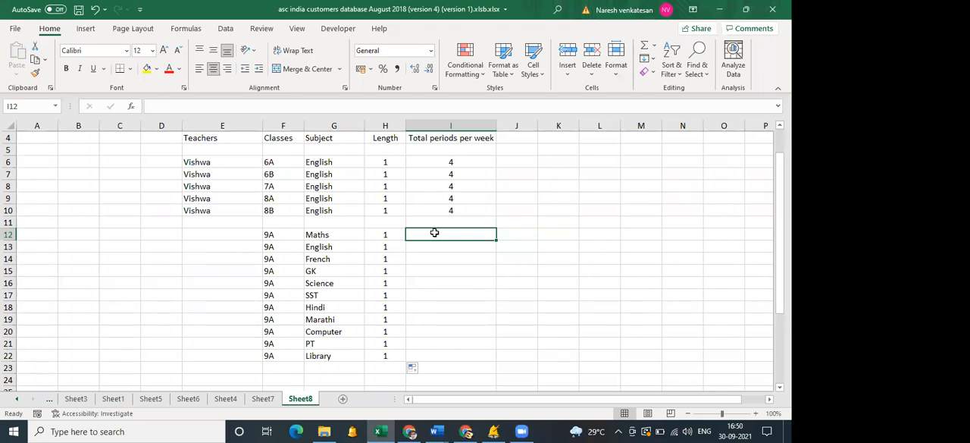
pyautogui.write('6')
pyautogui.press('Return')
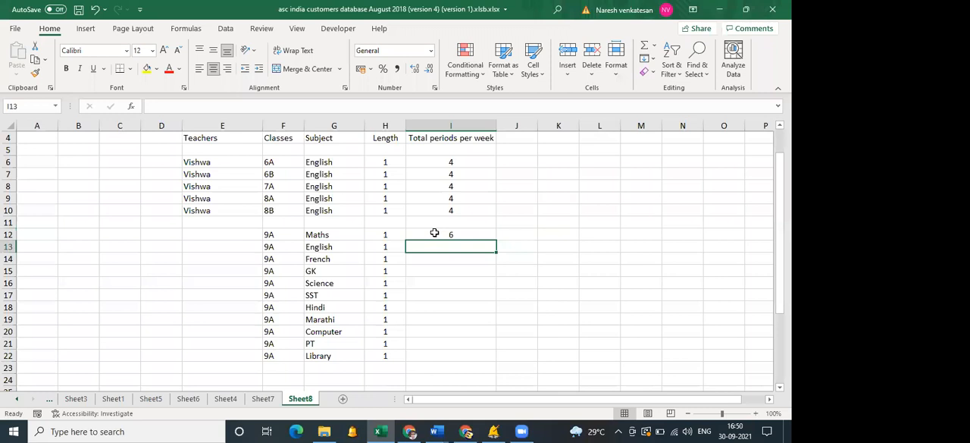
pyautogui.write('4')
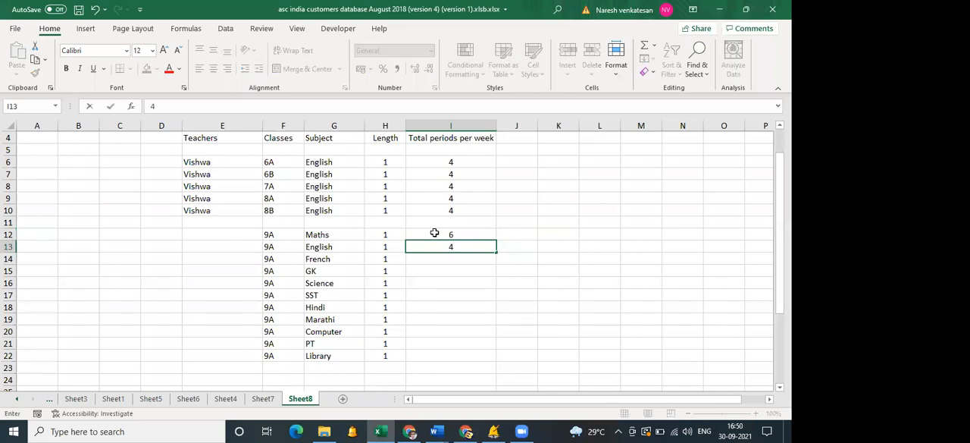
pyautogui.press('Return')
pyautogui.write('3')
pyautogui.press('Return')
pyautogui.write('1')
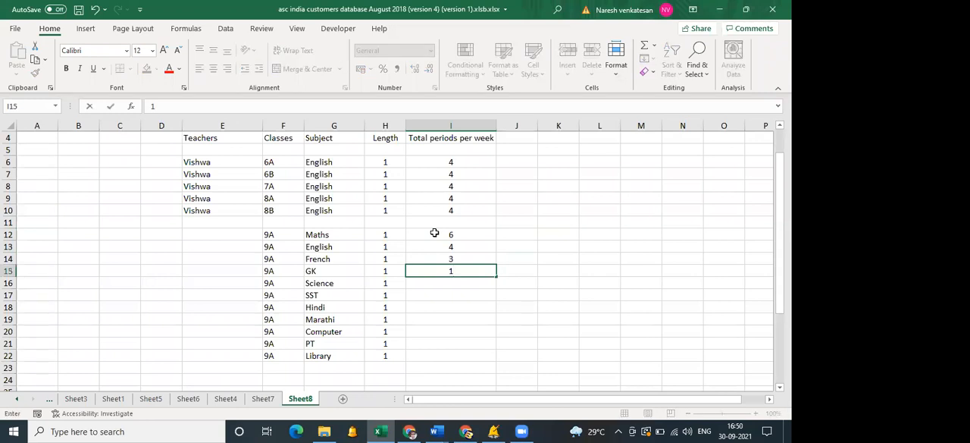
pyautogui.press('Return')
# Enter 4 weekly periods each for Science, SST, Hindi and Marathi in I16:I19.
pyautogui.write('4')
pyautogui.press('Return')
pyautogui.write('4')
pyautogui.press('Return')
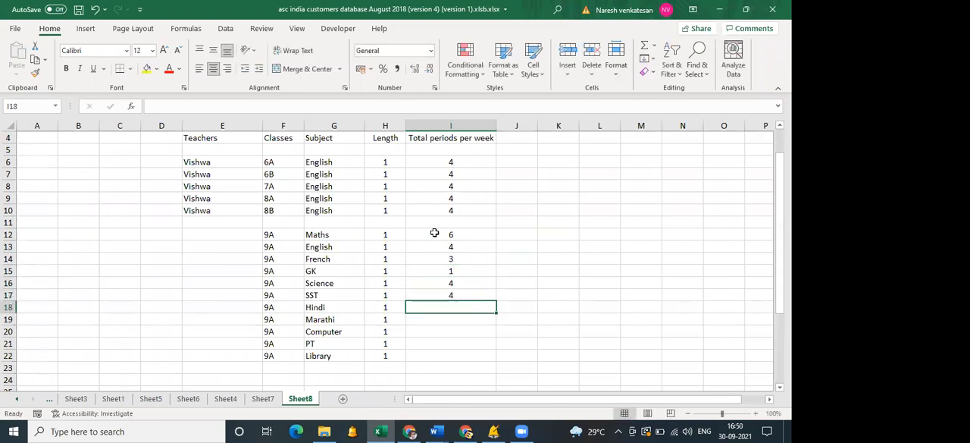
pyautogui.write('4')
pyautogui.press('Return')
# Enter weekly periods 2, 1 and 1 for Computer, PT and Library in I20:I22.
pyautogui.press('Return')
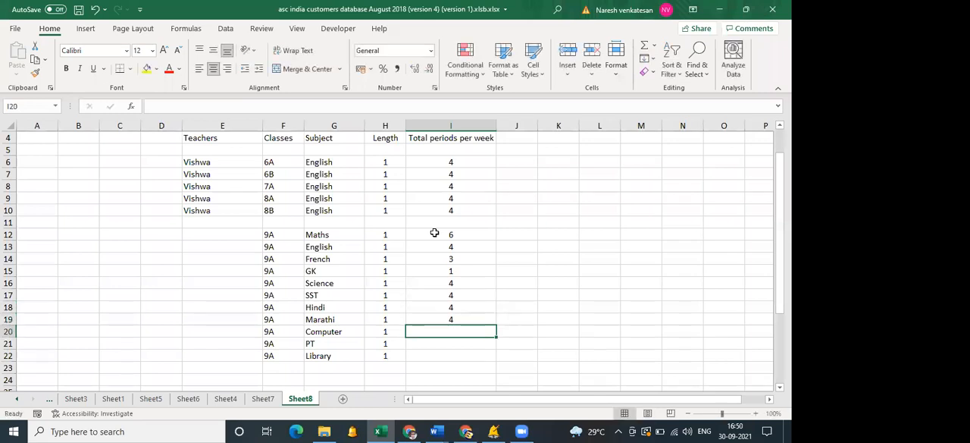
pyautogui.write('2')
pyautogui.press('Return')
pyautogui.write('1')
pyautogui.press('Return')
pyautogui.write('1')
pyautogui.press('Tab')
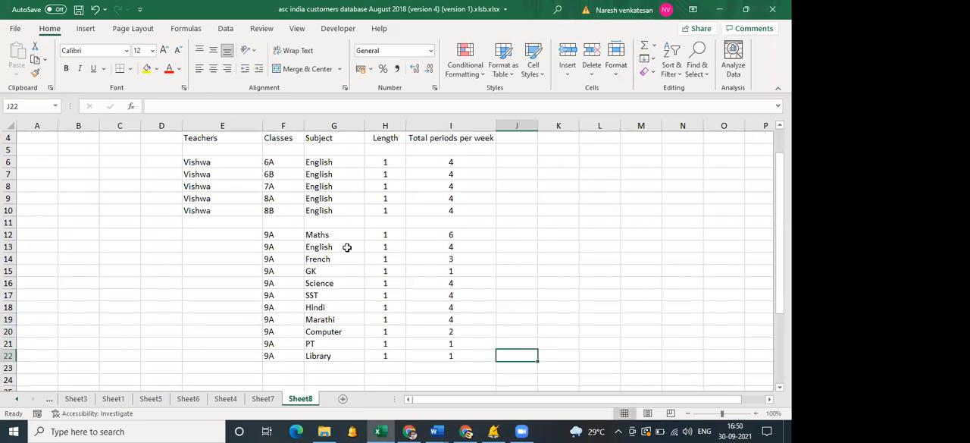
# Enter the teachers' names for class 9A Maths, English, French and GK in E12:E15.
pyautogui.click(239, 235)
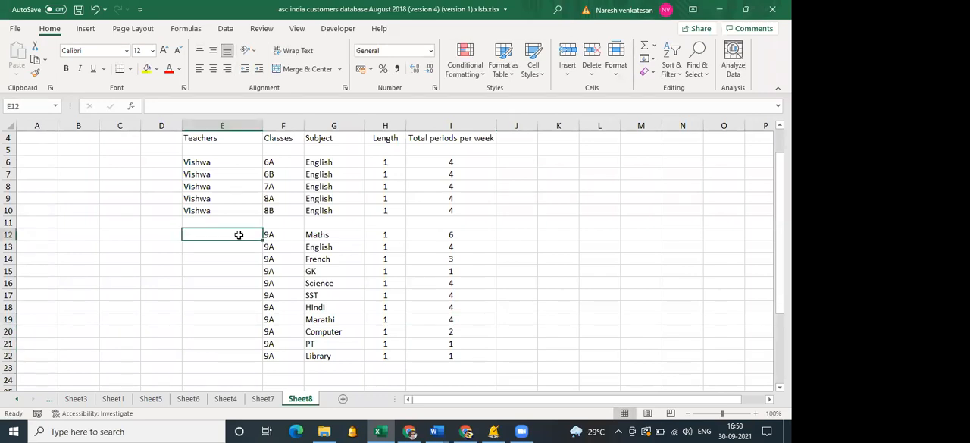
pyautogui.write('VAryabhatta')
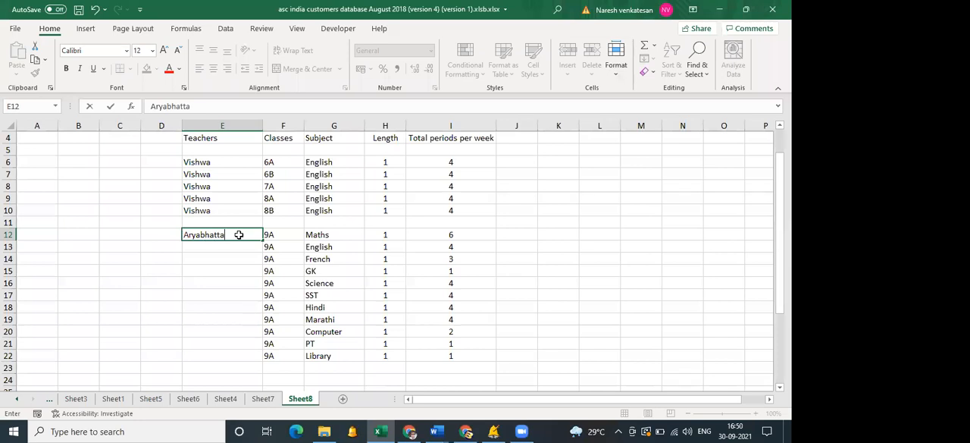
pyautogui.press('Return')
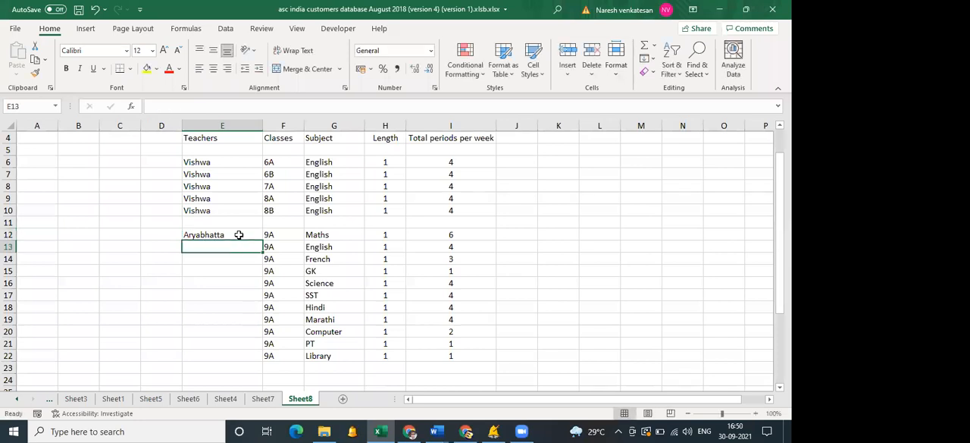
pyautogui.write('William')
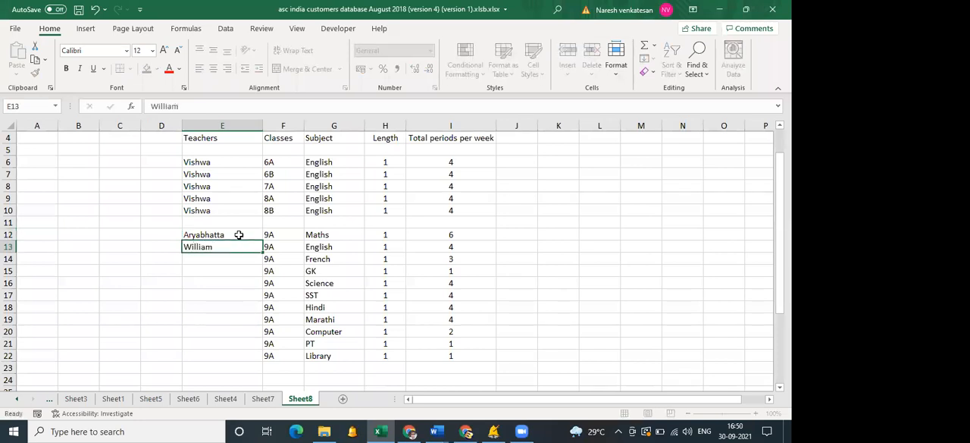
pyautogui.press('Return')
pyautogui.write('Macron')
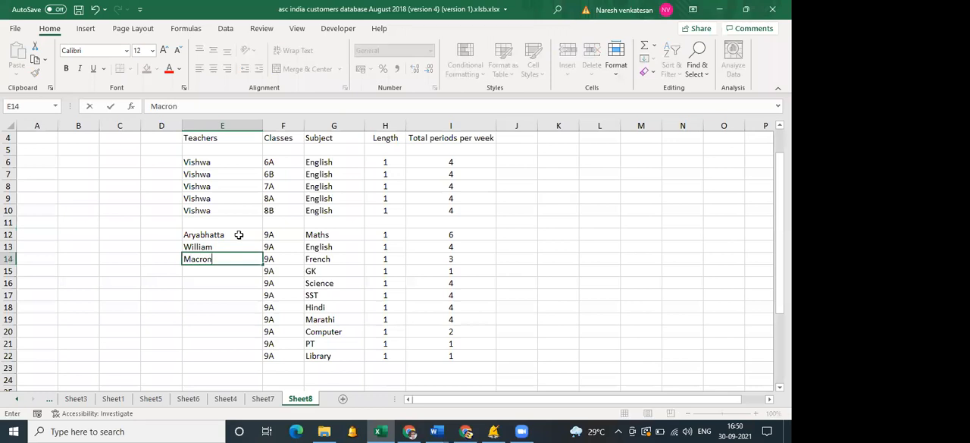
pyautogui.press('Return')
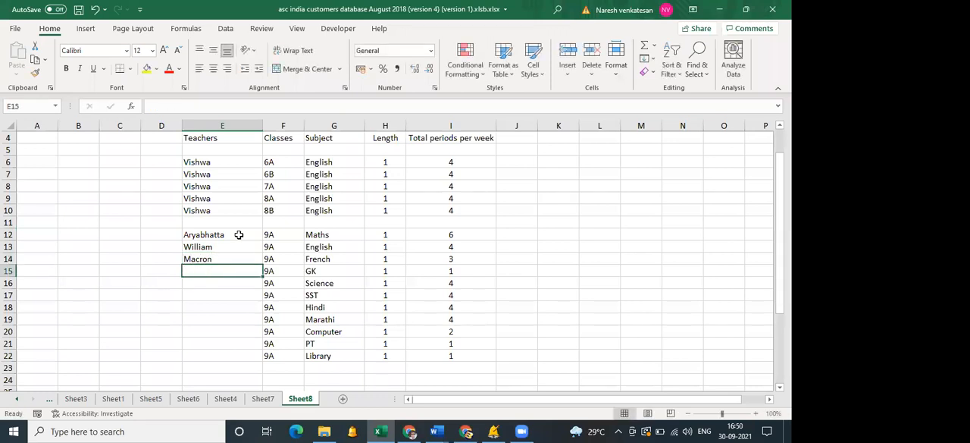
pyautogui.write('Kalam')
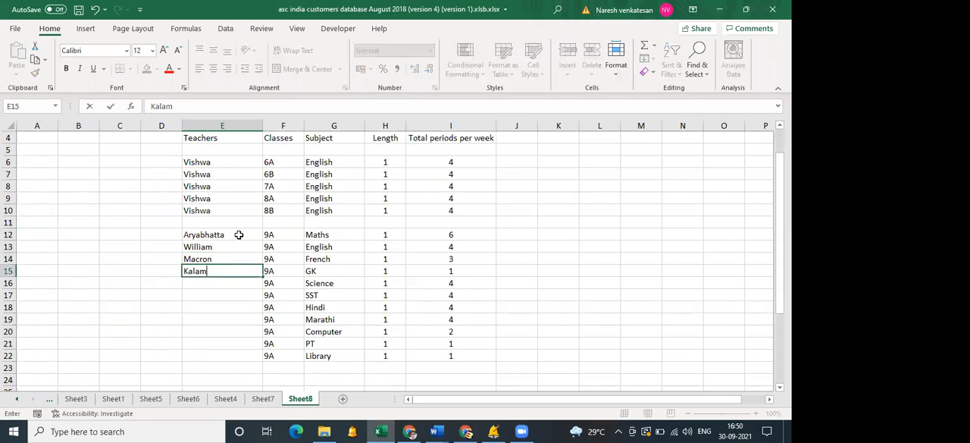
pyautogui.press('Return')
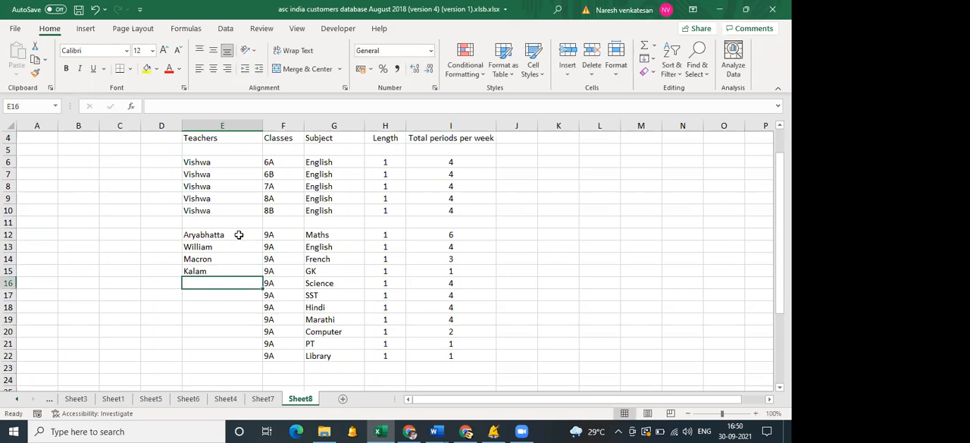
# Enter the teachers' names for class 9A Science, SST, Hindi and Marathi in E16:E19.
pyautogui.write('Raman')
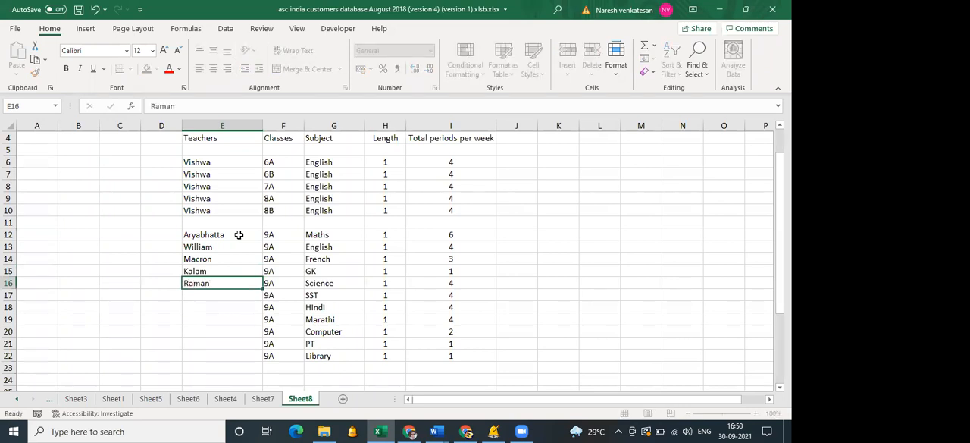
pyautogui.press('Return')
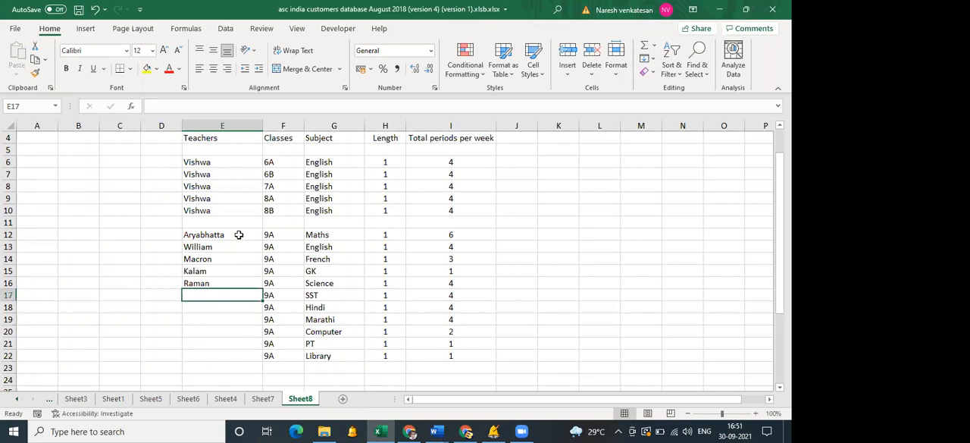
pyautogui.write('Vasco')
pyautogui.press('Return')
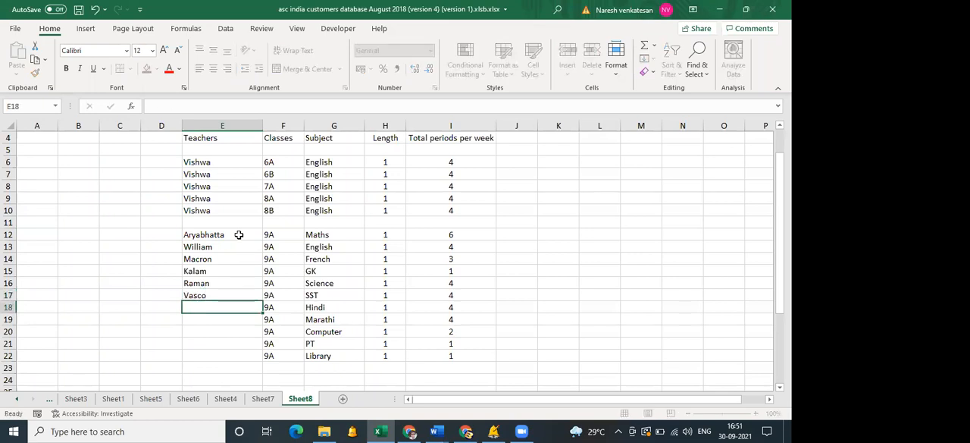
pyautogui.write('Pt Rajesh')
pyautogui.press('Return')
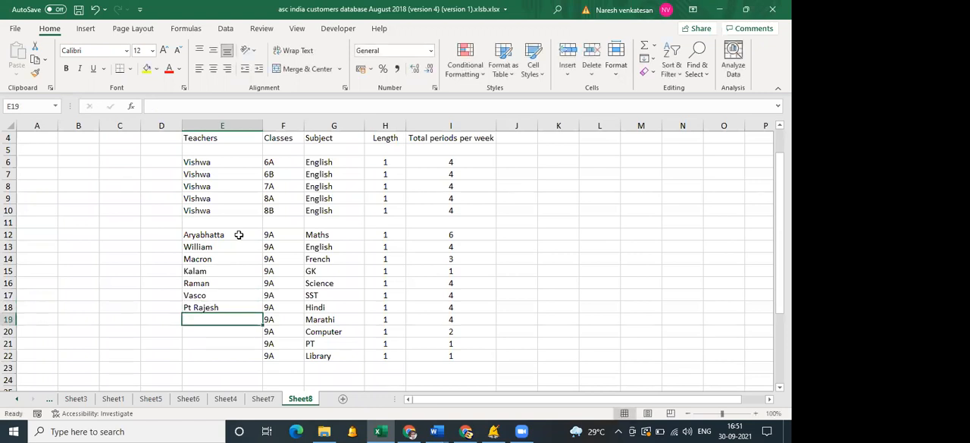
pyautogui.write('Pt Keshav')
pyautogui.press('Return')
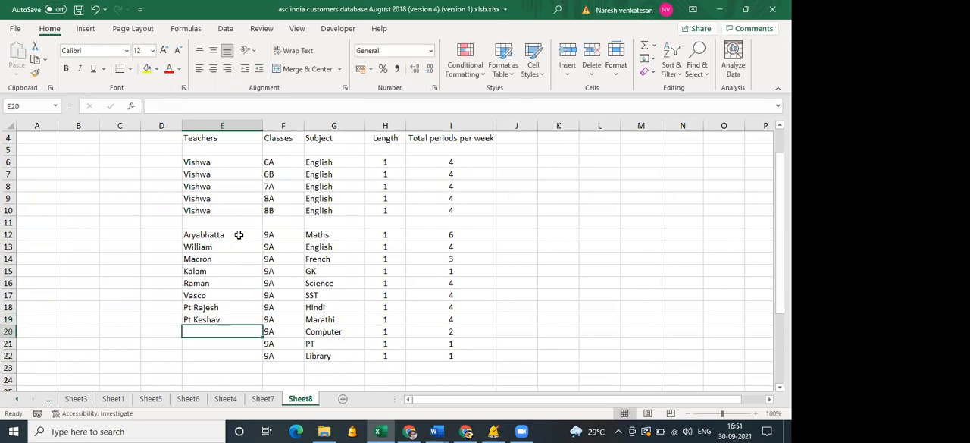
# Enter the teachers' names for class 9A Computer, PT and Library in E20:E22.
pyautogui.write('Gates')
pyautogui.press('Return')
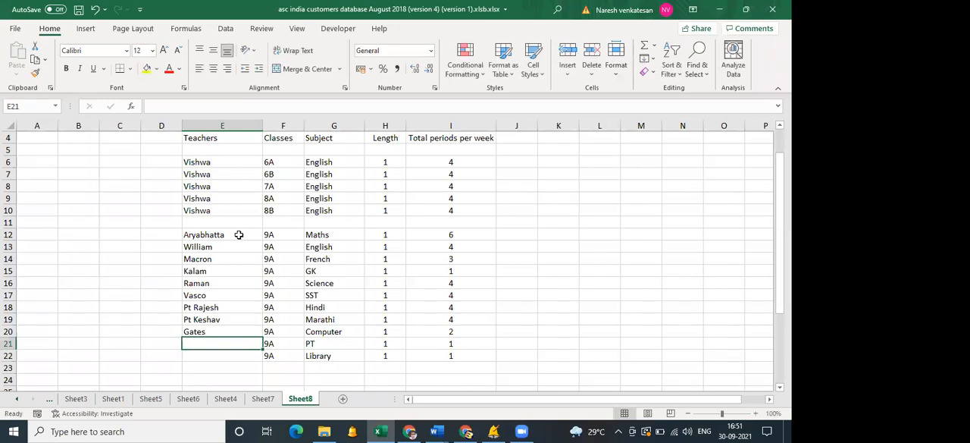
pyautogui.write('Sachin')
pyautogui.press('Return')
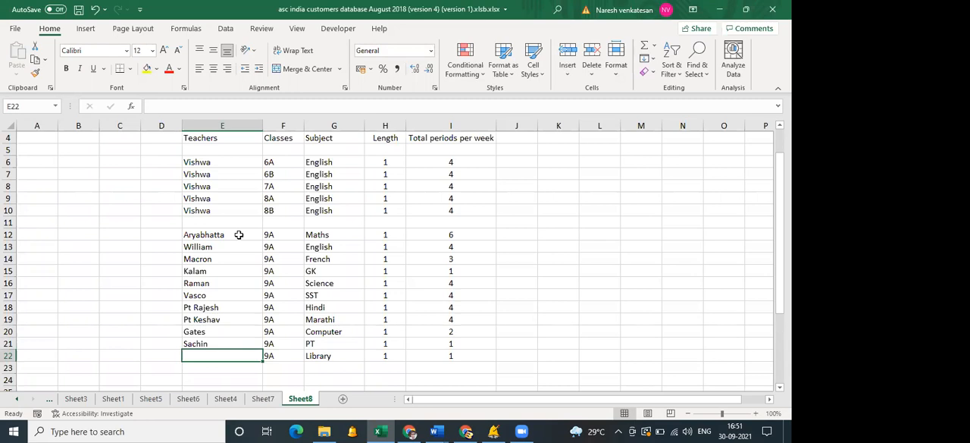
pyautogui.write('Enid')
pyautogui.press('Return')
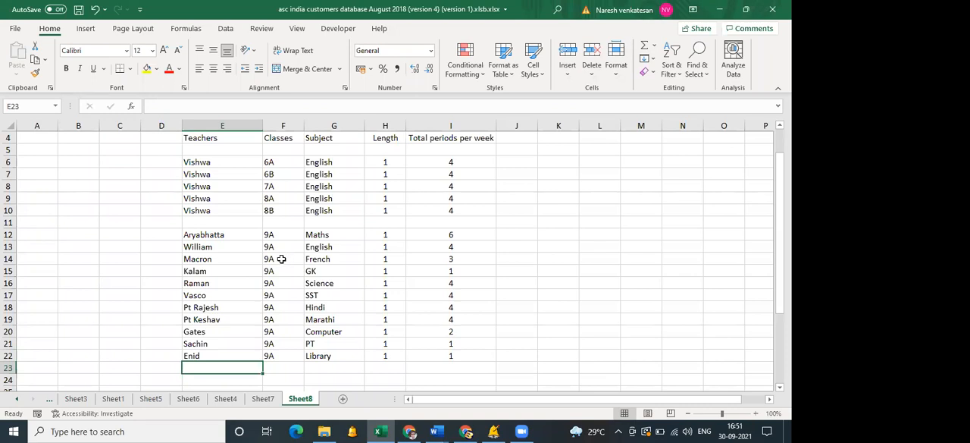
pyautogui.click(284, 255)
pyautogui.moveTo(219, 235); pyautogui.dragTo(444, 351)
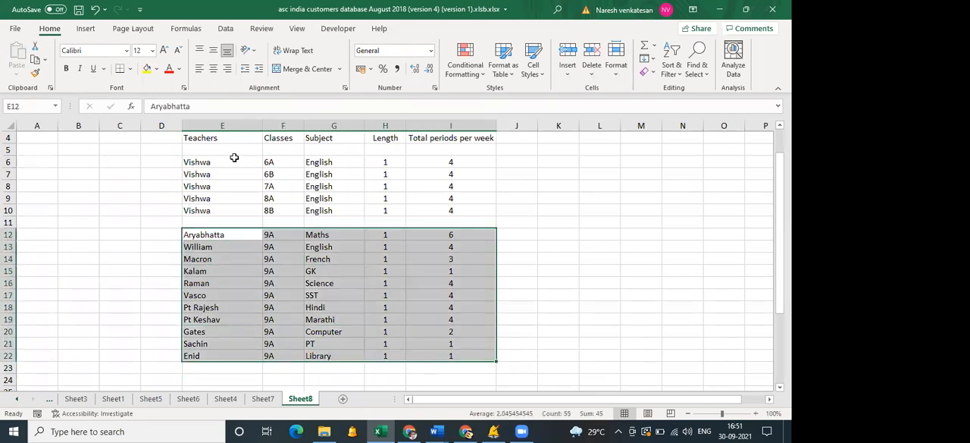
pyautogui.moveTo(220, 158); pyautogui.dragTo(221, 211)
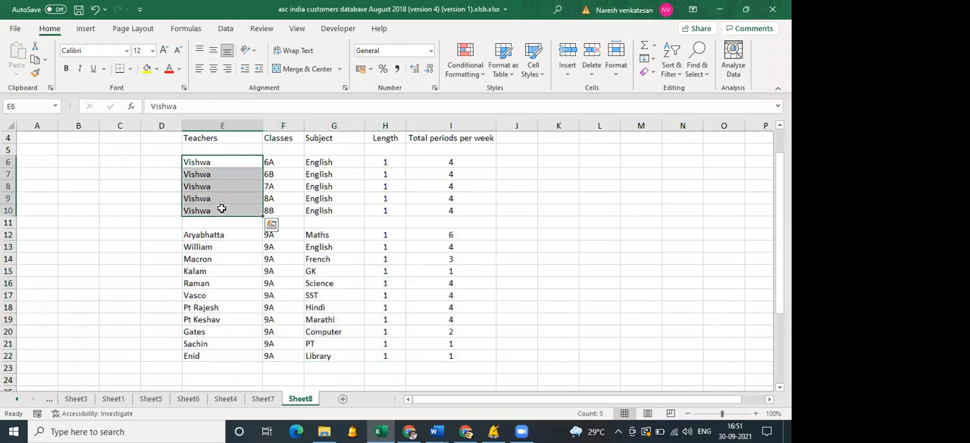
pyautogui.click(218, 162)
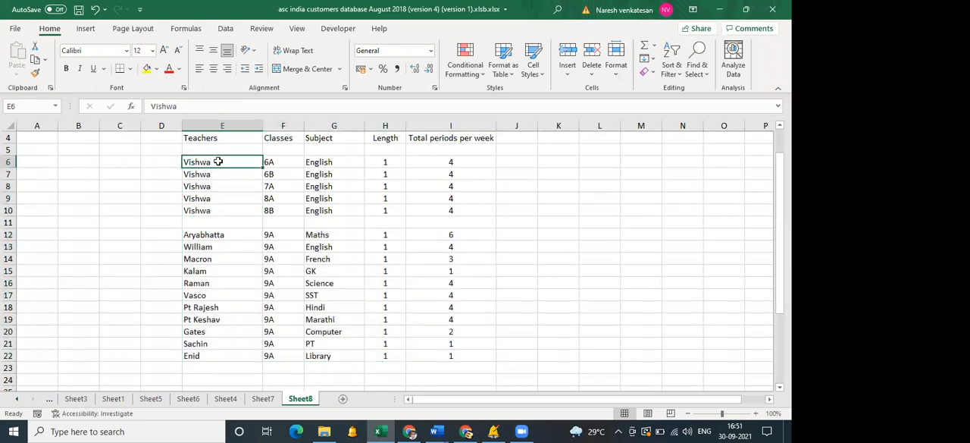
# Delete the blank row 11 between the two lesson blocks and copy the lesson data in E6:I21.
pyautogui.click(8, 222)
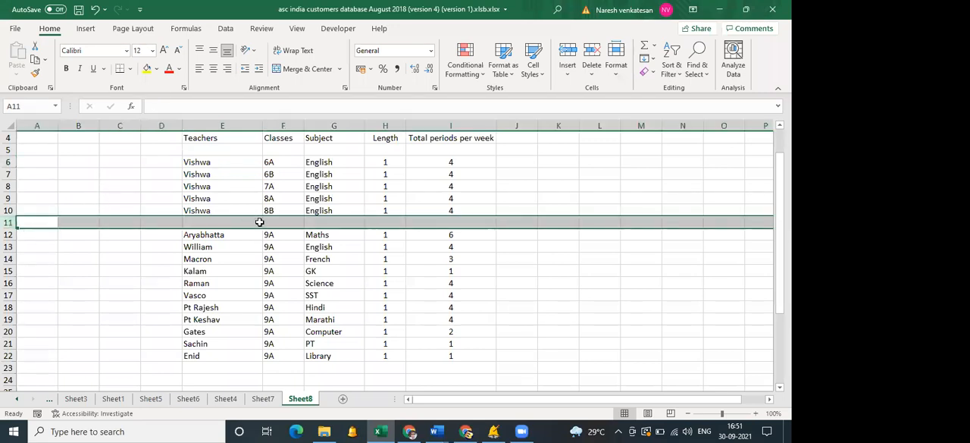
pyautogui.rightClick(8, 222)
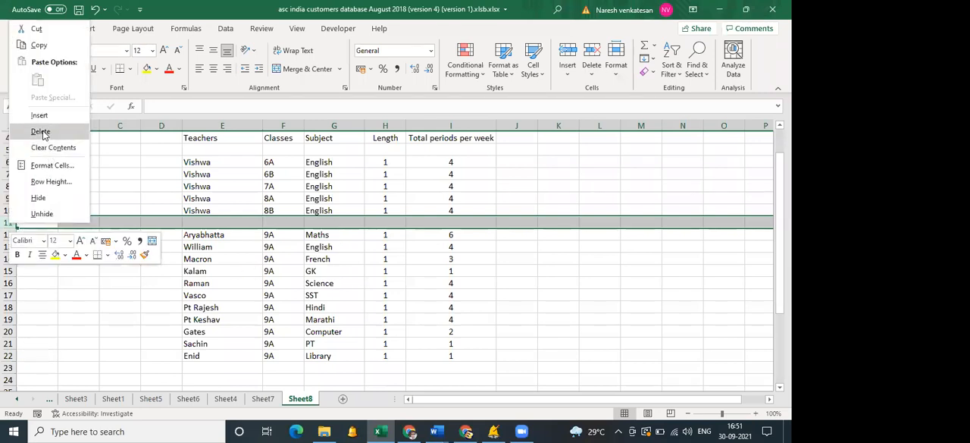
pyautogui.click(40, 130)
pyautogui.click(230, 282)
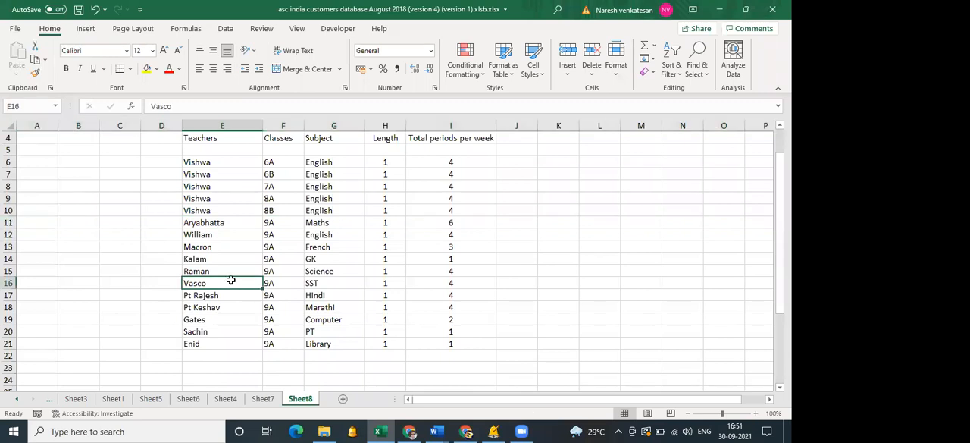
pyautogui.moveTo(232, 164)
pyautogui.mouseDown()
pyautogui.moveTo(427, 308)
pyautogui.moveTo(440, 343)
pyautogui.mouseUp()
pyautogui.hotkey('ctrl', 'c')
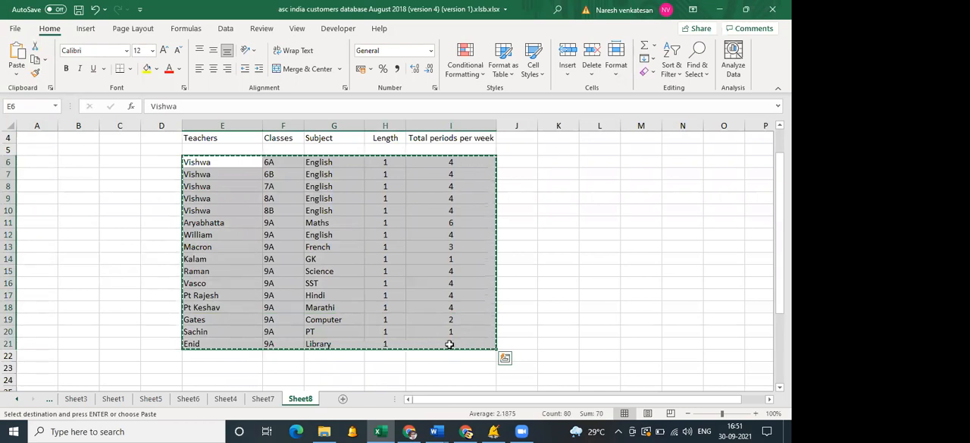
# Switch to aSc Timetables, leave the current document, and create a new timetable with school name "te", advancing the wizard to the subjects page.
pyautogui.click(494, 429)
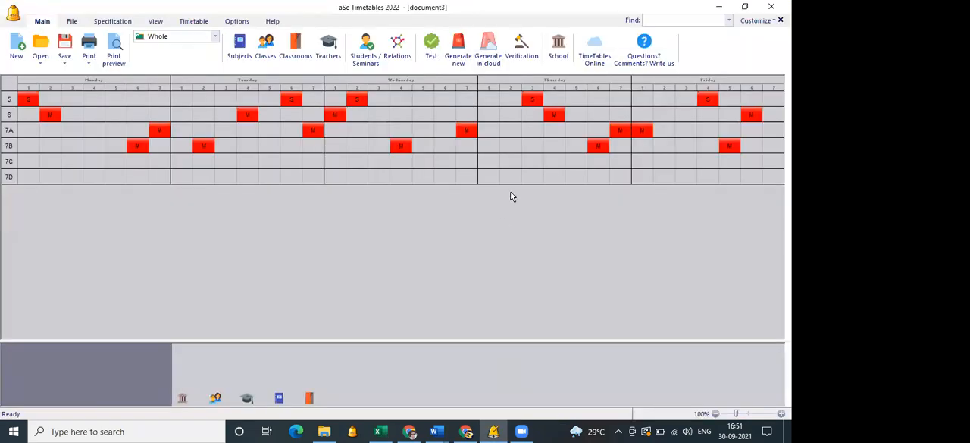
pyautogui.click(567, 134)
pyautogui.click(400, 238)
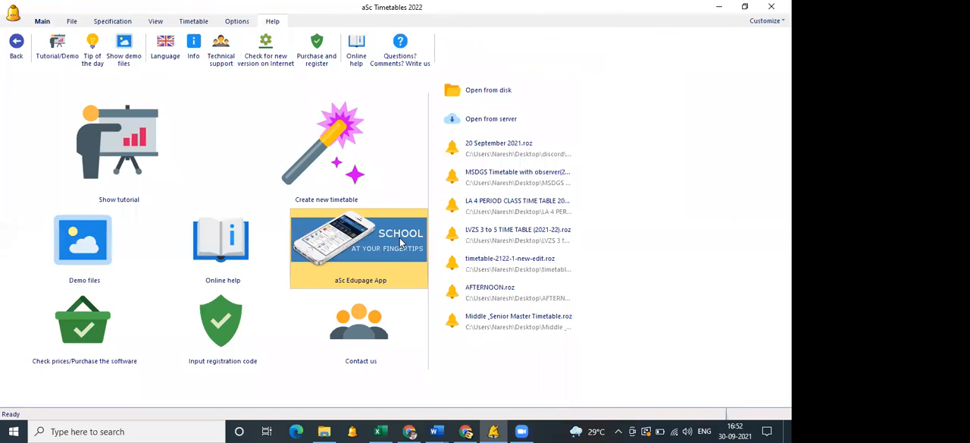
pyautogui.click(352, 148)
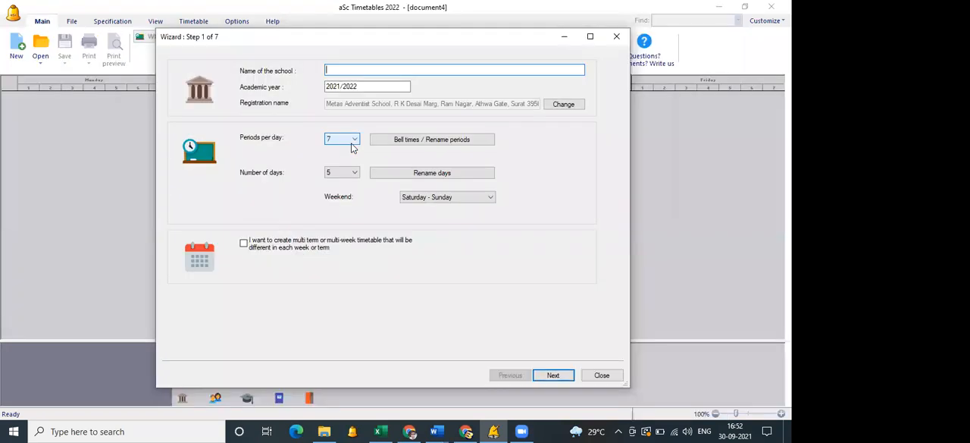
pyautogui.write('te')
pyautogui.press('Return')
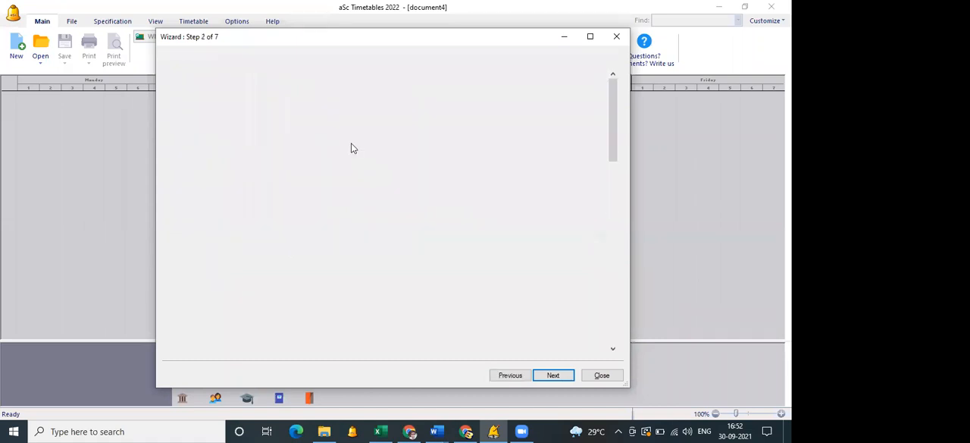
pyautogui.press('Return')
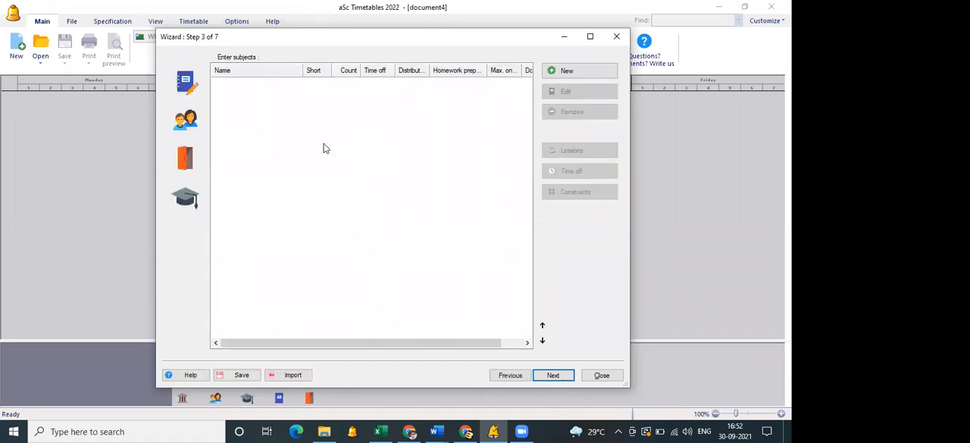
# Look through the wizard's subjects, classes, classrooms and teachers lists, ending on subjects.
pyautogui.click(185, 119)
pyautogui.click(184, 163)
pyautogui.click(185, 198)
pyautogui.click(189, 83)
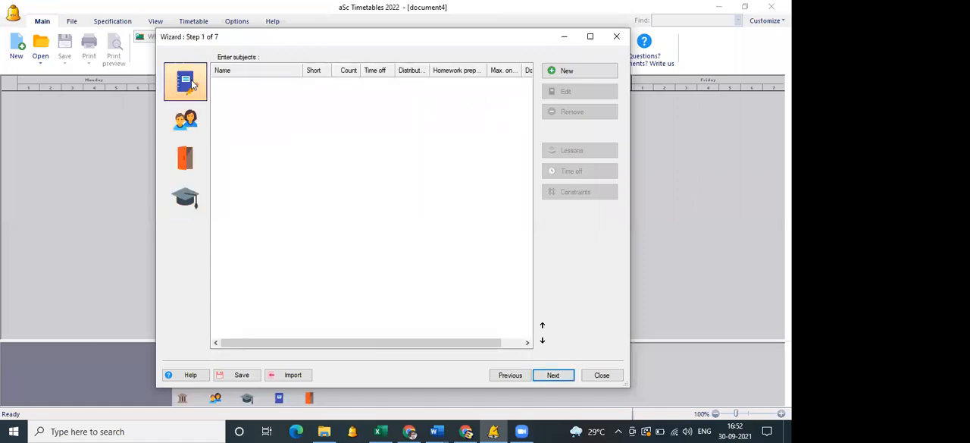
pyautogui.click(194, 189)
pyautogui.click(202, 86)
# Open the clipboard import, check the copied rows and choose Lessons as the data to import.
pyautogui.click(293, 375)
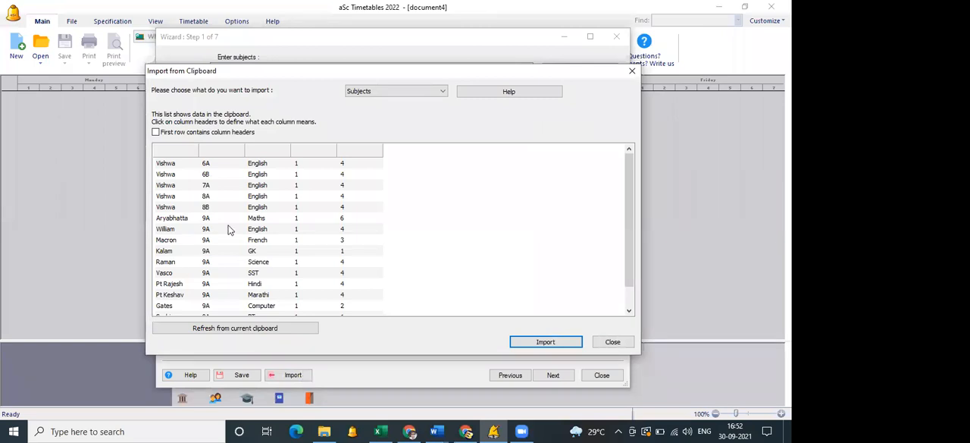
pyautogui.scroll(-1, 269, 257)
pyautogui.scroll(1, 271, 260)
pyautogui.click(386, 91)
pyautogui.click(376, 141)
pyautogui.click(394, 92)
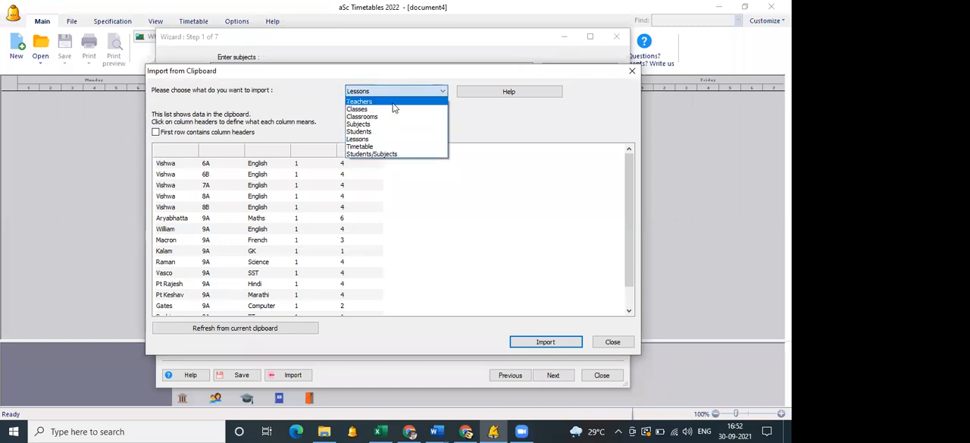
pyautogui.click(389, 141)
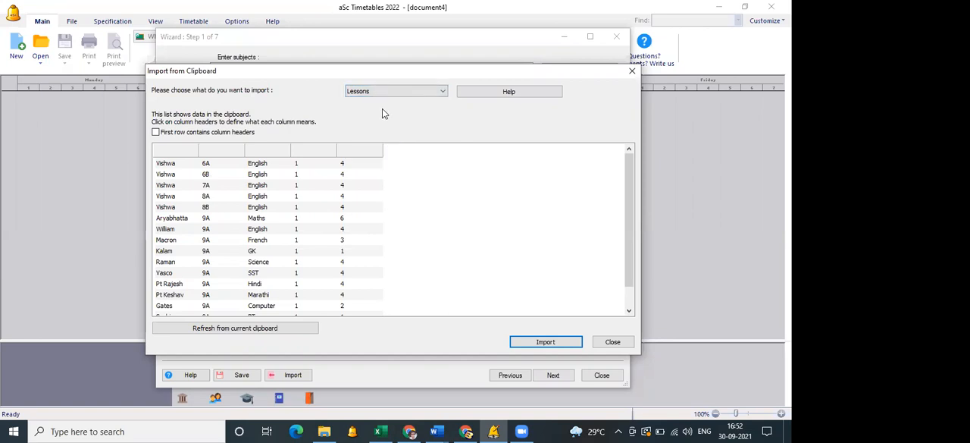
# Define the first three clipboard columns as Teachers, Class and Subject.
pyautogui.click(182, 150)
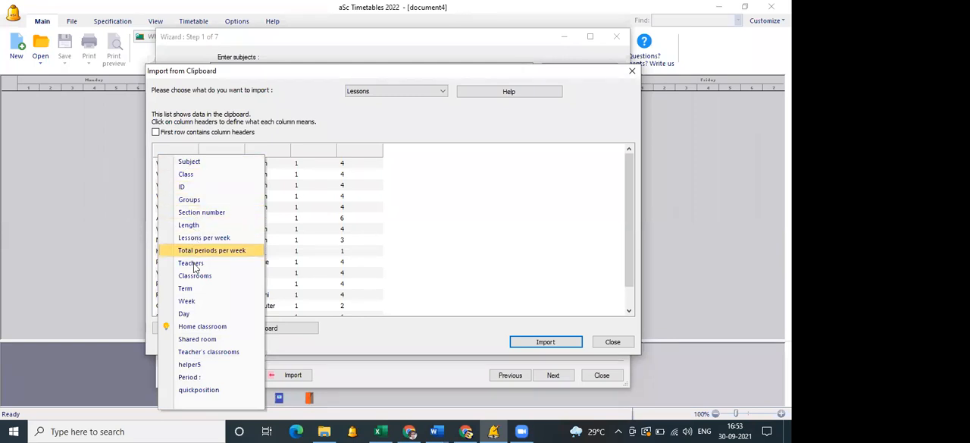
pyautogui.click(190, 263)
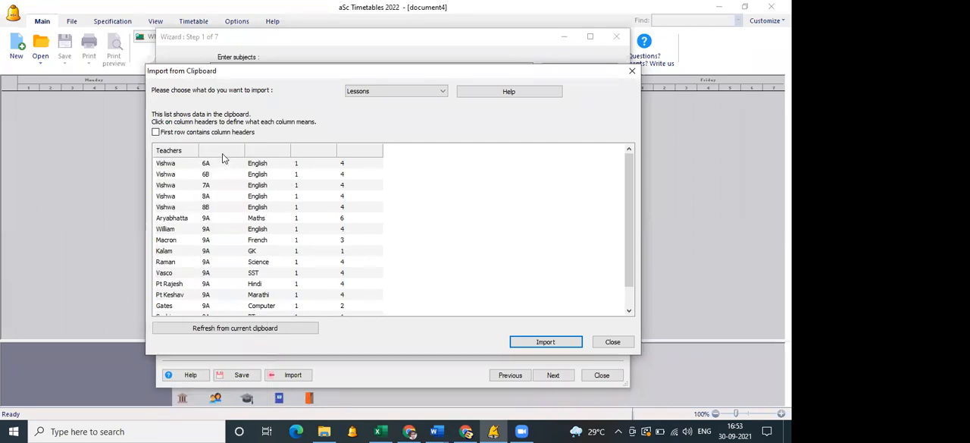
pyautogui.click(223, 153)
pyautogui.click(244, 173)
pyautogui.click(267, 153)
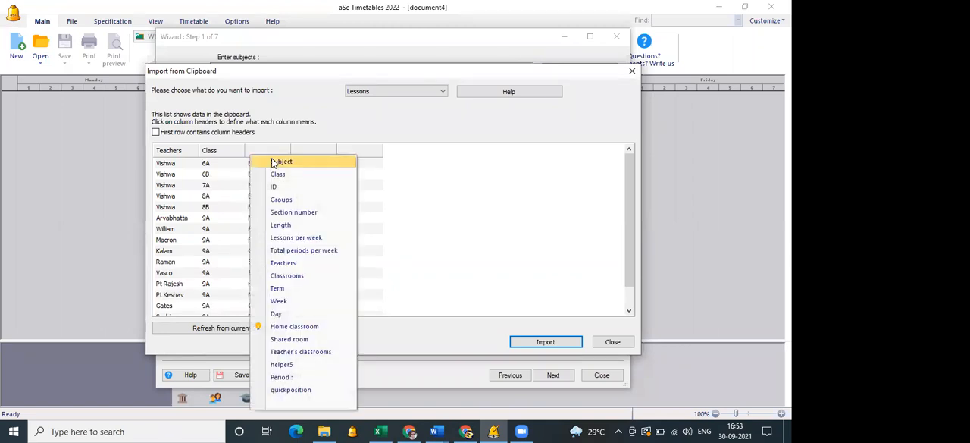
pyautogui.click(281, 162)
# Define the fourth clipboard column as Length and the fifth as Total periods per week.
pyautogui.click(311, 152)
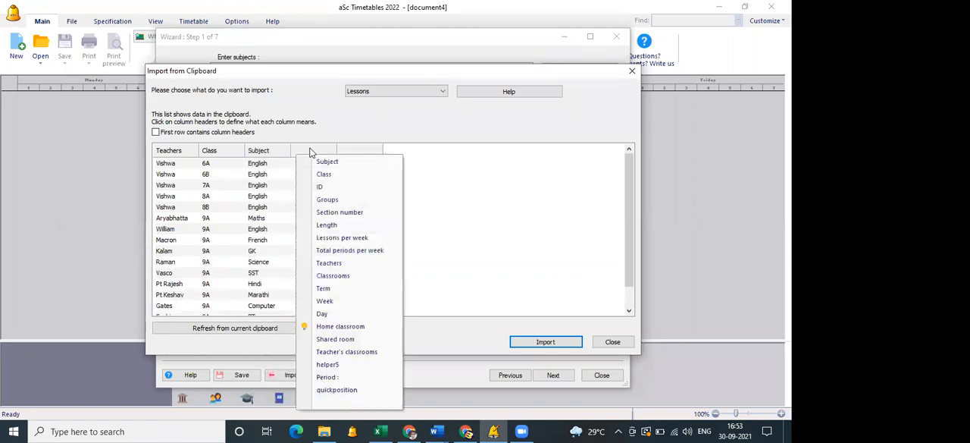
pyautogui.click(326, 228)
pyautogui.click(370, 153)
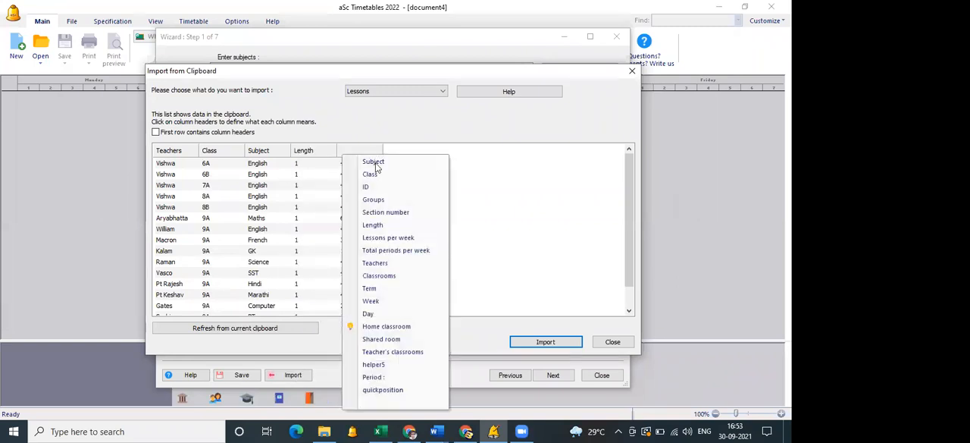
pyautogui.click(423, 256)
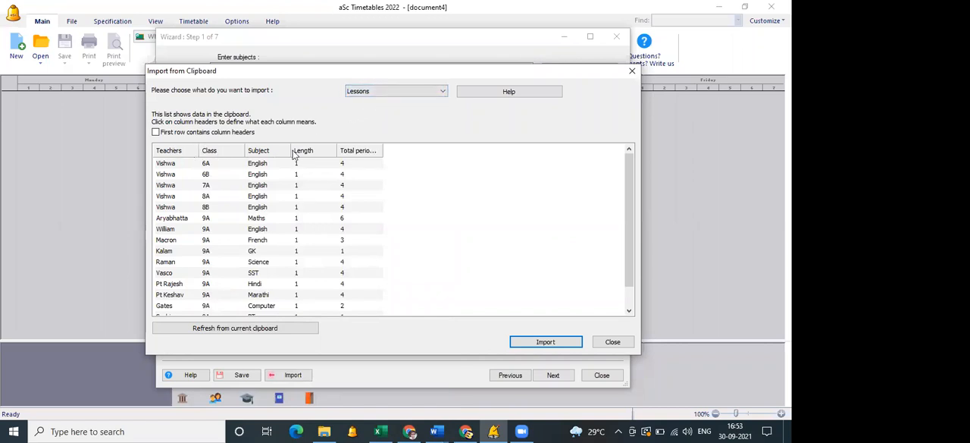
# Import the lessons, accept adding the listed teachers, classes and subjects, check the class and teacher lists, and close the wizard.
pyautogui.click(549, 342)
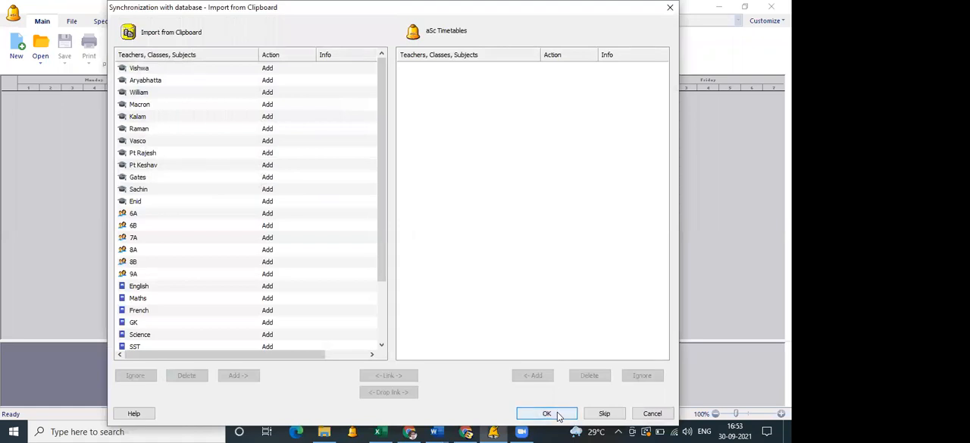
pyautogui.click(558, 415)
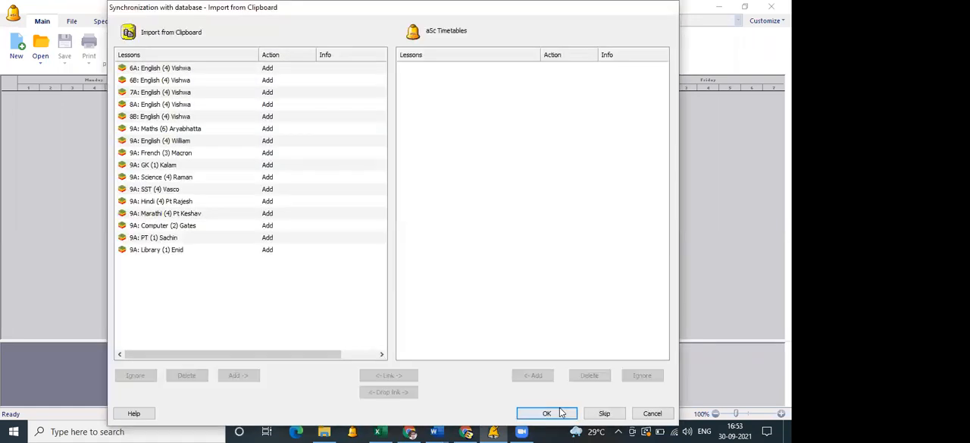
pyautogui.click(561, 412)
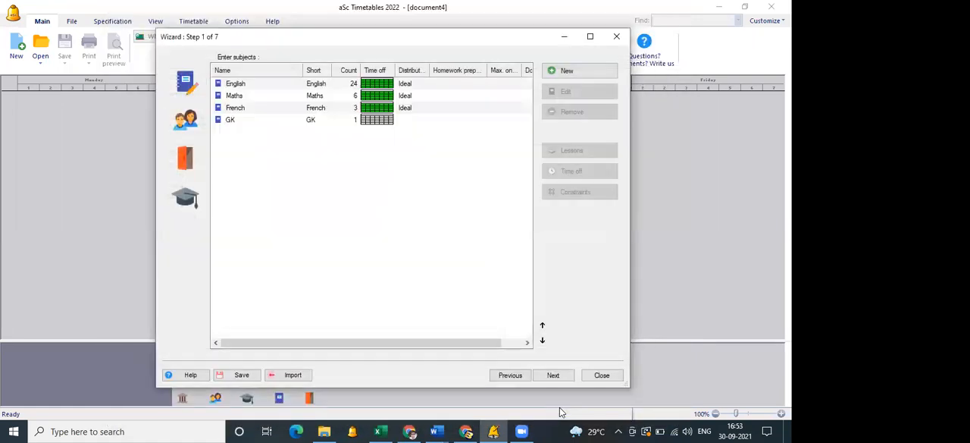
pyautogui.click(191, 131)
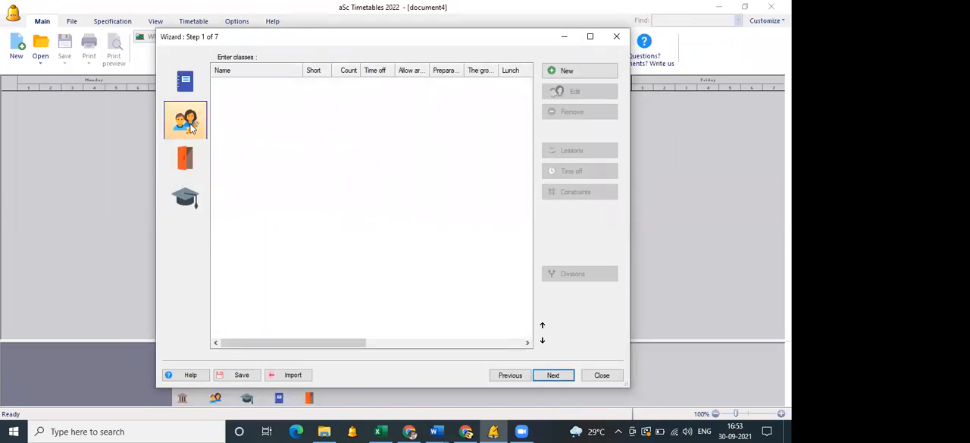
pyautogui.click(186, 196)
pyautogui.click(601, 375)
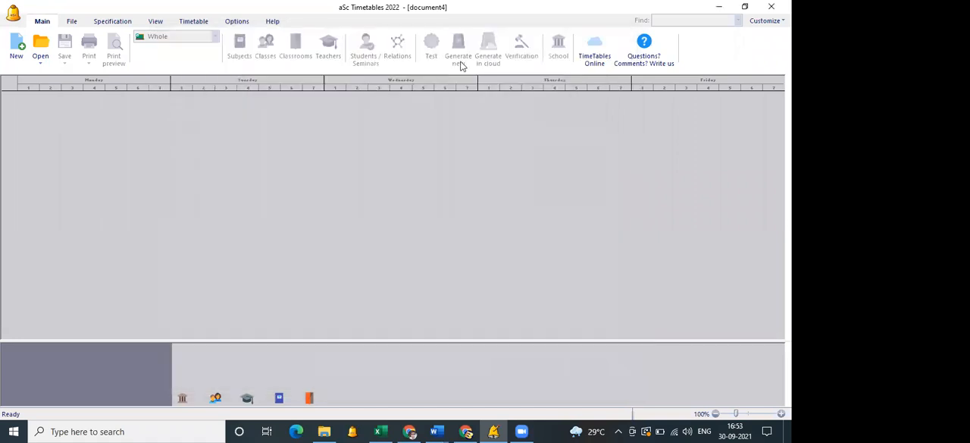
# Generate the whole timetable with normal complexity and relaxation allowed, and accept the result.
pyautogui.click(463, 61)
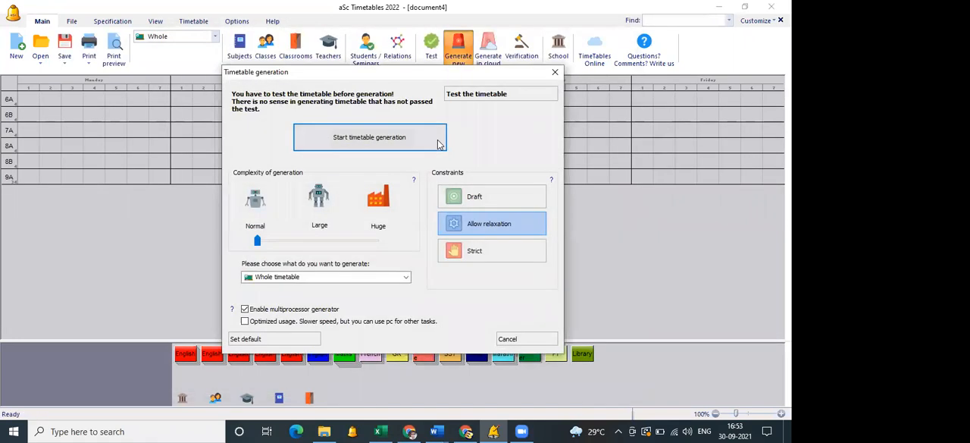
pyautogui.click(438, 144)
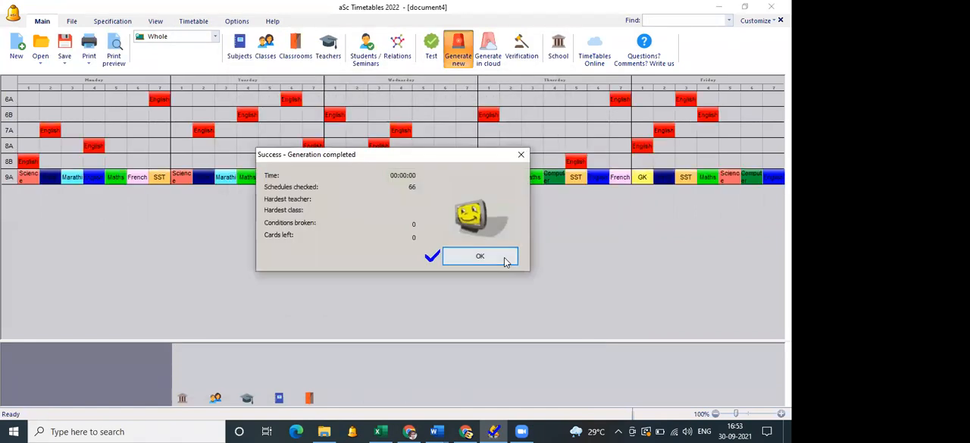
pyautogui.click(506, 261)
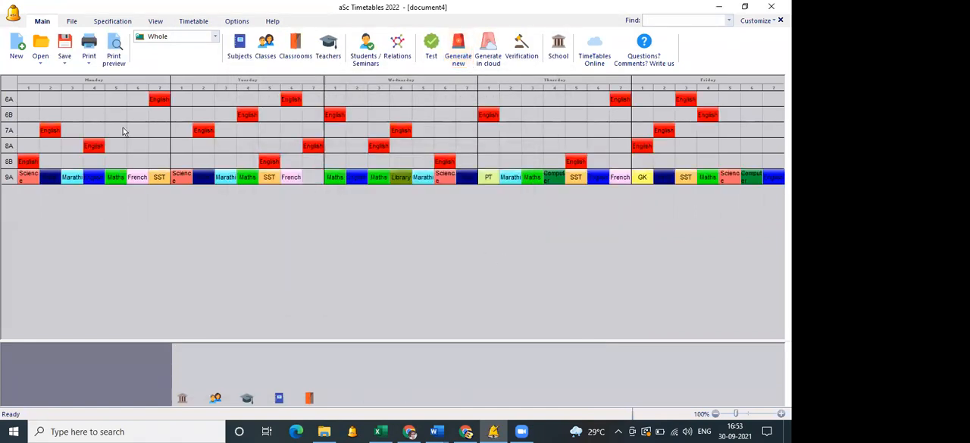
# Preview the printed timetable for each class and page through to class 9A.
pyautogui.click(114, 54)
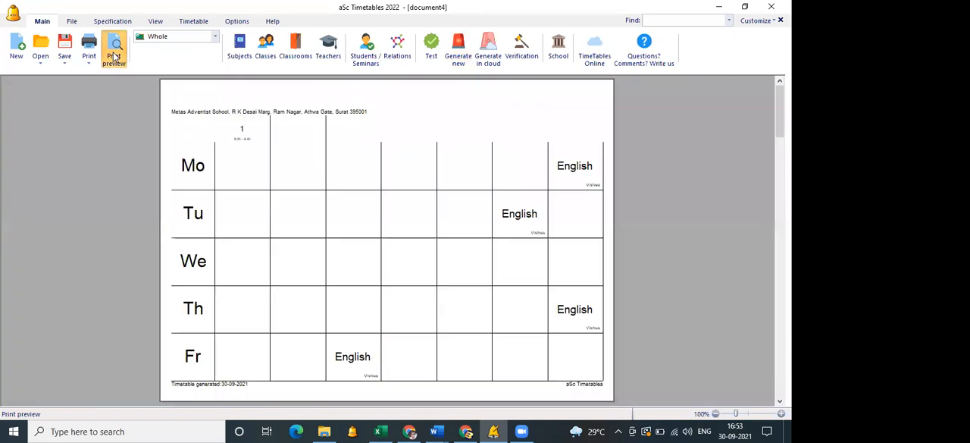
pyautogui.click(44, 59)
pyautogui.click(44, 59)
pyautogui.click(44, 59)
pyautogui.click(44, 59)
pyautogui.click(44, 61)
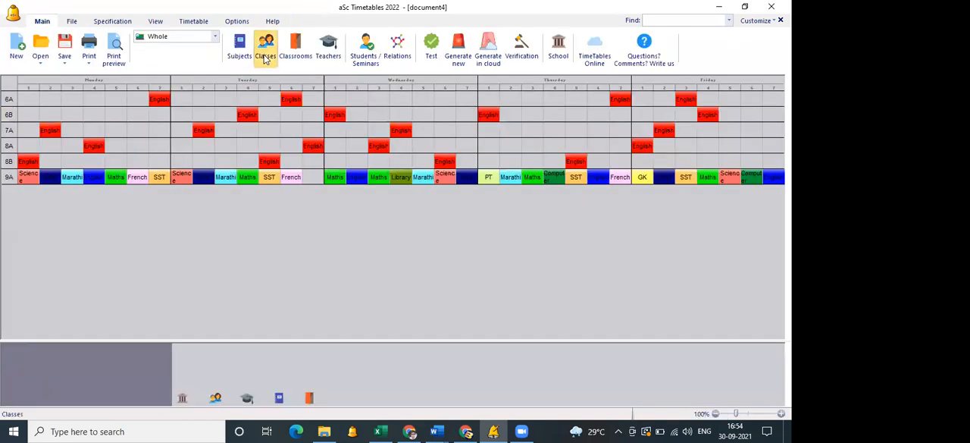
# Check the classes and subjects lists, open the Maths subject for editing, and close it unchanged along with the list.
pyautogui.click(262, 58)
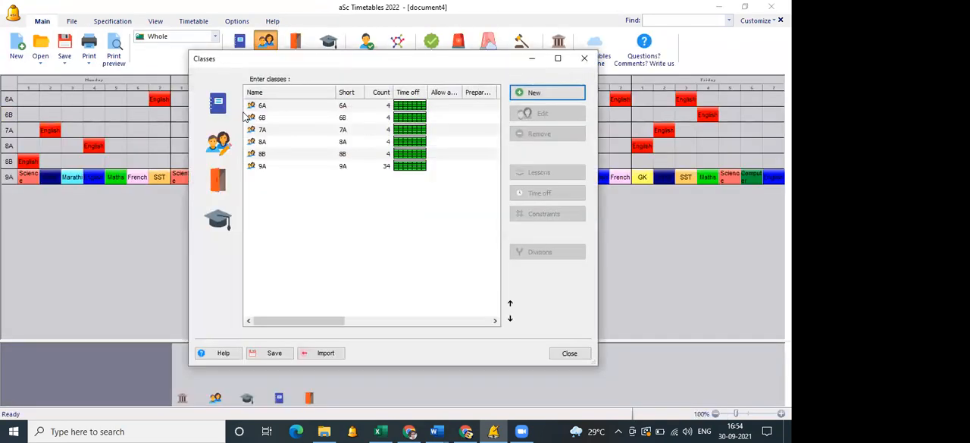
pyautogui.click(218, 104)
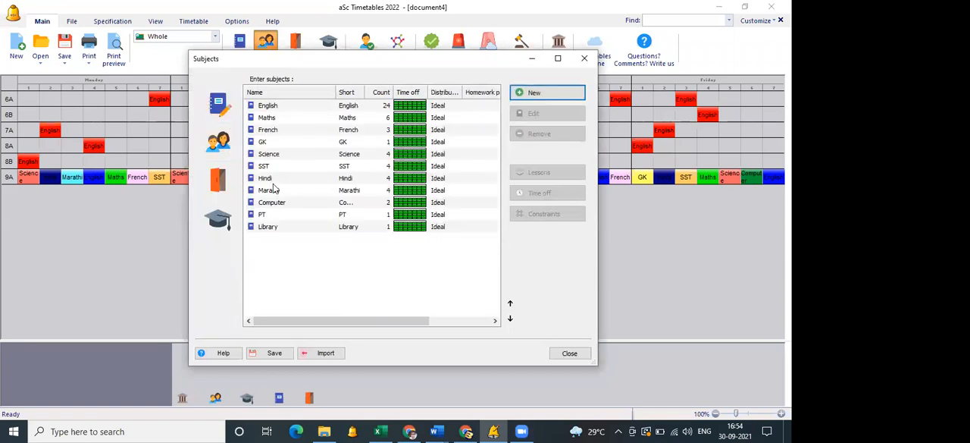
pyautogui.doubleClick(273, 120)
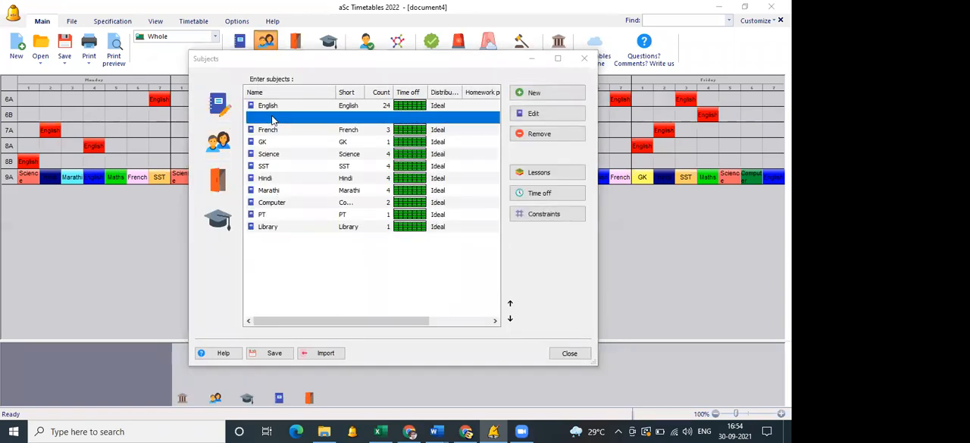
pyautogui.click(633, 59)
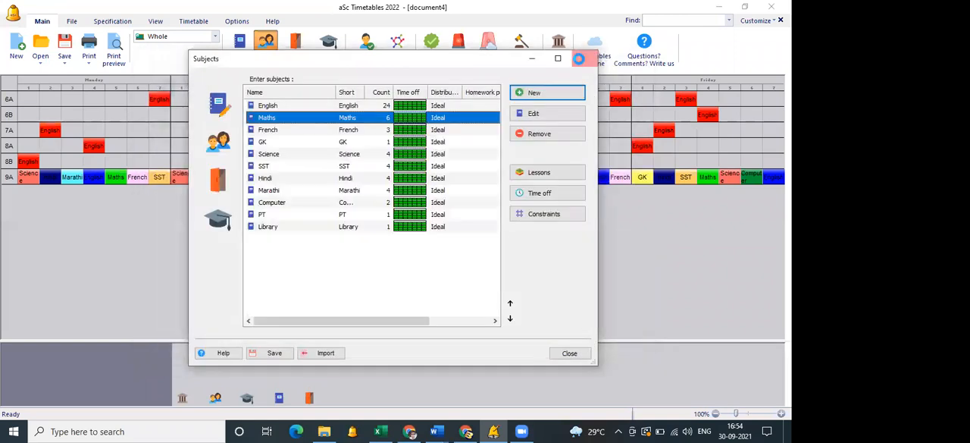
pyautogui.click(586, 59)
# Preview the printed timetable for each class, page through to class 9A's timetable, and close the preview.
pyautogui.click(114, 63)
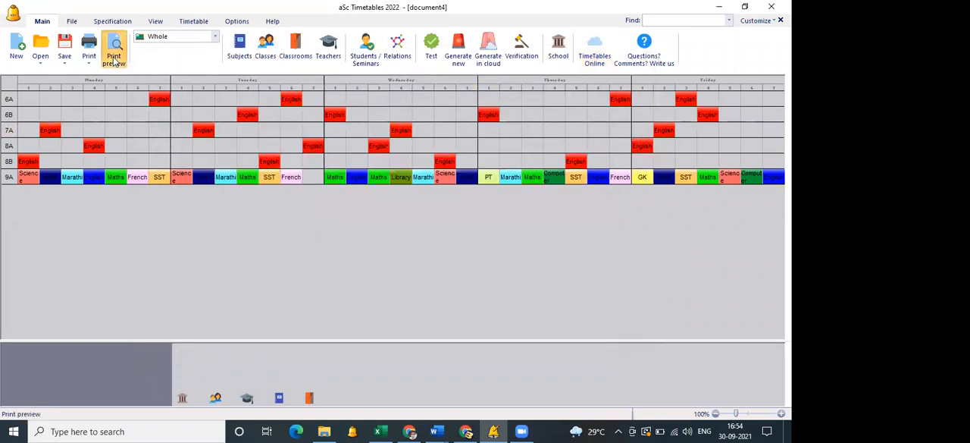
pyautogui.click(45, 53)
pyautogui.click(45, 53)
pyautogui.click(45, 53)
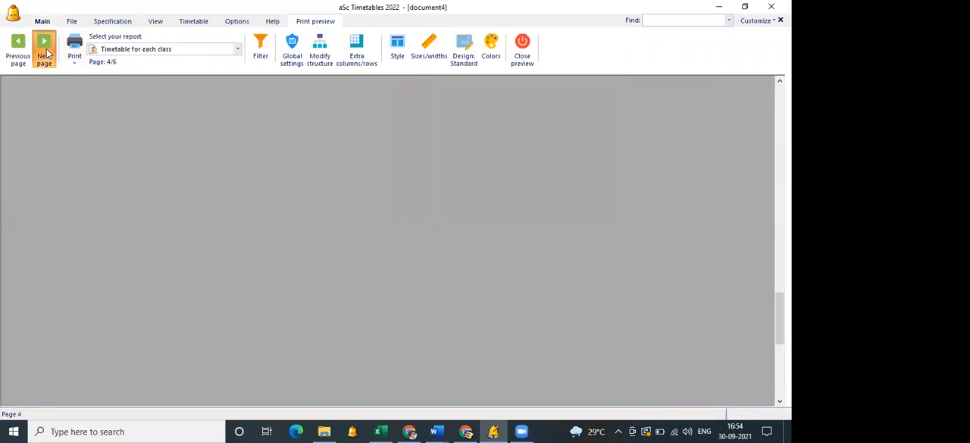
pyautogui.click(47, 54)
pyautogui.click(47, 53)
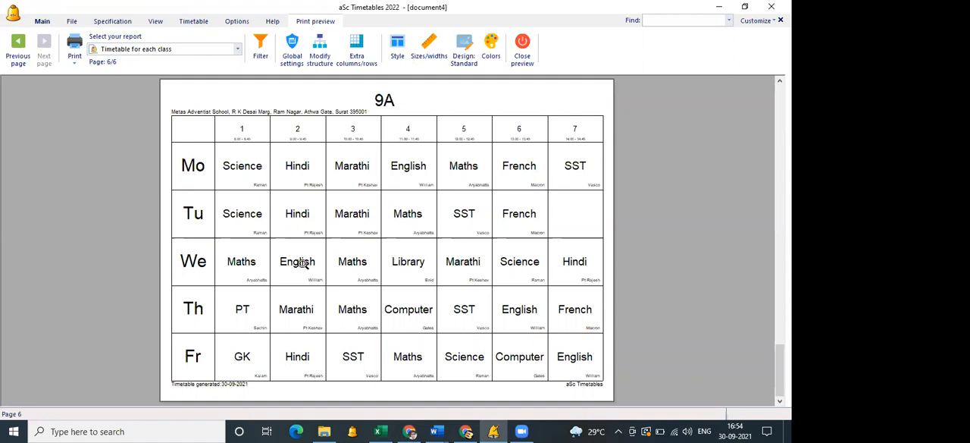
pyautogui.click(522, 56)
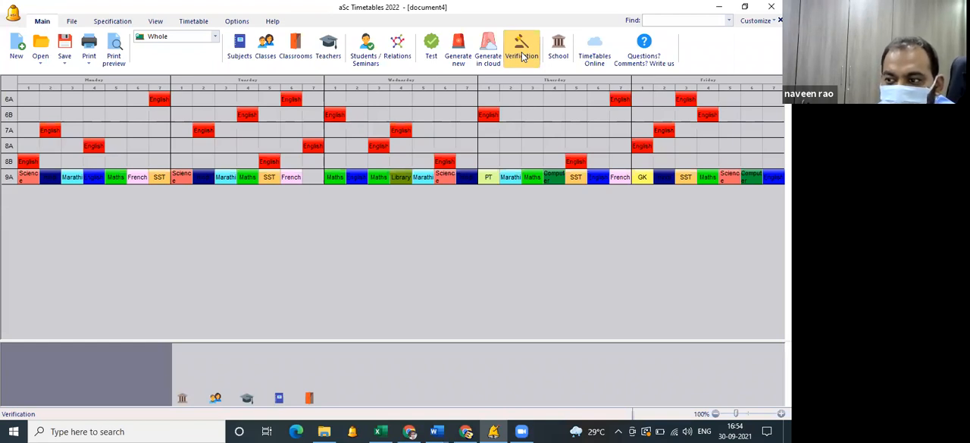
# Take class 9A's Monday period 2 Hindi and period 3 Marathi cards out of the timetable and leave them unplaced.
pyautogui.click(54, 179)
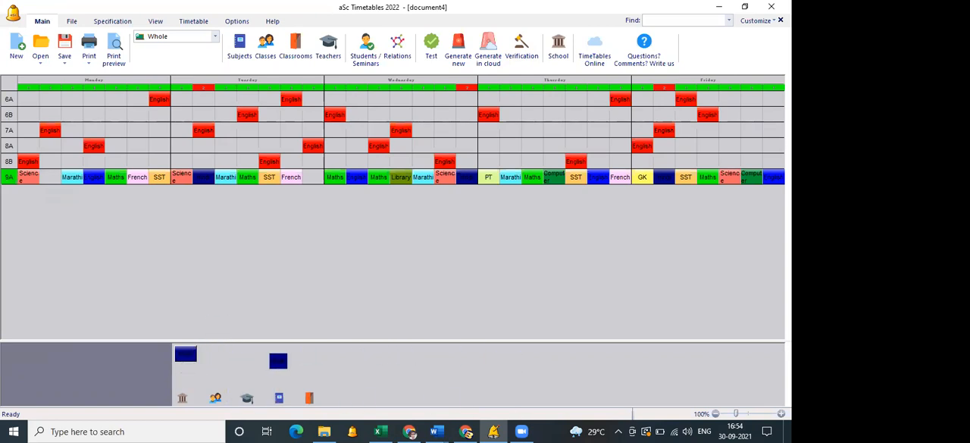
pyautogui.click(278, 360)
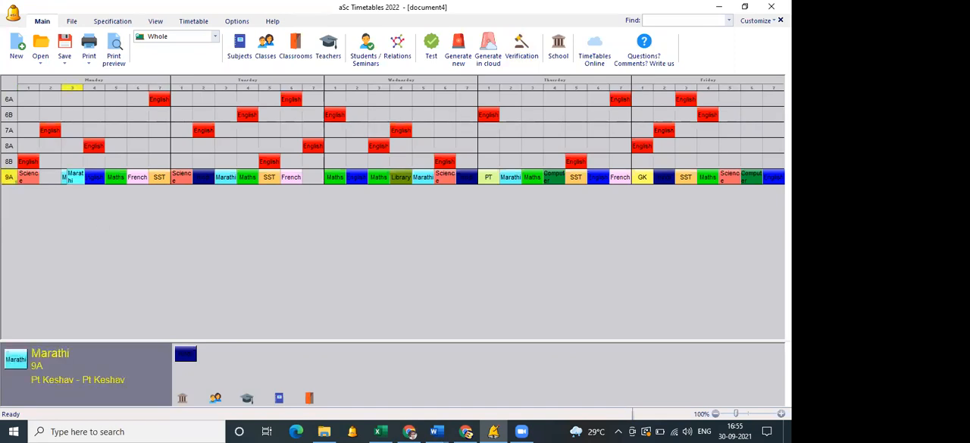
pyautogui.click(73, 177)
pyautogui.click(296, 358)
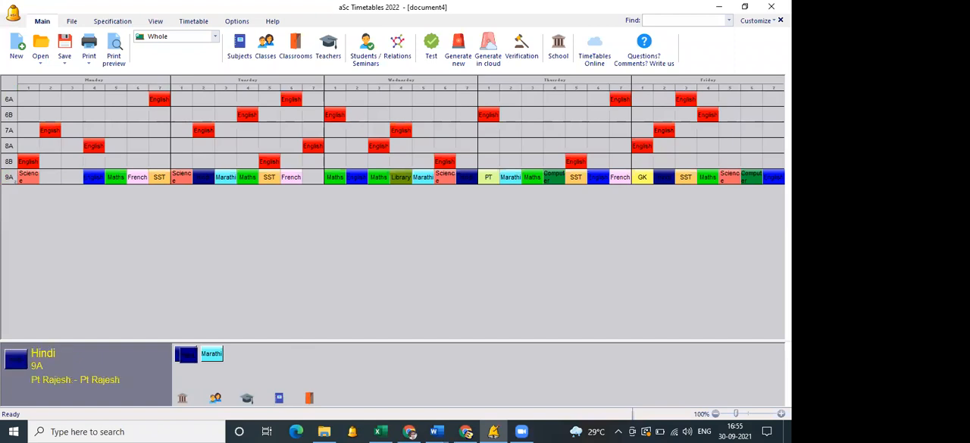
# Place the unplaced Hindi card in class 9A's Monday period 3 and the Marathi card in Monday period 2.
pyautogui.click(186, 354)
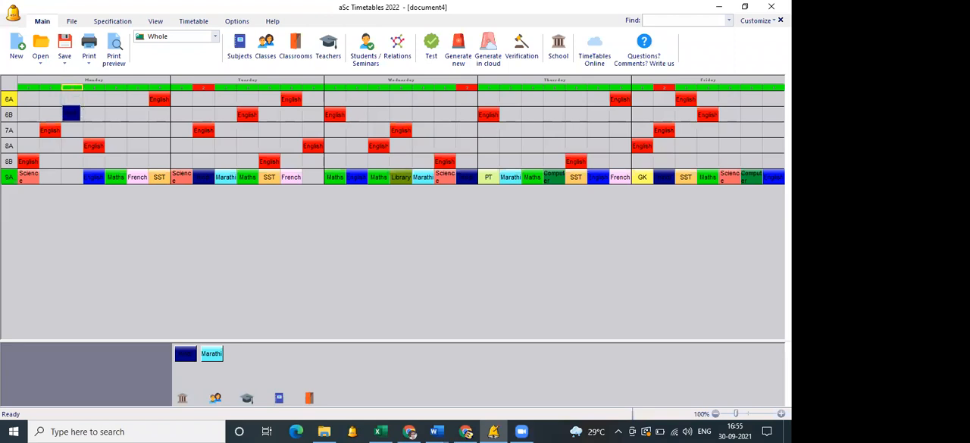
pyautogui.click(72, 177)
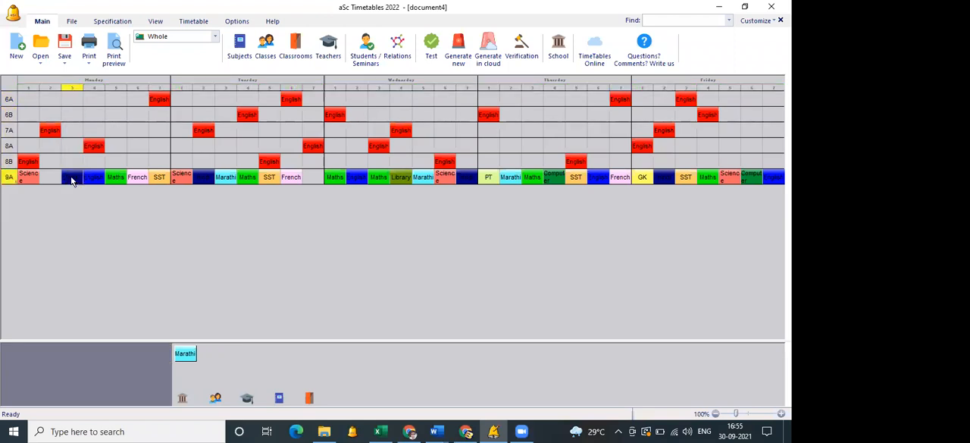
pyautogui.click(186, 356)
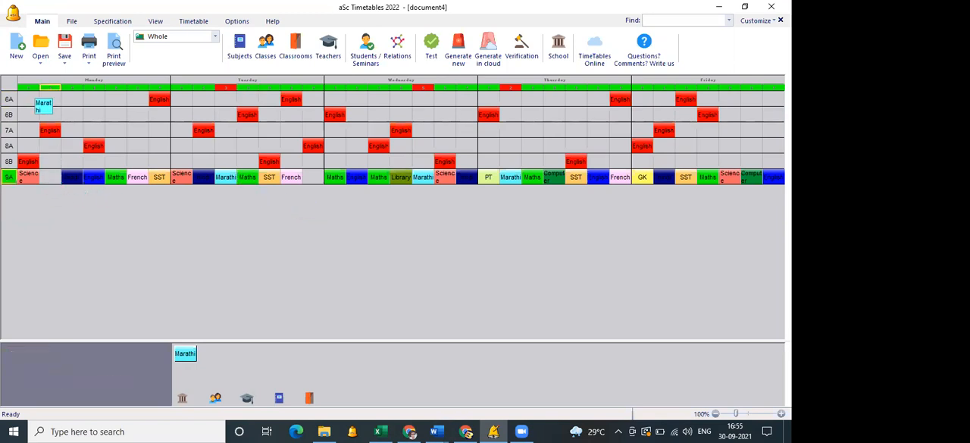
pyautogui.click(49, 176)
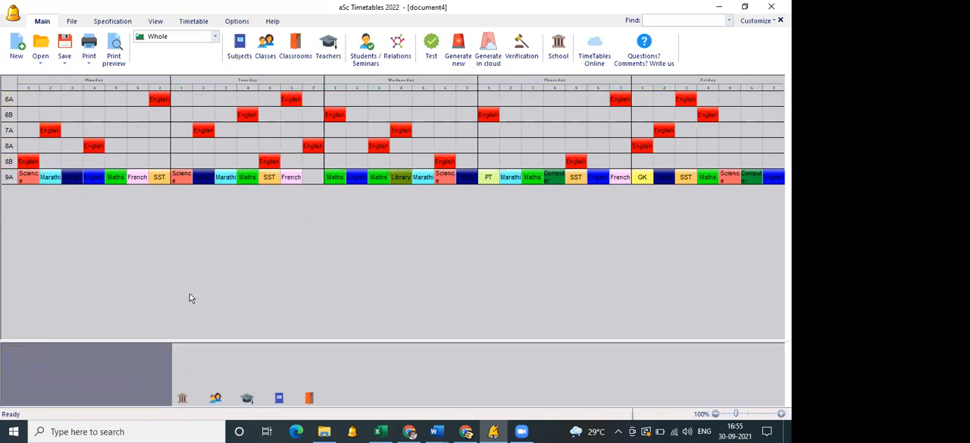
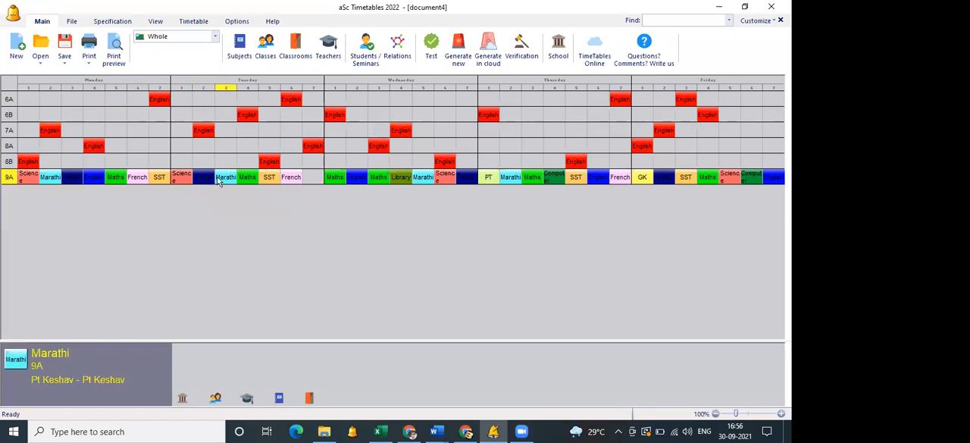
# Lock class 9A's French card in Tuesday period 6, then generate a new timetable and accept the result.
pyautogui.rightClick(293, 180)
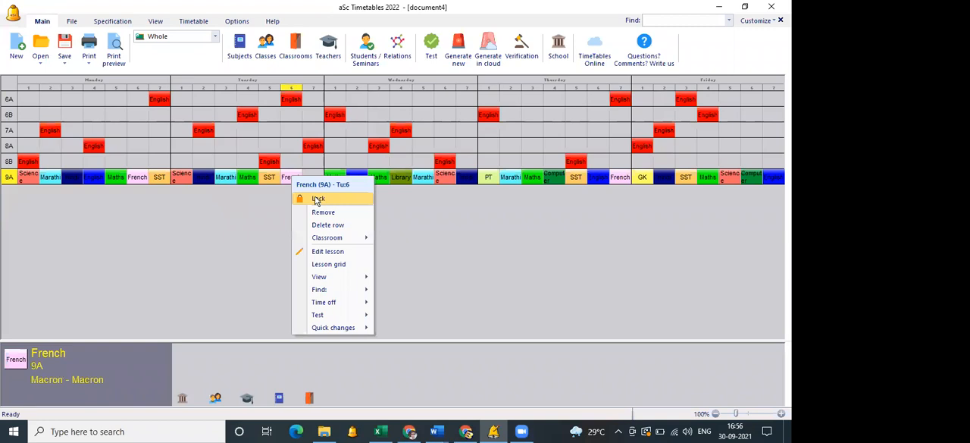
pyautogui.click(317, 199)
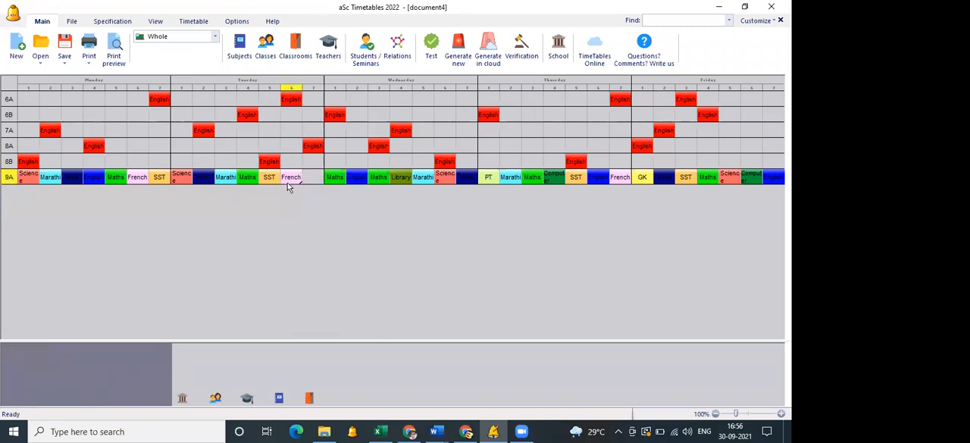
pyautogui.click(458, 50)
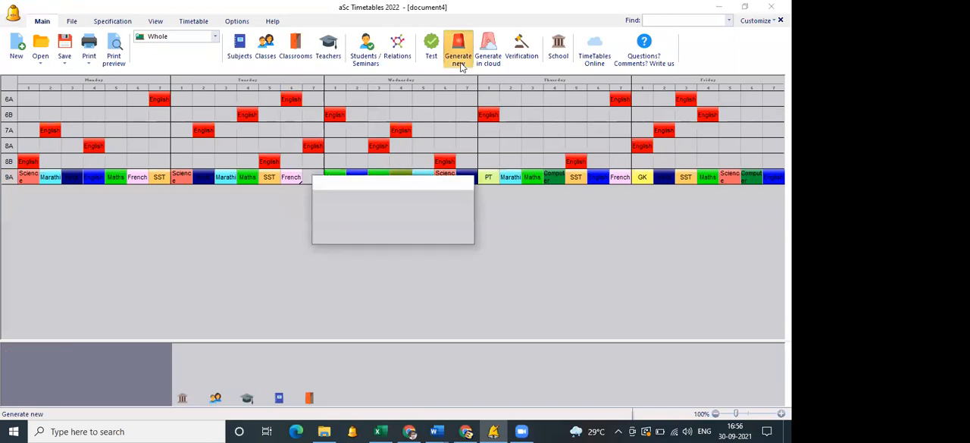
pyautogui.click(416, 139)
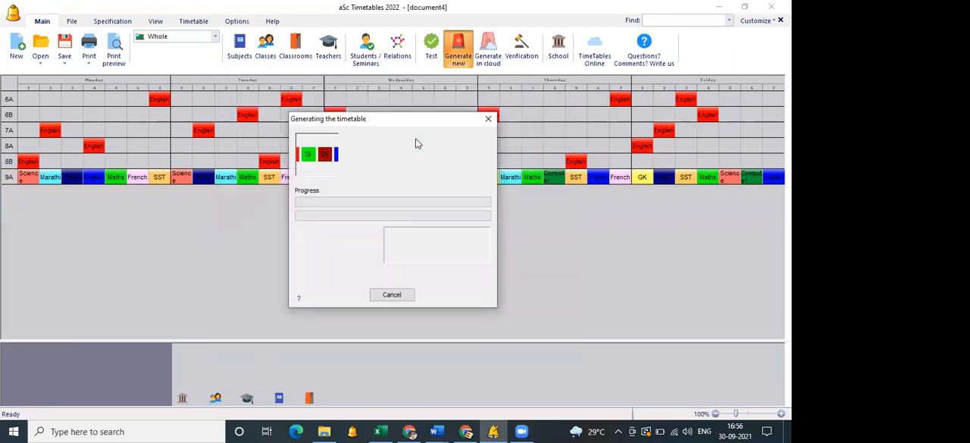
pyautogui.click(472, 259)
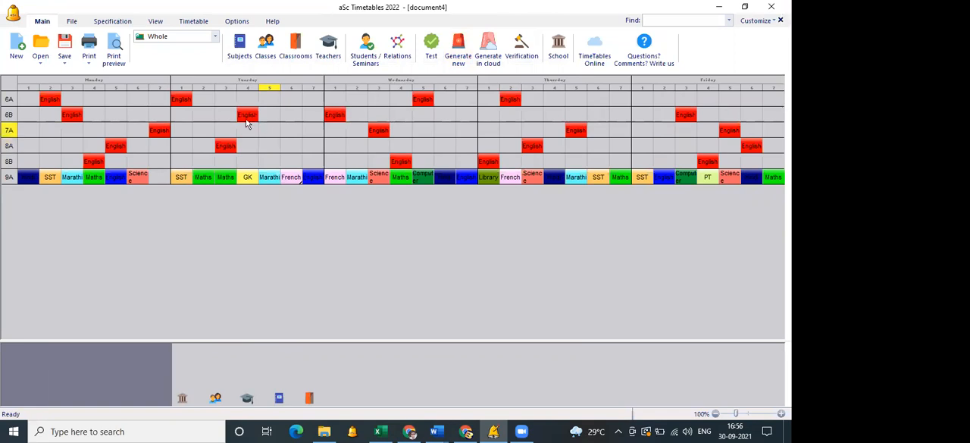
# Review the teachers list and the school's basic settings, including periods per day and number of days, and close both unchanged.
pyautogui.click(327, 45)
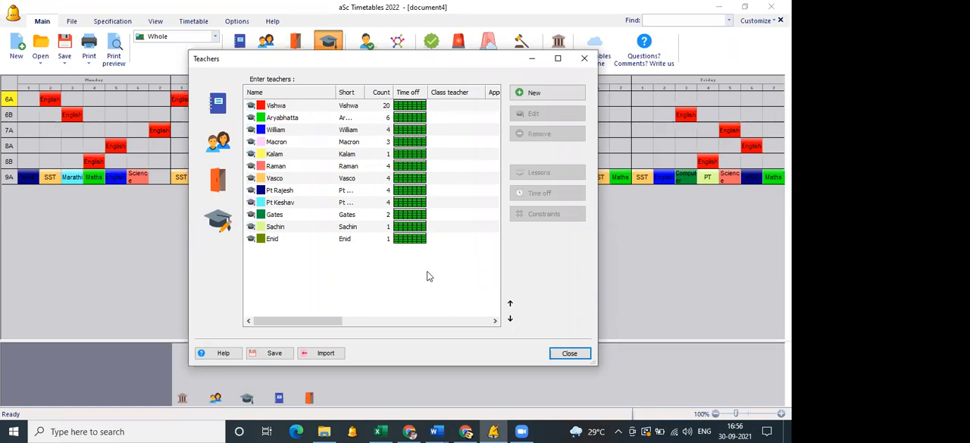
pyautogui.click(583, 66)
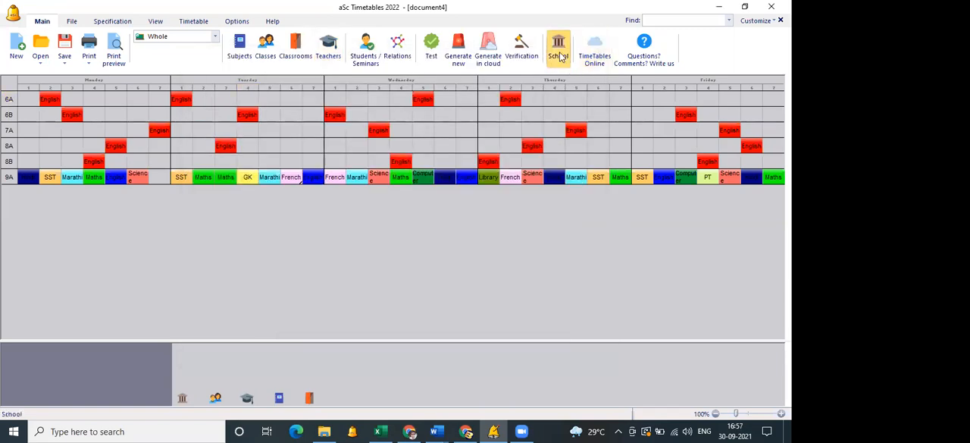
pyautogui.click(559, 56)
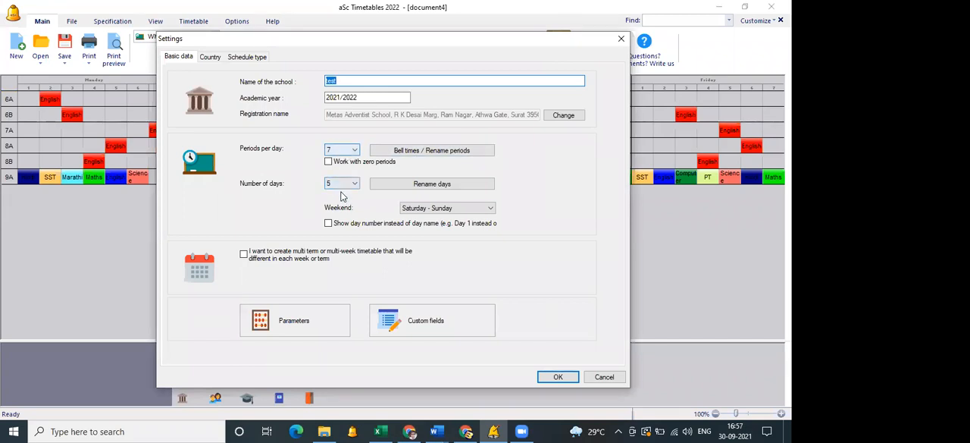
pyautogui.click(603, 377)
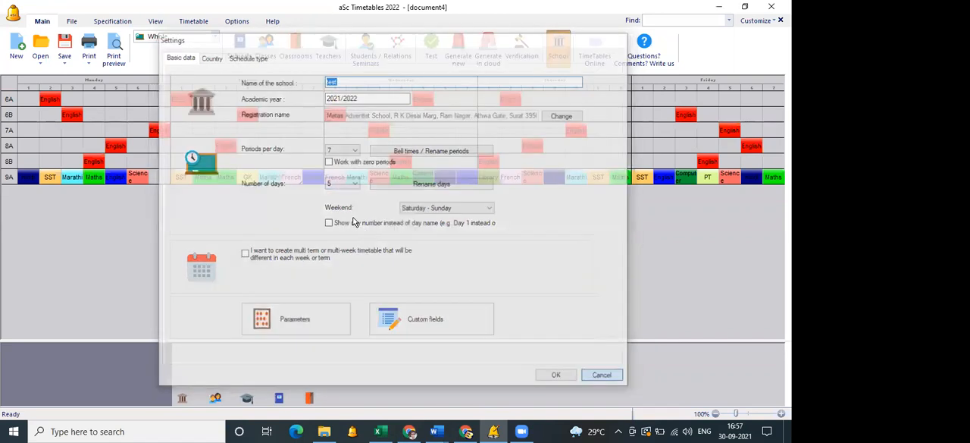
# Set class 9A's Library lesson to 3 lessons per week and close the lesson and class lists.
pyautogui.click(267, 59)
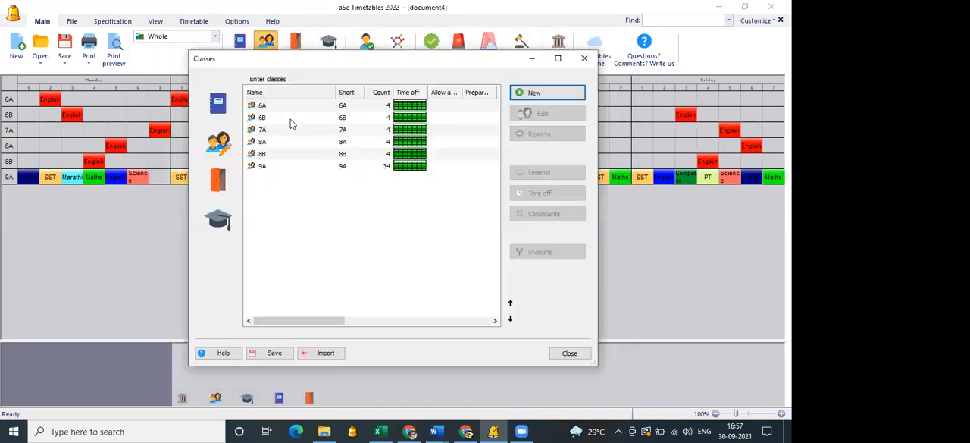
pyautogui.doubleClick(383, 168)
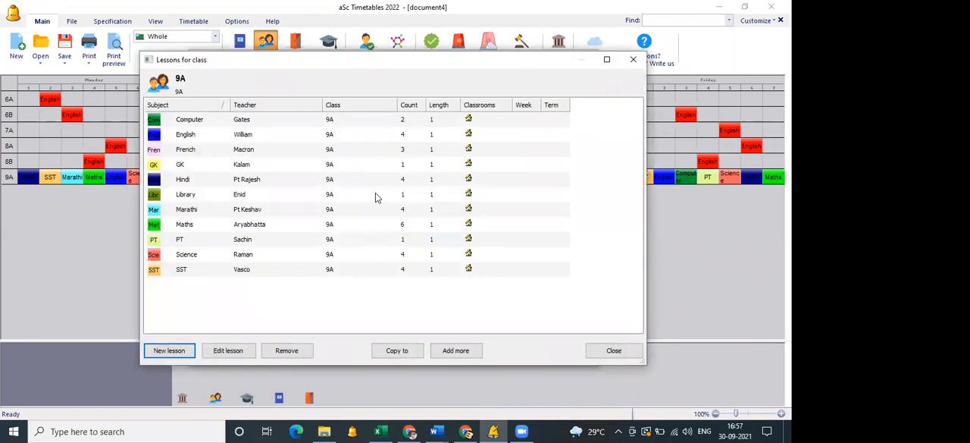
pyautogui.click(375, 196)
pyautogui.click(225, 349)
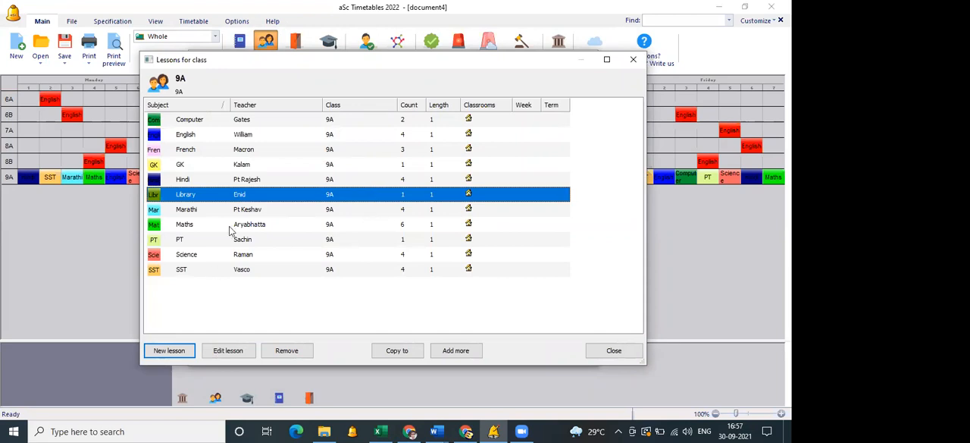
pyautogui.doubleClick(311, 251)
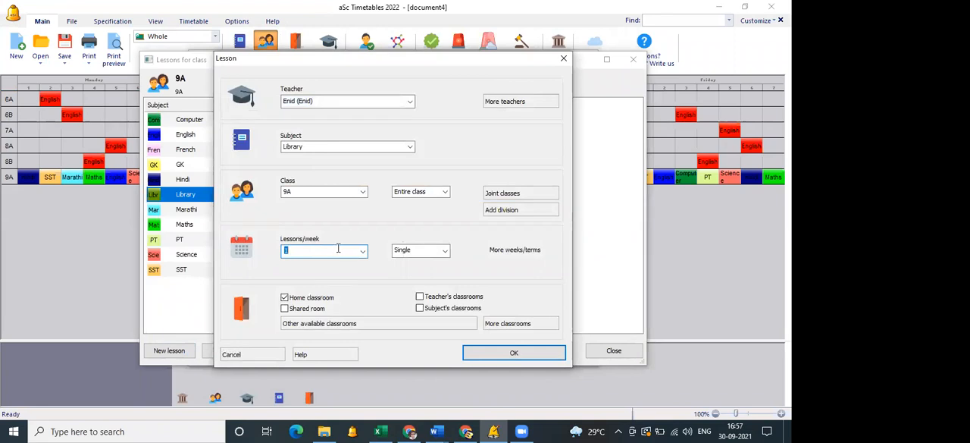
pyautogui.click(338, 248)
pyautogui.write('3')
pyautogui.click(560, 353)
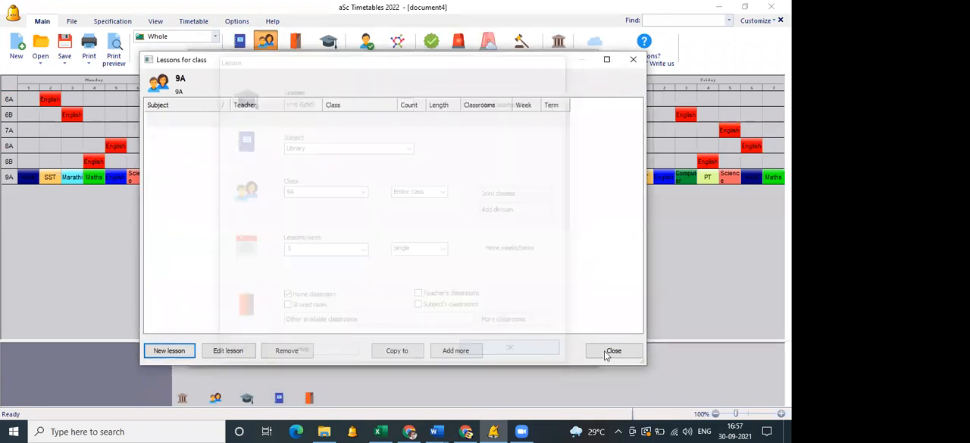
pyautogui.click(607, 353)
pyautogui.press('Escape')
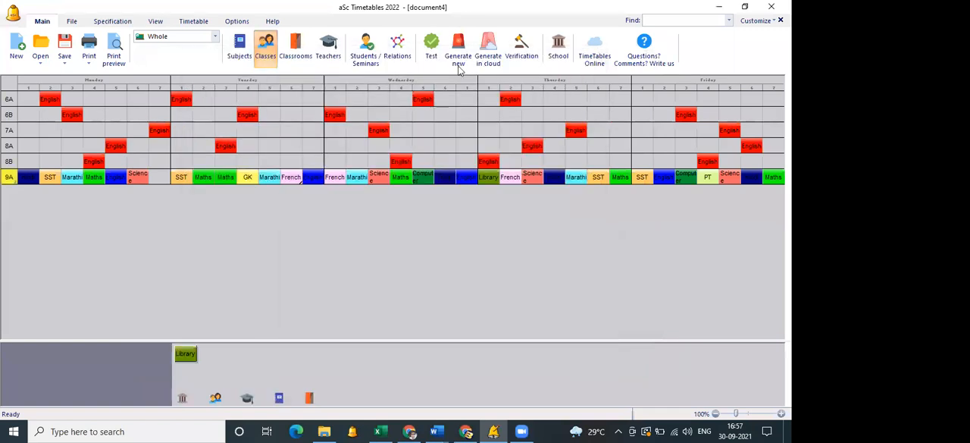
# Start a generation check, open class 9A's lessons from the critical problem, set Library to 2 lessons per week, and cancel the generation.
pyautogui.click(458, 59)
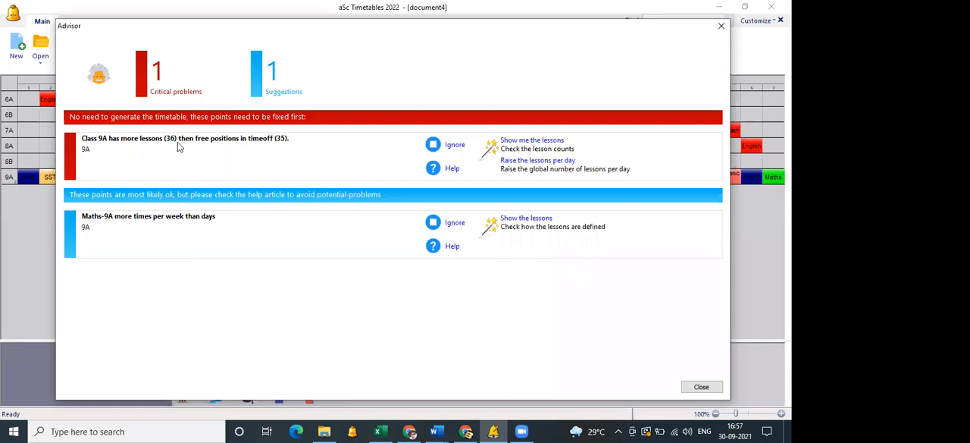
pyautogui.click(512, 143)
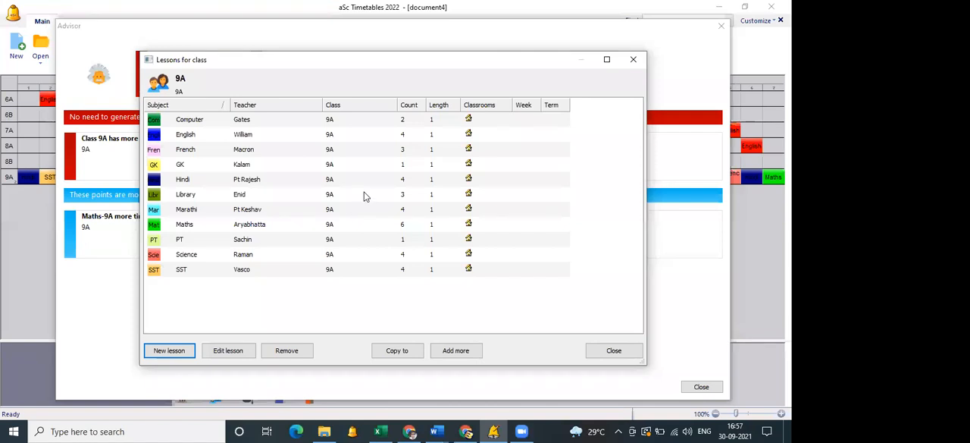
pyautogui.click(364, 195)
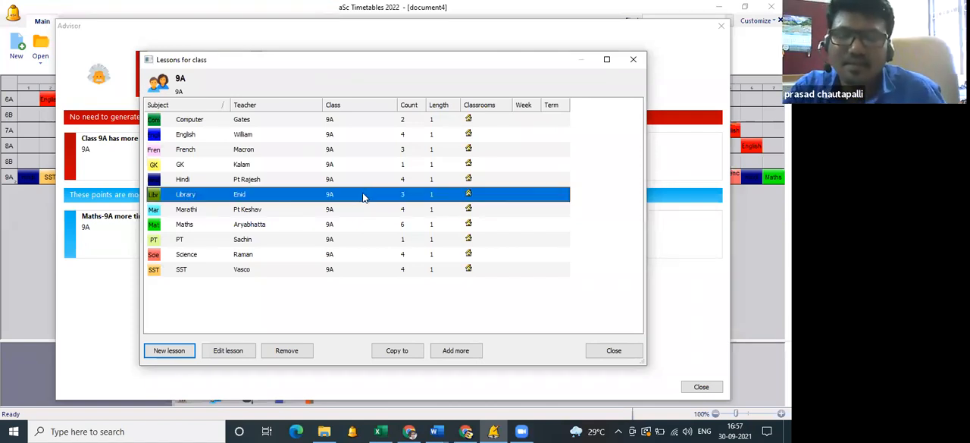
pyautogui.doubleClick(345, 196)
pyautogui.click(322, 250)
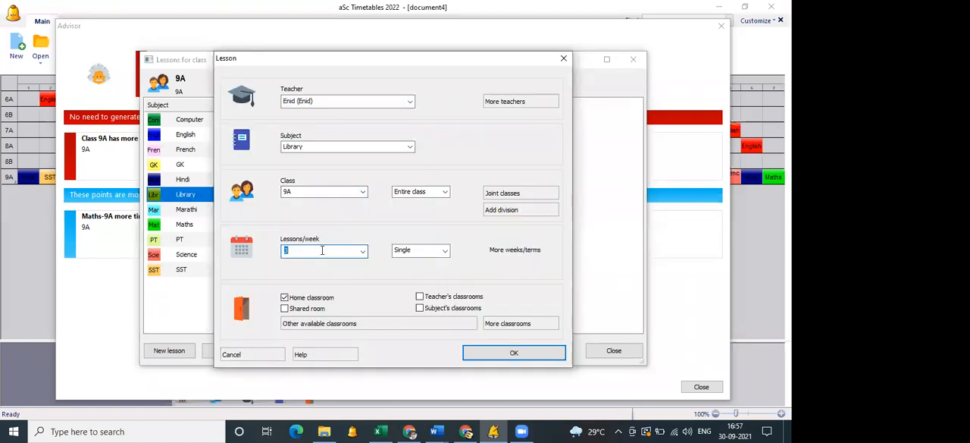
pyautogui.click(510, 354)
pyautogui.click(621, 350)
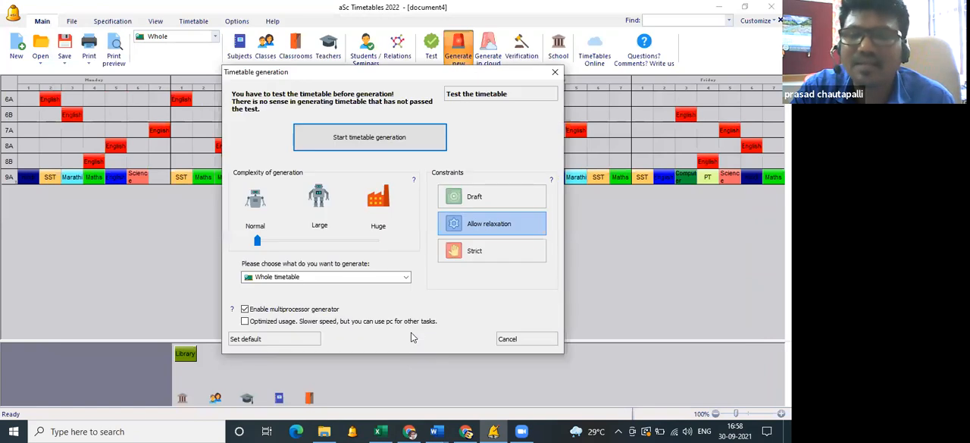
pyautogui.click(507, 340)
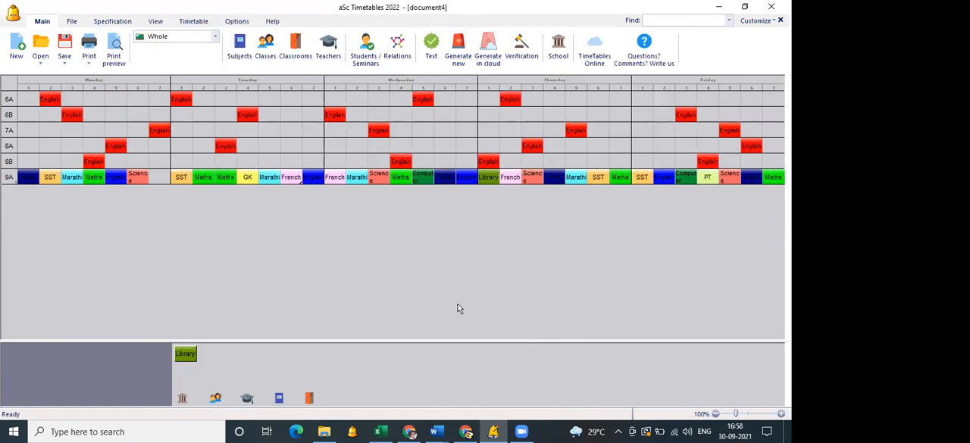
# Switch to the Excel lesson data and insert an empty row 11 between the class 8B English row and the class 9A Maths row.
pyautogui.click(388, 430)
pyautogui.scroll(-3, 228, 288)
pyautogui.scroll(3, 97, 216)
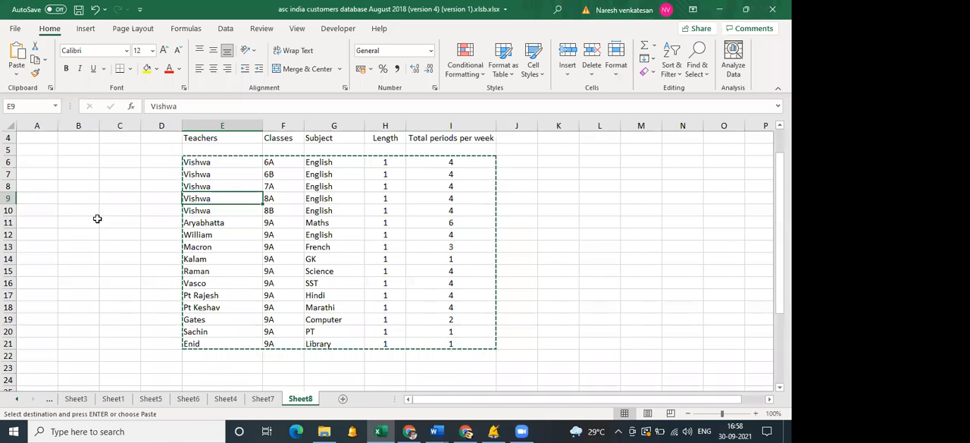
pyautogui.click(17, 226)
pyautogui.rightClick(18, 226)
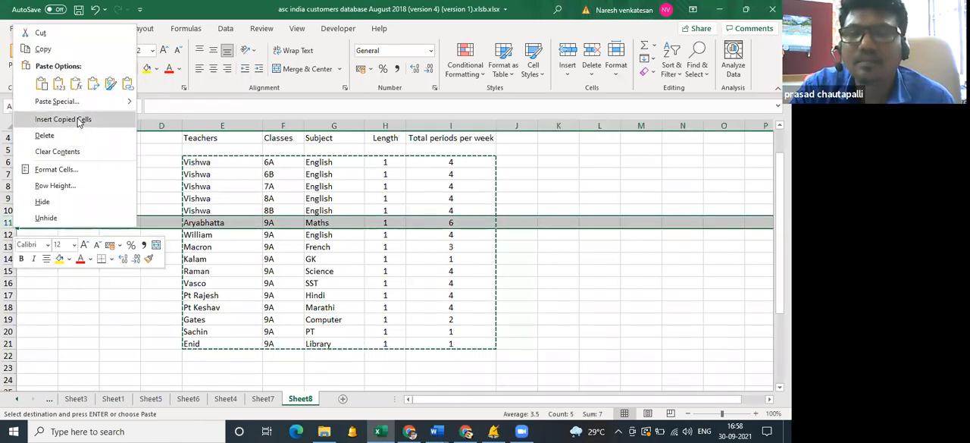
pyautogui.press('Escape')
pyautogui.click(158, 176)
pyautogui.write('`')
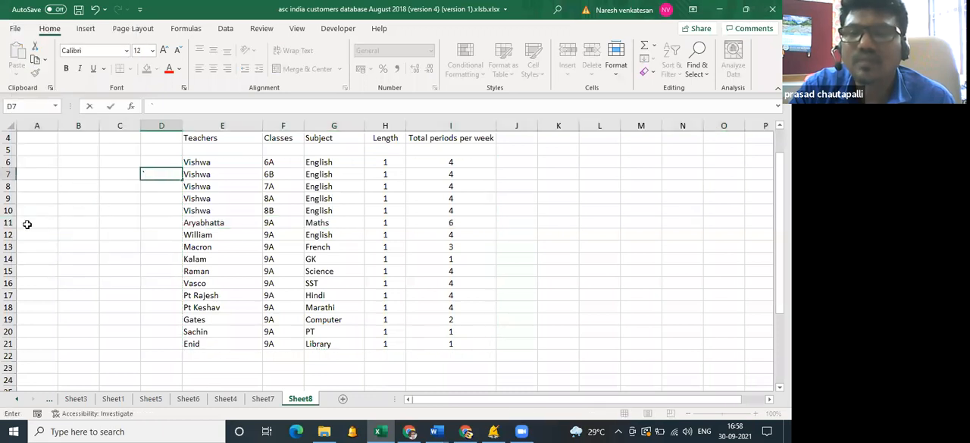
pyautogui.click(11, 223)
pyautogui.rightClick(11, 223)
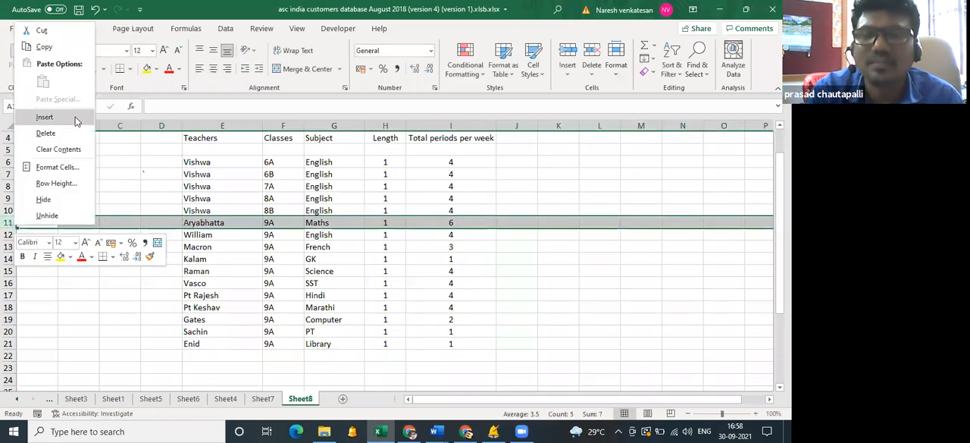
pyautogui.click(75, 119)
pyautogui.click(513, 161)
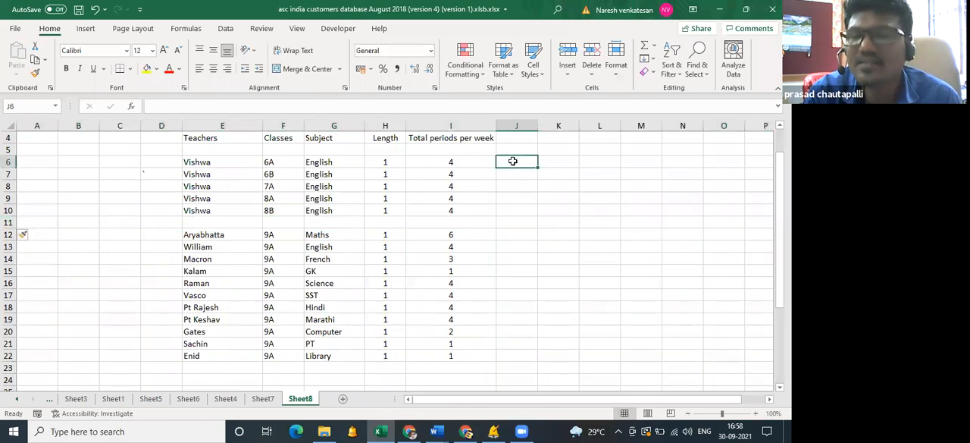
pyautogui.write('=')
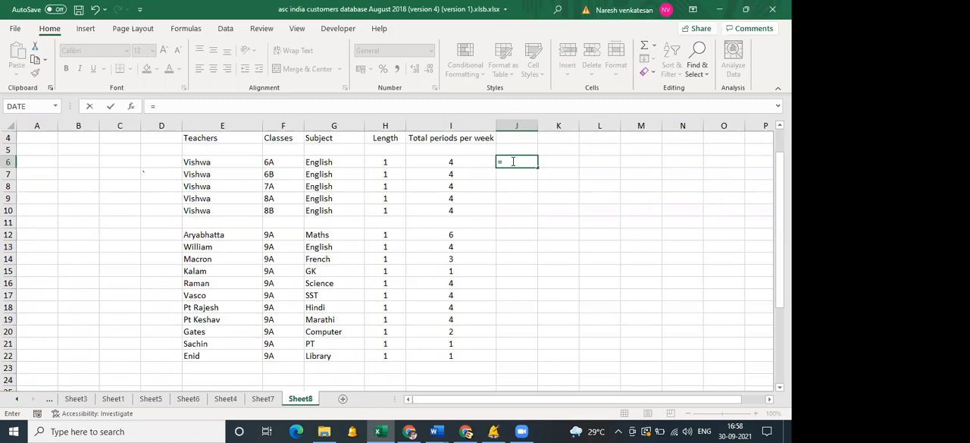
pyautogui.press('BackSpace')
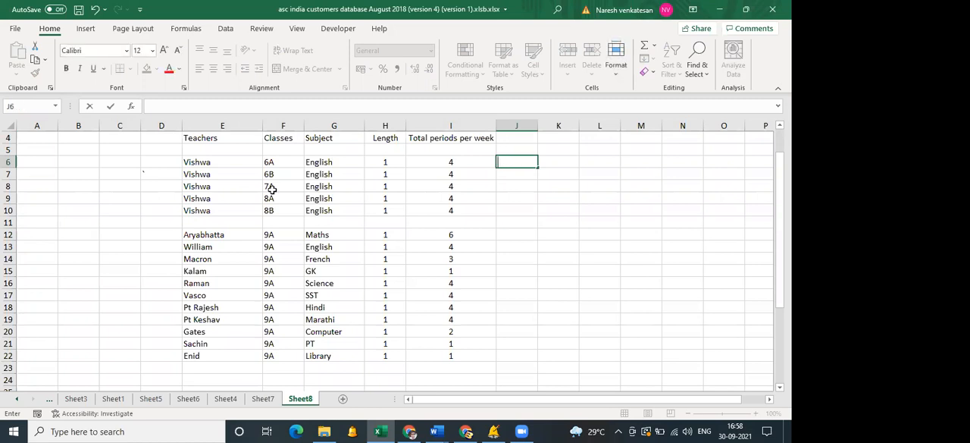
pyautogui.moveTo(245, 159); pyautogui.dragTo(451, 210)
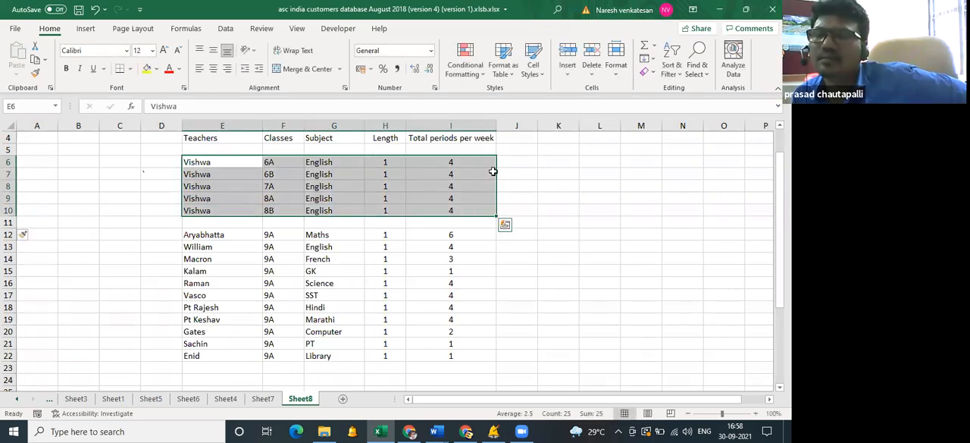
pyautogui.click(515, 161)
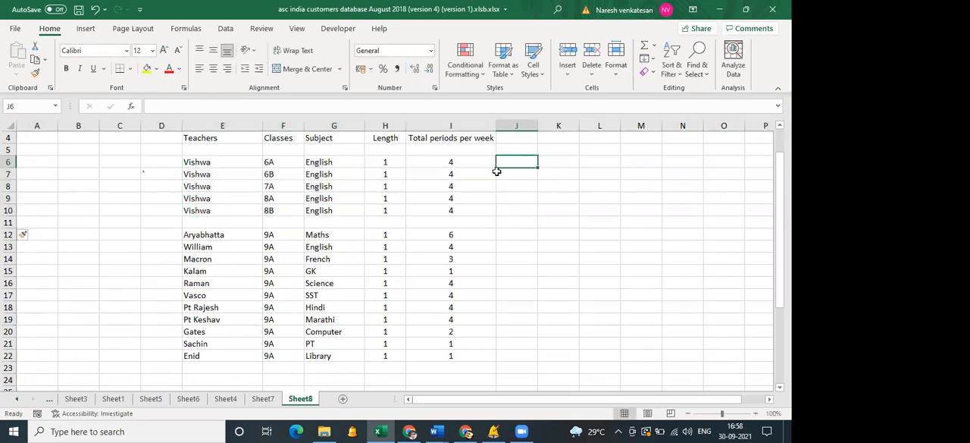
pyautogui.moveTo(468, 163); pyautogui.dragTo(467, 196)
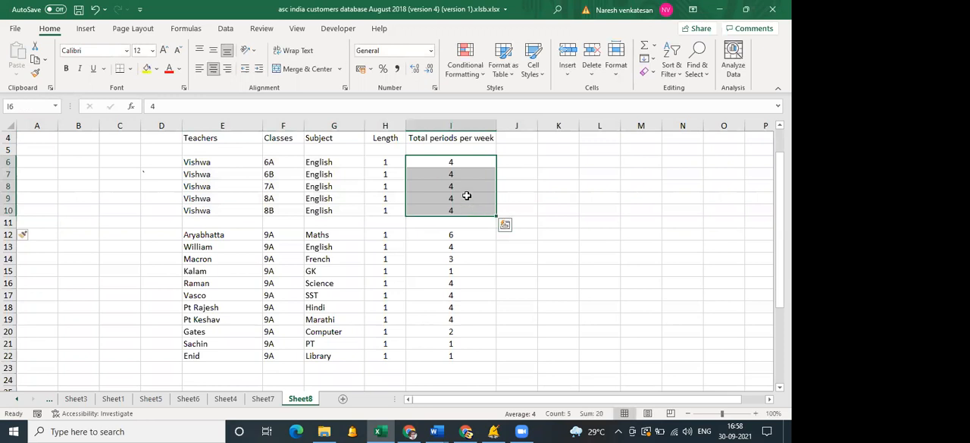
# Enter =I6*H6 in J6 to multiply periods per week by length, and fill the formula down through J10.
pyautogui.click(515, 163)
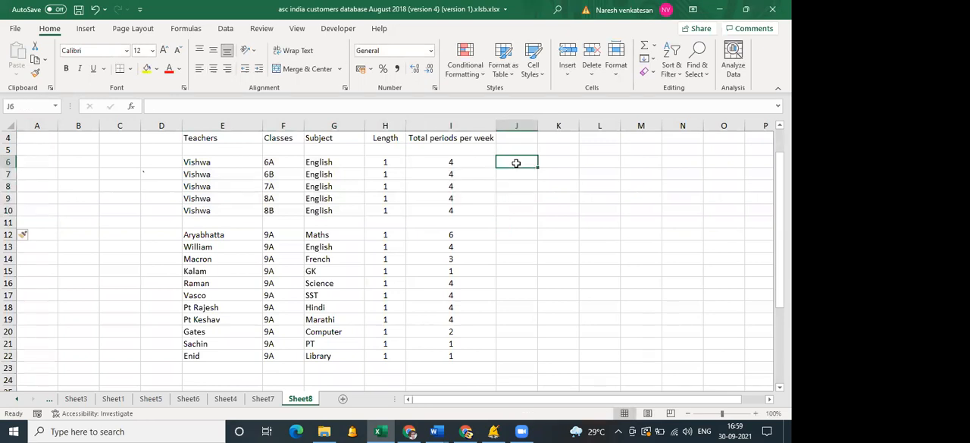
pyautogui.write('=')
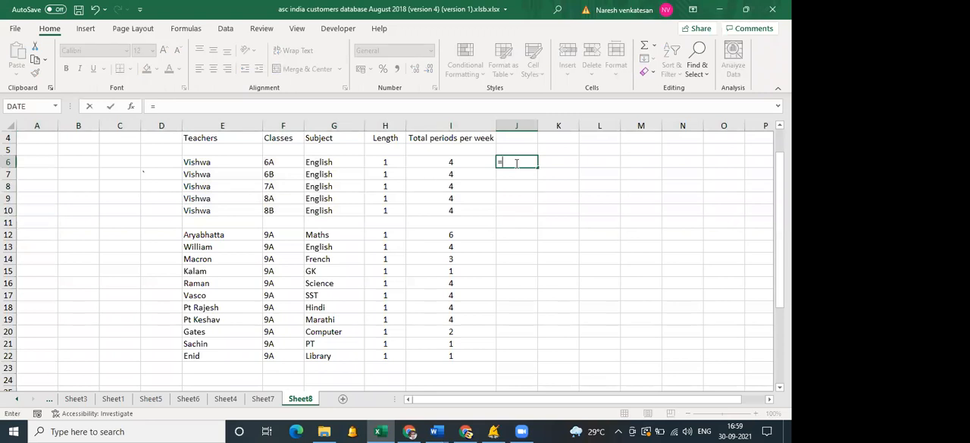
pyautogui.click(476, 163)
pyautogui.write('*')
pyautogui.click(386, 160)
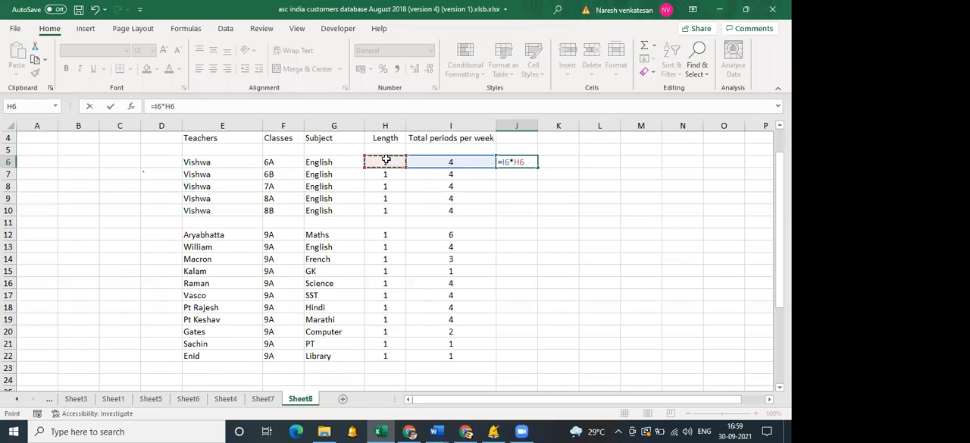
pyautogui.press('Return')
pyautogui.click(525, 162)
pyautogui.moveTo(537, 167); pyautogui.dragTo(531, 221)
# Total the calculated periods in J11 with a SUM of J6:J10, and check the rows in E6:I10 behind it.
pyautogui.click(519, 223)
pyautogui.write('=sum(')
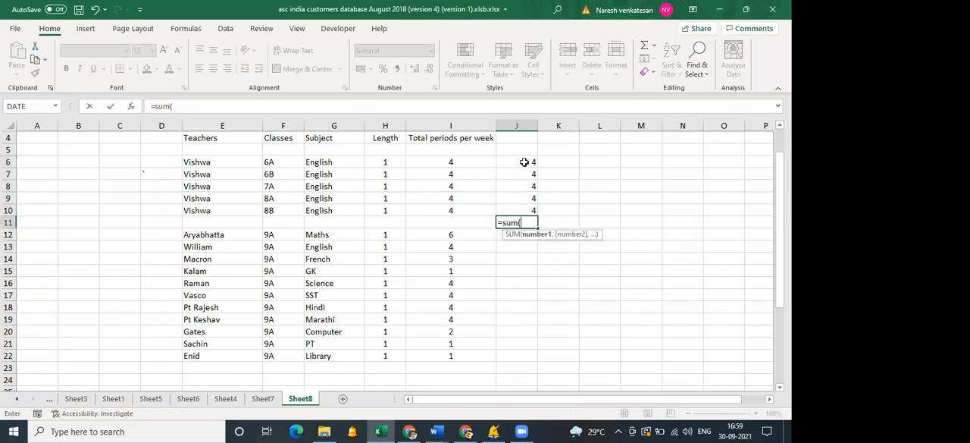
pyautogui.moveTo(524, 161); pyautogui.dragTo(526, 211)
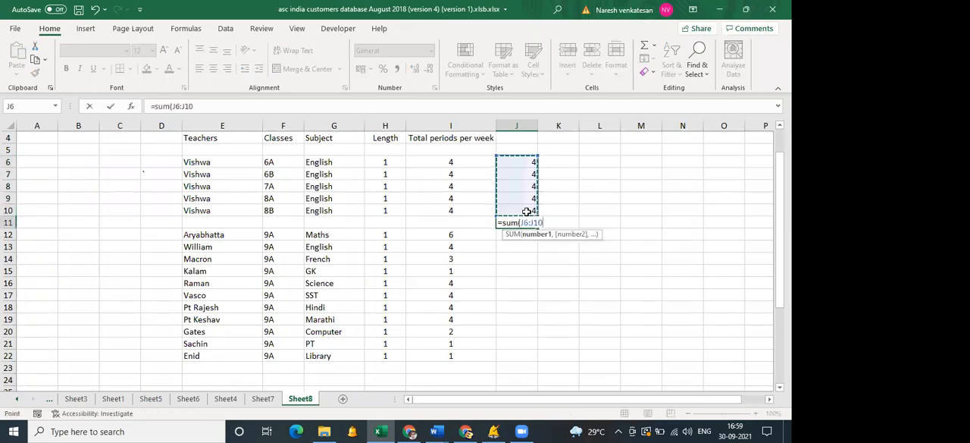
pyautogui.press('Return')
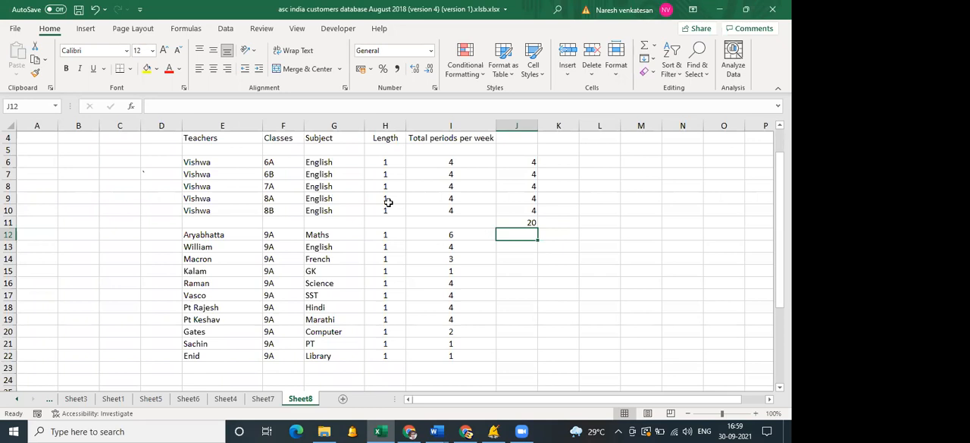
pyautogui.moveTo(207, 161); pyautogui.dragTo(455, 212)
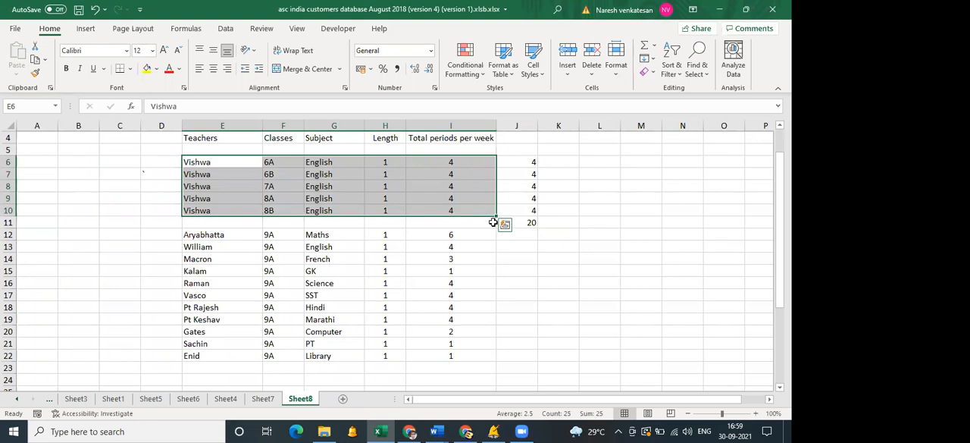
pyautogui.click(531, 284)
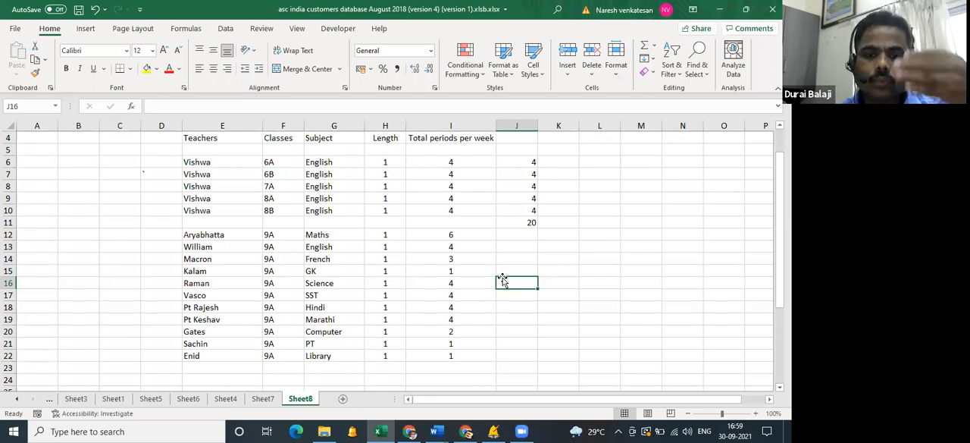
# Switch to aSc Timetables and preview the Summary timetable of teachers report, enlarged for reading.
pyautogui.click(494, 431)
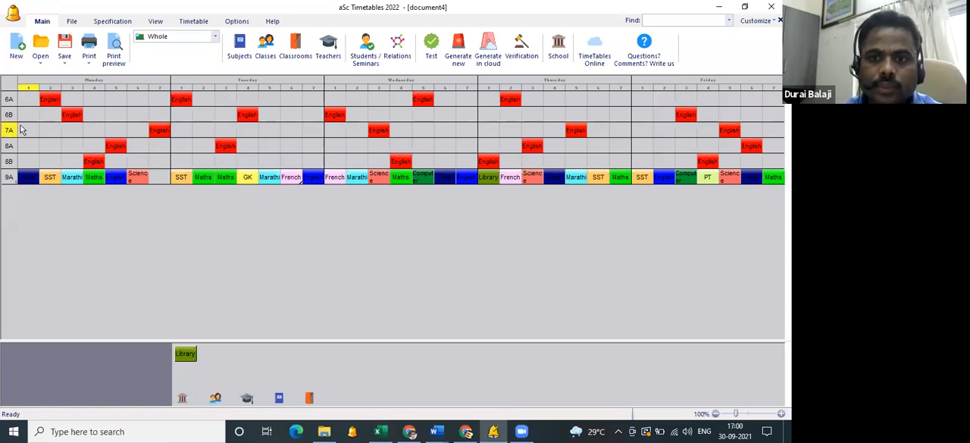
pyautogui.click(114, 53)
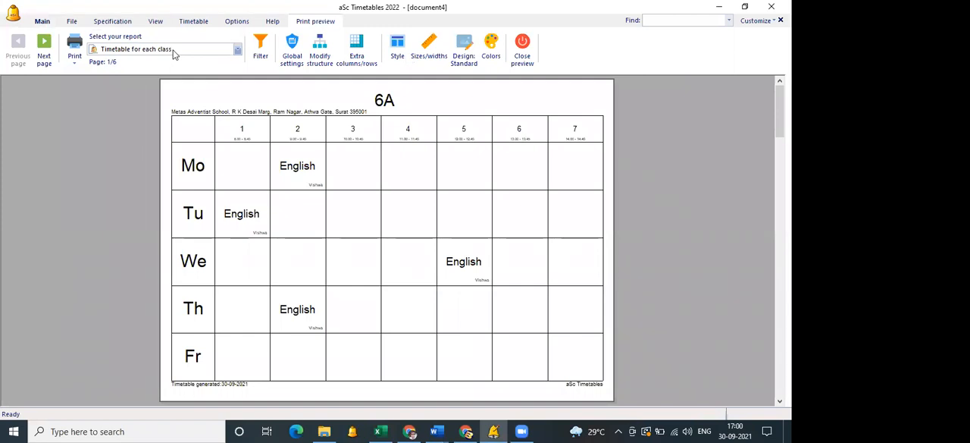
pyautogui.click(174, 51)
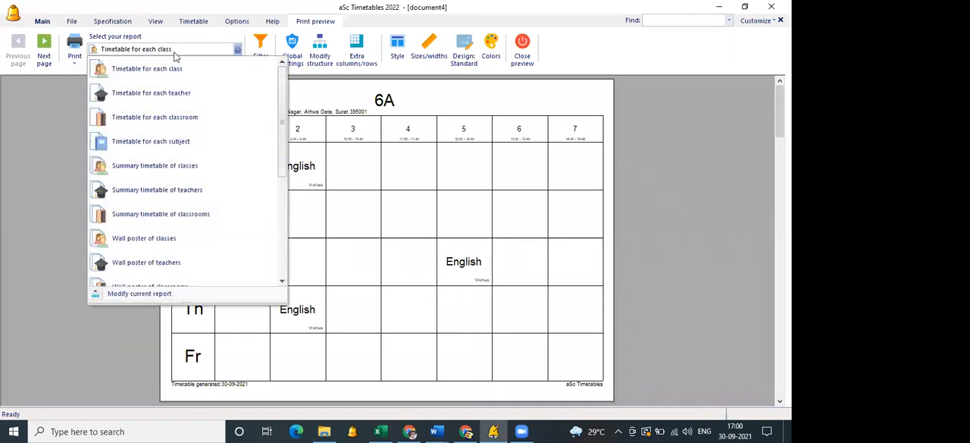
pyautogui.click(179, 191)
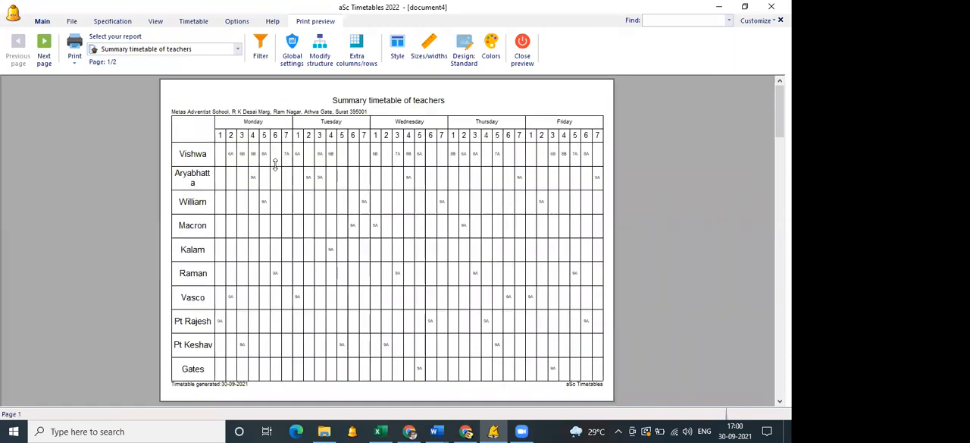
pyautogui.click(281, 163)
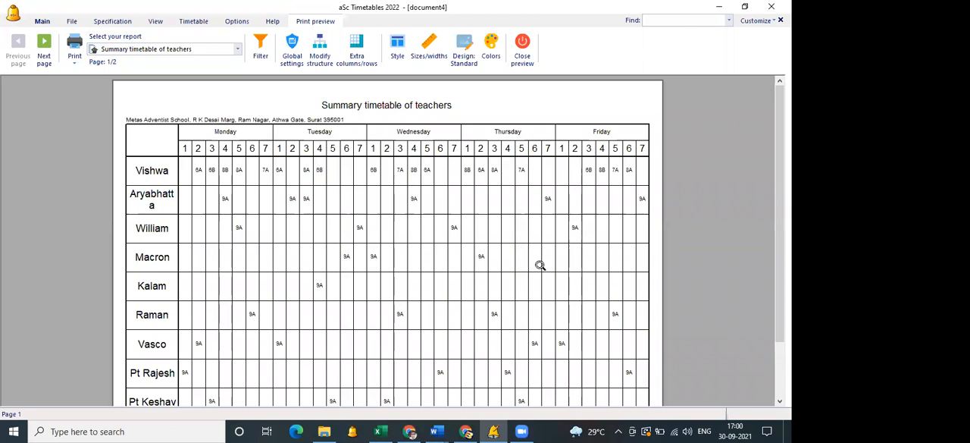
pyautogui.click(285, 199)
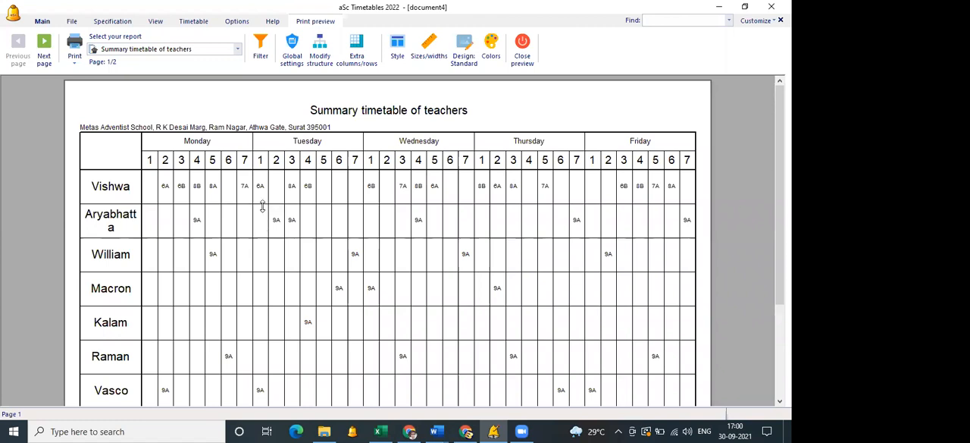
# Filter the teachers' summary timetable to Tuesday only and view the filtered report.
pyautogui.click(260, 56)
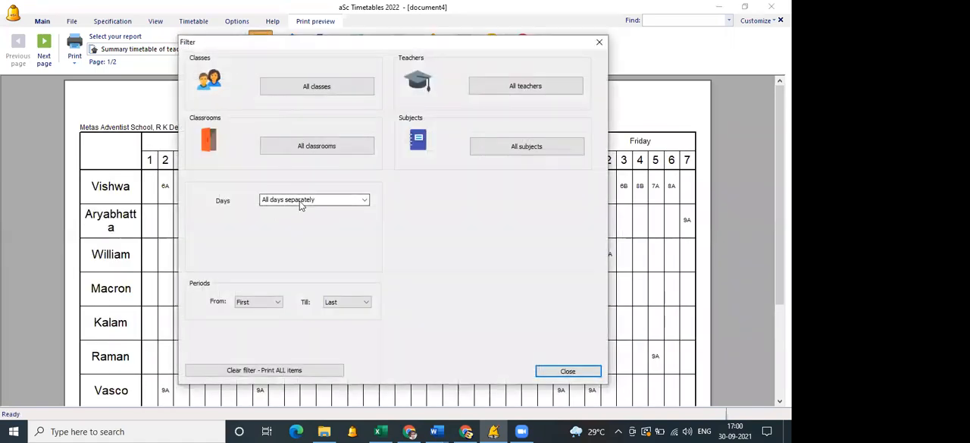
pyautogui.click(300, 200)
pyautogui.click(295, 239)
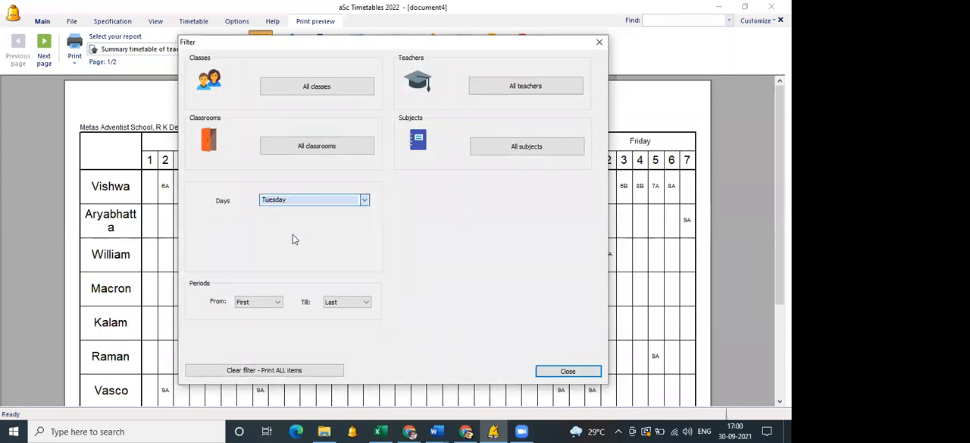
pyautogui.click(581, 373)
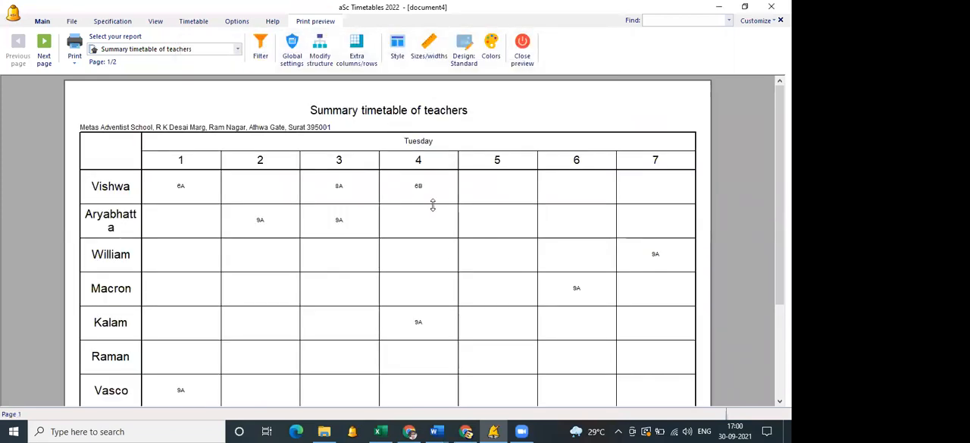
pyautogui.click(431, 252)
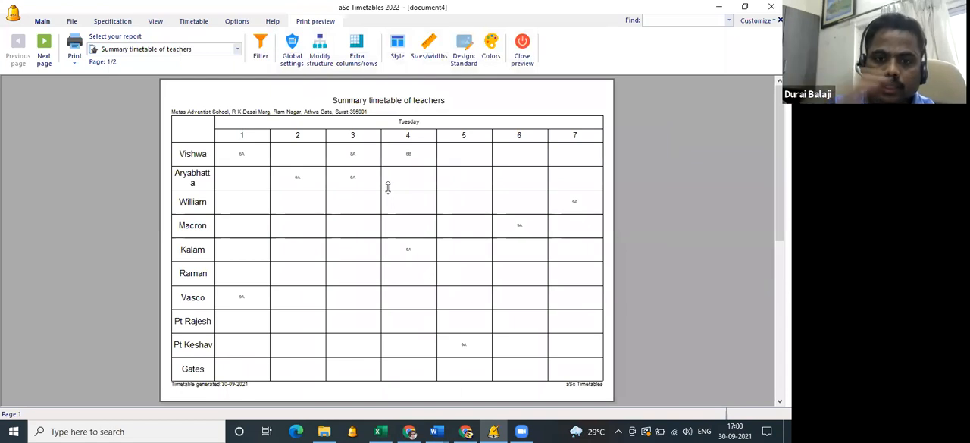
# Preview the Summary timetable of classes with the filter cleared for all items, examine the week's lessons, and close the preview.
pyautogui.click(210, 55)
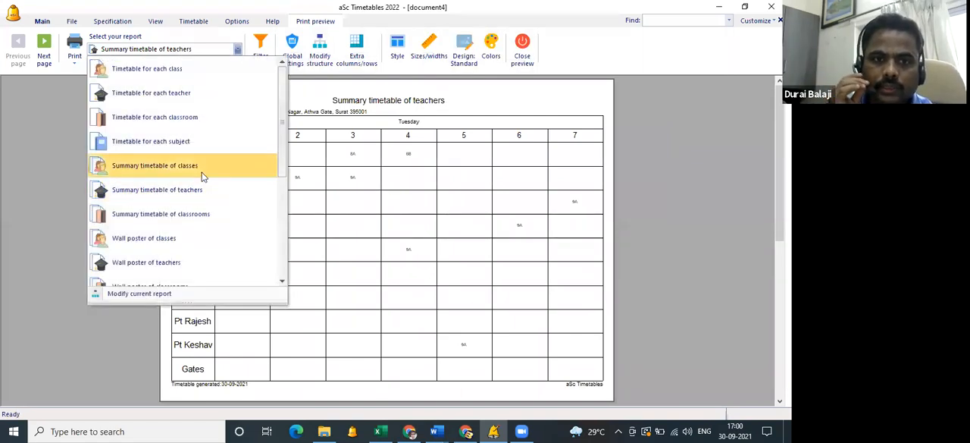
pyautogui.click(201, 173)
pyautogui.click(260, 50)
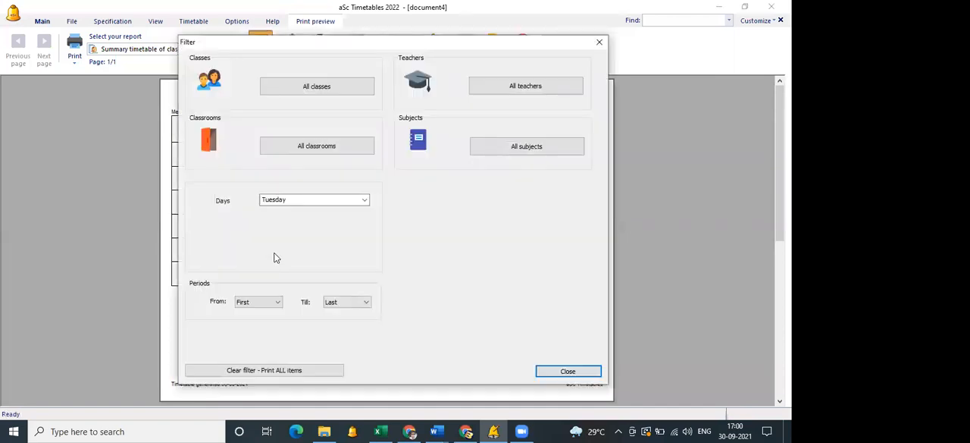
pyautogui.click(264, 370)
pyautogui.click(579, 372)
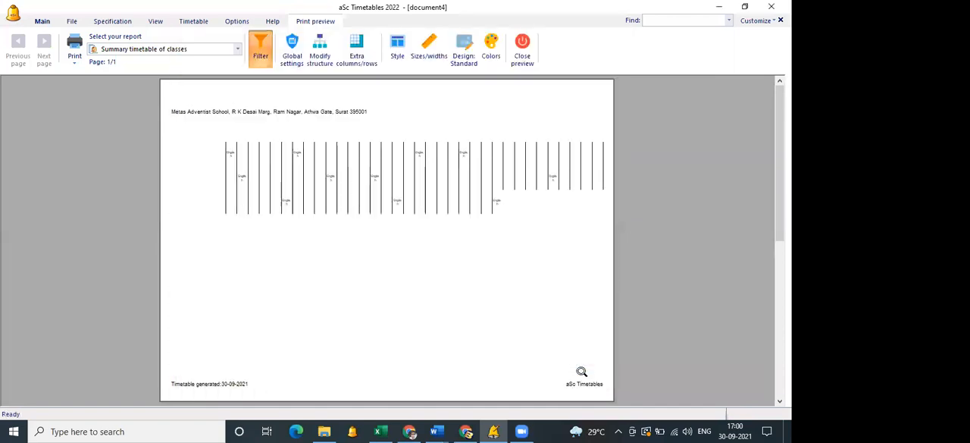
pyautogui.click(250, 157)
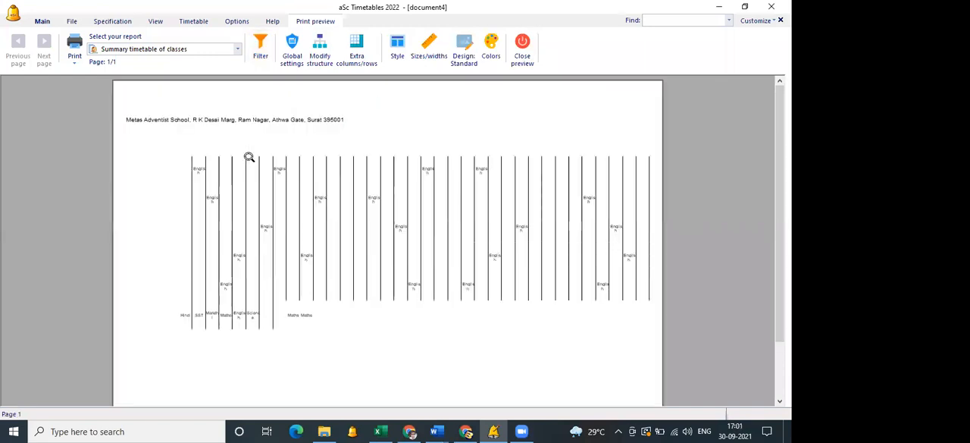
pyautogui.click(254, 175)
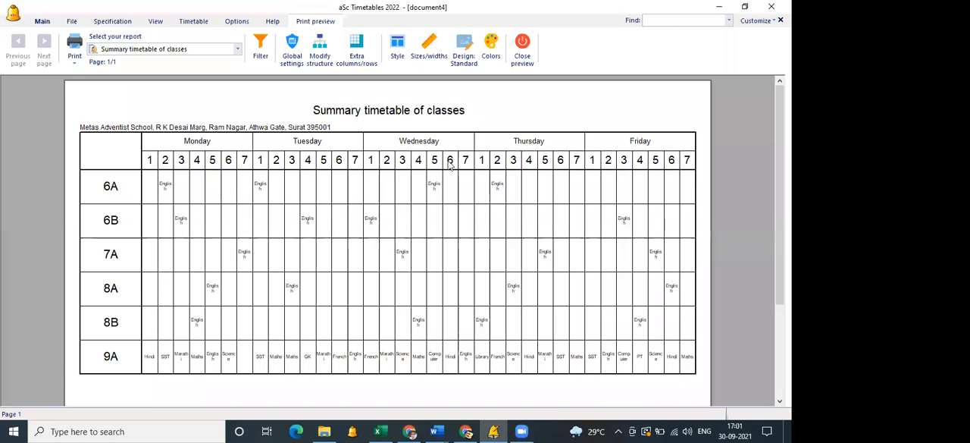
pyautogui.click(410, 291)
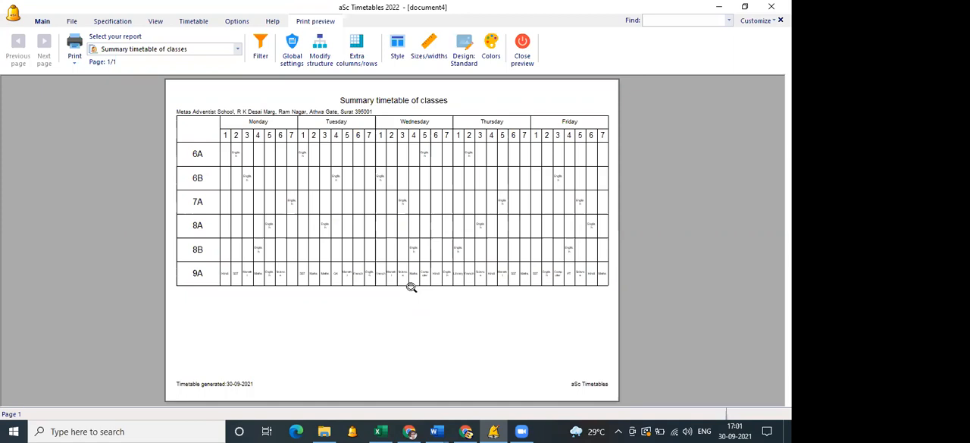
pyautogui.click(528, 67)
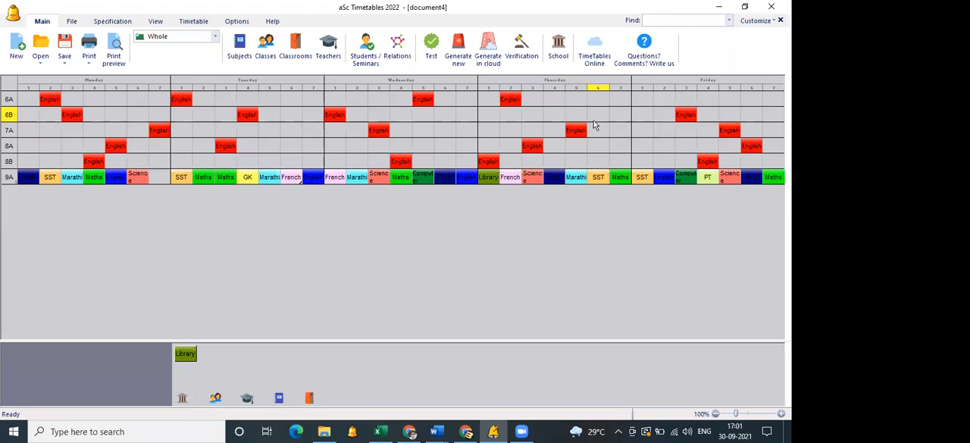
pyautogui.click(245, 55)
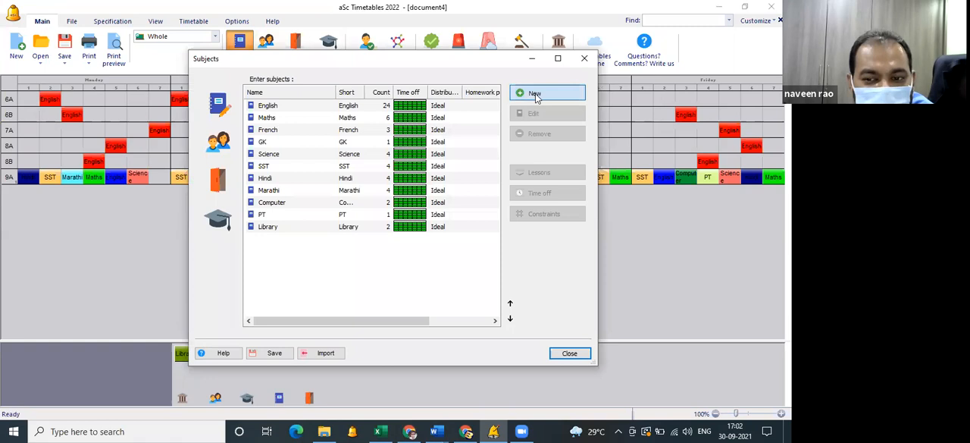
pyautogui.click(535, 94)
pyautogui.click(506, 92)
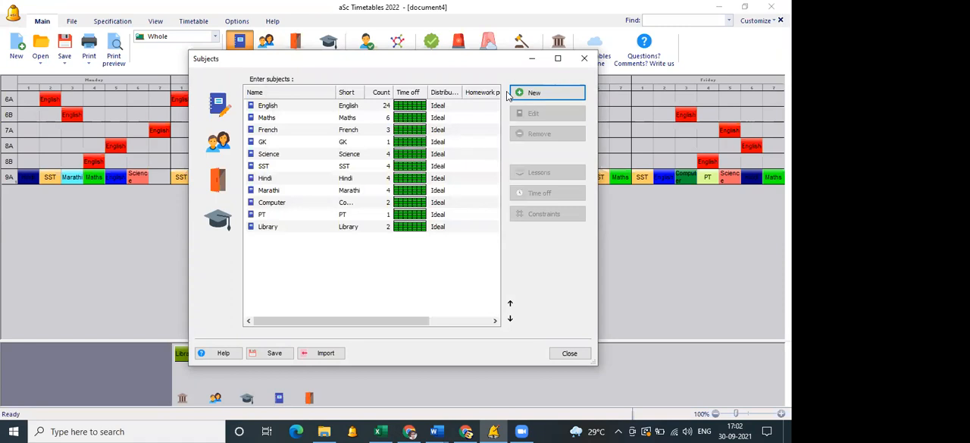
pyautogui.click(537, 93)
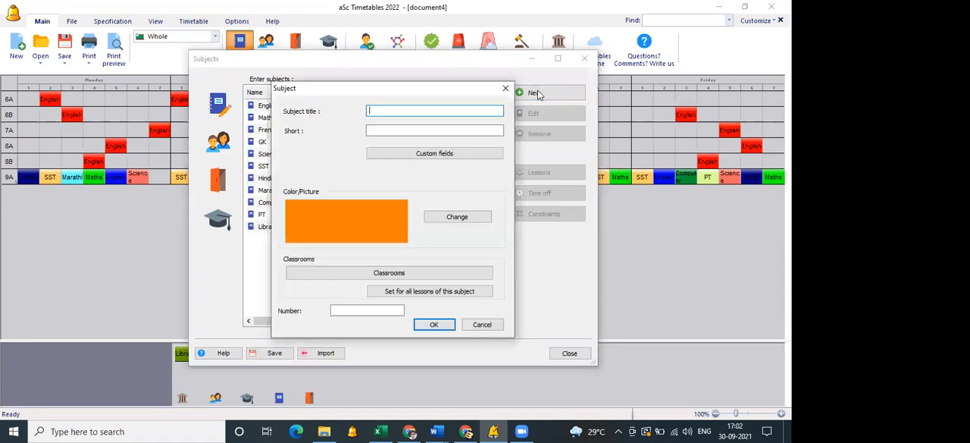
pyautogui.click(506, 88)
# Switch to the Excel lesson data and, below the Library row, enter classes 6A in F24 and 7A,7B,7C in F25.
pyautogui.click(378, 432)
pyautogui.scroll(-1, 228, 273)
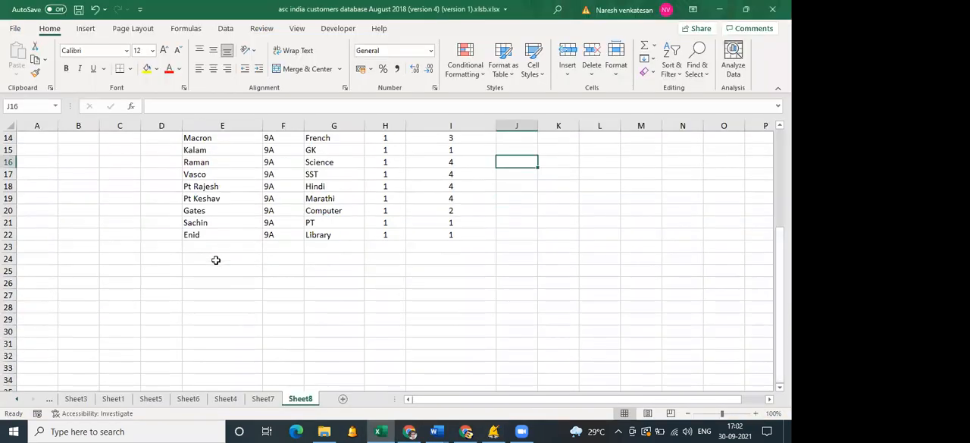
pyautogui.click(216, 260)
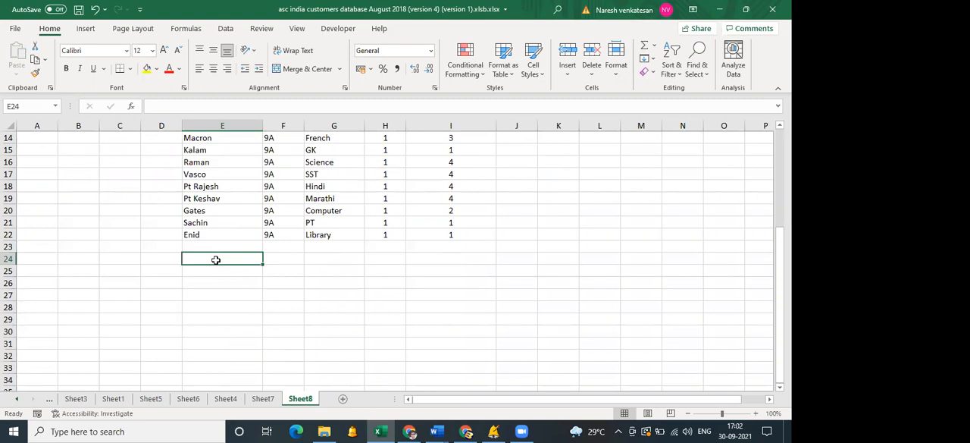
pyautogui.doubleClick(217, 260)
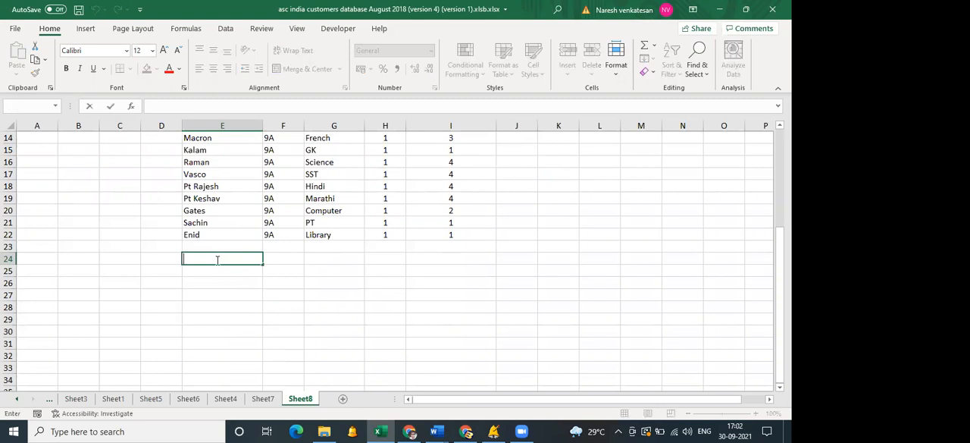
pyautogui.click(289, 259)
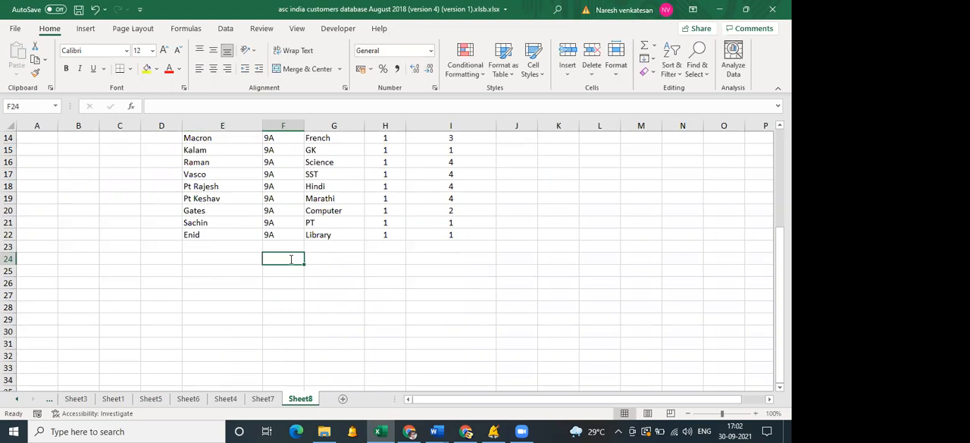
pyautogui.write('6A')
pyautogui.press('Return')
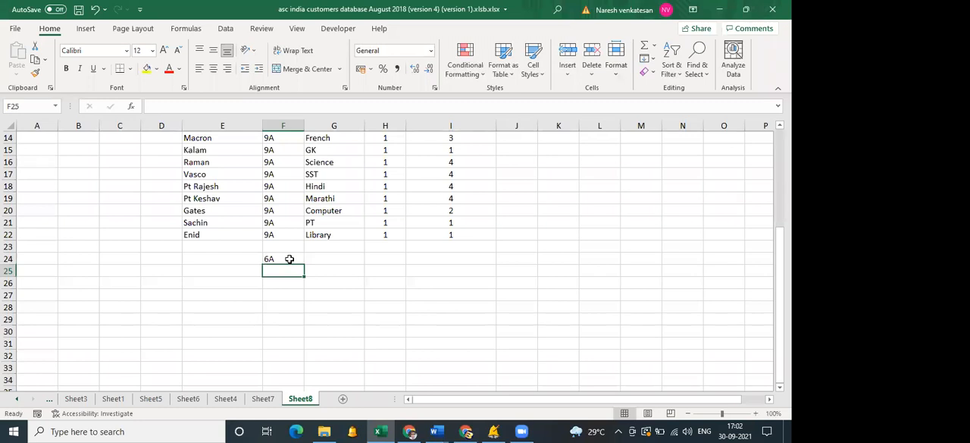
pyautogui.write('7A')
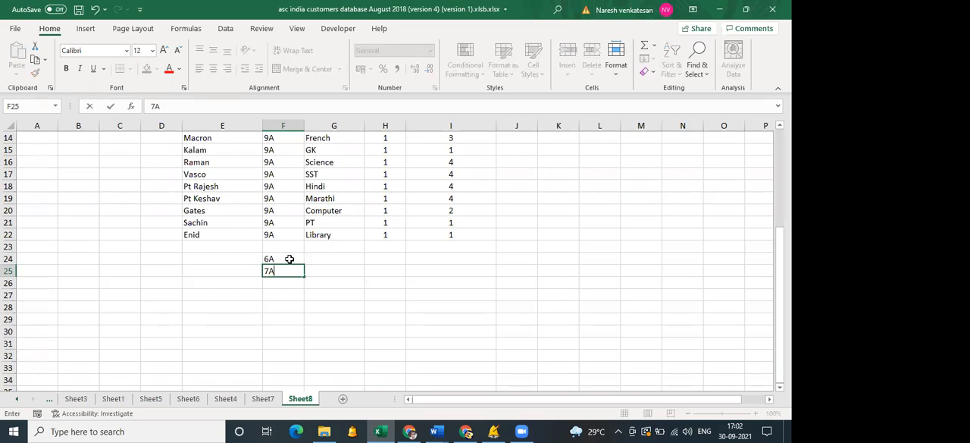
pyautogui.write(',7B,7C')
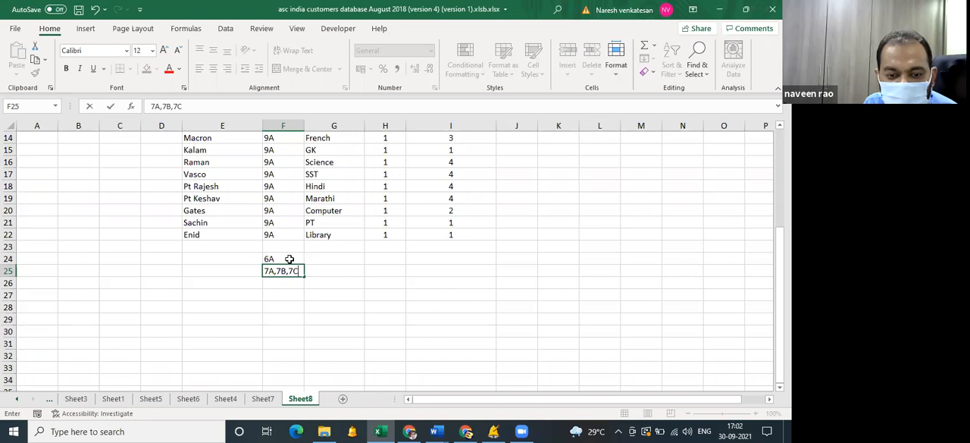
pyautogui.press('Tab')
pyautogui.press('Left')
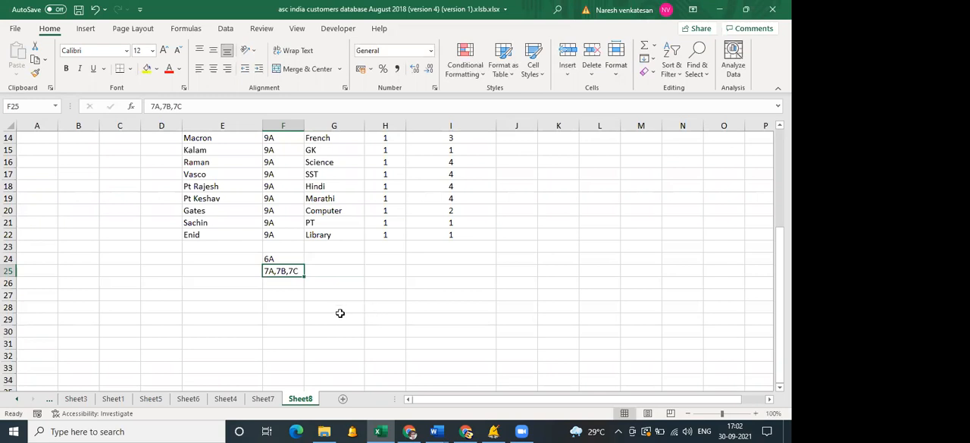
# Enter the subject GUJARAJI/HINDI for class 6A in cell G24.
pyautogui.click(318, 257)
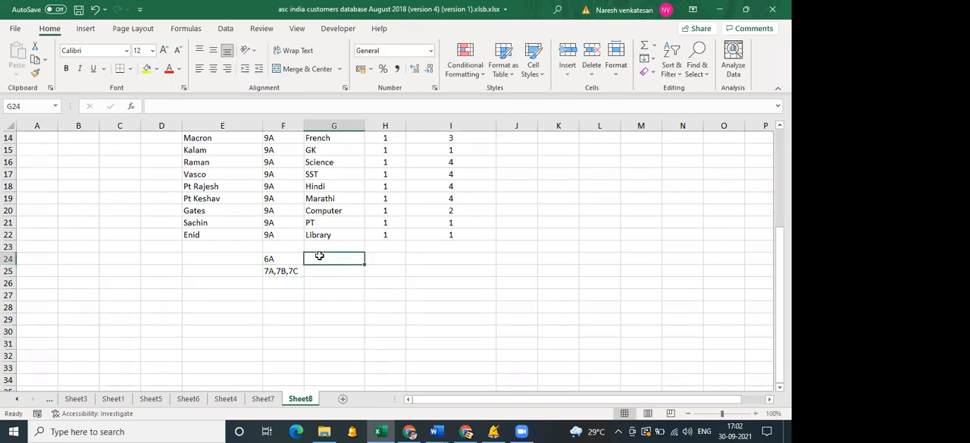
pyautogui.write('GUJRA')
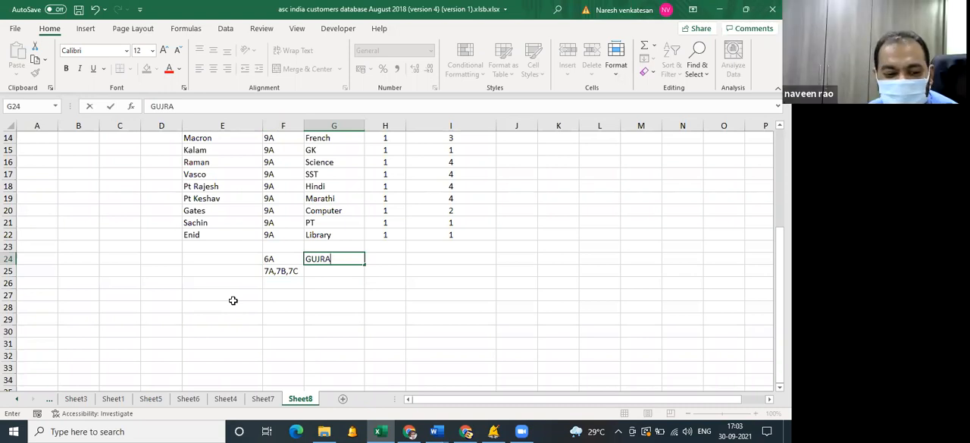
pyautogui.write('TI')
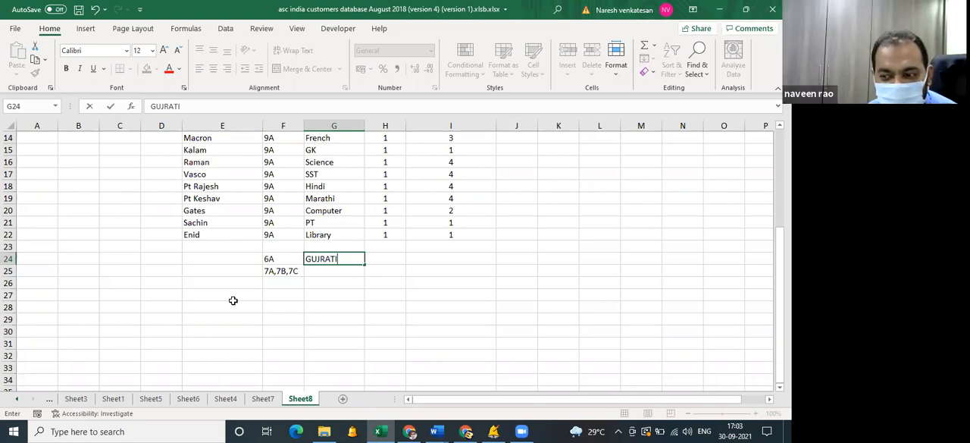
pyautogui.press('BackSpace')
pyautogui.press('BackSpace')
pyautogui.press('BackSpace')
pyautogui.press('BackSpace')
pyautogui.write('ARAJI/HINDI')
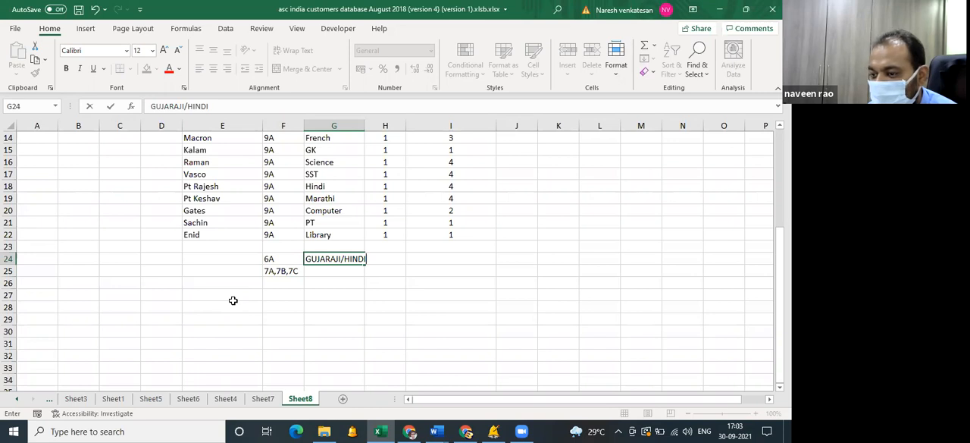
pyautogui.press('Tab')
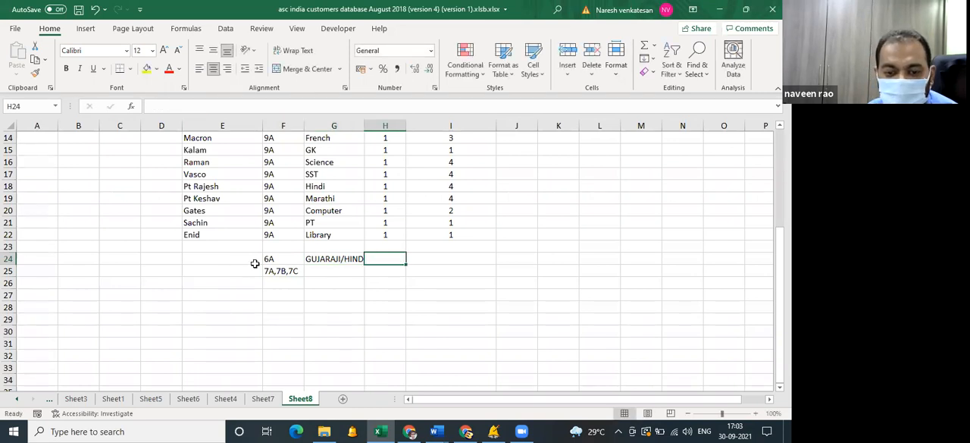
# Enter GUJARATI/HINDI/FRENCH as the subject for 7A,7B,7C in G25 and widen column G to fit it.
pyautogui.click(333, 270)
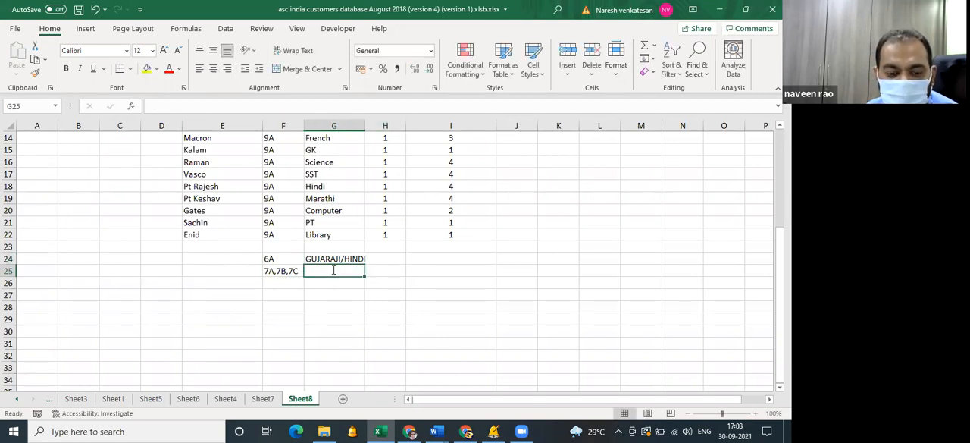
pyautogui.write('GUJARATI/')
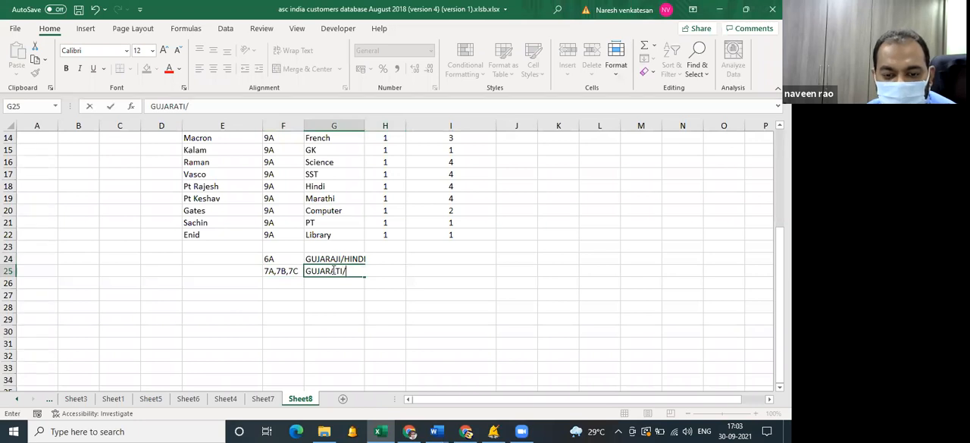
pyautogui.write('HINDI/FRENCH')
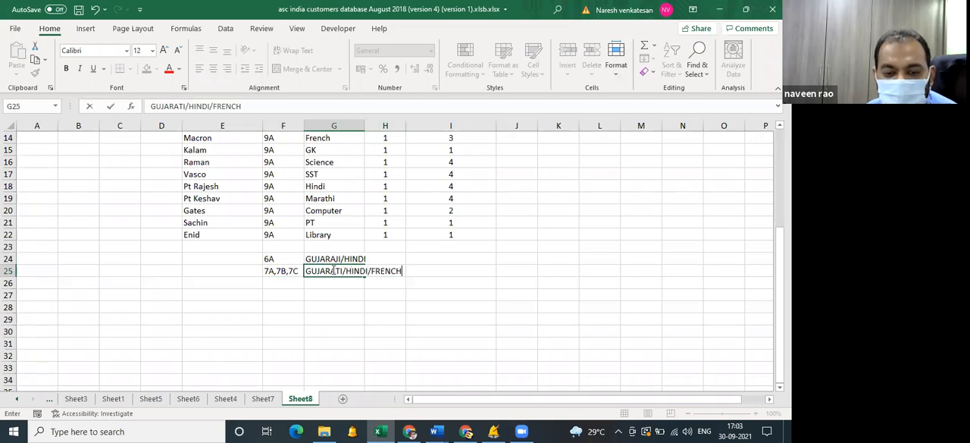
pyautogui.press('Tab')
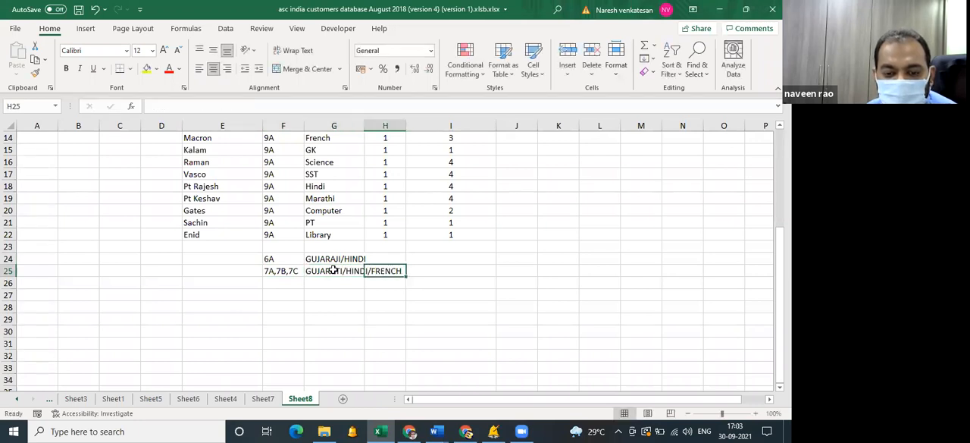
pyautogui.doubleClick(365, 125)
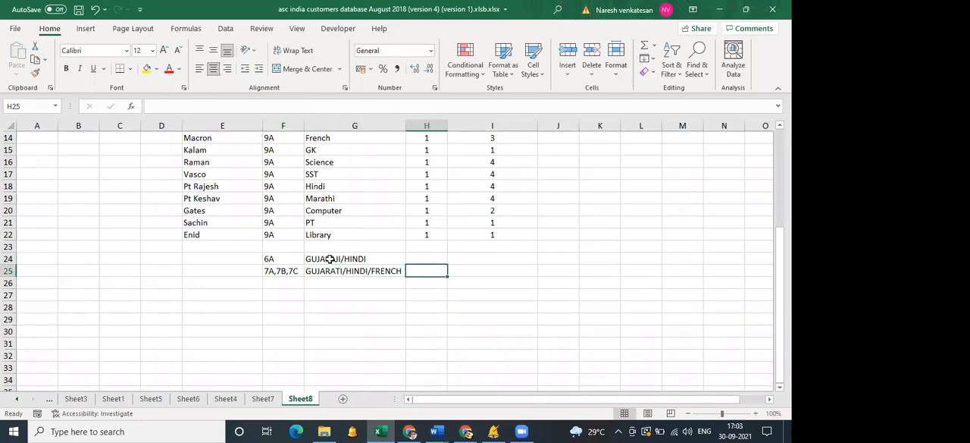
# Enter the two teachers' names, separated by a comma, for the 6A lesson in cell E24.
pyautogui.click(250, 260)
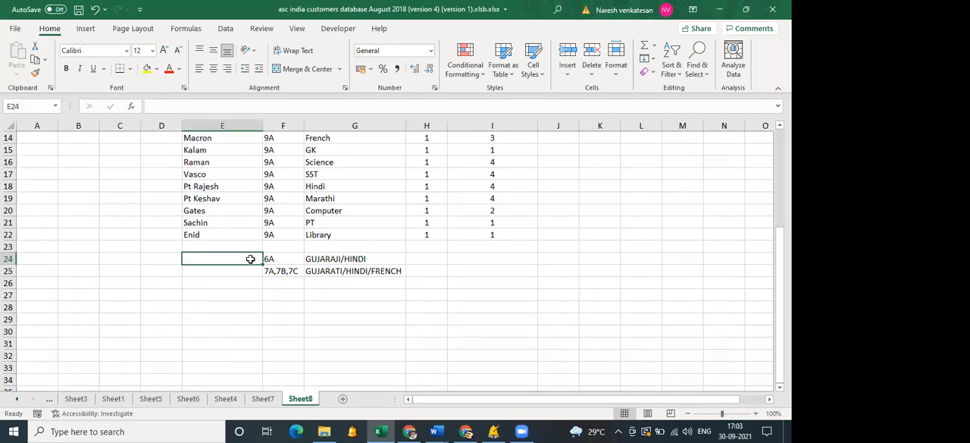
pyautogui.write('MODI')
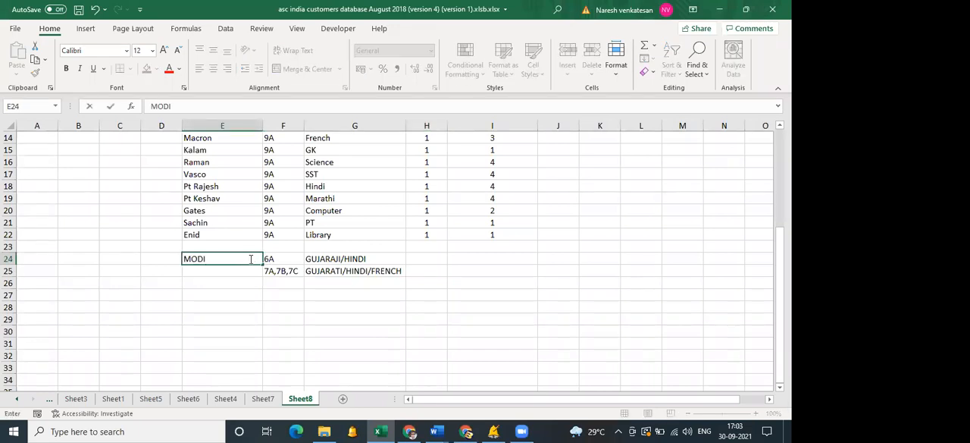
pyautogui.write(',')
pyautogui.write('A')
pyautogui.press('BackSpace')
pyautogui.write('RANJIT')
pyautogui.press('Tab')
# Copy the 6A teachers' names into E25 and append a third teacher's name after a comma.
pyautogui.click(229, 259)
pyautogui.hotkey('ctrl', 'c')
pyautogui.click(228, 274)
pyautogui.hotkey('ctrl', 'v')
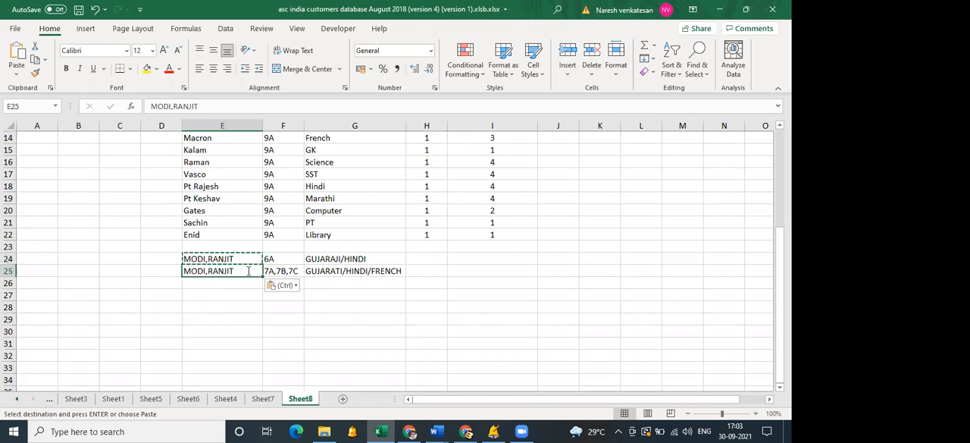
pyautogui.doubleClick(248, 271)
pyautogui.write(',VIDYA')
pyautogui.press('Tab')
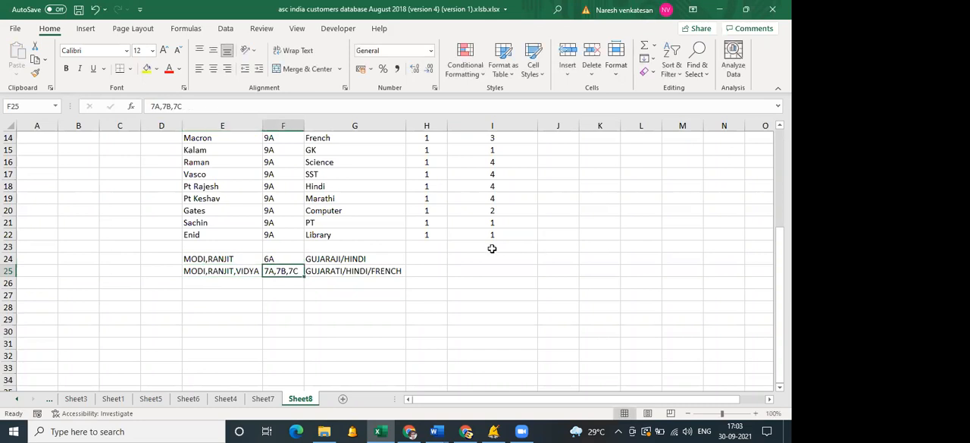
# Enter length 1 and total periods 1 for the 6A row, and length 1 and total periods 3 for the 7A,7B,7C row.
pyautogui.click(426, 259)
pyautogui.write('1')
pyautogui.press('Tab')
pyautogui.write('1')
pyautogui.press('Return')
pyautogui.write('1')
pyautogui.press('Tab')
pyautogui.write('3')
pyautogui.press('Tab')
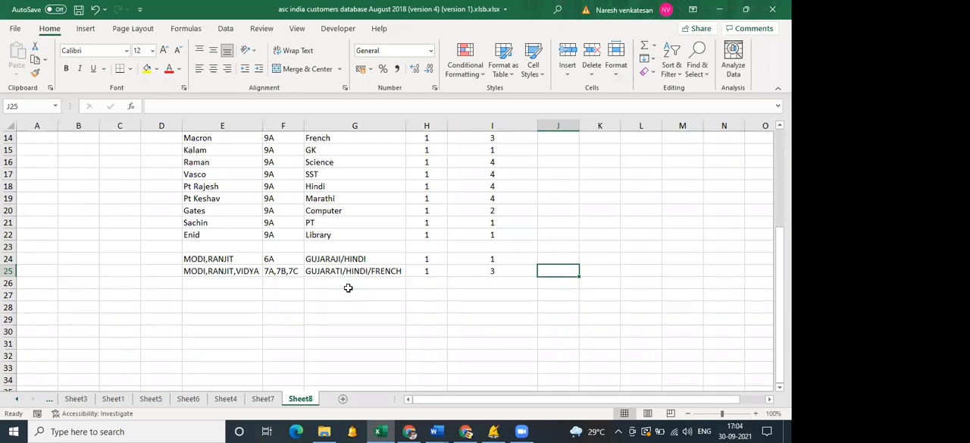
# Review the 7A,7B,7C lesson row and copy all lesson data in E6:I25, without the header row.
pyautogui.click(247, 270)
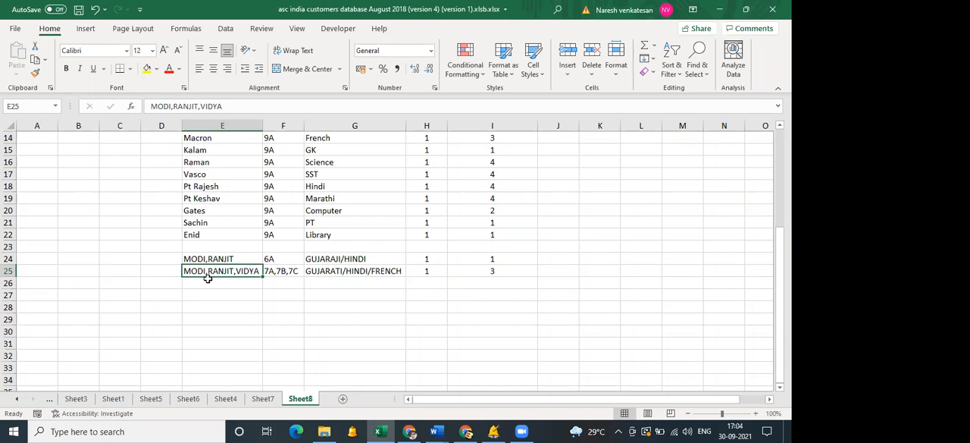
pyautogui.click(280, 271)
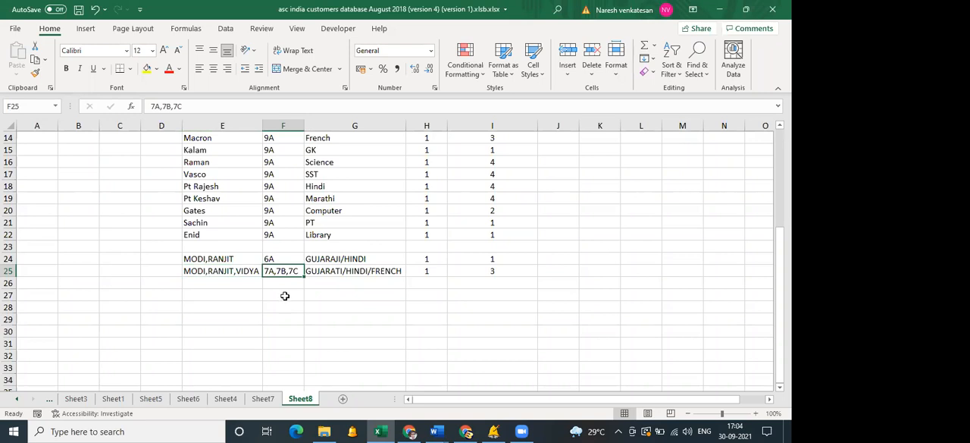
pyautogui.scroll(2, 417, 333)
pyautogui.scroll(-2, 455, 304)
pyautogui.moveTo(492, 273); pyautogui.dragTo(206, 197)
pyautogui.hotkey('ctrl', 'c')
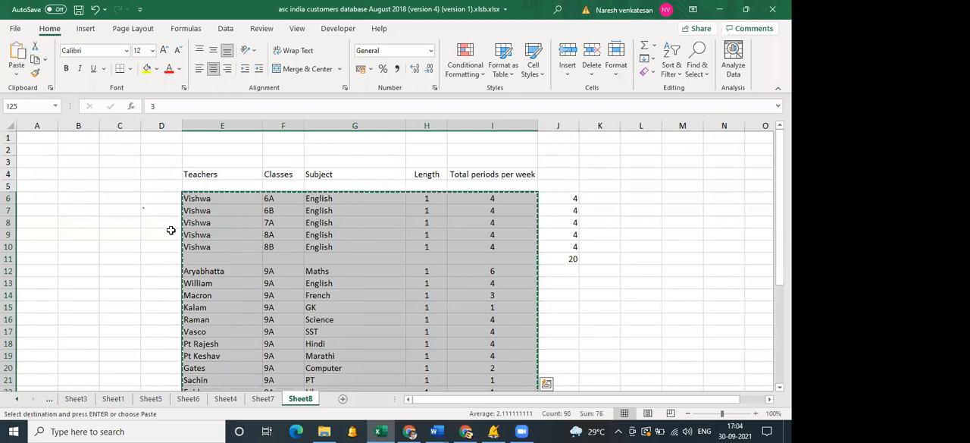
# Switch to aSc Timetables, close the Subjects dialog, and close document4 without saving its changes.
pyautogui.click(493, 431)
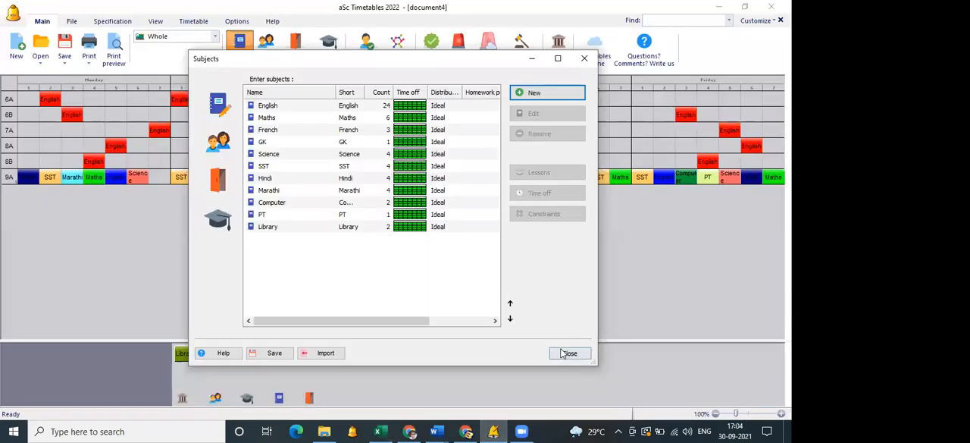
pyautogui.click(569, 353)
pyautogui.click(780, 20)
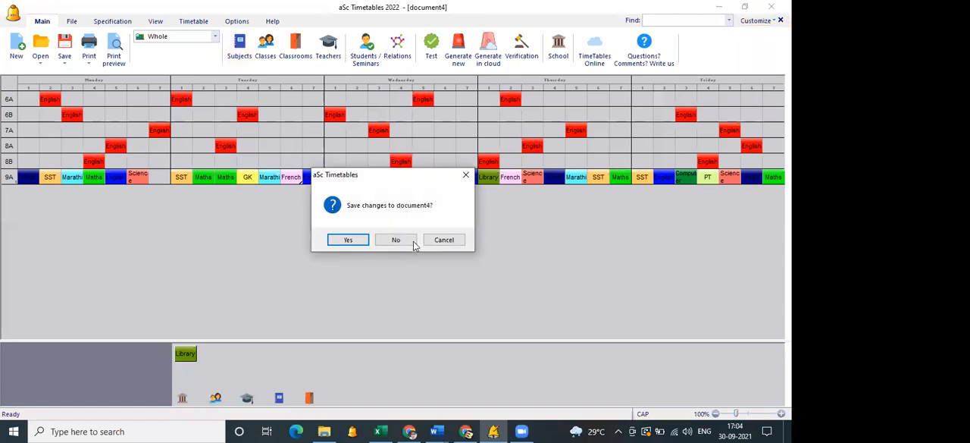
pyautogui.click(413, 241)
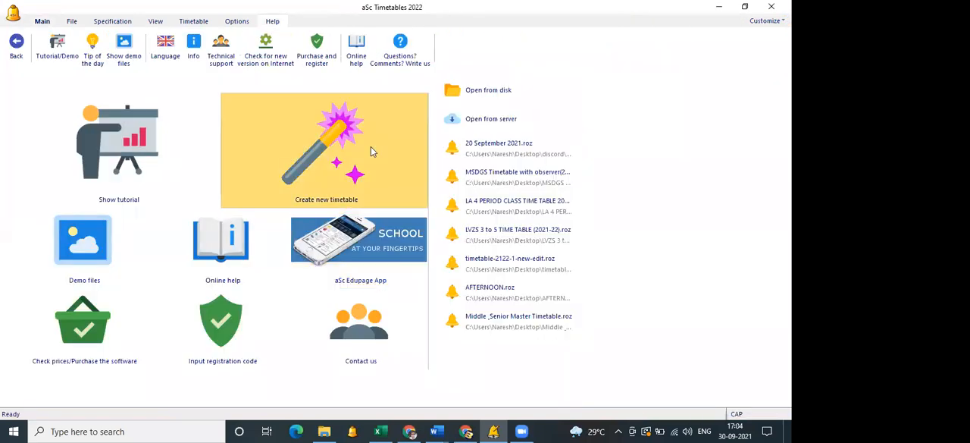
# Create a new timetable with the school name TEST and advance the wizard to the subjects step.
pyautogui.click(371, 148)
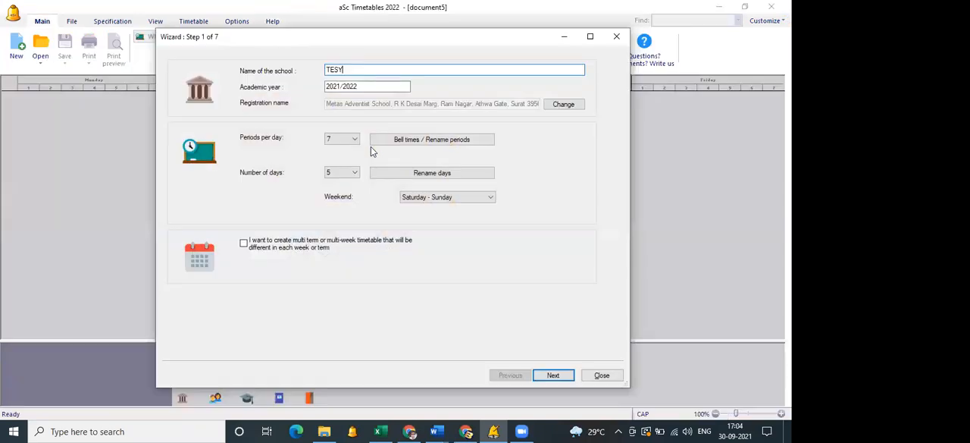
pyautogui.press('BackSpace')
pyautogui.write('T')
pyautogui.press('Return')
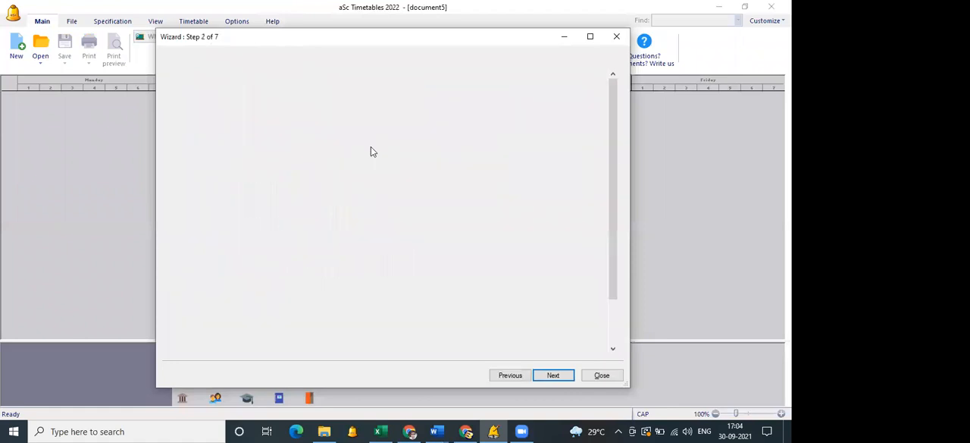
pyautogui.press('Return')
# Open the clipboard import and choose Lessons as the data to import.
pyautogui.click(287, 375)
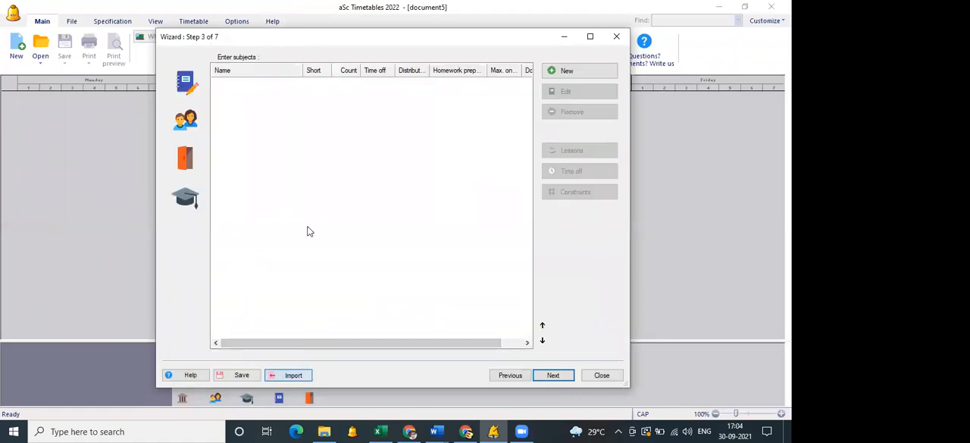
pyautogui.click(395, 91)
pyautogui.click(382, 138)
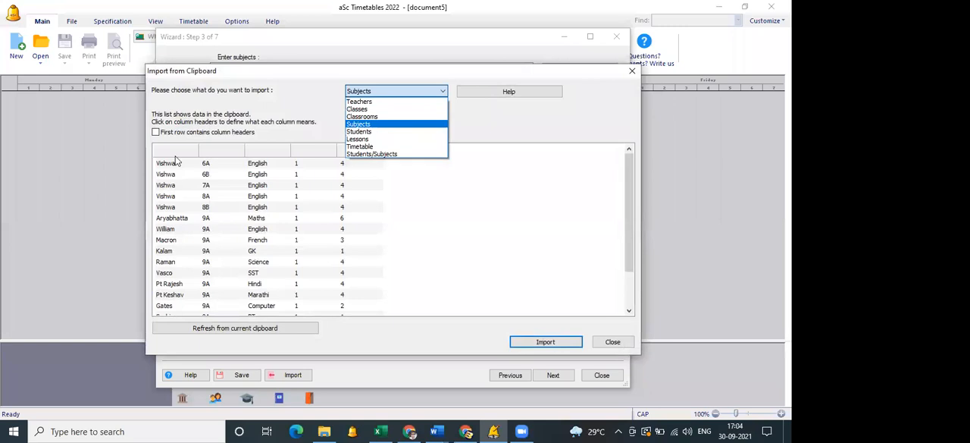
# Assign the import columns in order as Teachers, Class, Subject, Length and Total periods per week.
pyautogui.click(174, 155)
pyautogui.click(211, 262)
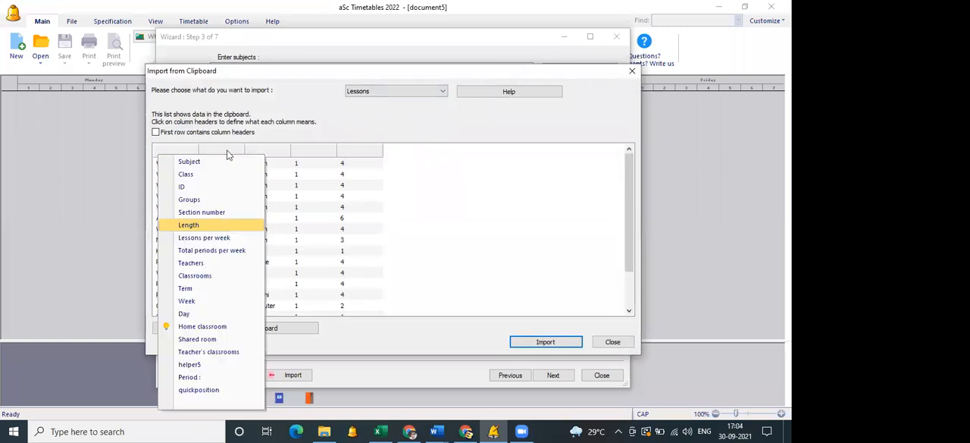
pyautogui.click(229, 149)
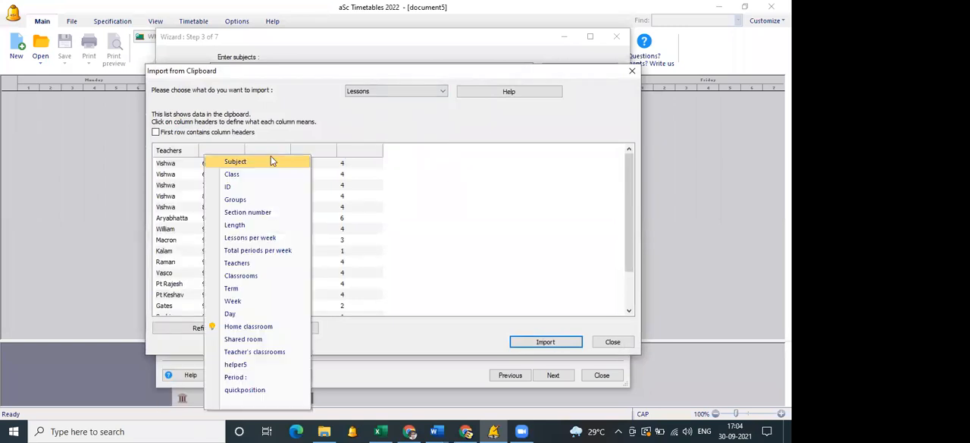
pyautogui.click(232, 174)
pyautogui.click(270, 153)
pyautogui.click(281, 162)
pyautogui.click(314, 150)
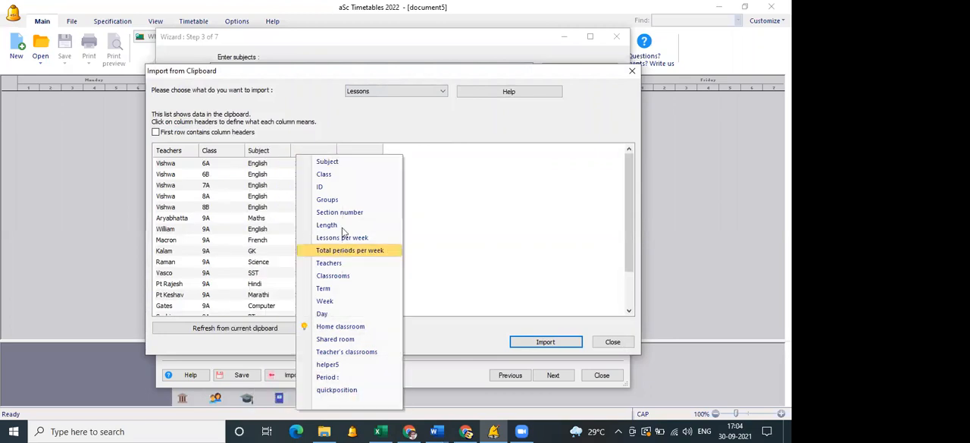
pyautogui.click(333, 226)
pyautogui.click(361, 151)
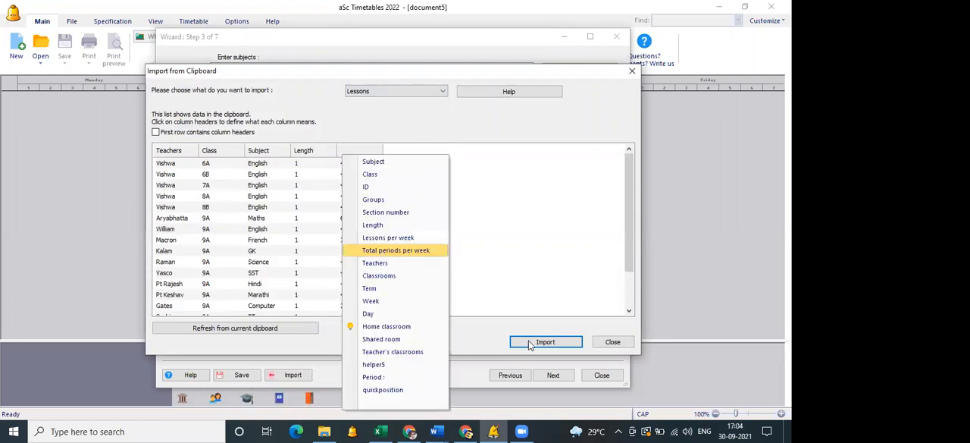
pyautogui.click(396, 250)
# Import the mapped lessons and accept the synchronization that adds the teachers, classes and subjects.
pyautogui.click(530, 342)
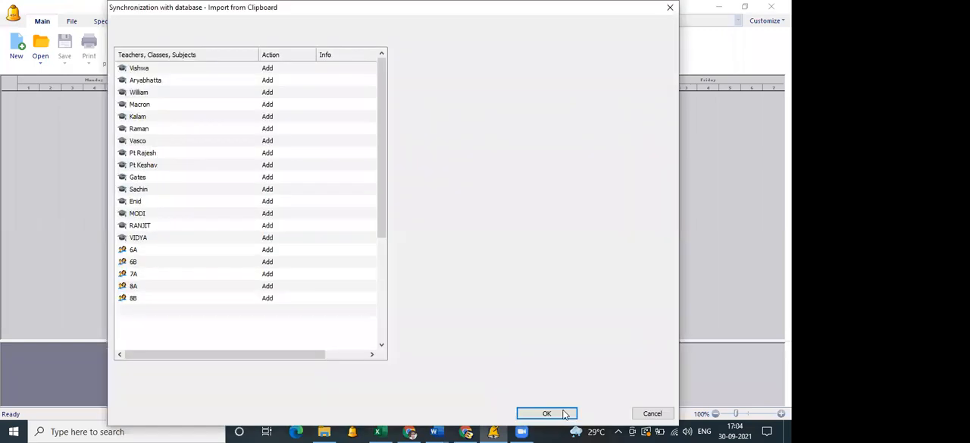
pyautogui.click(564, 415)
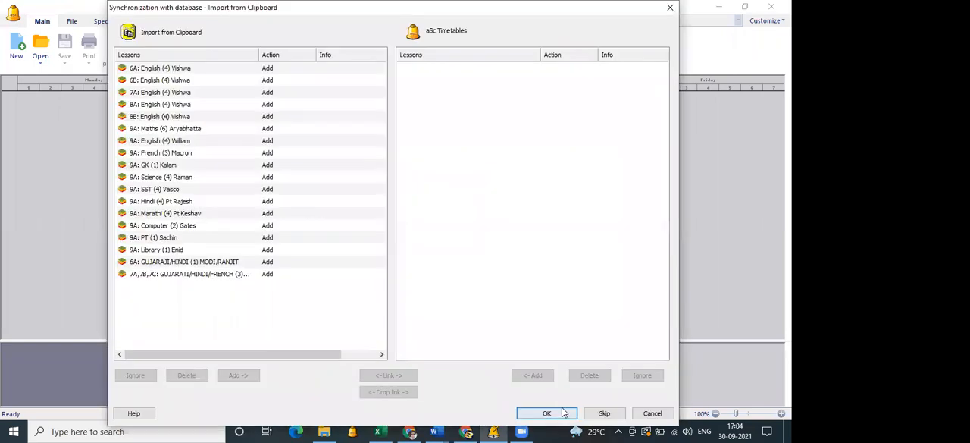
pyautogui.click(563, 410)
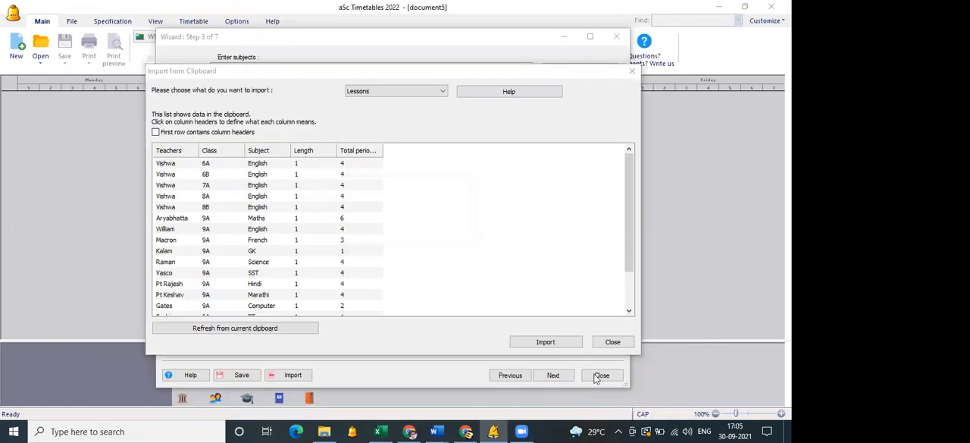
# Close the wizard and generate a new timetable from the imported lessons.
pyautogui.click(596, 378)
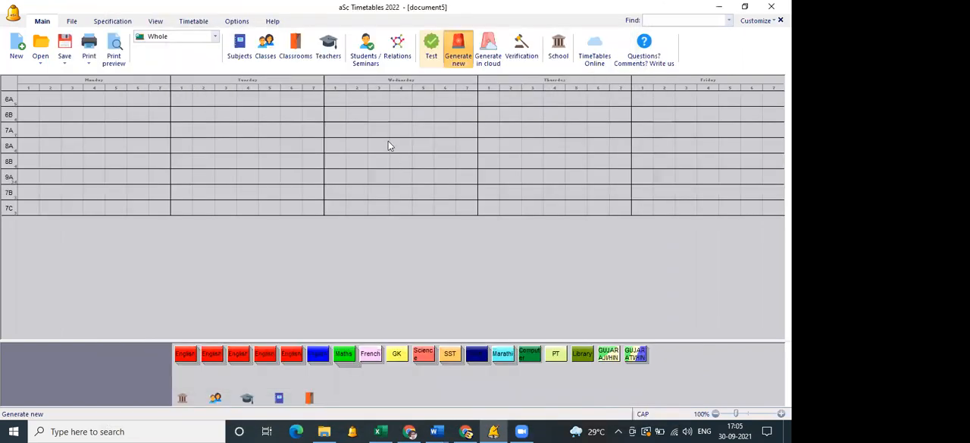
pyautogui.click(386, 140)
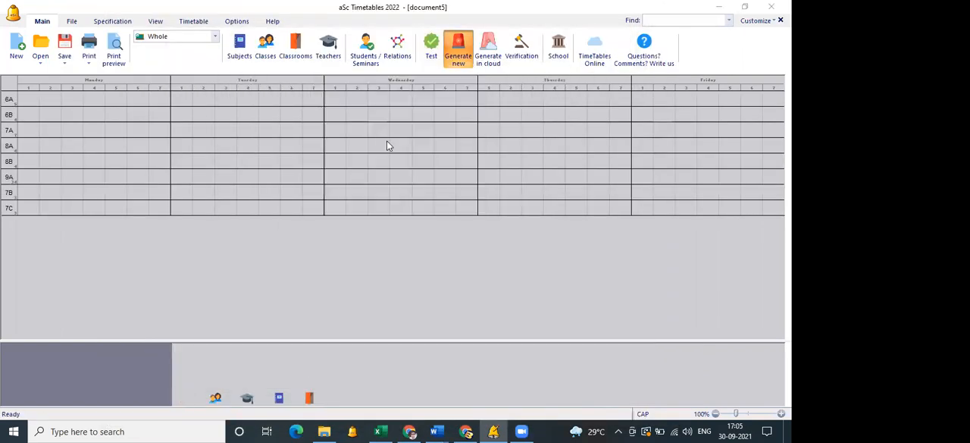
pyautogui.click(471, 254)
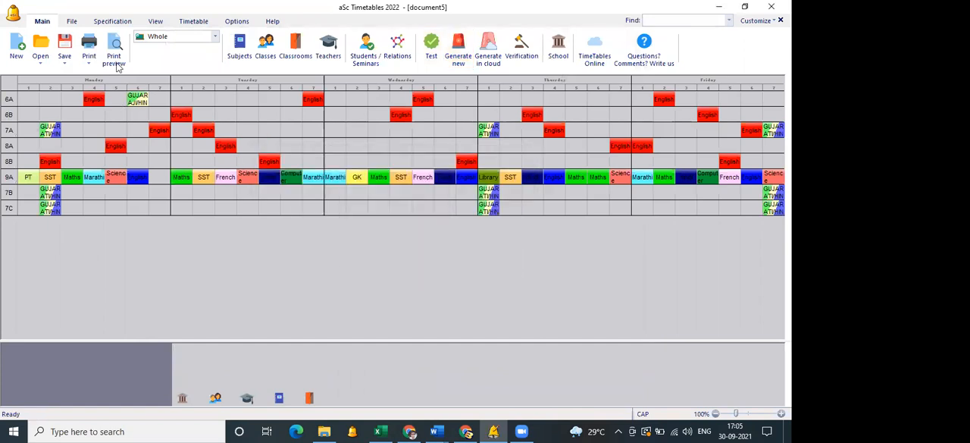
# Preview the timetable for each class, paging from class 6A through to 8A.
pyautogui.click(113, 59)
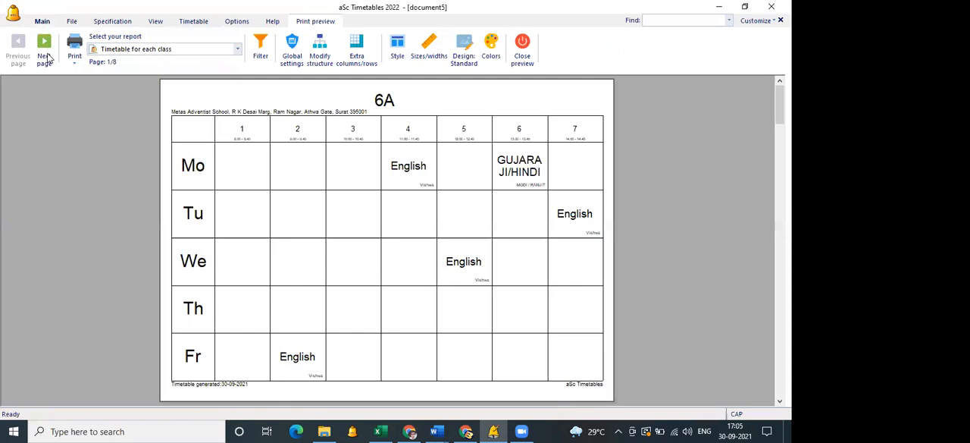
pyautogui.click(47, 58)
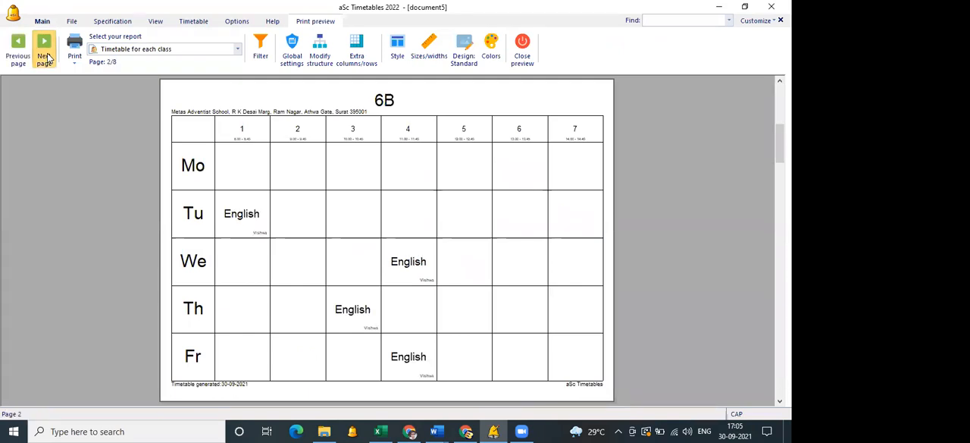
pyautogui.click(47, 57)
pyautogui.click(47, 58)
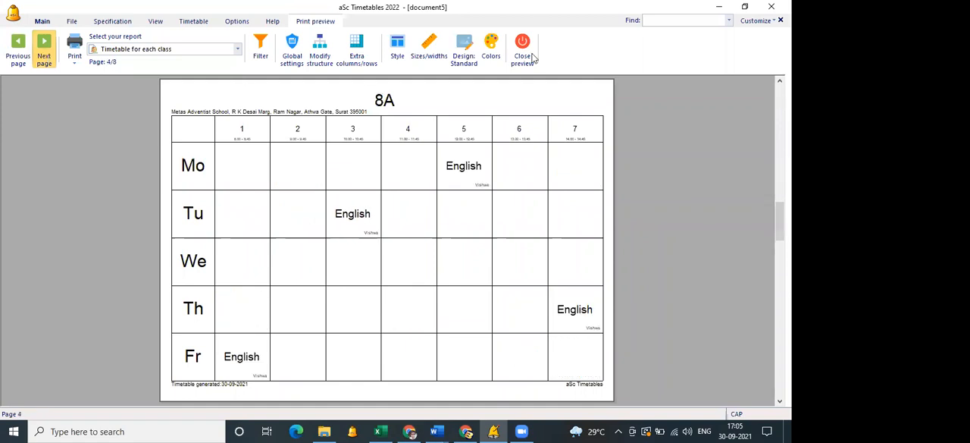
# Switch to Excel to check the combined-class and group lesson rows, and return to aSc Timetables.
pyautogui.click(388, 427)
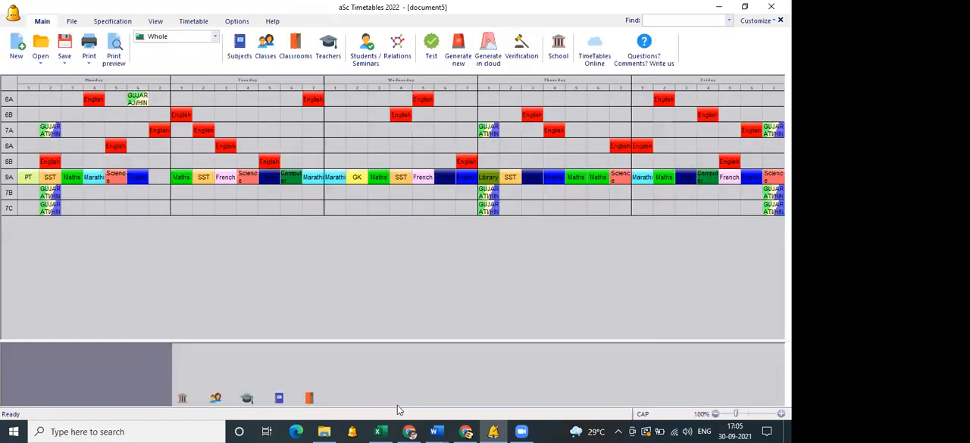
pyautogui.scroll(-7, 338, 306)
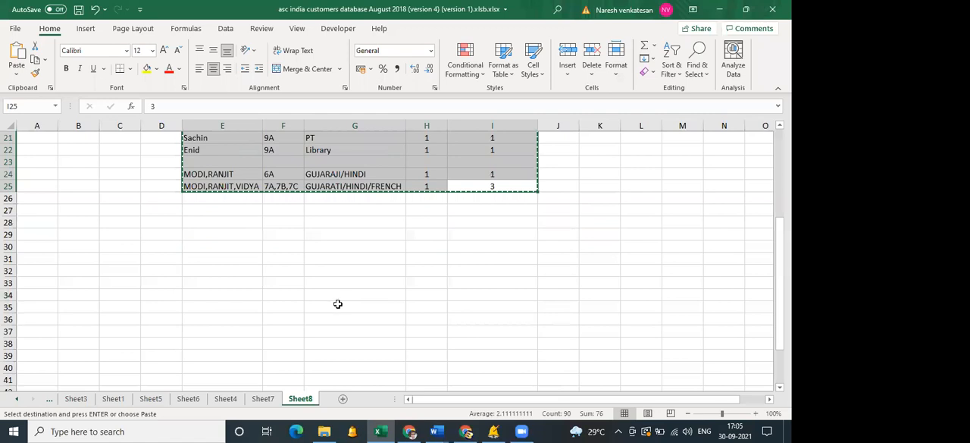
pyautogui.scroll(3, 340, 309)
pyautogui.hotkey('alt', 'Tab')
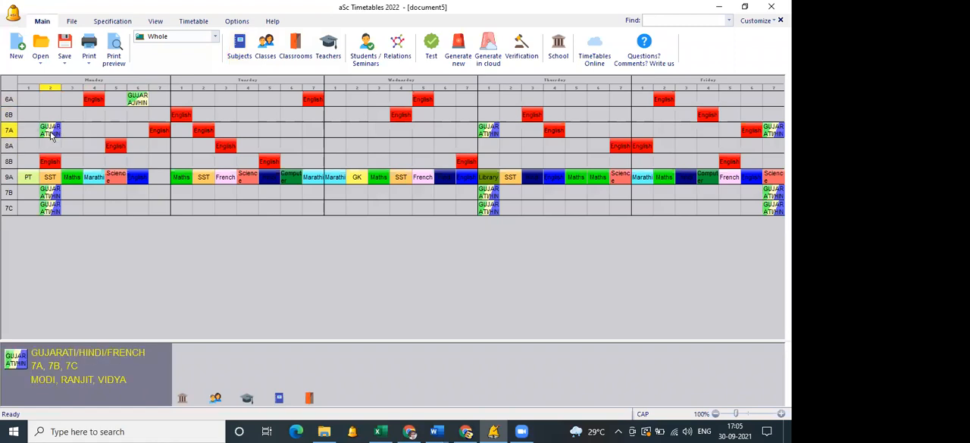
# Sort the classes by name so that 7A, 7B and 7C are listed together, and close the class list.
pyautogui.click(266, 47)
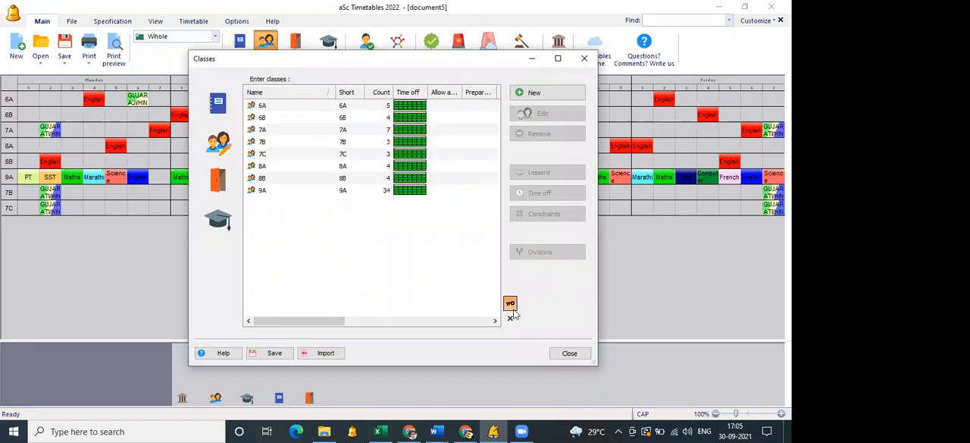
pyautogui.click(570, 355)
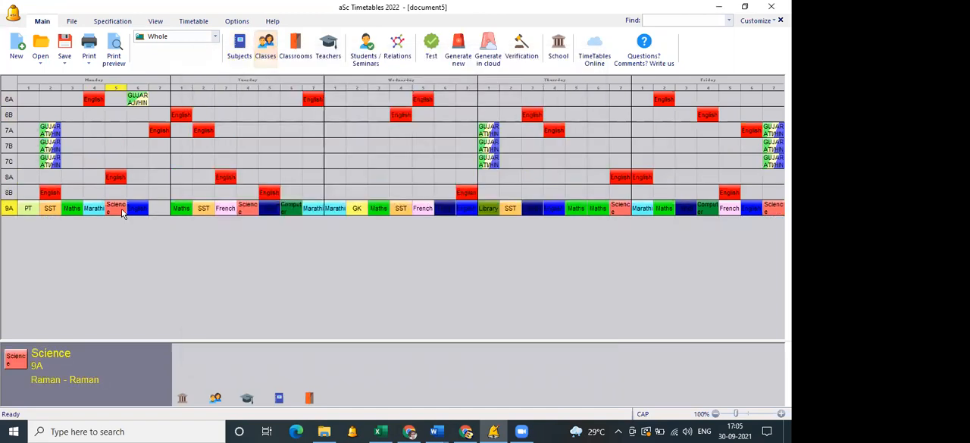
# Review the printed class timetables up to 7C, examining the shared Gujarati/Hindi/French lesson in 7A, 7B and 7C.
pyautogui.click(116, 53)
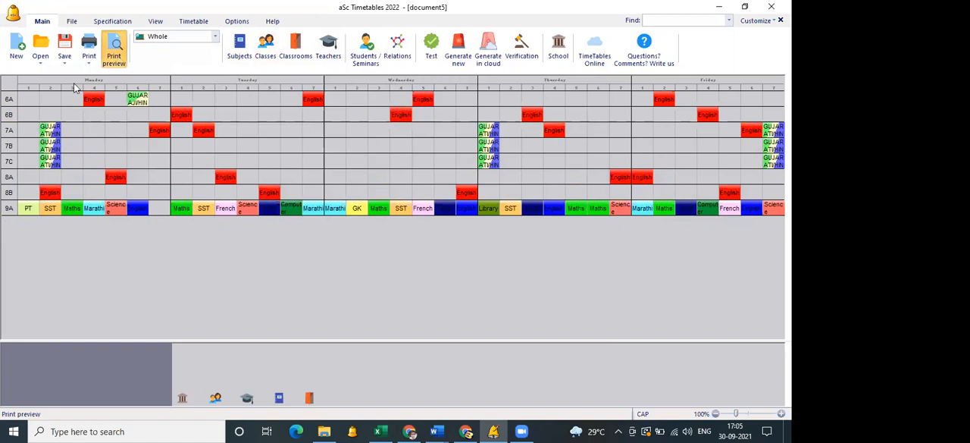
pyautogui.click(47, 54)
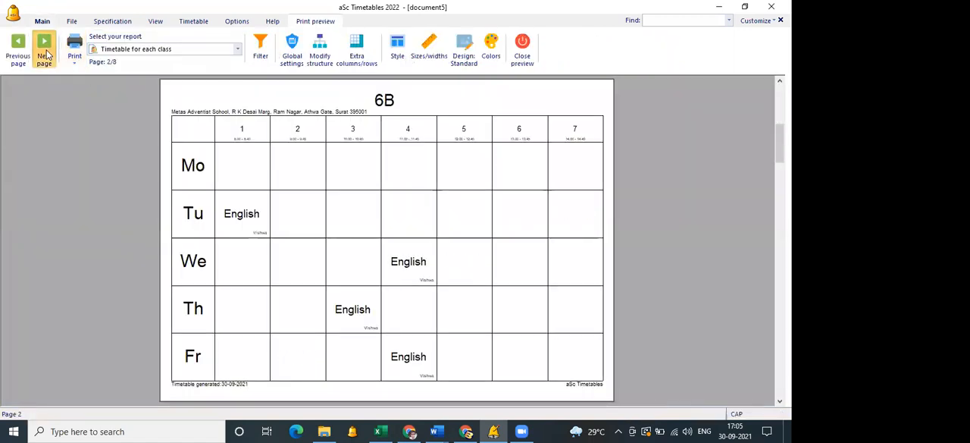
pyautogui.click(47, 55)
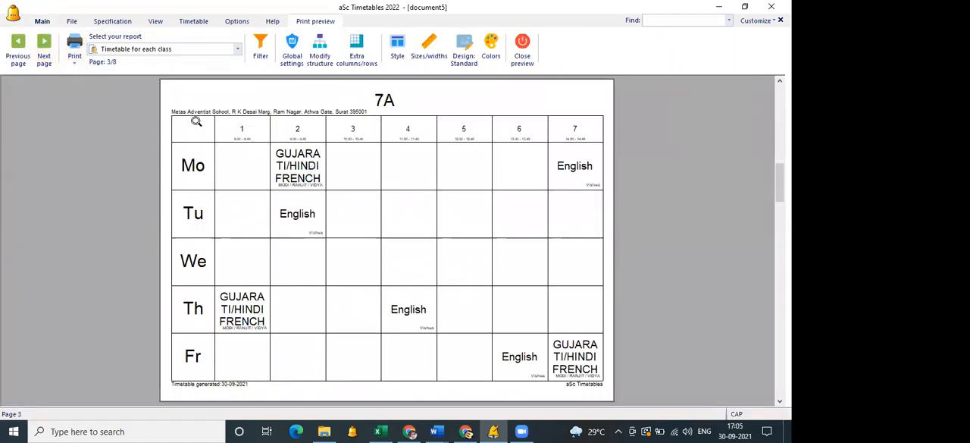
pyautogui.click(42, 58)
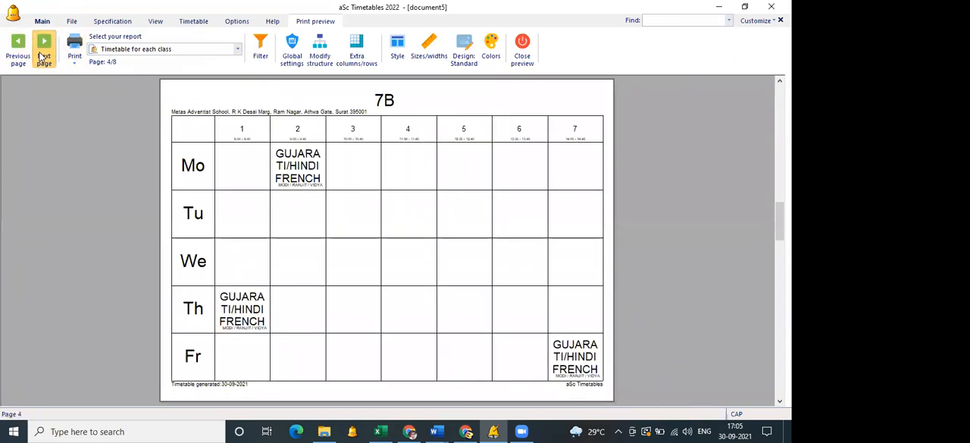
pyautogui.click(42, 57)
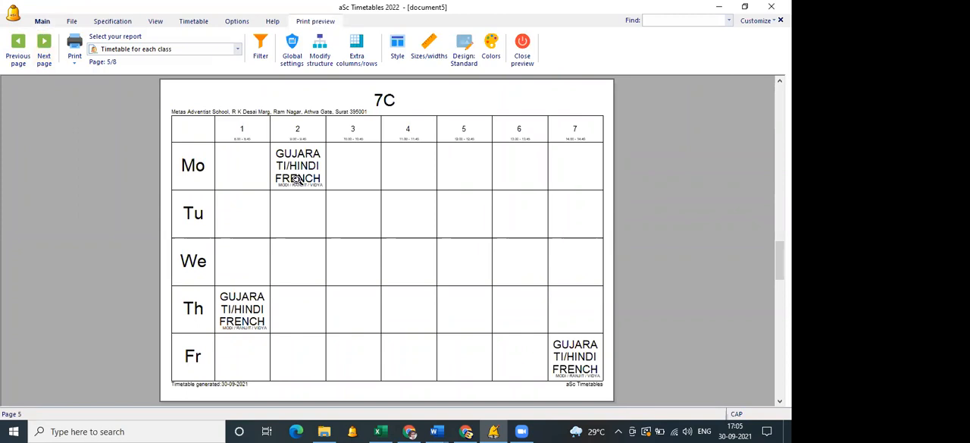
pyautogui.click(298, 184)
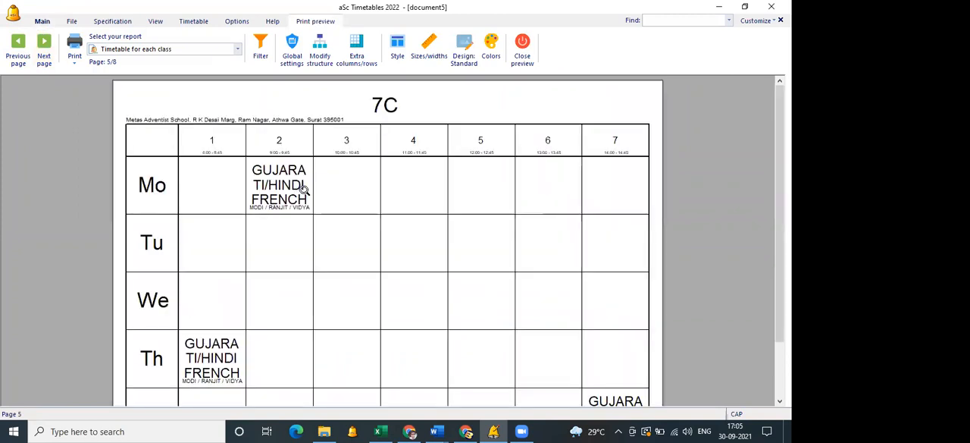
pyautogui.click(305, 191)
pyautogui.click(272, 197)
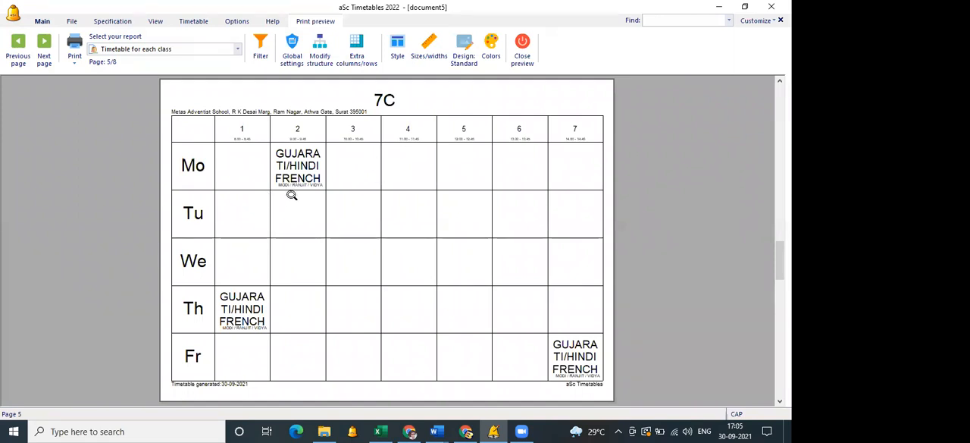
# Display the timetable for each teacher and page through to the three teachers sharing the 7A/7B/7C language lessons.
pyautogui.click(236, 49)
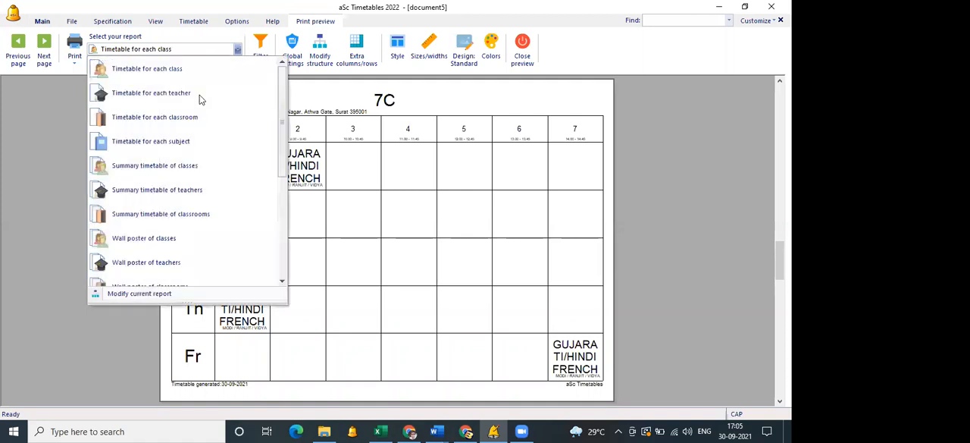
pyautogui.click(199, 93)
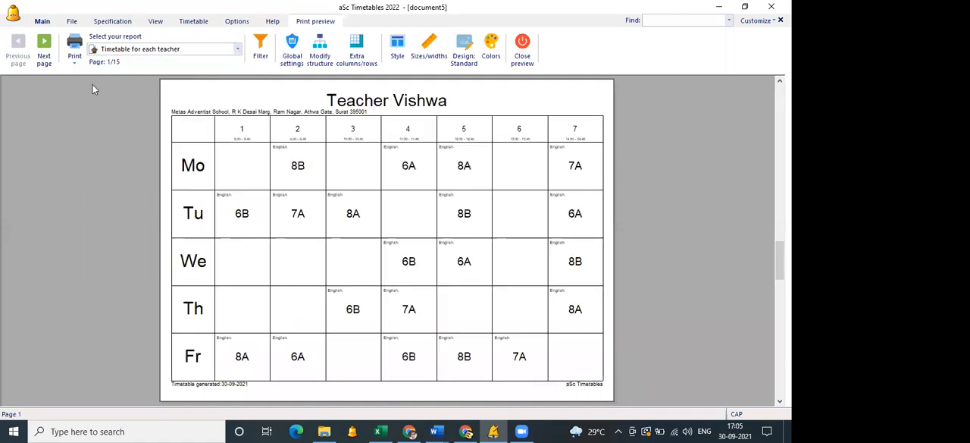
pyautogui.click(44, 59)
pyautogui.click(44, 59)
pyautogui.click(44, 60)
pyautogui.click(44, 59)
pyautogui.click(44, 59)
pyautogui.click(44, 59)
pyautogui.click(43, 59)
pyautogui.click(44, 59)
pyautogui.click(44, 59)
pyautogui.click(44, 59)
pyautogui.click(44, 59)
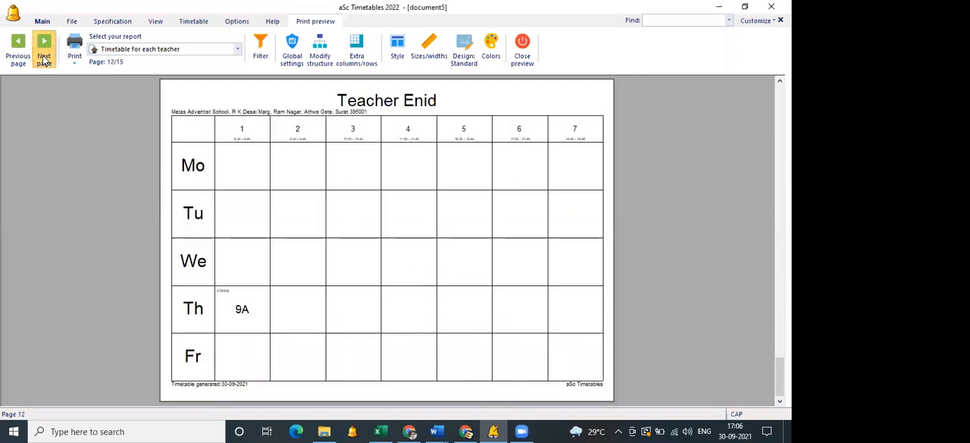
pyautogui.click(44, 59)
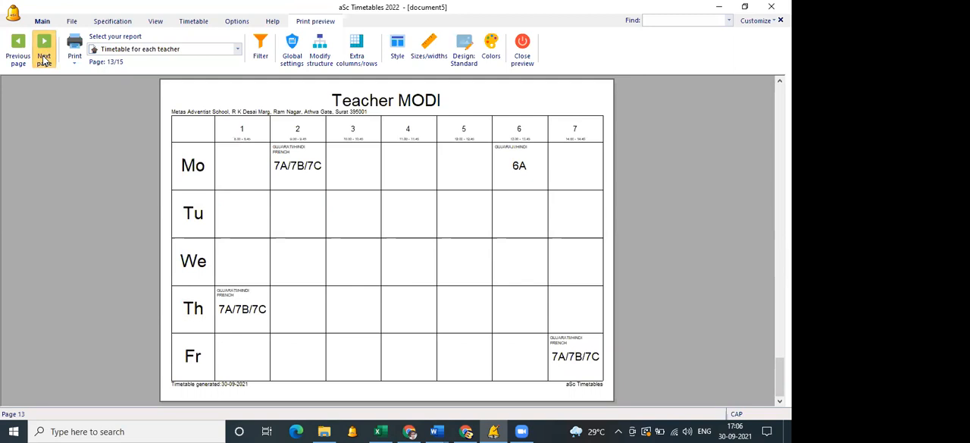
pyautogui.click(44, 59)
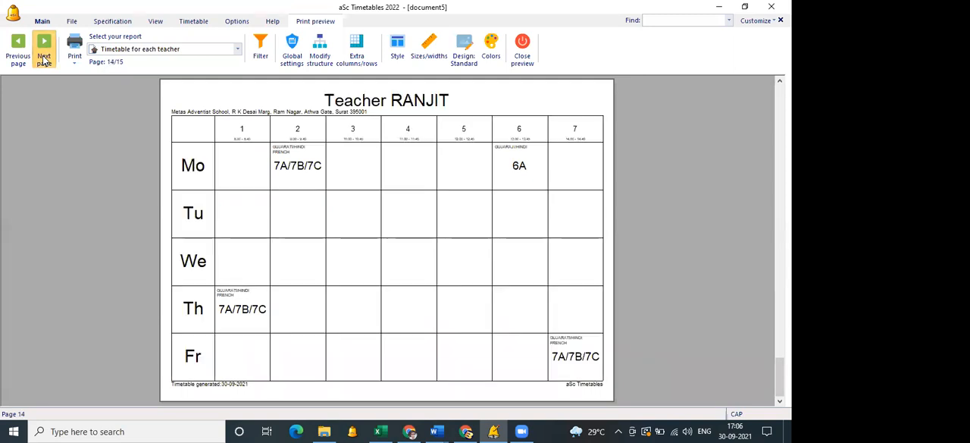
pyautogui.click(44, 59)
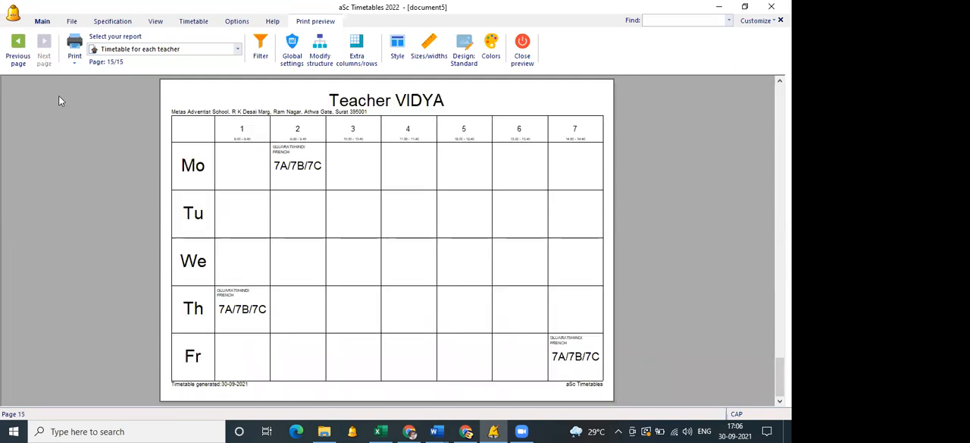
pyautogui.click(20, 55)
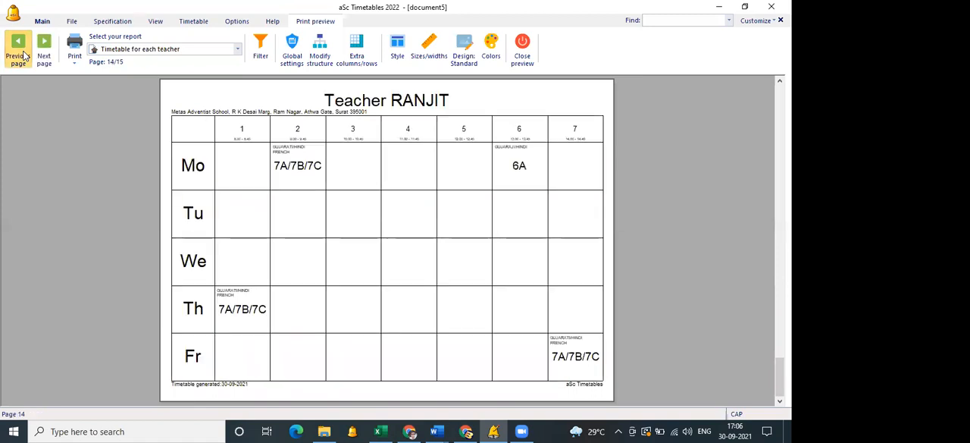
pyautogui.click(20, 54)
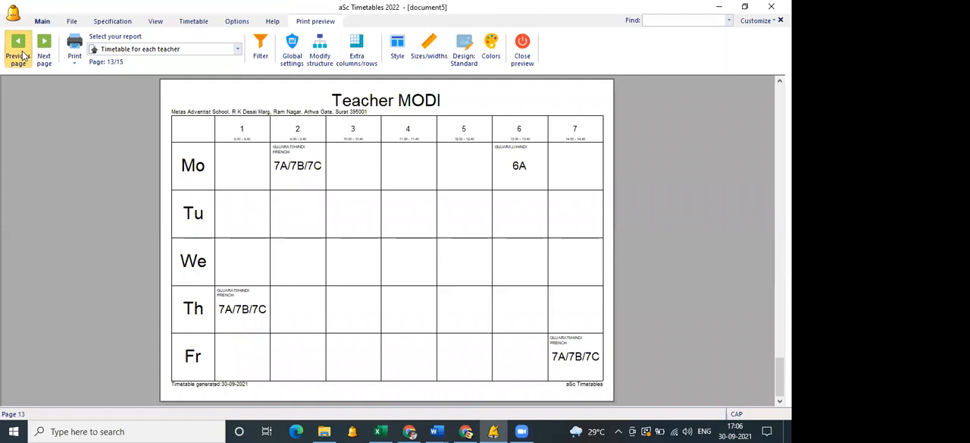
# Close the teacher report, preview class 6A's timetable, and return to the main timetable.
pyautogui.click(523, 59)
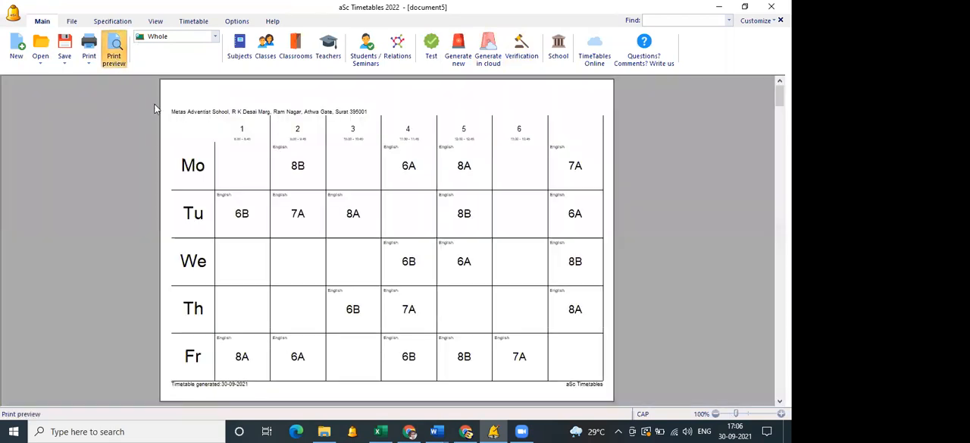
pyautogui.click(147, 69)
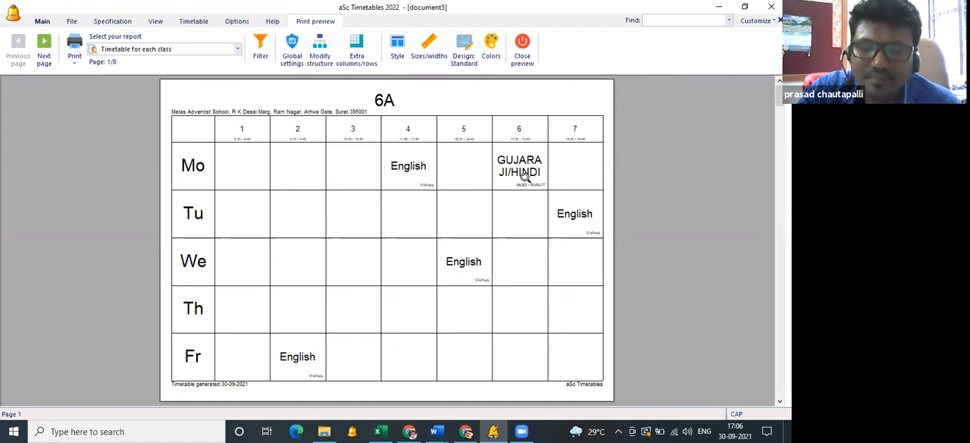
pyautogui.click(522, 46)
# Enable working with zero periods in the school's basic data settings.
pyautogui.click(561, 57)
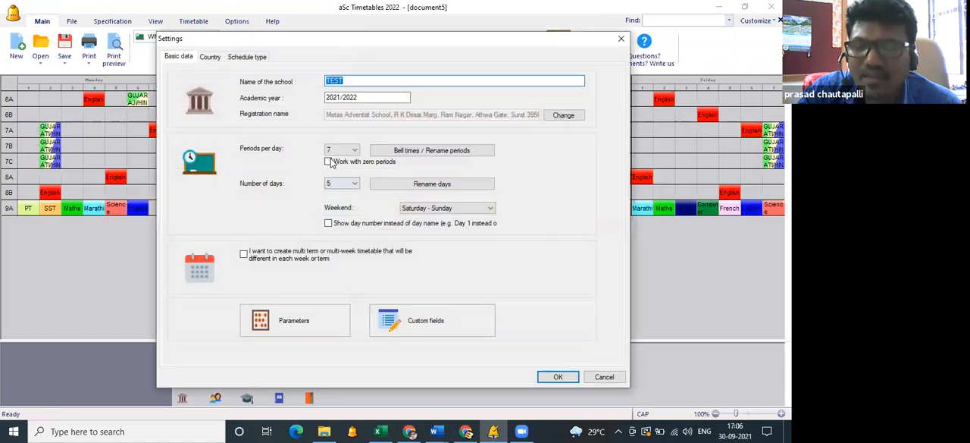
pyautogui.click(328, 163)
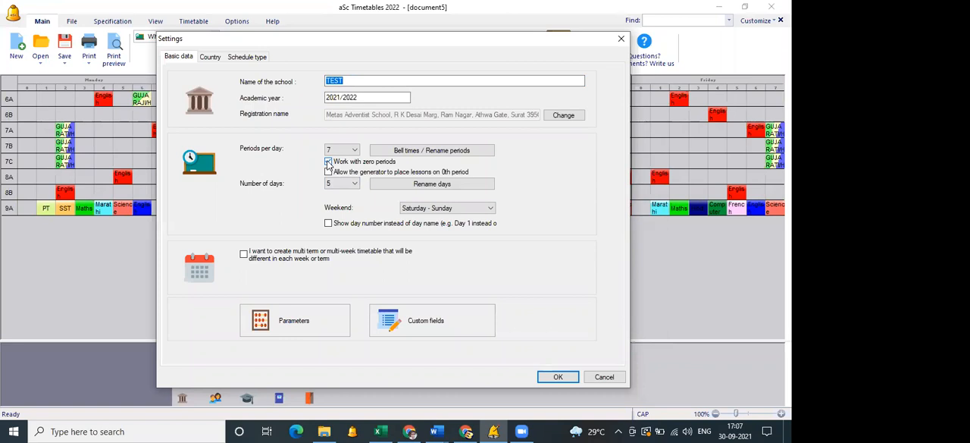
pyautogui.click(328, 162)
pyautogui.click(604, 377)
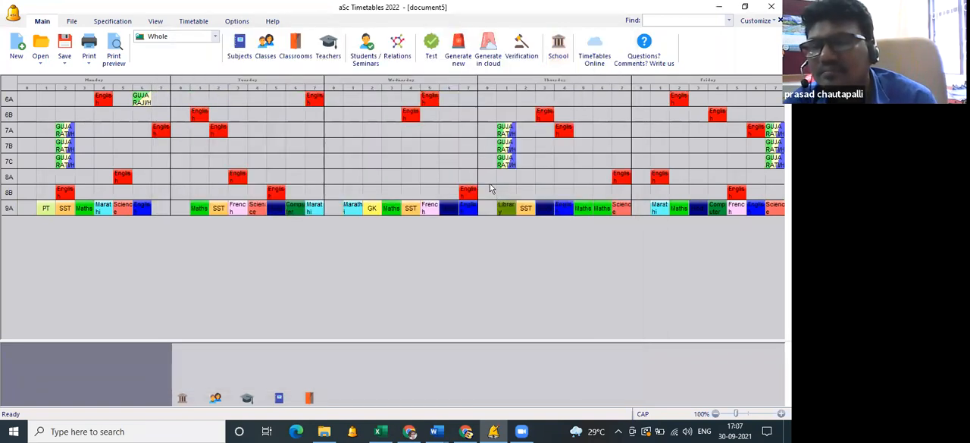
# Allow the generator to place lessons on the 0th period in the school settings, and check the class 6A print preview.
pyautogui.click(560, 62)
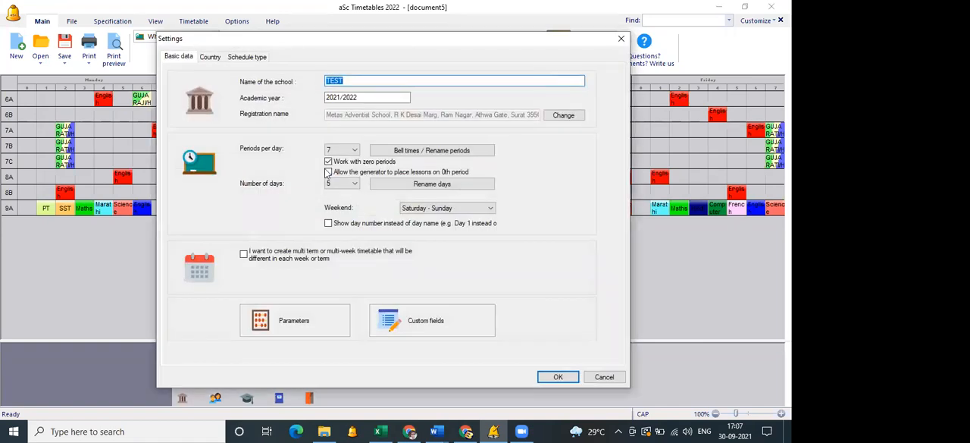
pyautogui.click(328, 162)
pyautogui.click(328, 163)
pyautogui.click(558, 377)
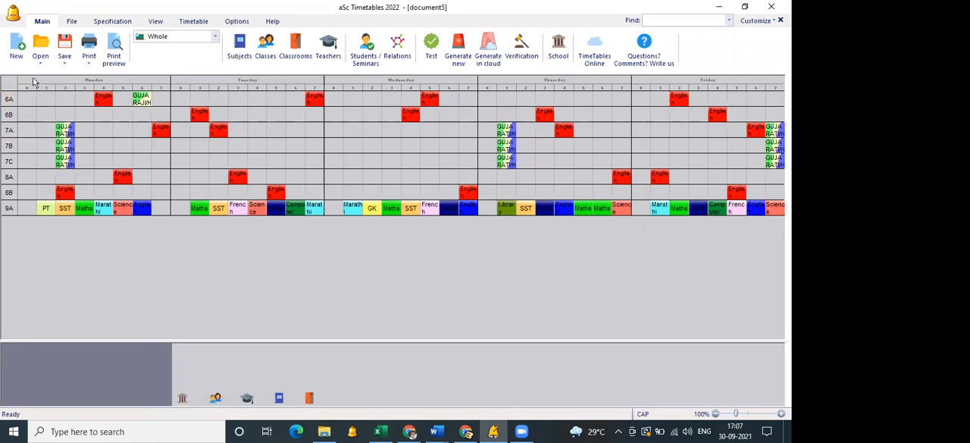
pyautogui.click(120, 55)
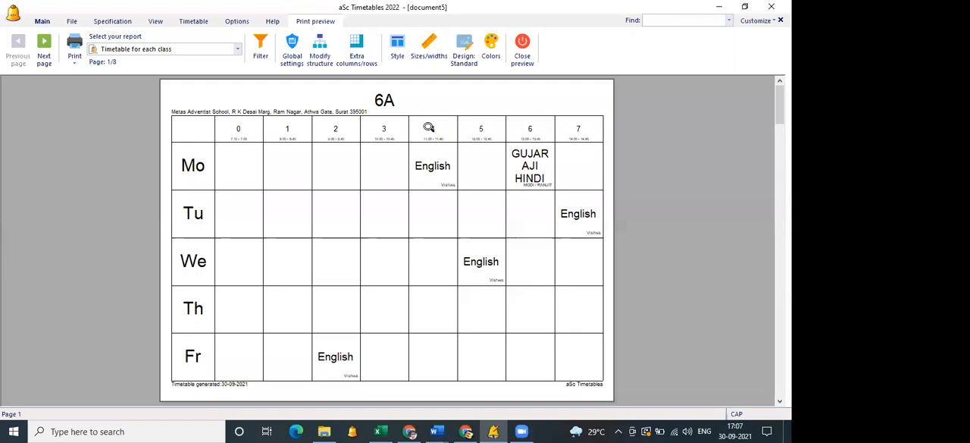
pyautogui.click(530, 64)
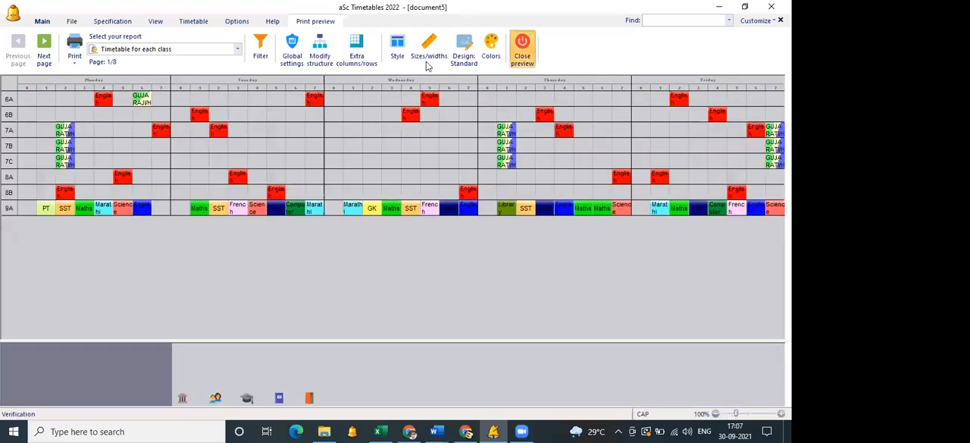
# Generate the whole timetable again at normal complexity with the zero period included.
pyautogui.click(457, 51)
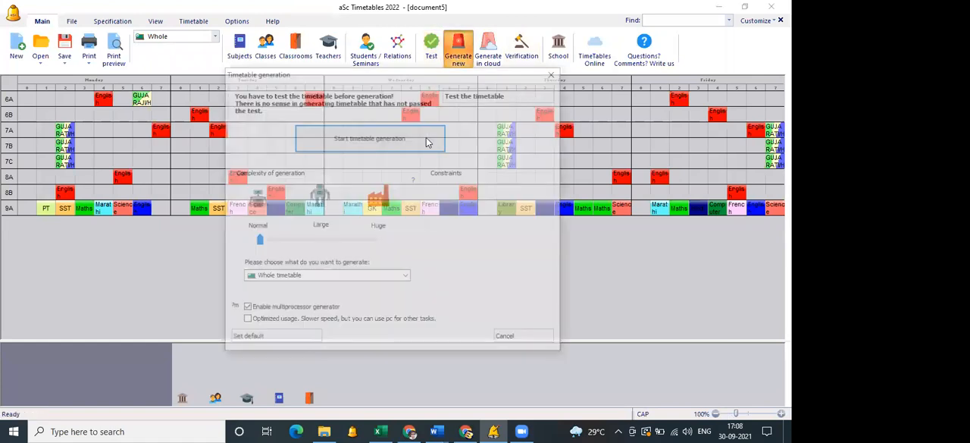
pyautogui.click(426, 141)
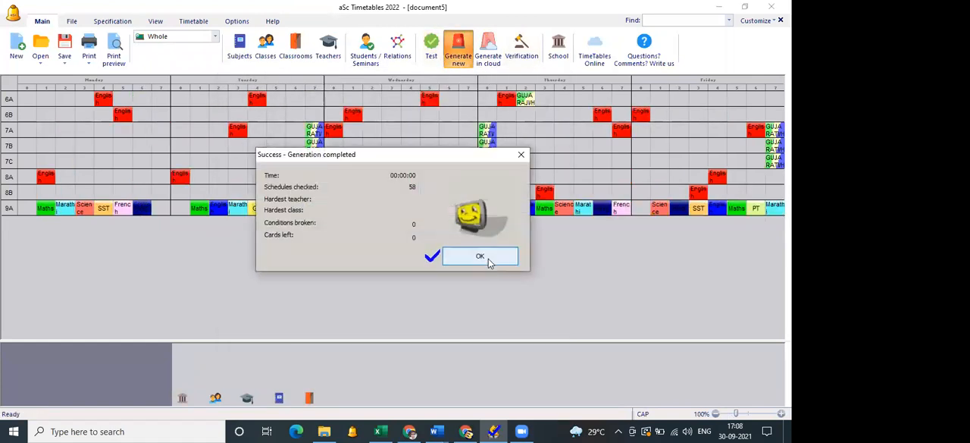
# Dismiss the generation summary and allow the generator to place lessons on the 0th period in the school settings.
pyautogui.click(489, 259)
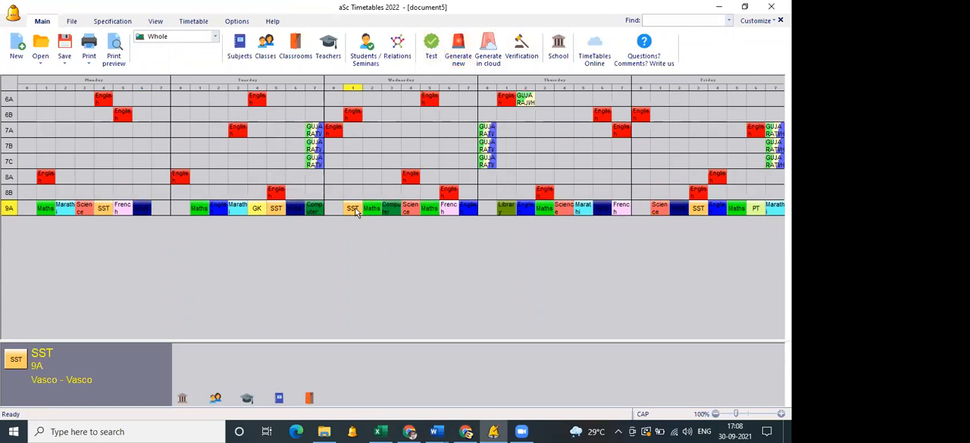
pyautogui.click(557, 58)
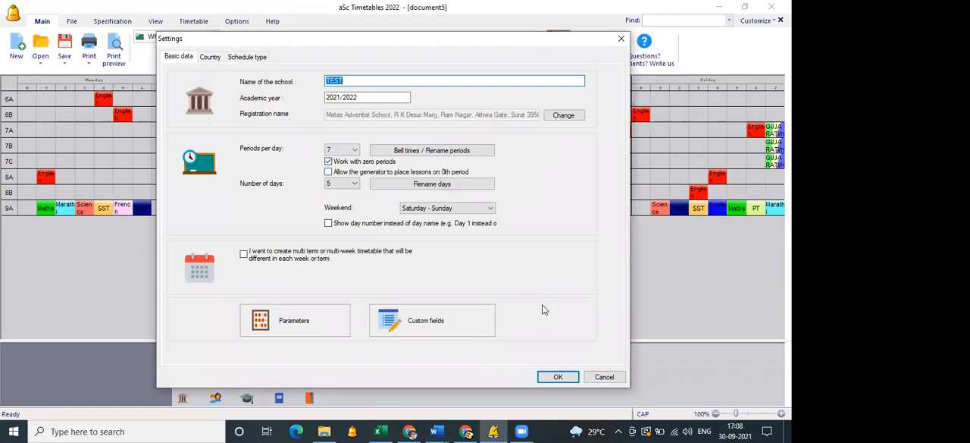
pyautogui.click(605, 377)
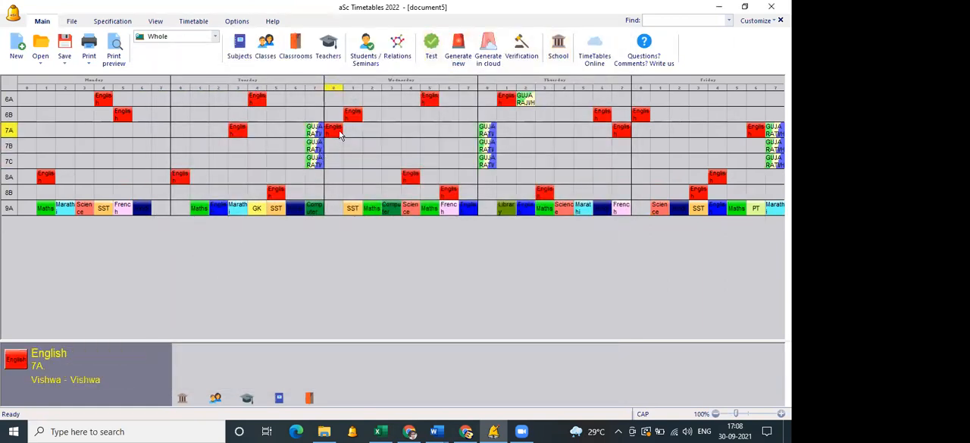
pyautogui.click(558, 58)
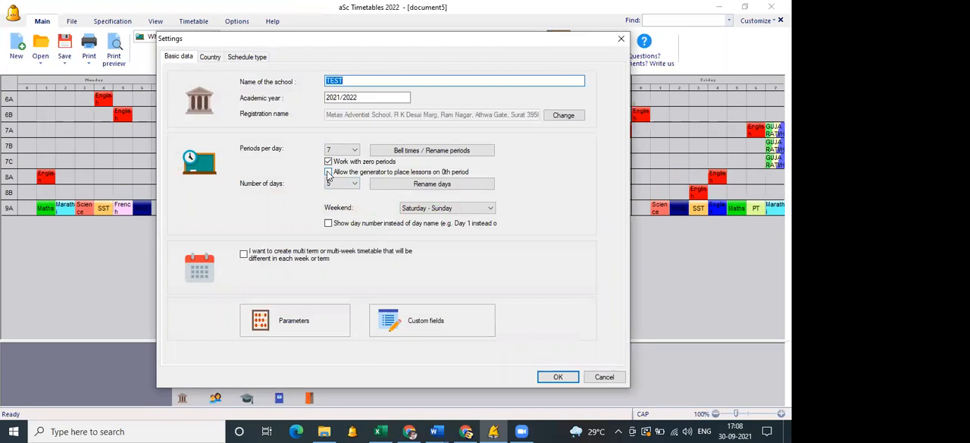
pyautogui.click(592, 375)
# Generate the whole timetable again at normal complexity with relaxation allowed, and recheck the zero-period options in the school settings.
pyautogui.click(459, 53)
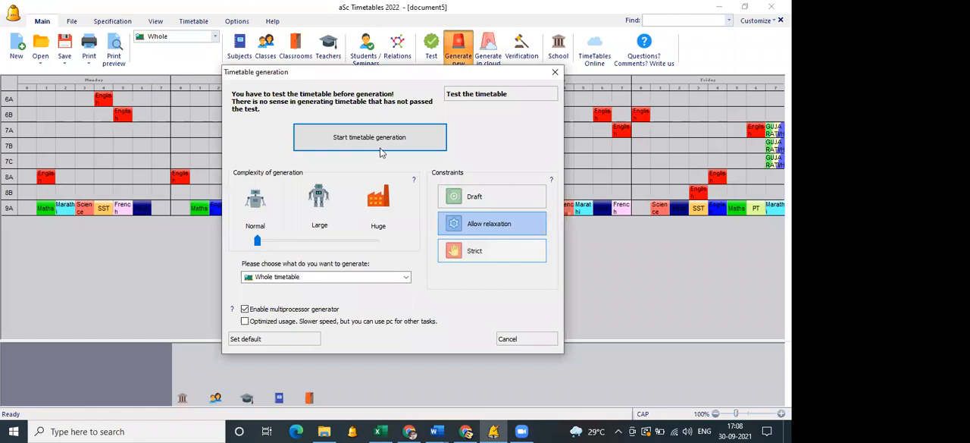
pyautogui.click(386, 136)
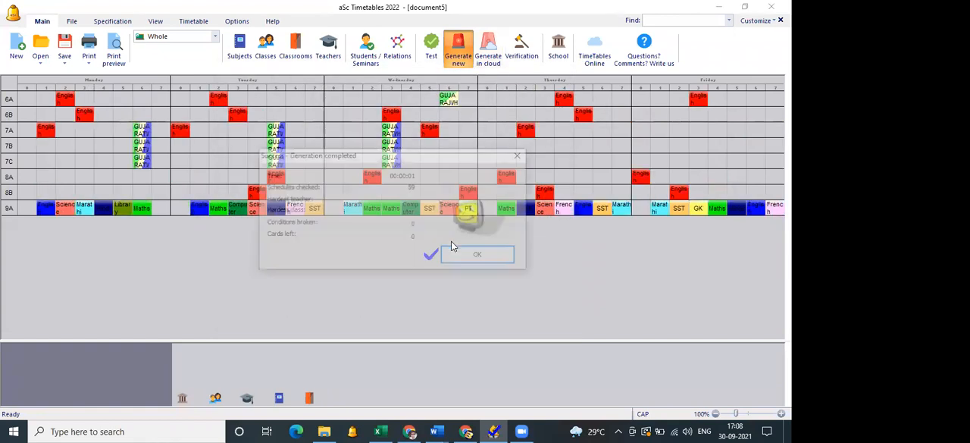
pyautogui.click(455, 255)
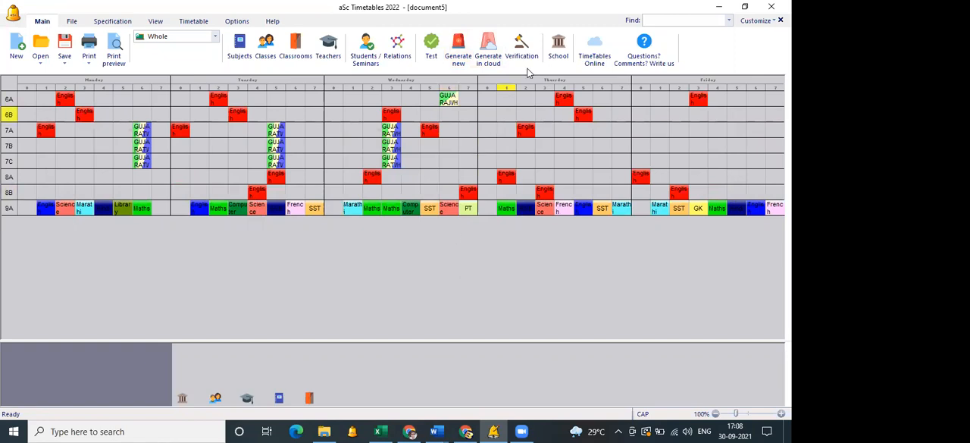
pyautogui.click(560, 61)
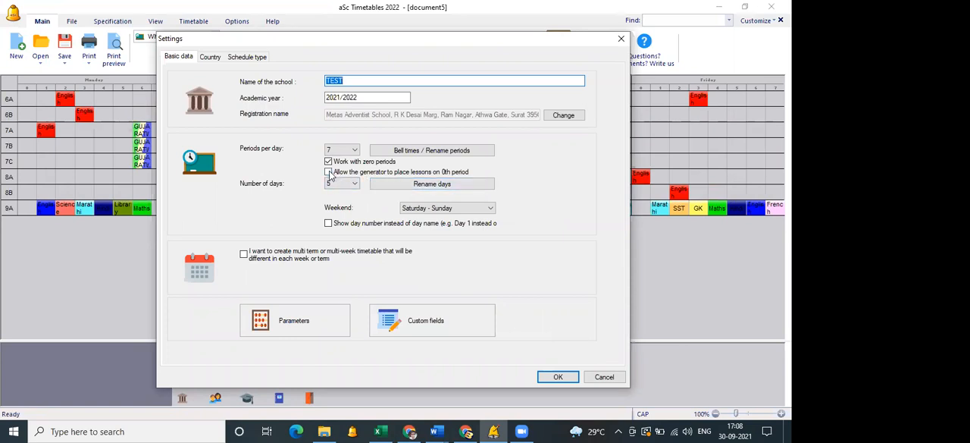
pyautogui.click(556, 378)
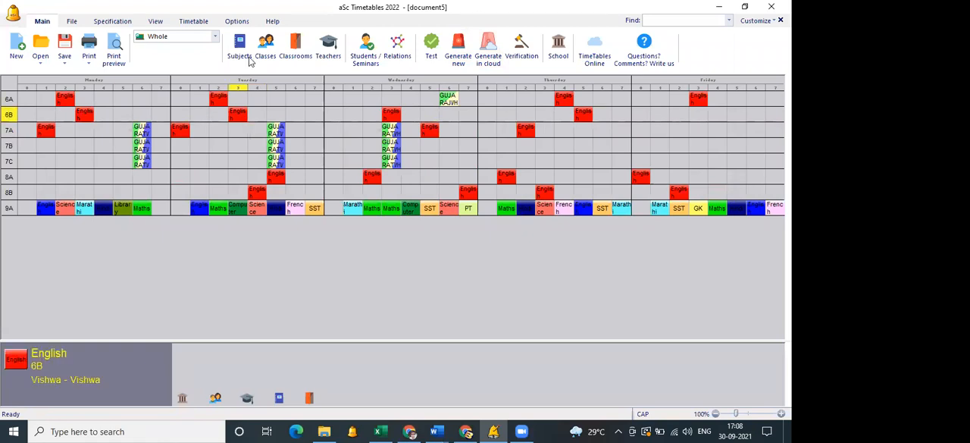
# Add a new subject titled ACTIVTY with the short name A.
pyautogui.click(530, 93)
pyautogui.write('ACT')
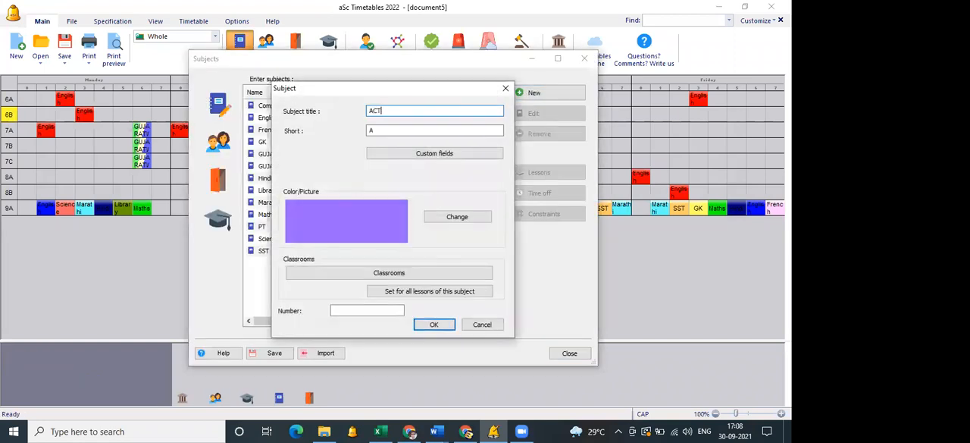
pyautogui.write('IVTY')
pyautogui.click(436, 327)
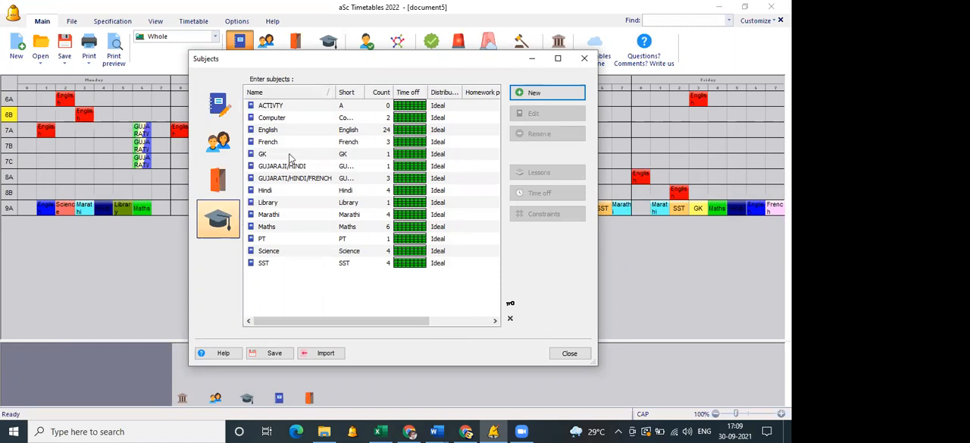
# Set the ACTIVTY subject's time off so that only period 0 is available from Monday to Friday and periods 1 to 7 are not available.
pyautogui.click(292, 107)
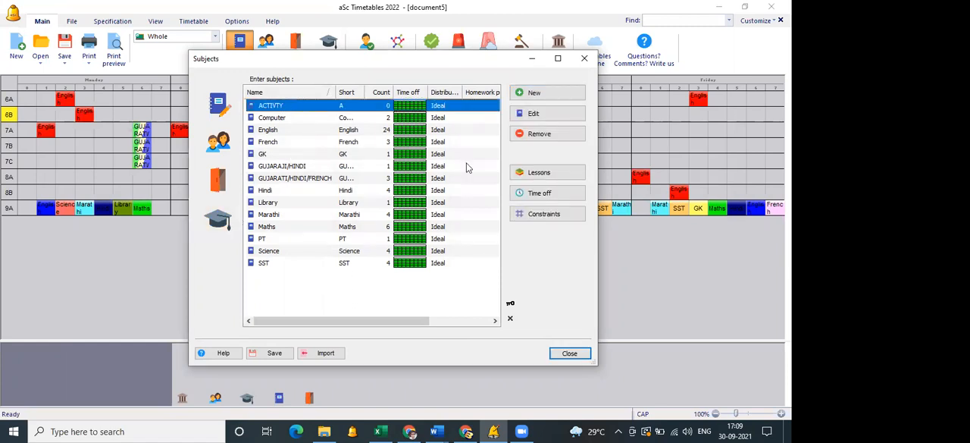
pyautogui.click(562, 197)
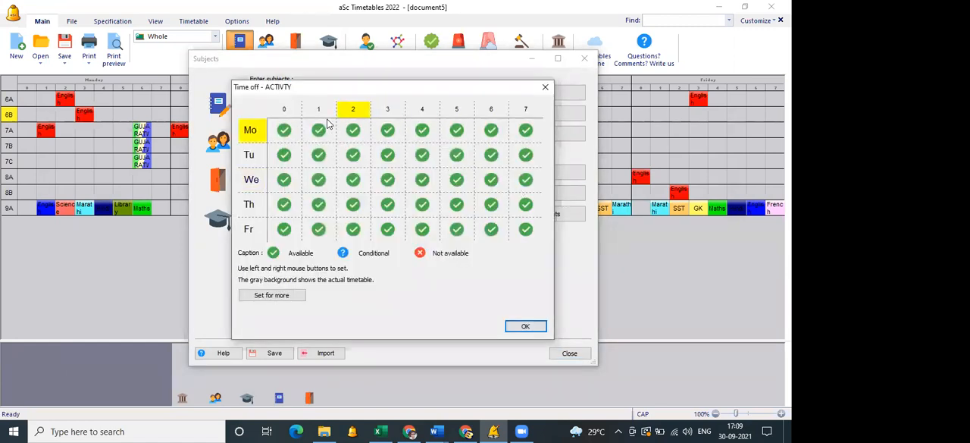
pyautogui.click(254, 138)
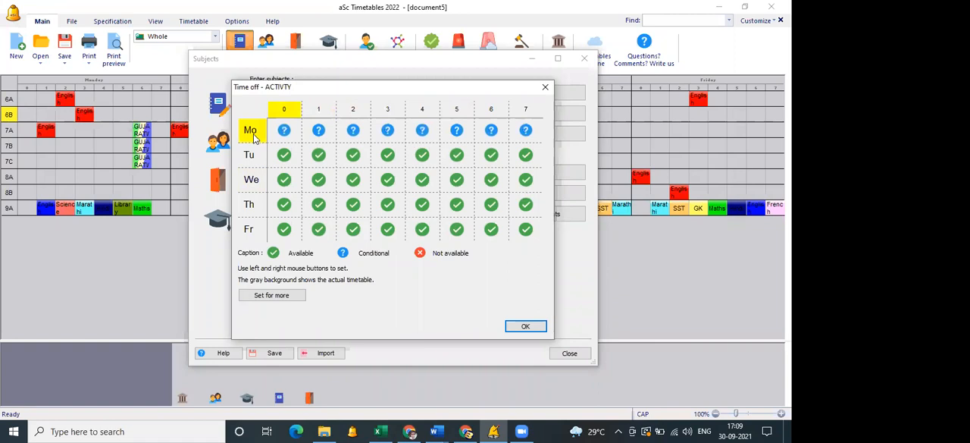
pyautogui.click(254, 136)
pyautogui.click(252, 154)
pyautogui.click(251, 154)
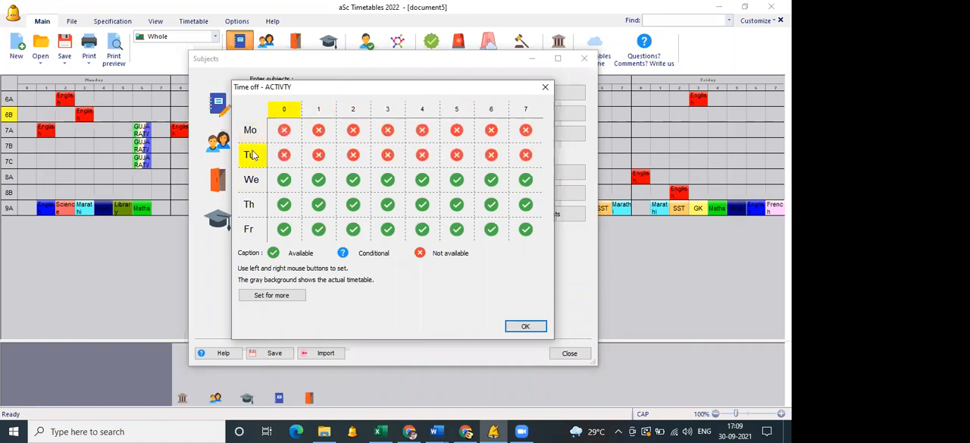
pyautogui.click(252, 181)
pyautogui.click(254, 185)
pyautogui.click(252, 208)
pyautogui.click(253, 209)
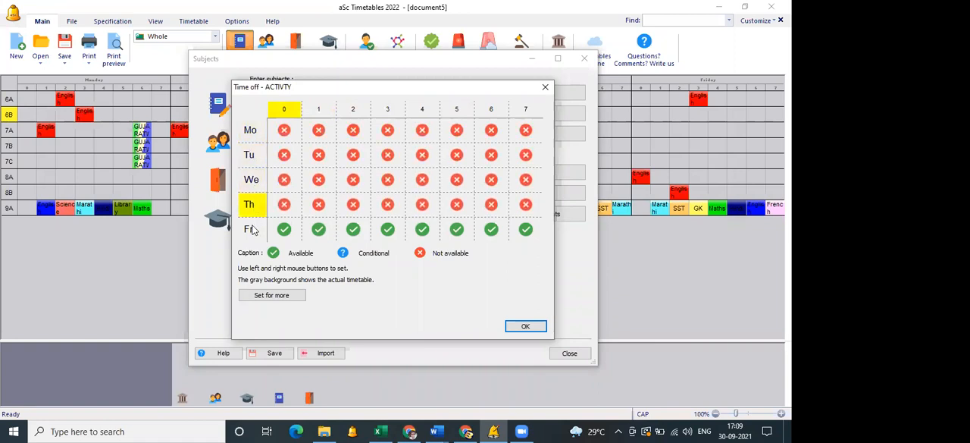
pyautogui.click(255, 230)
pyautogui.click(278, 112)
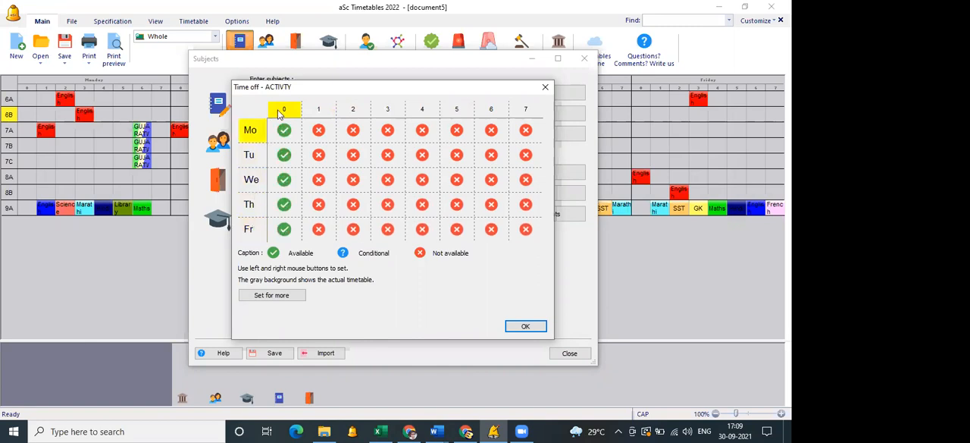
pyautogui.click(523, 326)
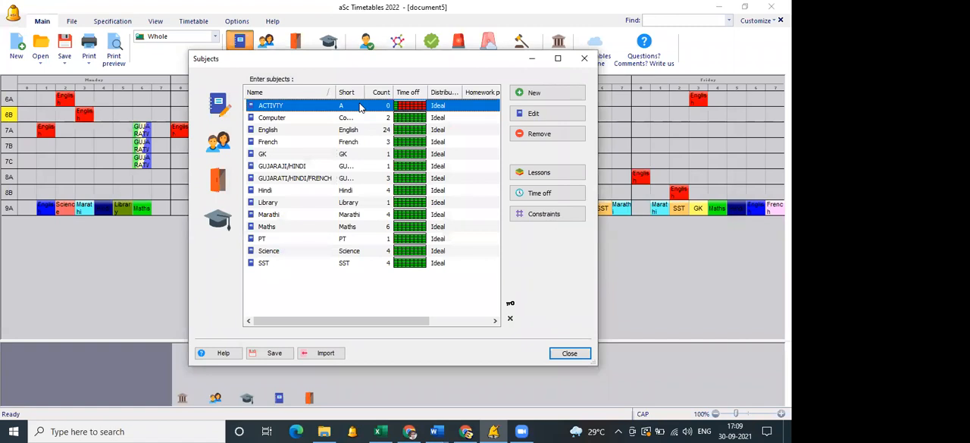
# Add one single ACTIVTY lesson per week for the entire class 6A, taught by the 9A Maths teacher.
pyautogui.doubleClick(360, 107)
pyautogui.click(188, 350)
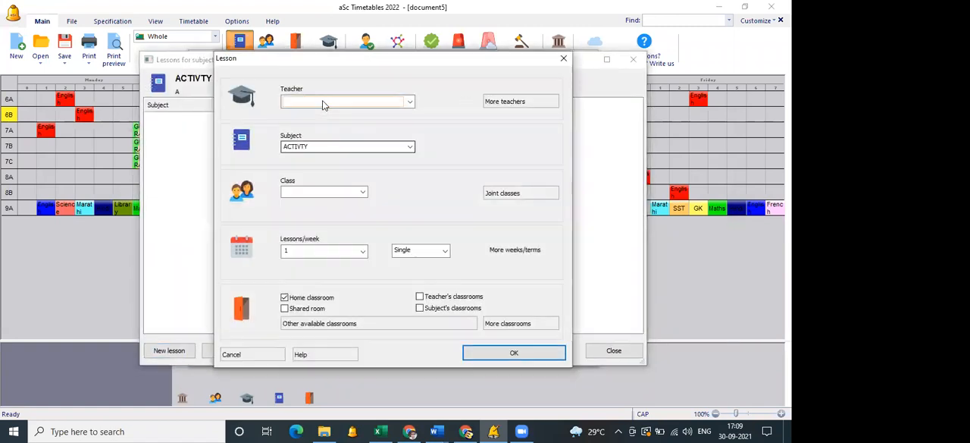
pyautogui.click(324, 102)
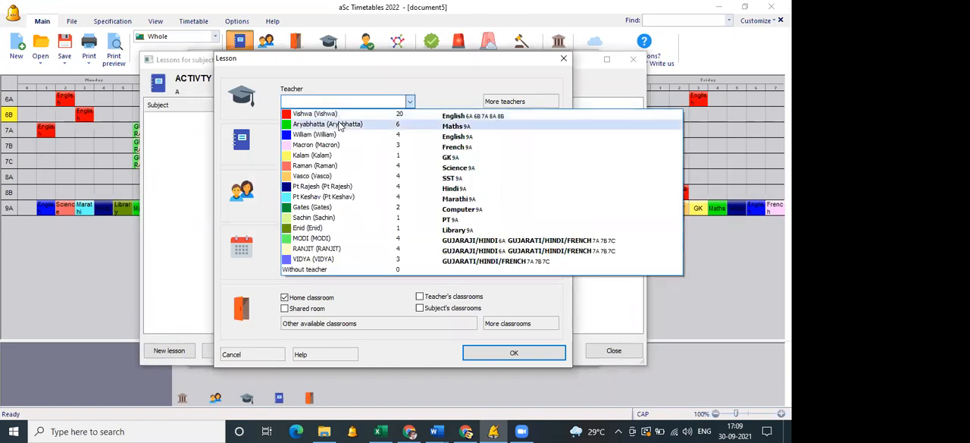
pyautogui.click(339, 125)
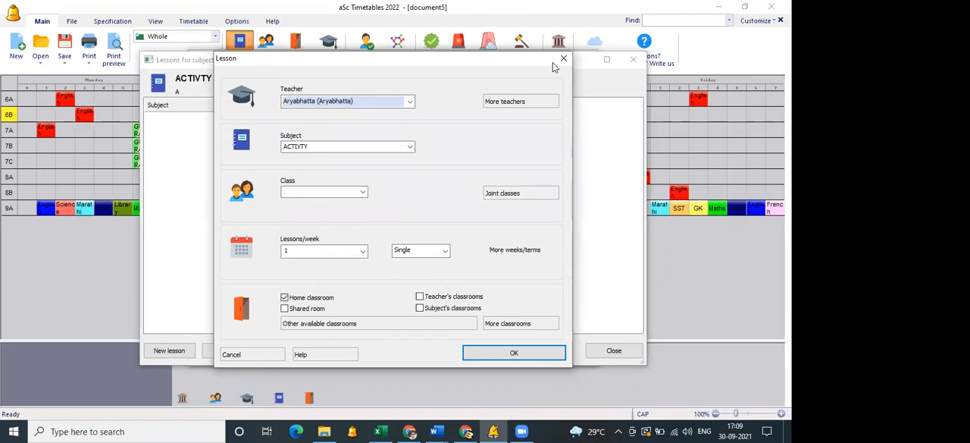
pyautogui.click(345, 192)
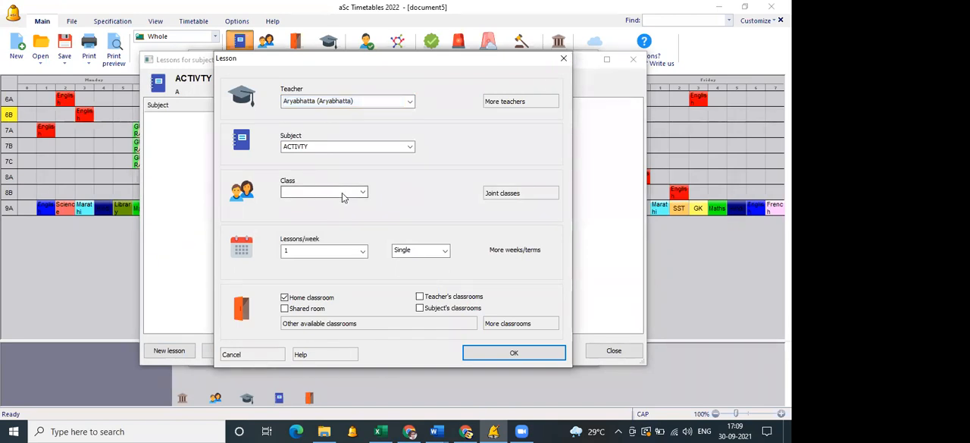
pyautogui.click(331, 203)
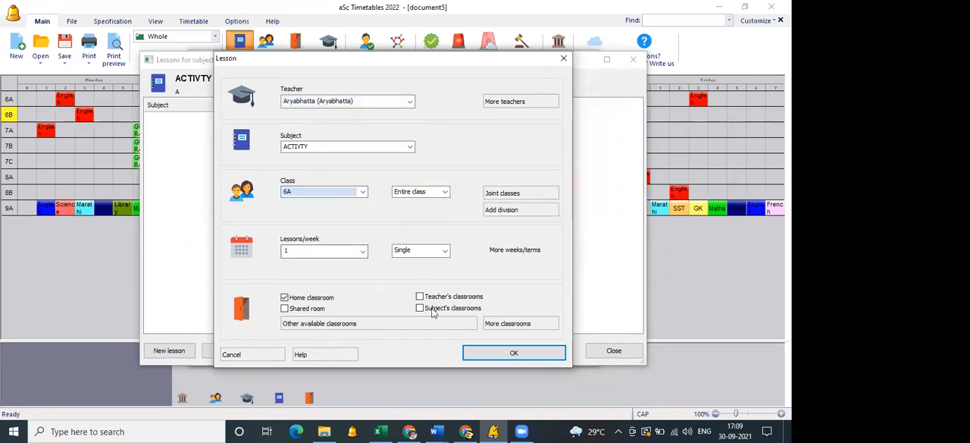
pyautogui.click(509, 353)
pyautogui.click(613, 350)
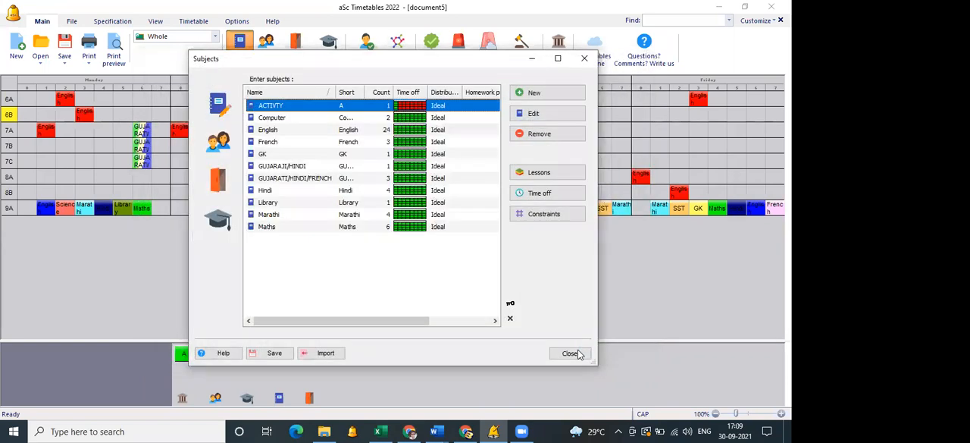
pyautogui.press('Escape')
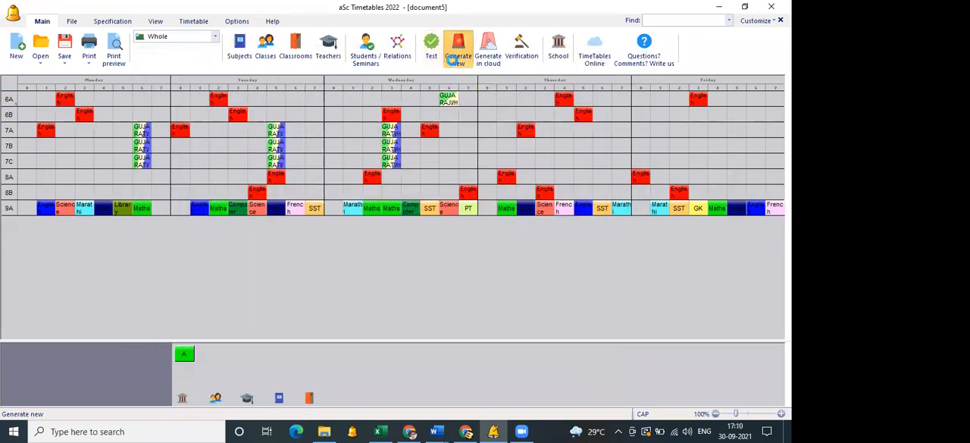
pyautogui.click(456, 61)
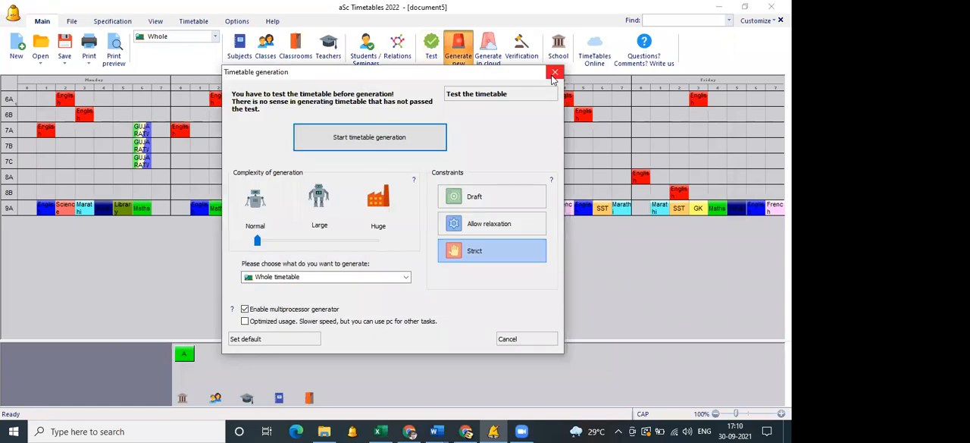
pyautogui.press('Escape')
# Edit the ACTIVTY lesson of class 6A to join the entire classes 6B, 7A and 7B.
pyautogui.click(242, 55)
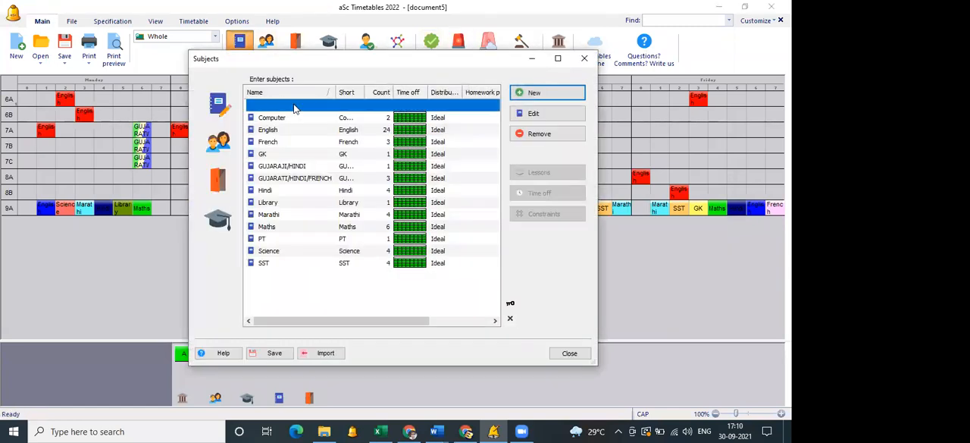
pyautogui.doubleClick(295, 107)
pyautogui.click(337, 120)
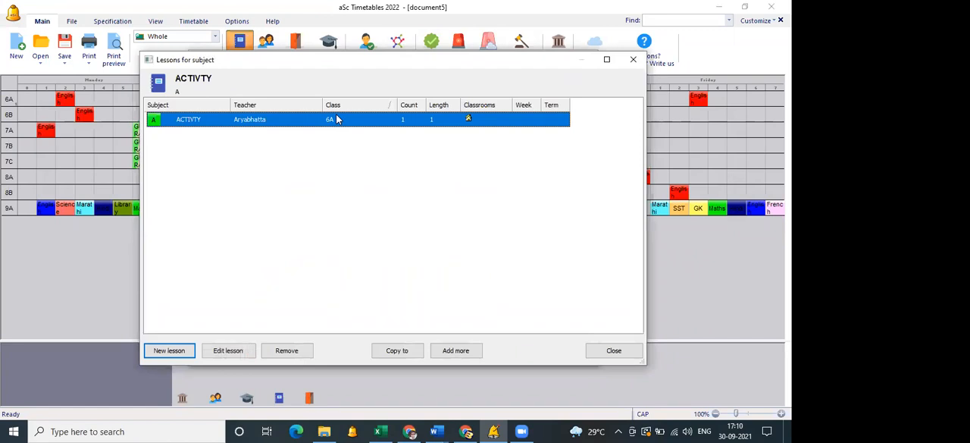
pyautogui.doubleClick(338, 119)
pyautogui.click(530, 194)
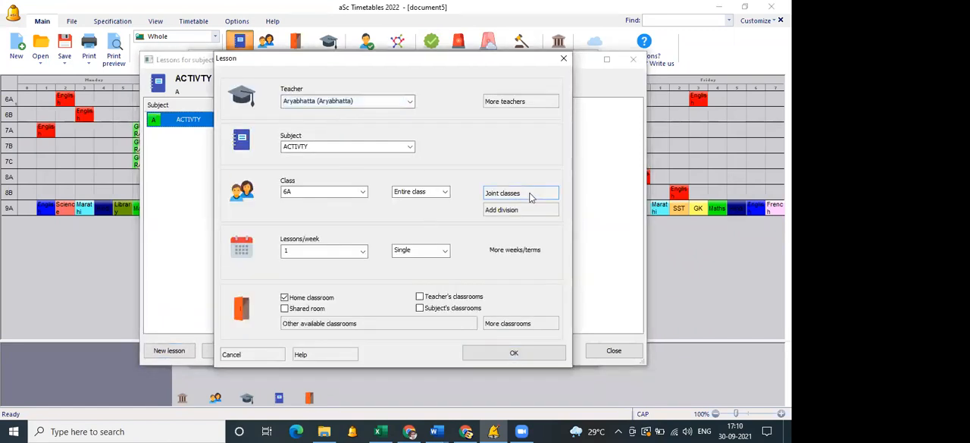
pyautogui.press('Return')
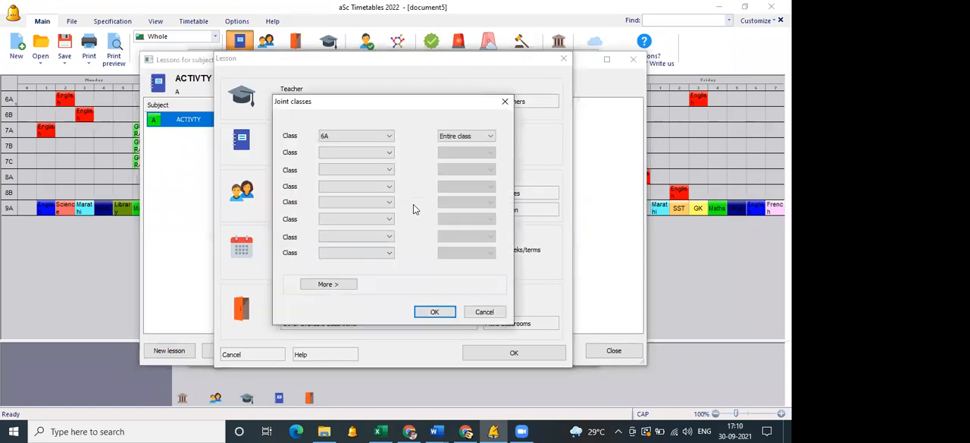
pyautogui.click(356, 153)
pyautogui.click(349, 176)
pyautogui.click(348, 171)
pyautogui.click(339, 203)
pyautogui.click(342, 187)
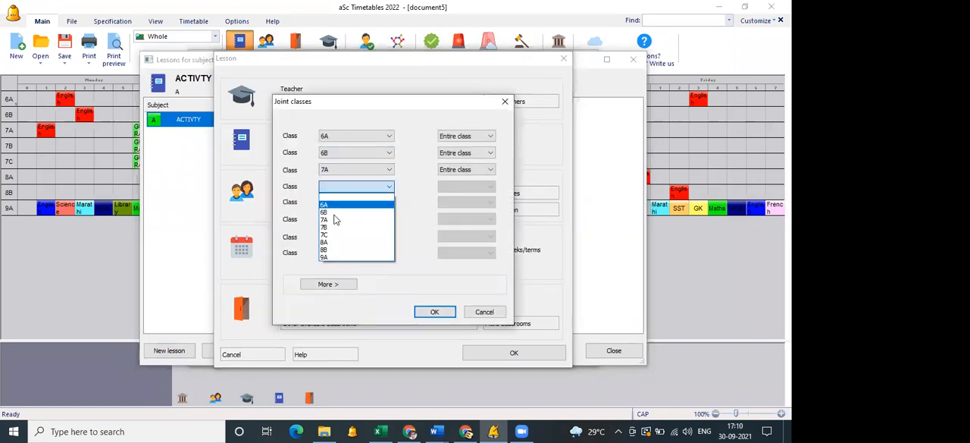
pyautogui.click(336, 226)
pyautogui.click(432, 311)
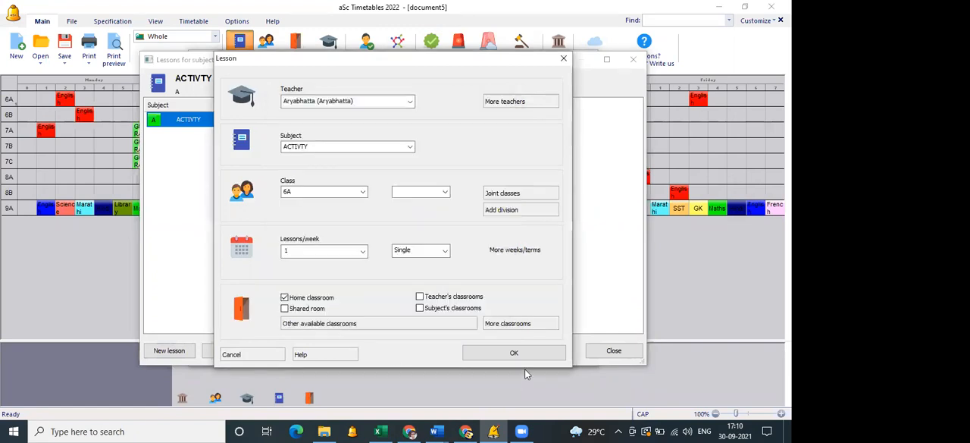
pyautogui.click(556, 353)
pyautogui.click(633, 59)
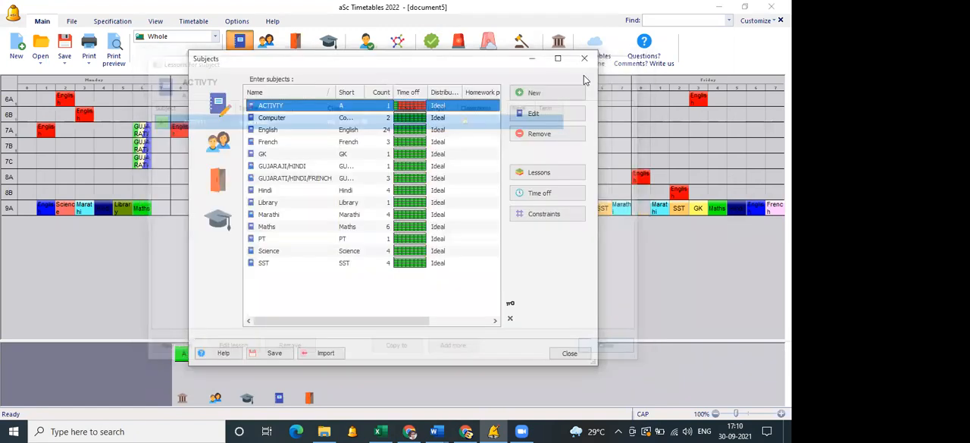
# Close the subject list and generate the whole timetable at normal complexity with strict constraints.
pyautogui.press('Escape')
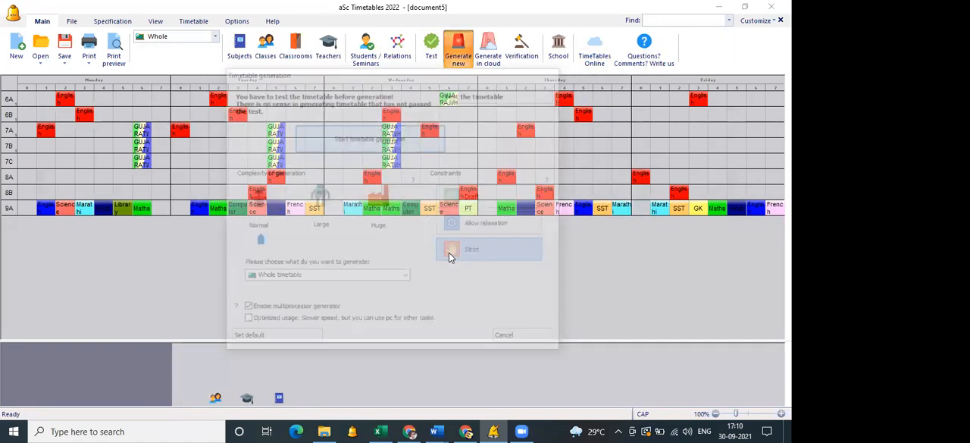
pyautogui.click(464, 251)
pyautogui.click(464, 250)
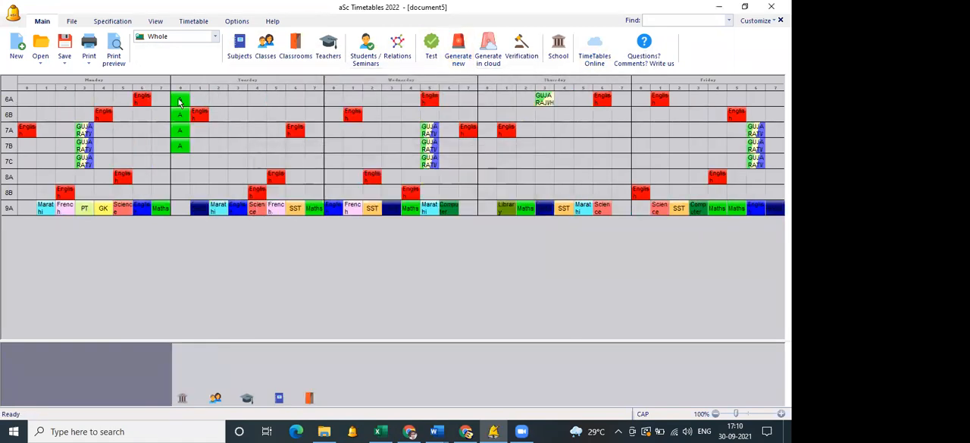
# Check the ACTIVTY lesson's placement in the timetable grid and in the print preview of class 6A.
pyautogui.click(181, 145)
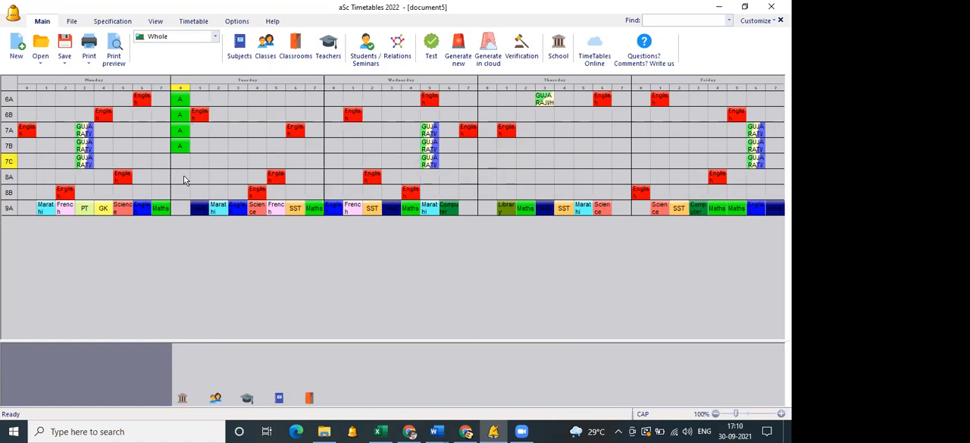
pyautogui.click(115, 53)
pyautogui.click(522, 60)
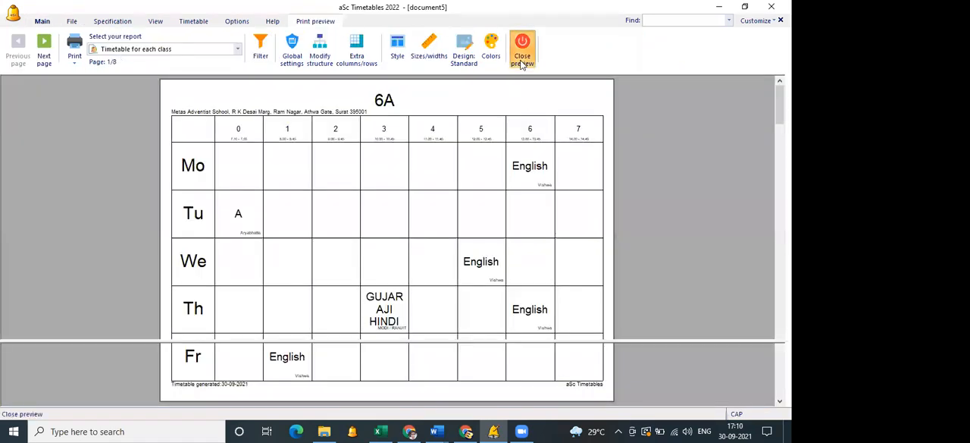
# Set the joint ACTIVTY lesson of classes 6A, 6B, 7A and 7B to 5 lessons per week.
pyautogui.click(240, 57)
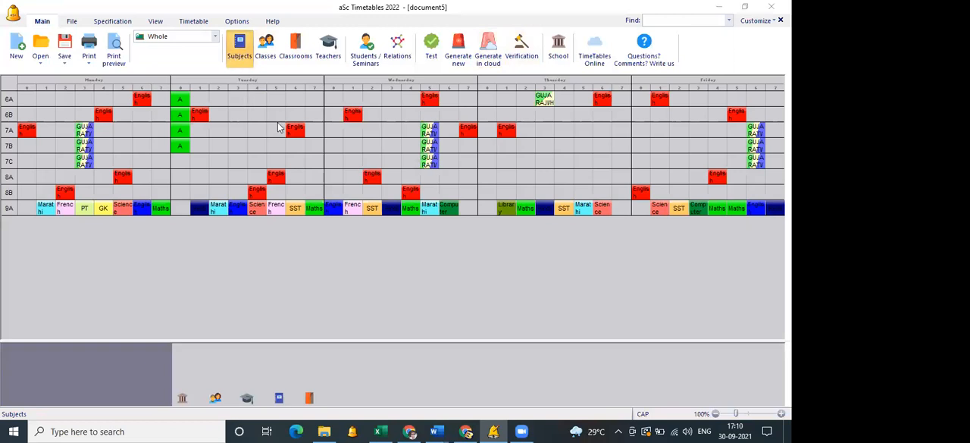
pyautogui.doubleClick(294, 106)
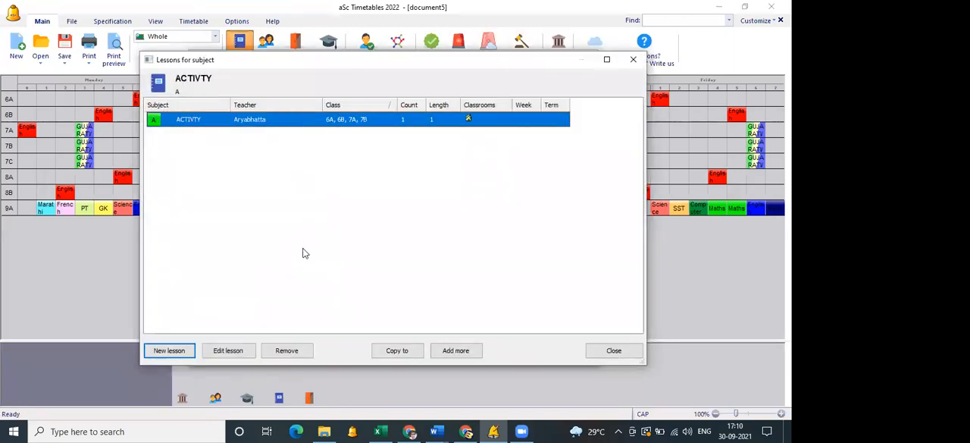
pyautogui.doubleClick(338, 250)
pyautogui.write('5')
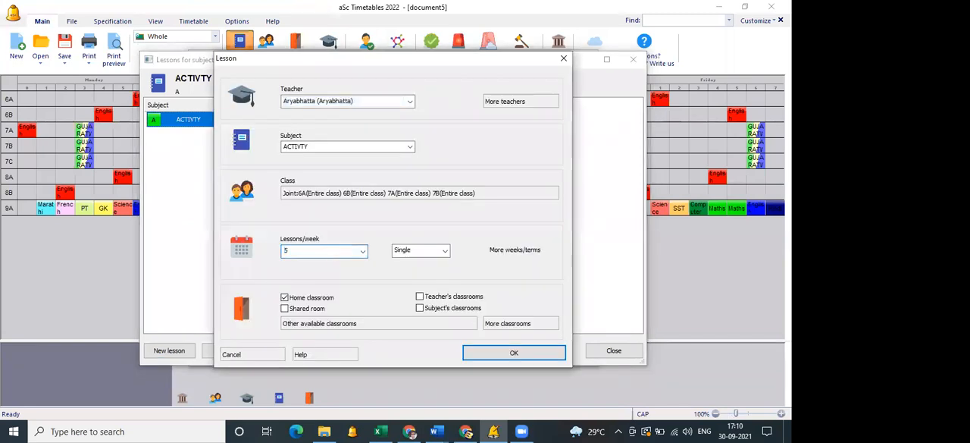
pyautogui.click(514, 352)
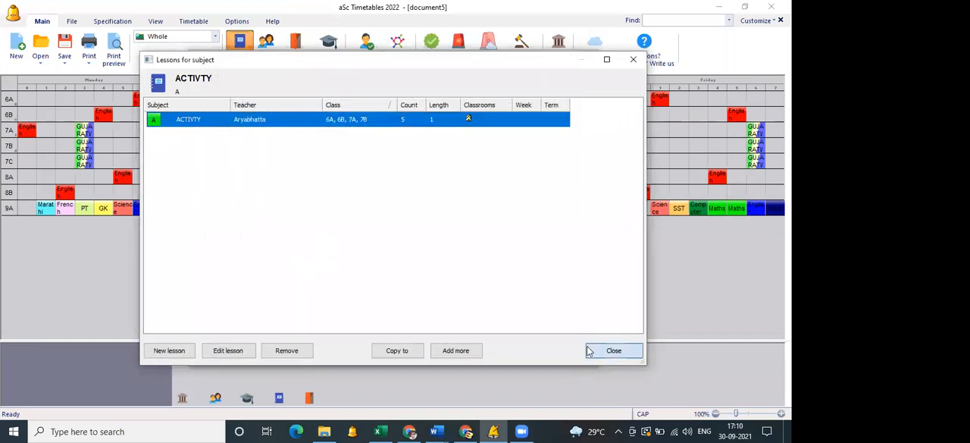
pyautogui.click(614, 350)
pyautogui.click(569, 353)
# Generate the whole timetable again with the updated ACTIVTY lessons and preview the printed timetable for each class.
pyautogui.click(458, 47)
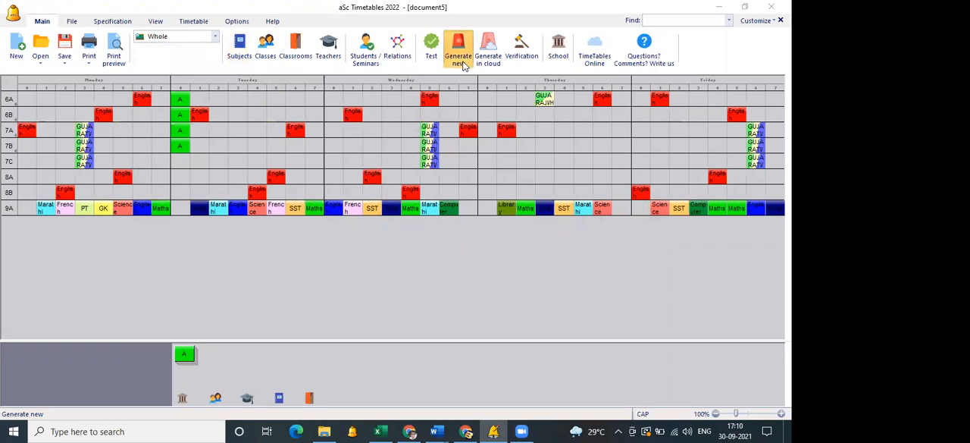
pyautogui.click(394, 133)
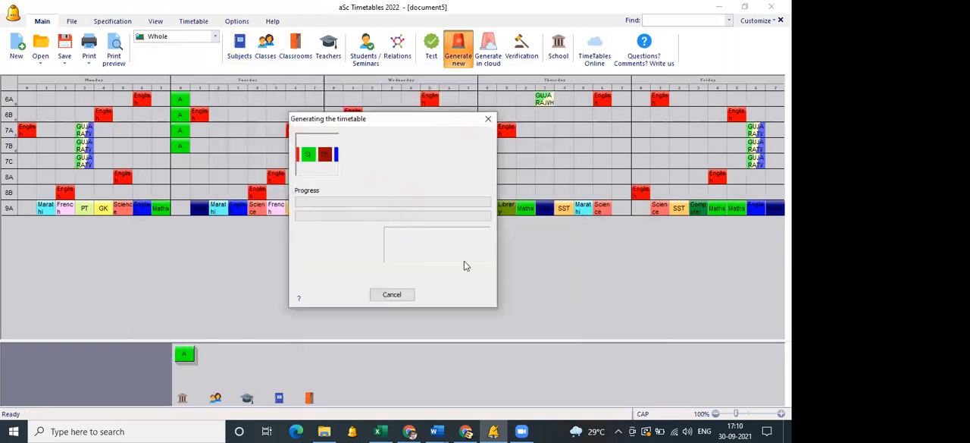
pyautogui.click(465, 261)
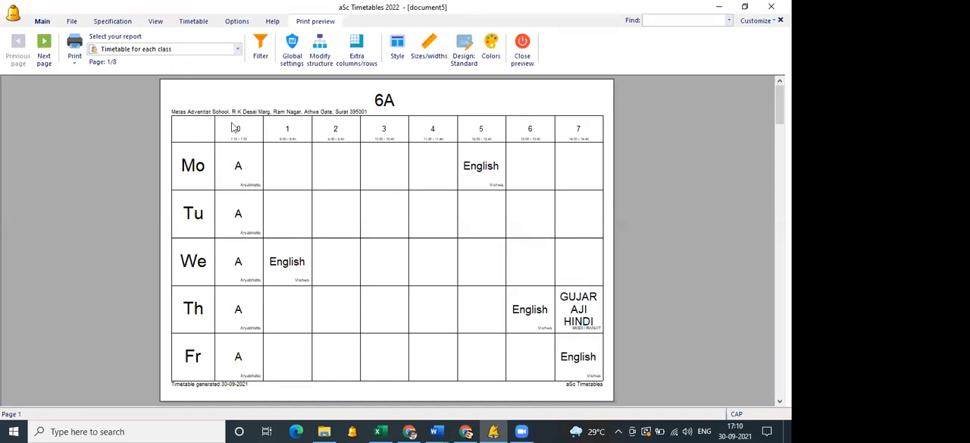
# Print the full subject name on the class timetable cards and use a smaller font for it.
pyautogui.doubleClick(220, 112)
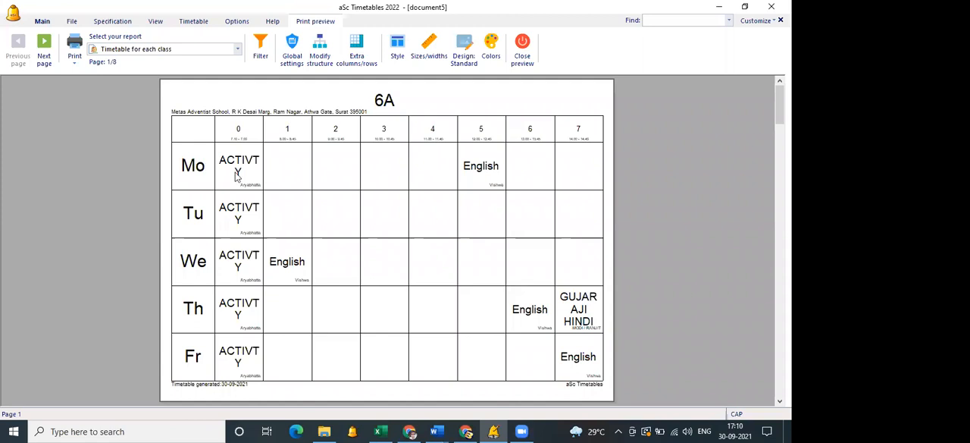
pyautogui.doubleClick(288, 172)
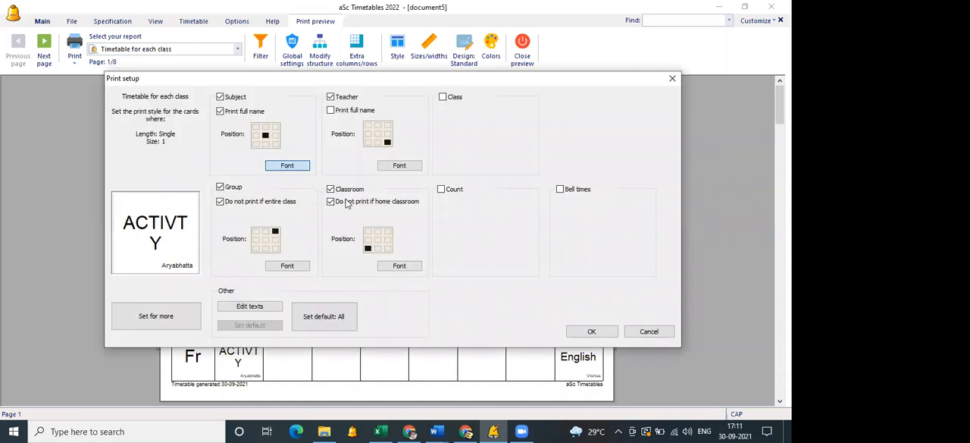
pyautogui.moveTo(390, 248); pyautogui.dragTo(384, 248)
pyautogui.click(490, 295)
pyautogui.click(570, 332)
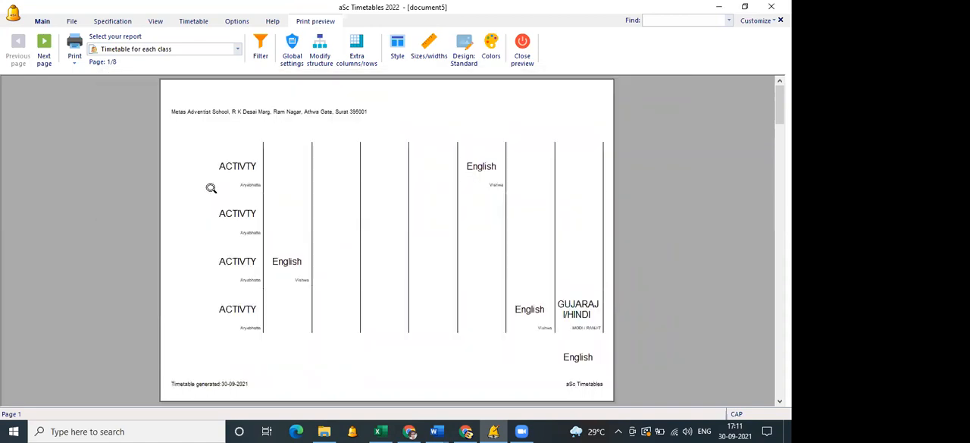
# Review the printed timetables of classes 6B and 7A, and close the print preview.
pyautogui.click(45, 57)
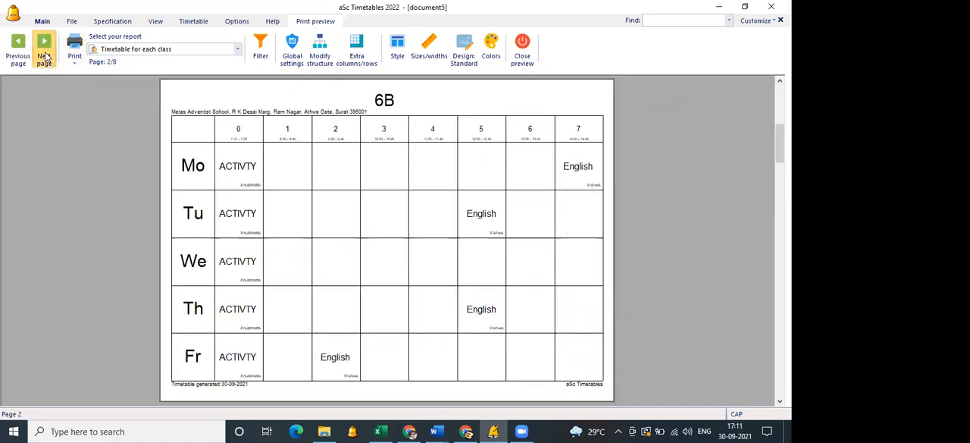
pyautogui.click(45, 57)
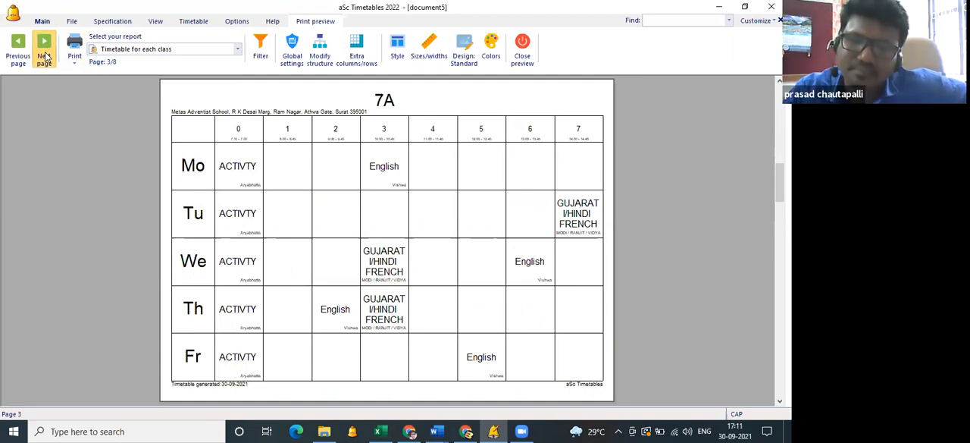
pyautogui.click(528, 60)
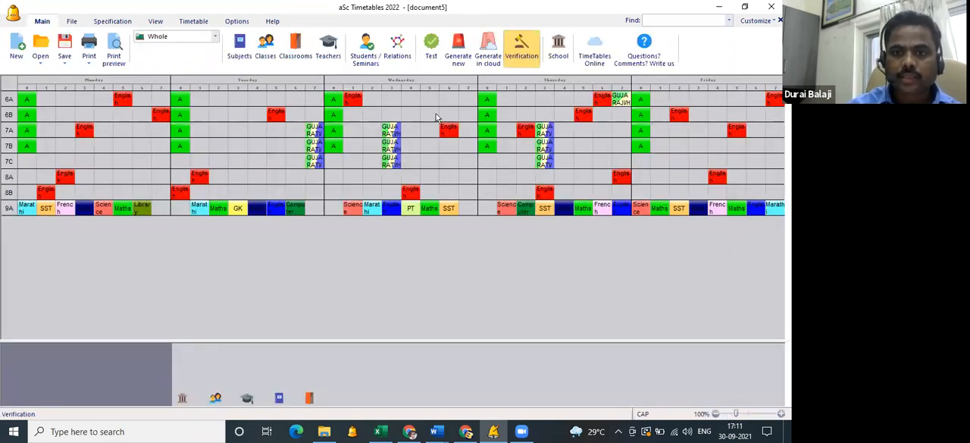
# Switch to the Excel workbook and enter PHYSICS/CHEM PRACTICALS as the subject in cell G28 of Sheet8.
pyautogui.click(382, 429)
pyautogui.scroll(-3, 251, 267)
pyautogui.click(210, 220)
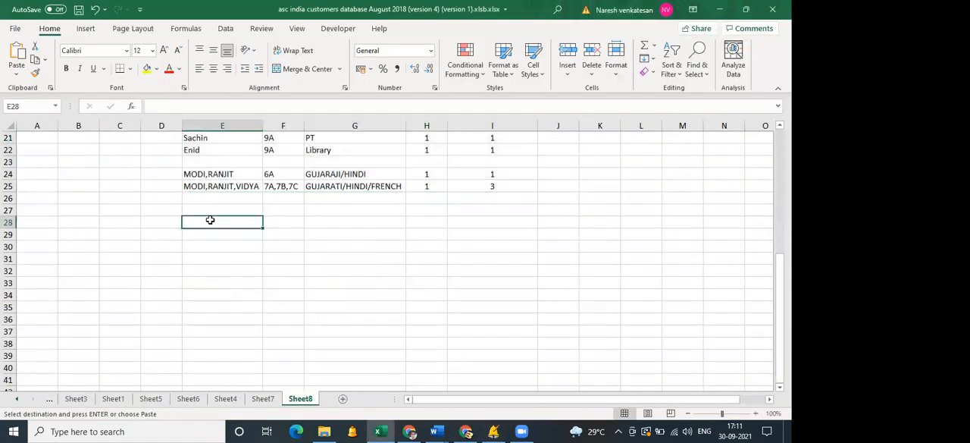
pyautogui.click(328, 223)
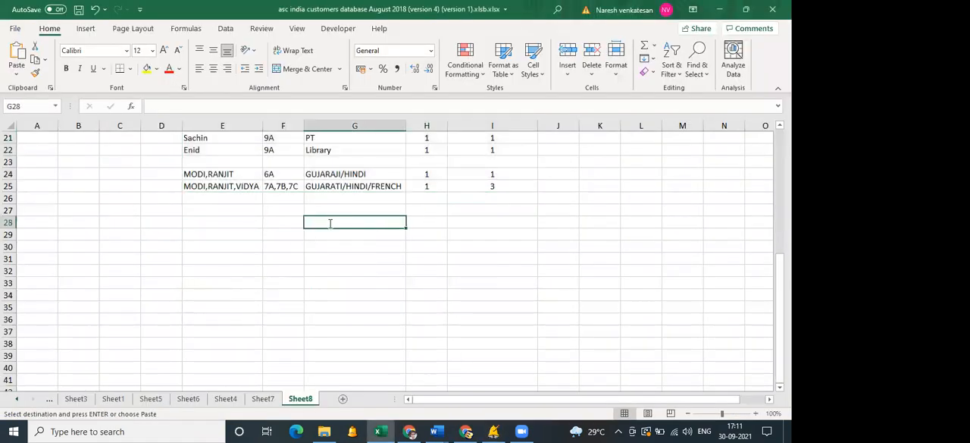
pyautogui.write('PHYSICS')
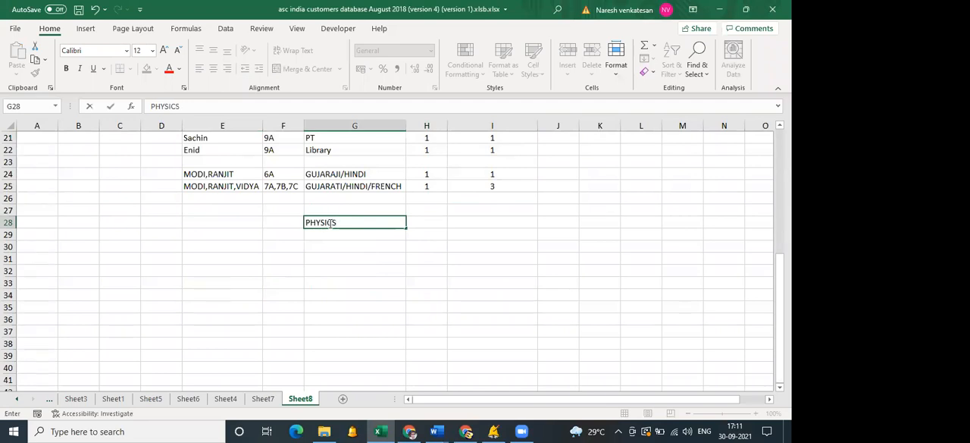
pyautogui.write('/CHEM')
pyautogui.write('PRACTICALS')
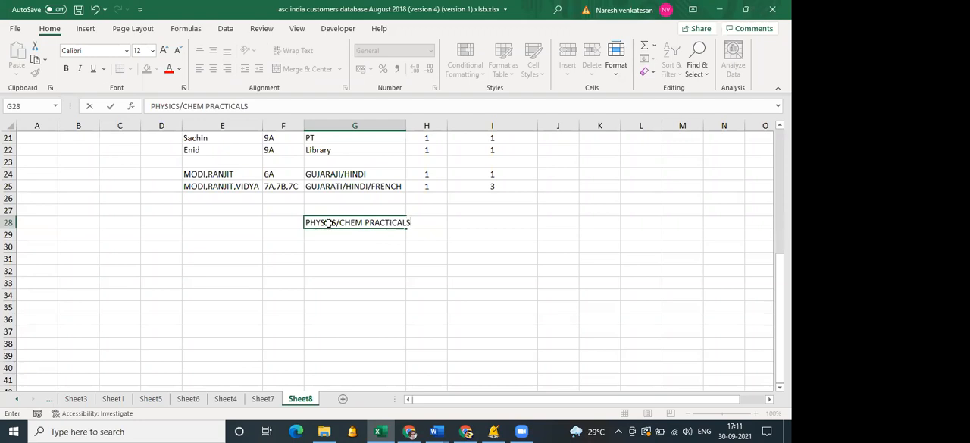
# Enter 2 in cell H28 and 1 in cell I28 of the practicals row.
pyautogui.press('Tab')
pyautogui.write('1')
pyautogui.press('Tab')
pyautogui.press('Left')
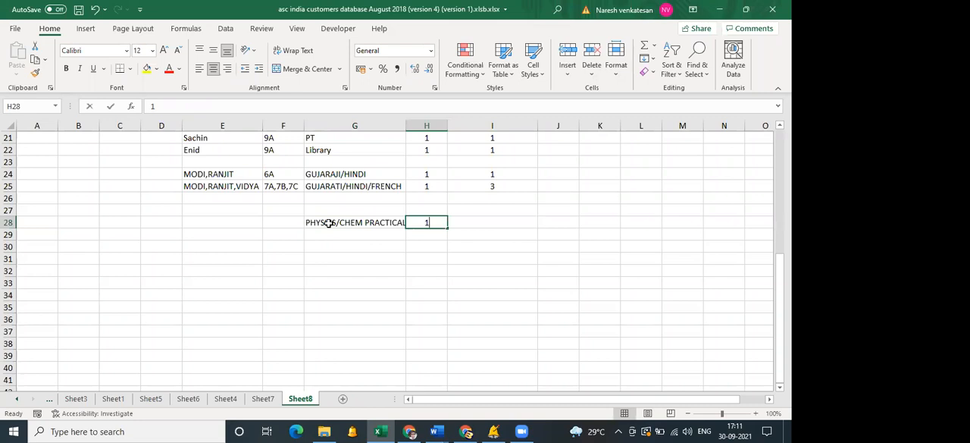
pyautogui.write('2')
pyautogui.press('Tab')
pyautogui.write('1')
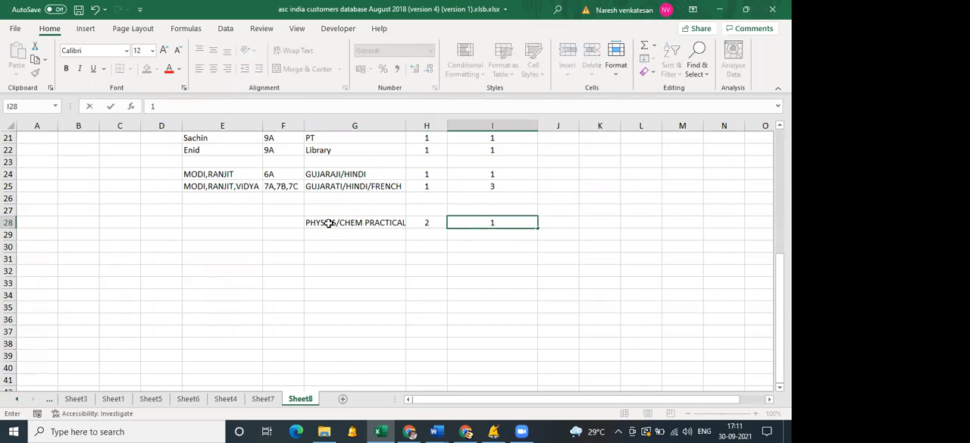
pyautogui.press('Tab')
# Enter the two teachers' names in E28 and class 10A in F28, and fit column E's width to its contents.
pyautogui.click(233, 223)
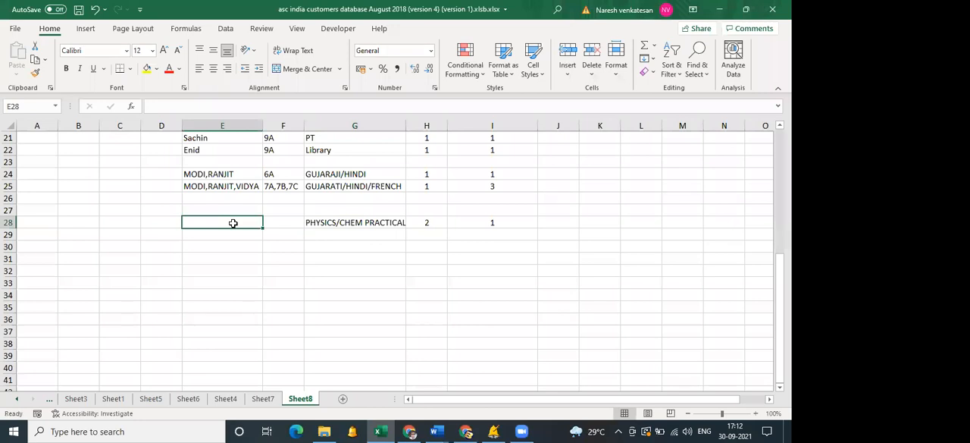
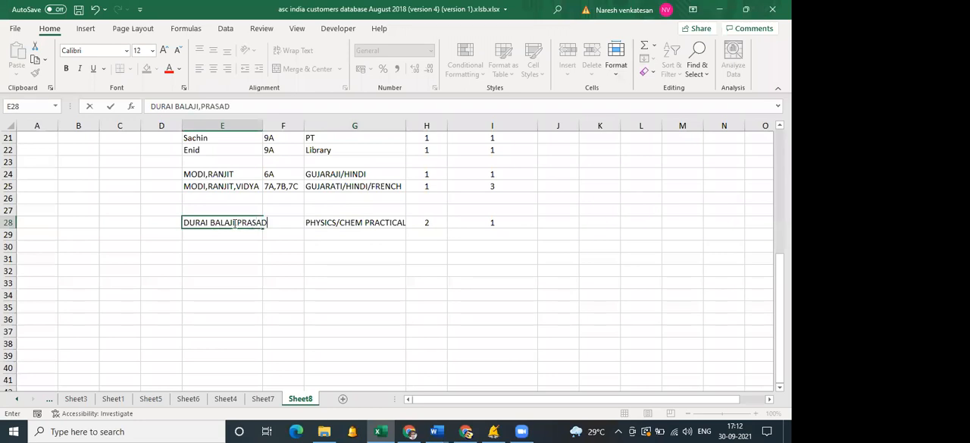
pyautogui.press('Tab')
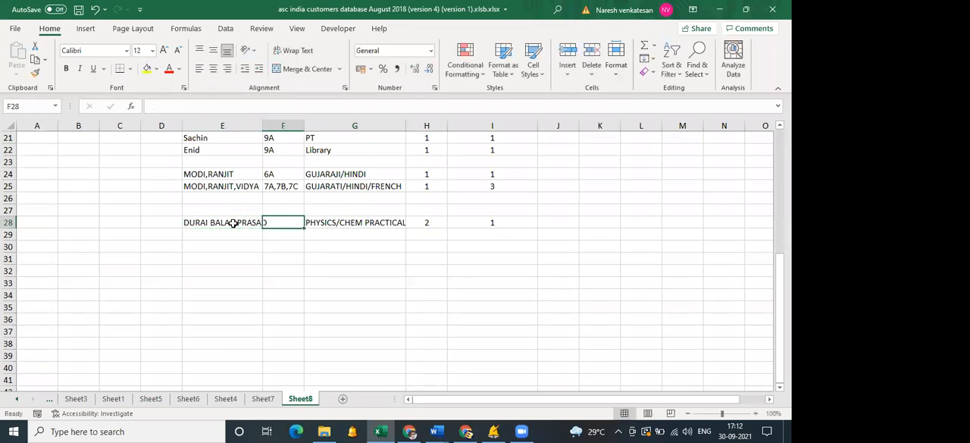
pyautogui.write('6')
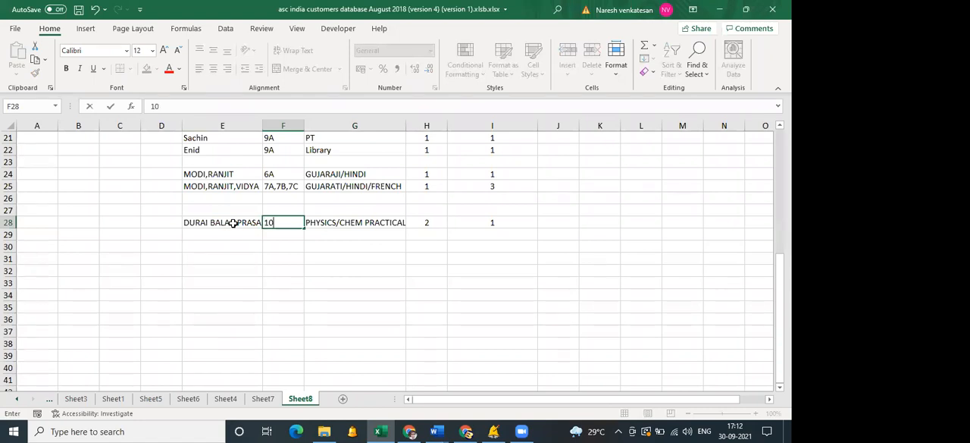
pyautogui.press('Return')
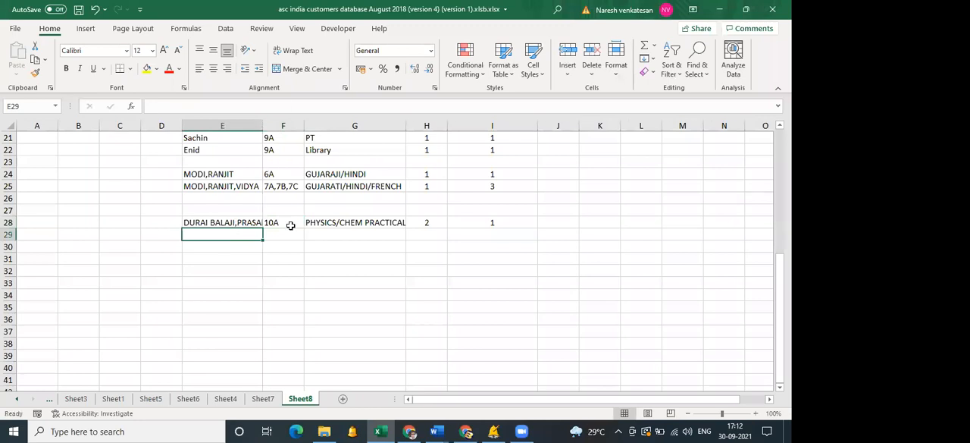
pyautogui.doubleClick(263, 126)
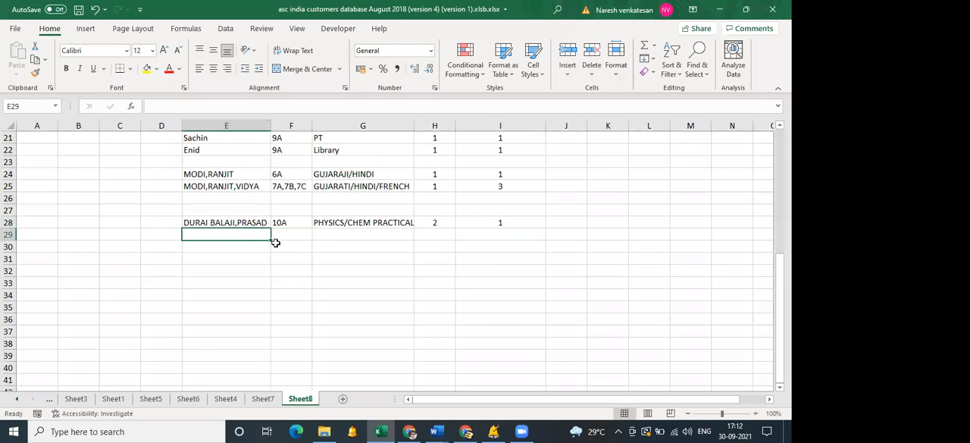
# Switch back to aSc Timetables and add a new subject titled PHYSICS/CHEM PRACTICALS.
pyautogui.click(493, 431)
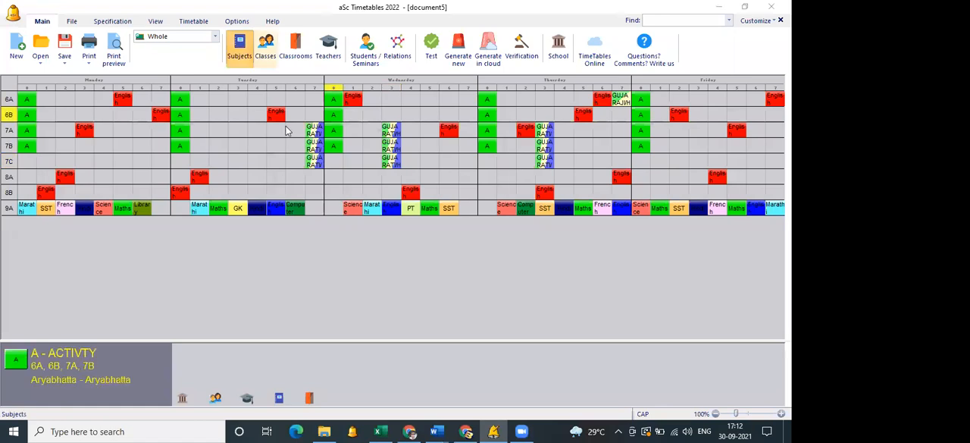
pyautogui.click(529, 94)
pyautogui.write('PHYSICS/CHEM PRACTICALS')
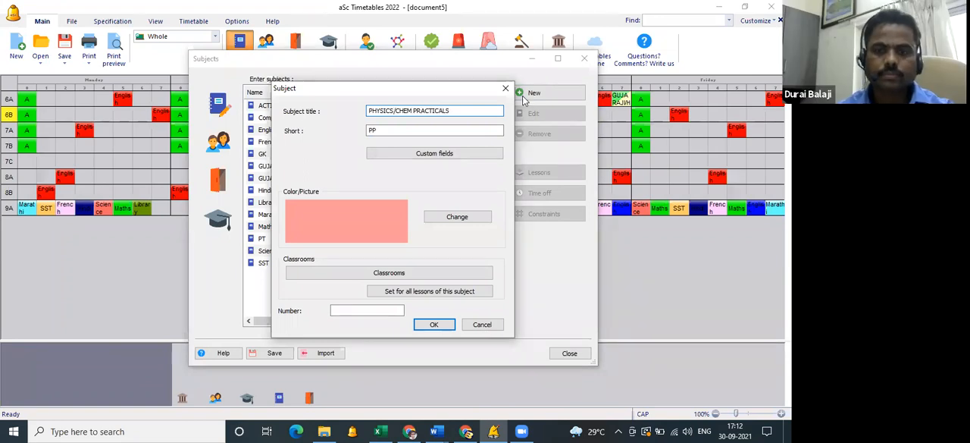
pyautogui.press('Return')
# Start a new lesson for the second GUJARAJI/HINDI teacher and add the 9A French teacher as co-teacher.
pyautogui.click(217, 219)
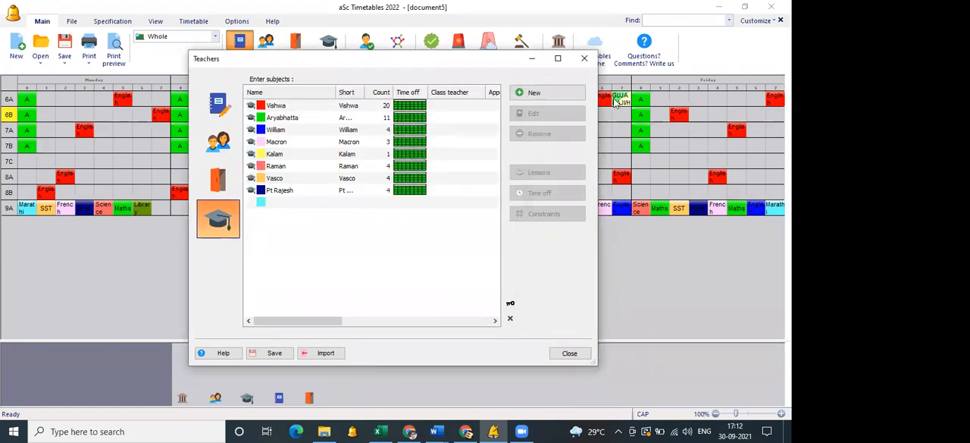
pyautogui.click(294, 263)
pyautogui.doubleClick(294, 266)
pyautogui.click(182, 355)
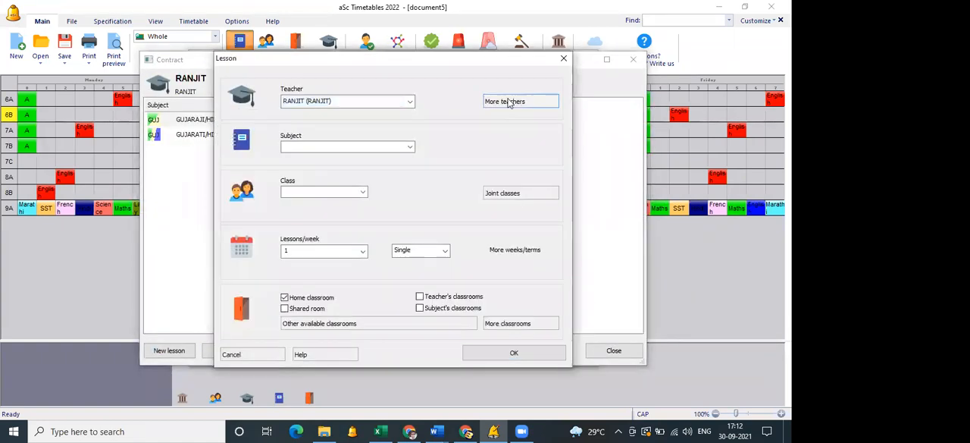
pyautogui.click(509, 104)
pyautogui.click(319, 92)
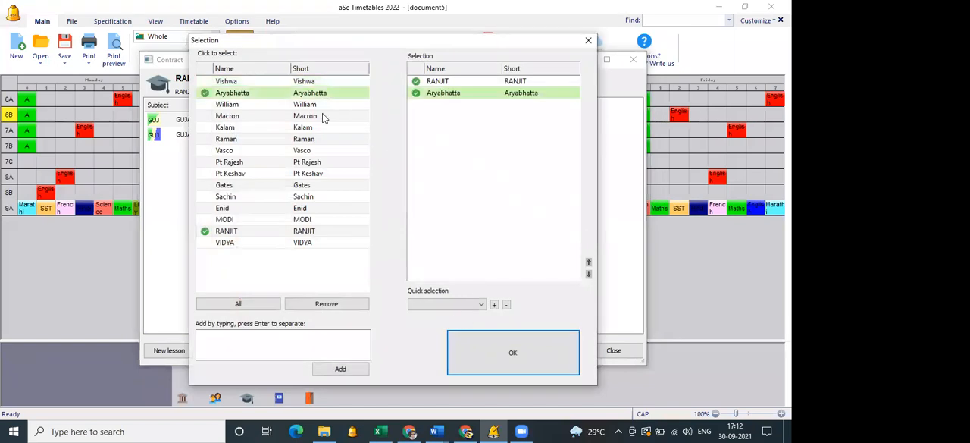
pyautogui.click(325, 116)
pyautogui.click(333, 93)
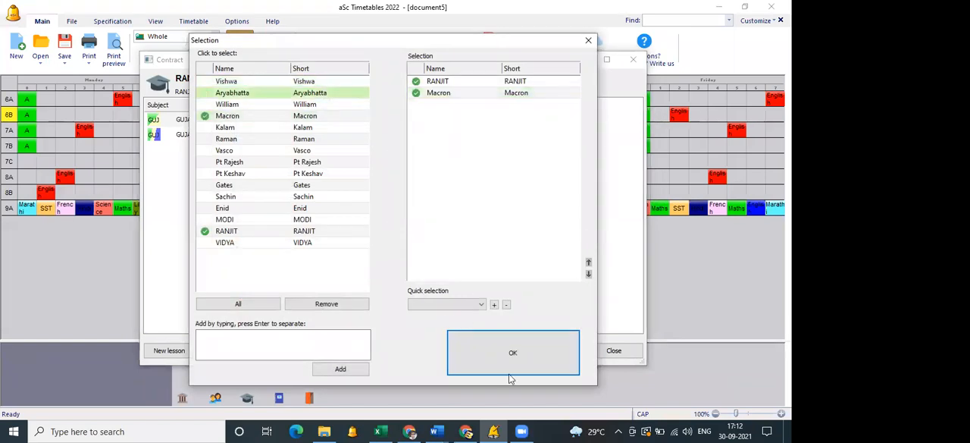
pyautogui.click(477, 349)
# Complete the two-teacher lesson with subject PHYSICS/CHEM PRACTICALS, class 9A and double length, and close the lesson list.
pyautogui.click(338, 148)
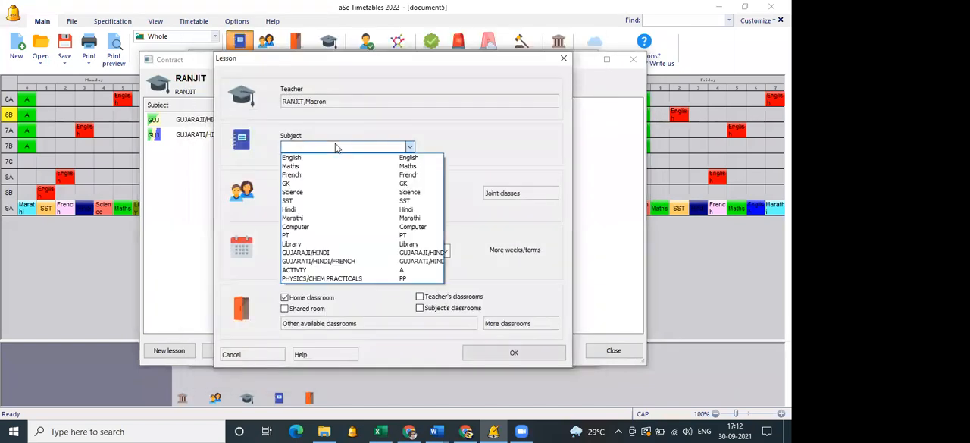
pyautogui.click(322, 279)
pyautogui.click(323, 195)
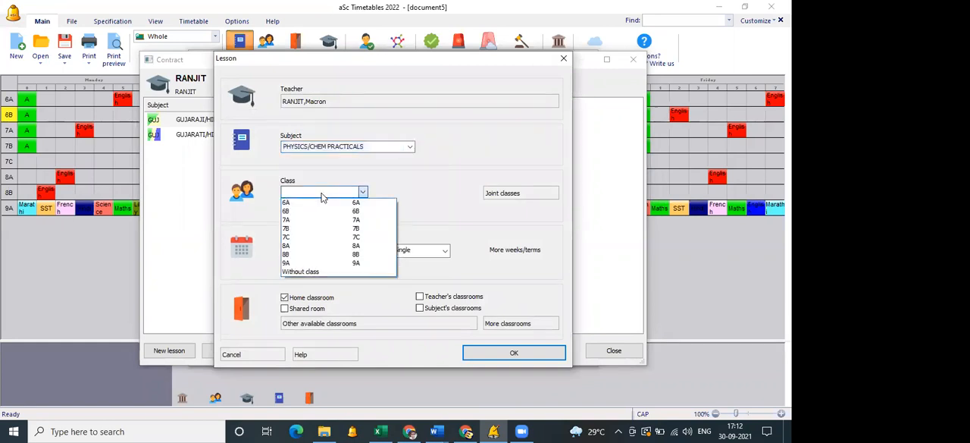
pyautogui.click(311, 263)
pyautogui.click(413, 253)
pyautogui.click(409, 267)
pyautogui.click(515, 361)
pyautogui.click(599, 353)
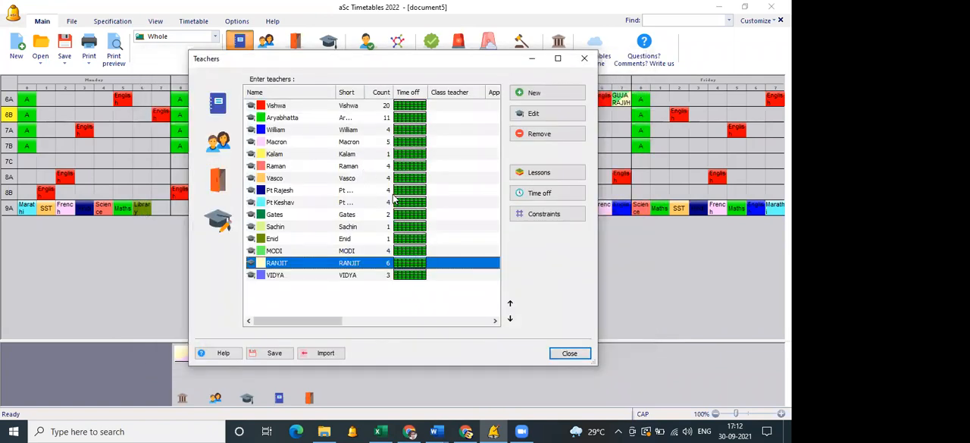
# Set the time off of the PHYSICS/CHEM PRACTICALS subject so periods 0 to 3 are not available on any day.
pyautogui.click(209, 105)
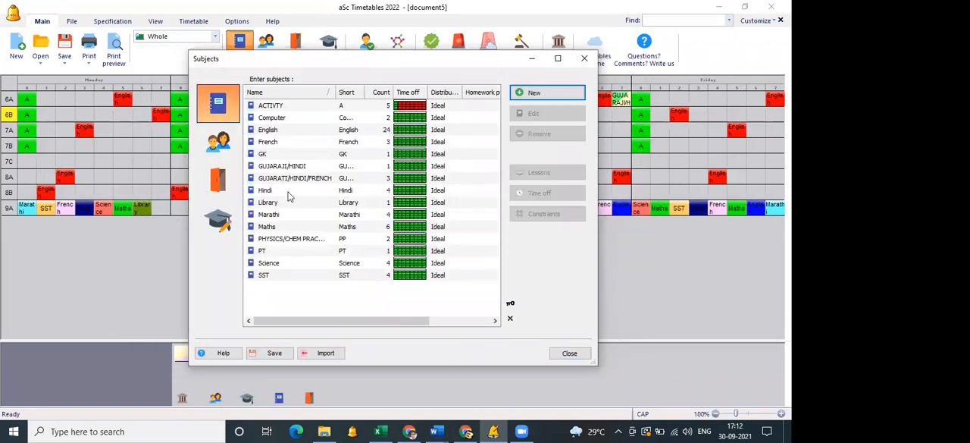
pyautogui.click(298, 241)
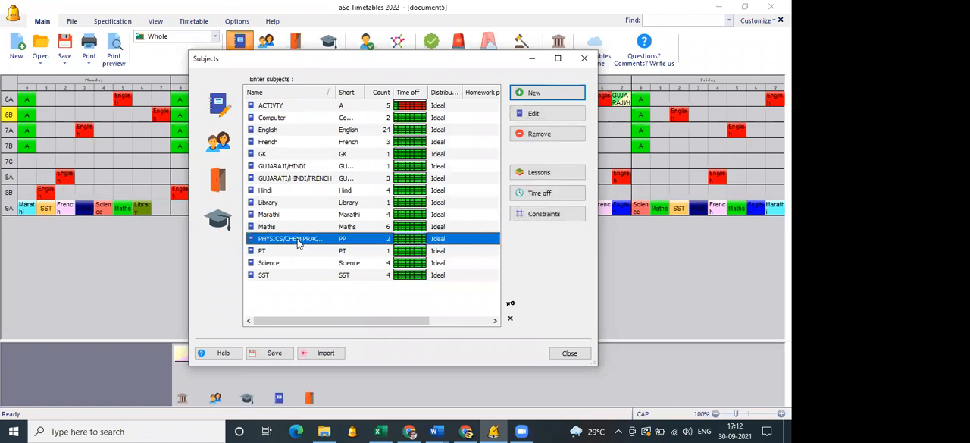
pyautogui.click(551, 195)
pyautogui.click(289, 112)
pyautogui.click(317, 111)
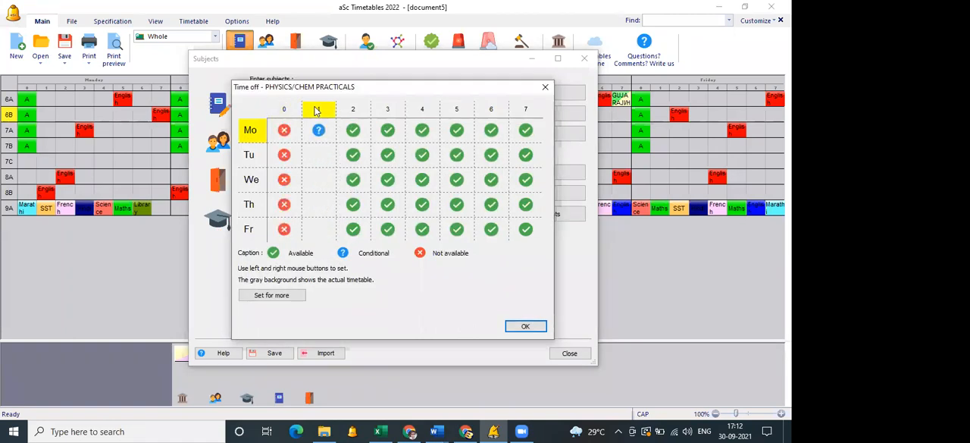
pyautogui.click(353, 111)
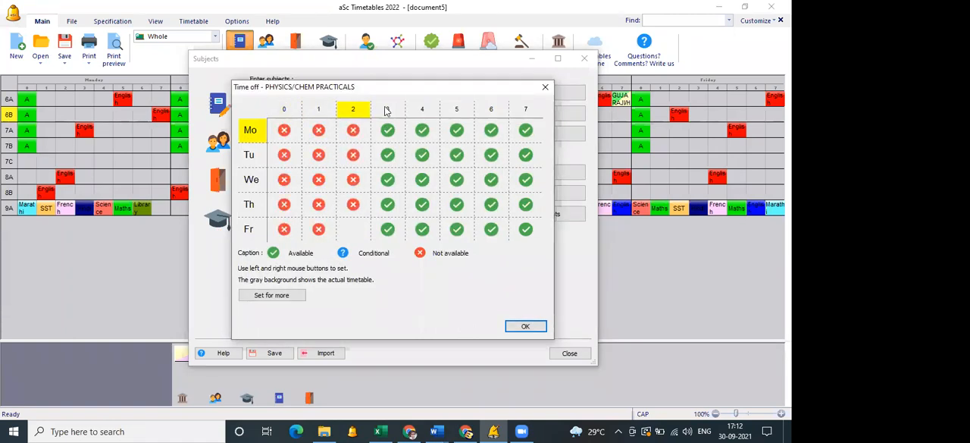
pyautogui.click(387, 110)
pyautogui.click(422, 111)
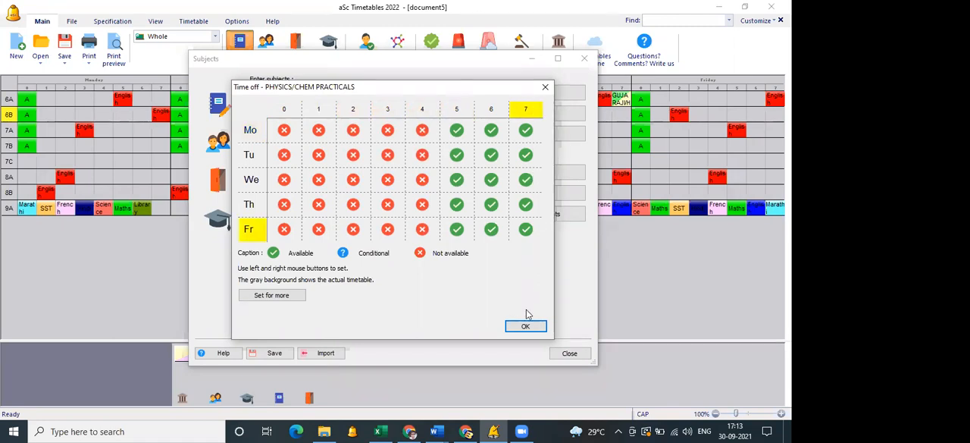
pyautogui.click(429, 116)
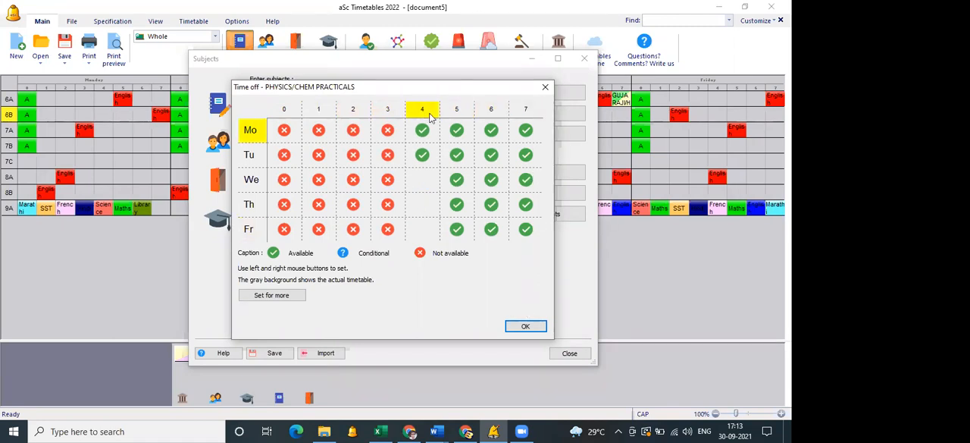
pyautogui.click(538, 331)
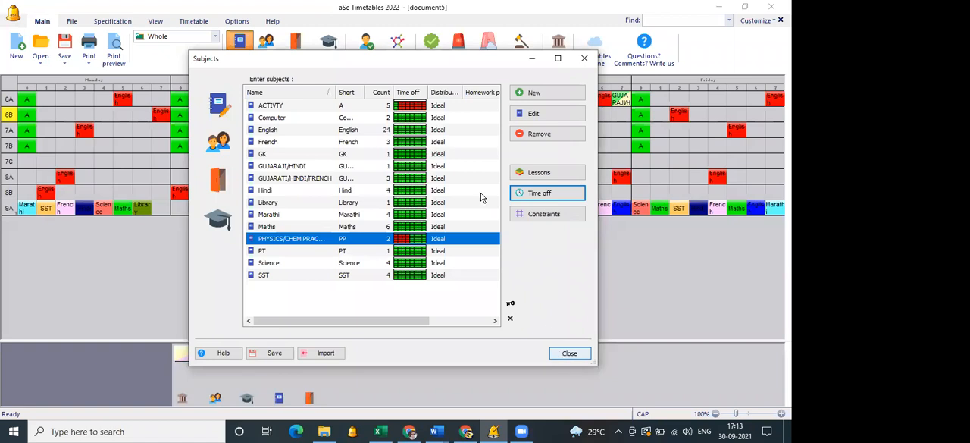
# Close the subject list, generate a new timetable and dismiss the generation report.
pyautogui.click(563, 355)
pyautogui.click(458, 61)
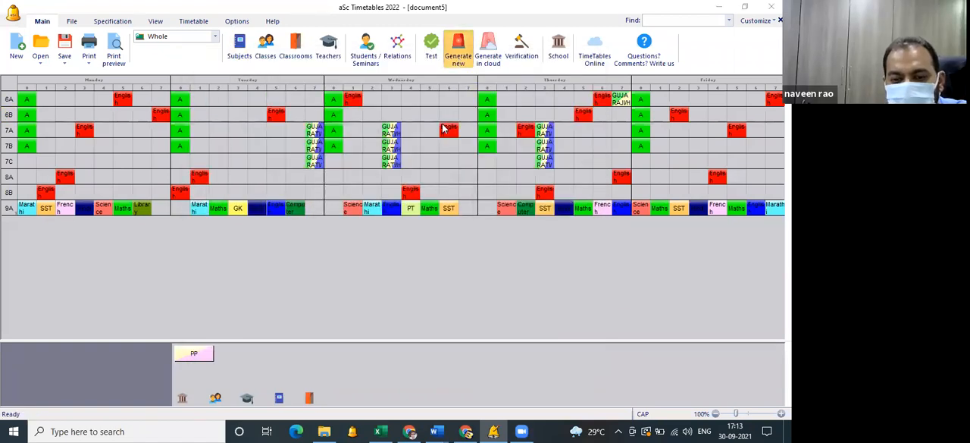
pyautogui.click(428, 141)
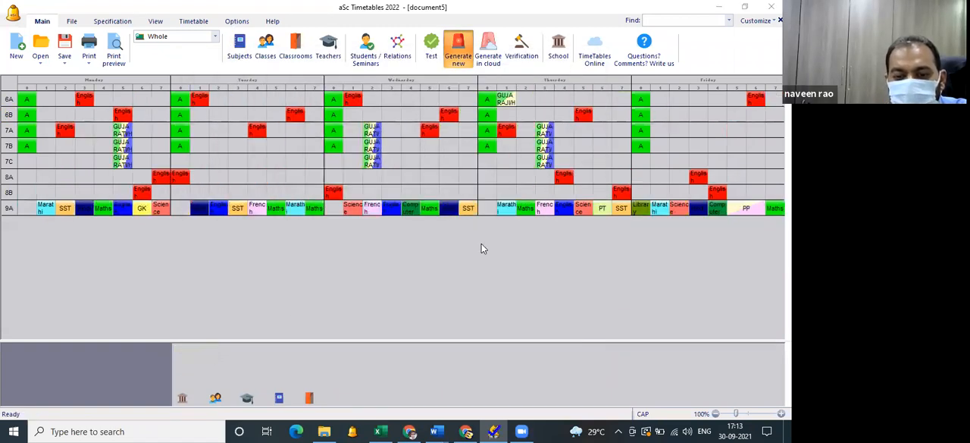
pyautogui.click(482, 254)
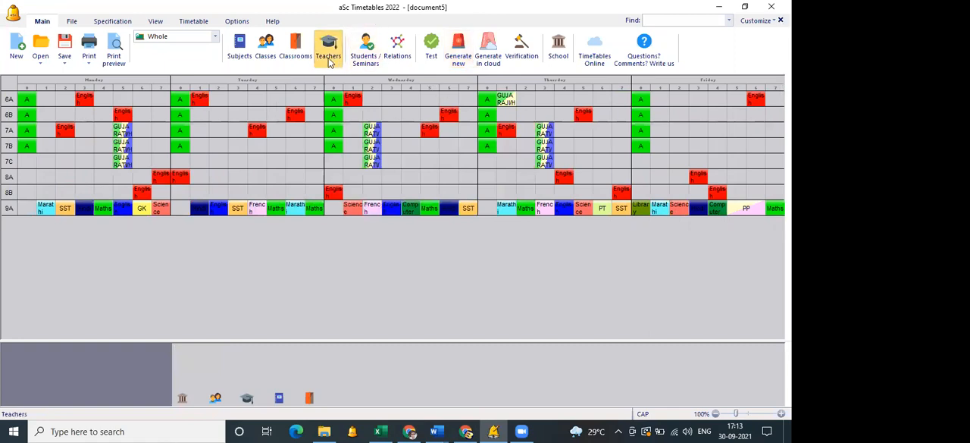
# Reopen the time off of PHYSICS/CHEM PRACTICALS and make every period available from Monday to Friday.
pyautogui.click(249, 52)
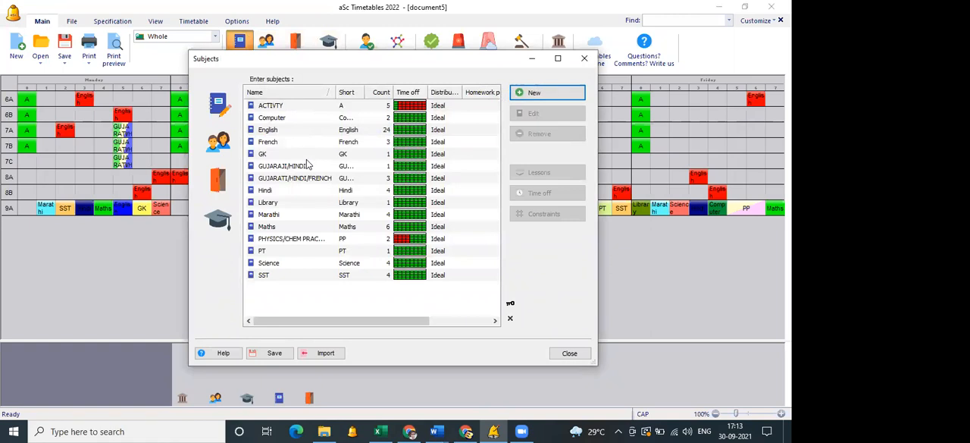
pyautogui.click(345, 240)
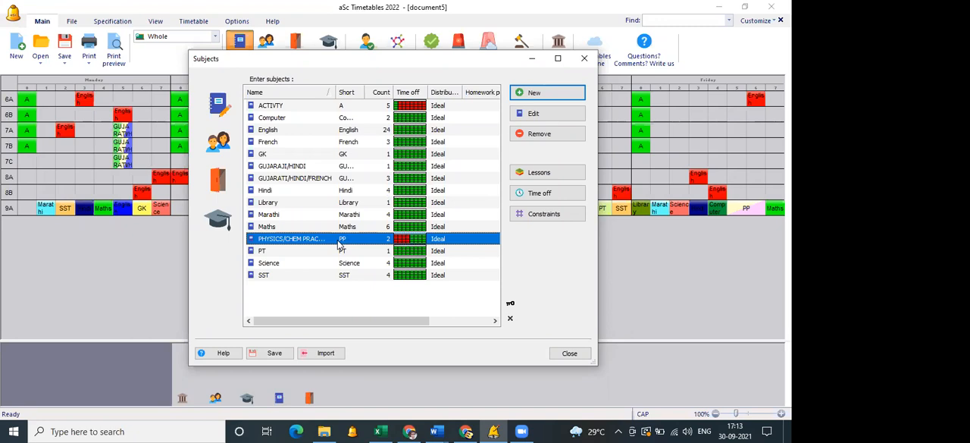
pyautogui.click(356, 264)
pyautogui.click(351, 239)
pyautogui.click(547, 195)
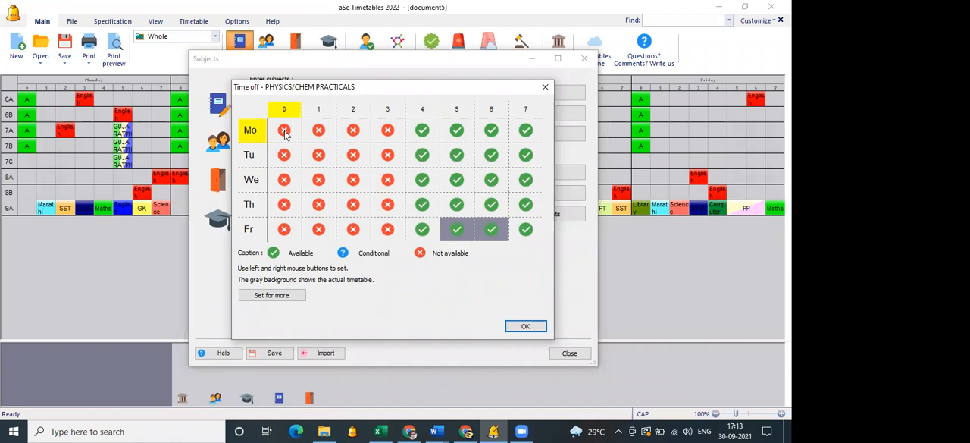
pyautogui.click(258, 136)
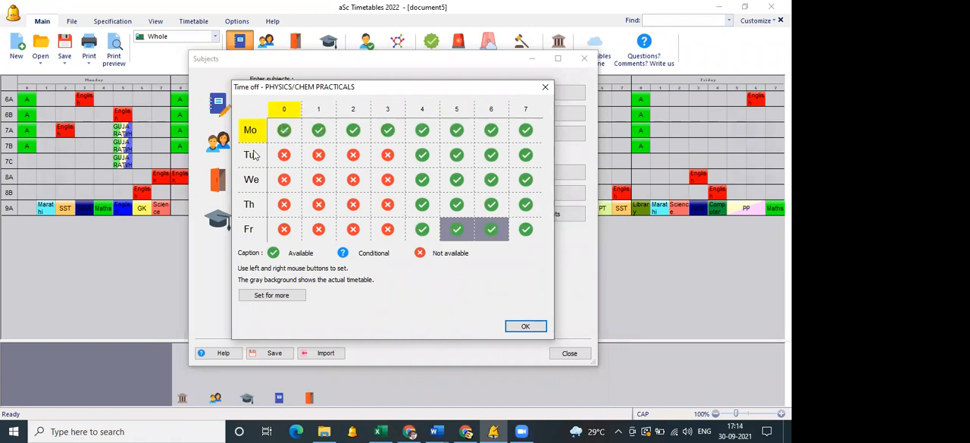
pyautogui.click(254, 154)
pyautogui.click(251, 179)
pyautogui.click(250, 204)
pyautogui.click(250, 231)
pyautogui.click(249, 232)
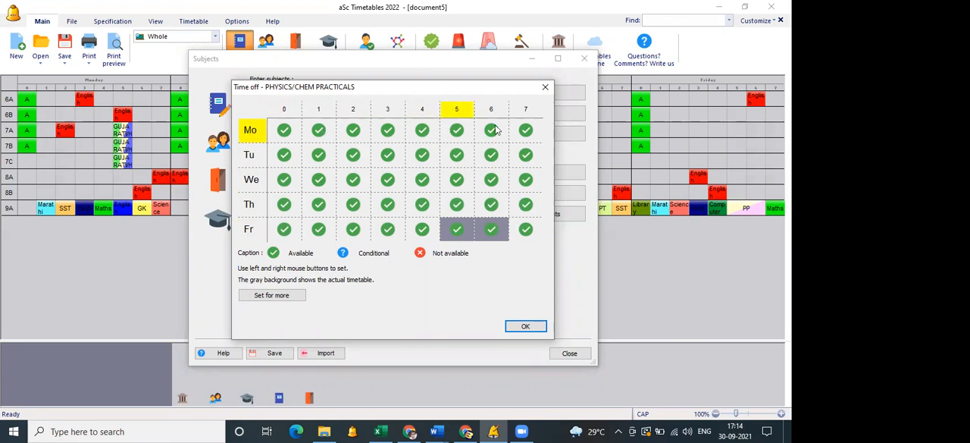
# Mark periods 0, 1, 2 and 3 as not available on all days for PHYSICS/CHEM PRACTICALS and accept the time off.
pyautogui.click(291, 112)
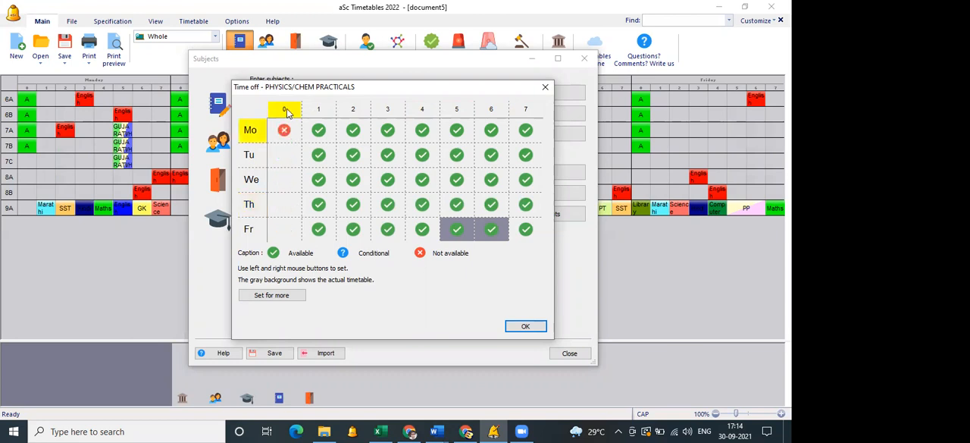
pyautogui.click(316, 111)
pyautogui.click(316, 111)
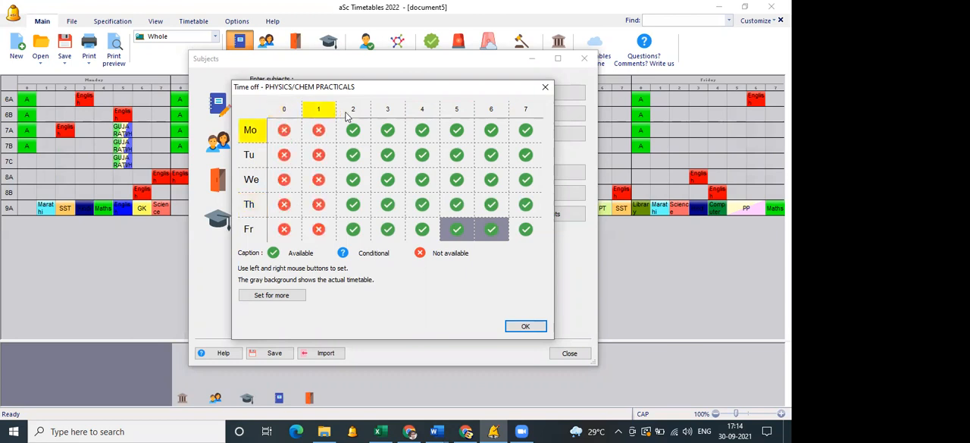
pyautogui.click(355, 111)
pyautogui.click(355, 110)
pyautogui.click(388, 111)
pyautogui.click(388, 111)
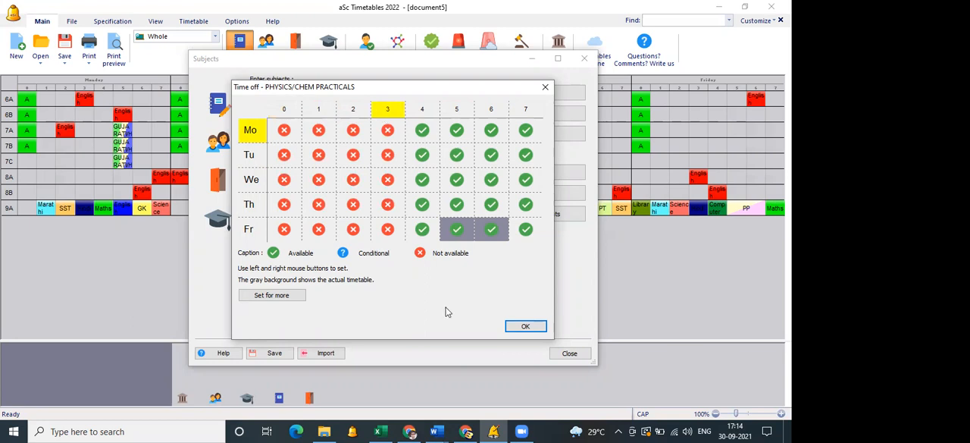
pyautogui.click(522, 326)
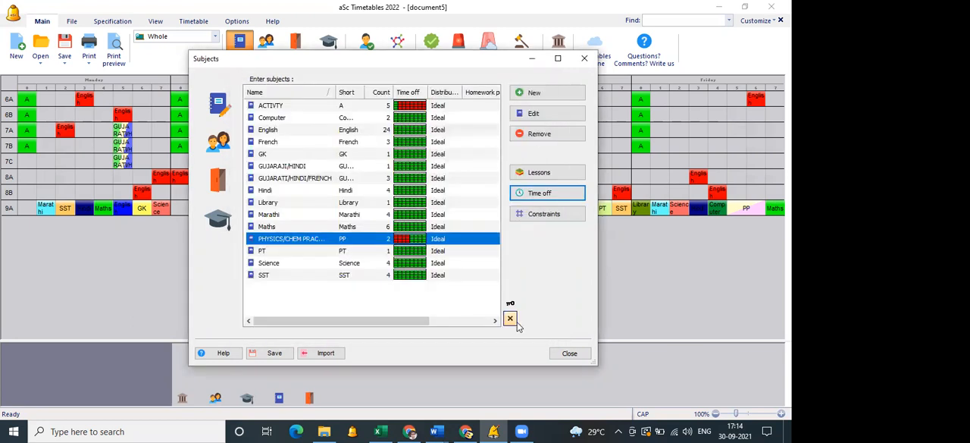
# Close the subject list and regenerate the whole timetable with the constraints set to Allow relaxation.
pyautogui.click(569, 353)
pyautogui.click(463, 62)
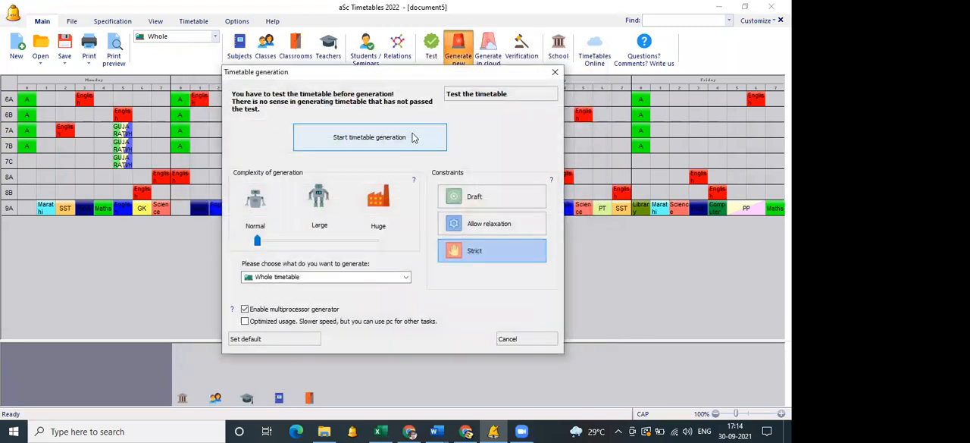
pyautogui.click(460, 222)
pyautogui.click(407, 137)
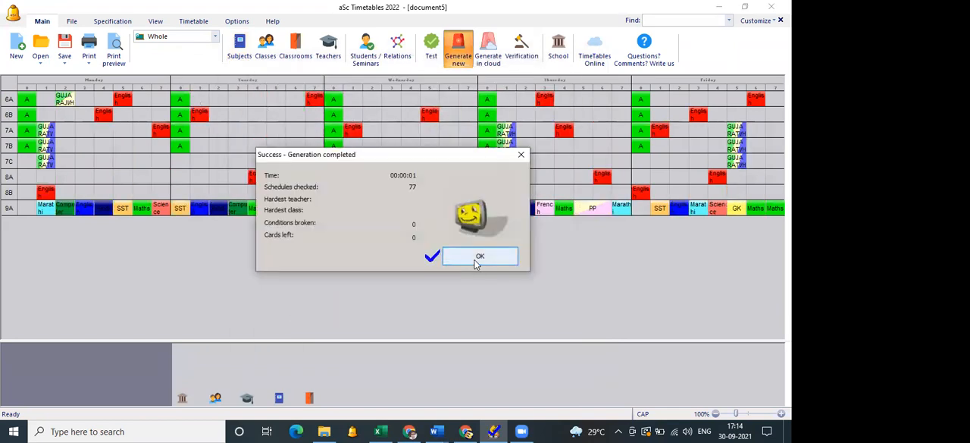
pyautogui.click(476, 259)
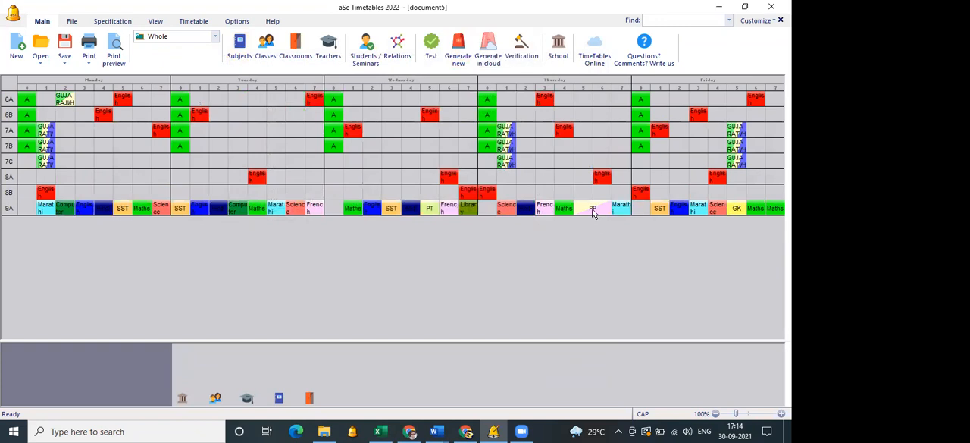
# Open the print preview of the timetable for each class and go to the page of class 9A.
pyautogui.click(115, 60)
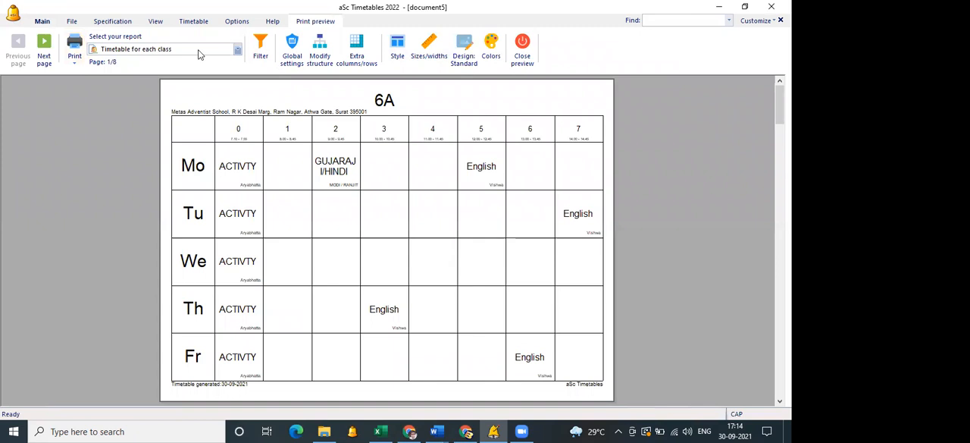
pyautogui.click(47, 57)
pyautogui.click(48, 58)
pyautogui.click(48, 58)
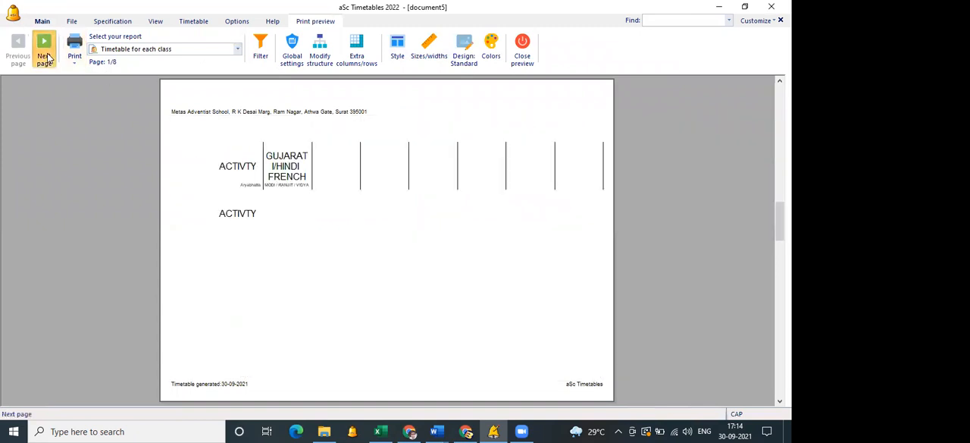
pyautogui.click(48, 59)
pyautogui.click(48, 58)
pyautogui.click(48, 59)
pyautogui.click(48, 58)
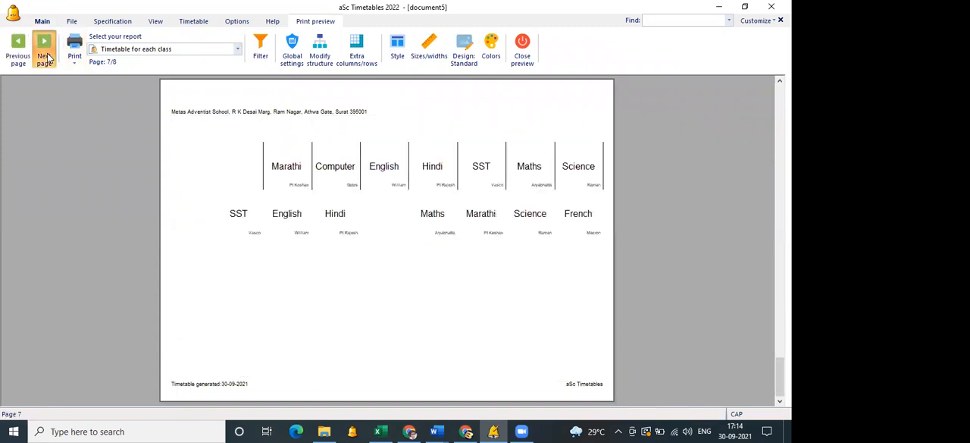
pyautogui.click(47, 58)
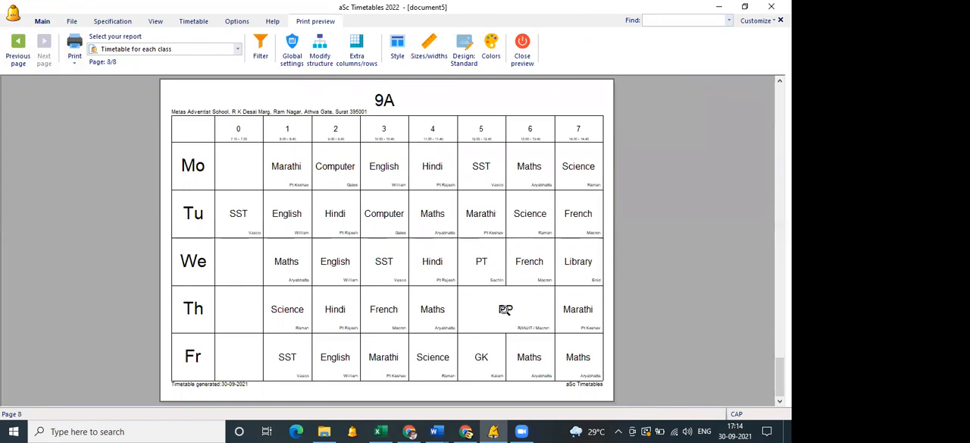
# Set the double-length PP card to print the full subject name, and close the print preview.
pyautogui.doubleClick(504, 309)
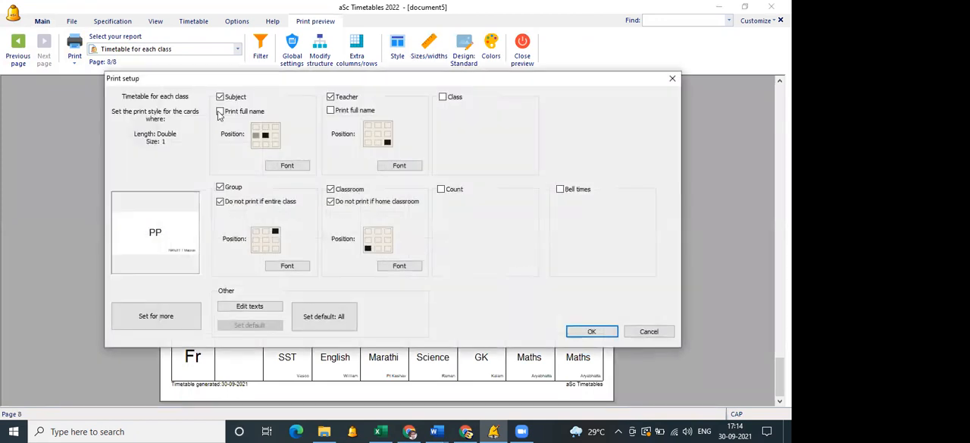
pyautogui.click(219, 112)
pyautogui.click(590, 331)
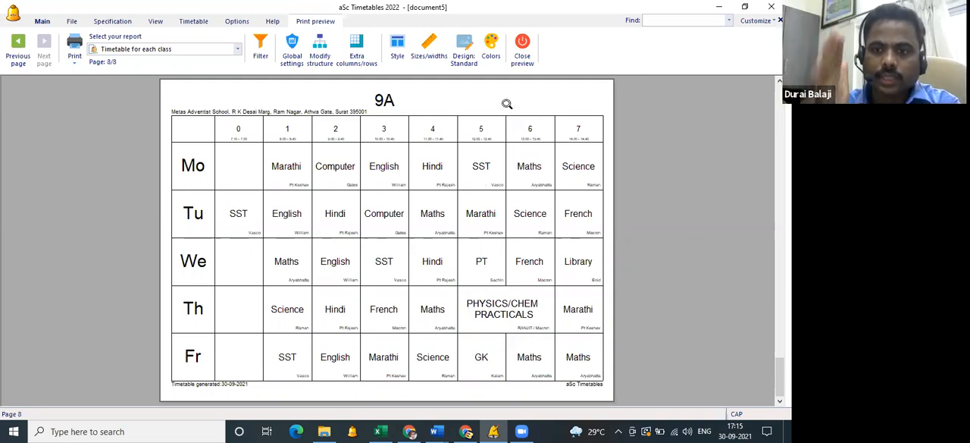
pyautogui.click(523, 62)
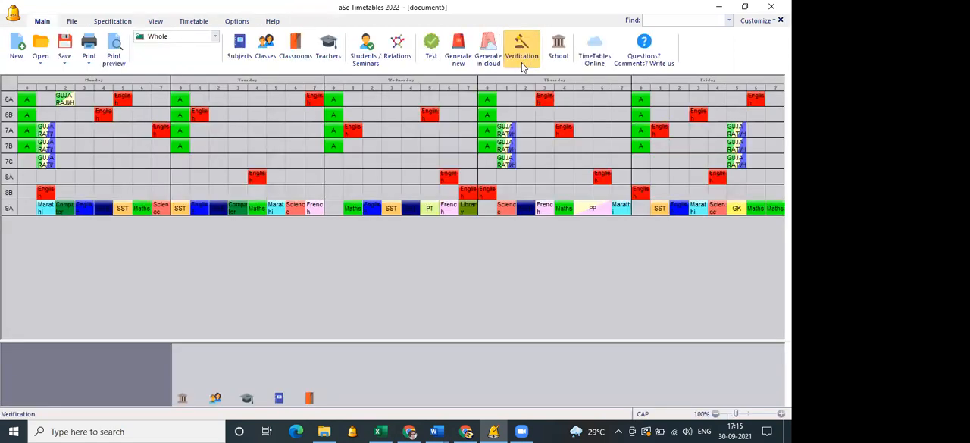
# Add three new classes titled 1, 2 and 3, and sort the class list by name.
pyautogui.click(262, 58)
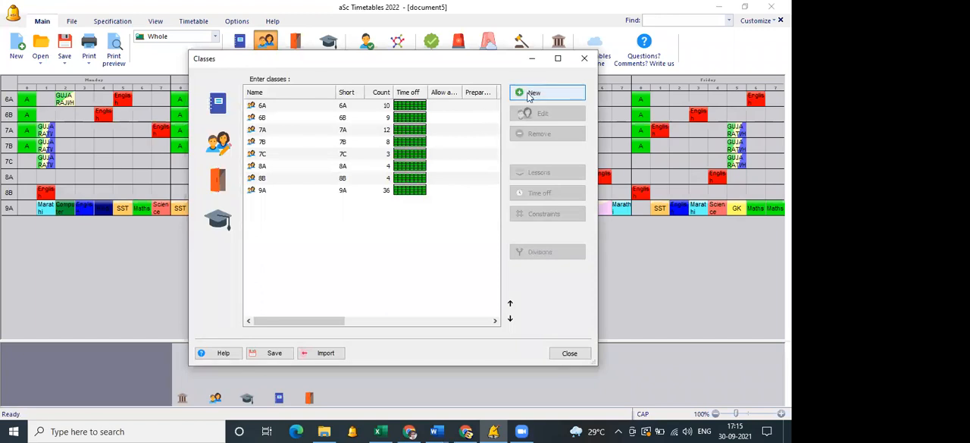
pyautogui.click(529, 92)
pyautogui.press('Return')
pyautogui.click(529, 94)
pyautogui.press('Return')
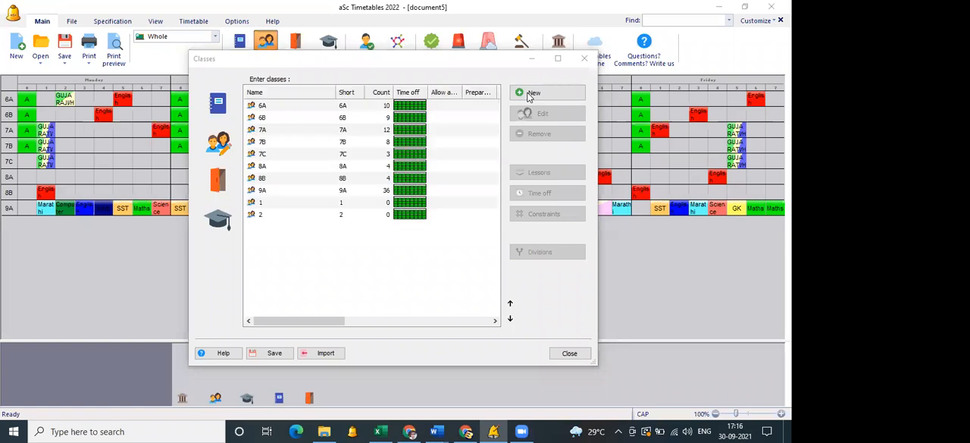
pyautogui.click(529, 94)
pyautogui.press('Return')
pyautogui.click(322, 94)
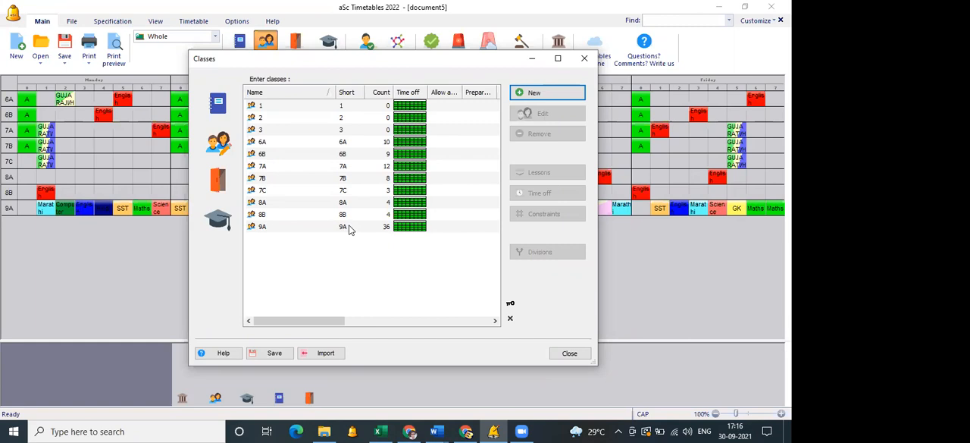
# Mark periods 6 and 7 as not available on all days in the time off of class 1.
pyautogui.click(354, 109)
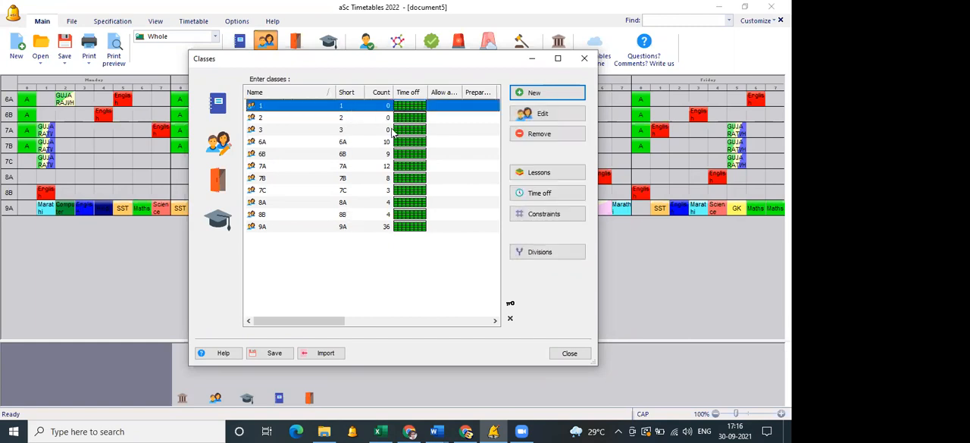
pyautogui.click(529, 195)
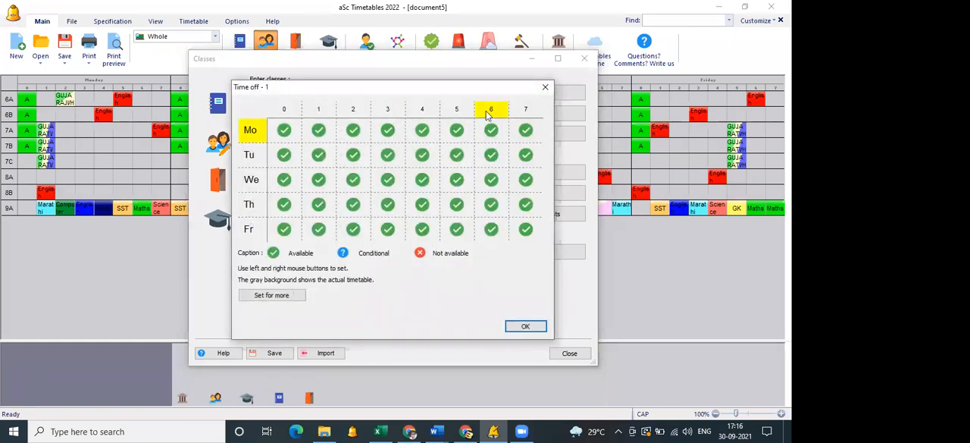
pyautogui.click(491, 108)
pyautogui.click(500, 112)
pyautogui.doubleClick(523, 115)
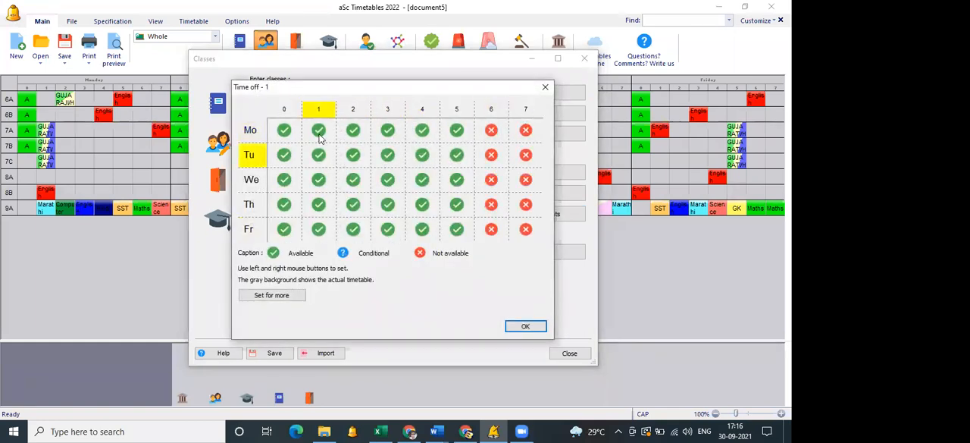
# Apply the same time off to classes 2 and 3, confirm it, and close the class list.
pyautogui.click(291, 295)
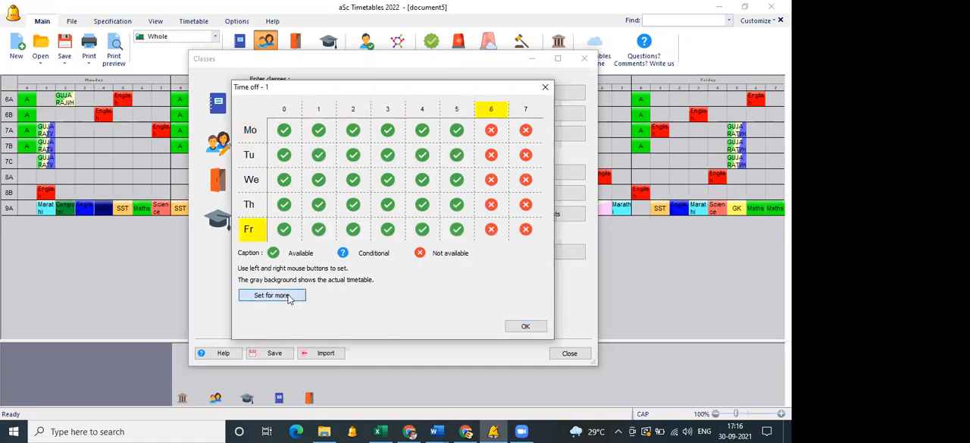
pyautogui.click(299, 186)
pyautogui.click(298, 197)
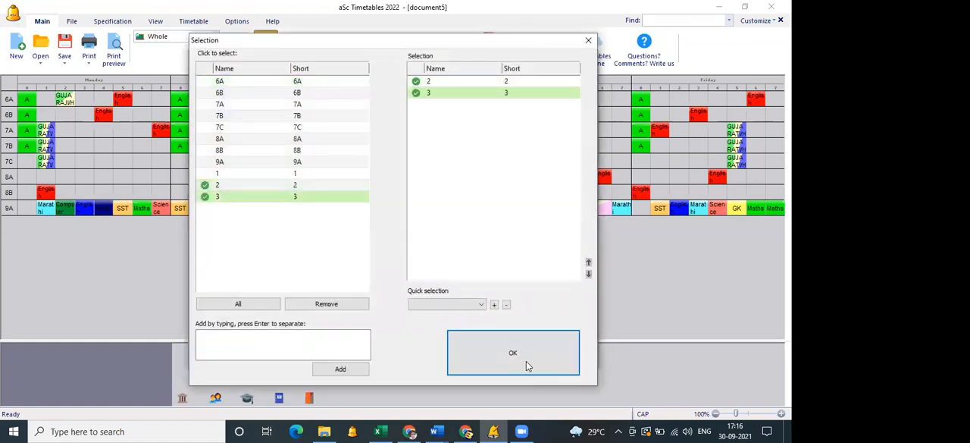
pyautogui.click(524, 352)
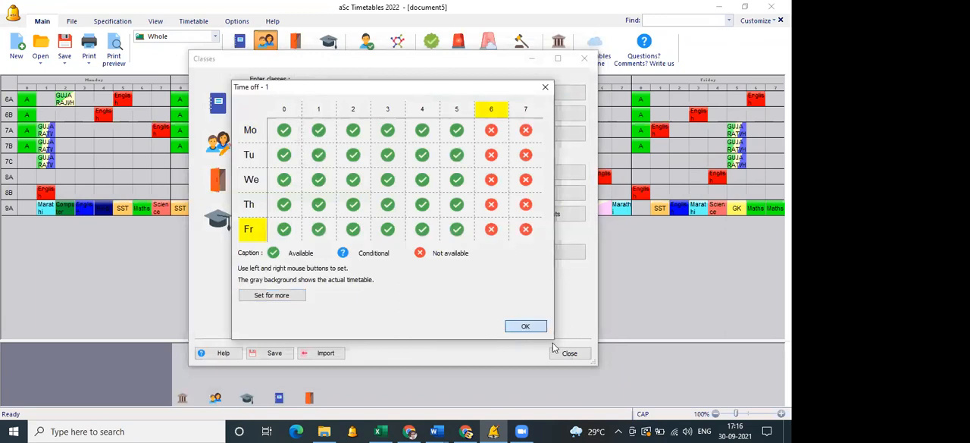
pyautogui.click(527, 326)
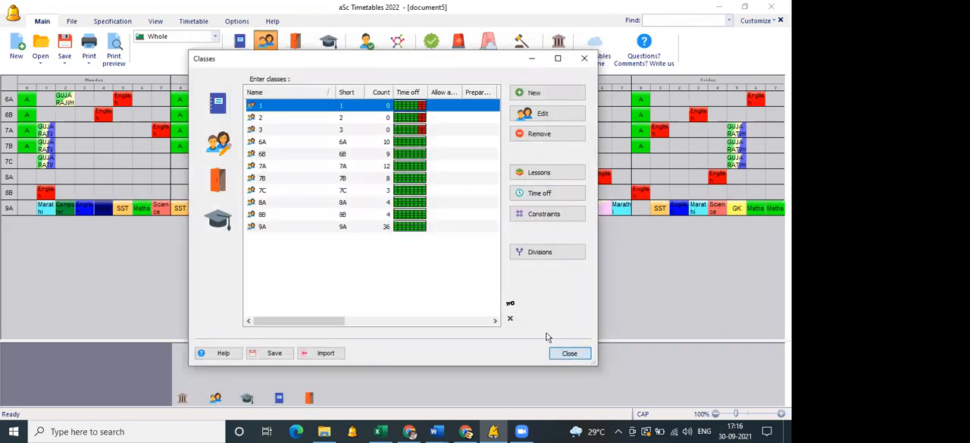
pyautogui.click(567, 354)
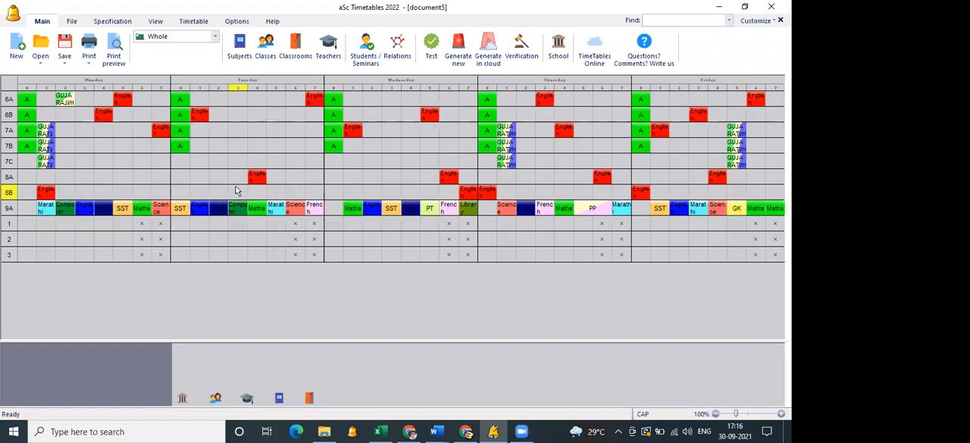
# Open the time off of the ninth teacher in the teacher list and mark all of Tuesday and Thursday as not available.
pyautogui.click(332, 63)
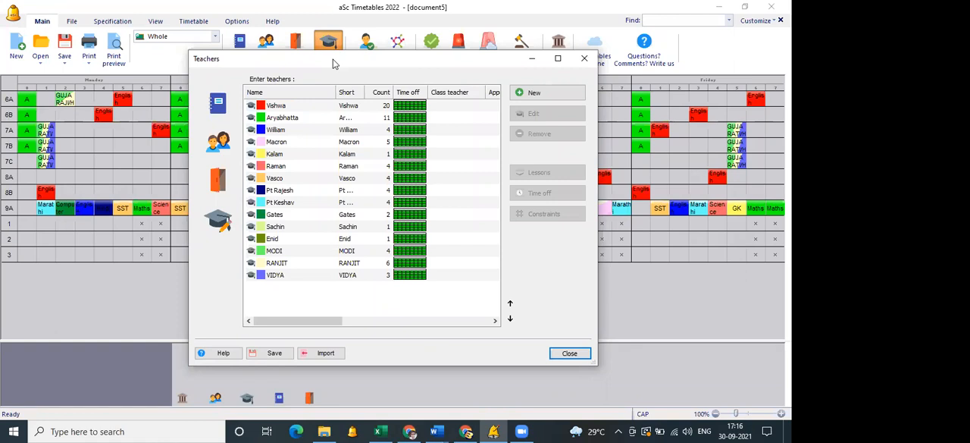
pyautogui.click(459, 201)
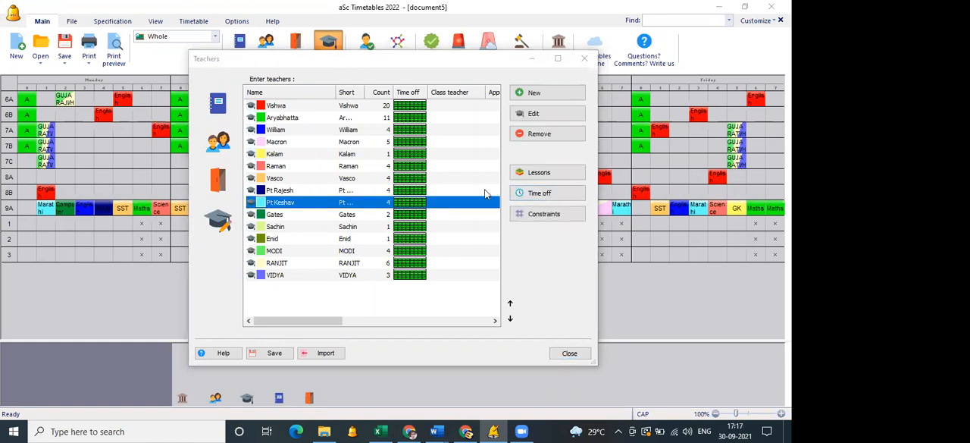
pyautogui.click(249, 137)
pyautogui.click(249, 137)
pyautogui.click(249, 137)
pyautogui.click(250, 156)
pyautogui.click(250, 158)
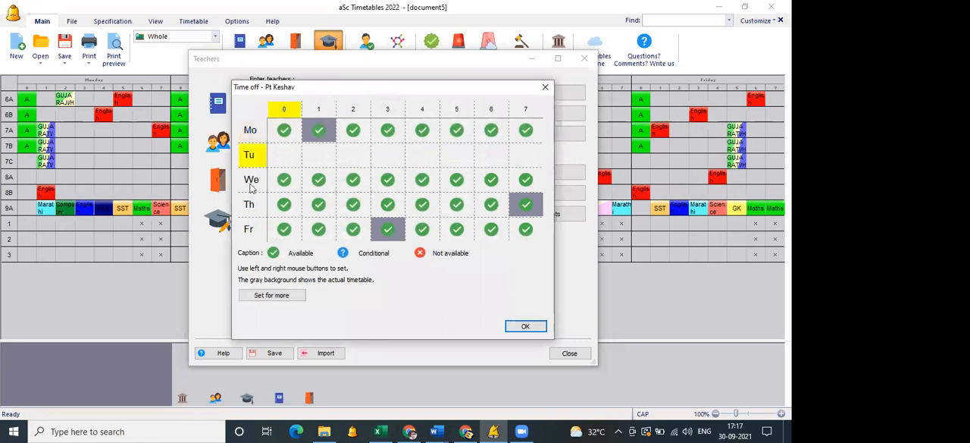
pyautogui.click(250, 204)
pyautogui.click(250, 205)
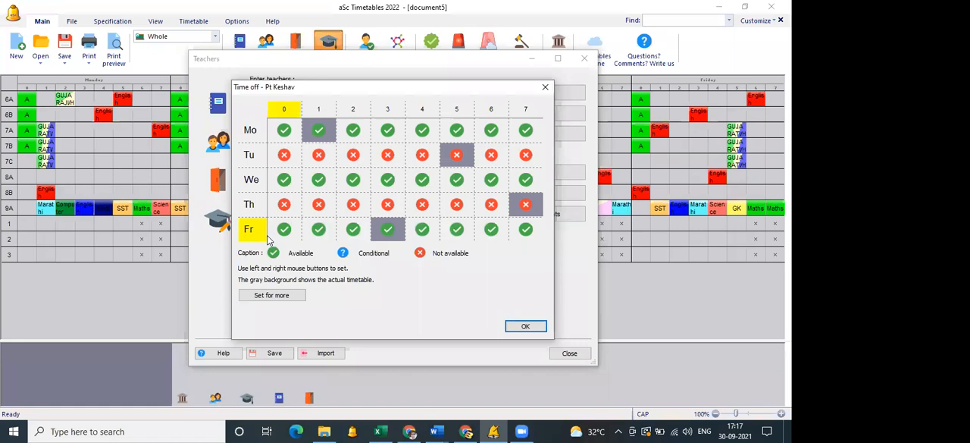
# Set the teacher's period 2 to available on Tuesday, not available on Wednesday and conditional on Thursday, then discard the changes and close the teacher list.
pyautogui.click(353, 155)
pyautogui.click(355, 187)
pyautogui.click(355, 187)
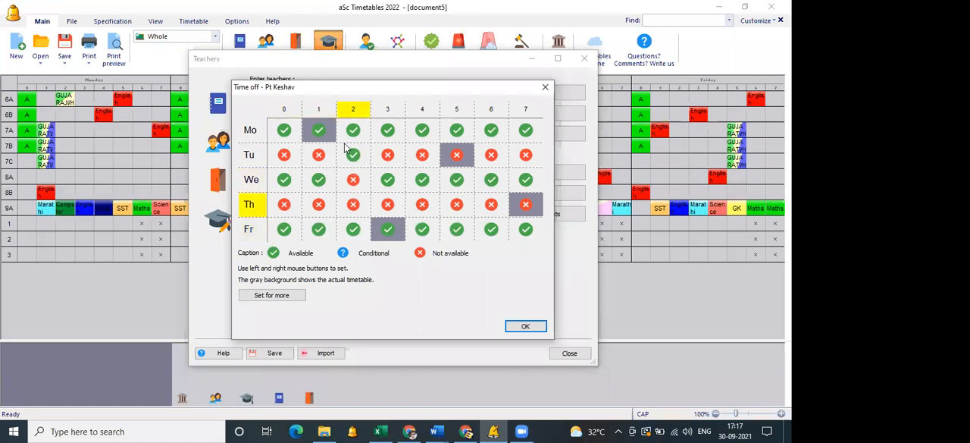
pyautogui.click(360, 206)
pyautogui.click(543, 87)
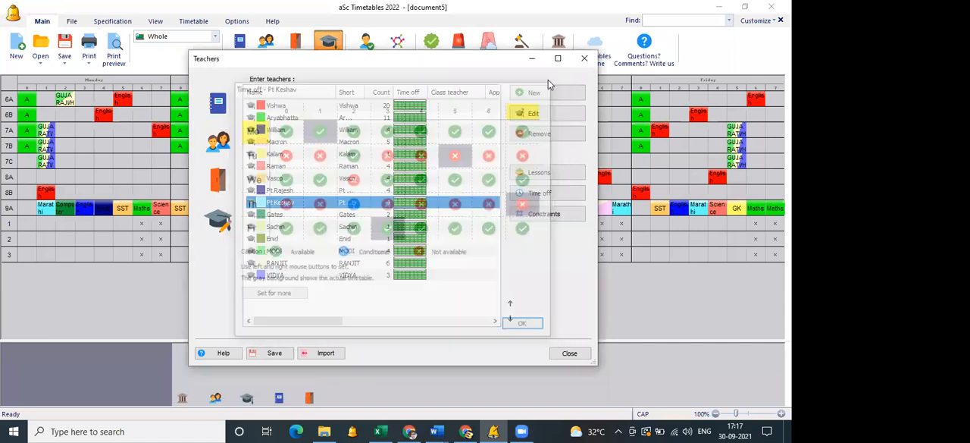
pyautogui.click(569, 353)
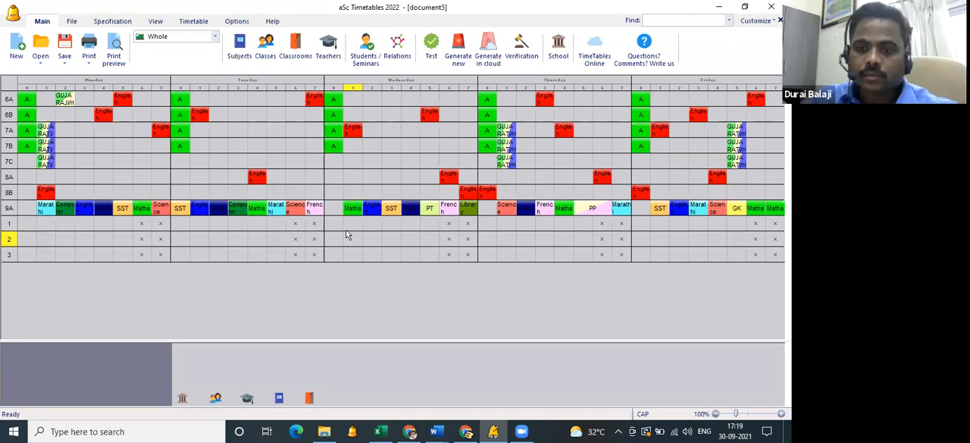
# Add two new subjects titled MATHS 9 and MATHS 11 to the subject list.
pyautogui.click(244, 62)
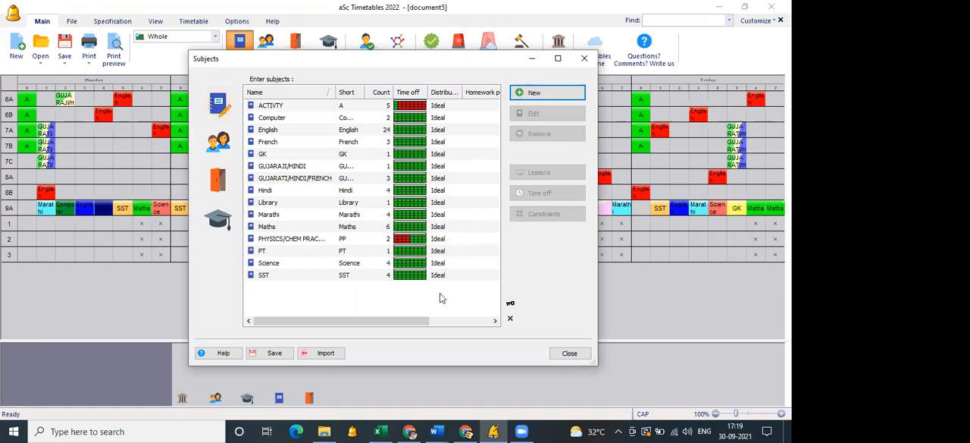
pyautogui.click(550, 94)
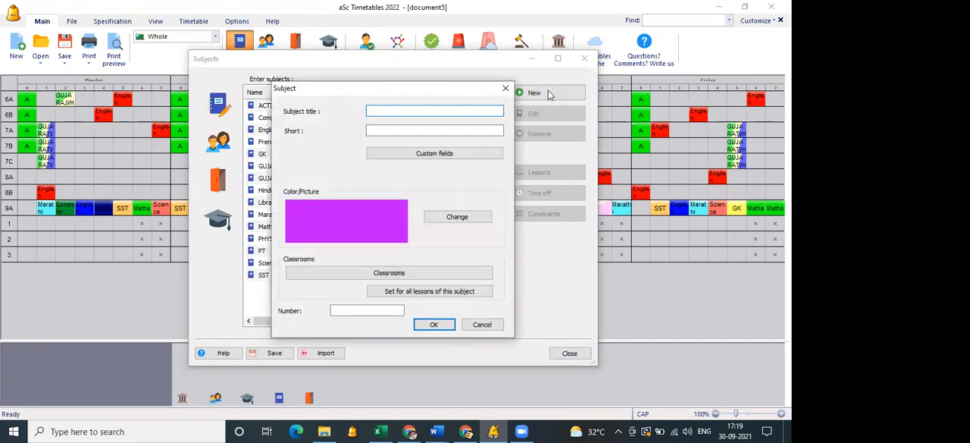
pyautogui.write('MATHS 9')
pyautogui.press('Return')
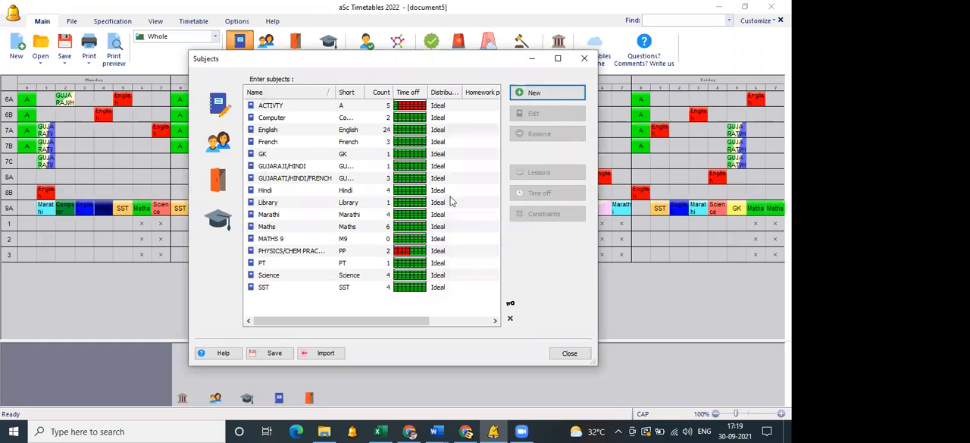
pyautogui.click(546, 91)
pyautogui.write('MATHS 11')
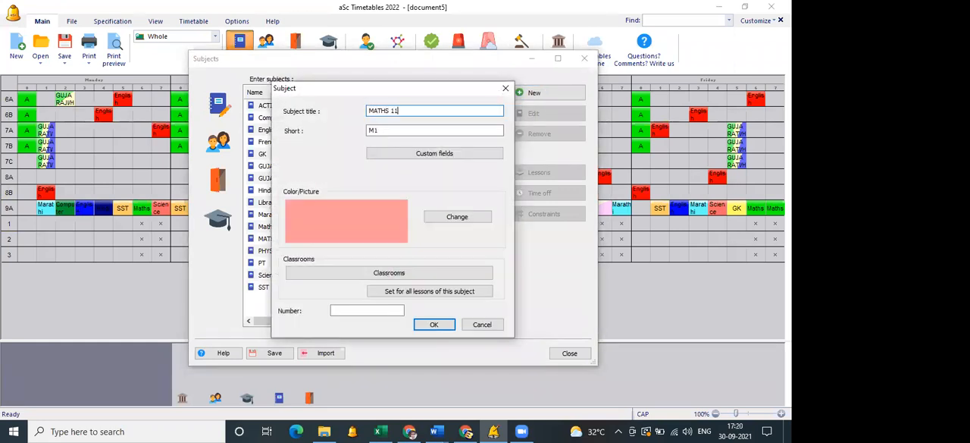
pyautogui.press('Return')
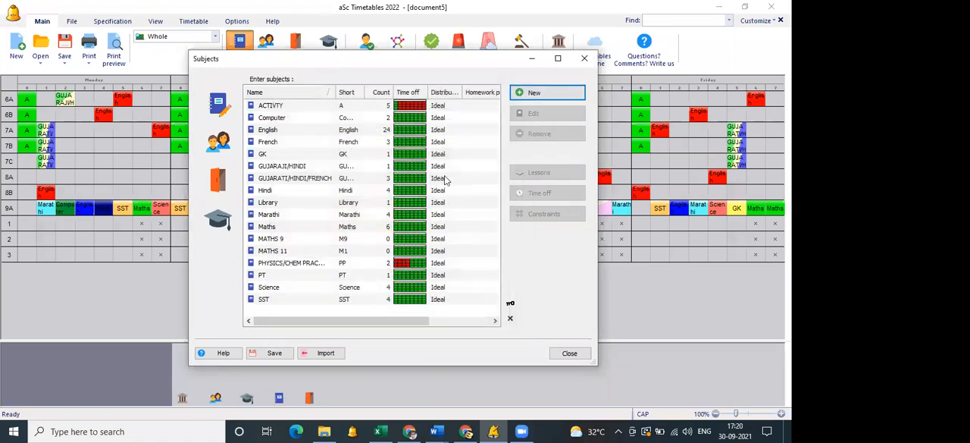
# Mark periods 2 and 3 as not available on all days in the time off of MATHS 9.
pyautogui.click(301, 238)
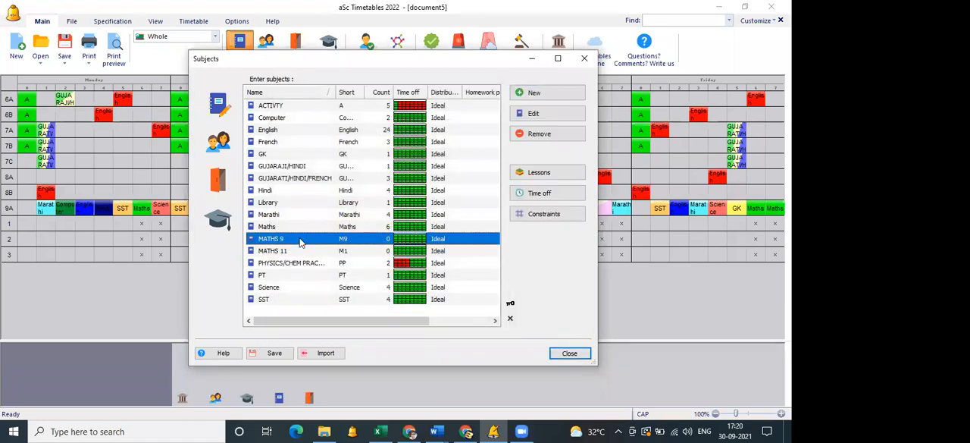
pyautogui.click(520, 194)
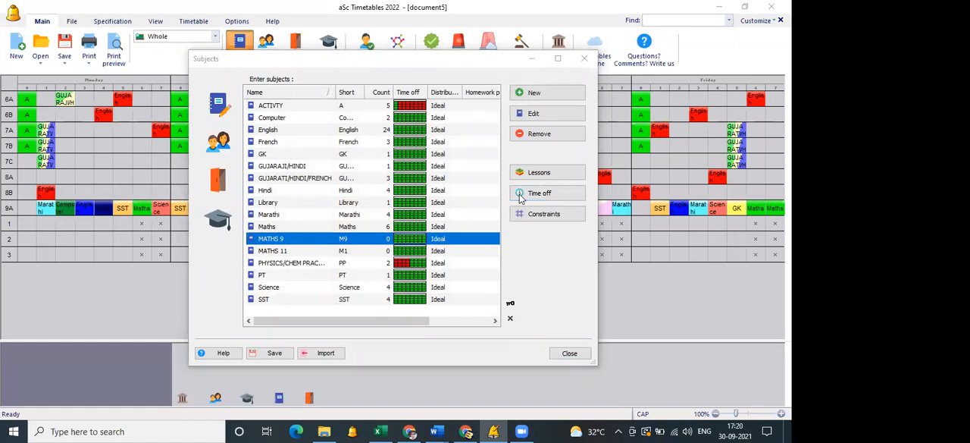
pyautogui.click(353, 111)
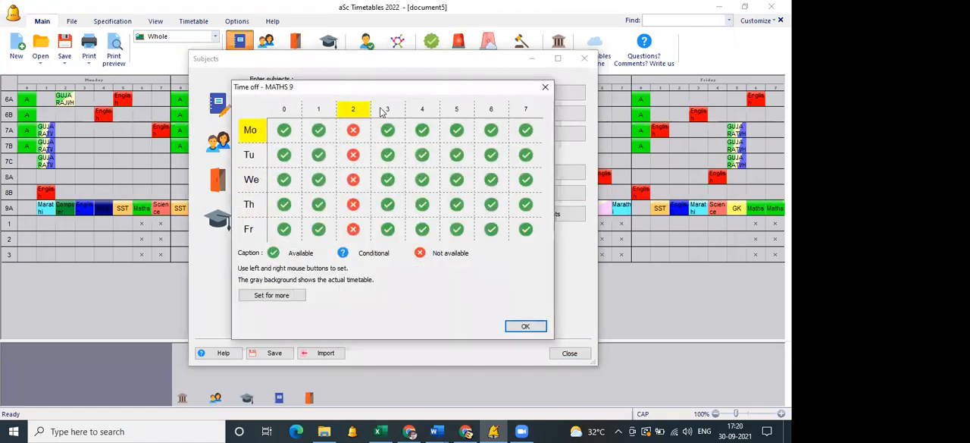
pyautogui.click(388, 110)
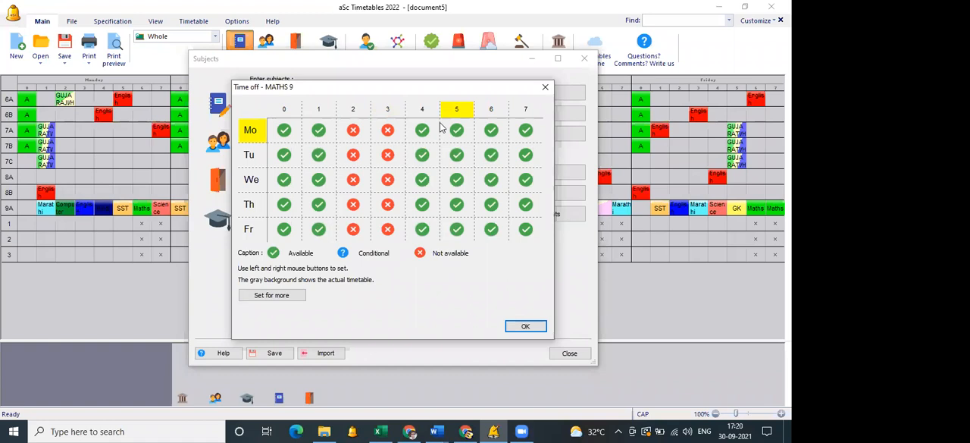
# Make periods 2 and 3 available again for MATHS 9, block periods 4 and 5 instead, and dismiss the time off without saving.
pyautogui.click(353, 110)
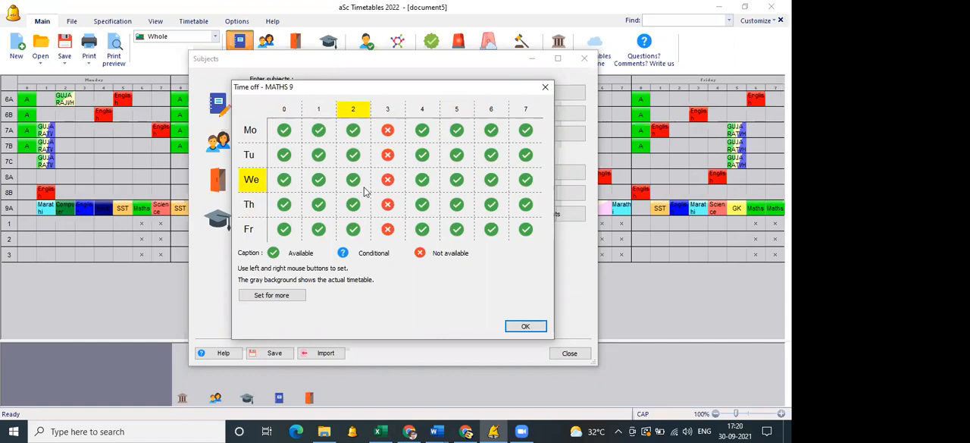
pyautogui.click(391, 111)
pyautogui.click(423, 112)
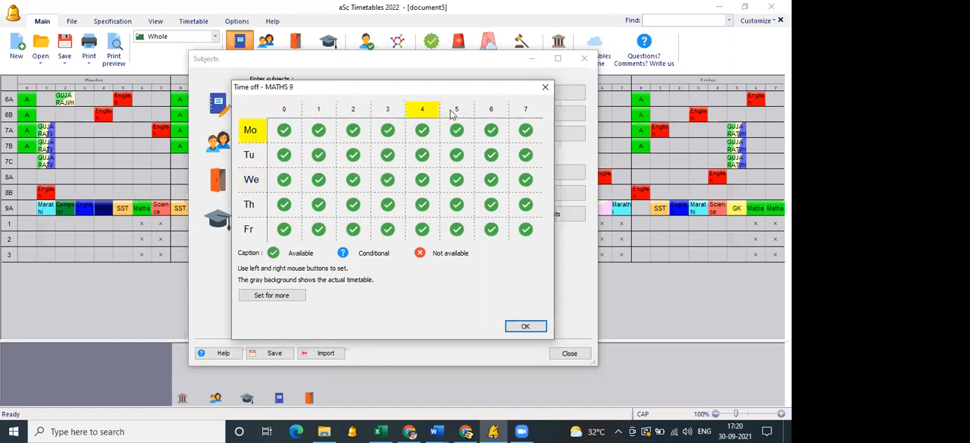
pyautogui.click(453, 112)
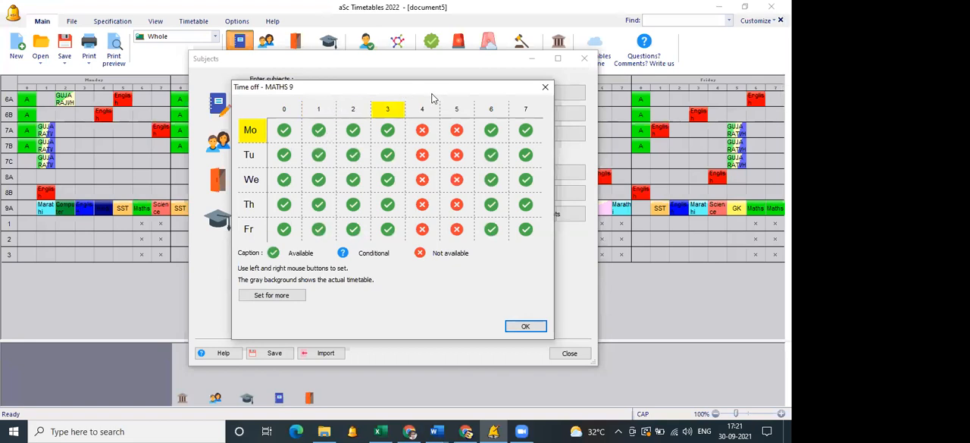
pyautogui.click(546, 88)
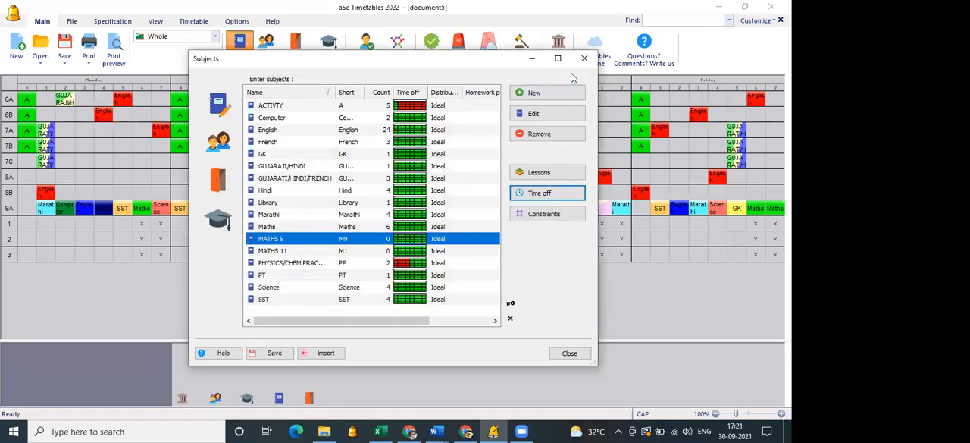
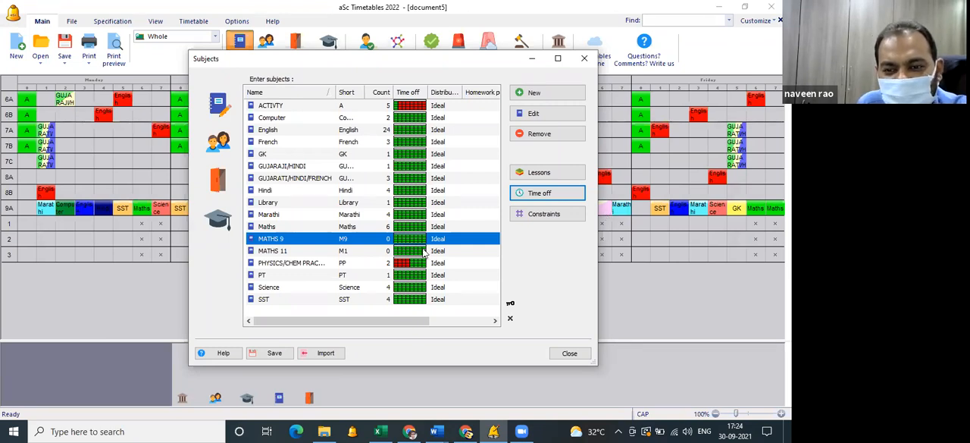
# Open Notepad and enter the contact's e-mail address in the blank document.
pyautogui.press('super+r')
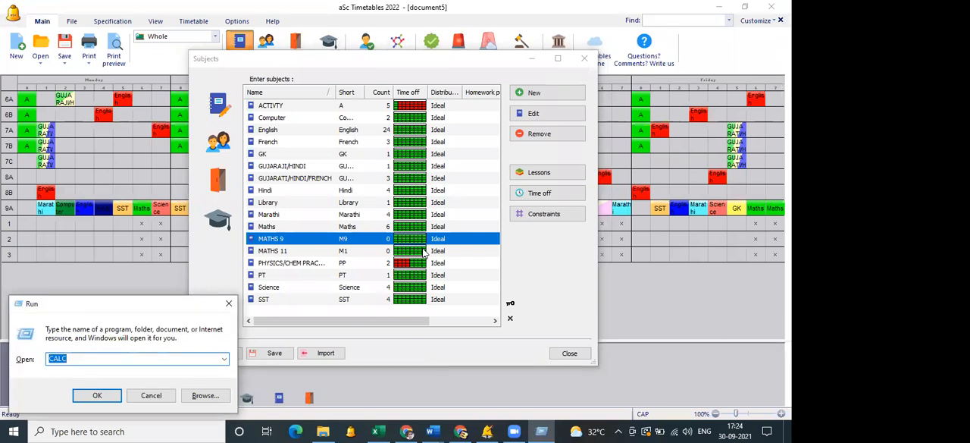
pyautogui.write('NO')
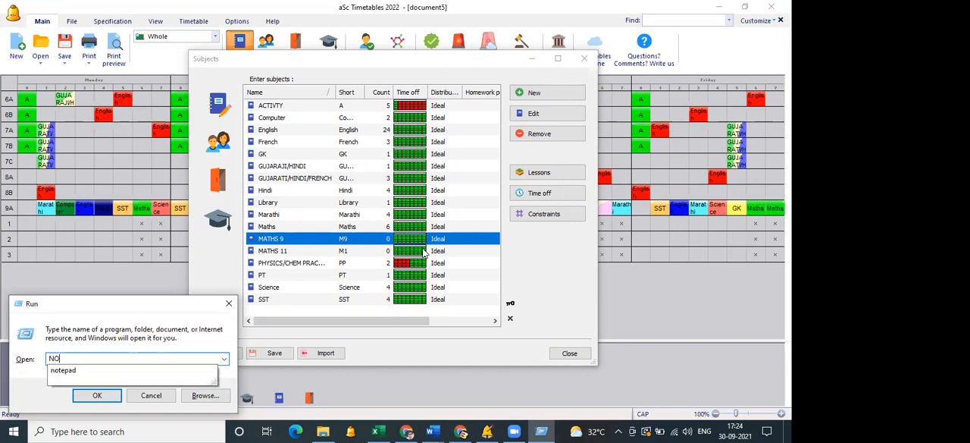
pyautogui.write('TEPAD')
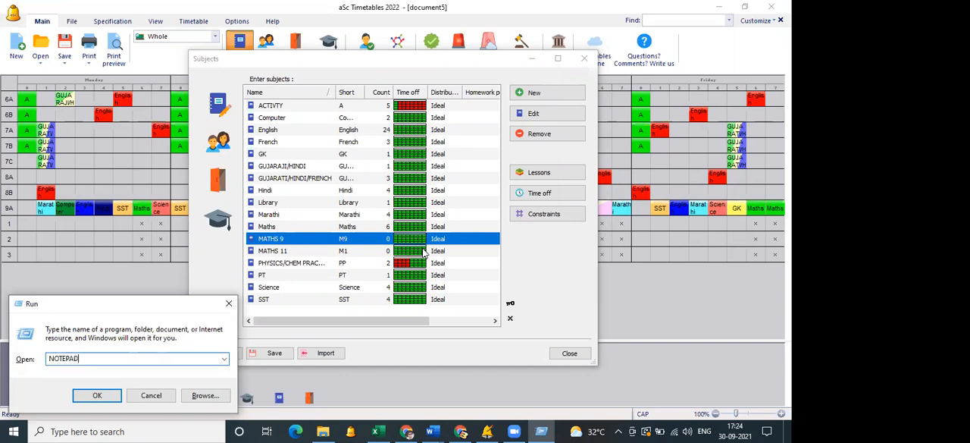
pyautogui.press('Return')
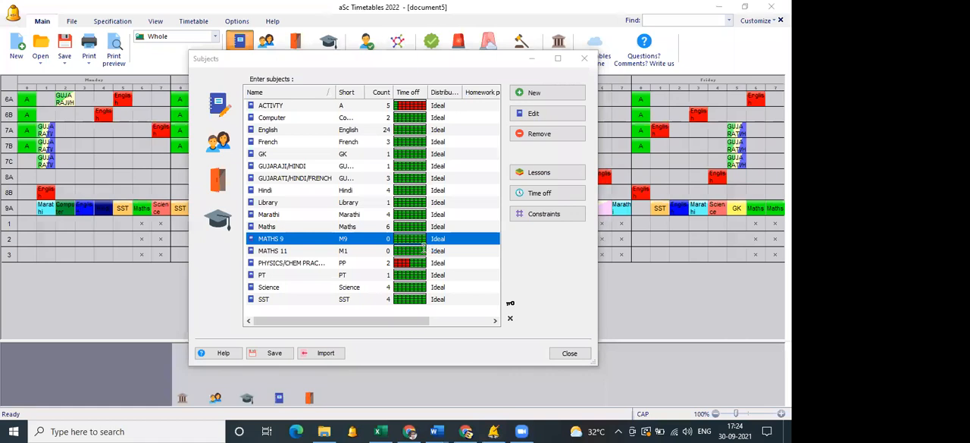
pyautogui.press('Return')
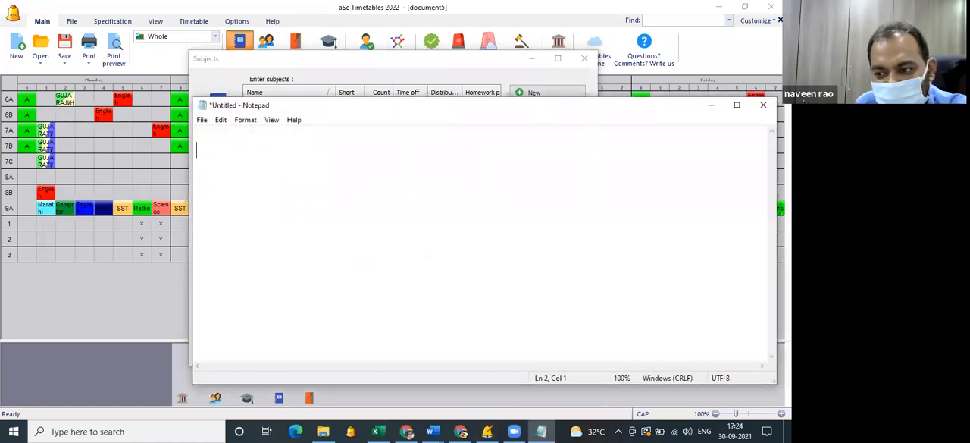
pyautogui.write('NARES')
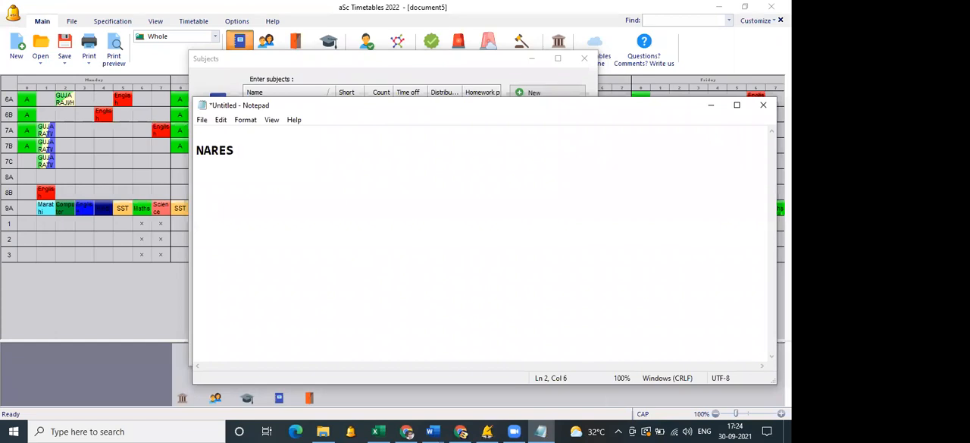
pyautogui.hotkey('ctrl', 'a')
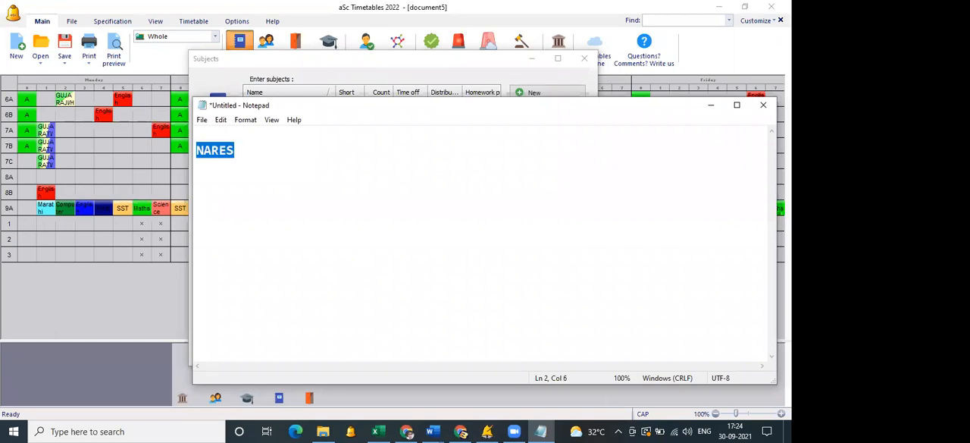
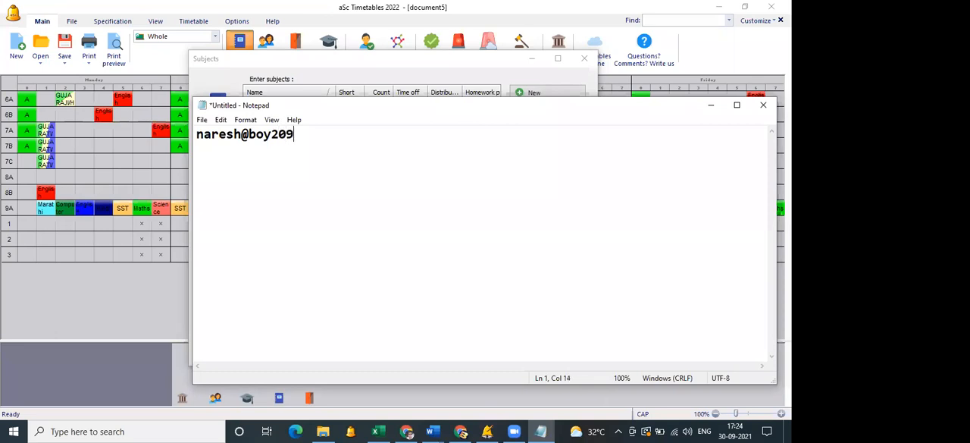
# Add the contact's phone number beneath the e-mail address, insert an empty line above both, and split the number into two groups.
pyautogui.press('Return')
pyautogui.press('Return')
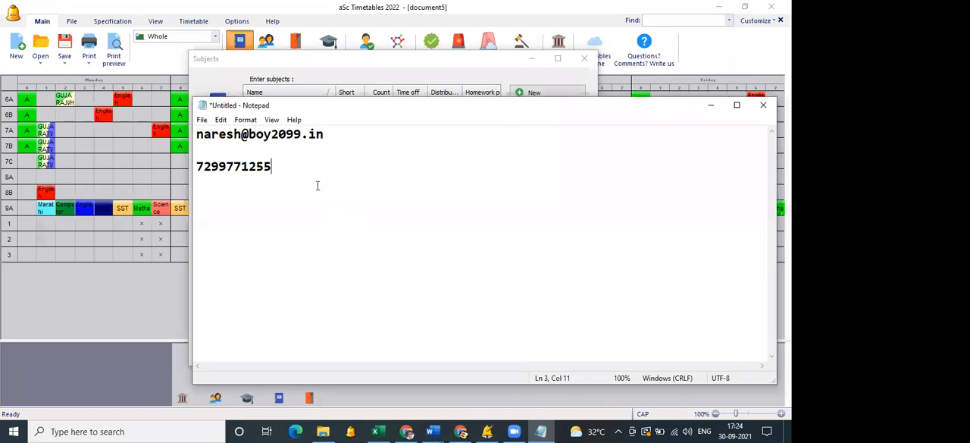
pyautogui.click(199, 134)
pyautogui.press('Return')
pyautogui.click(233, 182)
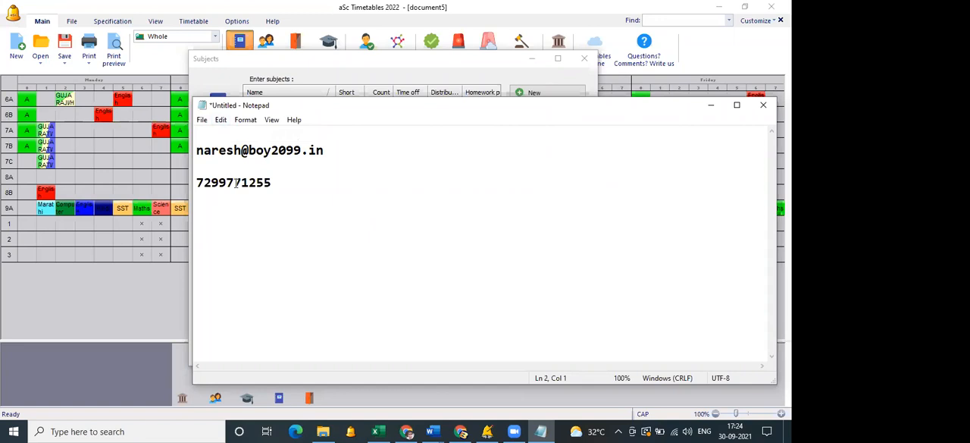
pyautogui.click(372, 175)
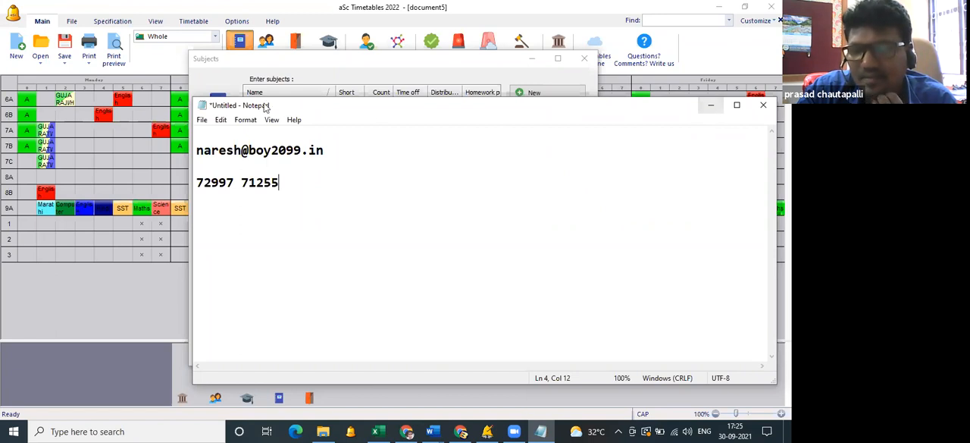
# Return to aSc Timetables, close the subject list, and start a new timetable with the school name "9 and 10 special timetables", leaving the remaining wizard steps unfilled.
pyautogui.click(97, 321)
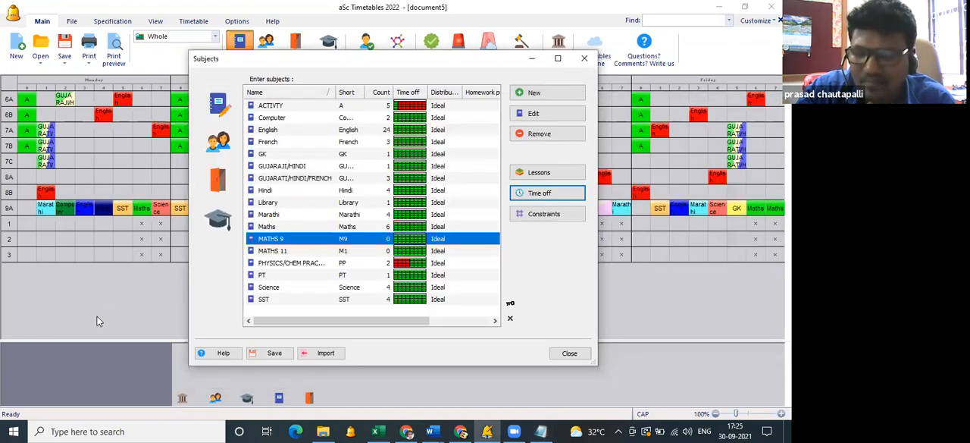
pyautogui.click(561, 354)
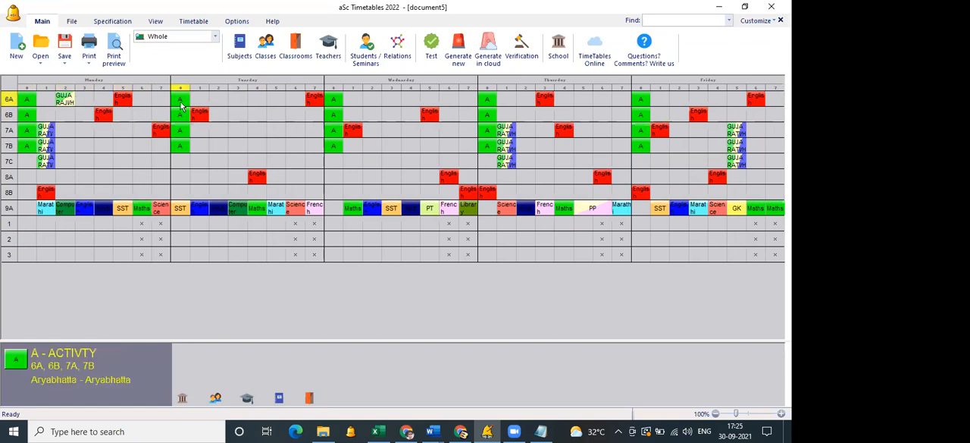
pyautogui.click(16, 55)
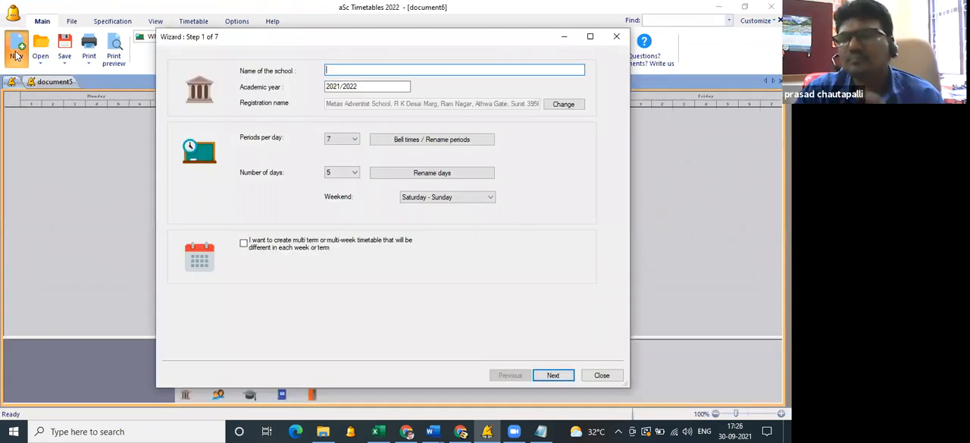
pyautogui.write('S and 10 special timetables')
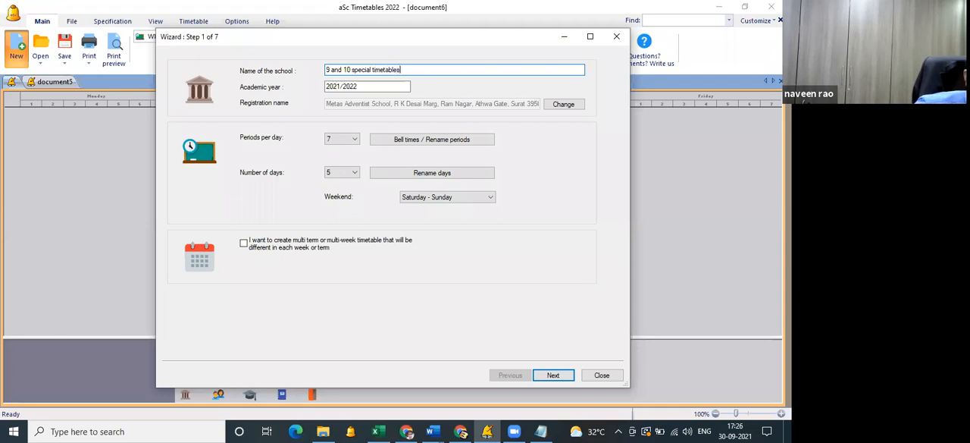
pyautogui.press('Return')
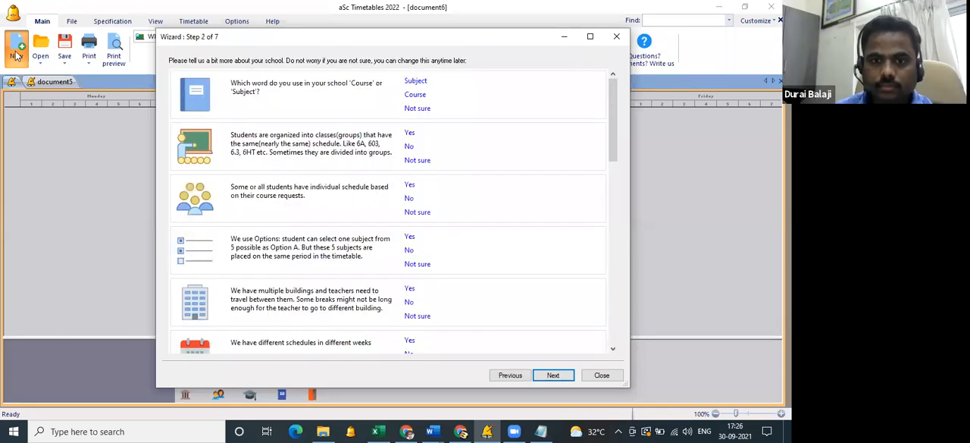
pyautogui.press('Return')
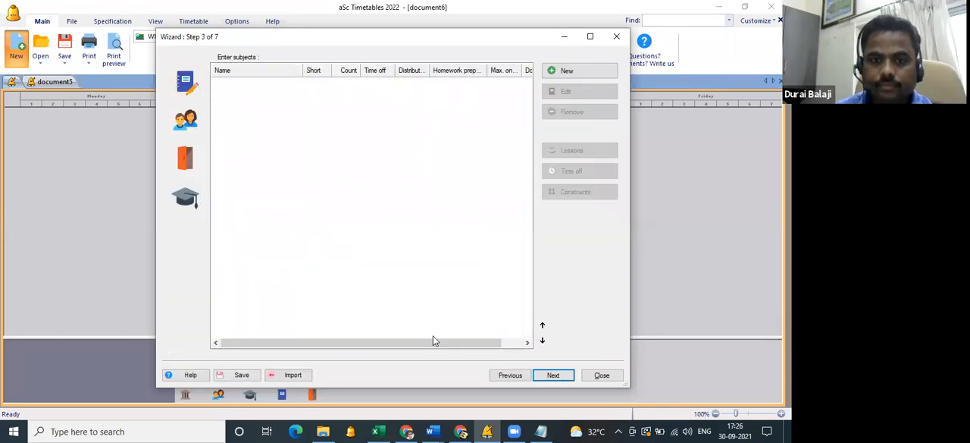
pyautogui.click(602, 376)
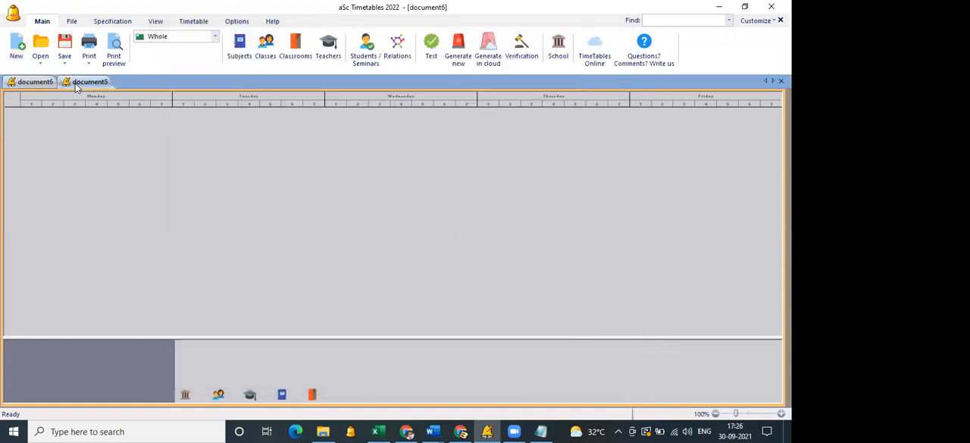
# Switch between the document5 and document6 timetables, ending on document5, and glance at the desktop.
pyautogui.click(76, 85)
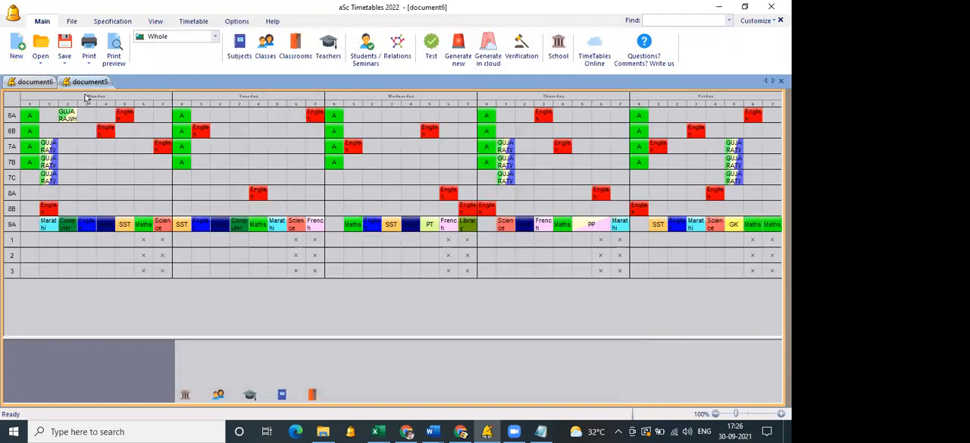
pyautogui.click(35, 82)
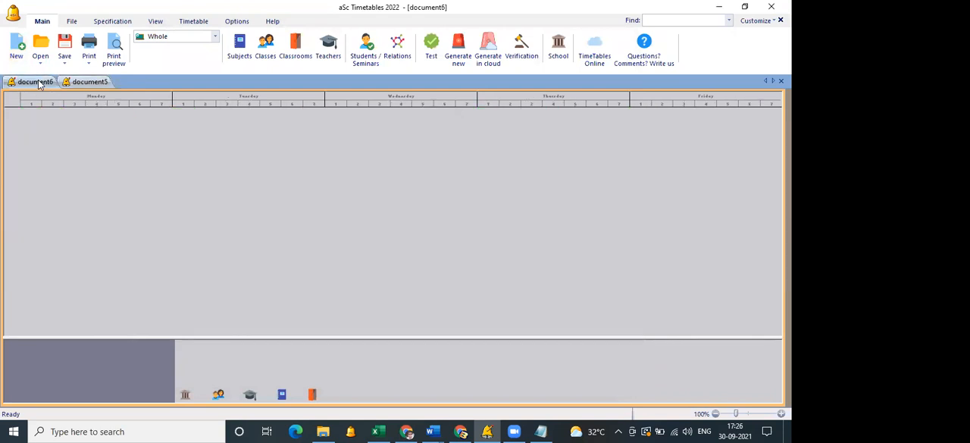
pyautogui.click(76, 84)
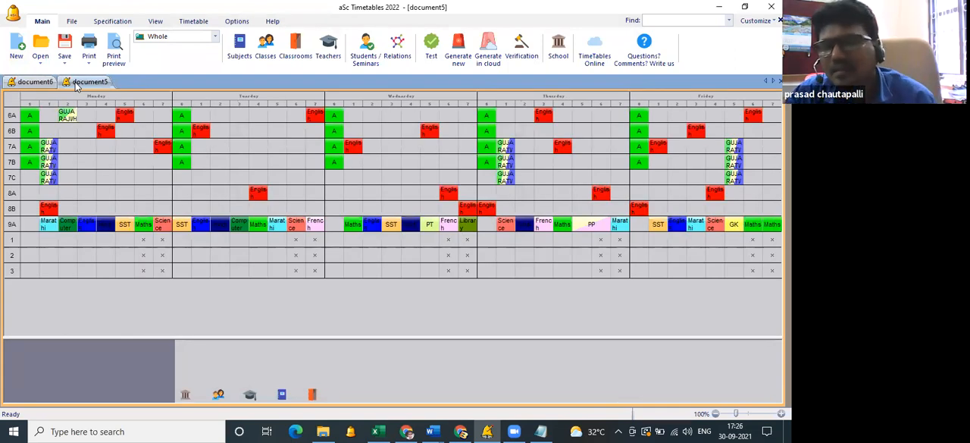
pyautogui.press('super+d')
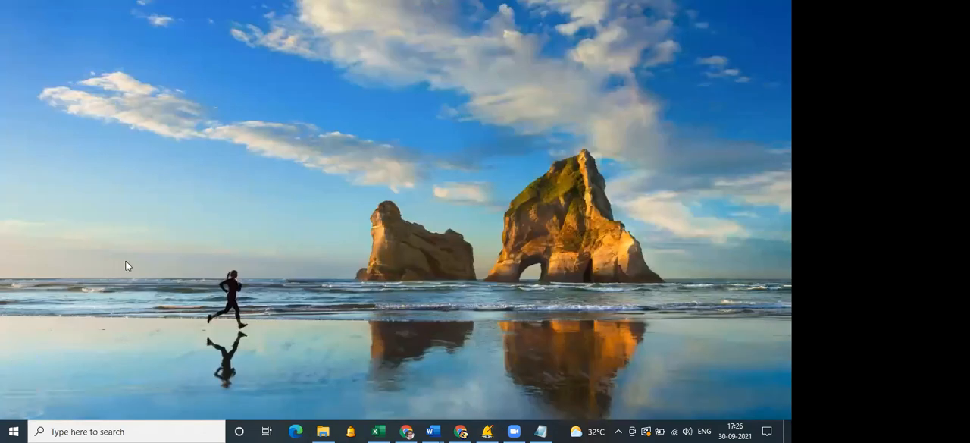
pyautogui.click(487, 430)
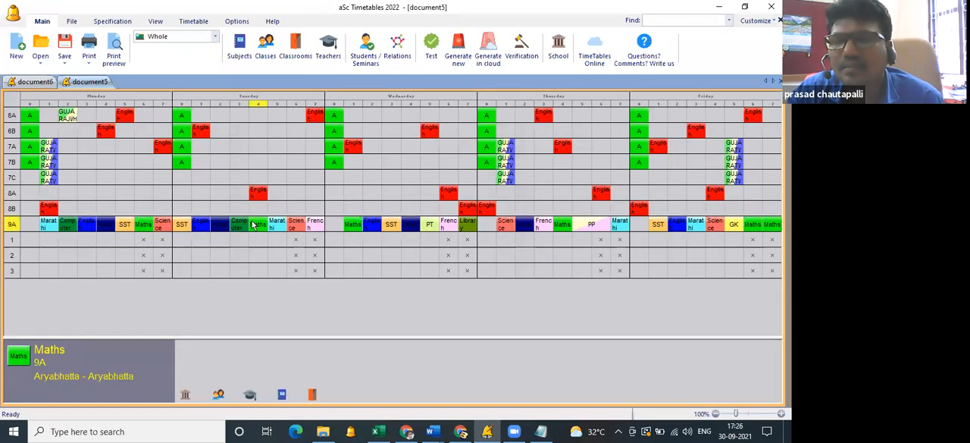
# Save the document5 timetable as "metas" on the Desktop.
pyautogui.click(65, 64)
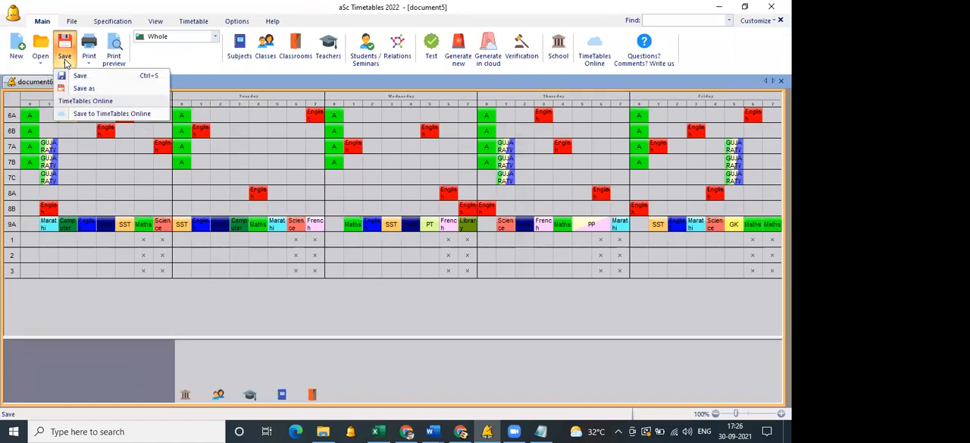
pyautogui.click(79, 89)
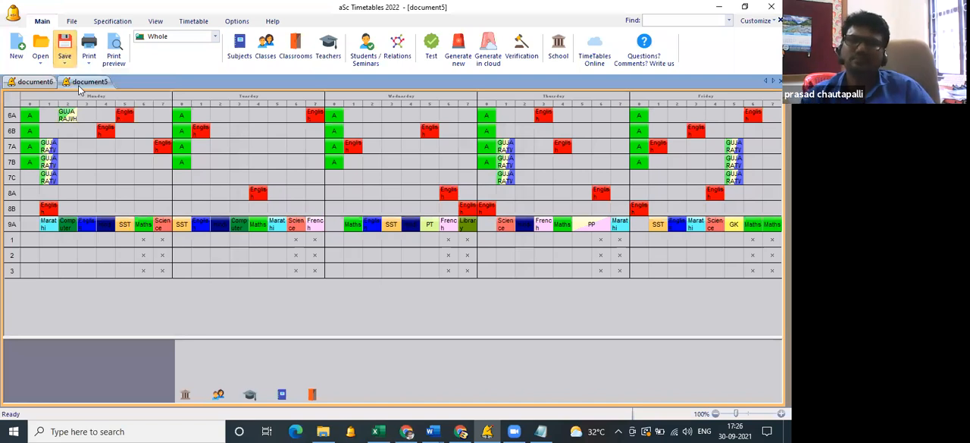
pyautogui.write('metas')
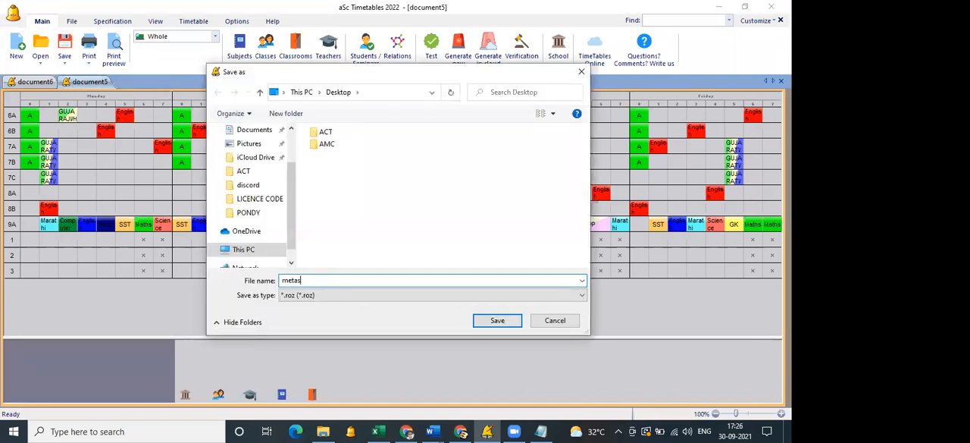
pyautogui.press('Return')
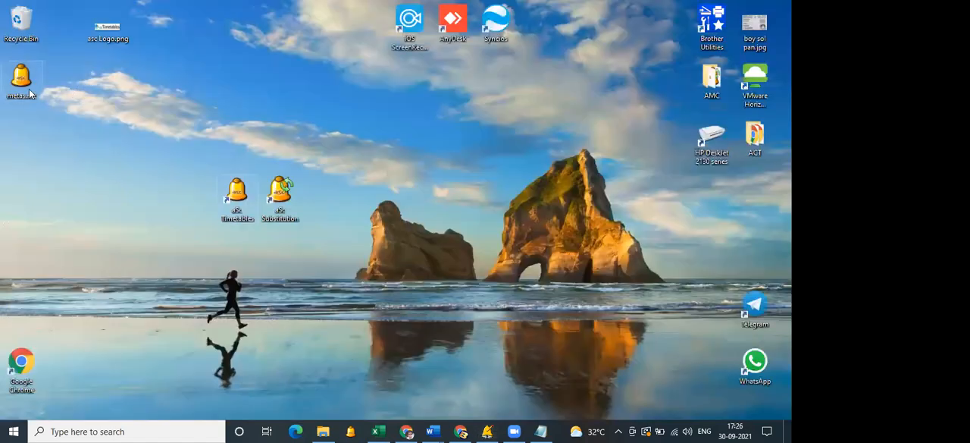
# Show the desktop and locate the saved metas.roz timetable file.
pyautogui.moveTo(29, 89); pyautogui.dragTo(418, 150)
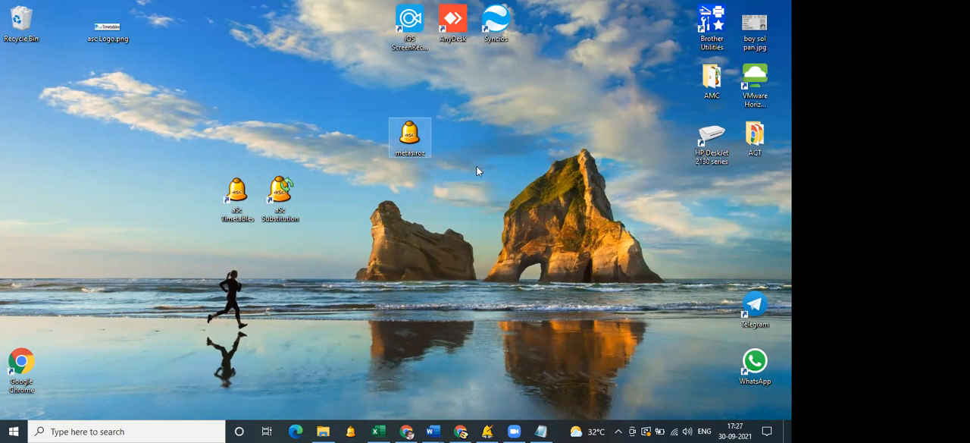
pyautogui.click(424, 168)
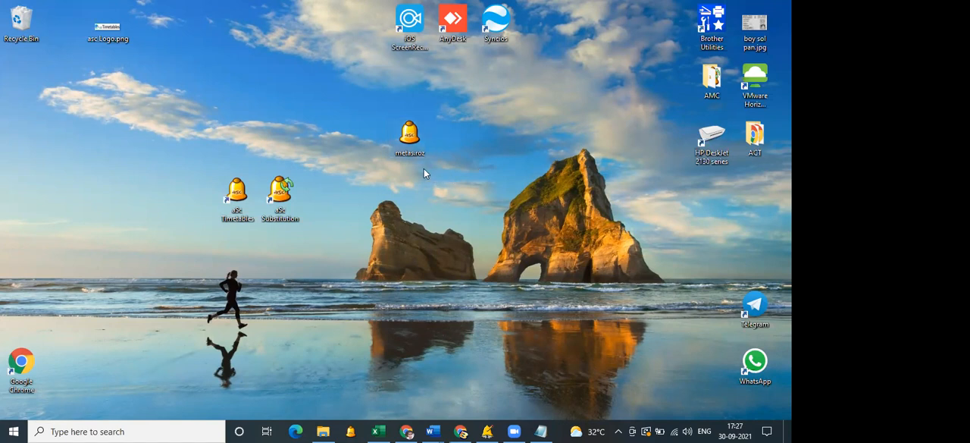
pyautogui.moveTo(382, 101); pyautogui.dragTo(483, 185)
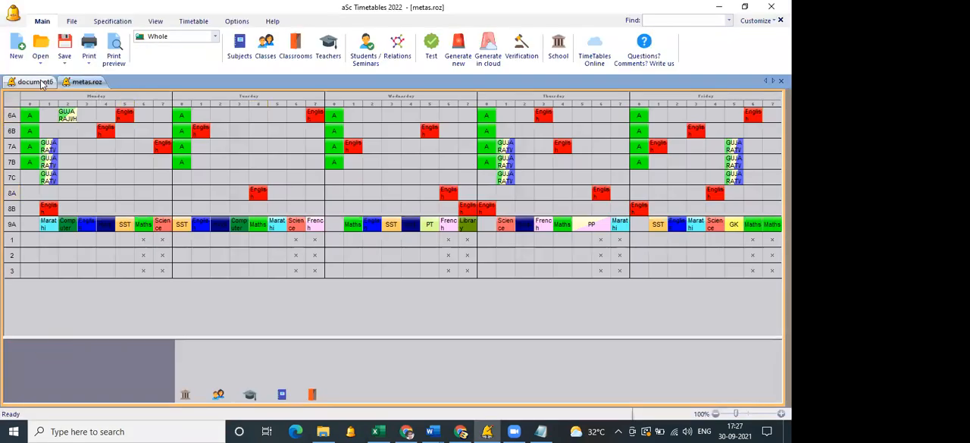
# Save the empty document6 timetable as "9 and 10 special" on the Desktop.
pyautogui.click(42, 83)
pyautogui.click(65, 57)
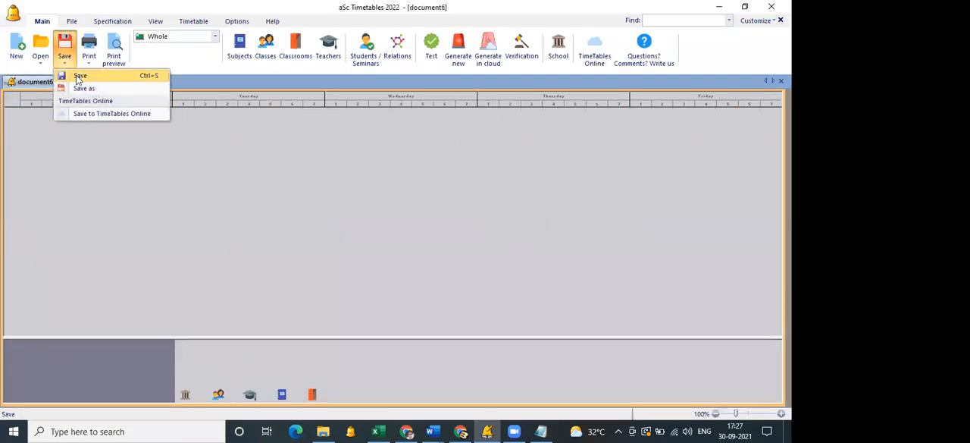
pyautogui.click(83, 88)
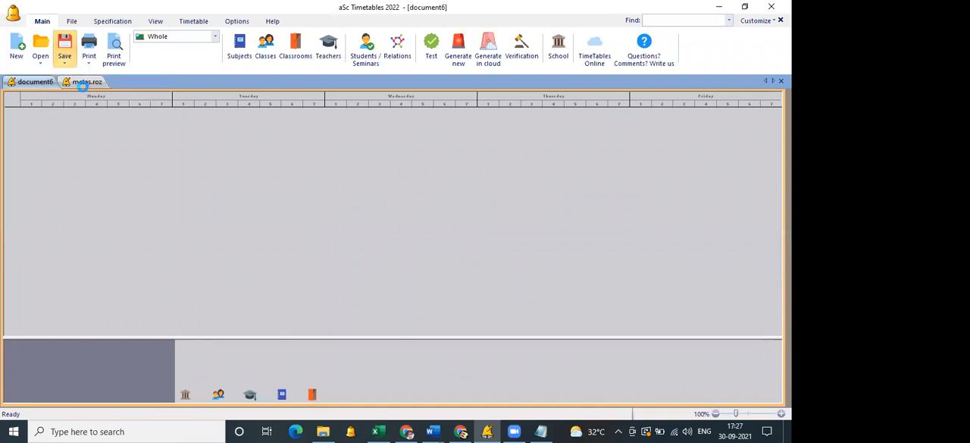
pyautogui.write('X and XI')
pyautogui.hotkey('ctrl', 'a')
pyautogui.press('BackSpace')
pyautogui.write('9 and 10 dpe')
pyautogui.press('BackSpace')
pyautogui.press('BackSpace')
pyautogui.press('BackSpace')
pyautogui.write('special')
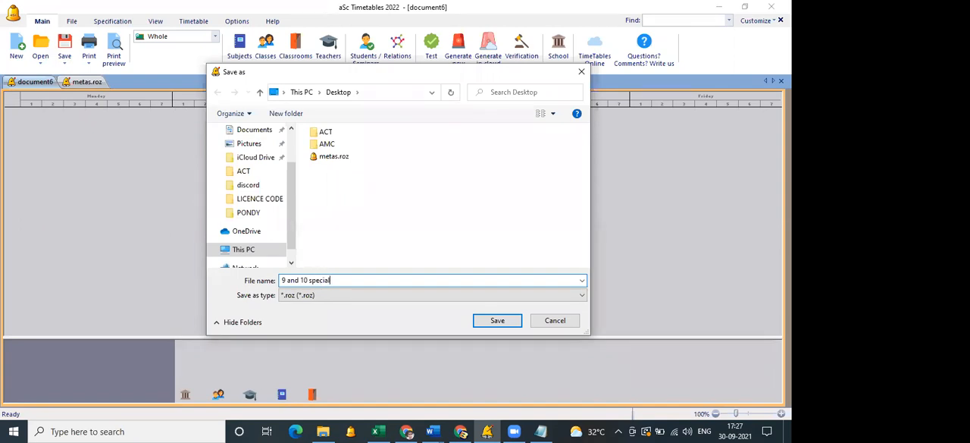
pyautogui.press('Return')
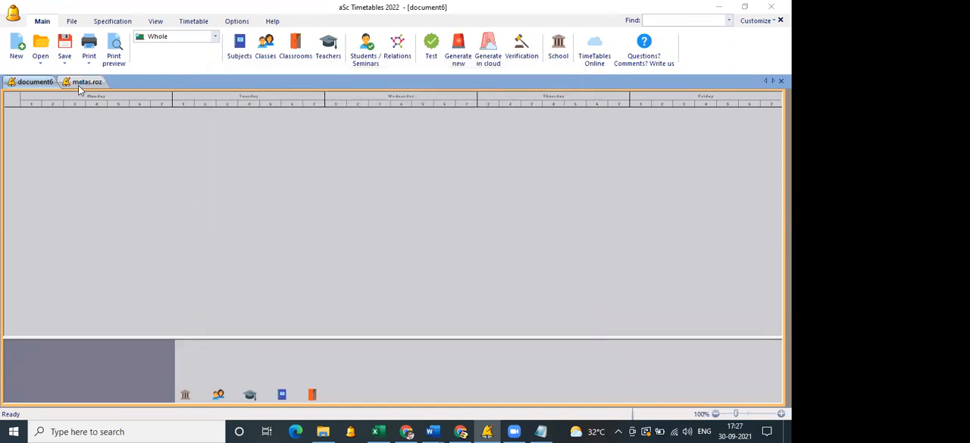
# Show the desktop and locate the two saved timetable files, "9 and 10 special.roz" and metas.roz.
pyautogui.press('super+d')
pyautogui.moveTo(25, 92); pyautogui.dragTo(369, 145)
pyautogui.press('super+s')
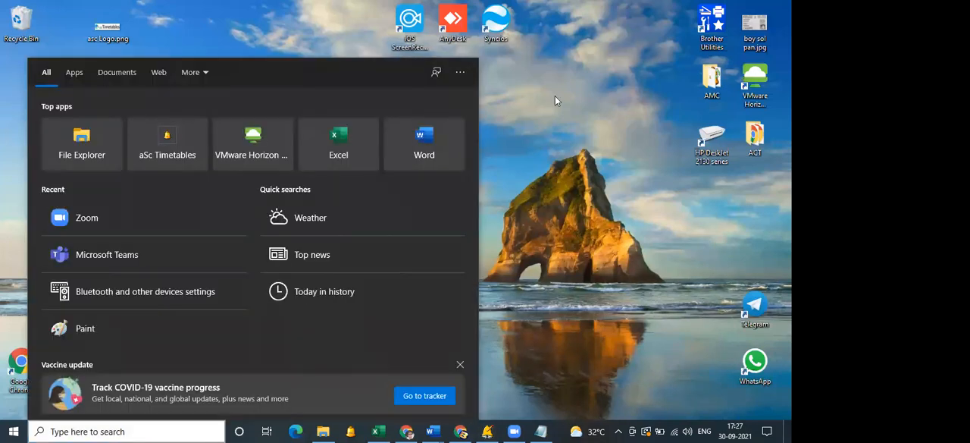
pyautogui.click(555, 95)
pyautogui.moveTo(329, 104); pyautogui.dragTo(489, 199)
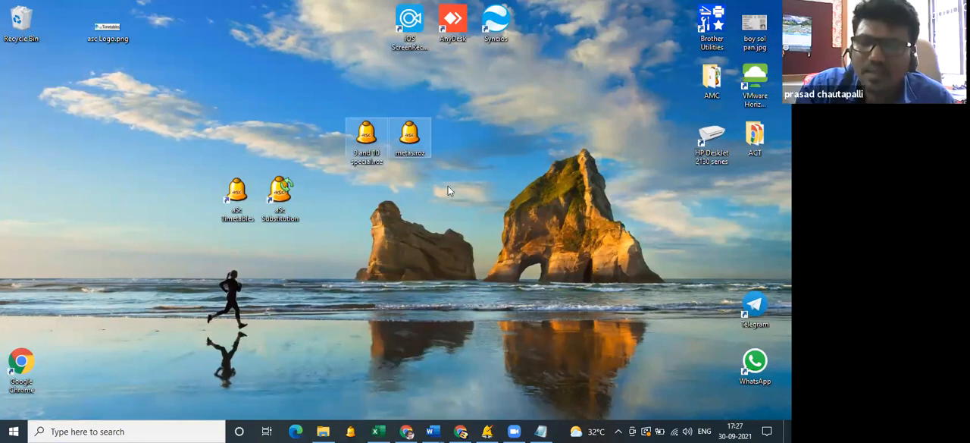
pyautogui.click(442, 263)
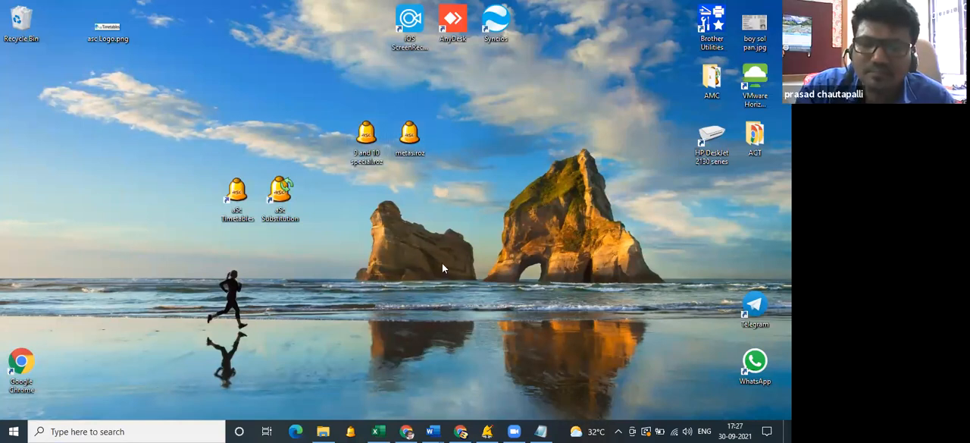
pyautogui.click(493, 395)
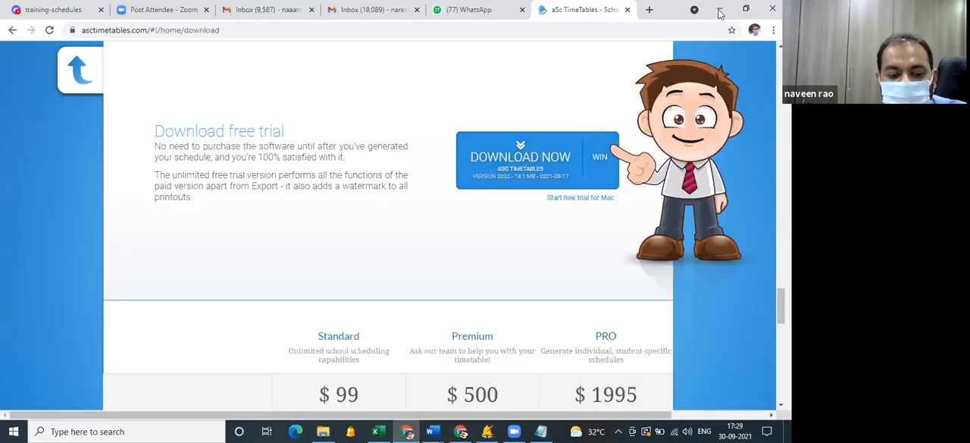
# Go to help.asctimetables.com in Chrome and open the Download & Installation article in the General section.
pyautogui.click(607, 30)
pyautogui.write('hel')
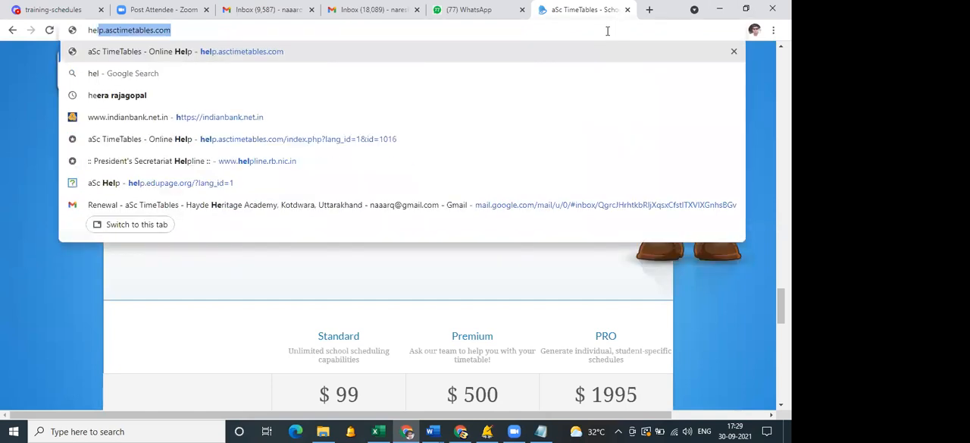
pyautogui.press('Return')
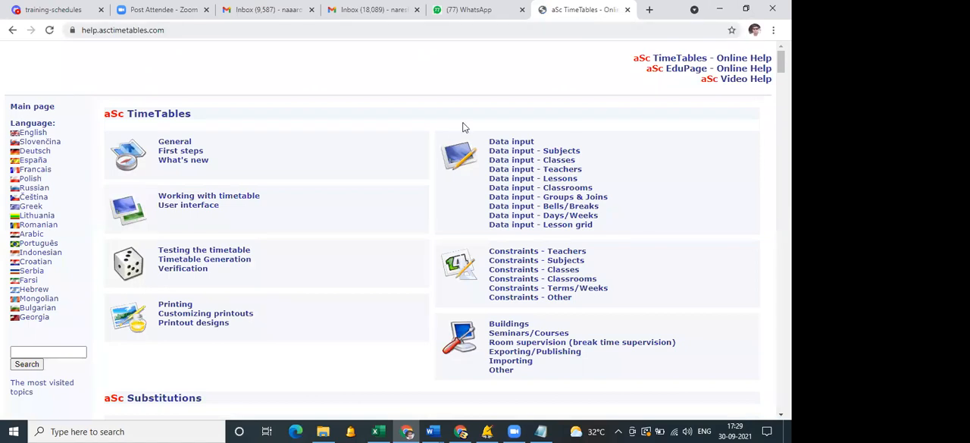
pyautogui.click(185, 144)
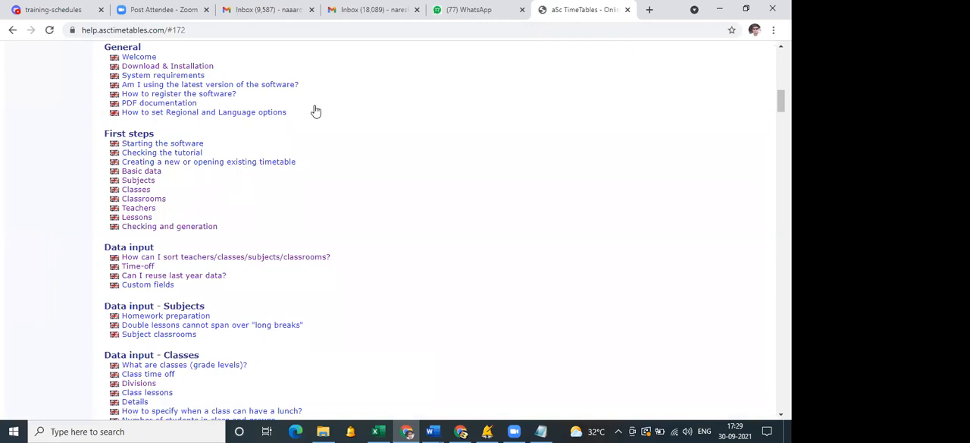
pyautogui.scroll(3, 342, 274)
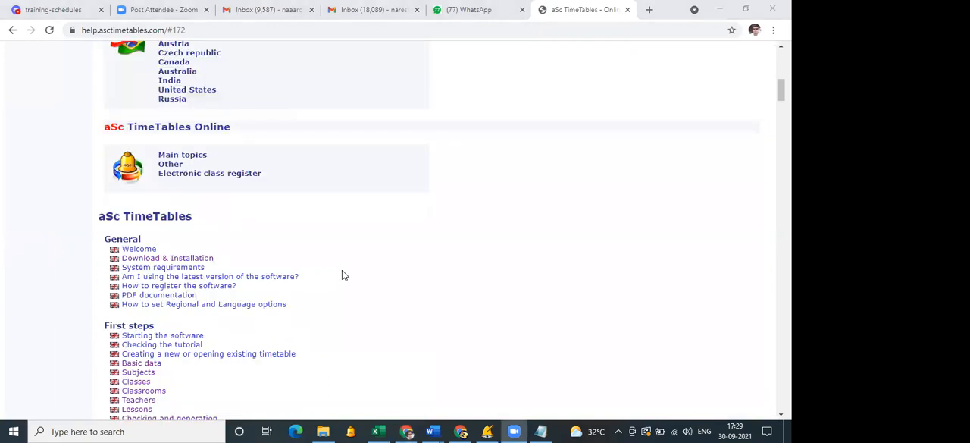
pyautogui.click(207, 260)
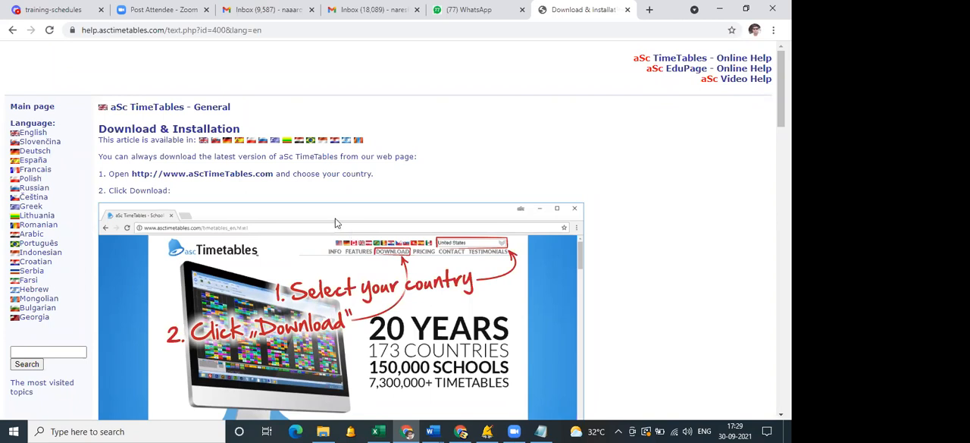
# Read through the Download & Installation article, covering the download, language choice and setup wizard instructions.
pyautogui.scroll(-5, 353, 147)
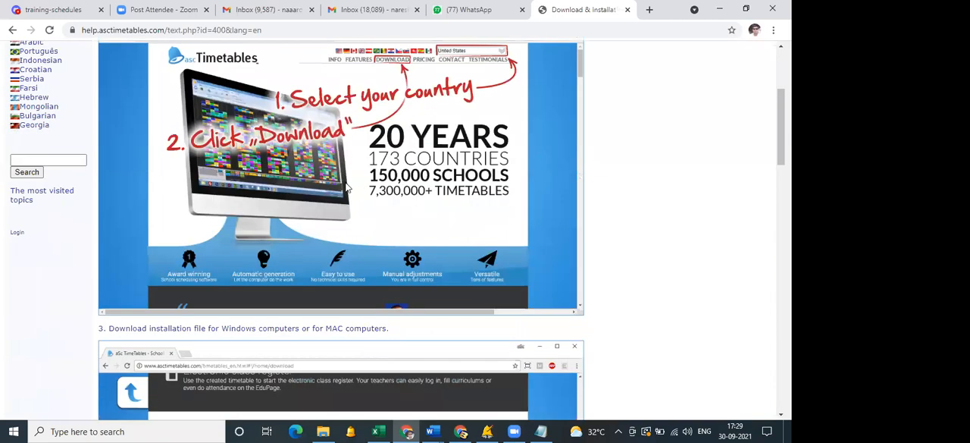
pyautogui.scroll(-3, 345, 187)
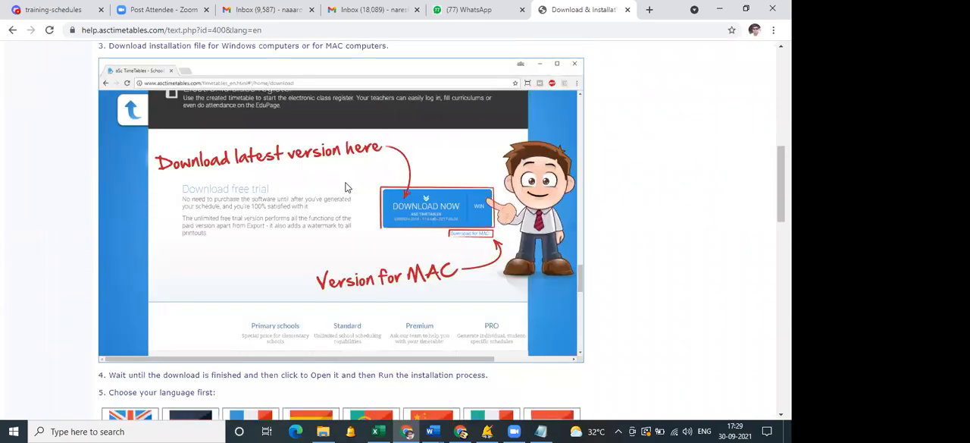
pyautogui.scroll(-3, 357, 194)
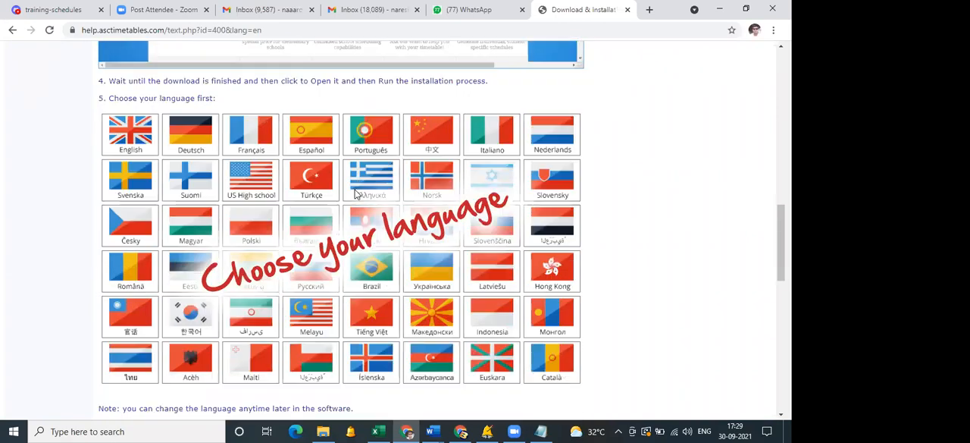
pyautogui.scroll(-8, 354, 194)
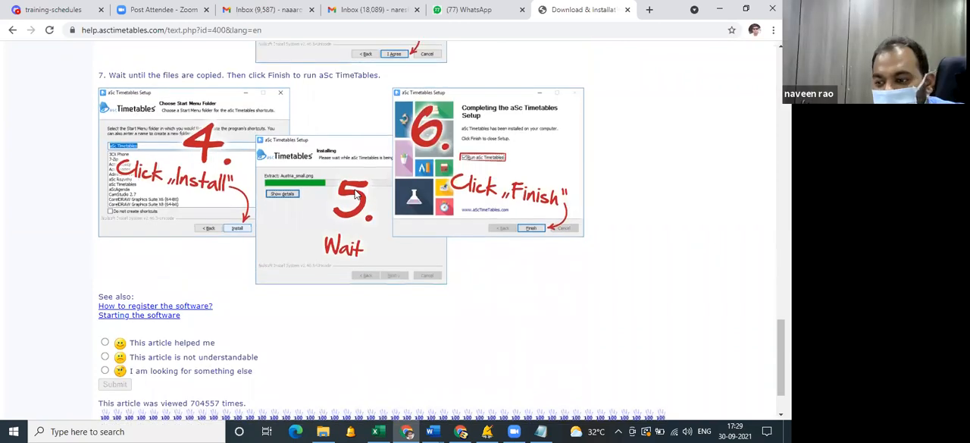
pyautogui.scroll(6, 356, 194)
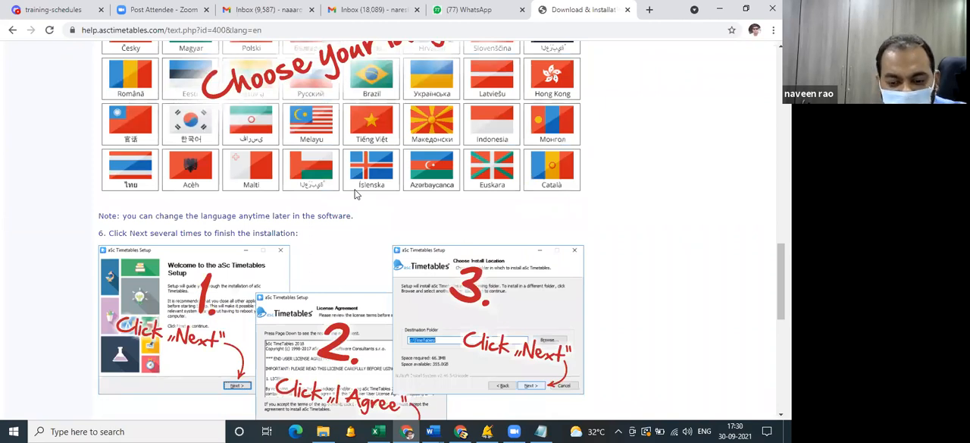
# Switch to metas.roz in aSc Timetables and change the third listed teacher's name to the replacement teacher's, with short name "Sr".
pyautogui.click(487, 432)
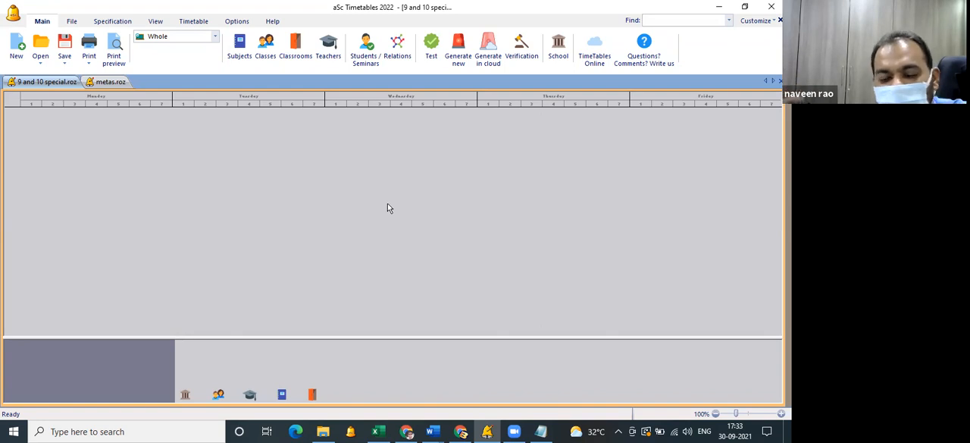
pyautogui.click(91, 85)
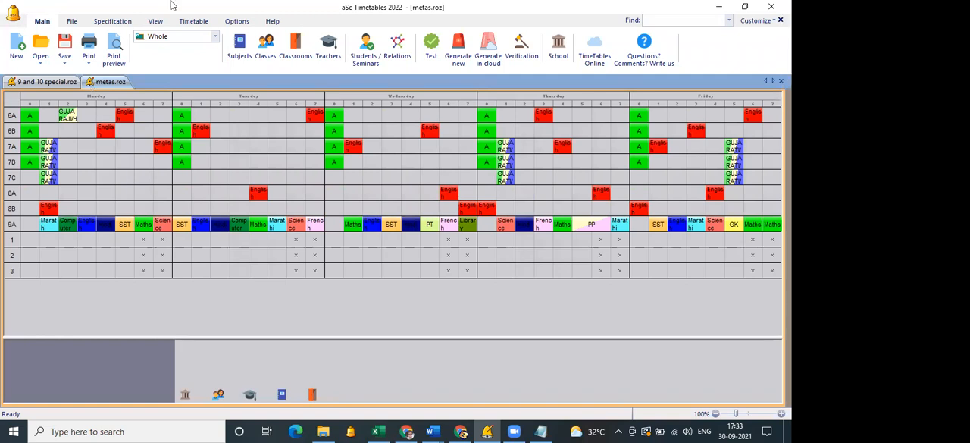
pyautogui.click(328, 46)
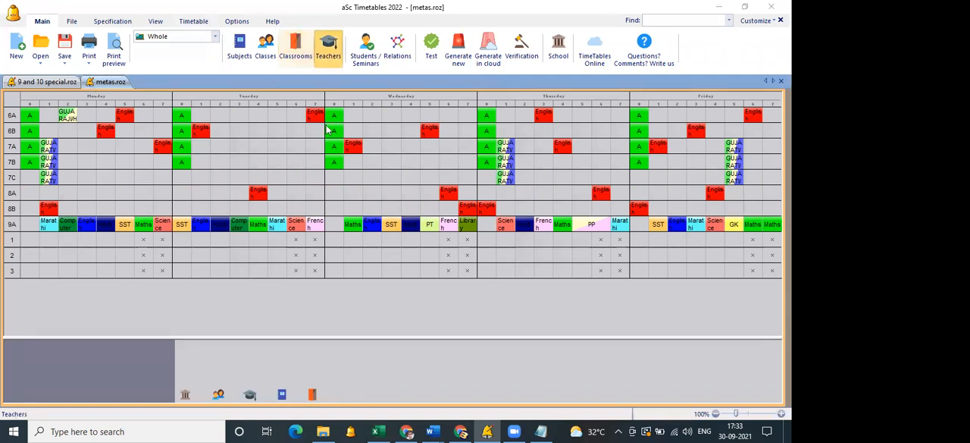
pyautogui.click(309, 132)
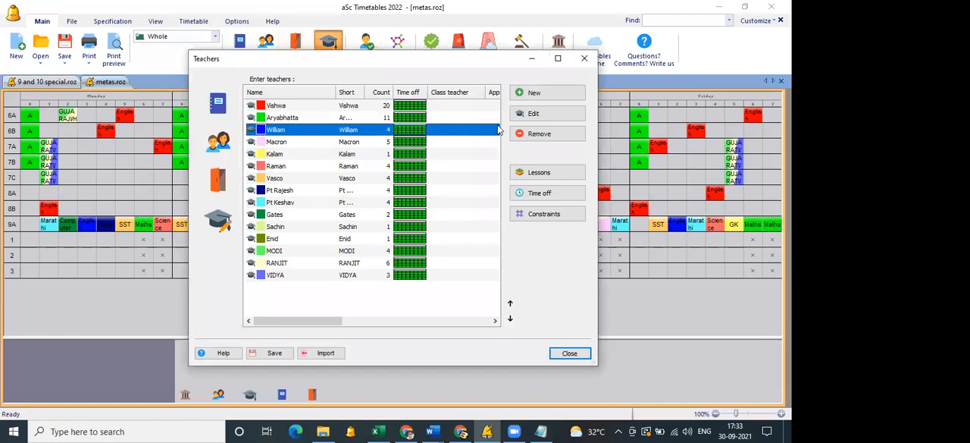
pyautogui.click(540, 114)
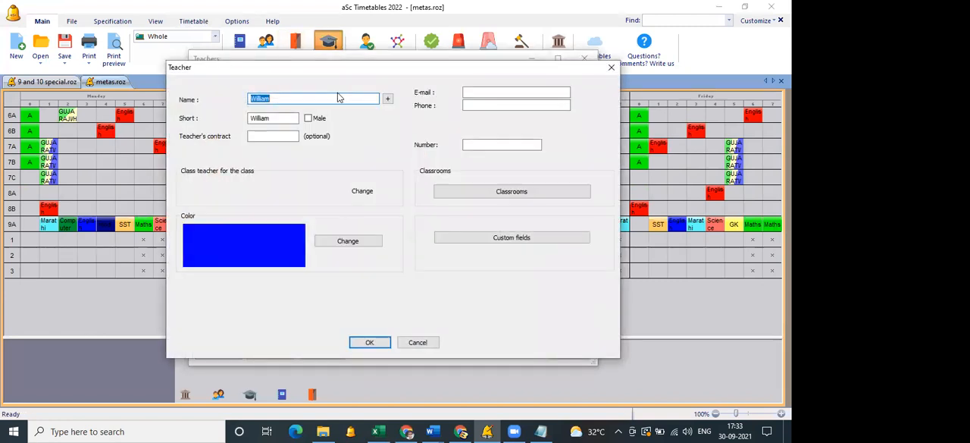
pyautogui.write('Sriram')
pyautogui.hotkey('shift', 'Home')
pyautogui.press('Tab')
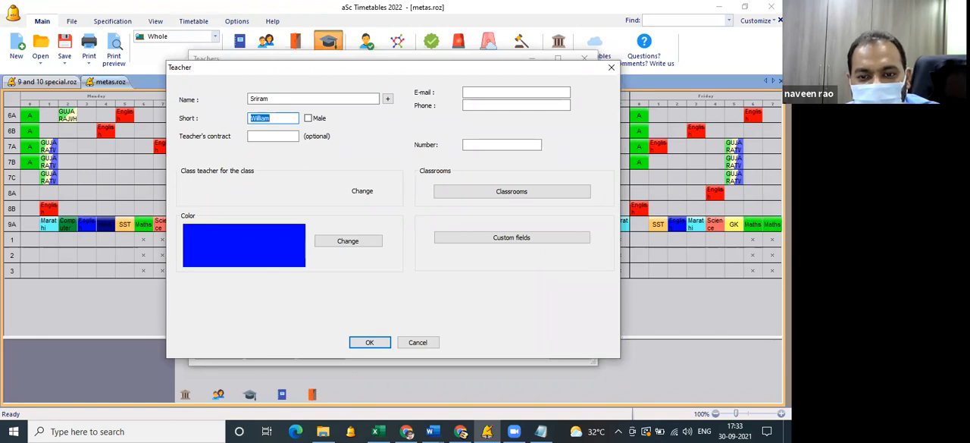
pyautogui.write('Sr')
pyautogui.click(370, 342)
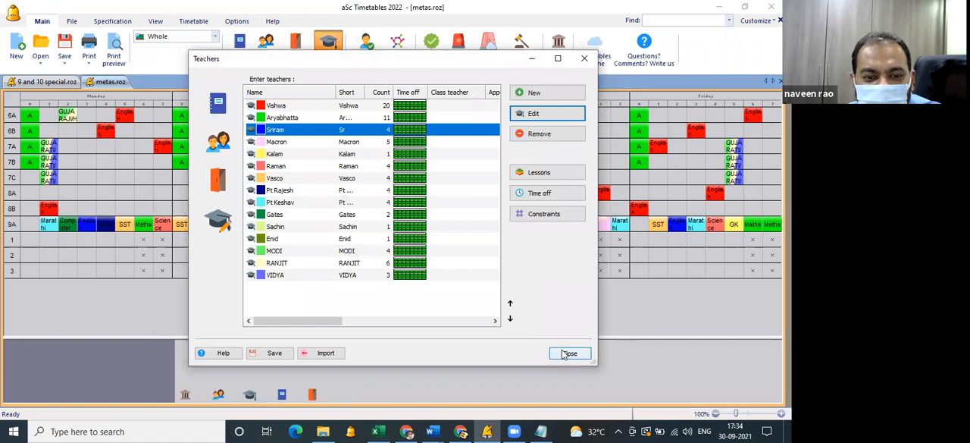
pyautogui.click(567, 353)
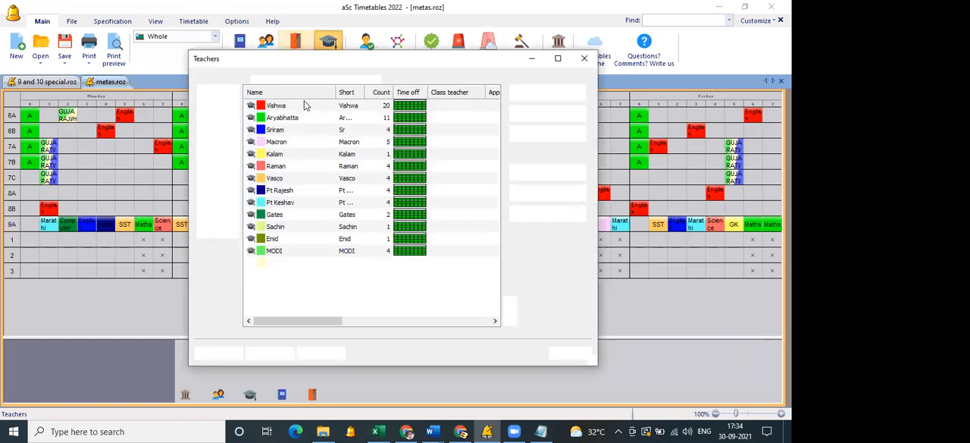
# View the lessons assigned to the first teacher in the teachers list, and return to the timetable.
pyautogui.doubleClick(305, 110)
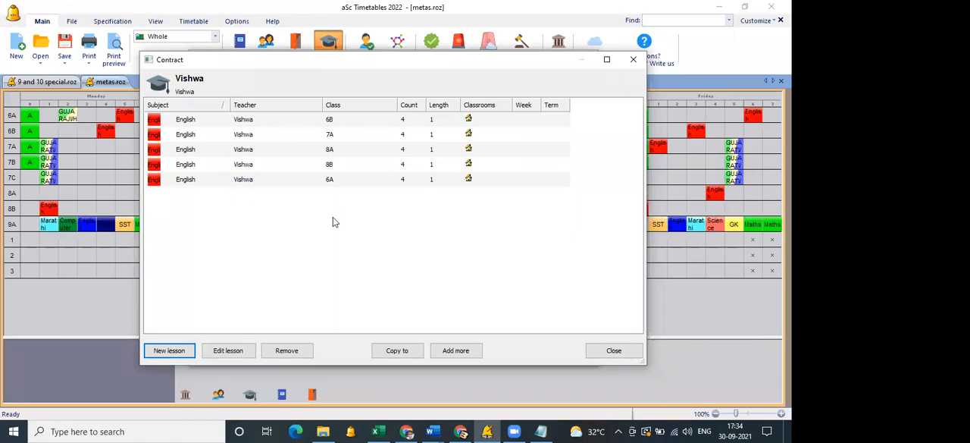
pyautogui.click(614, 351)
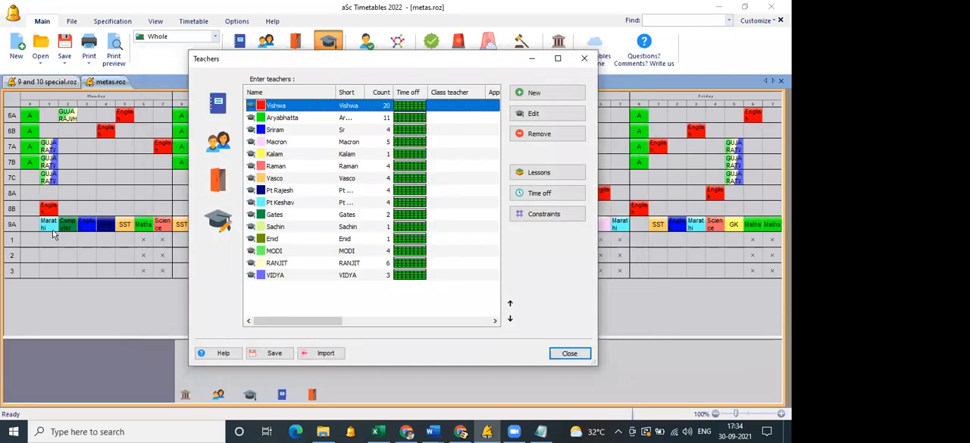
pyautogui.click(587, 357)
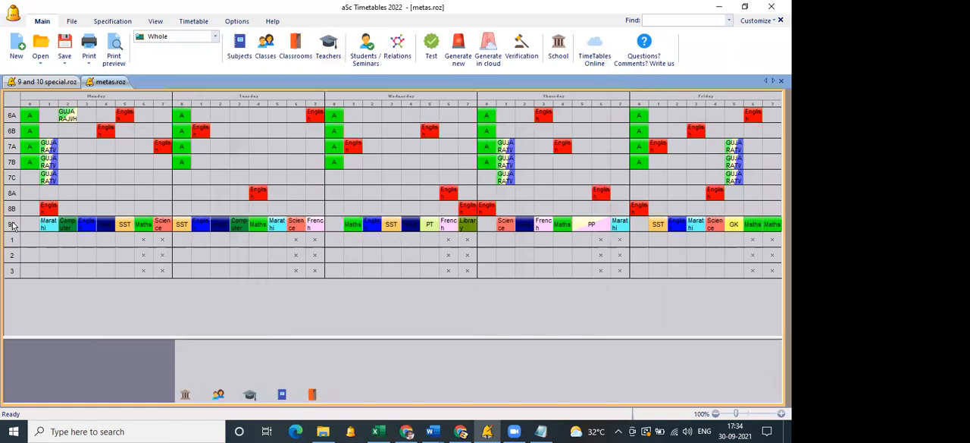
# Lock the timetable rows of classes 9A, 1, 2 and 3 together.
pyautogui.click(12, 224)
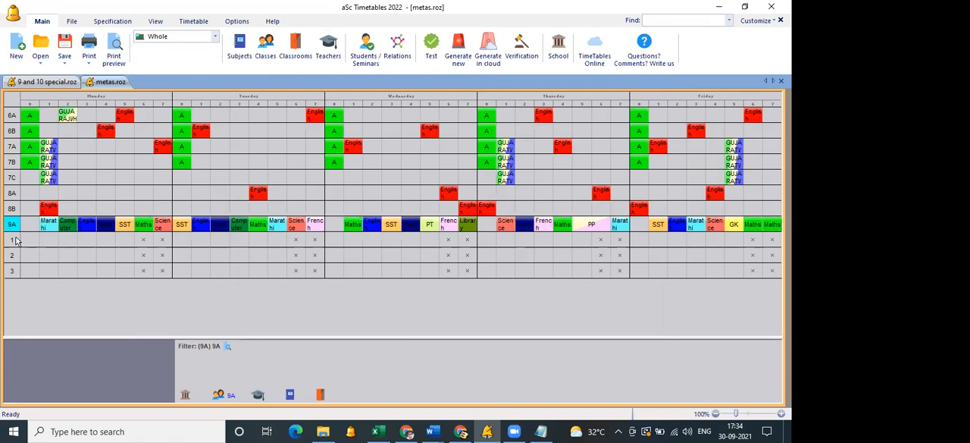
pyautogui.keyDown('ctrl'); pyautogui.click(16, 241); pyautogui.keyUp('ctrl')
pyautogui.keyDown('ctrl'); pyautogui.click(15, 256); pyautogui.keyUp('ctrl')
pyautogui.keyDown('ctrl'); pyautogui.click(15, 269); pyautogui.keyUp('ctrl')
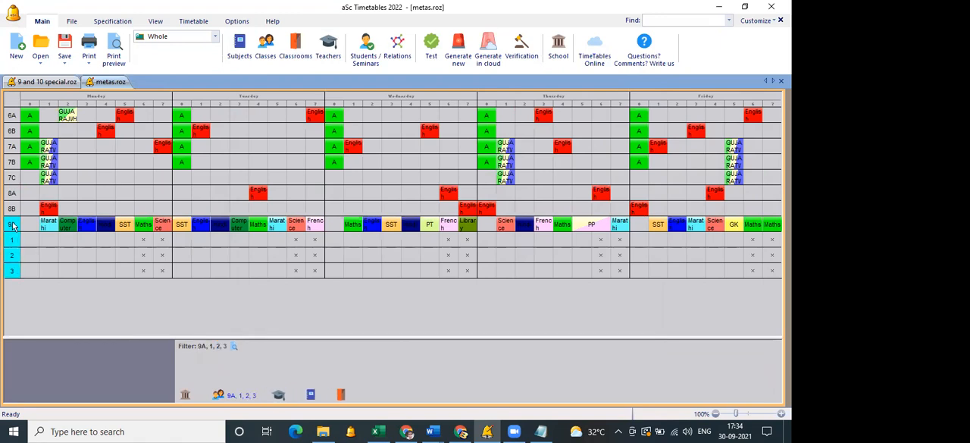
pyautogui.rightClick(12, 228)
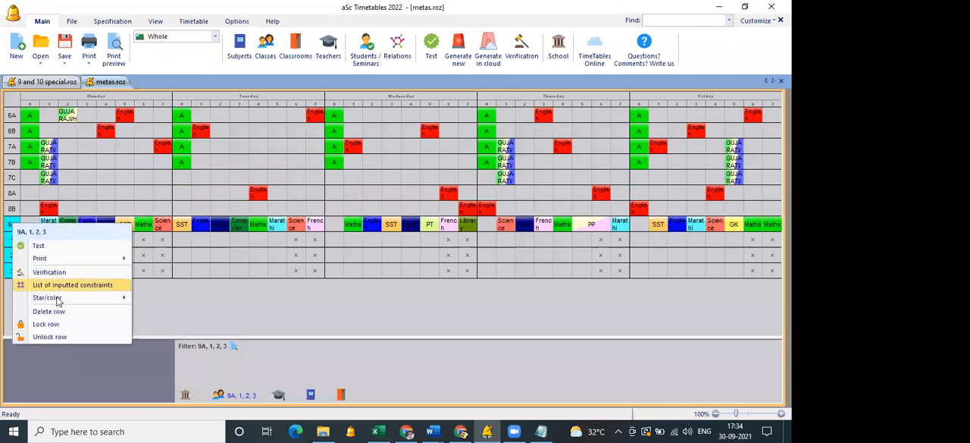
pyautogui.click(73, 325)
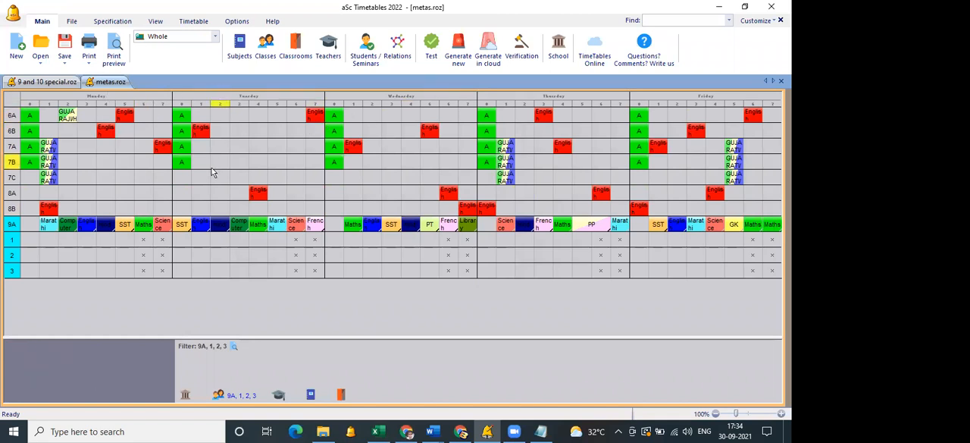
# Move class 6B's Tuesday English lesson from period 1 to period 3 and glance at the teachers list.
pyautogui.click(201, 131)
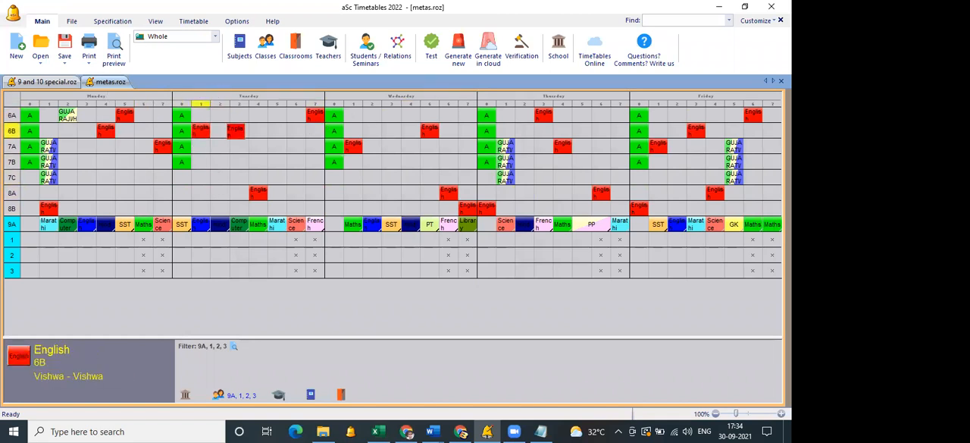
pyautogui.click(241, 130)
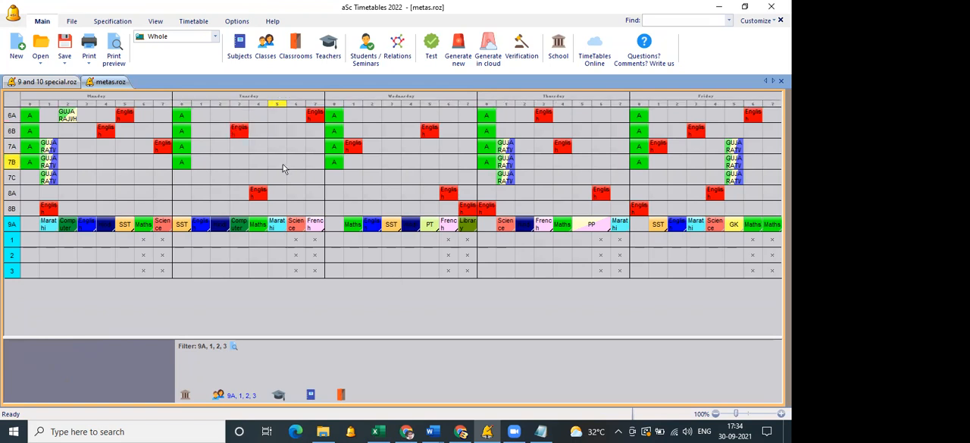
pyautogui.click(331, 61)
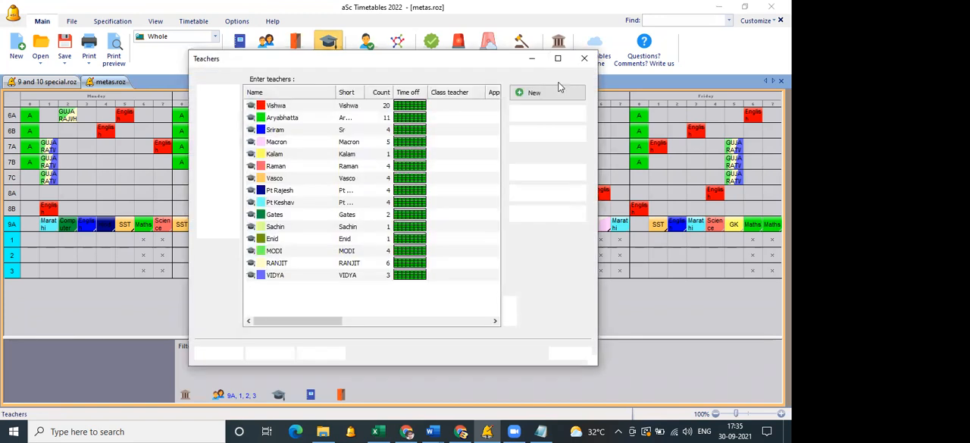
pyautogui.click(584, 59)
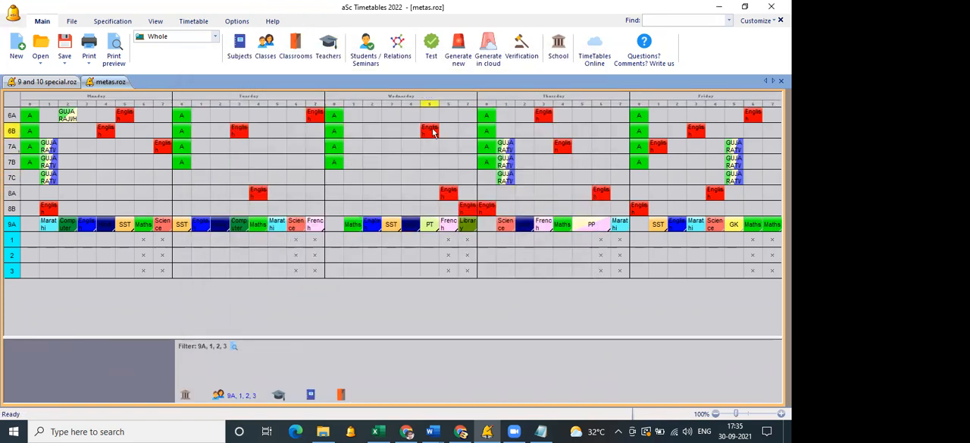
# Take class 6B's Wednesday English lesson off the grid and generate a new whole timetable with normal complexity and relaxation allowed.
pyautogui.click(394, 351)
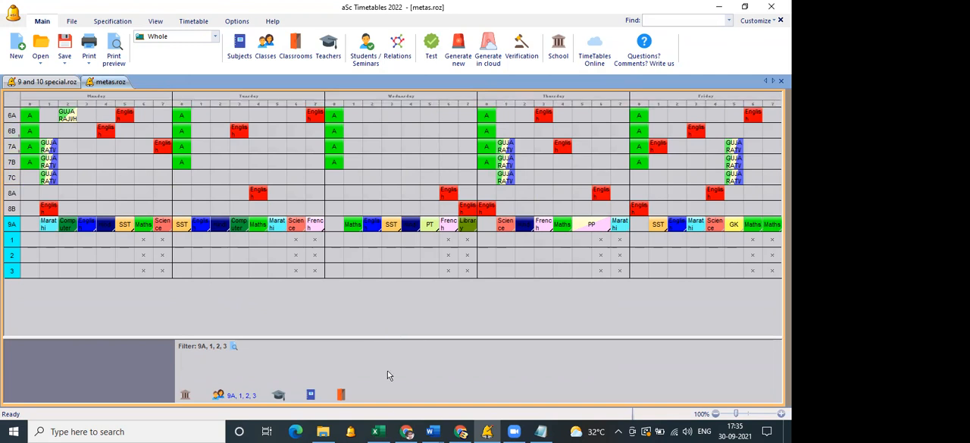
pyautogui.rightClick(370, 371)
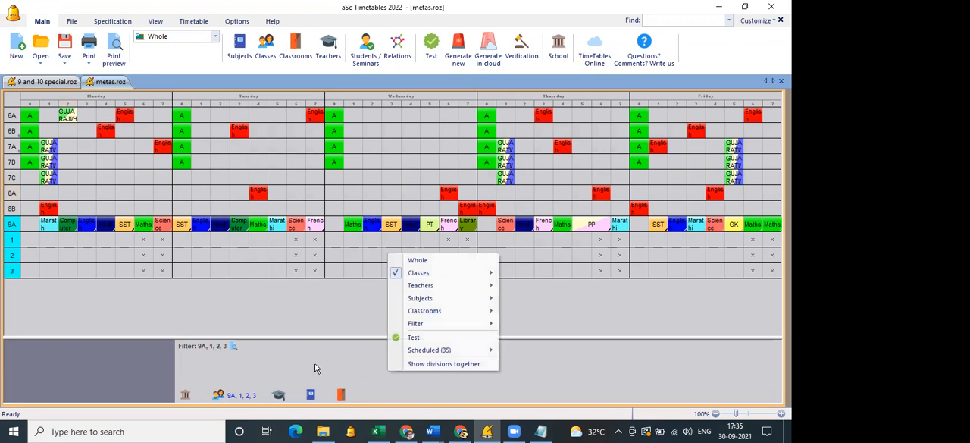
pyautogui.click(139, 260)
pyautogui.click(459, 65)
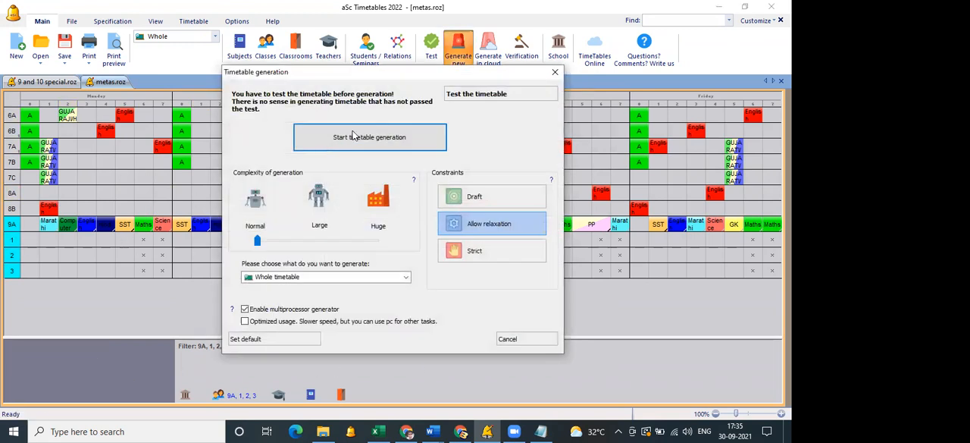
pyautogui.click(353, 136)
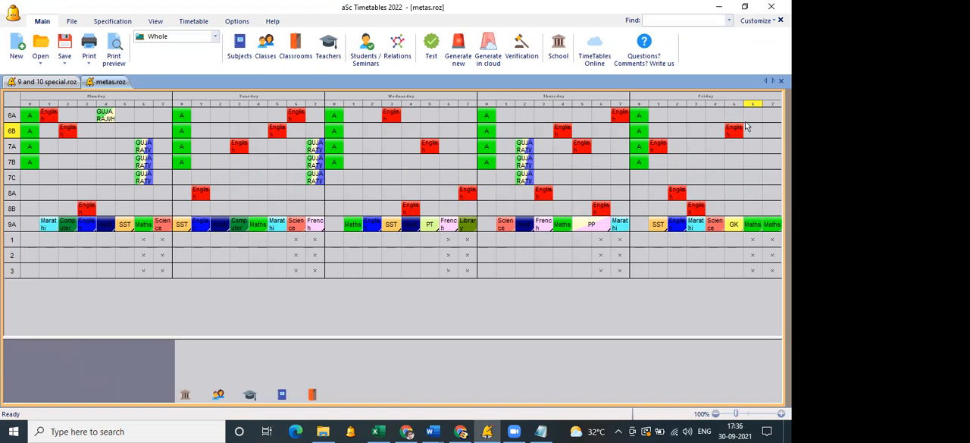
# Move class 8A's Tuesday English lesson from period 1 to period 0.
pyautogui.moveTo(198, 199); pyautogui.dragTo(224, 198)
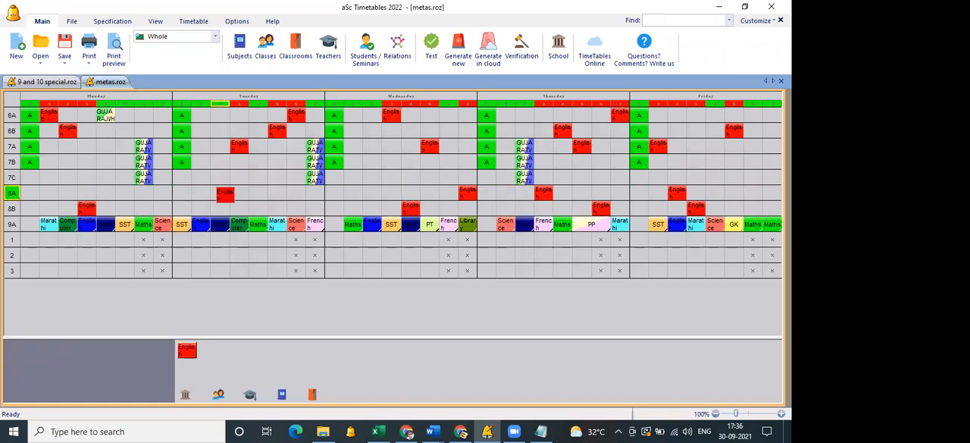
pyautogui.moveTo(224, 199); pyautogui.dragTo(188, 197)
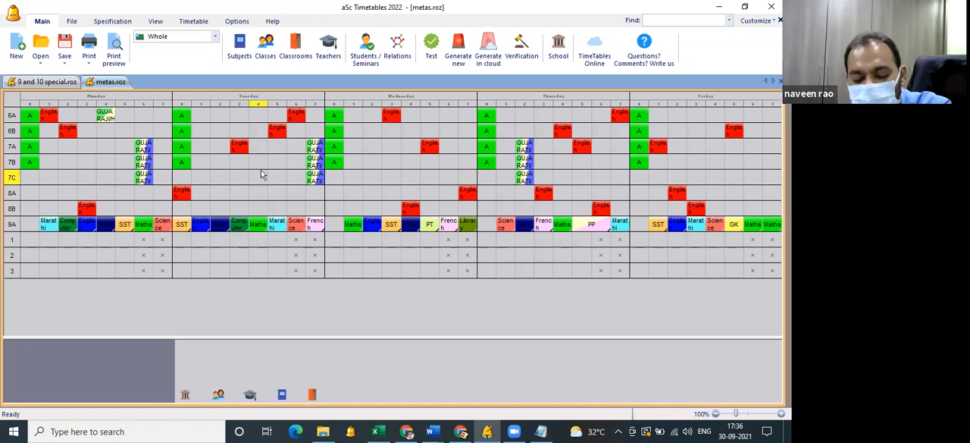
# Reassign the third listed teacher's class 9A English lessons to the class's SST teacher.
pyautogui.click(326, 57)
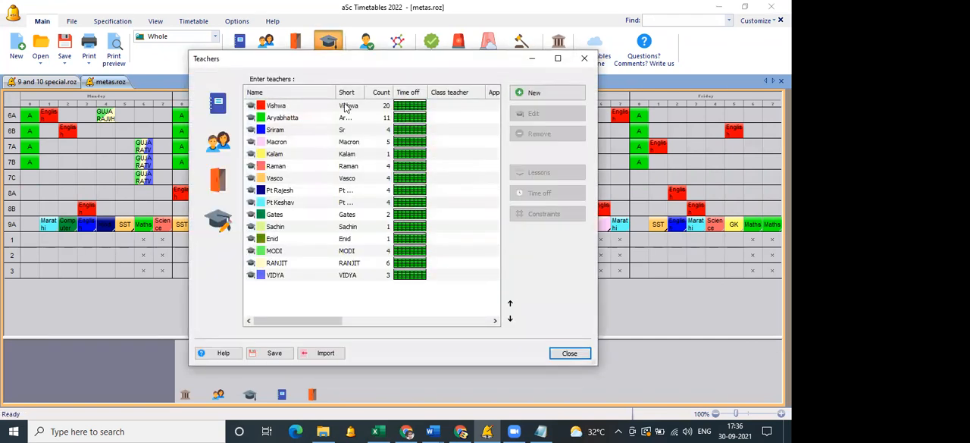
pyautogui.click(345, 107)
pyautogui.click(356, 132)
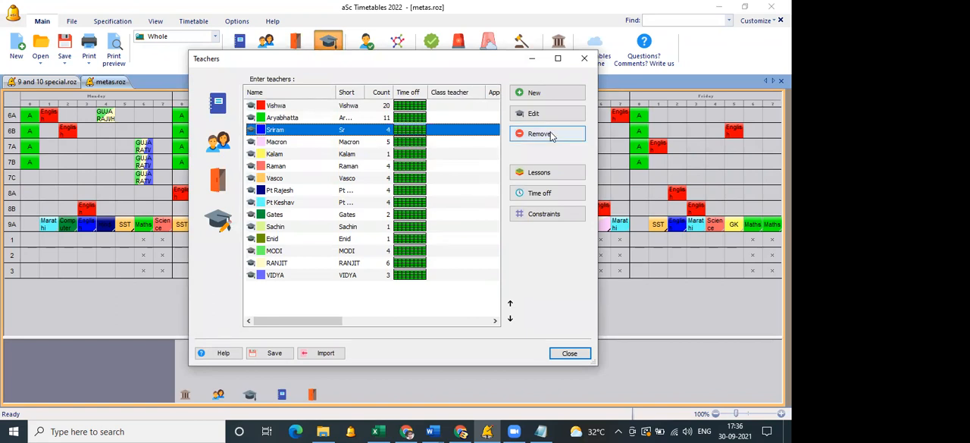
pyautogui.doubleClick(378, 132)
pyautogui.click(363, 122)
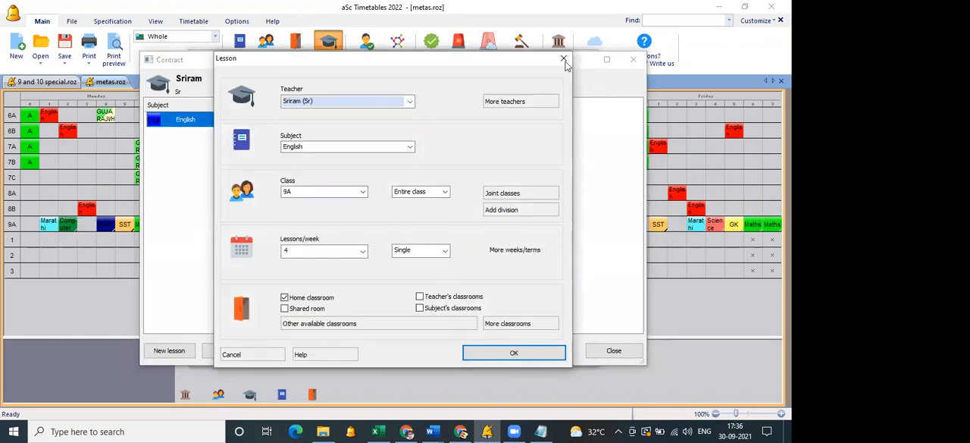
pyautogui.click(402, 101)
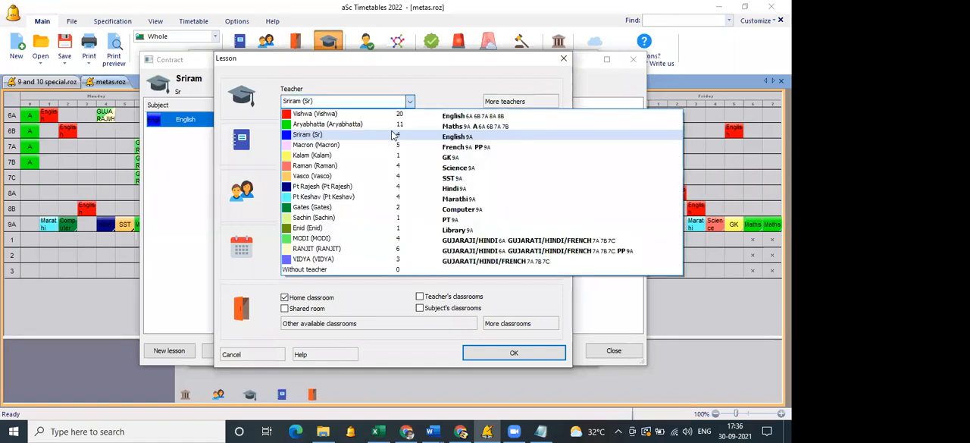
pyautogui.click(372, 179)
pyautogui.click(488, 353)
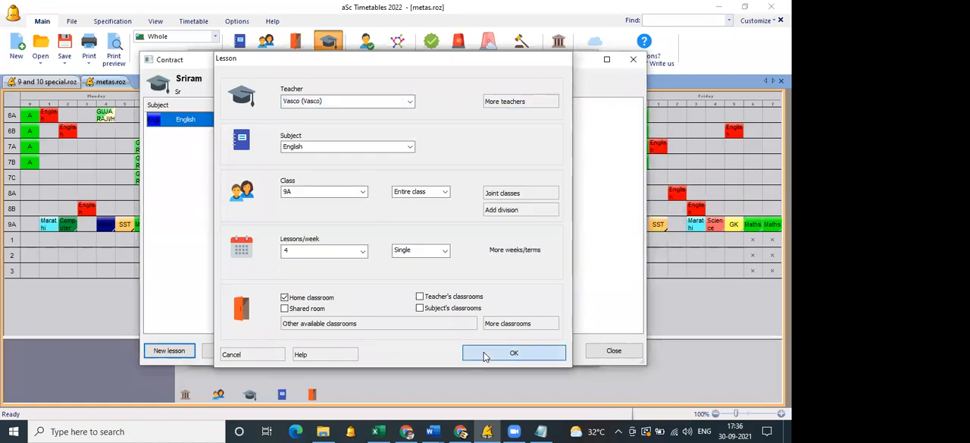
pyautogui.click(613, 354)
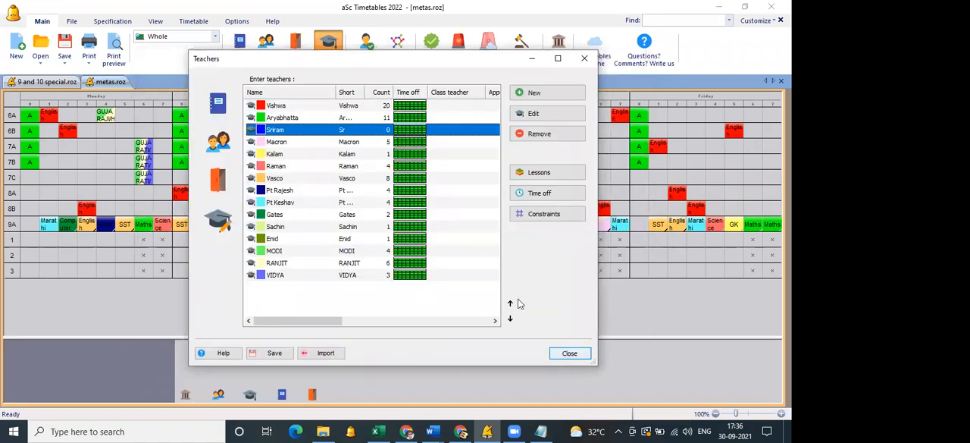
pyautogui.click(569, 353)
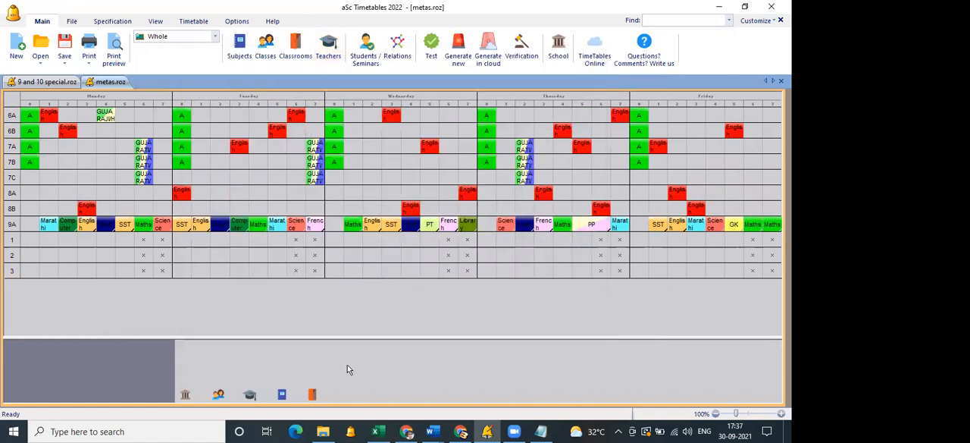
pyautogui.rightClick(305, 360)
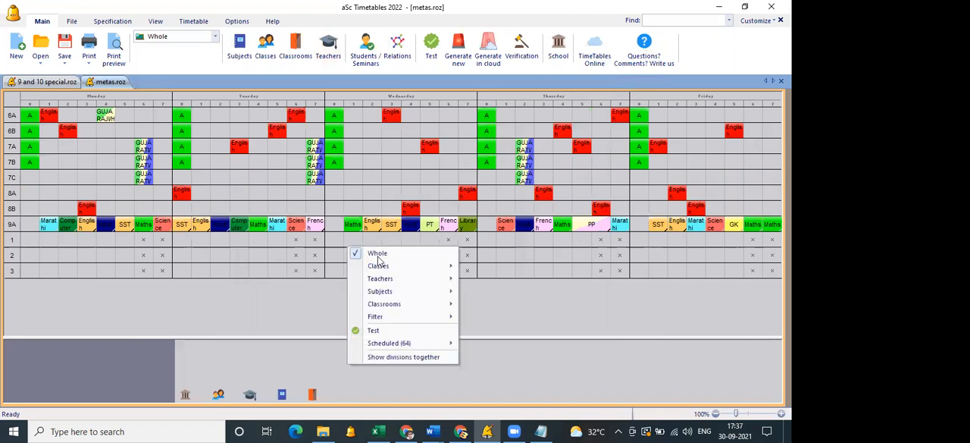
pyautogui.click(530, 355)
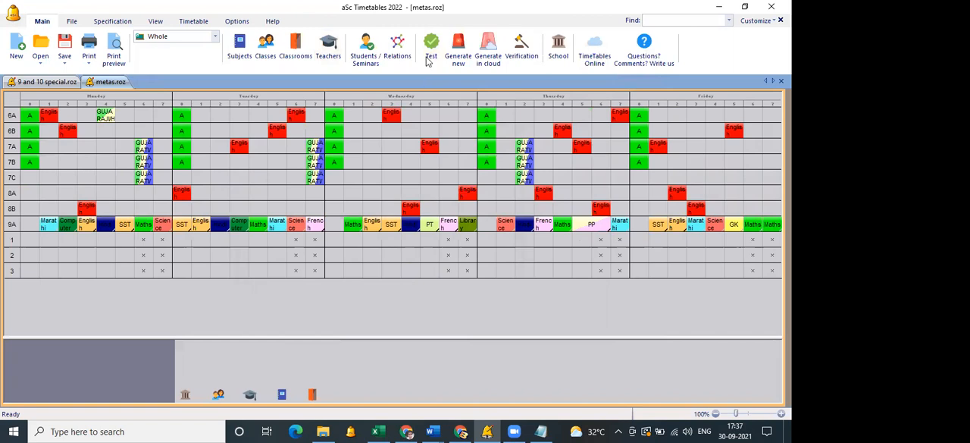
pyautogui.click(456, 64)
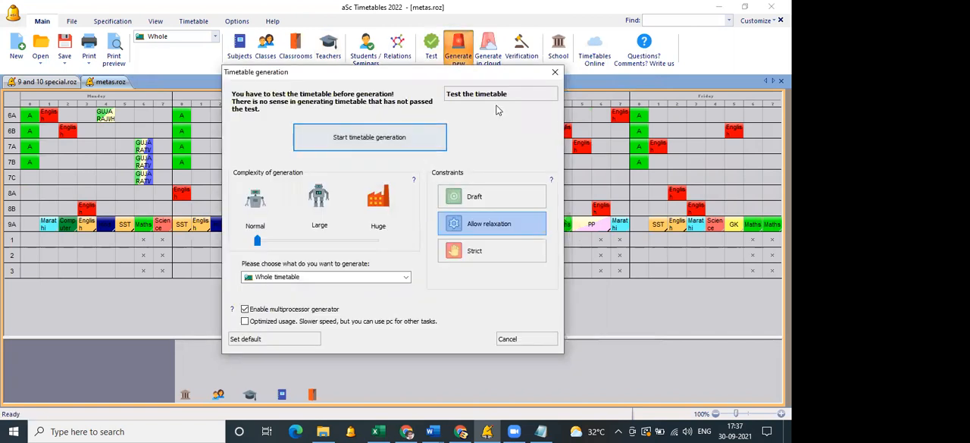
pyautogui.click(551, 73)
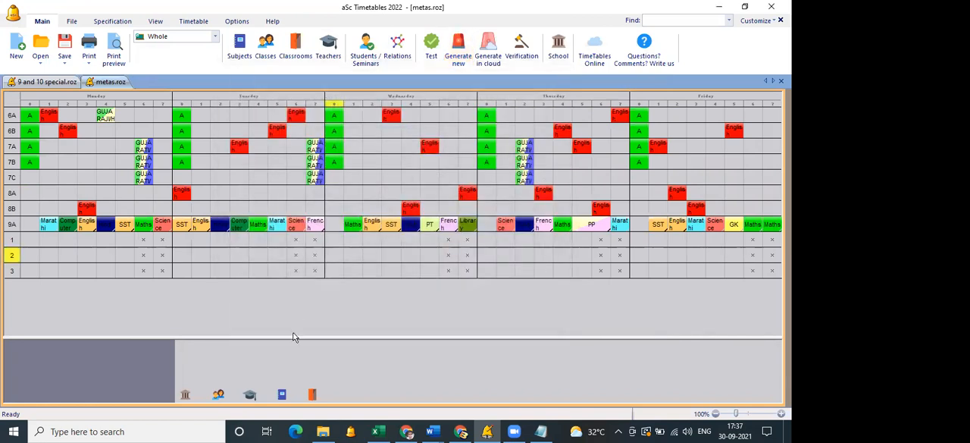
pyautogui.click(185, 161)
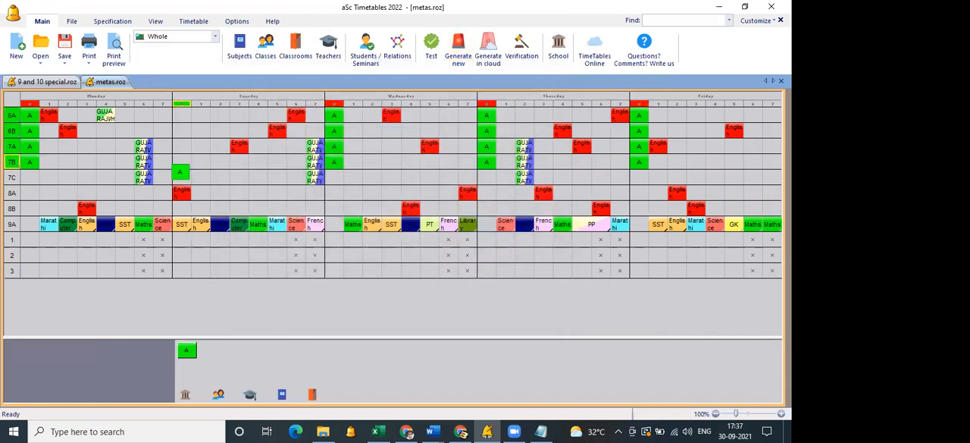
pyautogui.click(181, 160)
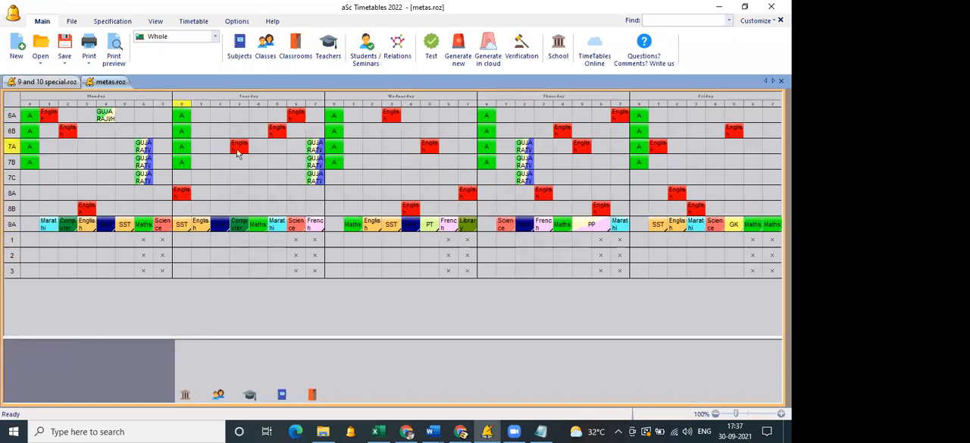
# Reassign class 6A's English lessons to the 9A SST teacher and place the unscheduled English lesson on Tuesday period 2.
pyautogui.rightClick(297, 116)
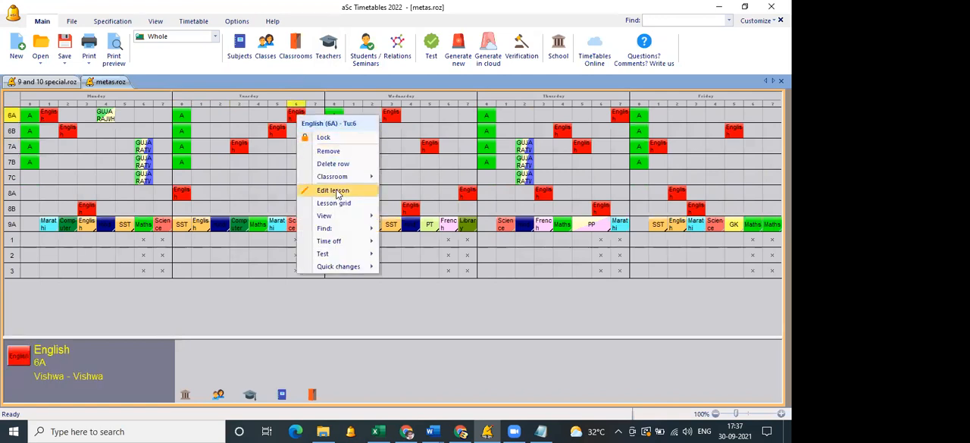
pyautogui.click(338, 194)
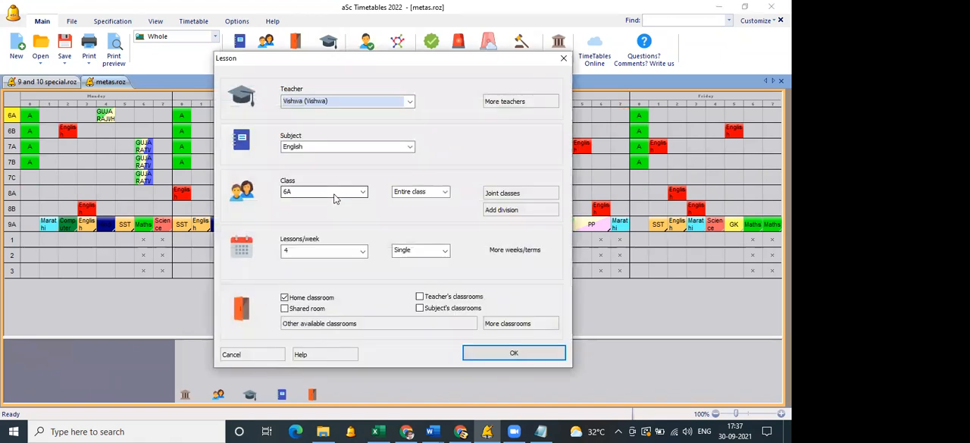
pyautogui.click(397, 100)
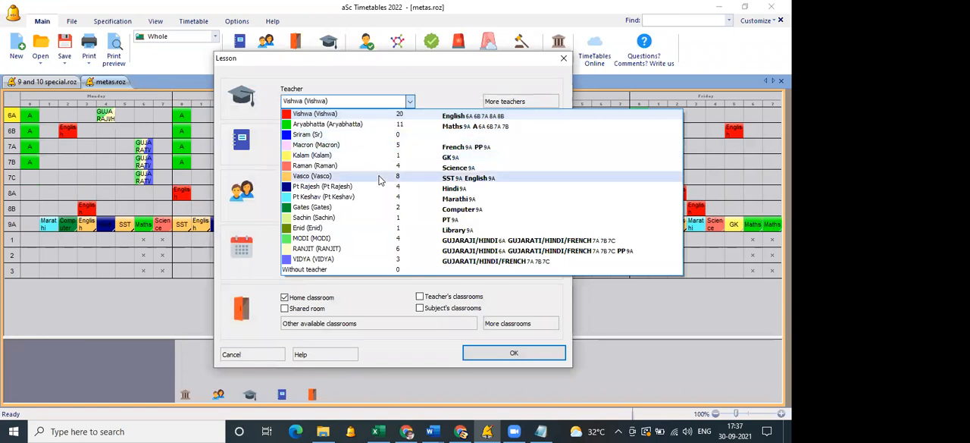
pyautogui.click(494, 355)
pyautogui.click(493, 355)
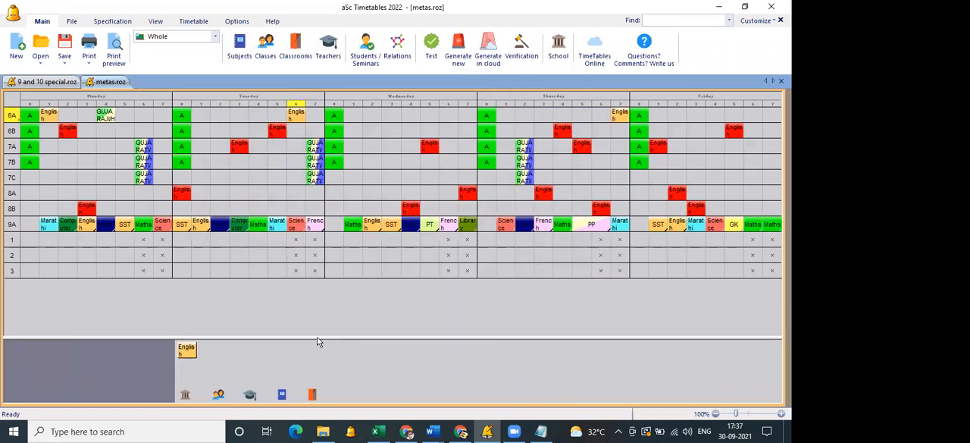
pyautogui.moveTo(194, 354)
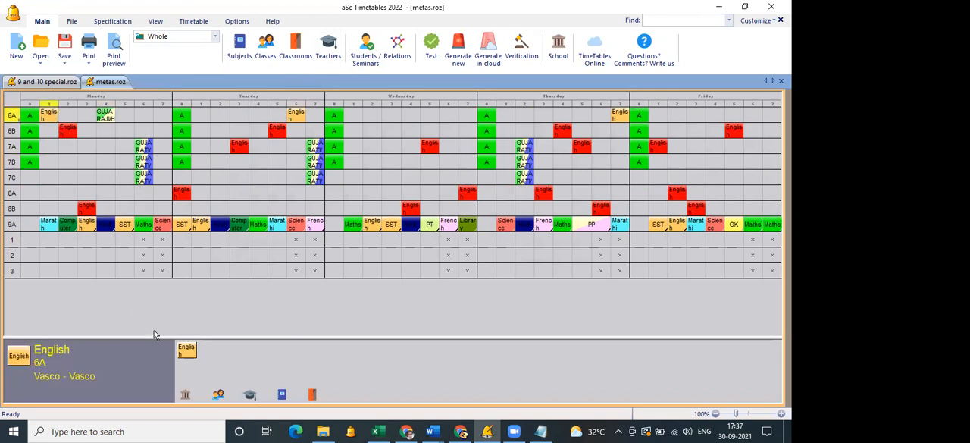
pyautogui.moveTo(190, 356); pyautogui.dragTo(223, 119)
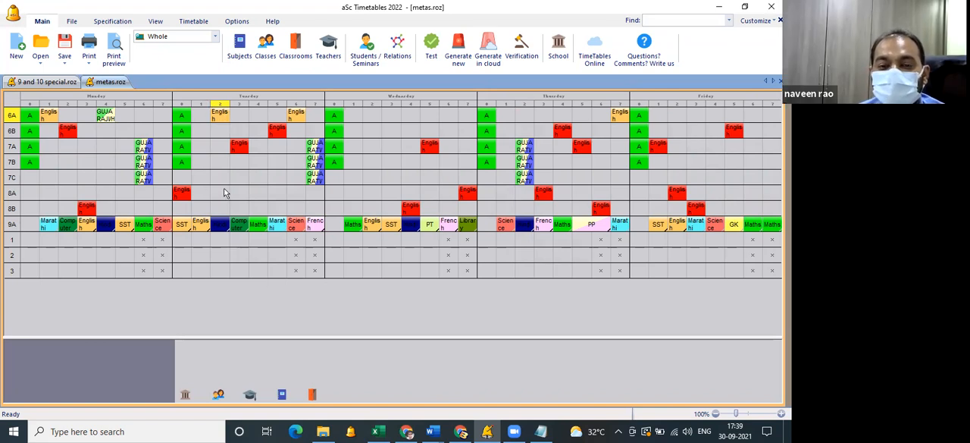
# Consult the teachers' lesson list on Sheet8 of the Excel workbook, return to aSc Timetables and save metas.roz.
pyautogui.click(378, 431)
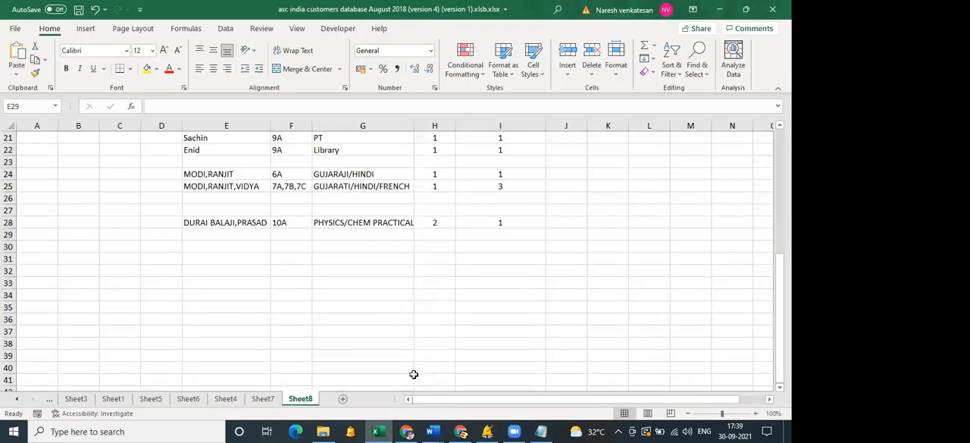
pyautogui.scroll(3, 414, 373)
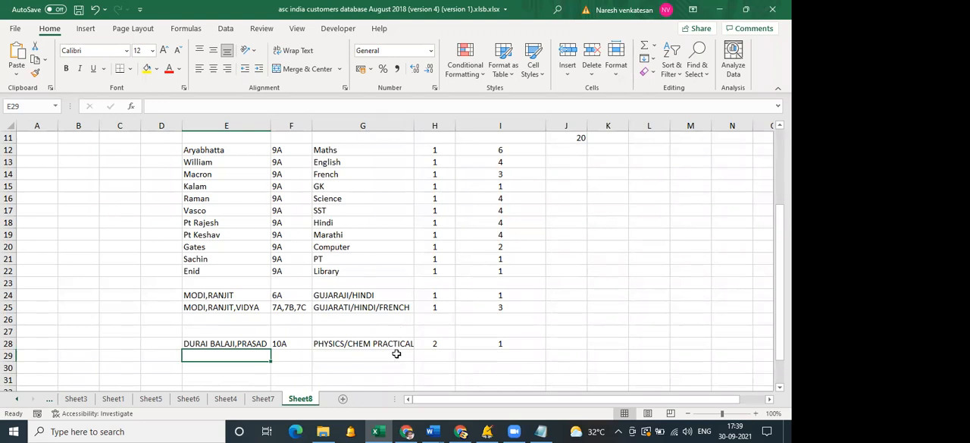
pyautogui.moveTo(407, 431)
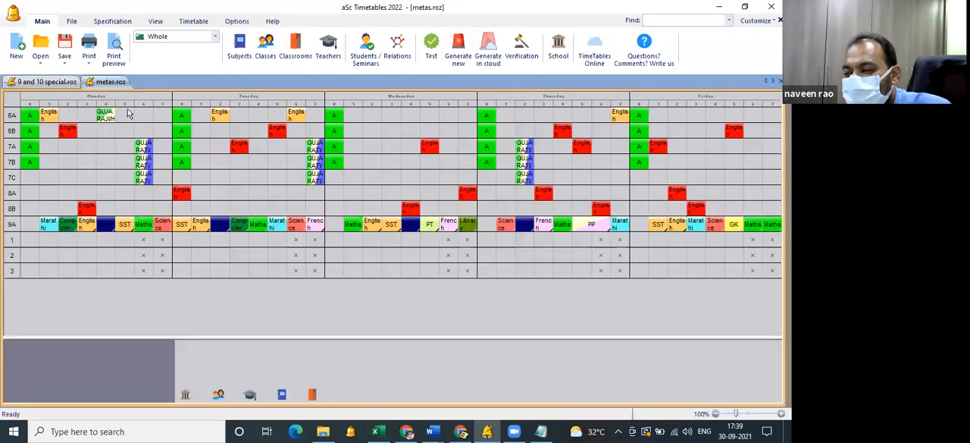
pyautogui.click(66, 62)
pyautogui.click(78, 77)
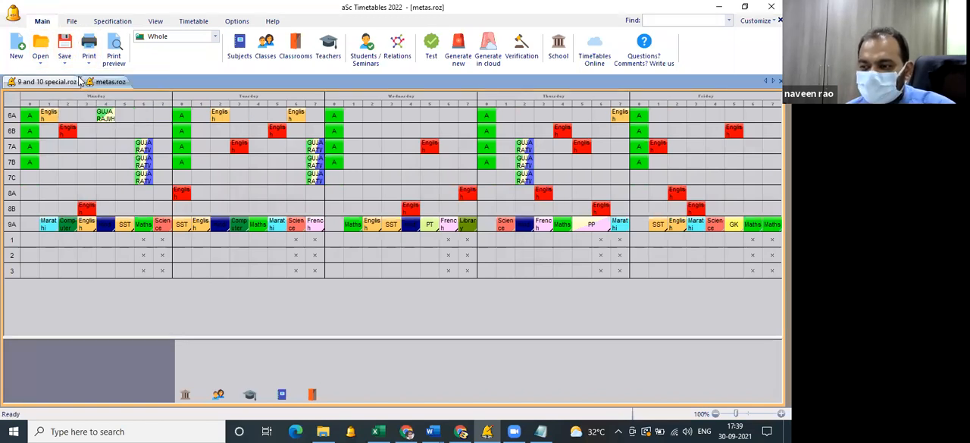
# Unlock the timetable rows of classes 9A, 1, 2 and 3, and save metas.roz.
pyautogui.rightClick(12, 229)
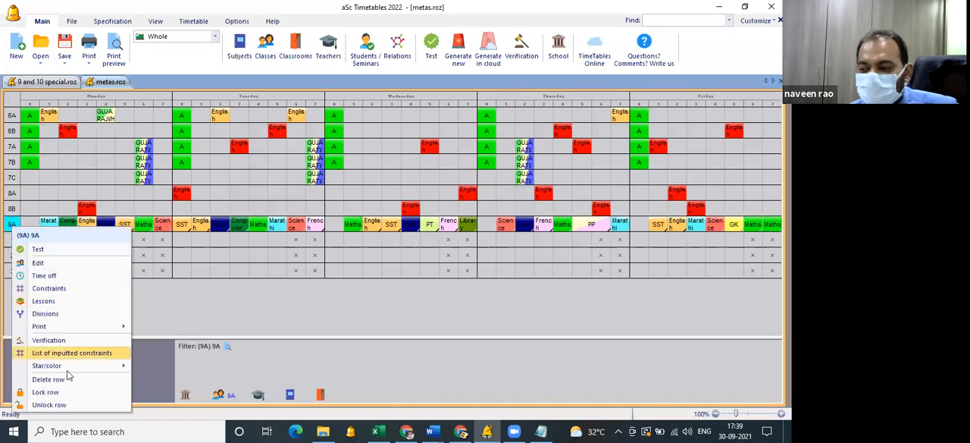
pyautogui.click(70, 407)
pyautogui.moveTo(13, 241); pyautogui.dragTo(14, 275)
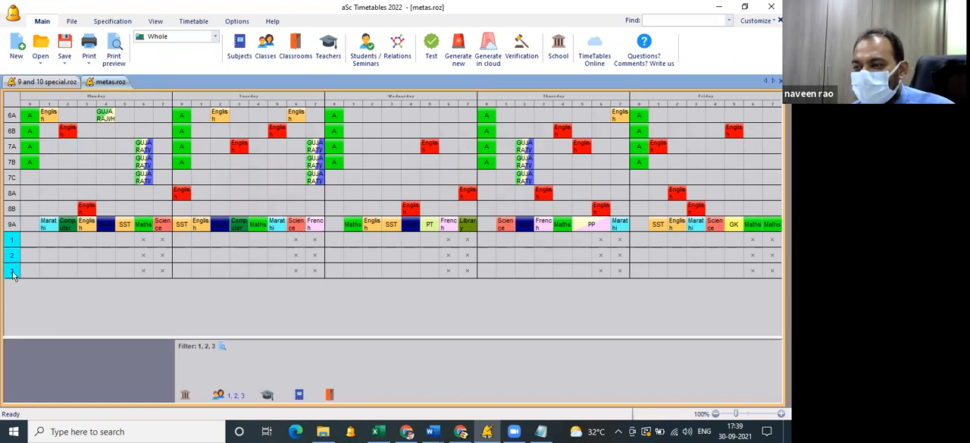
pyautogui.rightClick(12, 274)
pyautogui.click(45, 373)
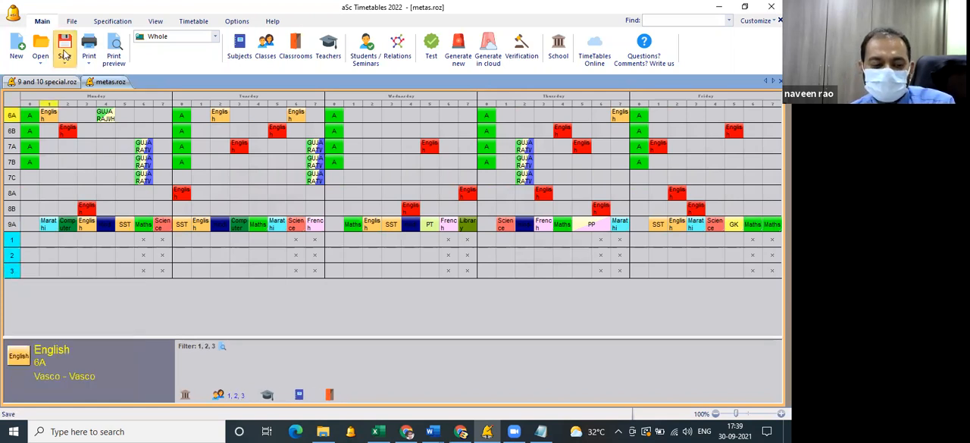
pyautogui.click(65, 57)
pyautogui.click(76, 74)
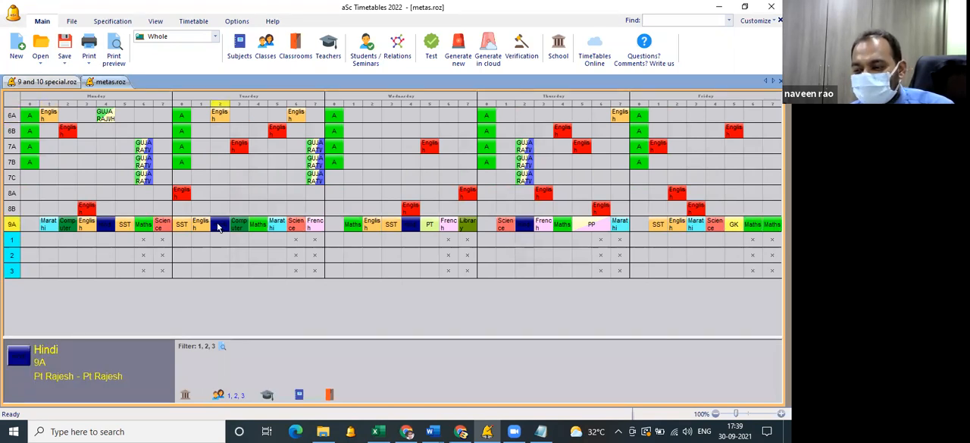
# Switch to the desktop and launch aSc Substitution.
pyautogui.press('super+d')
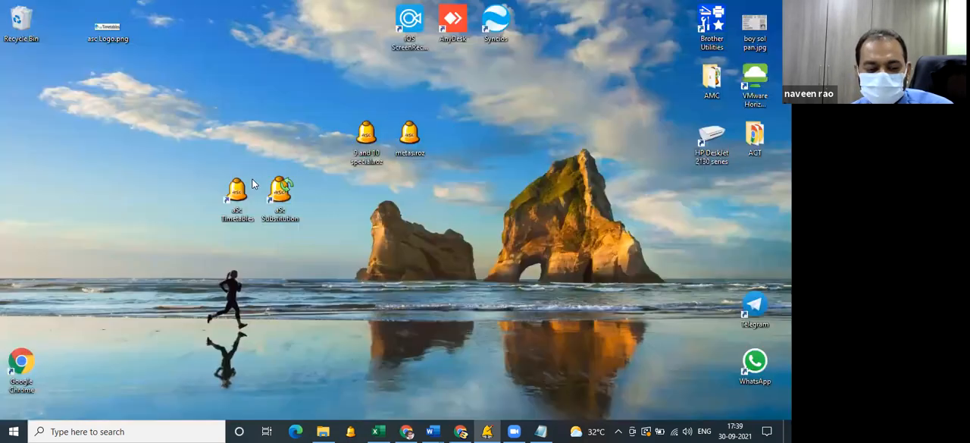
pyautogui.doubleClick(280, 212)
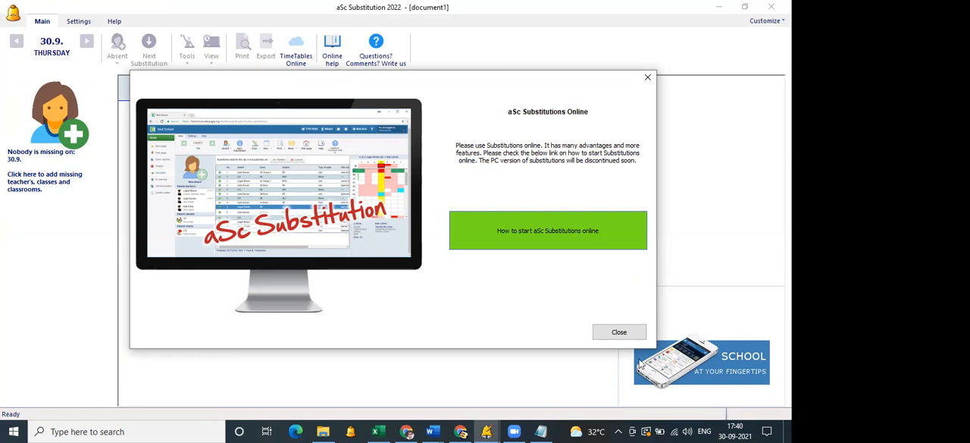
# Dismiss the Substitutions Online notice and show the list of timetables used for substitution.
pyautogui.click(617, 332)
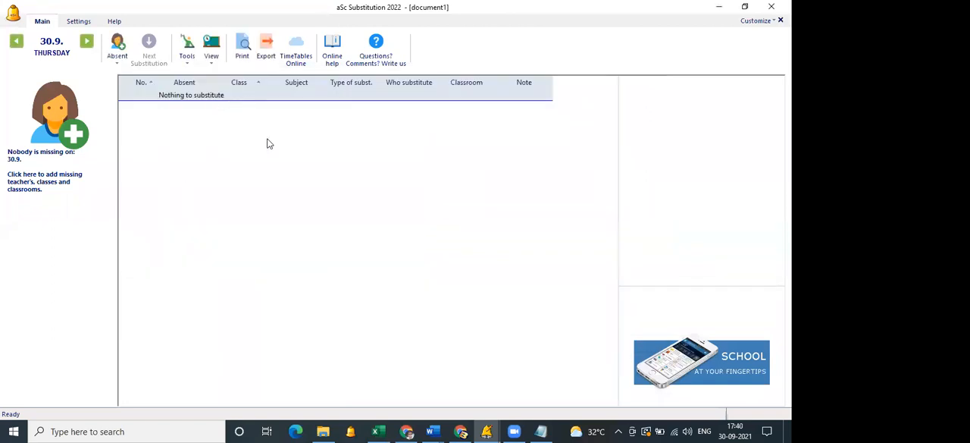
pyautogui.click(79, 22)
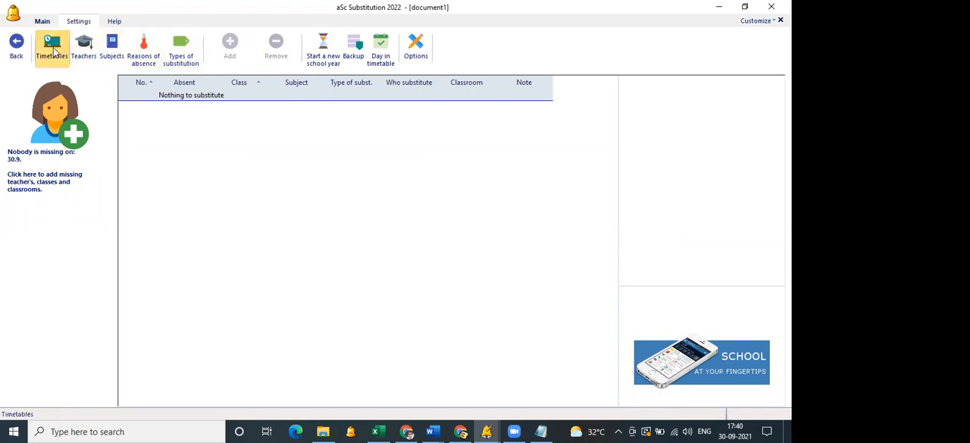
pyautogui.click(53, 50)
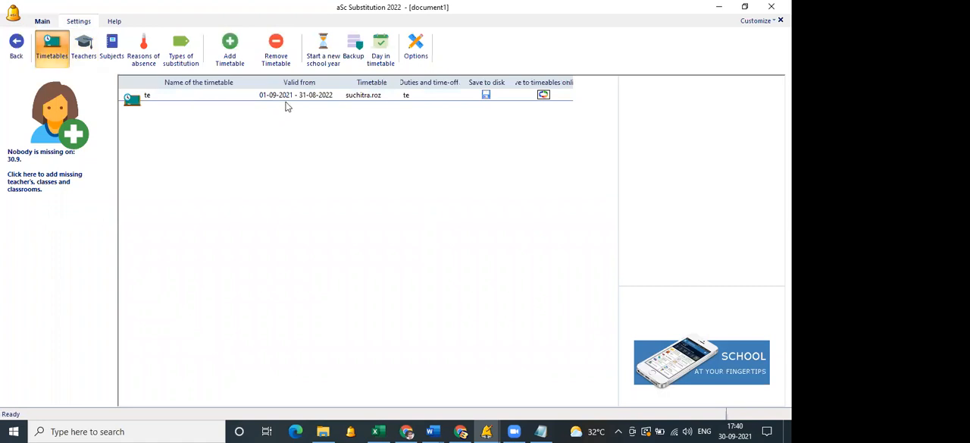
# Switch to metas.roz in aSc Timetables and add a new teacher, entering the teacher's last name.
pyautogui.press('super+d')
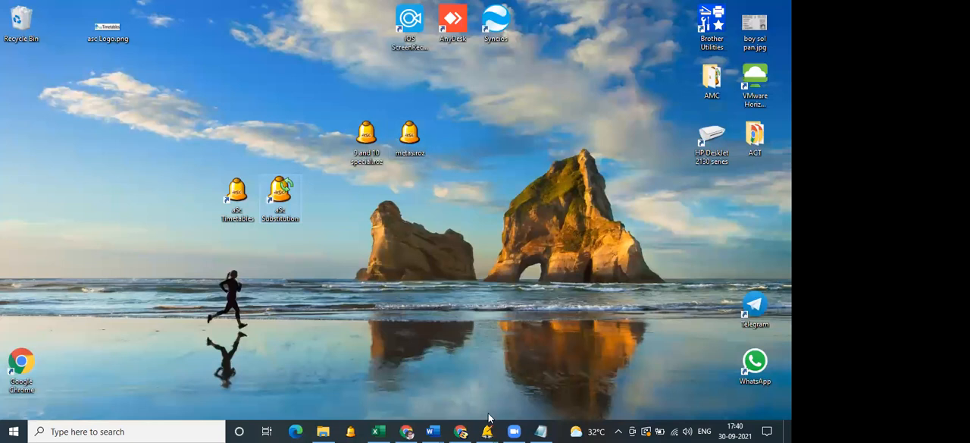
pyautogui.moveTo(492, 429)
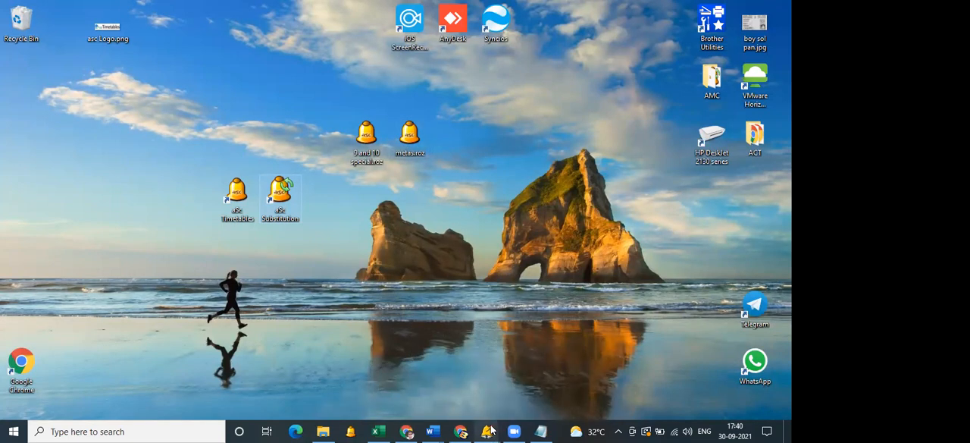
pyautogui.click(452, 383)
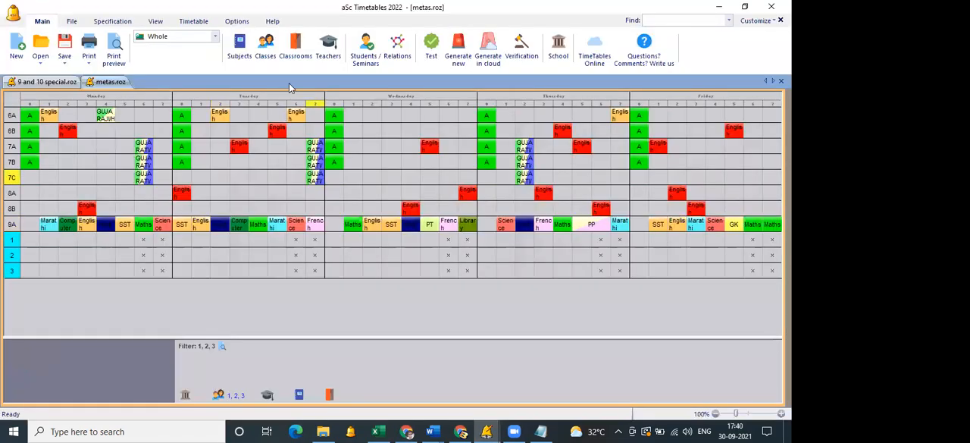
pyautogui.click(239, 47)
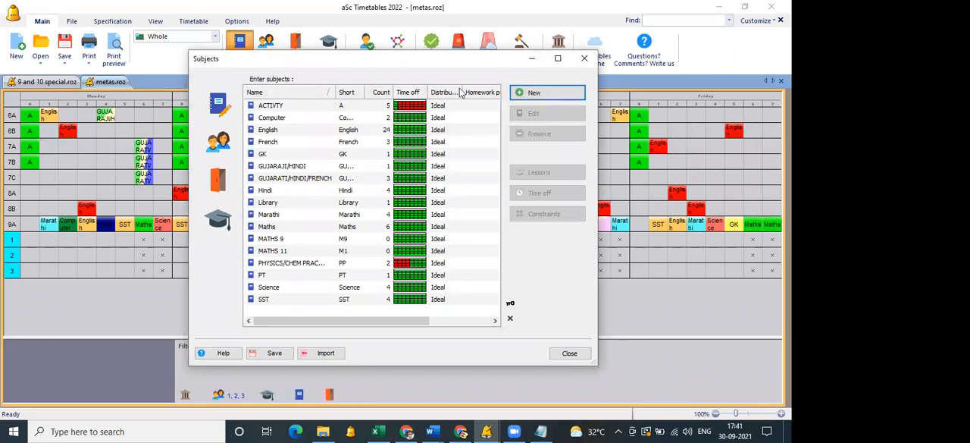
pyautogui.click(218, 224)
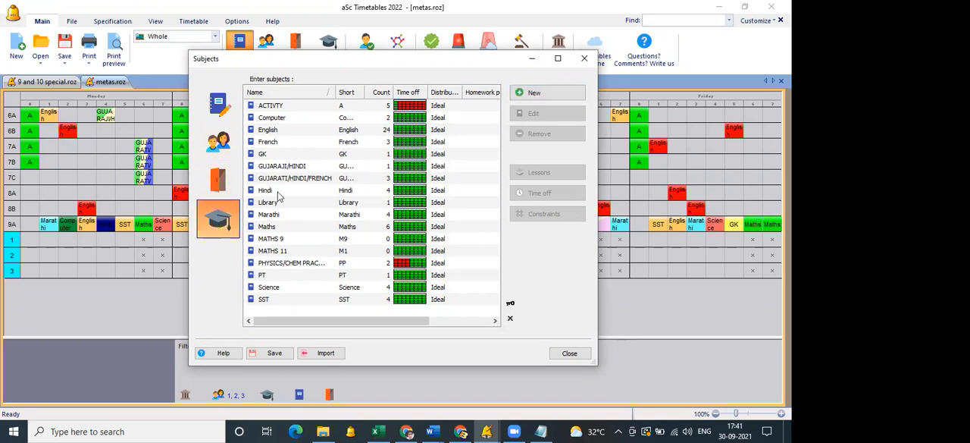
pyautogui.click(573, 94)
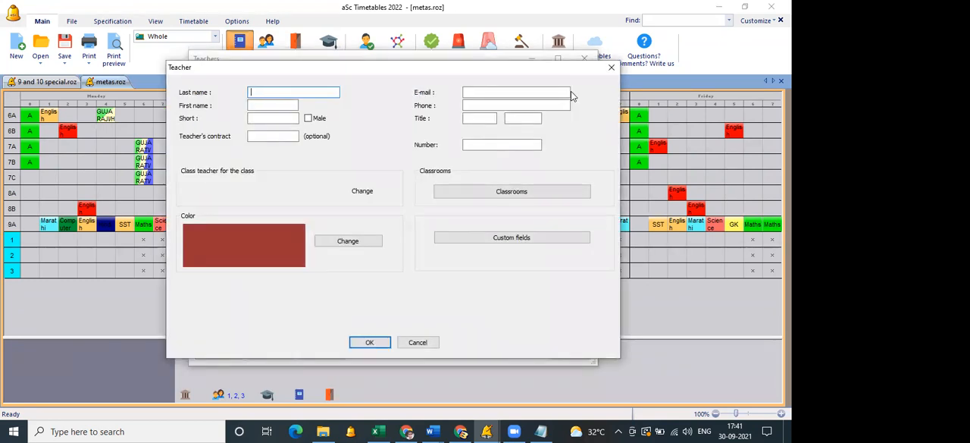
pyautogui.write('ra')
pyautogui.press('BackSpace')
pyautogui.press('BackSpace')
pyautogui.write('RASHMI')
pyautogui.press('Return')
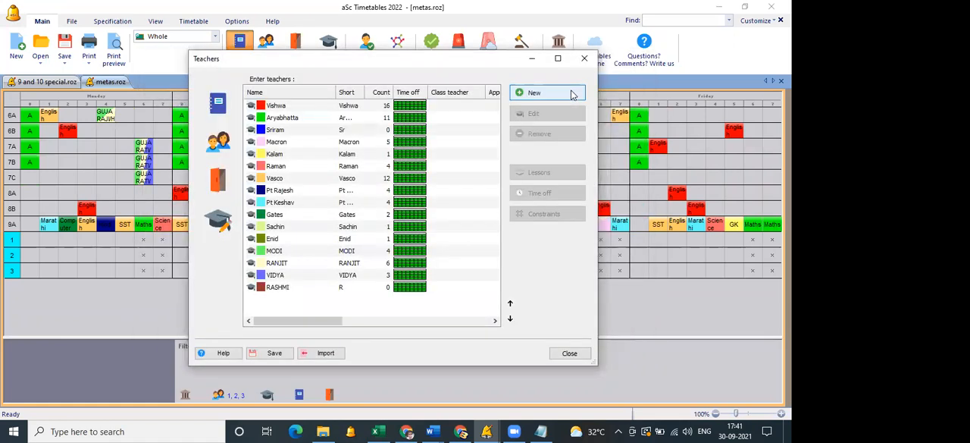
# Add two more teachers, entering a last name for each.
pyautogui.click(573, 94)
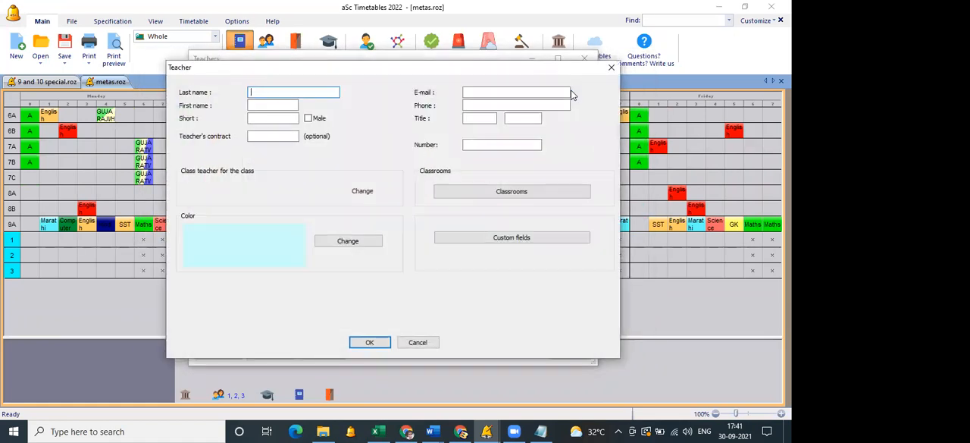
pyautogui.write('SHERENE')
pyautogui.press('Return')
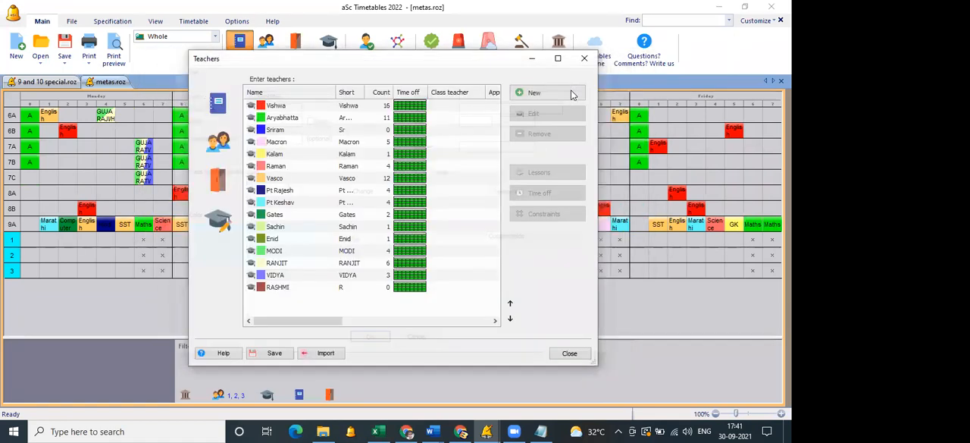
pyautogui.click(573, 94)
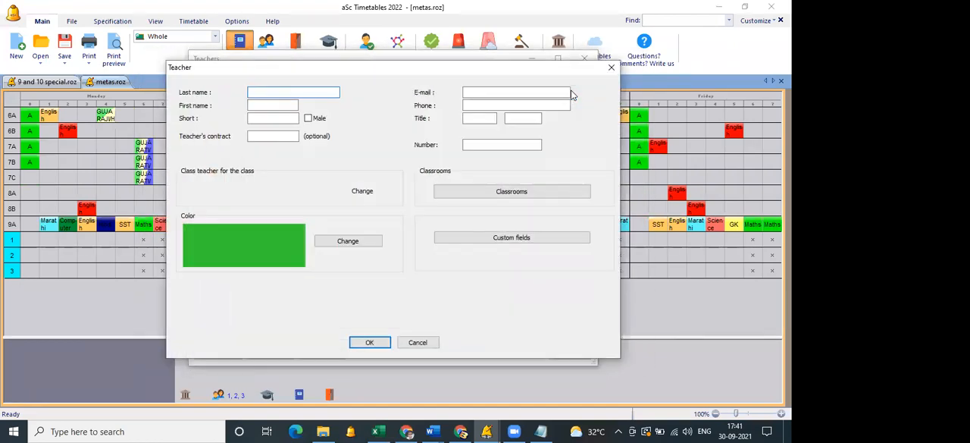
pyautogui.write('JULIUS')
pyautogui.press('Return')
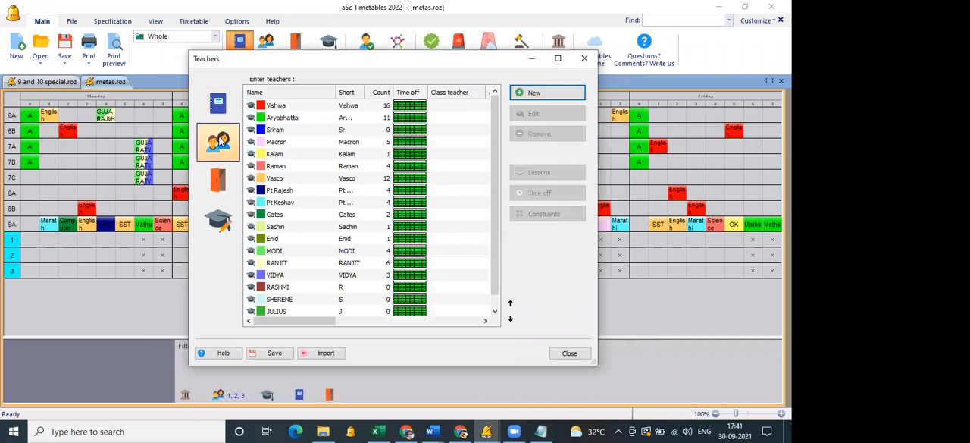
# Reassign class 6B's English lessons to the last of the three newly added teachers.
pyautogui.click(218, 105)
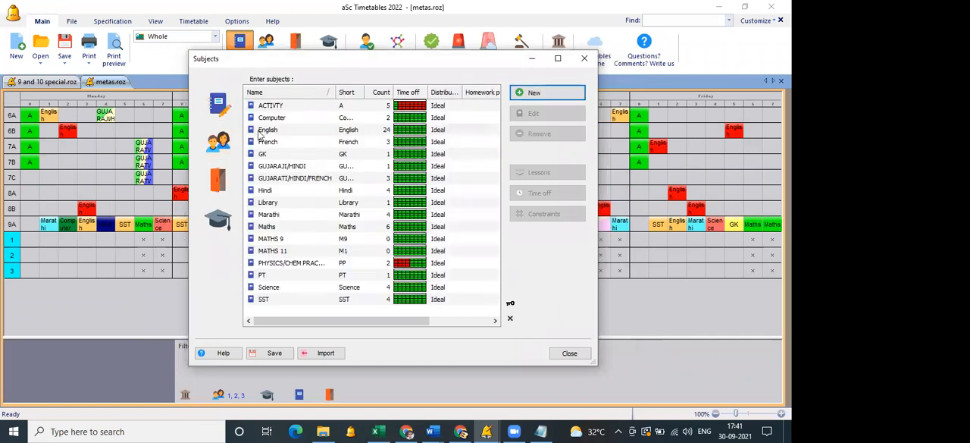
pyautogui.doubleClick(258, 129)
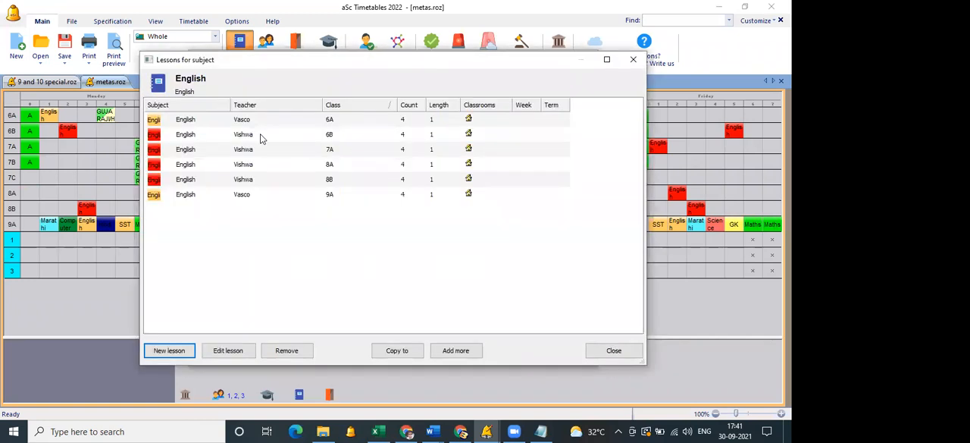
pyautogui.click(259, 137)
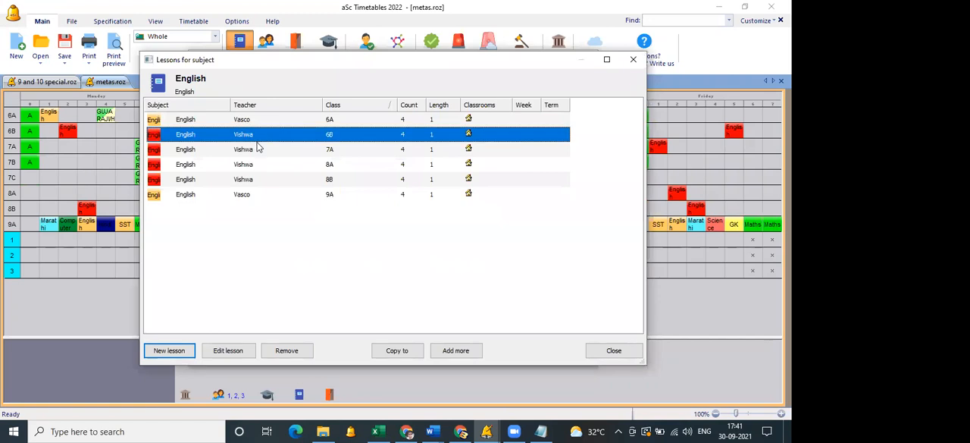
pyautogui.doubleClick(257, 139)
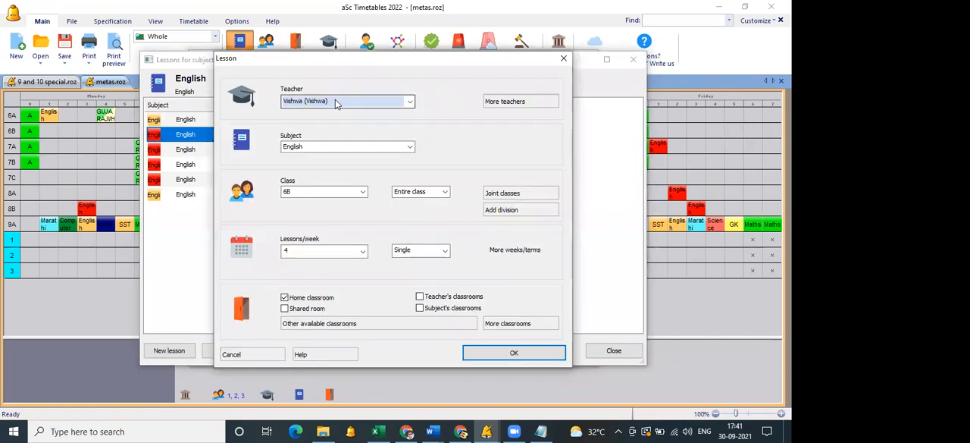
pyautogui.click(338, 104)
pyautogui.click(325, 290)
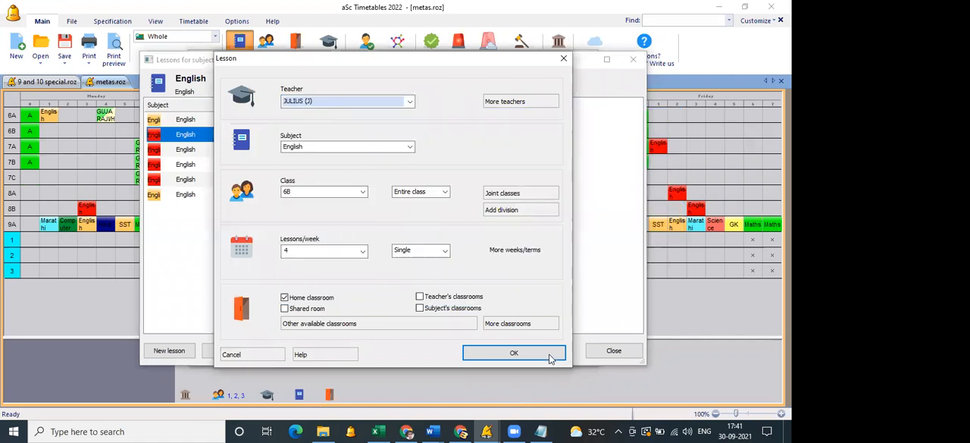
pyautogui.click(558, 353)
pyautogui.click(614, 350)
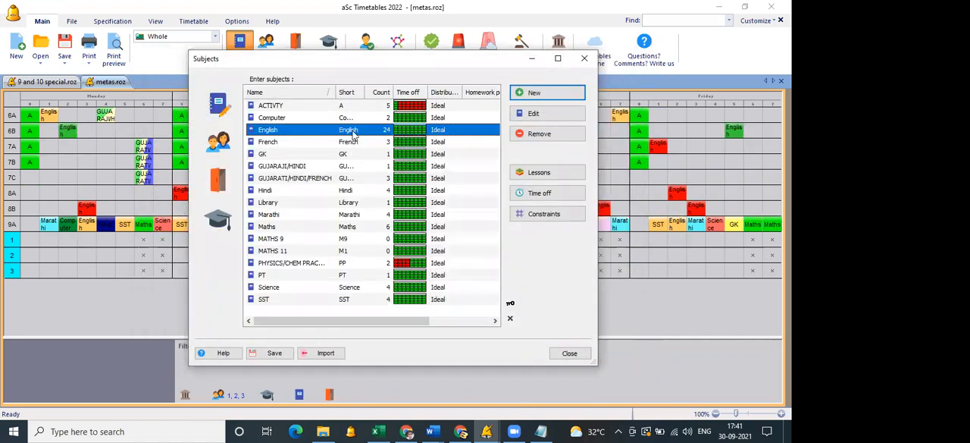
# Reassign class 7A's English lessons to the second of the three newly added teachers.
pyautogui.doubleClick(363, 133)
pyautogui.click(282, 151)
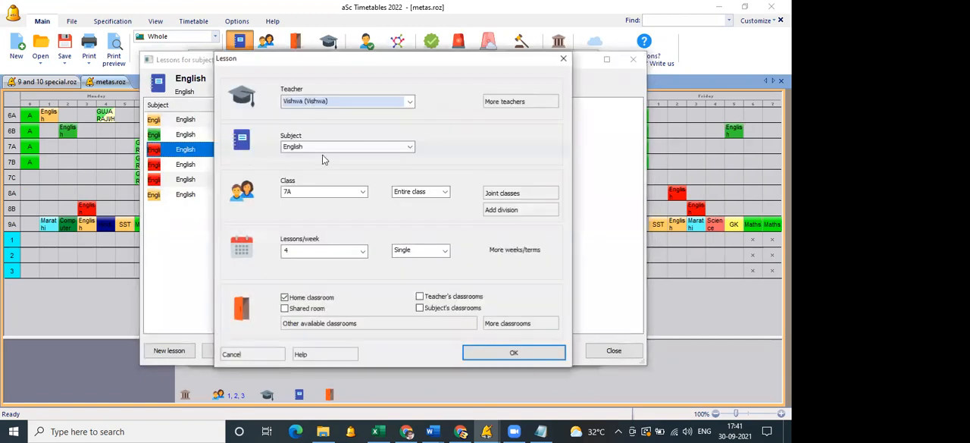
pyautogui.click(349, 104)
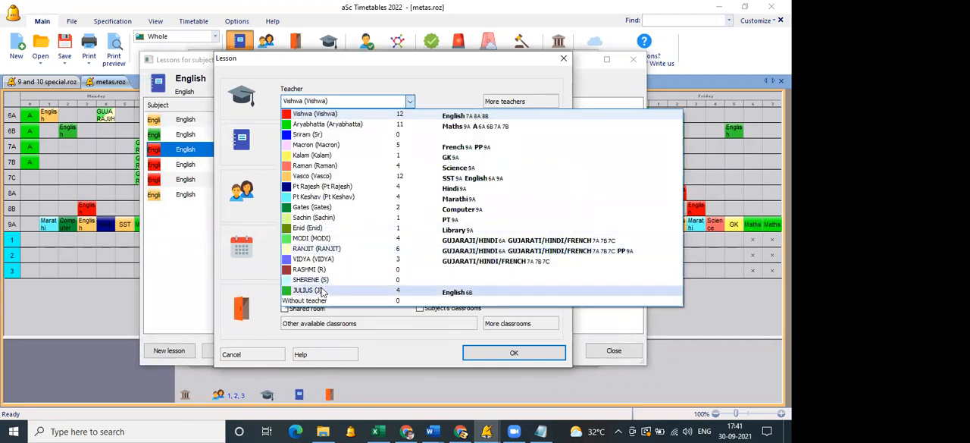
pyautogui.click(487, 350)
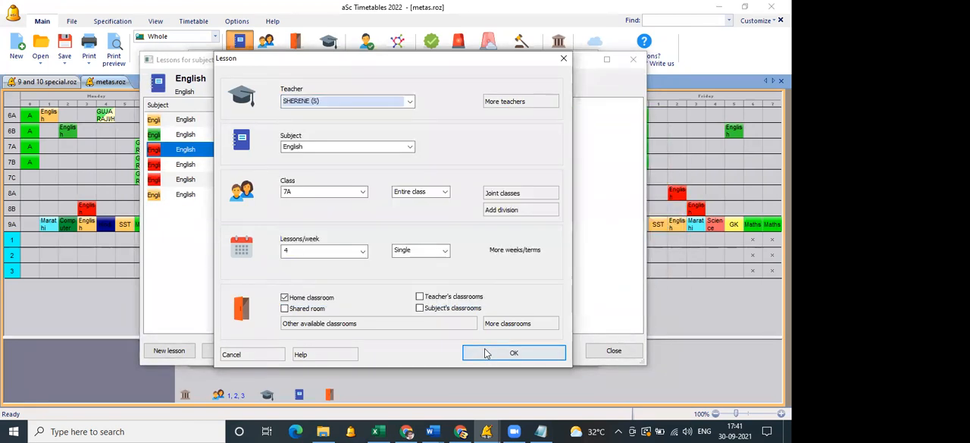
pyautogui.click(487, 350)
# Reassign class 8A's English lessons to the first of the three newly added teachers and save metas.roz.
pyautogui.click(250, 166)
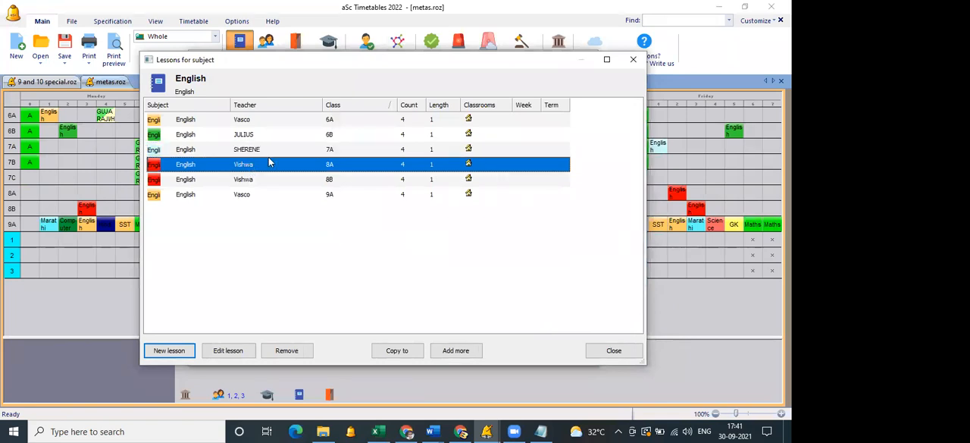
pyautogui.doubleClick(269, 162)
pyautogui.click(330, 108)
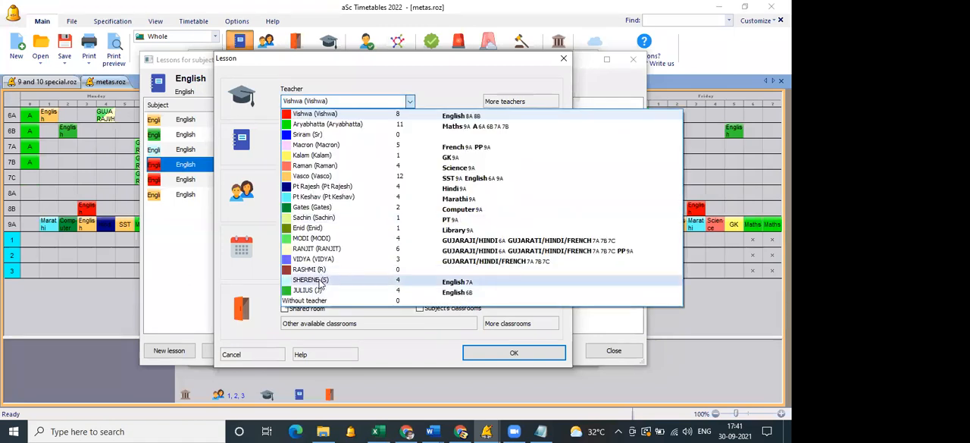
pyautogui.click(321, 270)
pyautogui.click(507, 357)
pyautogui.click(604, 353)
pyautogui.click(569, 351)
pyautogui.click(63, 55)
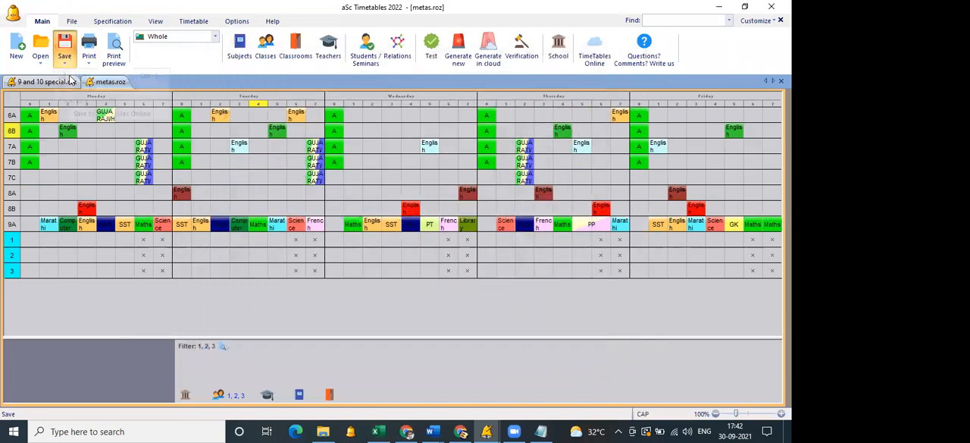
# Switch to aSc Substitution and start a new school year in a fresh document.
pyautogui.click(485, 430)
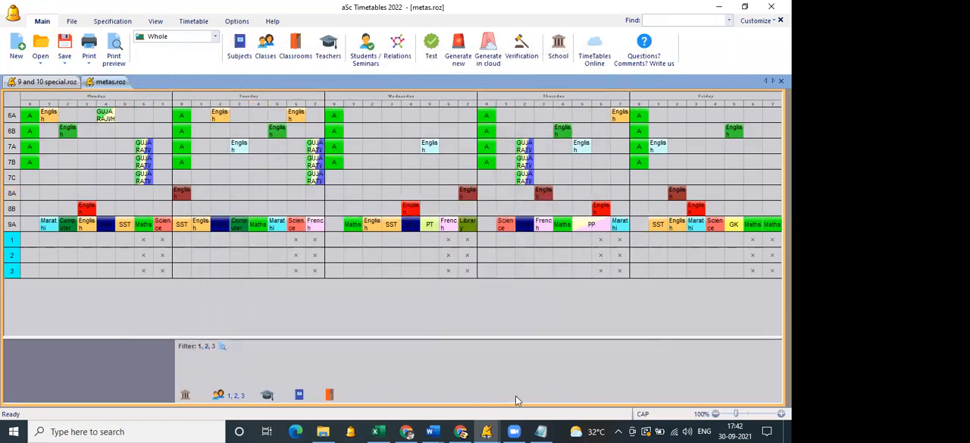
pyautogui.click(549, 379)
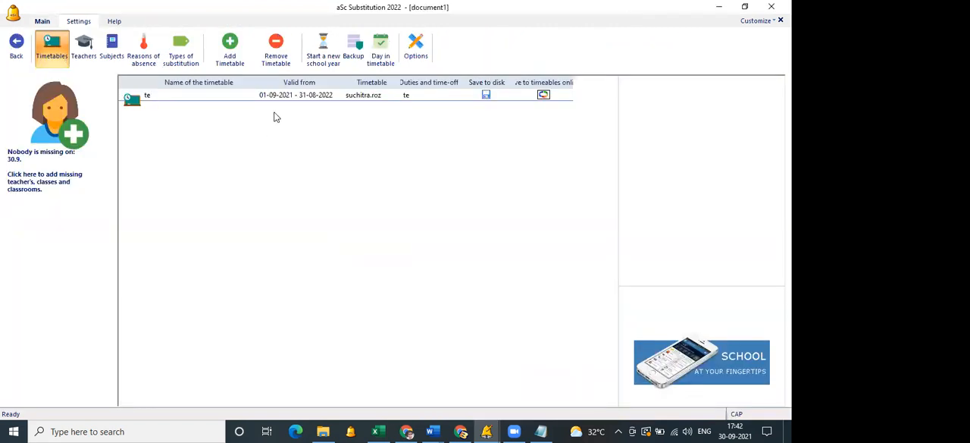
pyautogui.click(315, 67)
pyautogui.click(444, 255)
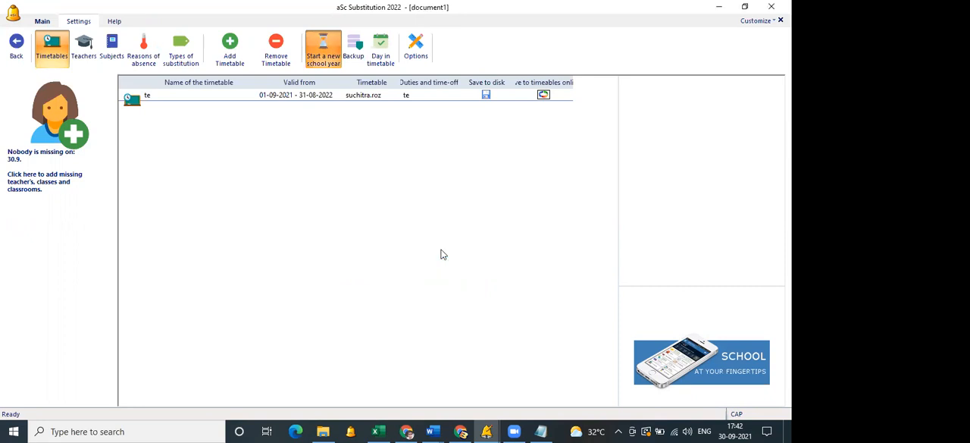
# Accept 1-9-2021 as the academic year's start and title the substitution timetable METAS.
pyautogui.click(55, 53)
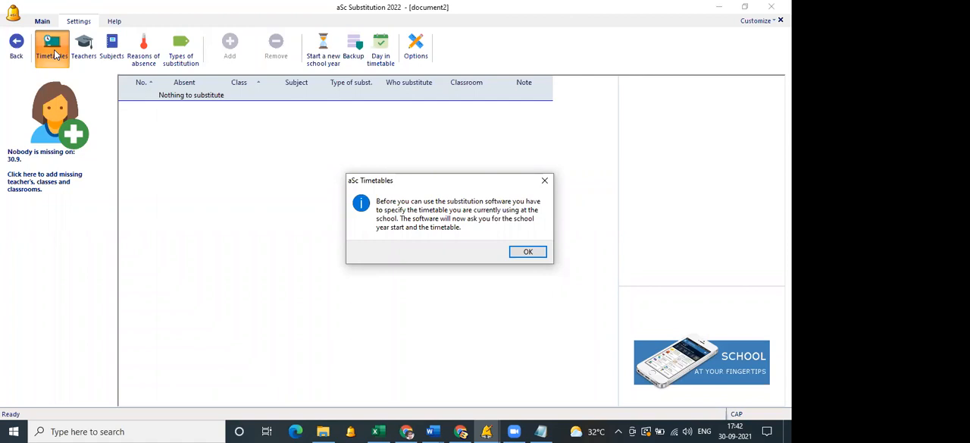
pyautogui.press('Return')
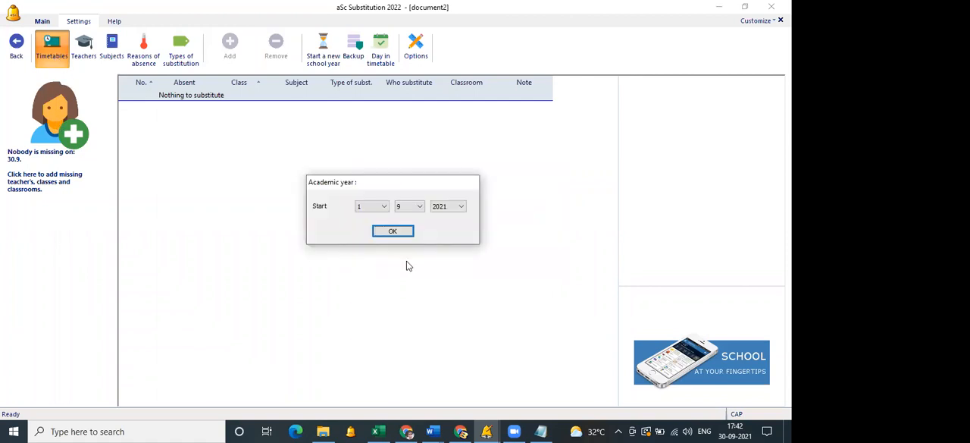
pyautogui.click(394, 232)
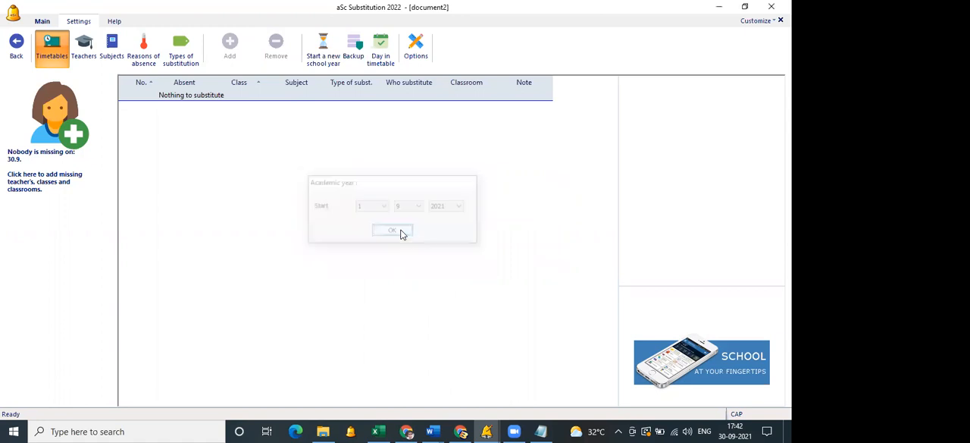
pyautogui.write('METAS')
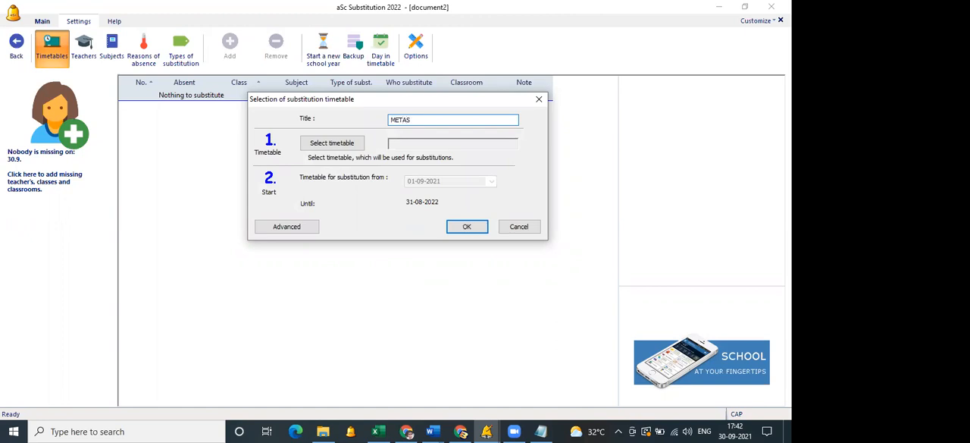
# Load metas.roz from the local disk as the METAS substitution timetable and display the list of timetables.
pyautogui.click(350, 145)
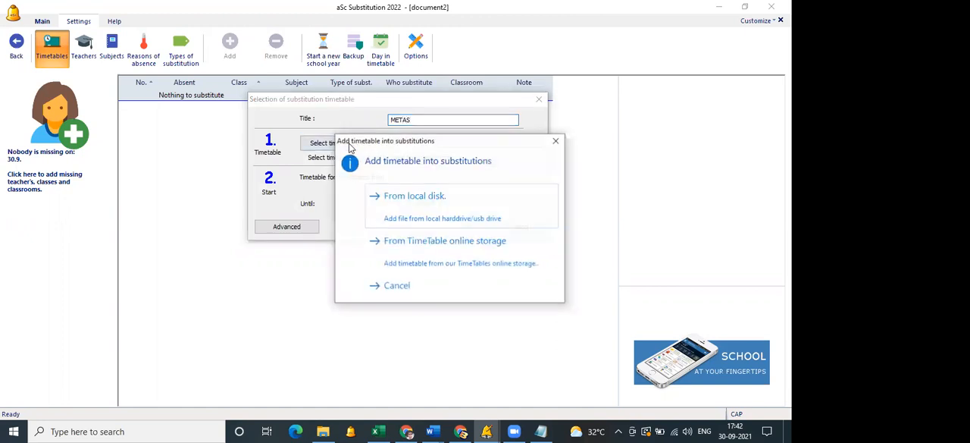
pyautogui.click(421, 207)
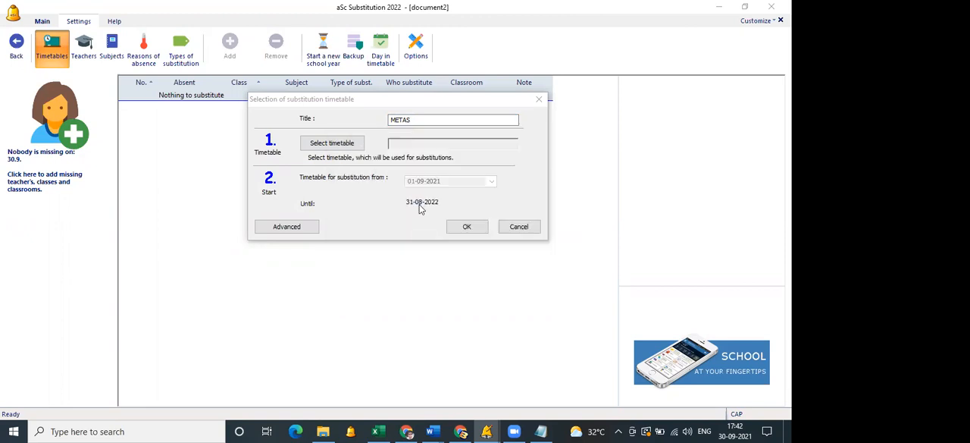
pyautogui.click(343, 125)
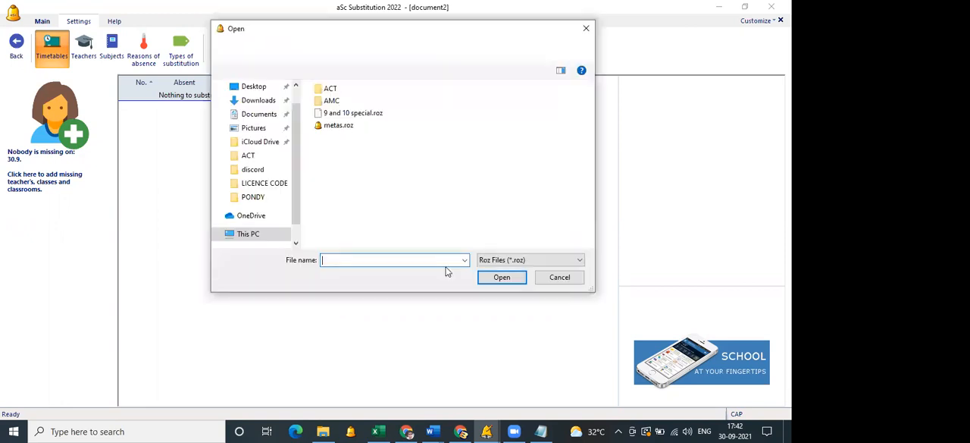
pyautogui.click(497, 278)
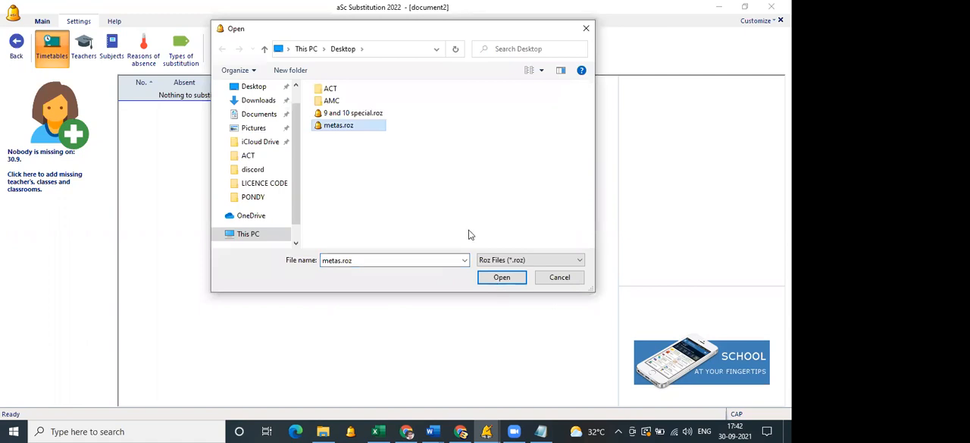
pyautogui.click(467, 228)
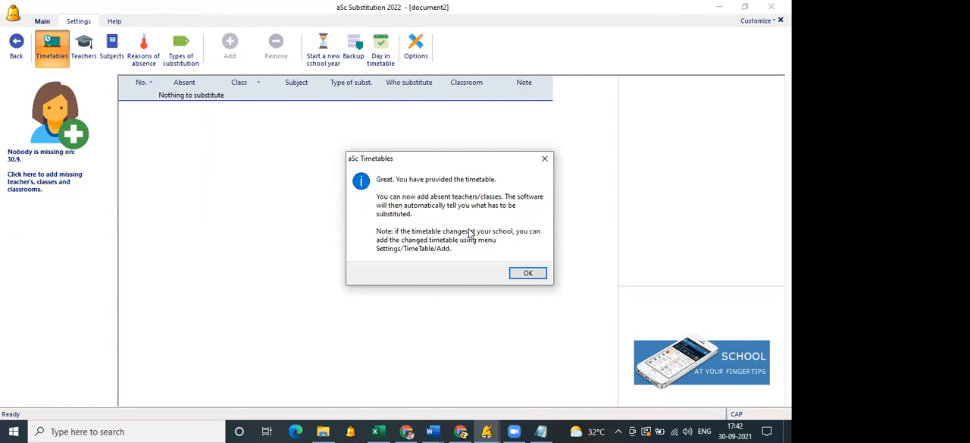
pyautogui.press('Return')
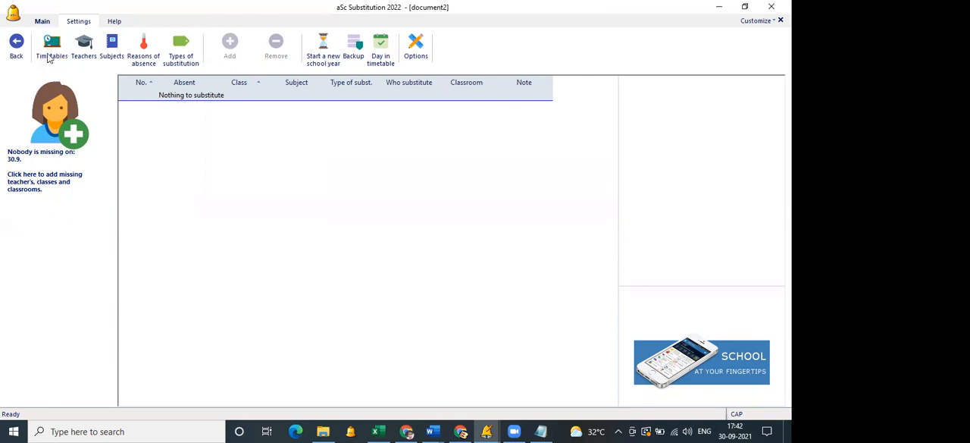
pyautogui.click(49, 58)
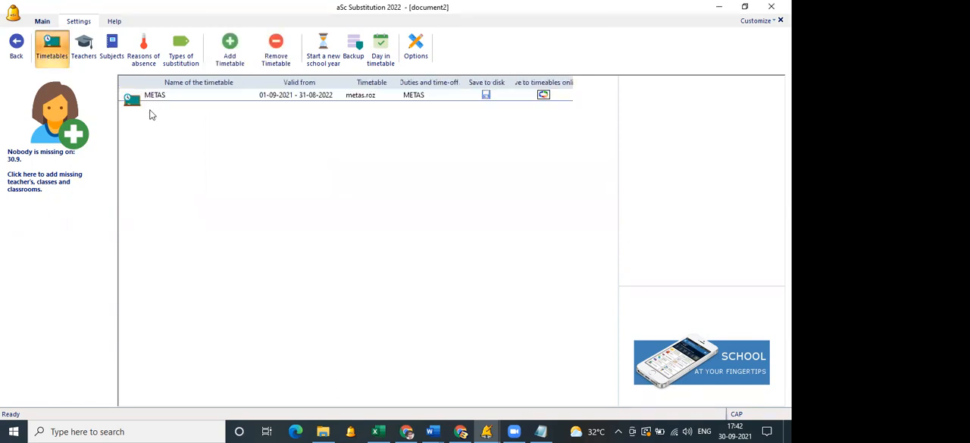
# Move to Friday 1.10. and record the first listed teacher as absent for the entire day with an unknown reason.
pyautogui.click(44, 23)
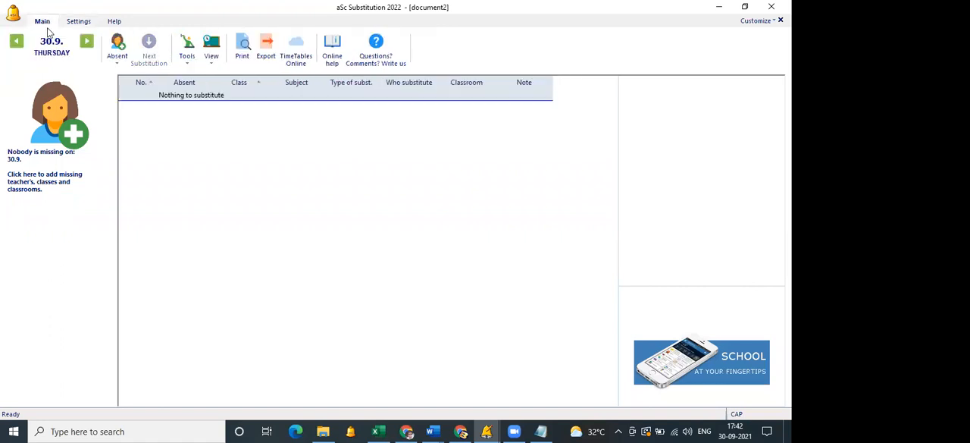
pyautogui.click(86, 42)
pyautogui.click(115, 63)
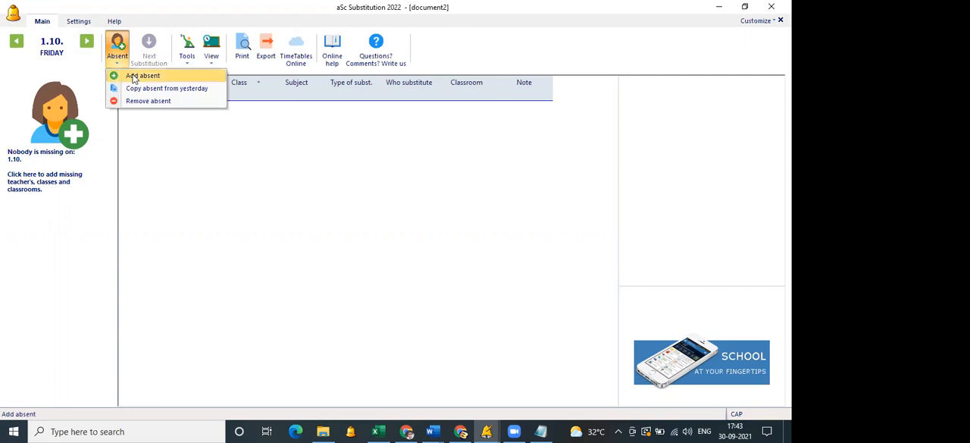
pyautogui.click(141, 76)
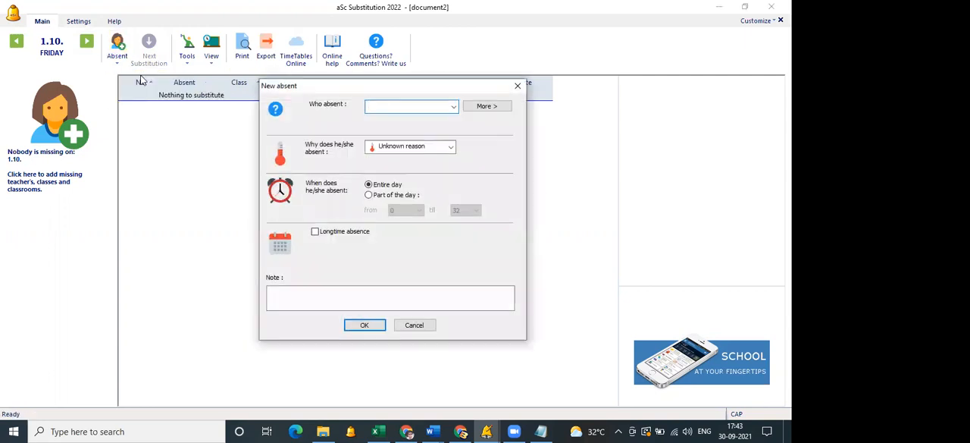
pyautogui.click(453, 107)
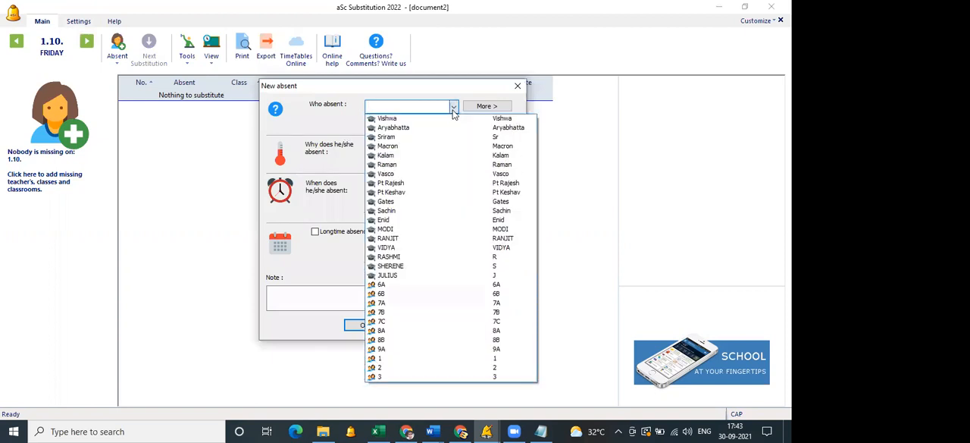
pyautogui.click(451, 118)
pyautogui.click(363, 325)
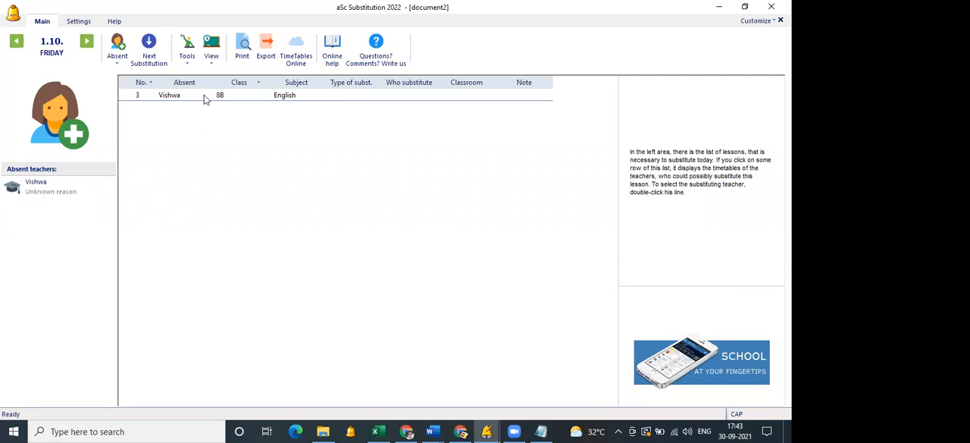
# Compare the available teachers for class 8B's third-lesson English and assign the teacher abbreviated J as substitute.
pyautogui.click(230, 97)
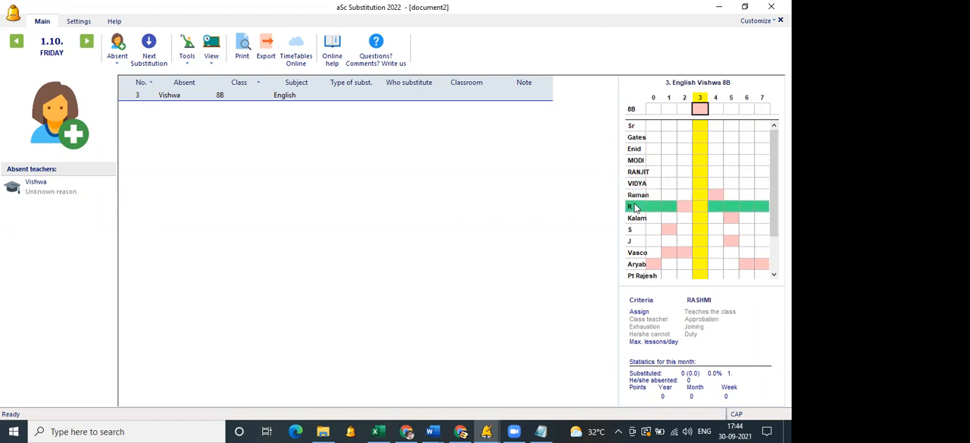
pyautogui.moveTo(672, 235)
pyautogui.click(637, 256)
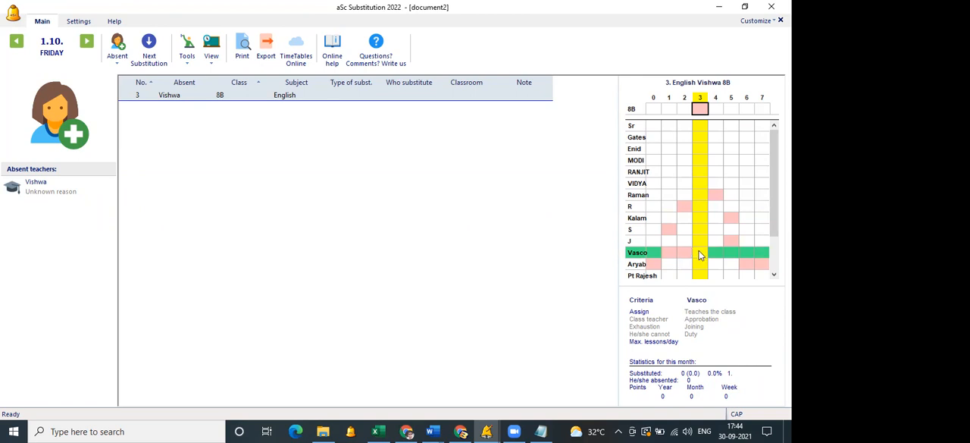
pyautogui.moveTo(670, 253)
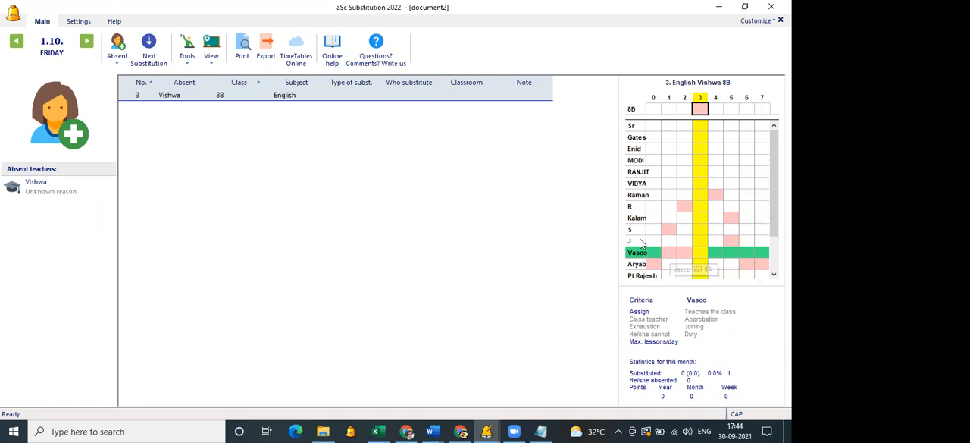
pyautogui.click(639, 241)
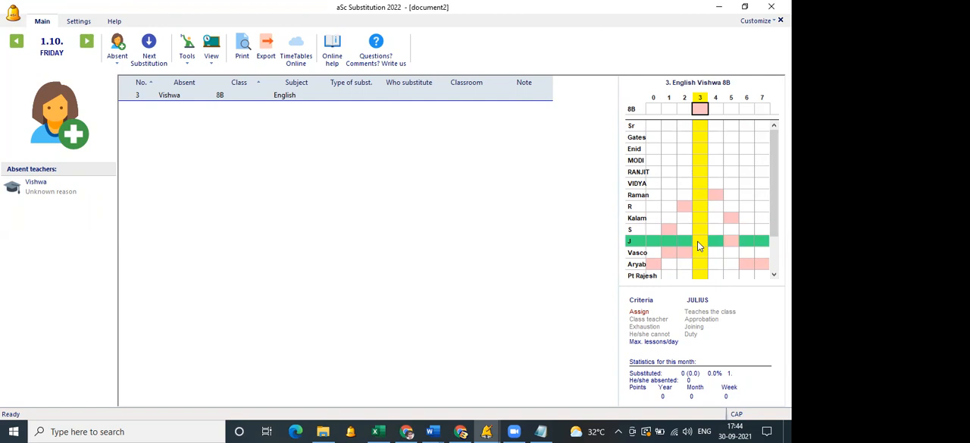
pyautogui.click(637, 253)
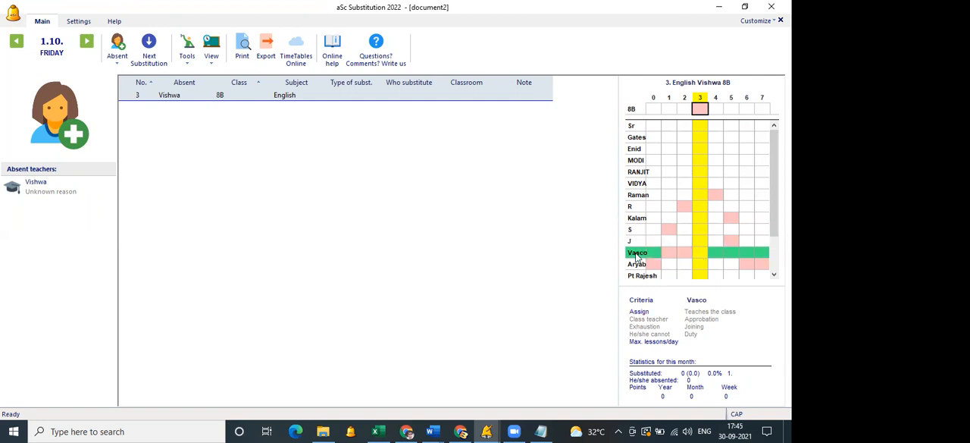
pyautogui.click(638, 242)
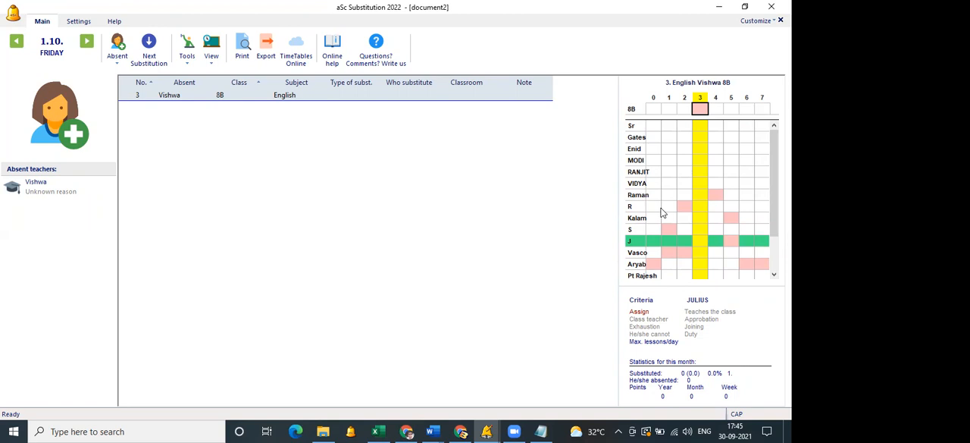
pyautogui.doubleClick(701, 241)
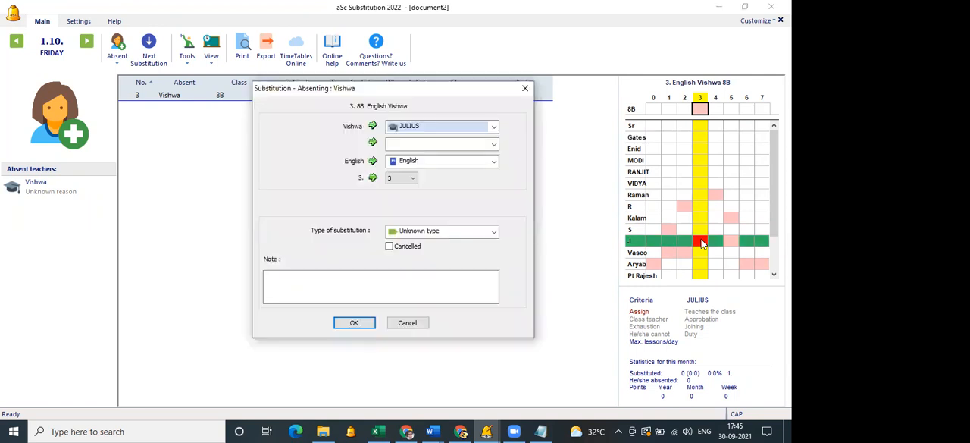
pyautogui.click(346, 323)
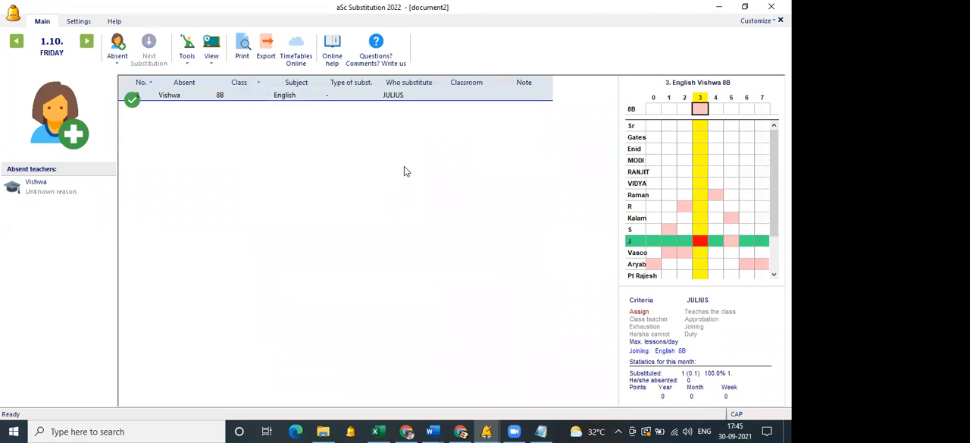
# Preview the Today's substitutions report for Friday 1.10., inspect it enlarged and close the preview.
pyautogui.click(242, 59)
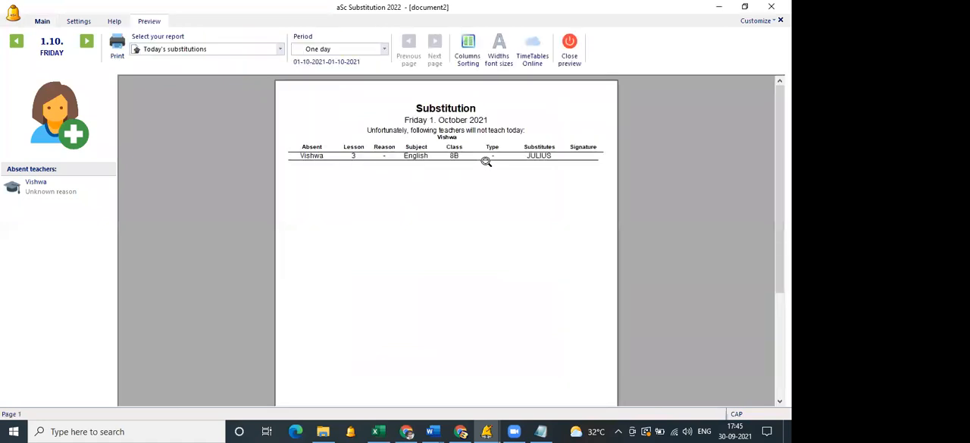
pyautogui.click(486, 166)
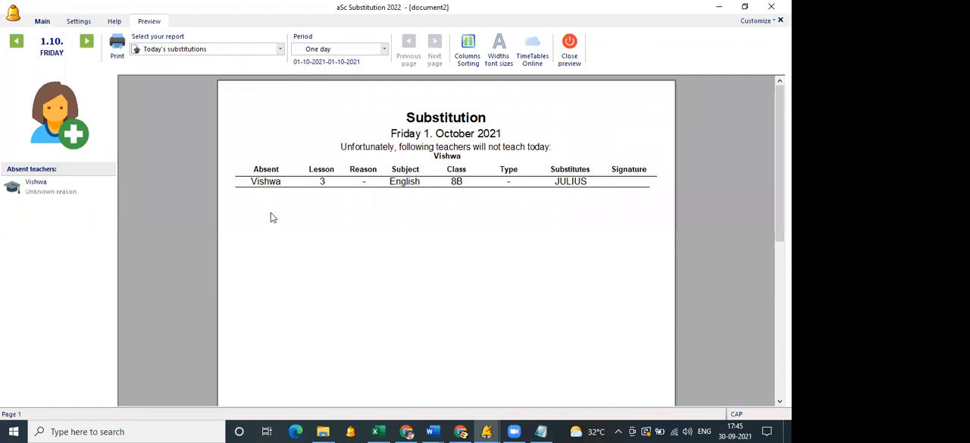
pyautogui.click(589, 218)
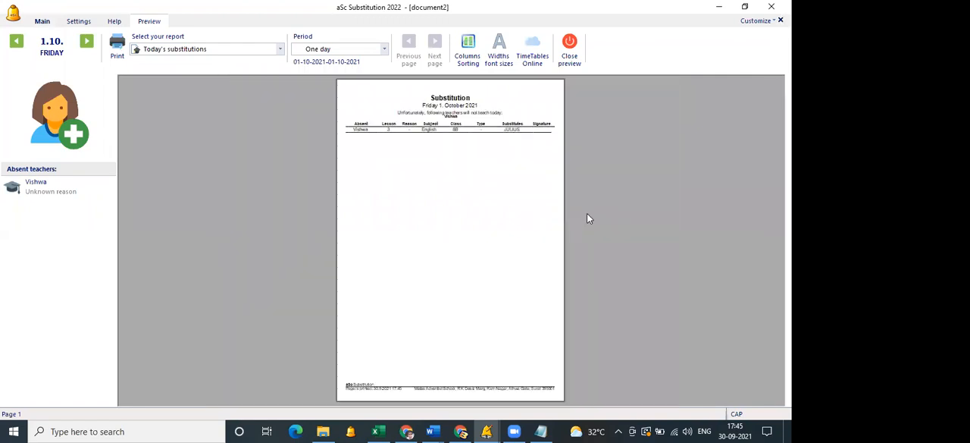
pyautogui.click(570, 53)
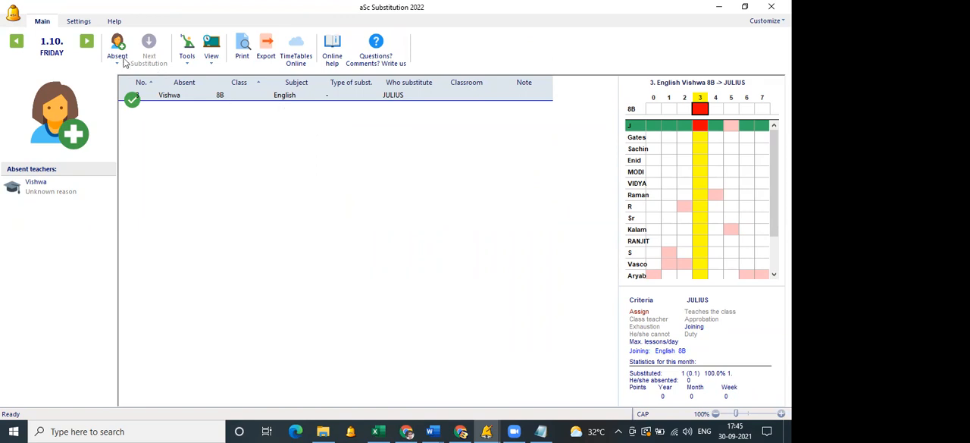
pyautogui.click(88, 49)
pyautogui.click(87, 48)
pyautogui.click(18, 47)
pyautogui.click(19, 47)
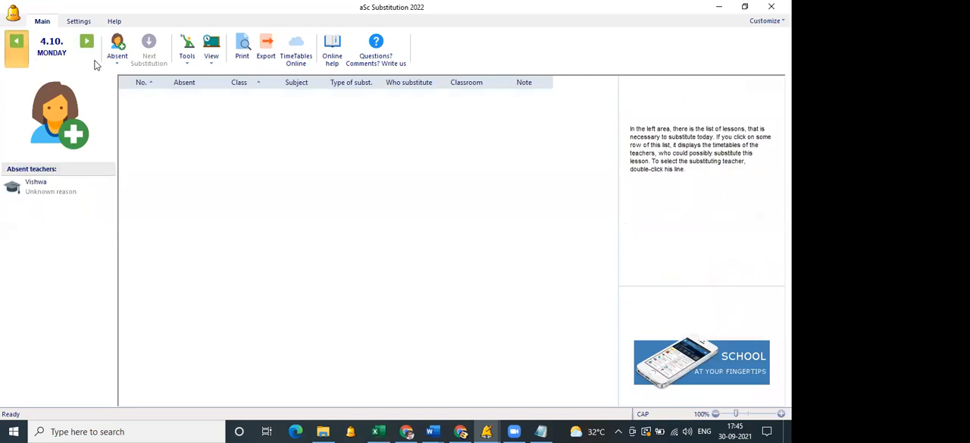
# Record the second listed teacher as absent for the entire day on Friday 1.10. with an unknown reason.
pyautogui.click(121, 62)
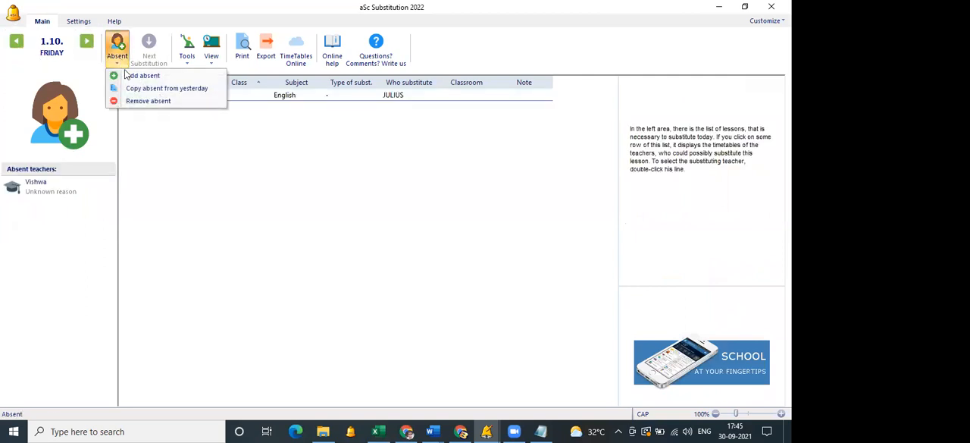
pyautogui.click(278, 143)
pyautogui.click(120, 60)
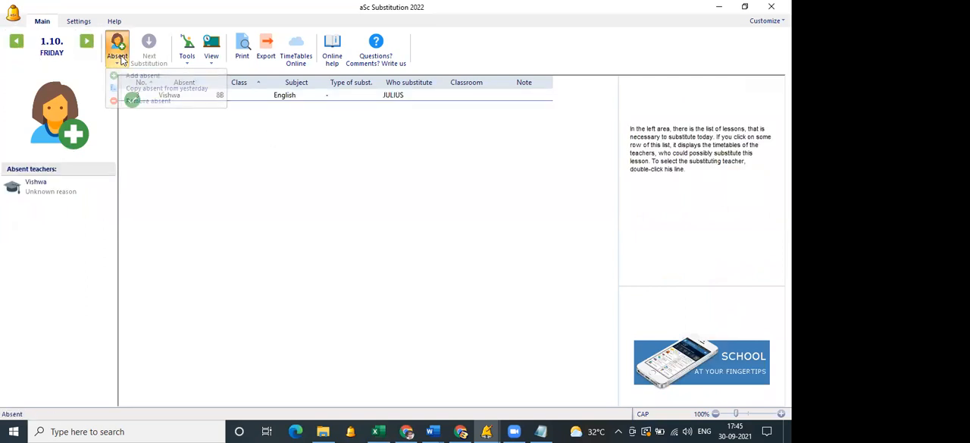
pyautogui.click(138, 78)
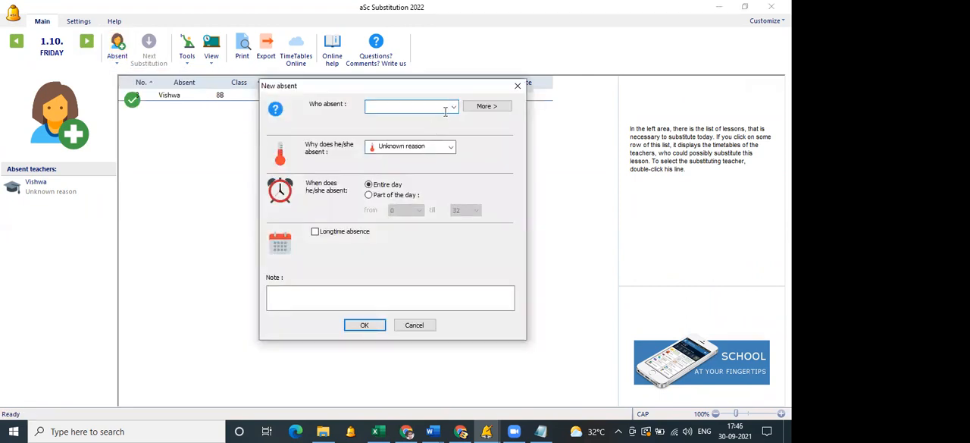
pyautogui.click(453, 106)
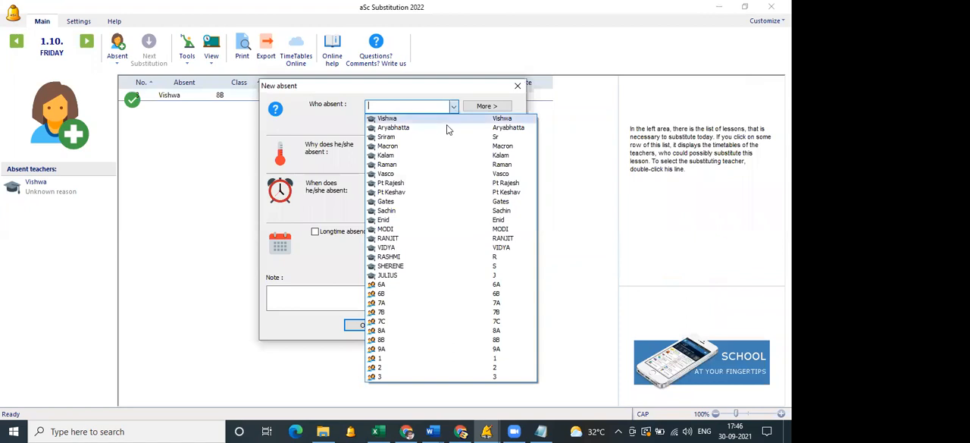
pyautogui.click(445, 127)
pyautogui.click(371, 326)
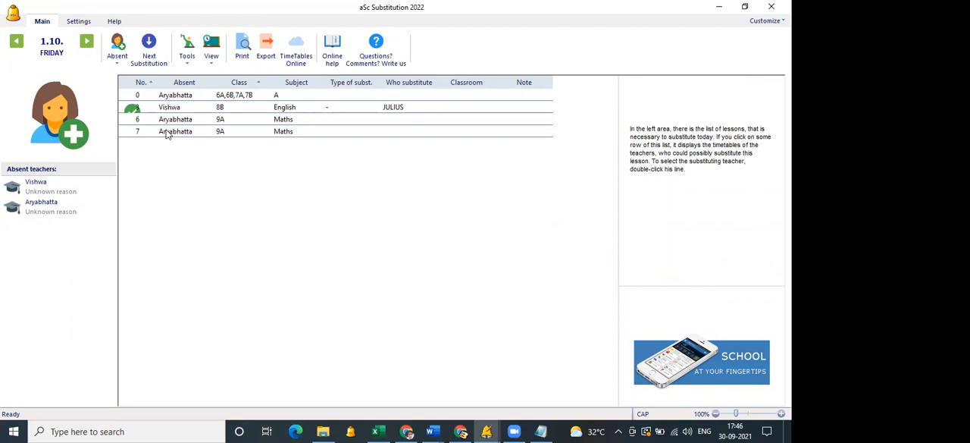
# Automatically generate substitutions for only the empty lessons on Friday 1.10.
pyautogui.click(190, 60)
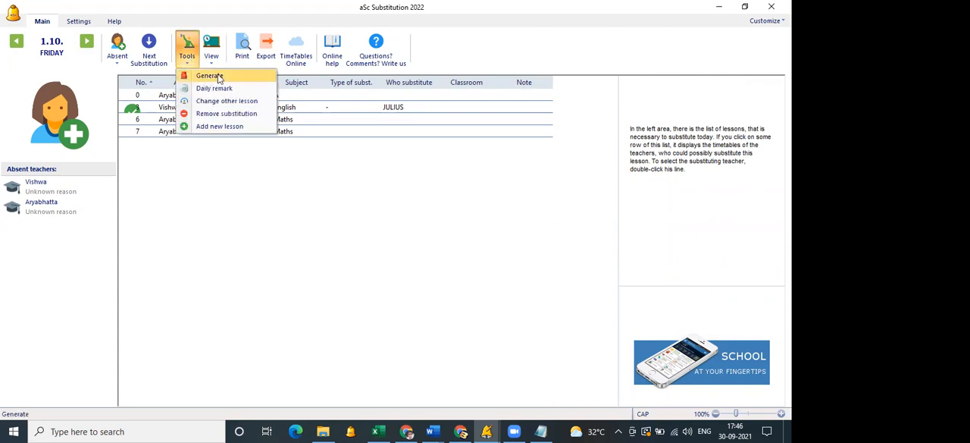
pyautogui.click(219, 79)
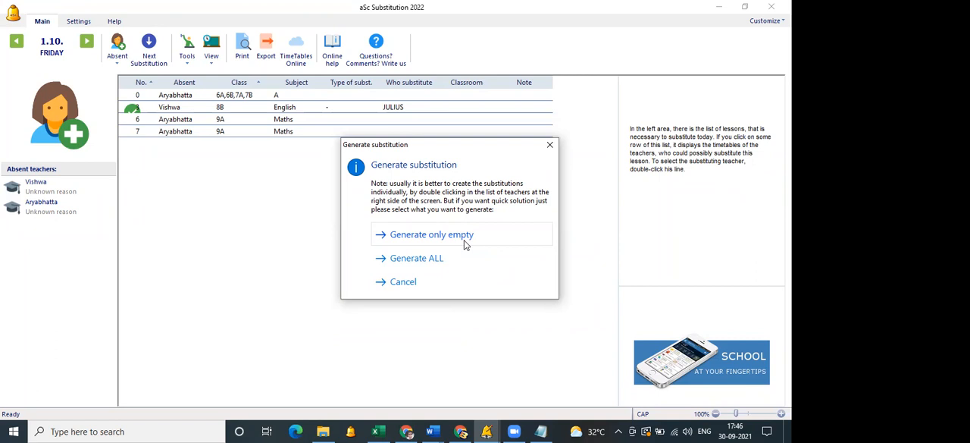
pyautogui.click(465, 240)
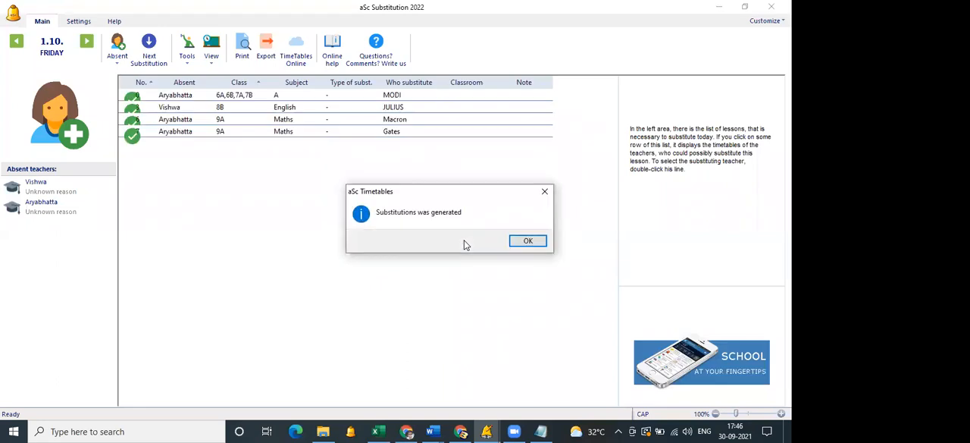
pyautogui.click(518, 241)
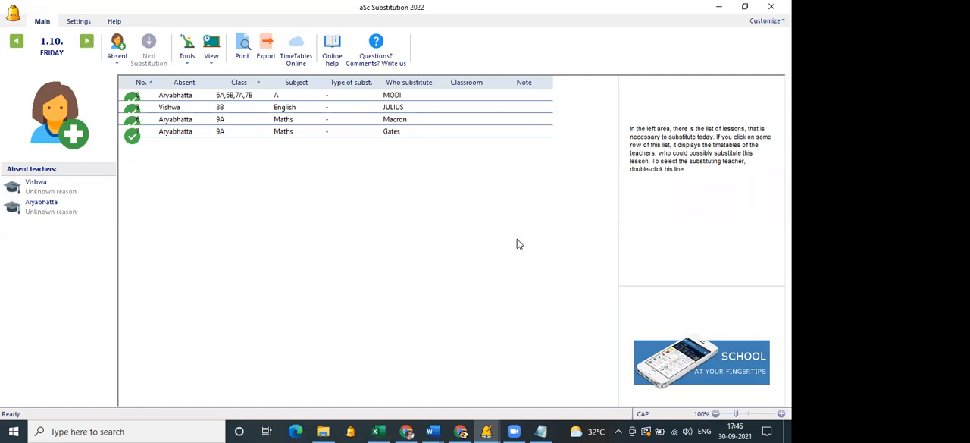
# Disable substitution for the second, third and fourth teachers in the teacher list, and return to the daily substitution overview.
pyautogui.click(78, 21)
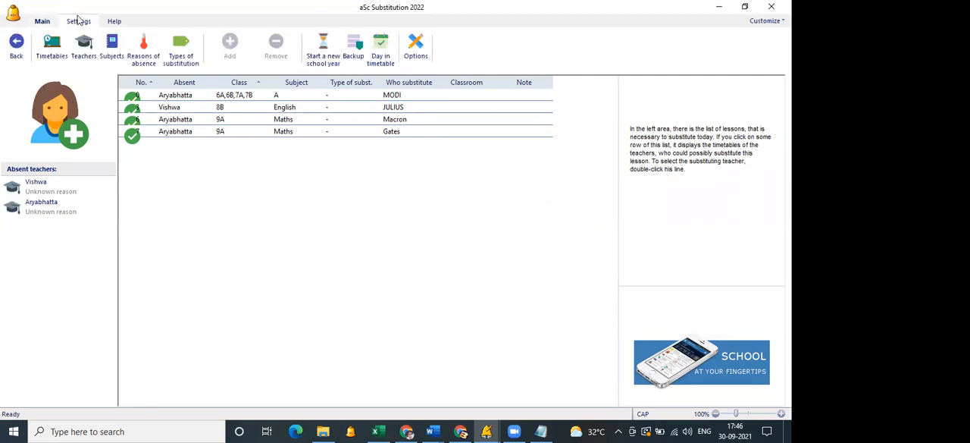
pyautogui.click(84, 53)
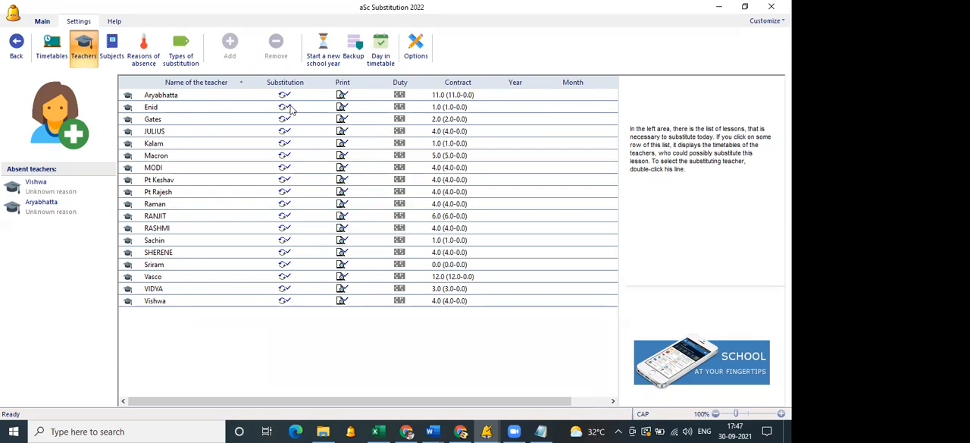
pyautogui.click(289, 110)
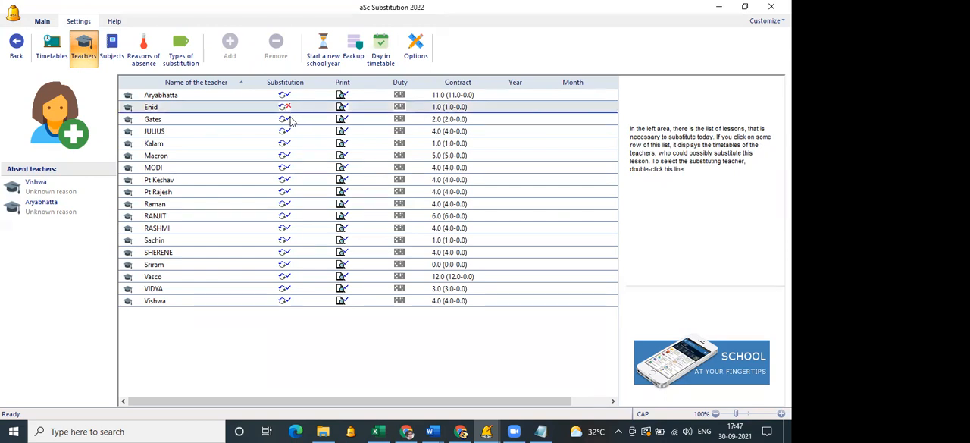
pyautogui.click(293, 120)
pyautogui.click(290, 132)
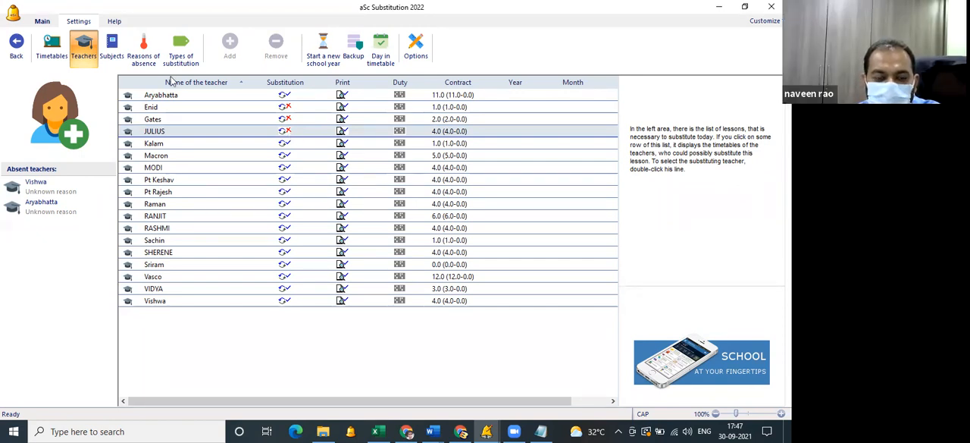
pyautogui.click(45, 24)
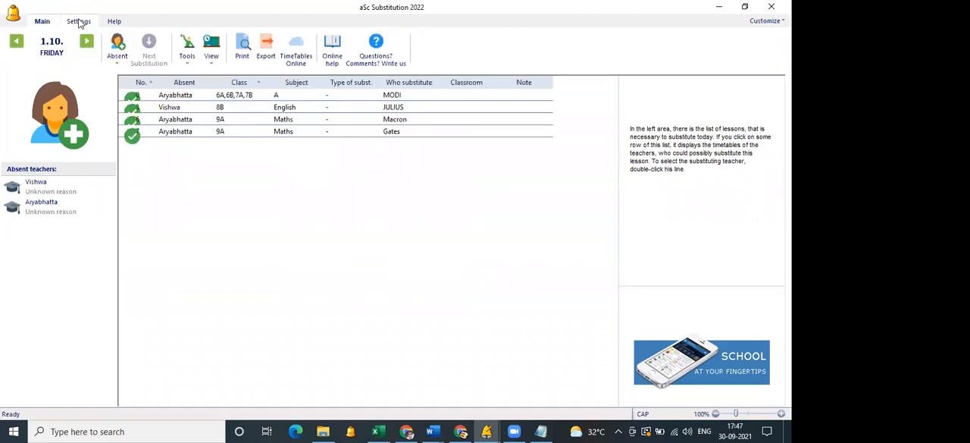
# Enable substitution again for the second, third and fourth teachers in the teacher list.
pyautogui.click(79, 22)
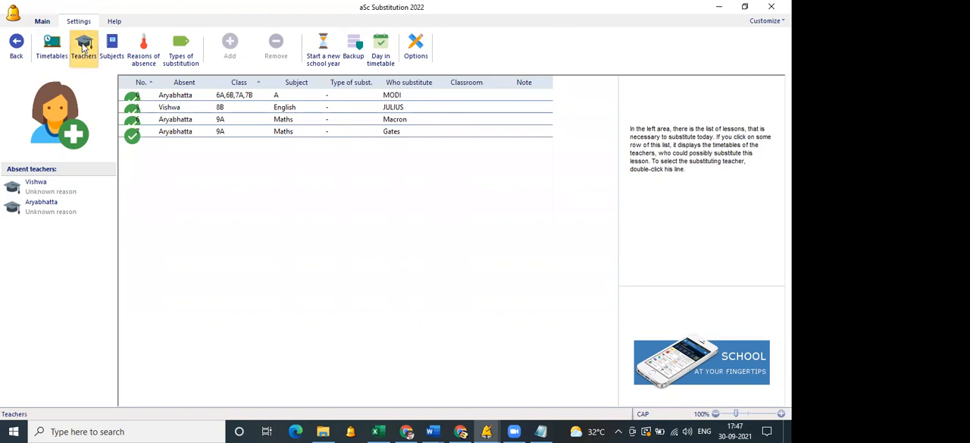
pyautogui.click(84, 47)
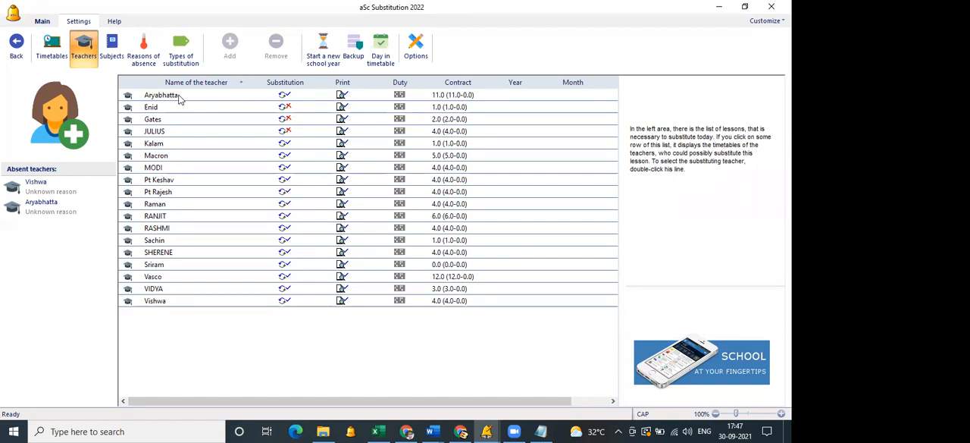
pyautogui.click(288, 97)
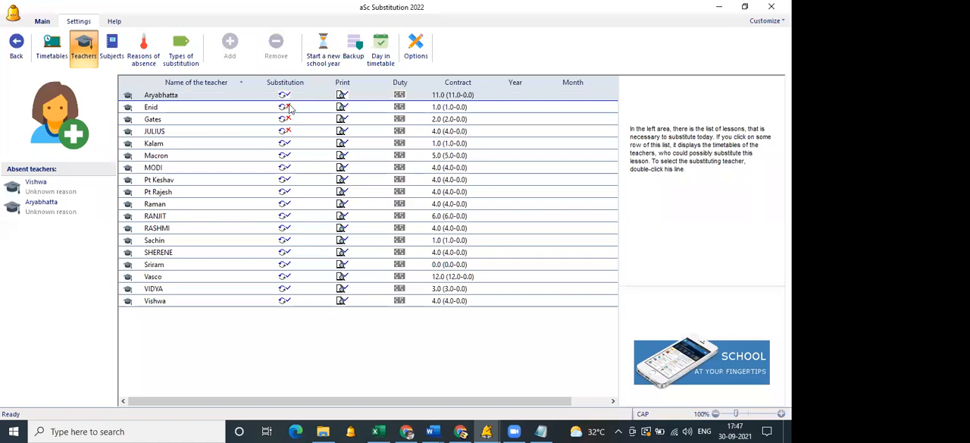
pyautogui.click(289, 107)
pyautogui.click(289, 119)
pyautogui.click(291, 133)
pyautogui.click(289, 122)
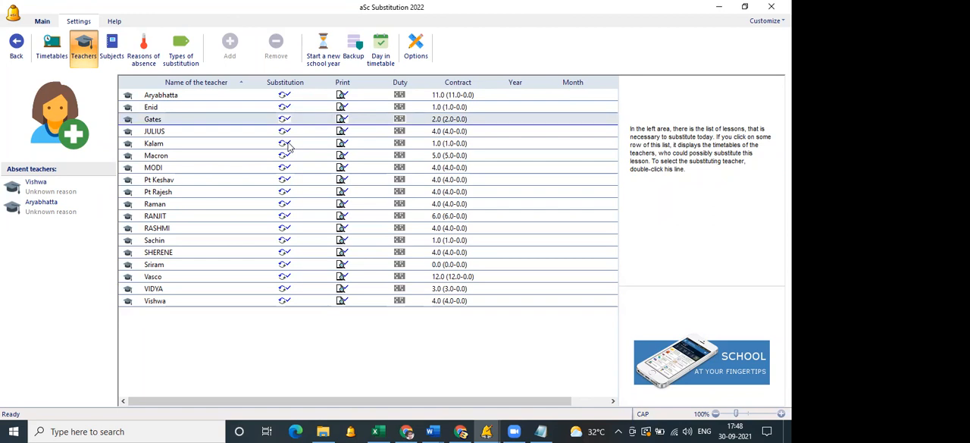
# Try disabling substitution for the fifth and sixth teachers in the list, and enable them again.
pyautogui.click(287, 144)
pyautogui.click(287, 156)
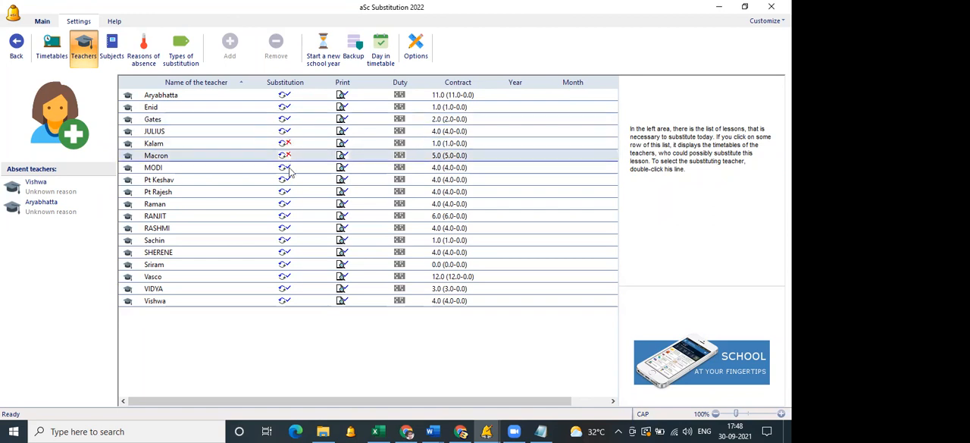
pyautogui.click(288, 168)
pyautogui.click(287, 168)
pyautogui.click(287, 157)
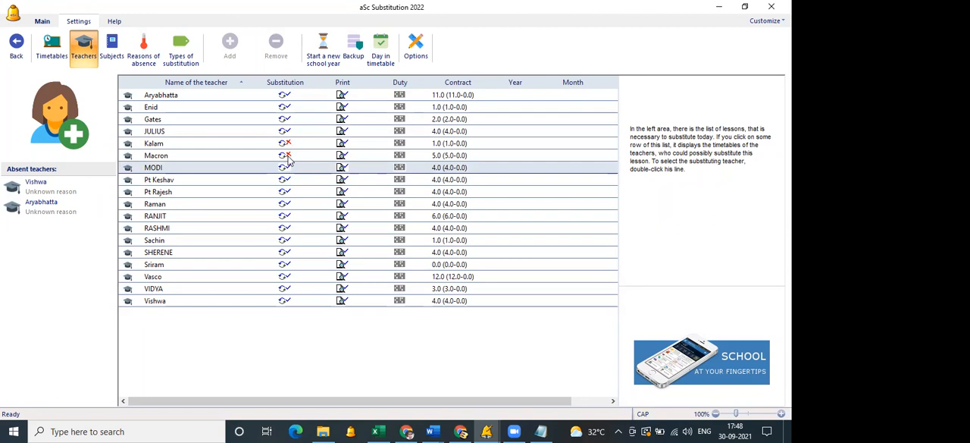
pyautogui.click(288, 144)
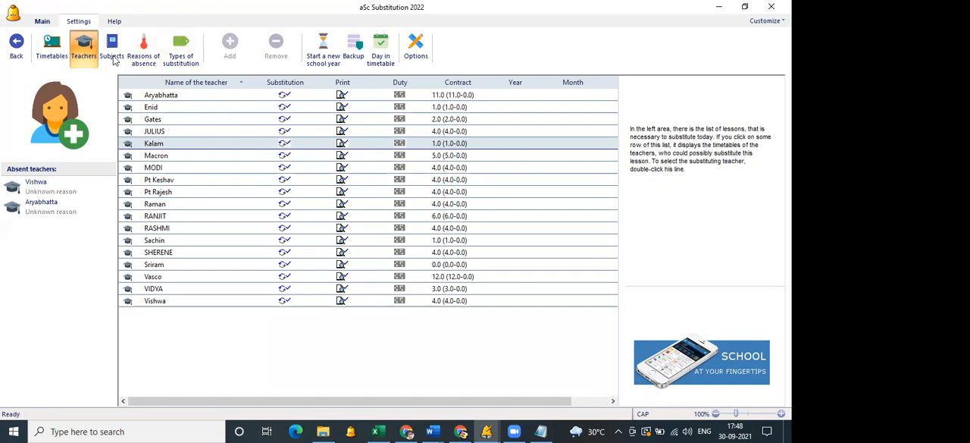
# Raise the Equable substitution criterion to its maximum in the substitution criteria and save the settings.
pyautogui.click(416, 60)
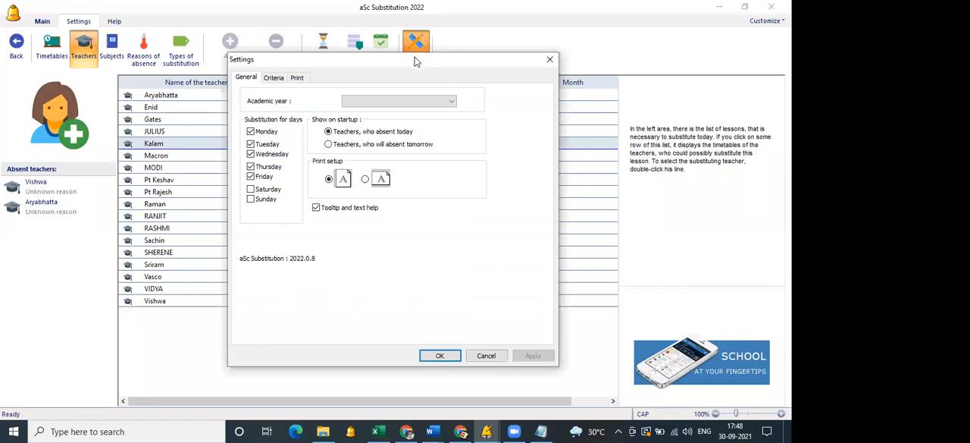
pyautogui.click(273, 78)
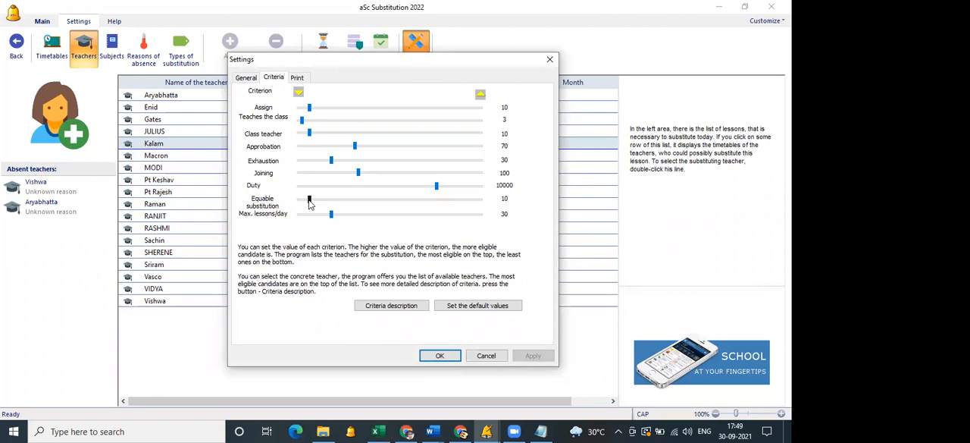
pyautogui.moveTo(310, 200); pyautogui.dragTo(489, 202)
pyautogui.click(441, 357)
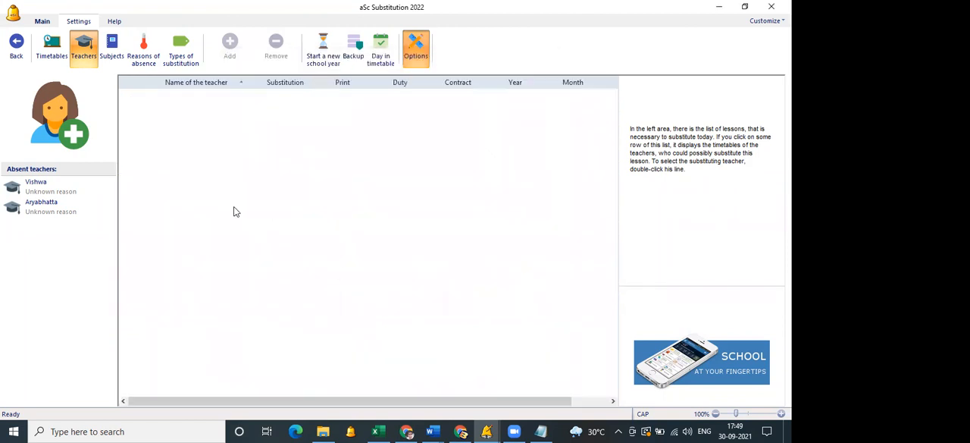
# Record the first listed teacher as absent for the entire day on Monday 4.10. with an unknown reason.
pyautogui.click(62, 53)
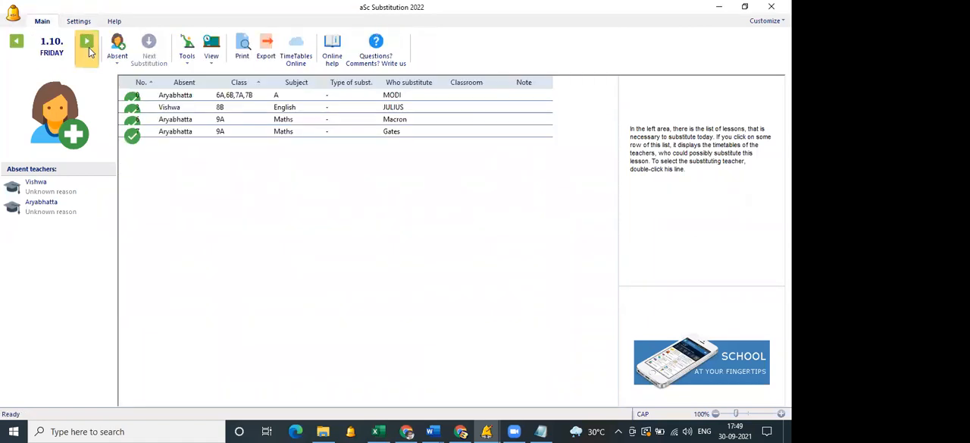
pyautogui.click(87, 43)
pyautogui.click(119, 58)
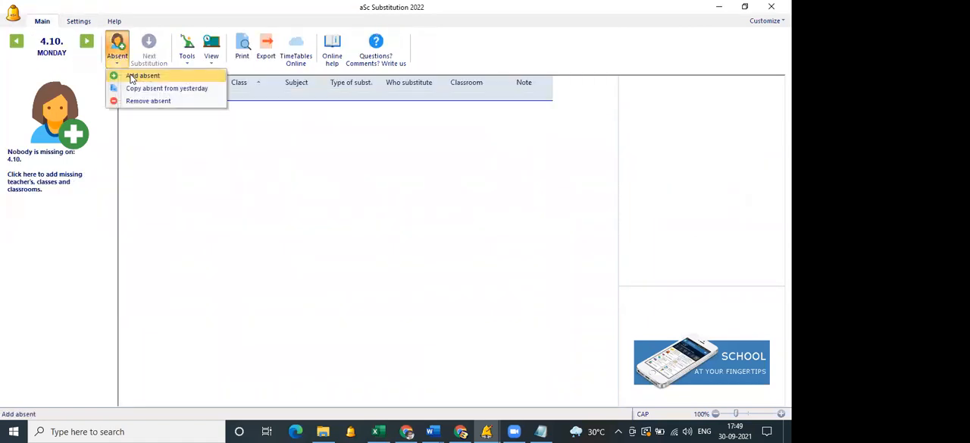
pyautogui.click(132, 76)
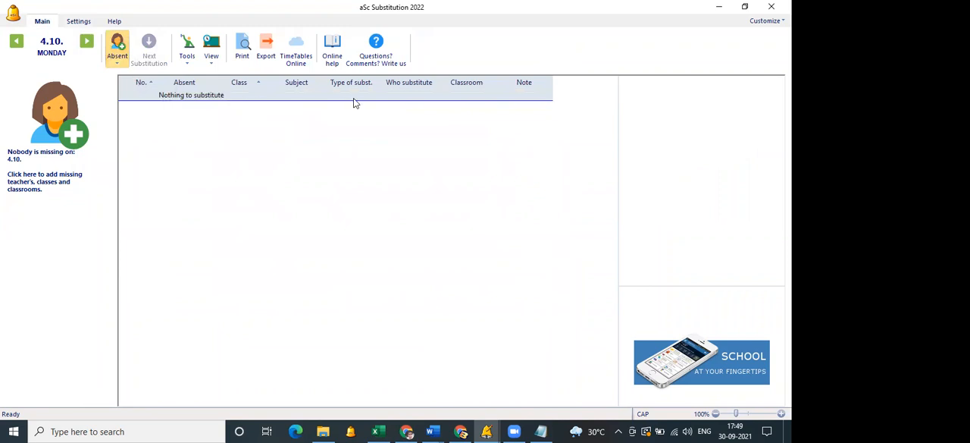
pyautogui.click(453, 106)
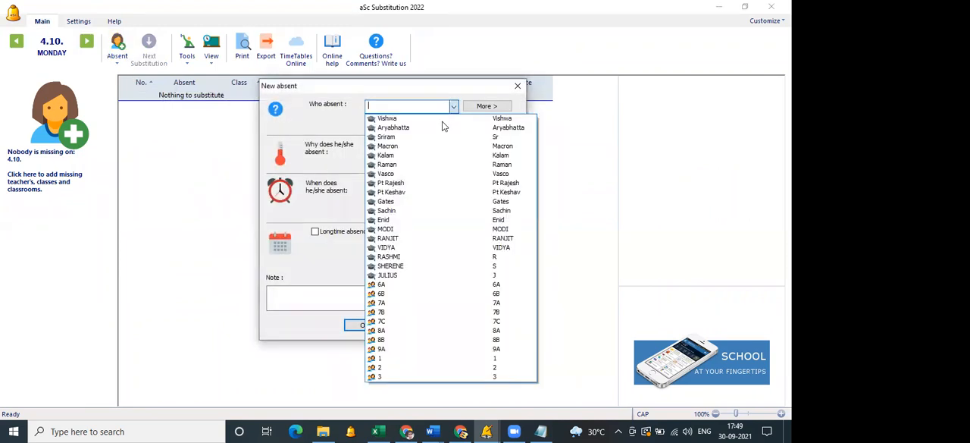
pyautogui.click(444, 122)
pyautogui.click(362, 325)
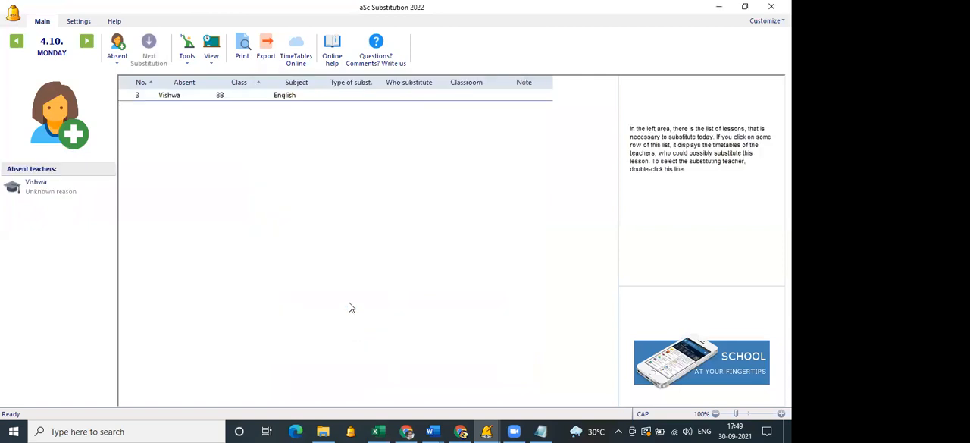
# Add the second listed teacher as absent for the entire day on Monday 4.10. with an unknown reason.
pyautogui.click(118, 62)
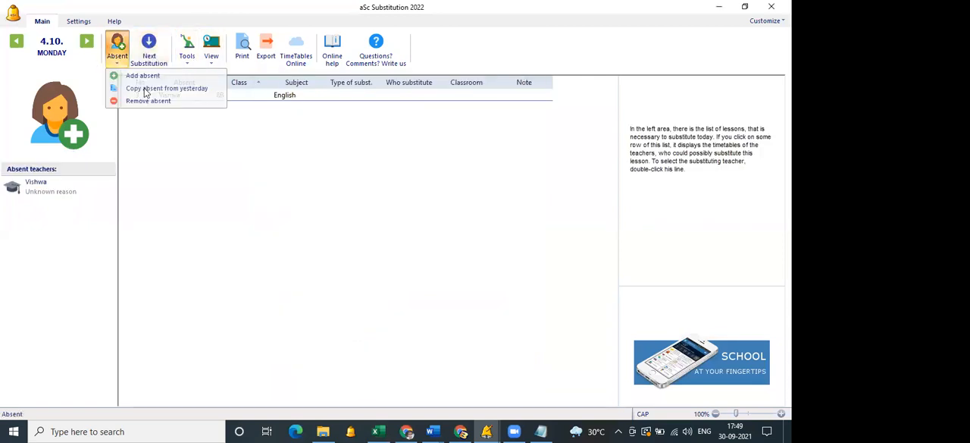
pyautogui.click(148, 74)
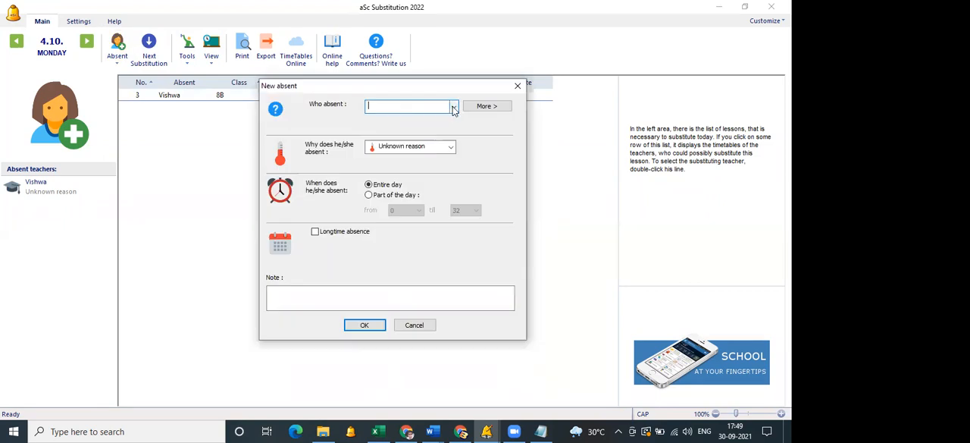
pyautogui.click(454, 107)
pyautogui.click(437, 124)
pyautogui.click(365, 325)
# Generate substitutions for only the empty lessons on Monday 4.10. and compare the assigned substitutes with those of Friday 1.10.
pyautogui.click(187, 47)
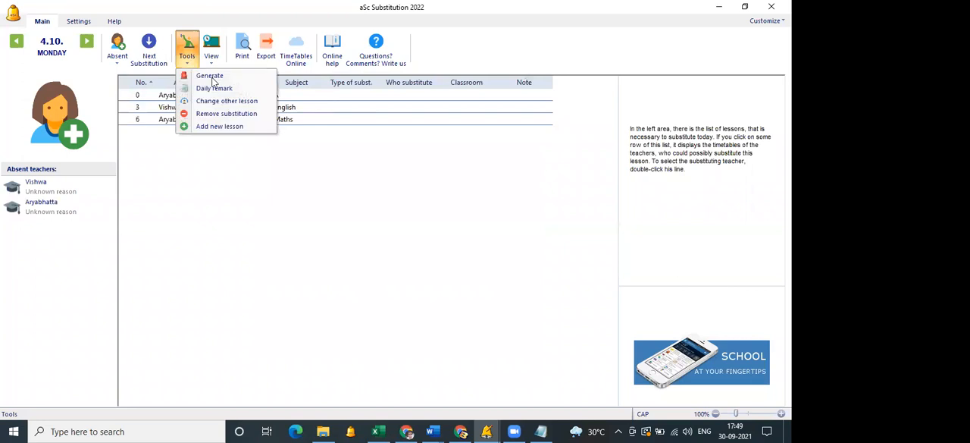
pyautogui.click(210, 76)
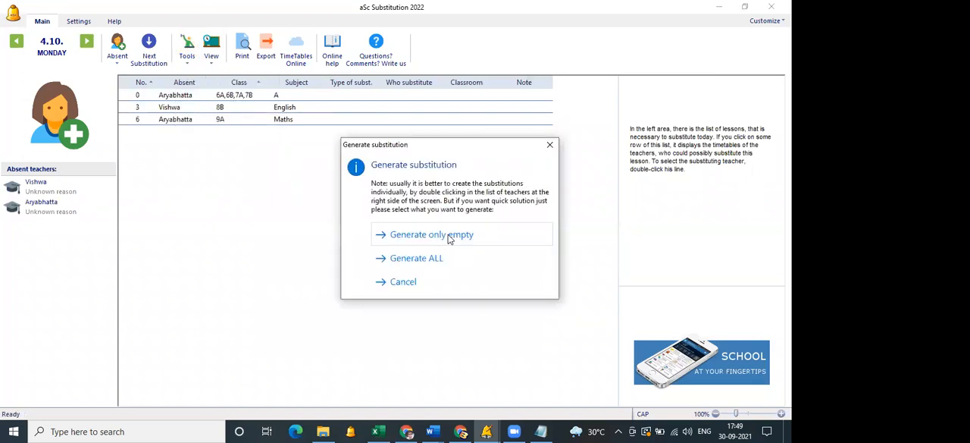
pyautogui.click(449, 238)
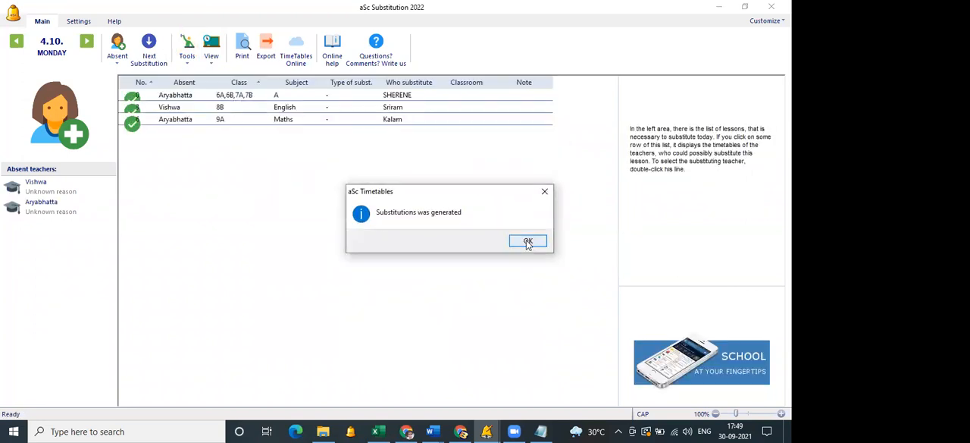
pyautogui.click(527, 241)
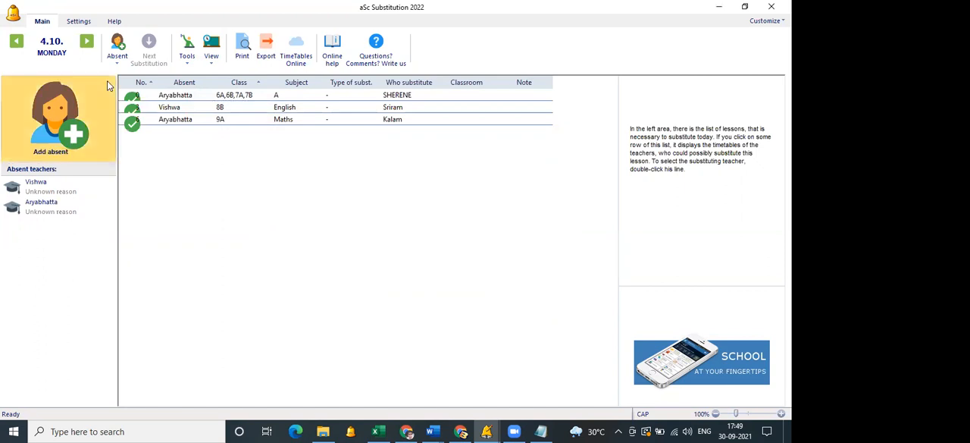
pyautogui.click(15, 50)
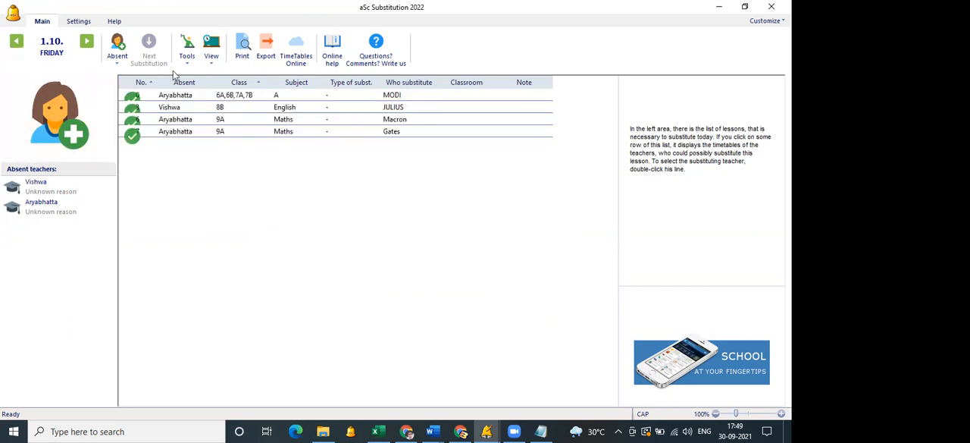
pyautogui.click(84, 47)
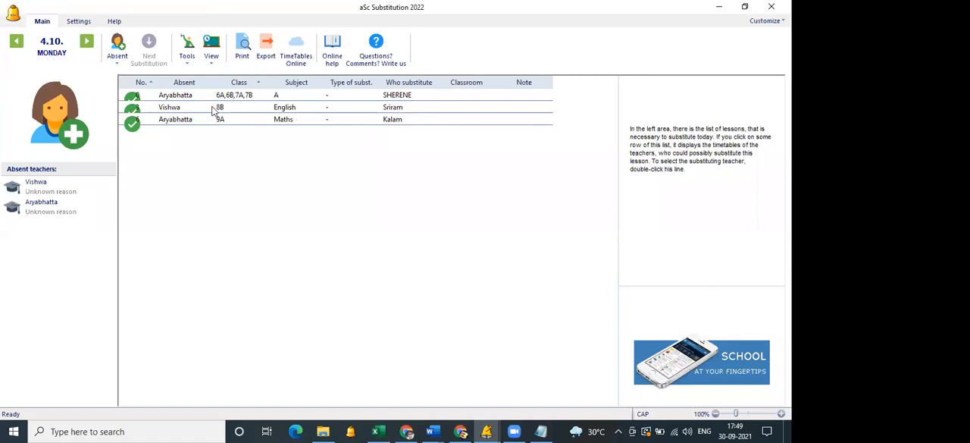
# Record the first two listed teachers together as absent for the entire day on Tuesday 5.10. with an unknown reason.
pyautogui.click(88, 50)
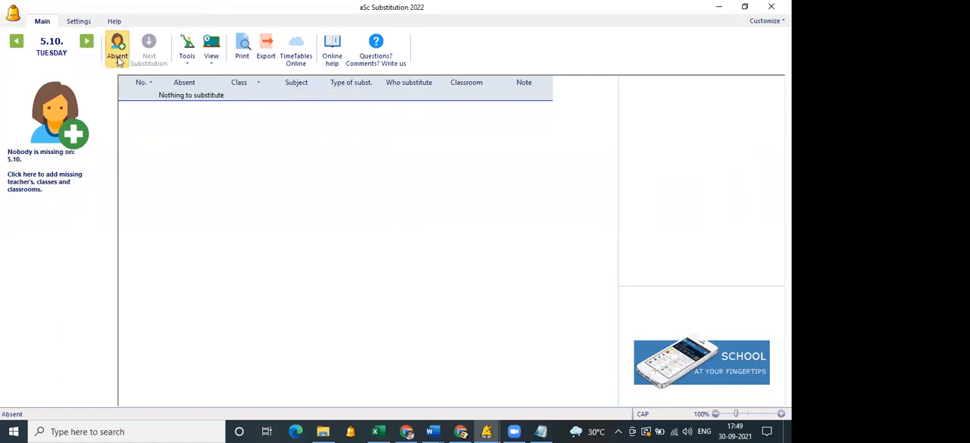
pyautogui.click(118, 61)
pyautogui.click(124, 75)
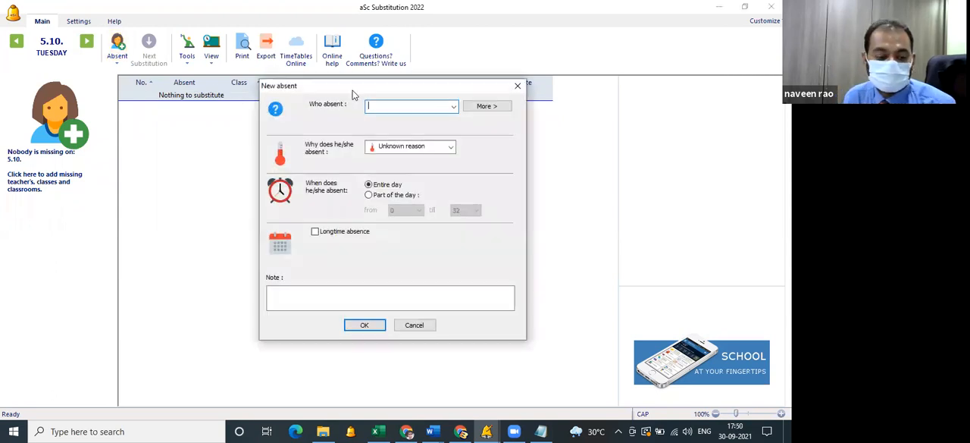
pyautogui.click(453, 106)
pyautogui.click(431, 120)
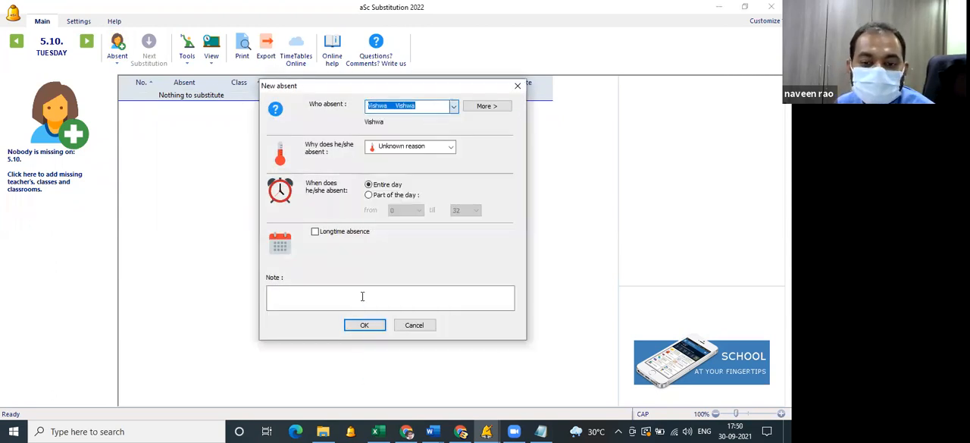
pyautogui.click(488, 106)
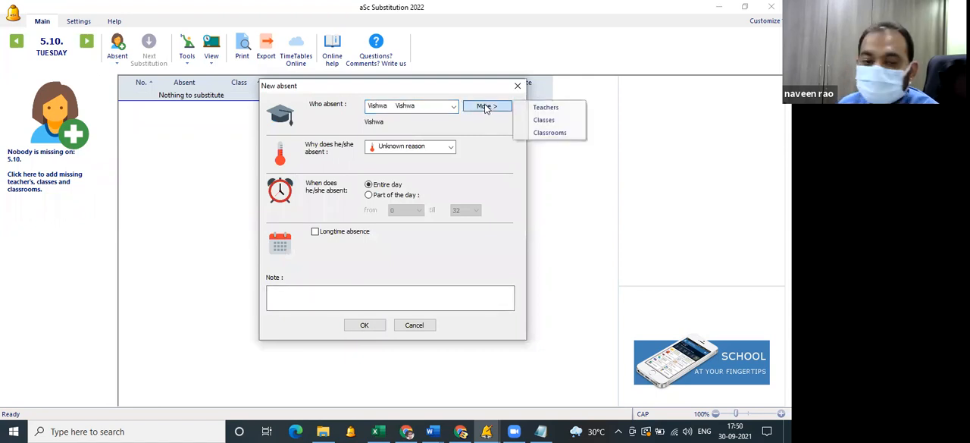
pyautogui.click(528, 104)
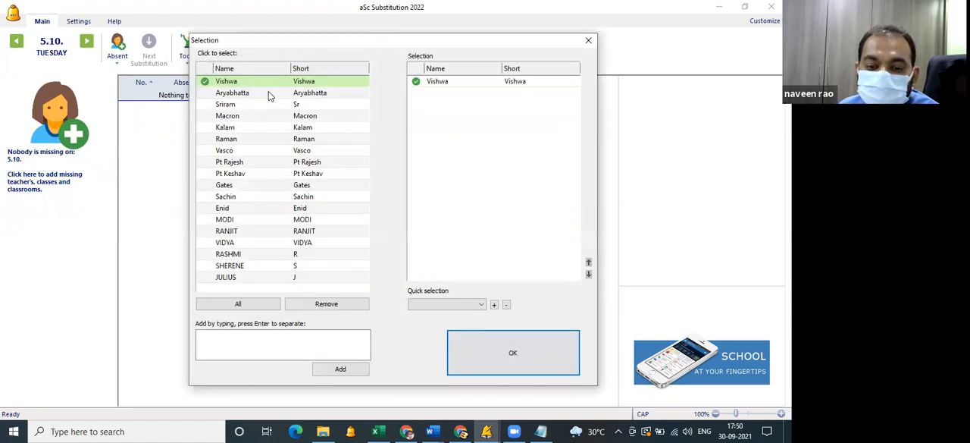
pyautogui.click(268, 95)
pyautogui.click(486, 349)
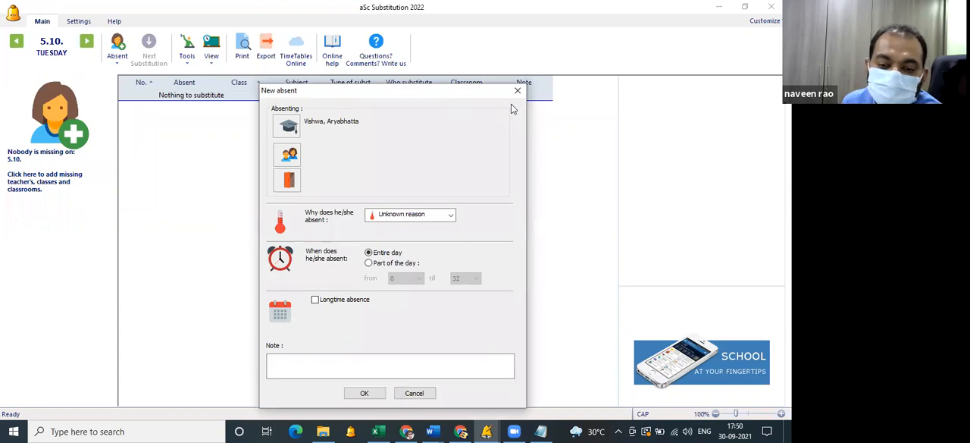
pyautogui.moveTo(468, 91); pyautogui.dragTo(489, 53)
pyautogui.click(387, 354)
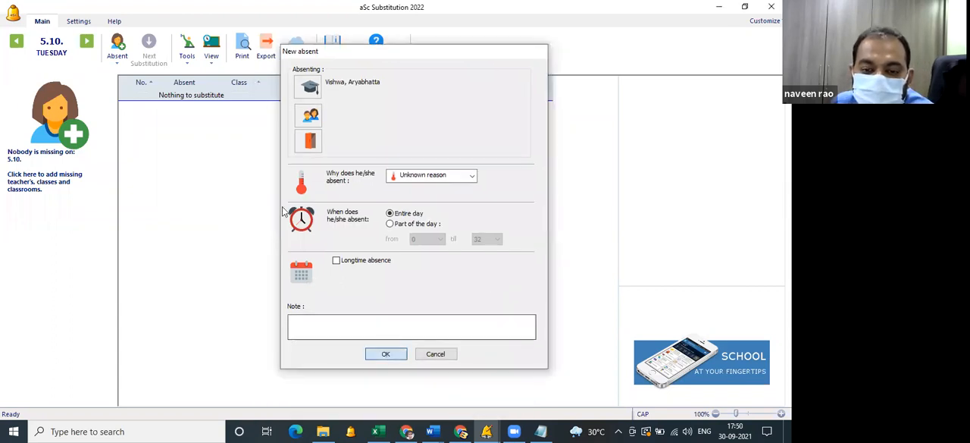
# Generate substitutions for only the empty lessons on Tuesday 5.10. and compare the assigned substitutes with those of Monday 4.10. and Friday 1.10.
pyautogui.click(187, 51)
pyautogui.click(315, 147)
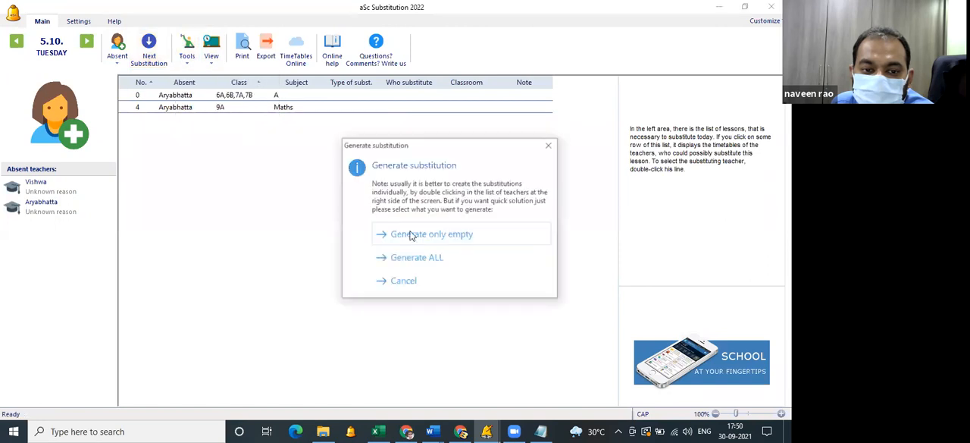
pyautogui.click(409, 232)
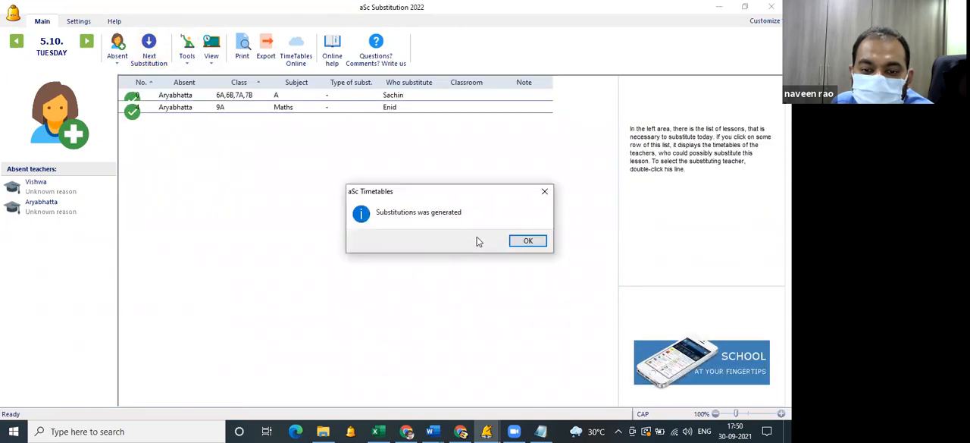
pyautogui.click(523, 240)
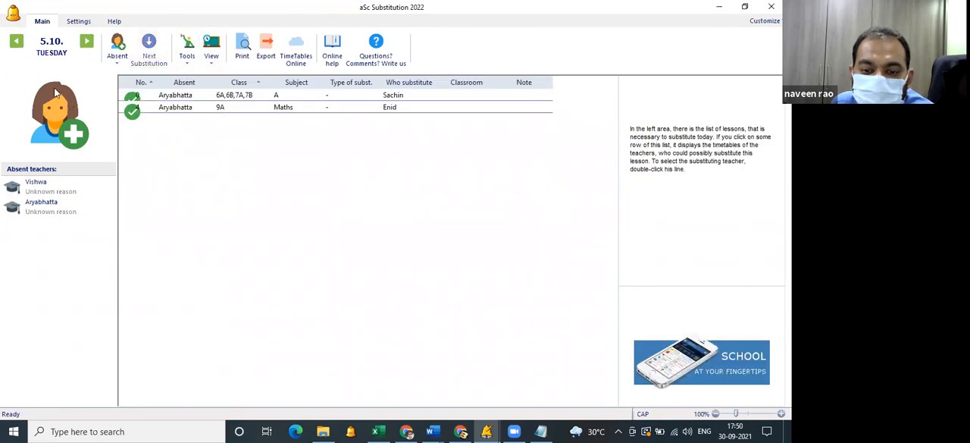
pyautogui.click(17, 43)
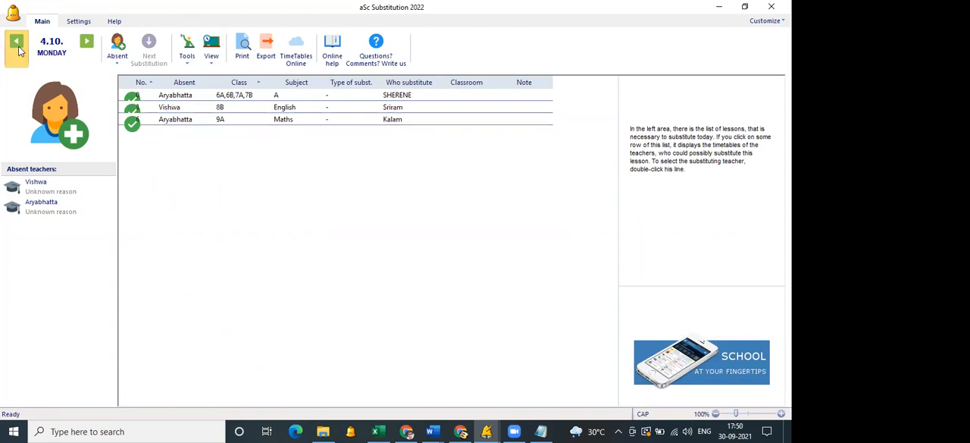
pyautogui.click(19, 49)
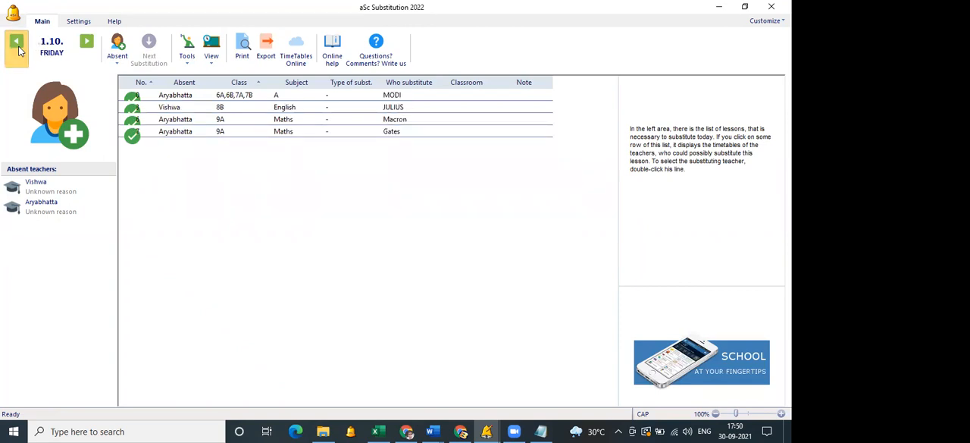
pyautogui.click(86, 58)
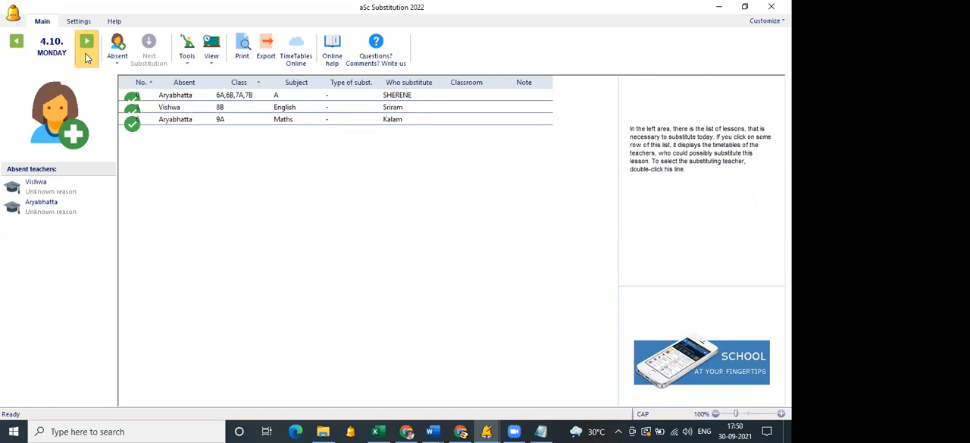
pyautogui.click(86, 57)
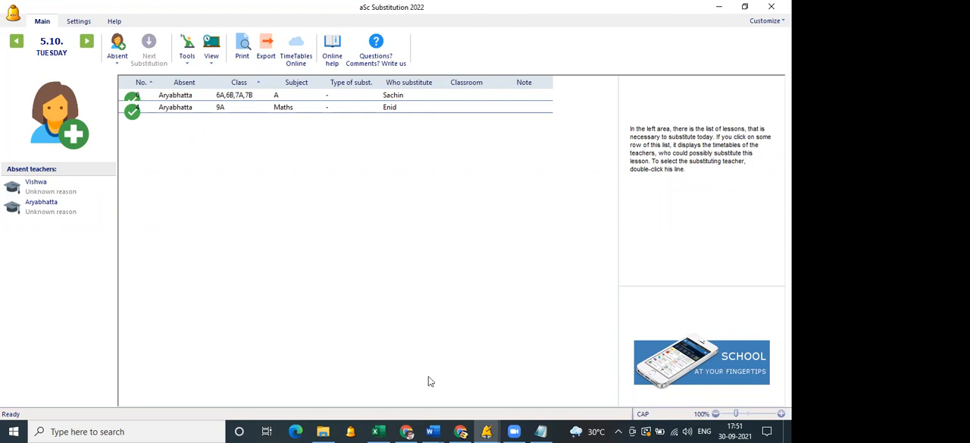
# Switch to the metas timetable in aSc Timetables and enable the Approbation option in the advanced settings.
pyautogui.moveTo(487, 431)
pyautogui.click(549, 379)
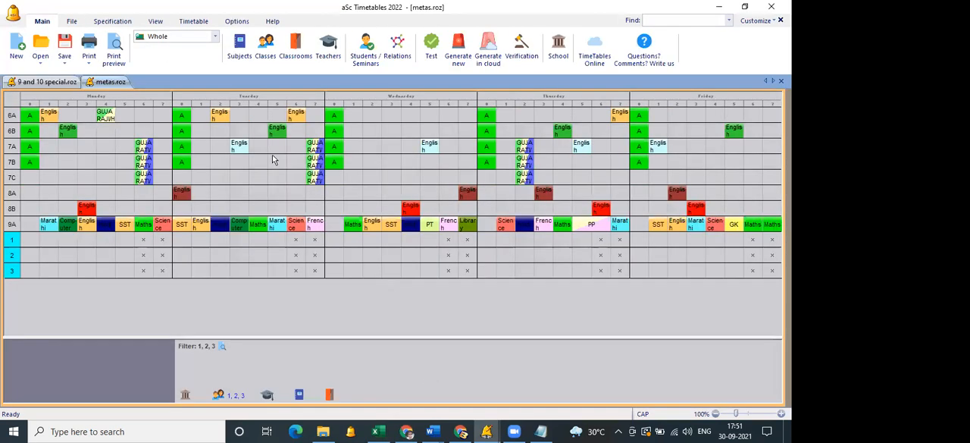
pyautogui.click(530, 62)
pyautogui.click(233, 22)
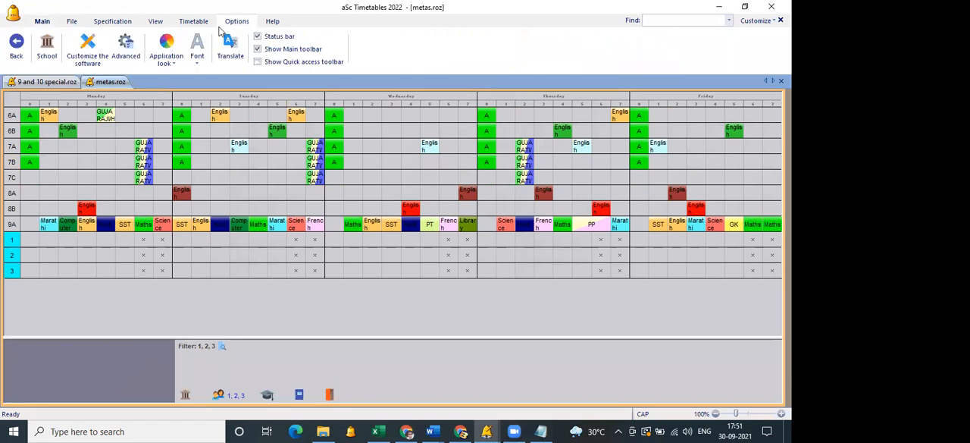
pyautogui.click(126, 48)
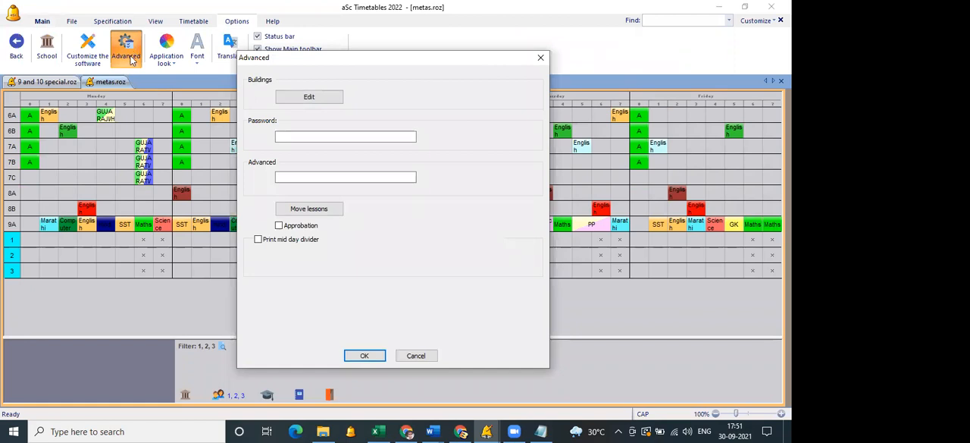
pyautogui.click(279, 226)
pyautogui.click(367, 357)
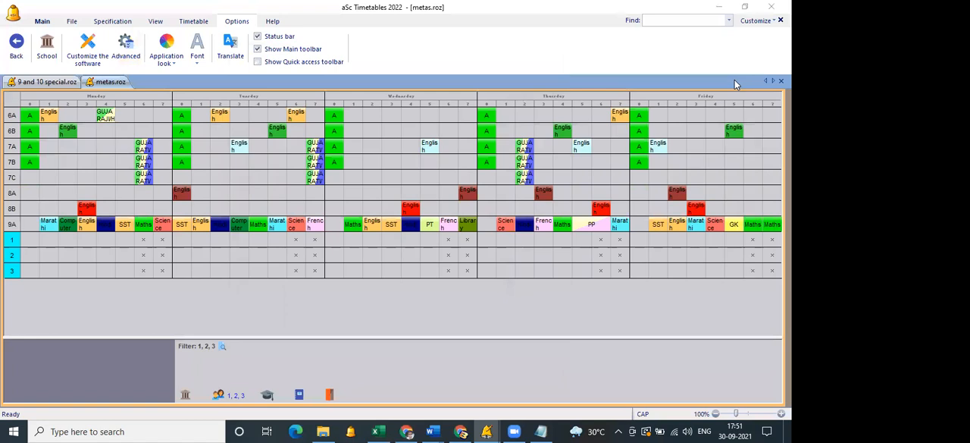
# Review the lessons of the English subject to see which teacher teaches each class.
pyautogui.click(44, 22)
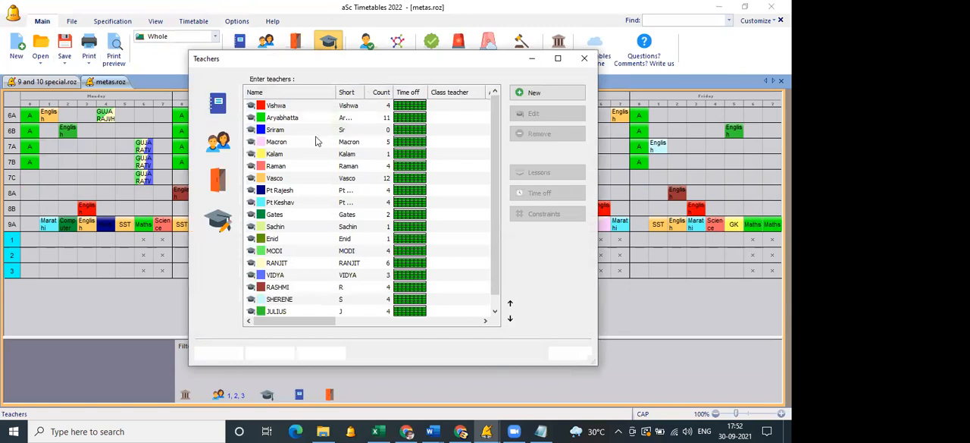
pyautogui.click(220, 139)
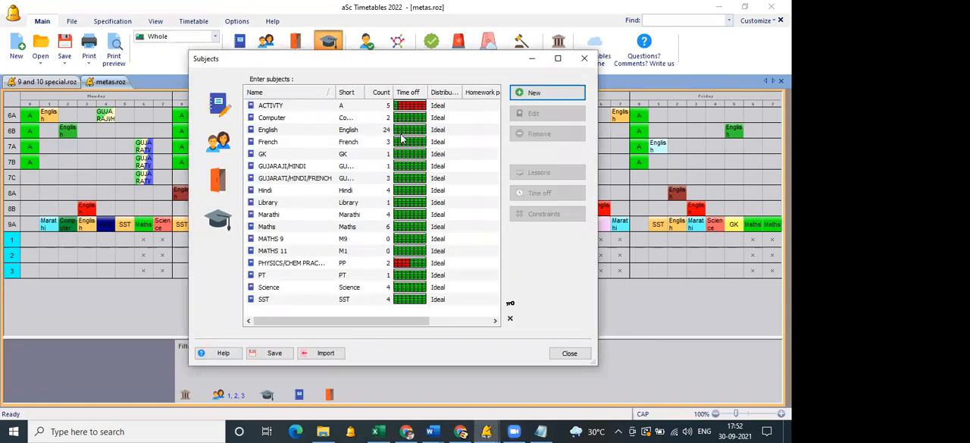
pyautogui.doubleClick(265, 130)
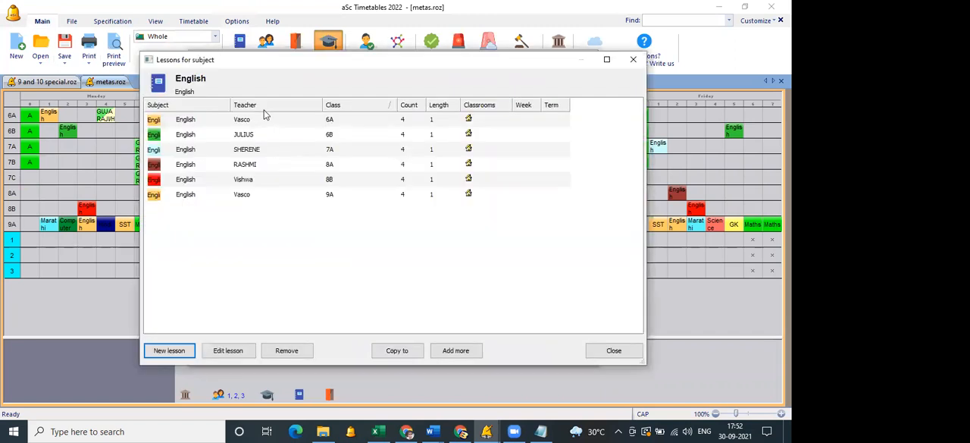
pyautogui.click(620, 351)
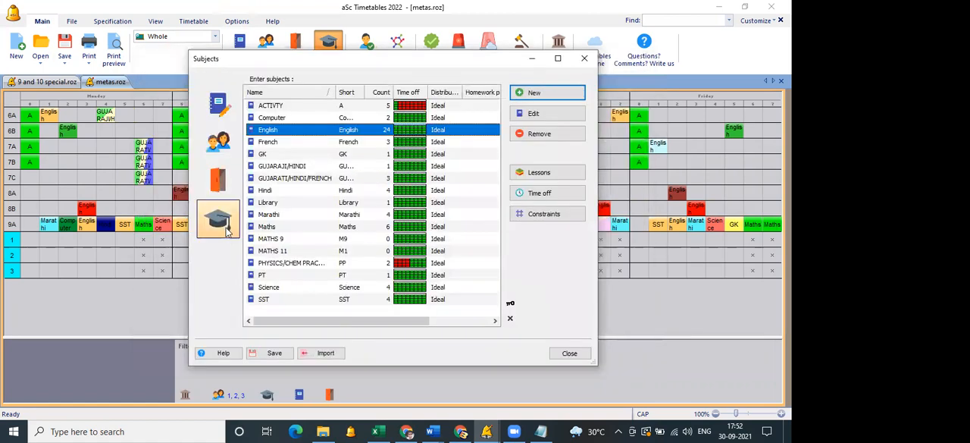
# Assign English as the approbation of the last listed teacher, who teaches English to 6B.
pyautogui.click(224, 228)
pyautogui.scroll(-1, 297, 276)
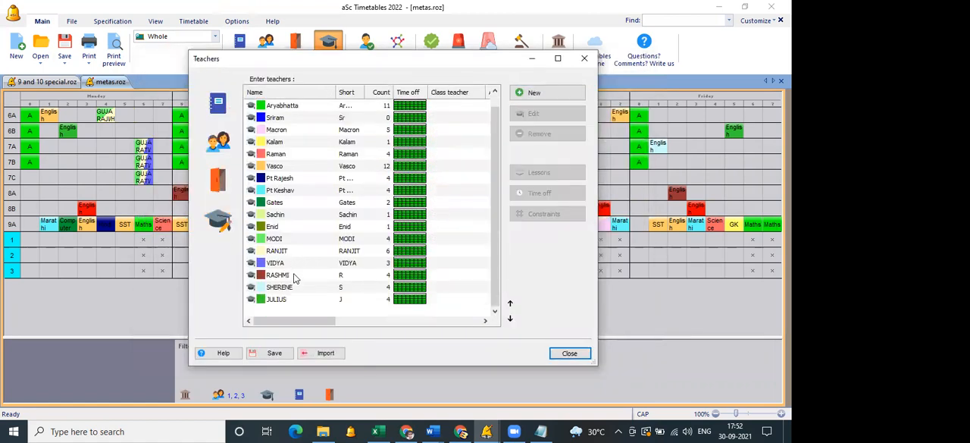
pyautogui.click(287, 301)
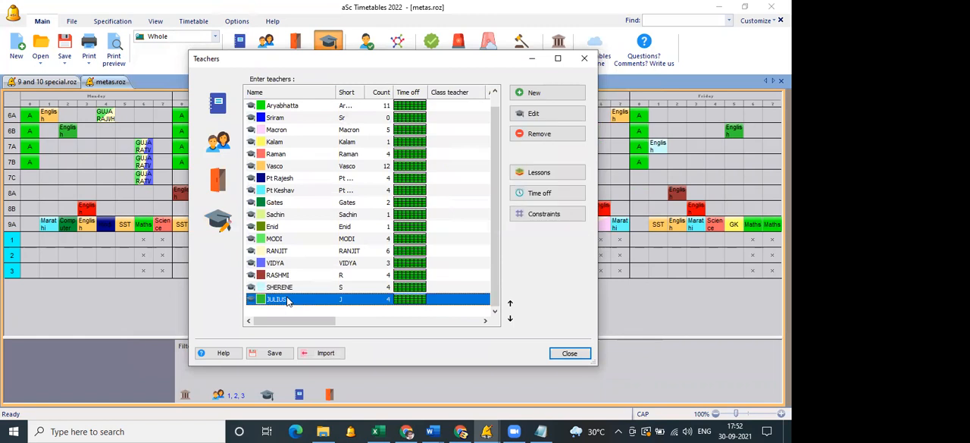
pyautogui.click(535, 115)
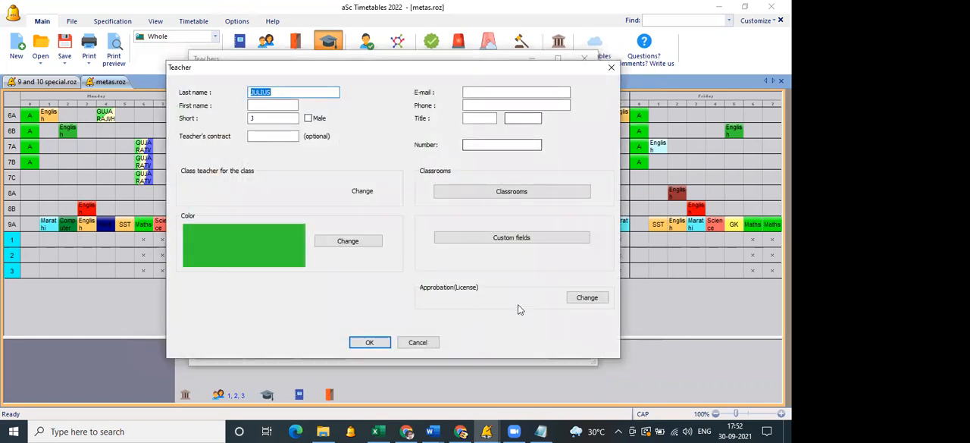
pyautogui.click(578, 300)
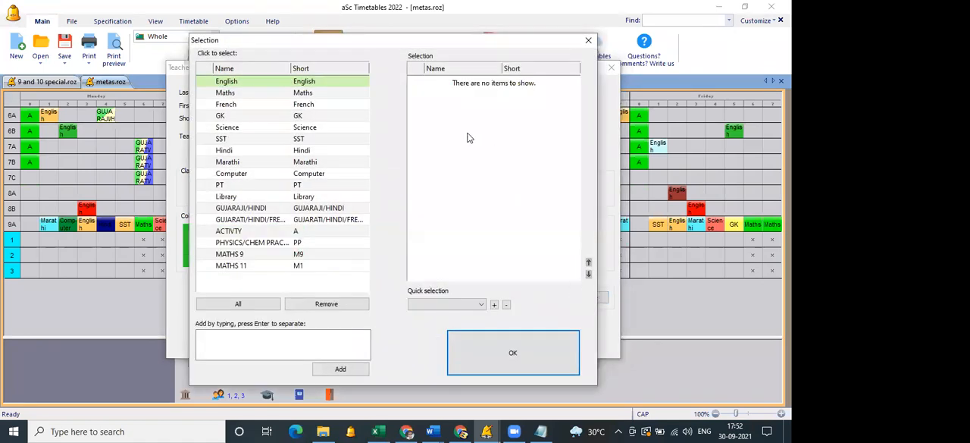
pyautogui.click(318, 84)
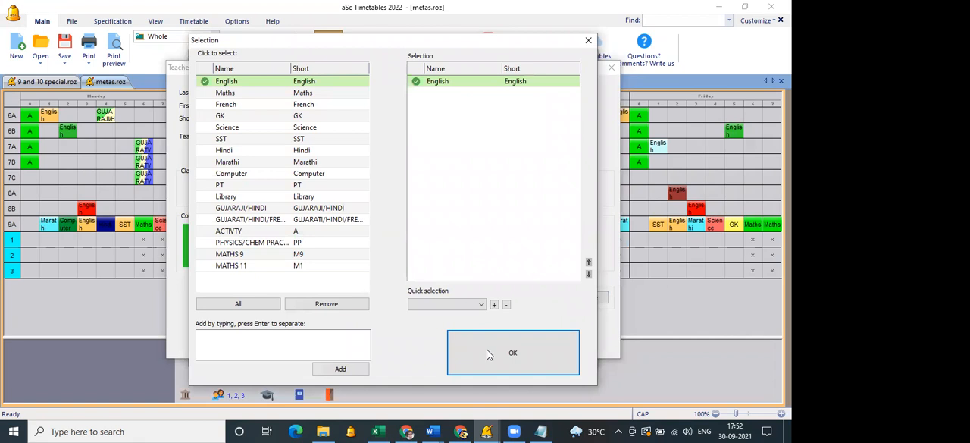
pyautogui.click(489, 354)
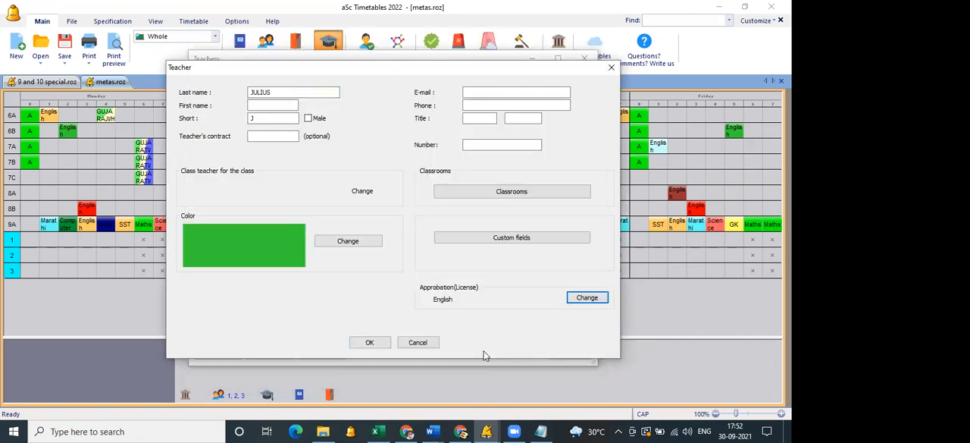
pyautogui.click(377, 342)
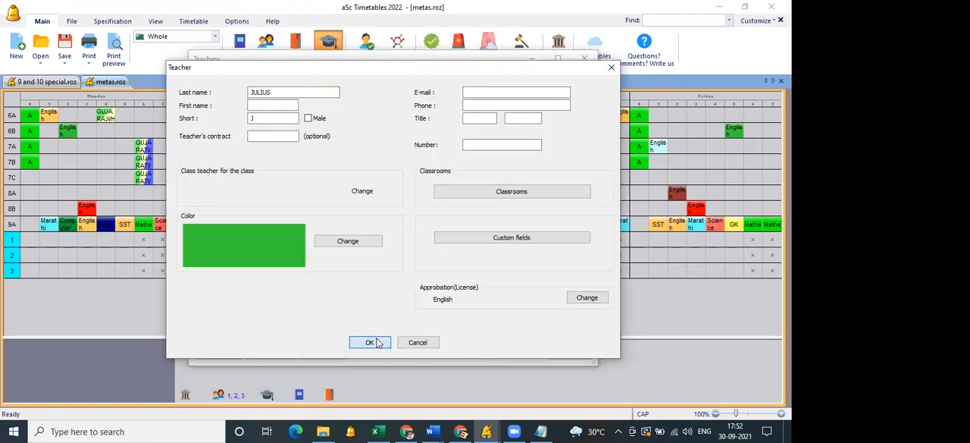
# Assign English as the approbation of the second-to-last listed teacher, who teaches English to 7A.
pyautogui.click(280, 286)
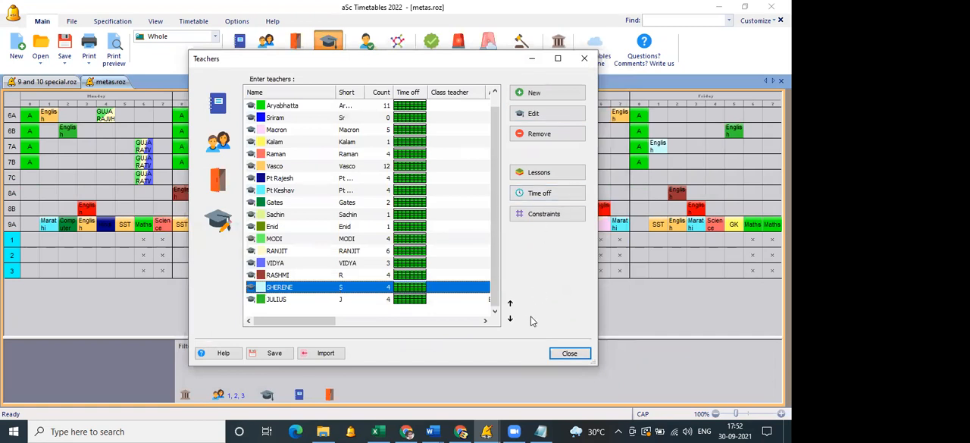
pyautogui.click(544, 113)
pyautogui.click(574, 296)
pyautogui.click(301, 84)
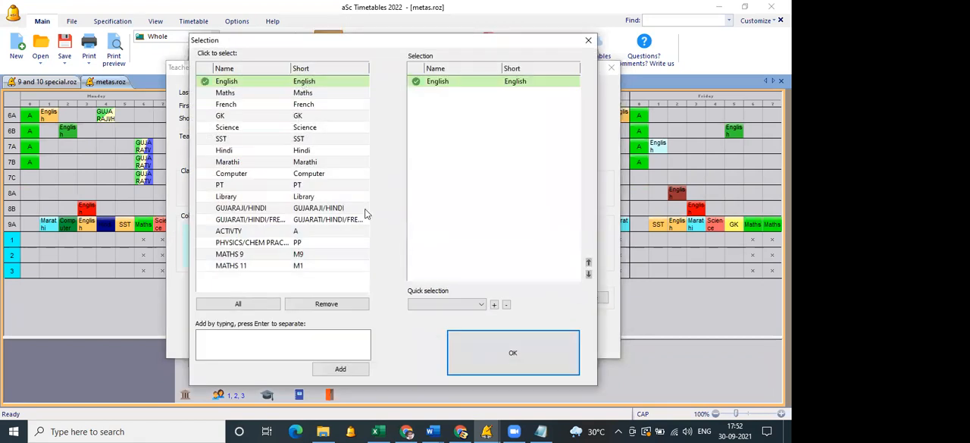
pyautogui.click(496, 350)
pyautogui.click(381, 342)
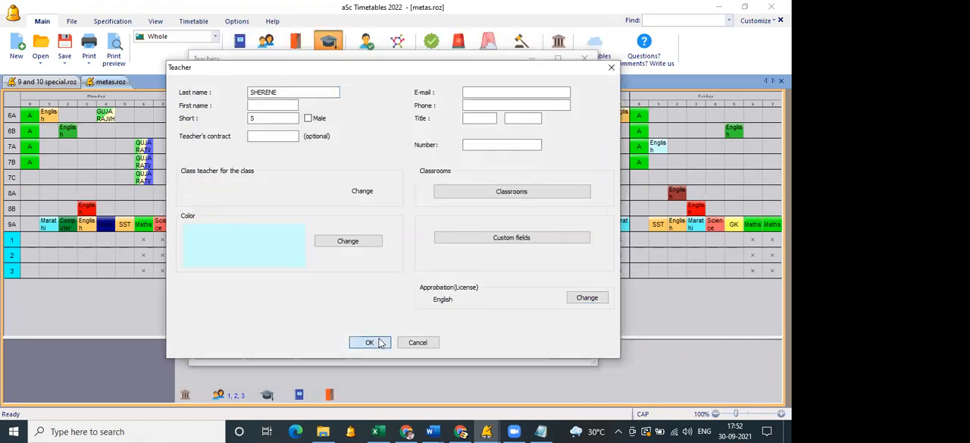
# Assign English as the approbation of the third-to-last listed teacher, who teaches English to 8A.
pyautogui.click(388, 276)
pyautogui.click(549, 114)
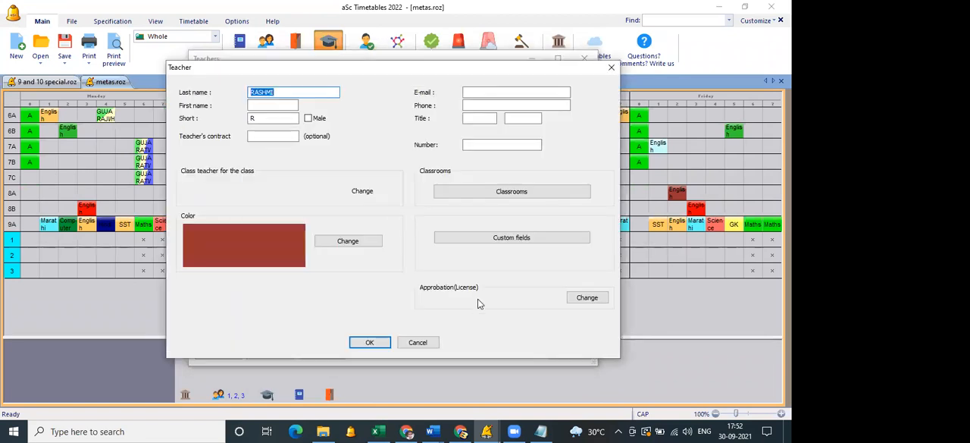
pyautogui.click(581, 298)
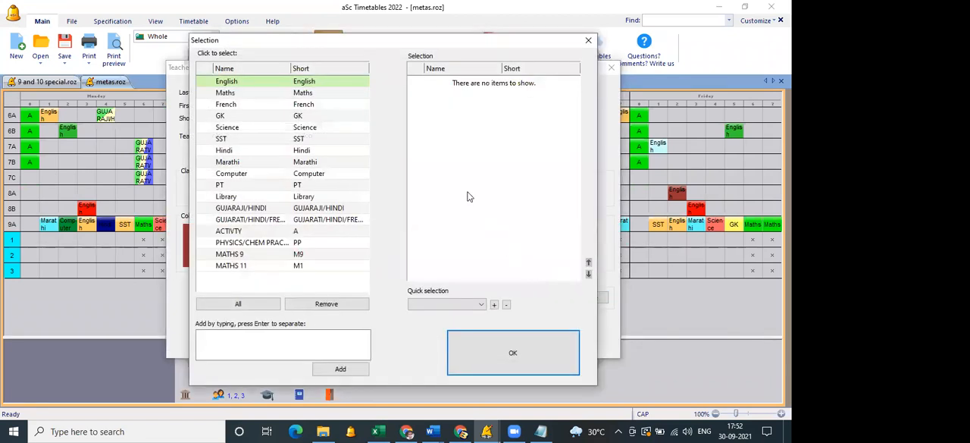
pyautogui.click(338, 81)
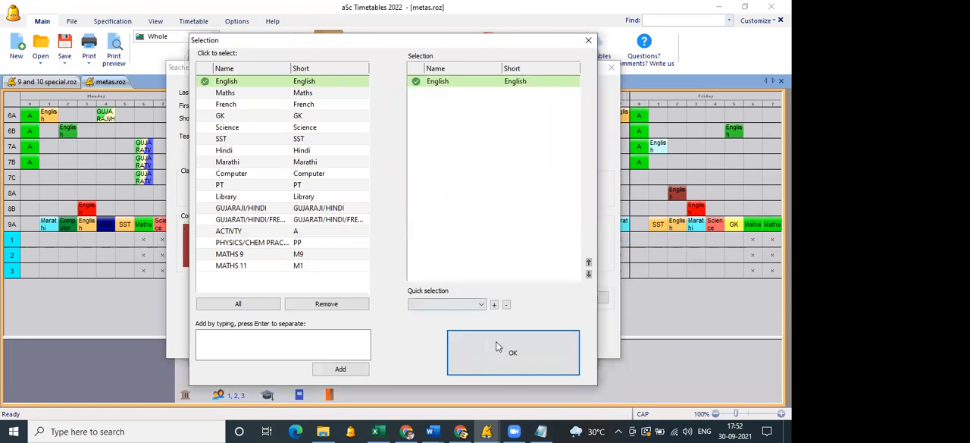
pyautogui.click(496, 345)
pyautogui.click(371, 342)
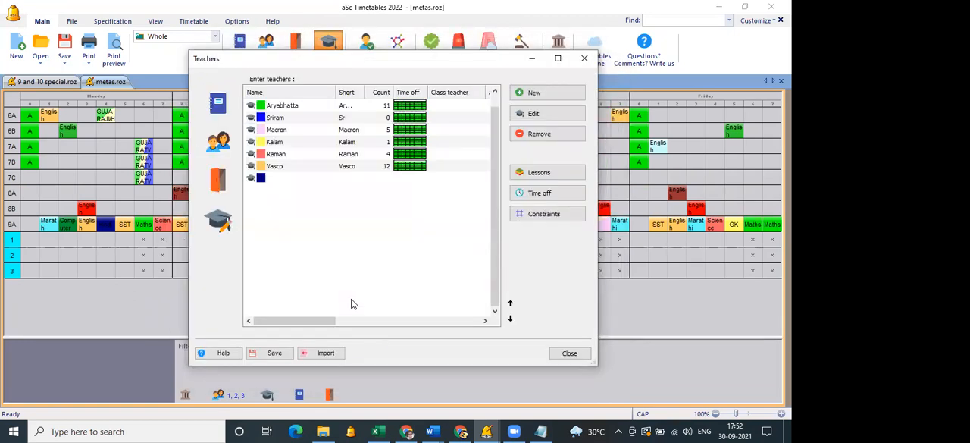
# Assign English as the approbation of the teacher who teaches English to 6A and 9A.
pyautogui.doubleClick(318, 264)
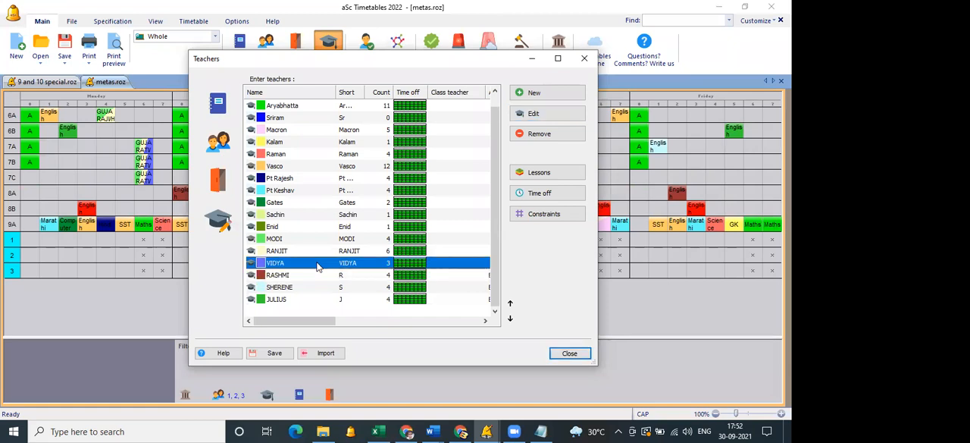
pyautogui.press('Escape')
pyautogui.click(311, 167)
pyautogui.click(534, 113)
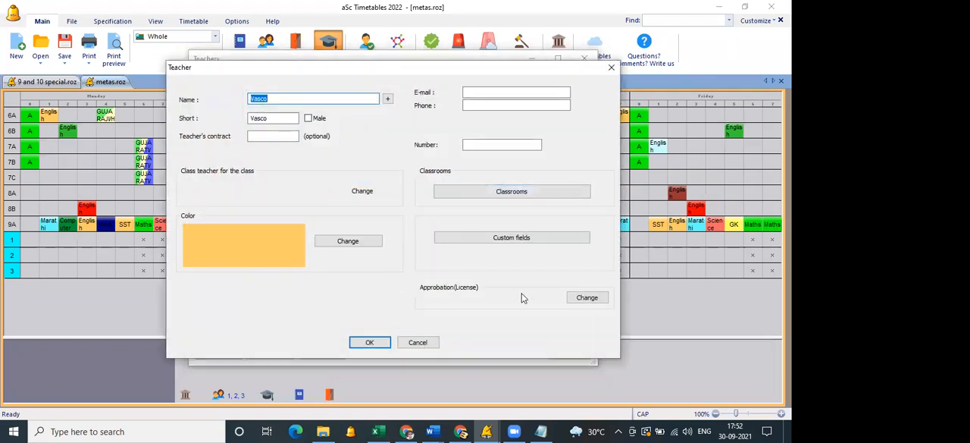
pyautogui.click(584, 296)
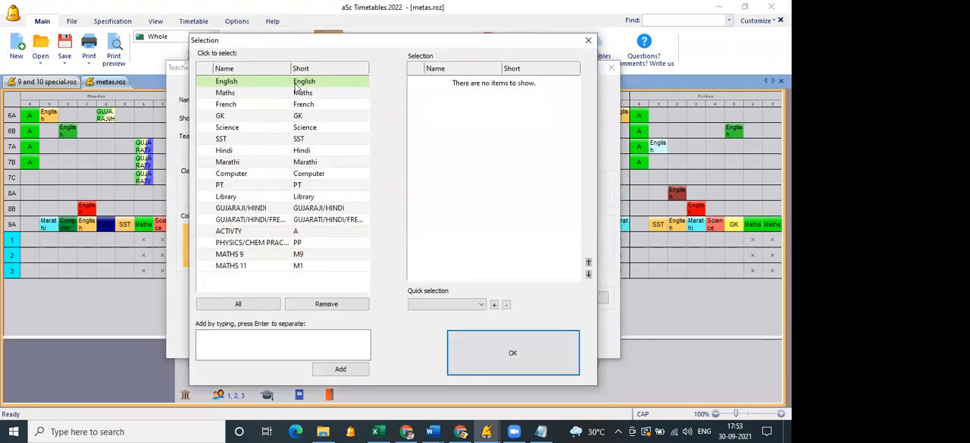
pyautogui.click(300, 81)
pyautogui.click(504, 368)
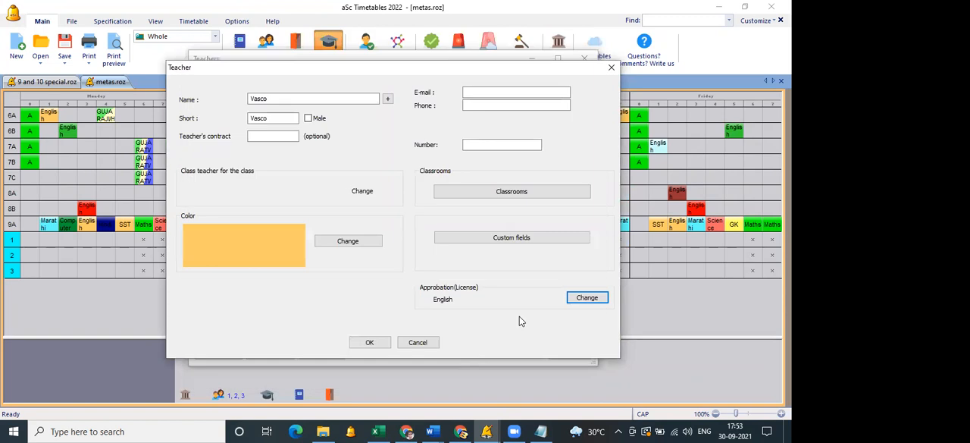
pyautogui.click(371, 342)
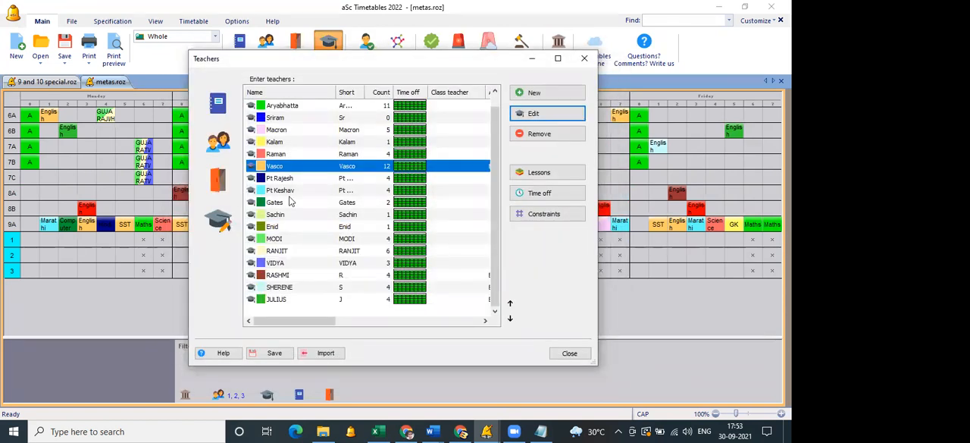
# Assign English as the approbation of the first listed teacher, who teaches English to 8B.
pyautogui.doubleClick(275, 106)
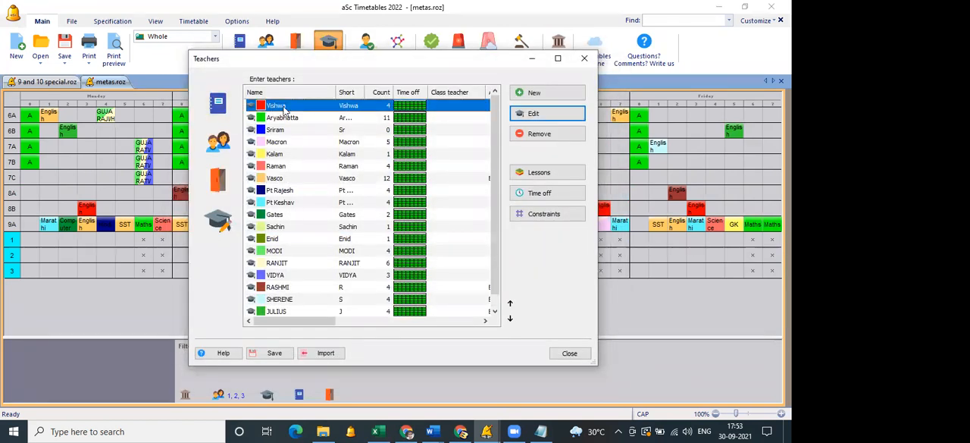
pyautogui.press('Escape')
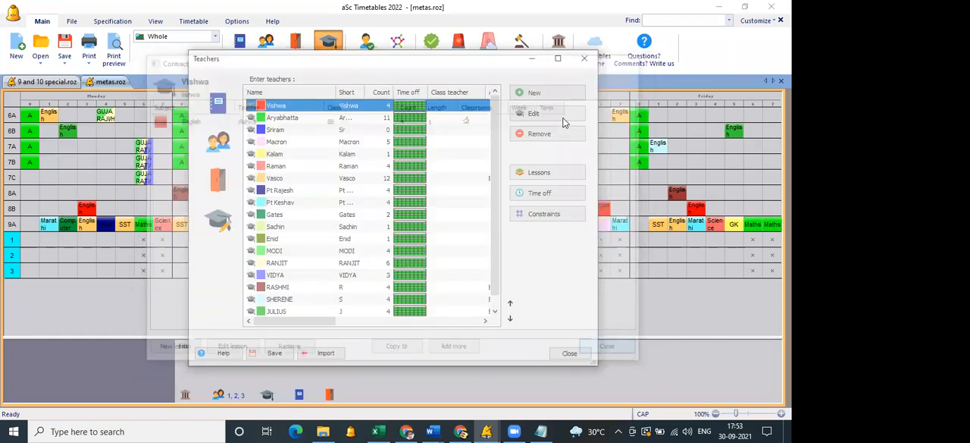
pyautogui.press('Return')
pyautogui.click(585, 298)
pyautogui.click(321, 80)
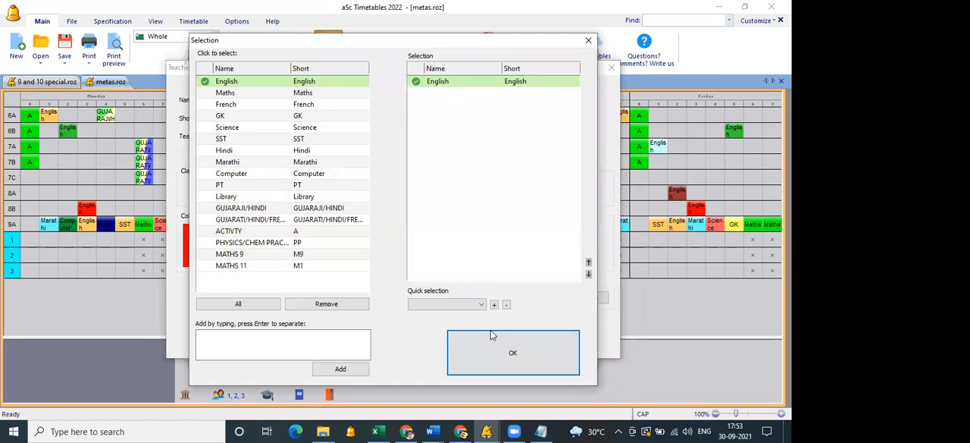
pyautogui.click(466, 359)
pyautogui.click(370, 342)
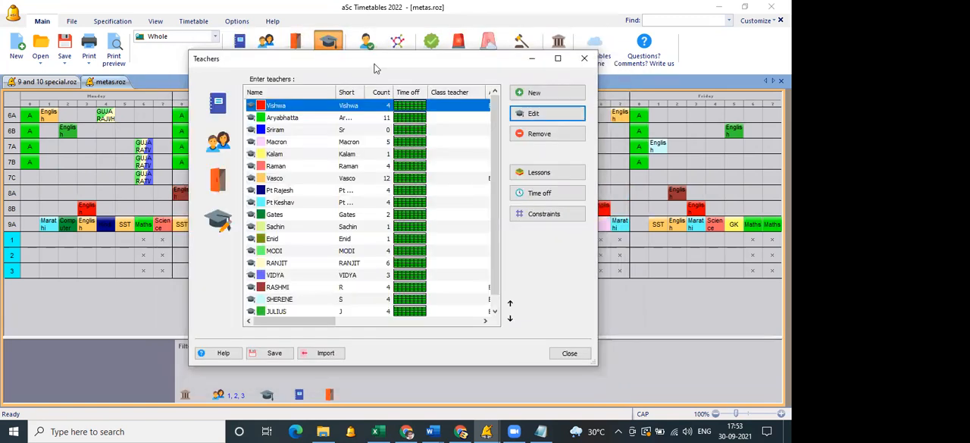
# Enlarge the teachers list to check the Approbation column for all teachers, and close the list.
pyautogui.doubleClick(375, 68)
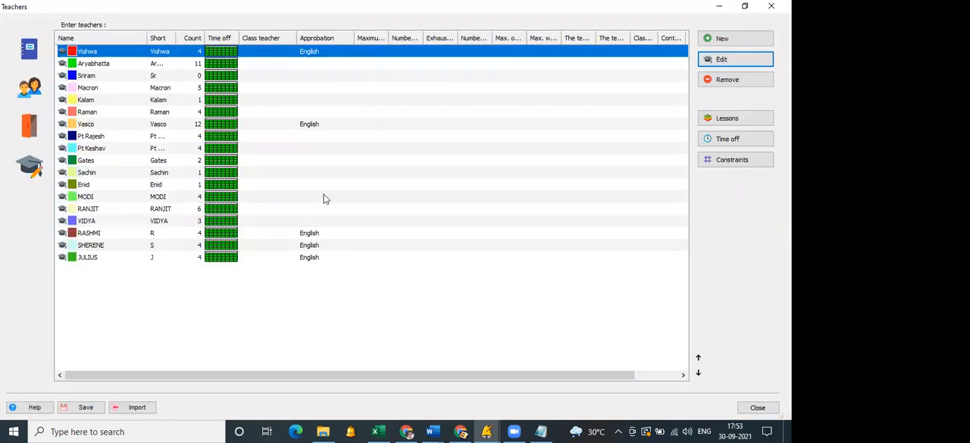
pyautogui.click(331, 314)
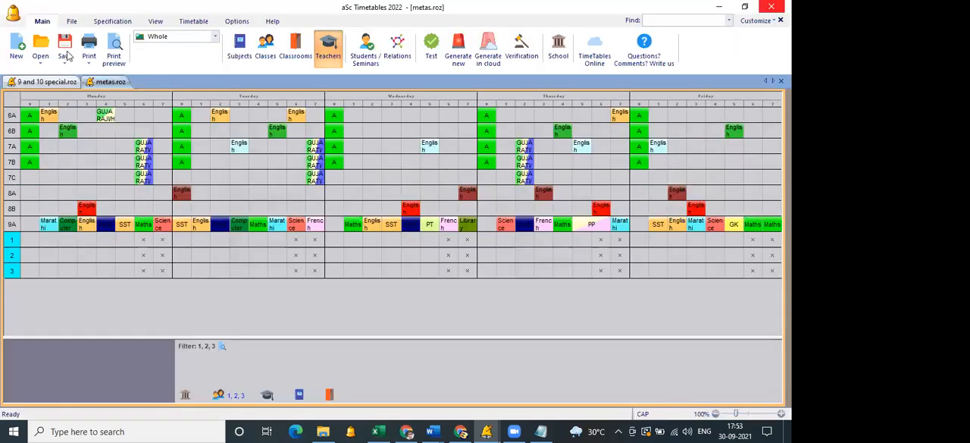
pyautogui.click(66, 55)
pyautogui.click(71, 74)
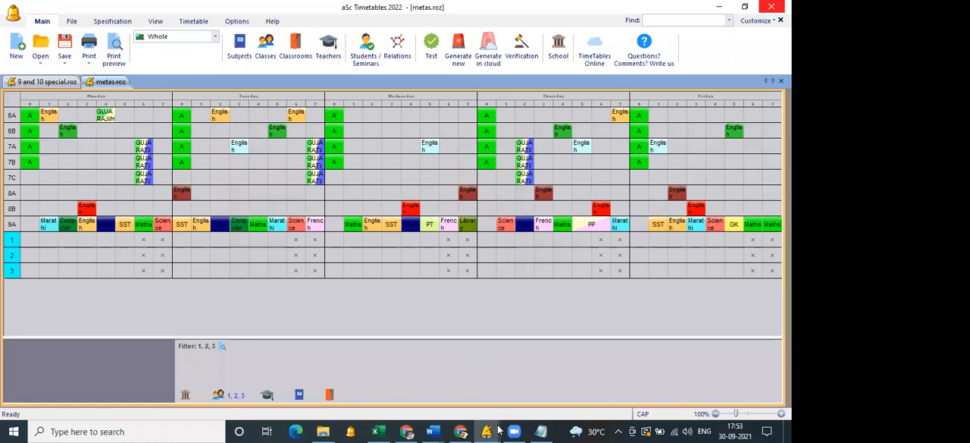
# Switch to aSc Substitution and start a new school year beginning 1.9.2021.
pyautogui.moveTo(489, 430)
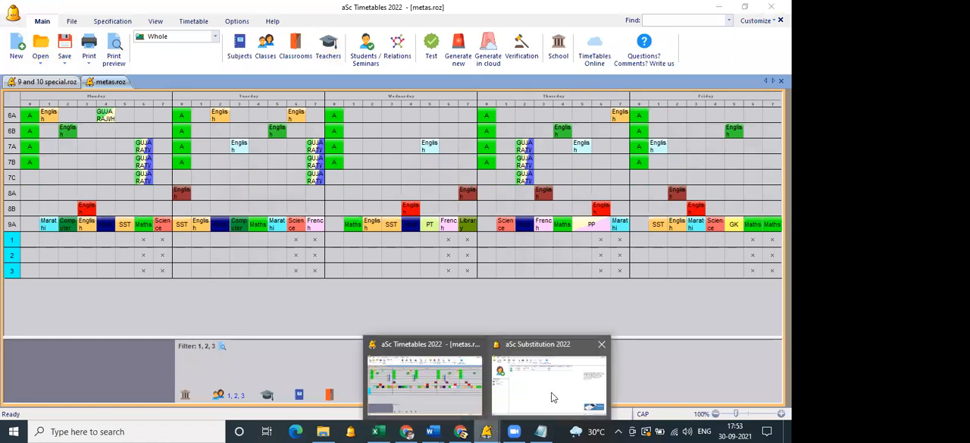
pyautogui.click(552, 397)
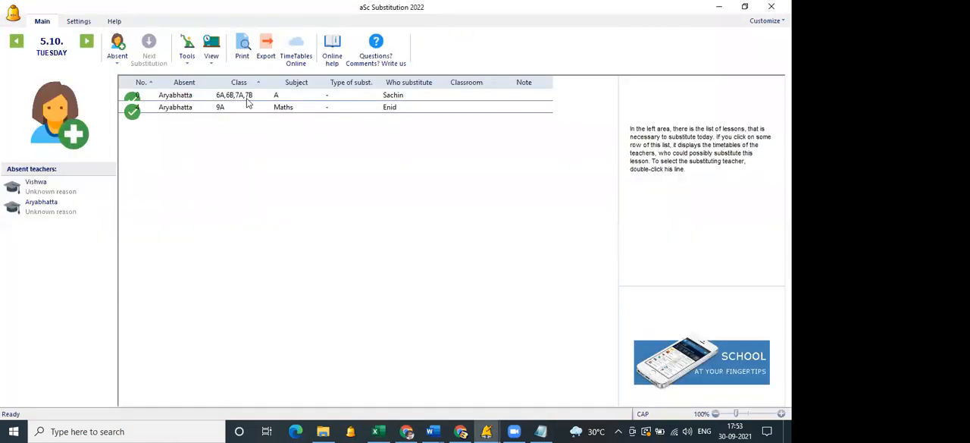
pyautogui.click(78, 21)
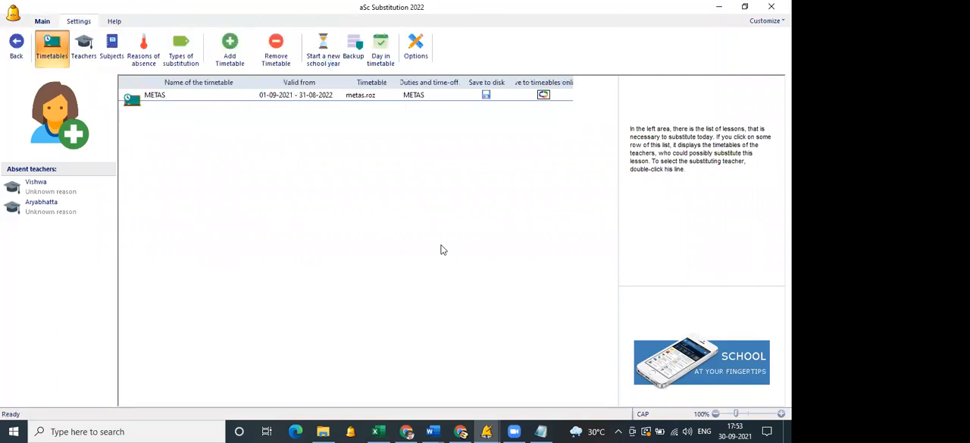
pyautogui.click(442, 251)
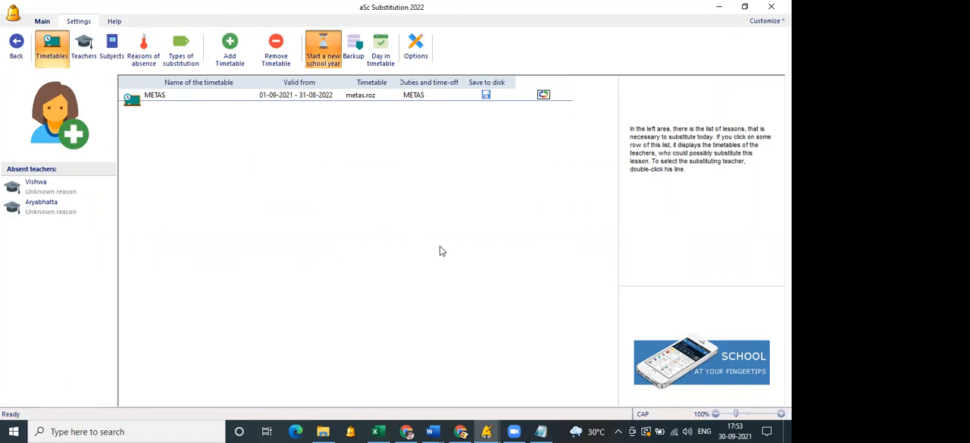
pyautogui.click(53, 55)
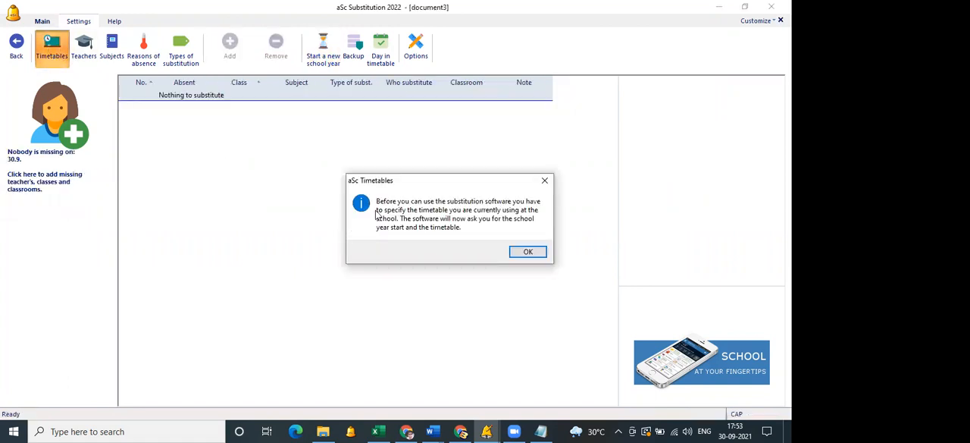
pyautogui.press('Return')
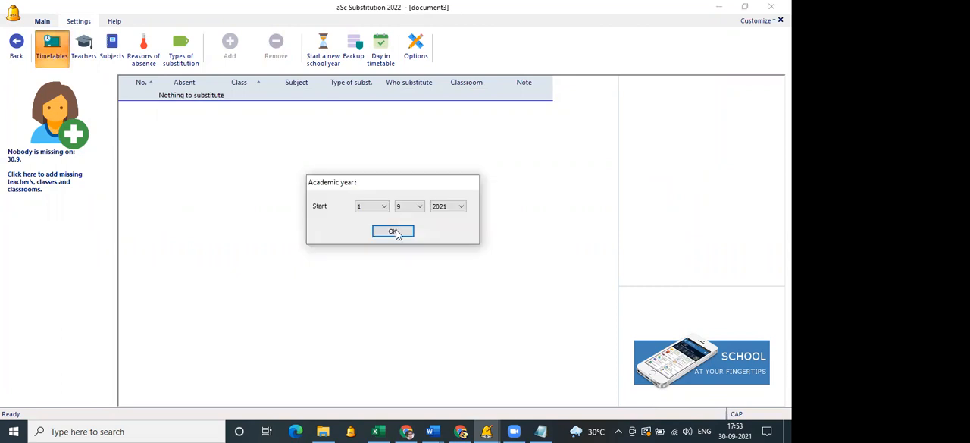
pyautogui.press('Return')
# Title the substitution timetable TEST and select metas.roz as its timetable file.
pyautogui.write('TERT')
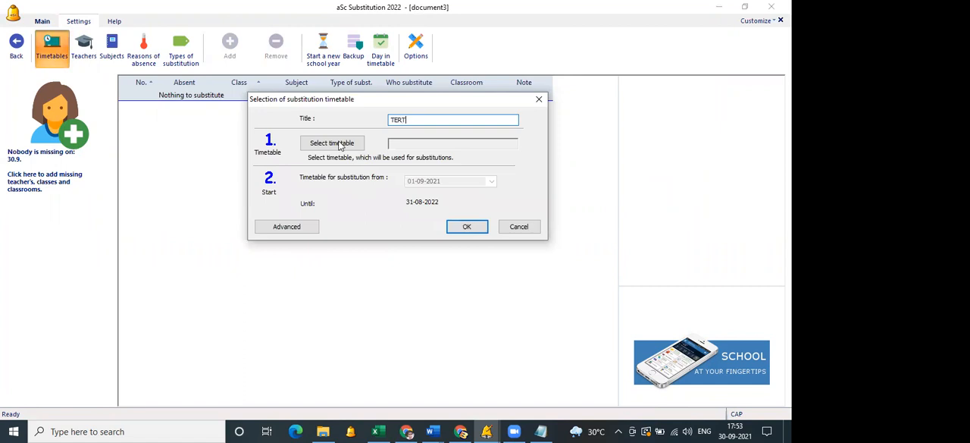
pyautogui.press('BackSpace')
pyautogui.press('BackSpace')
pyautogui.write('ST')
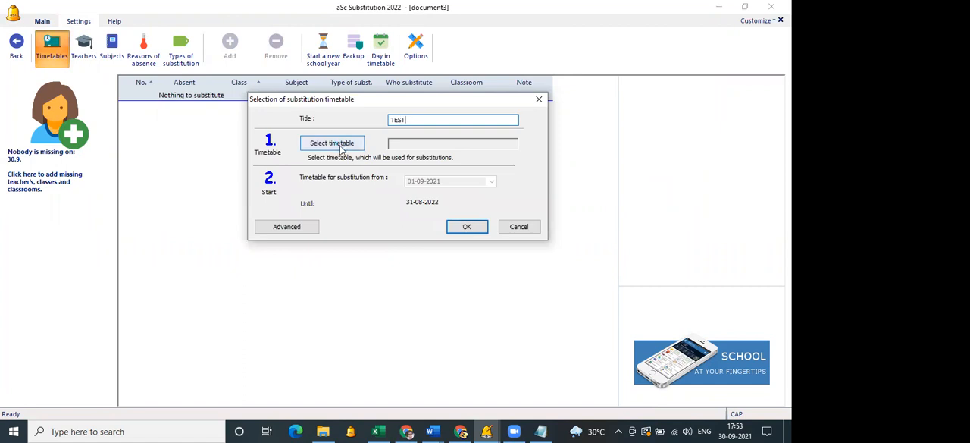
pyautogui.click(341, 150)
pyautogui.click(457, 205)
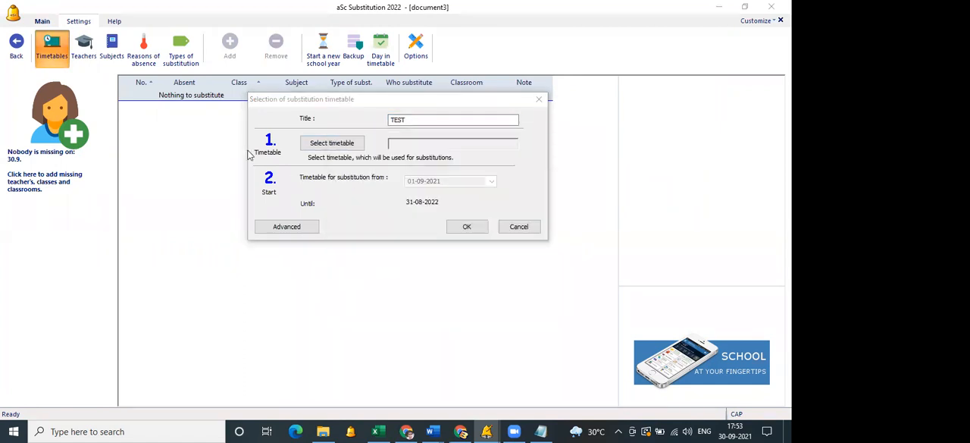
pyautogui.click(313, 141)
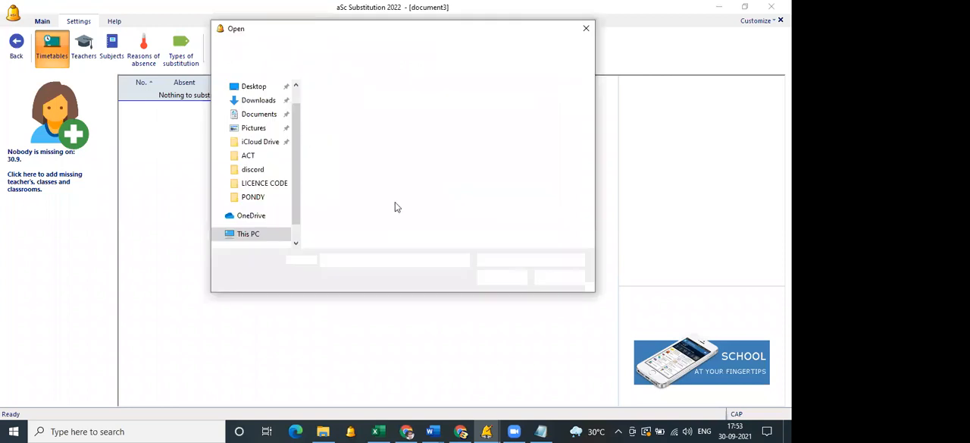
pyautogui.click(463, 229)
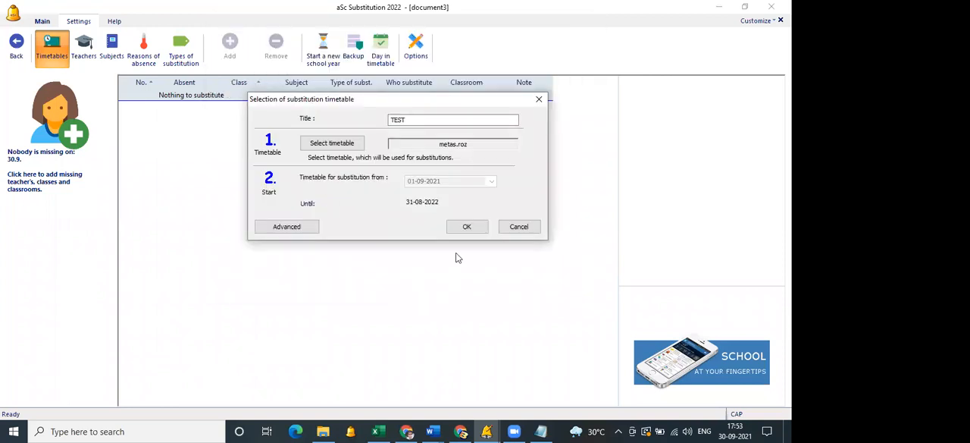
pyautogui.click(526, 272)
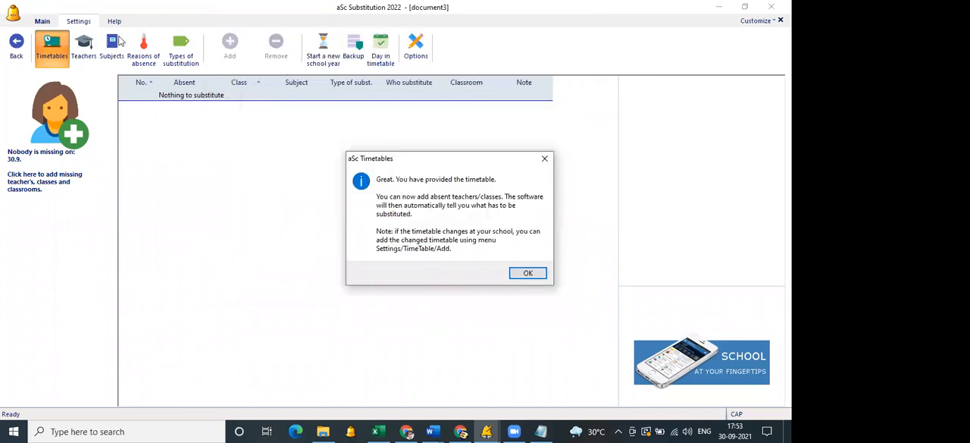
# In the substitution options, raise the Approbation criterion to its maximum value of 50000.
pyautogui.click(44, 22)
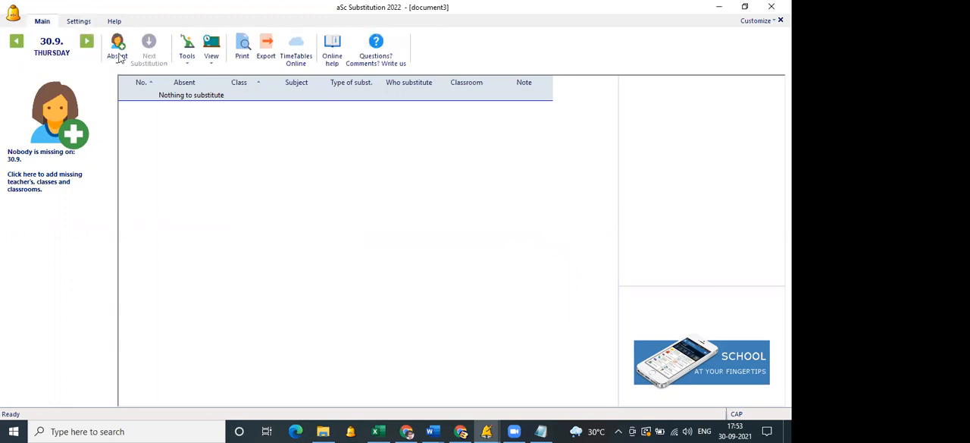
pyautogui.click(90, 21)
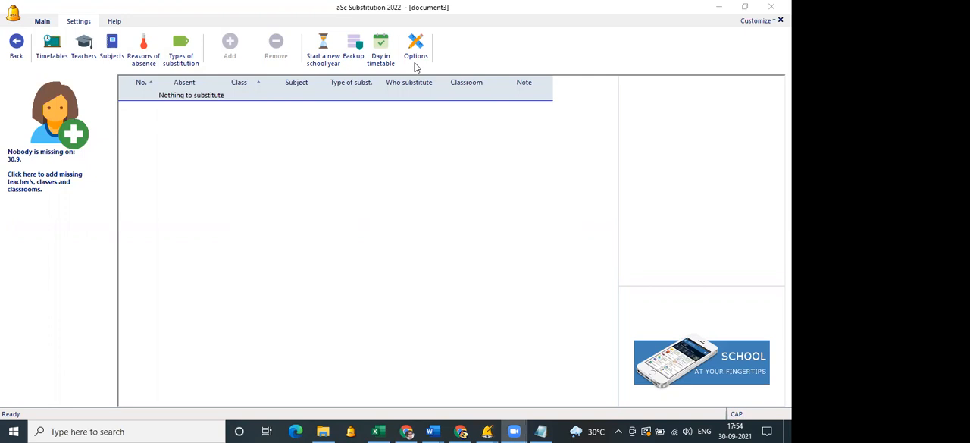
pyautogui.click(416, 66)
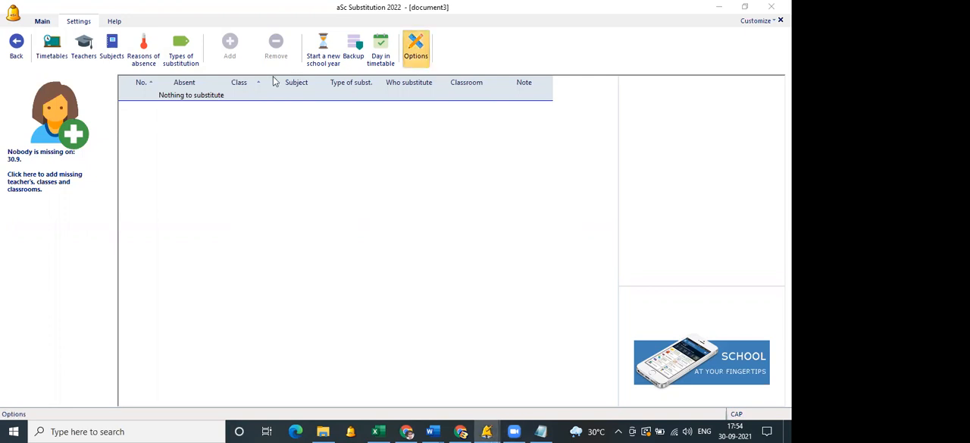
pyautogui.click(274, 77)
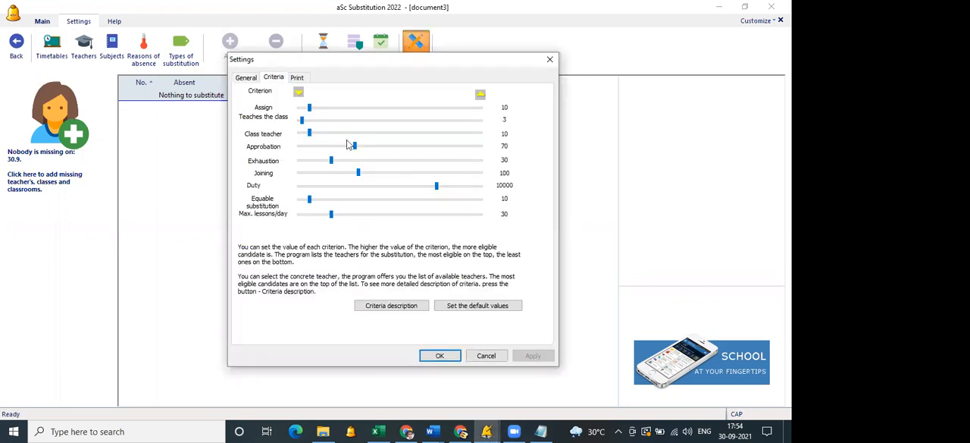
pyautogui.moveTo(355, 146); pyautogui.dragTo(499, 147)
pyautogui.click(440, 355)
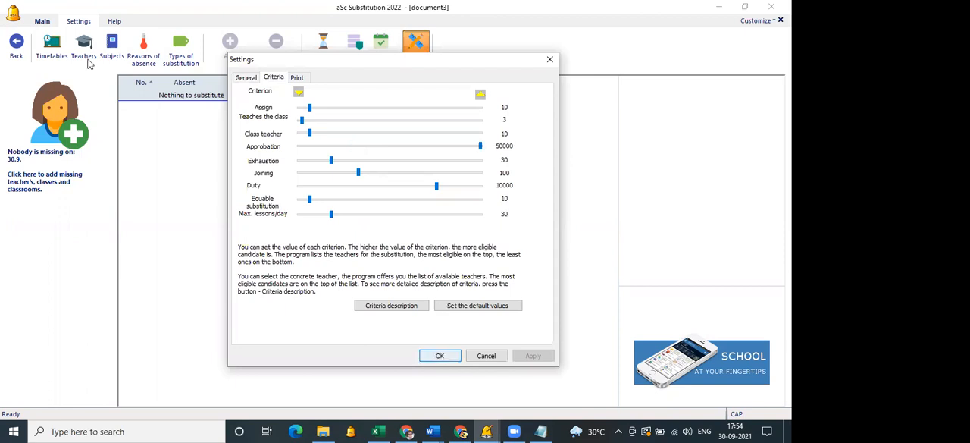
# Go to the substitutions for Friday 1.10.
pyautogui.click(42, 22)
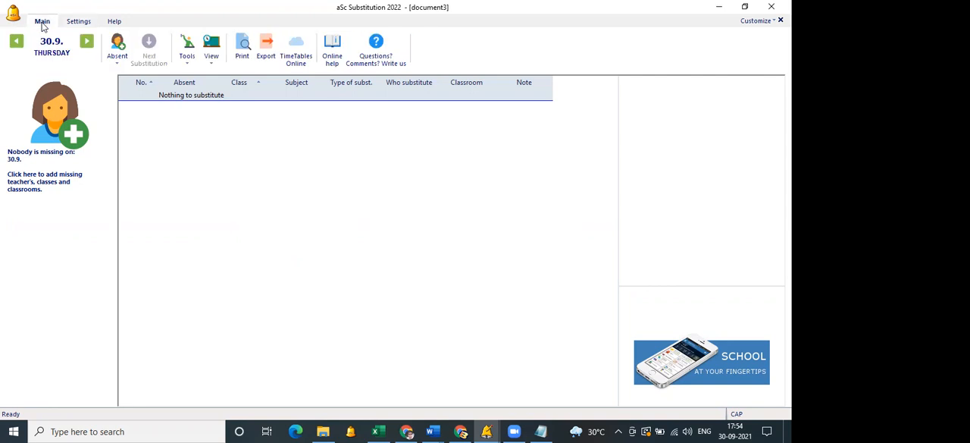
pyautogui.click(91, 49)
# Record the first listed teacher as absent for the entire day on Friday 1.10.
pyautogui.click(117, 53)
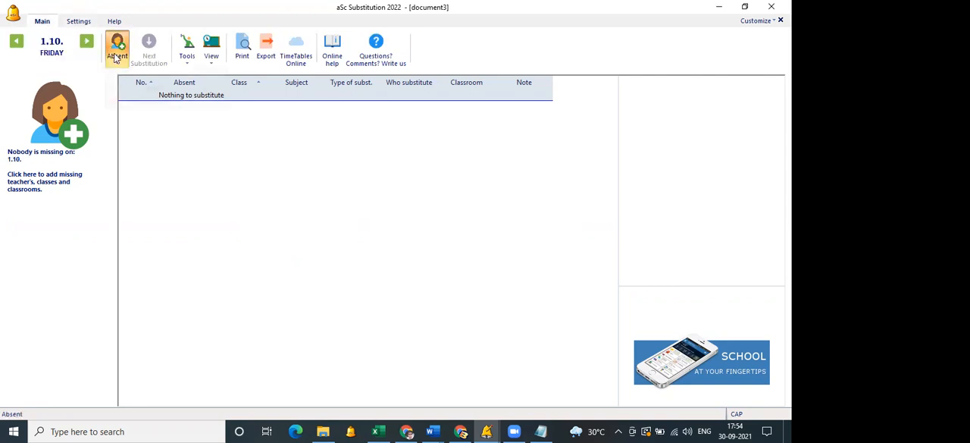
pyautogui.click(124, 75)
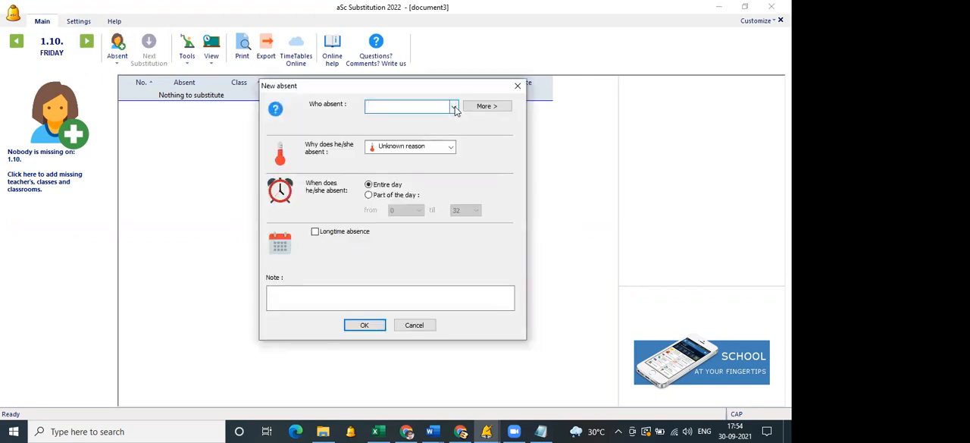
pyautogui.click(454, 107)
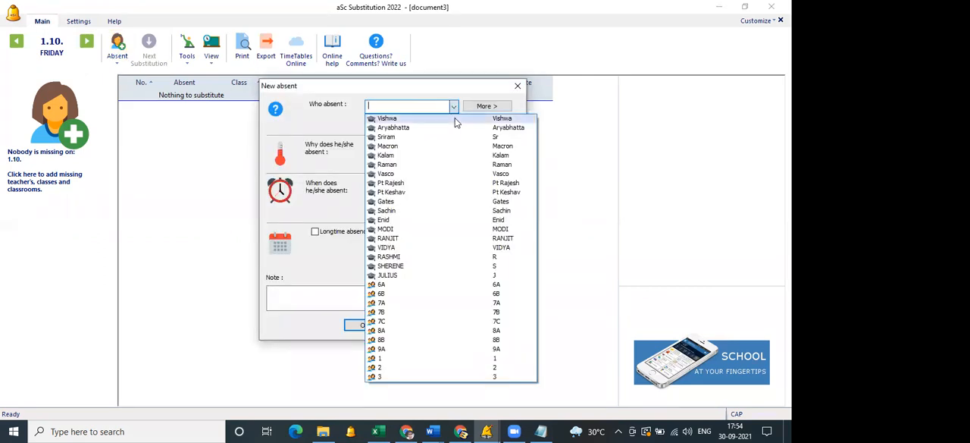
pyautogui.click(455, 117)
pyautogui.click(371, 325)
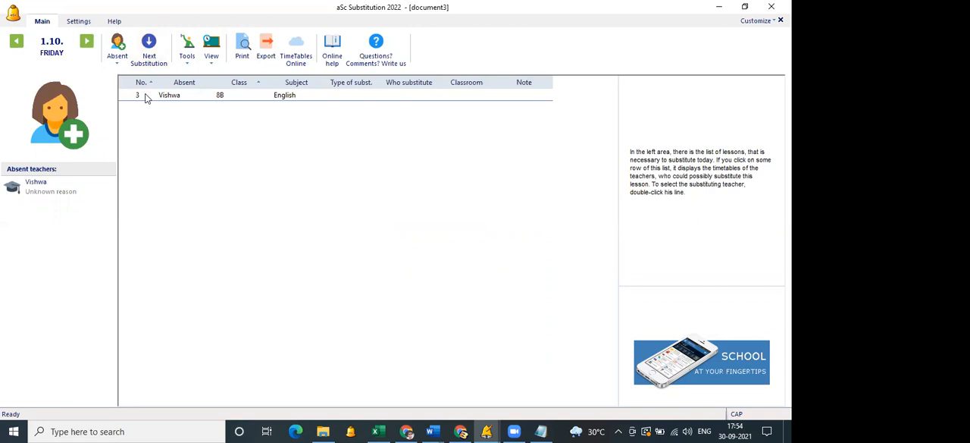
# Remove the first listed teacher's absence on Friday 1.10., including all related substitutions.
pyautogui.click(48, 189)
pyautogui.click(38, 230)
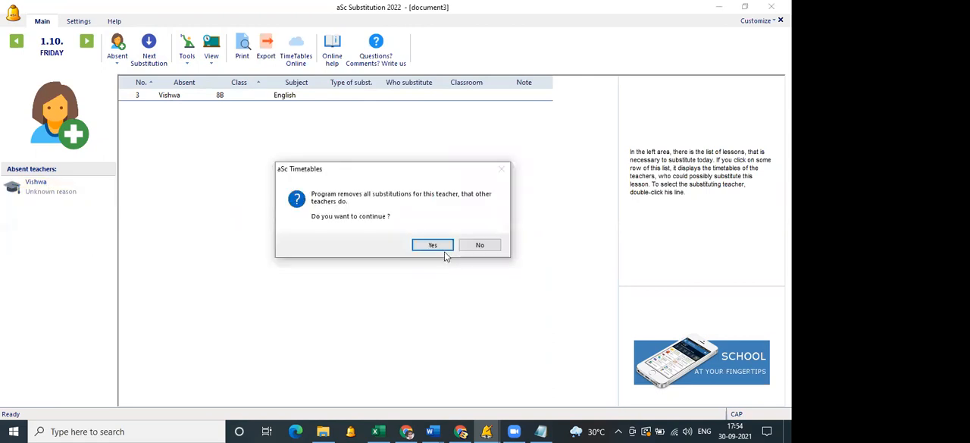
pyautogui.press('Return')
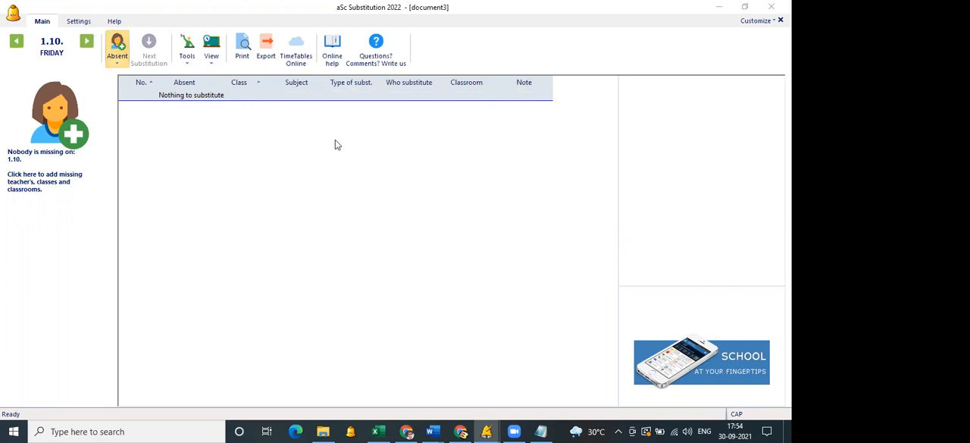
# Record the seventh listed teacher, who teaches SST and English to 9A, as absent for the entire day on Friday 1.10.
pyautogui.click(453, 106)
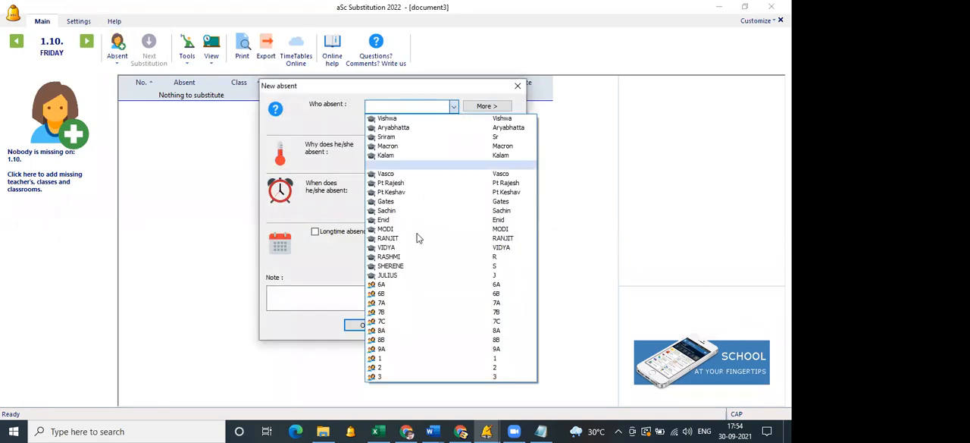
pyautogui.click(402, 174)
pyautogui.click(364, 325)
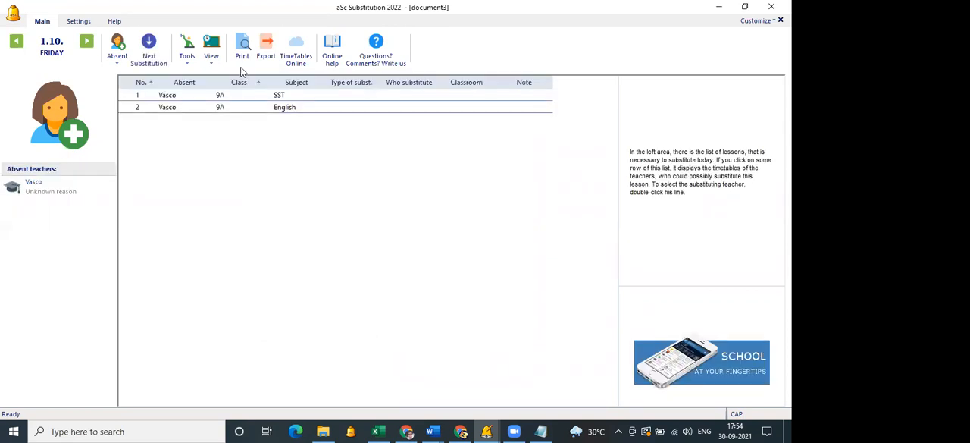
# Automatically generate the substitutions for the absent teacher's 9A lessons on Friday 1.10.
pyautogui.click(187, 59)
pyautogui.click(200, 76)
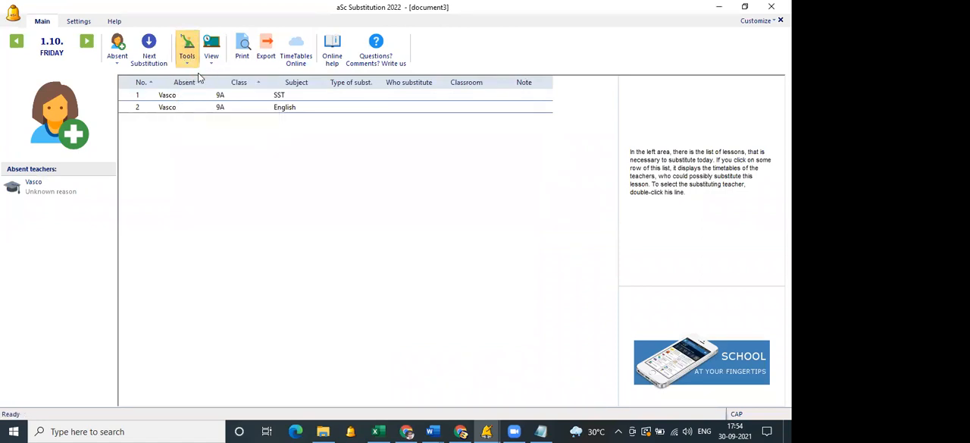
pyautogui.click(447, 240)
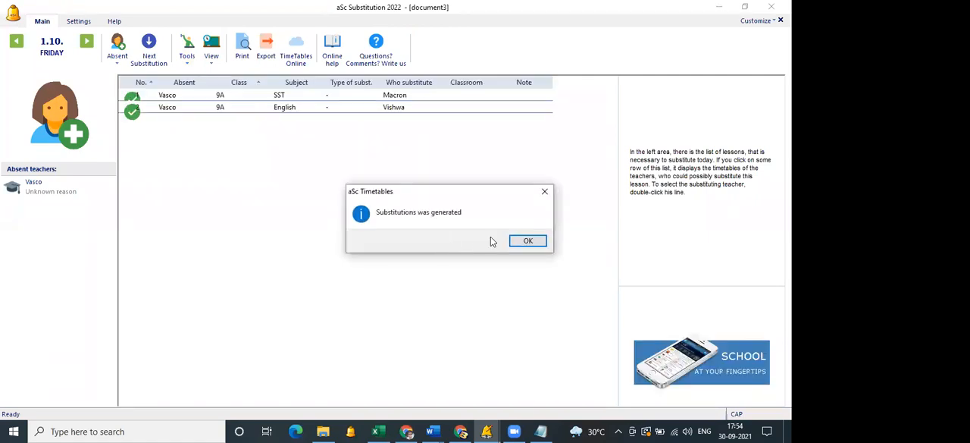
pyautogui.click(532, 241)
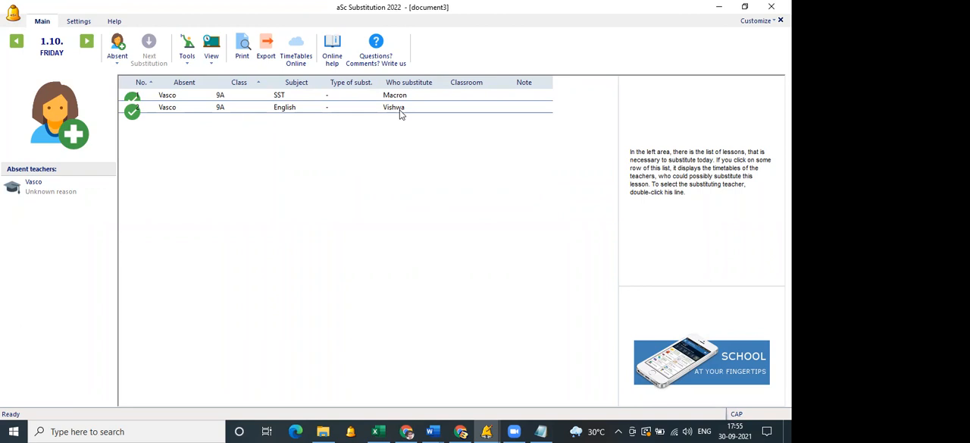
# Move to Monday 4.10. and record the second-to-last listed teacher as absent for the entire day.
pyautogui.click(87, 42)
pyautogui.click(125, 78)
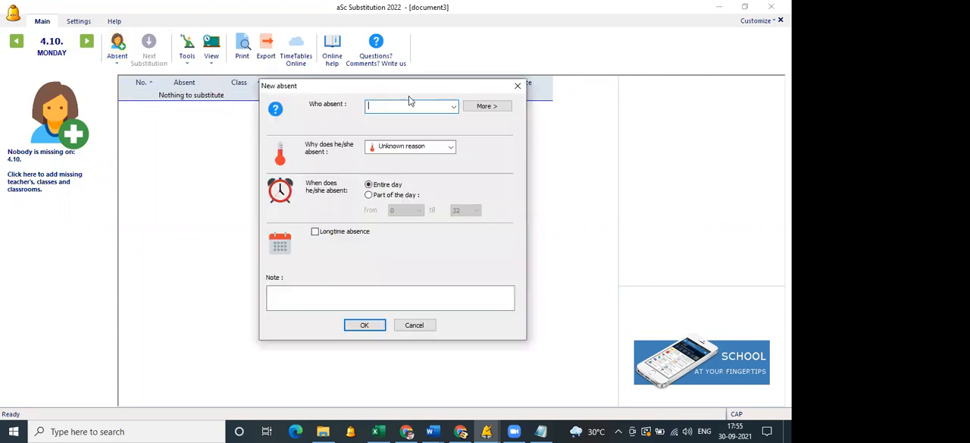
pyautogui.click(453, 106)
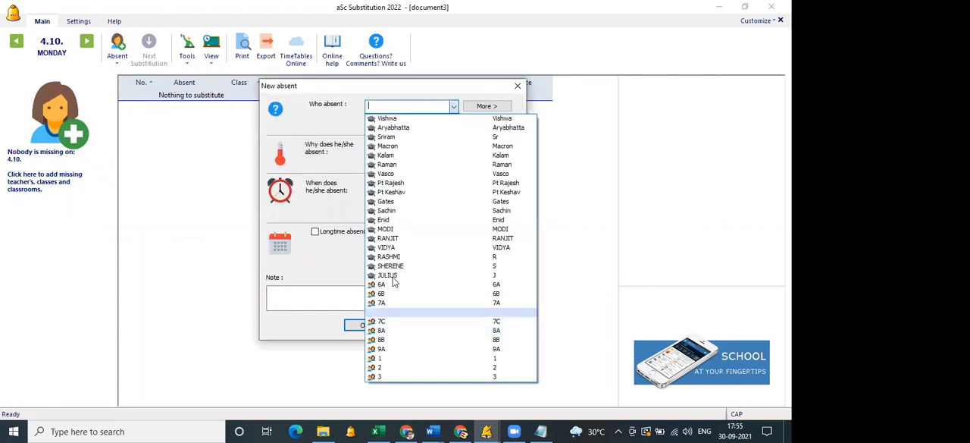
pyautogui.click(388, 269)
pyautogui.click(365, 325)
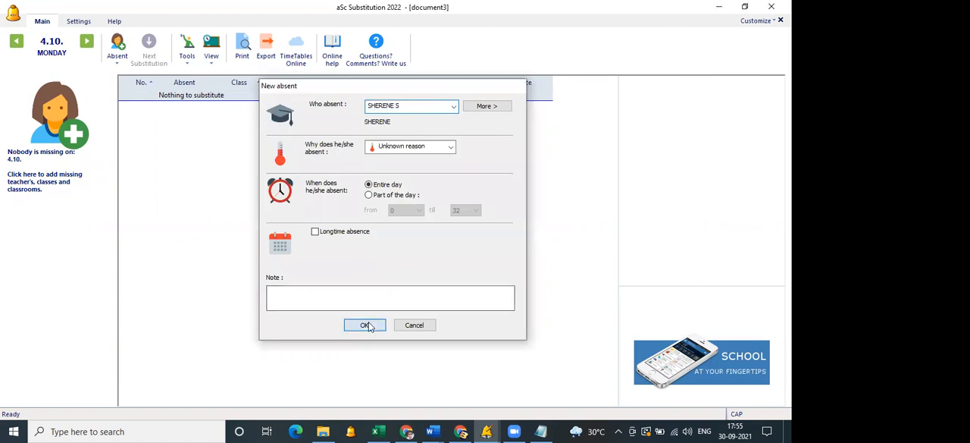
# Record the third-to-last listed teacher as absent for the entire day on Monday 4.10.
pyautogui.click(118, 49)
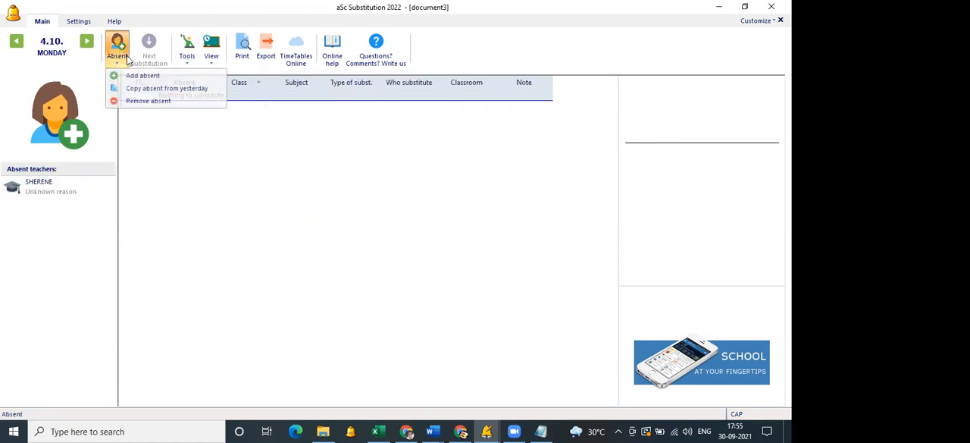
pyautogui.click(137, 76)
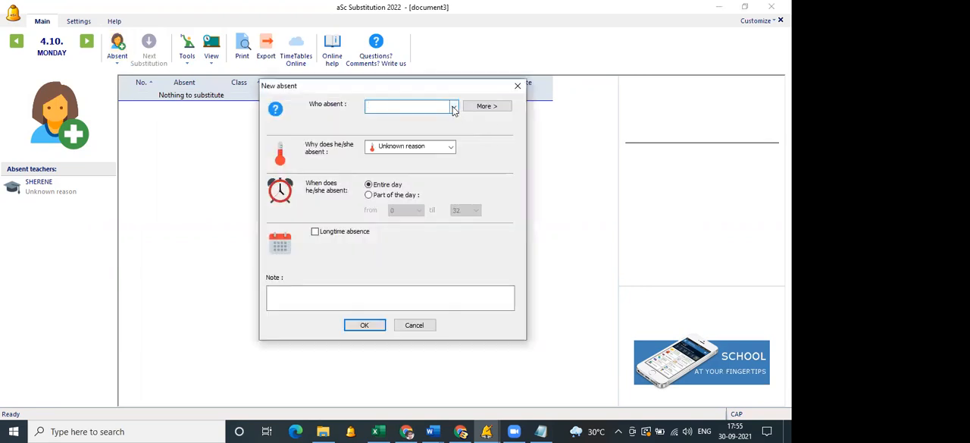
pyautogui.click(453, 107)
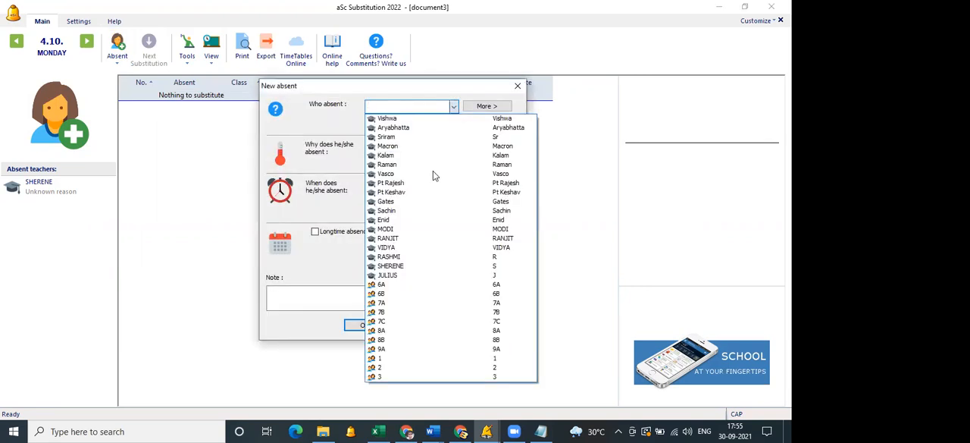
pyautogui.click(402, 268)
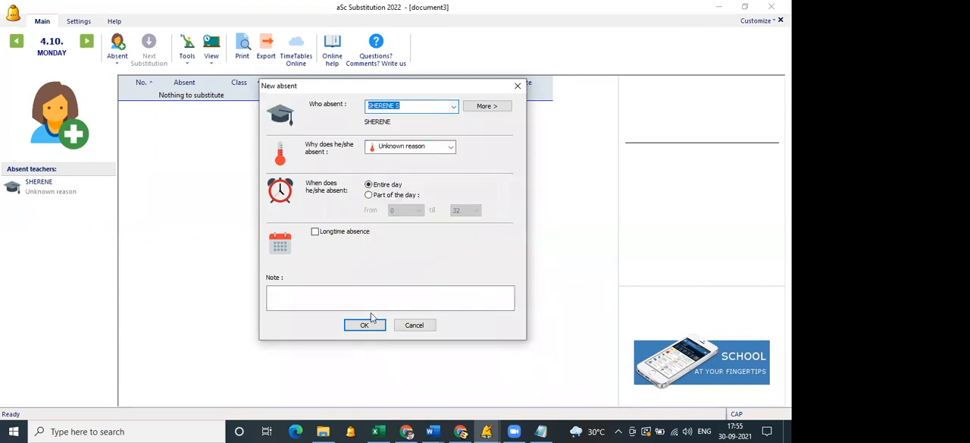
pyautogui.press('r')
pyautogui.click(367, 325)
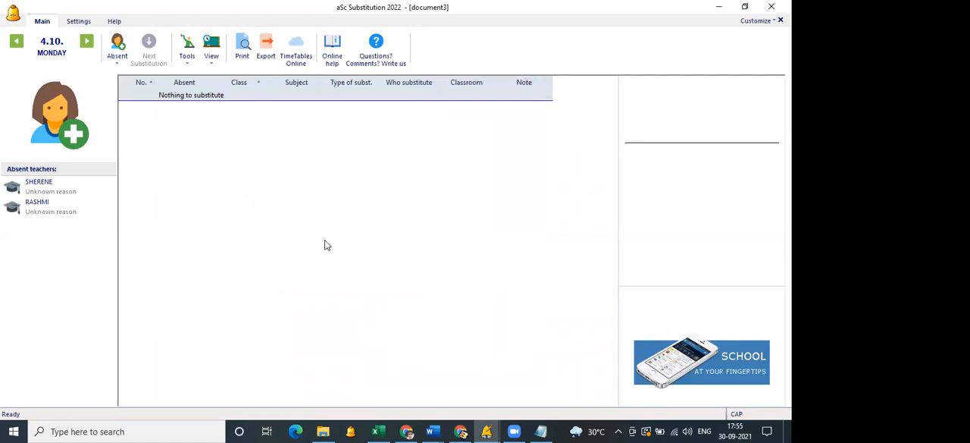
# Move to Tuesday 5.10. and record the first listed teacher as absent for the entire day.
pyautogui.click(87, 44)
pyautogui.click(118, 63)
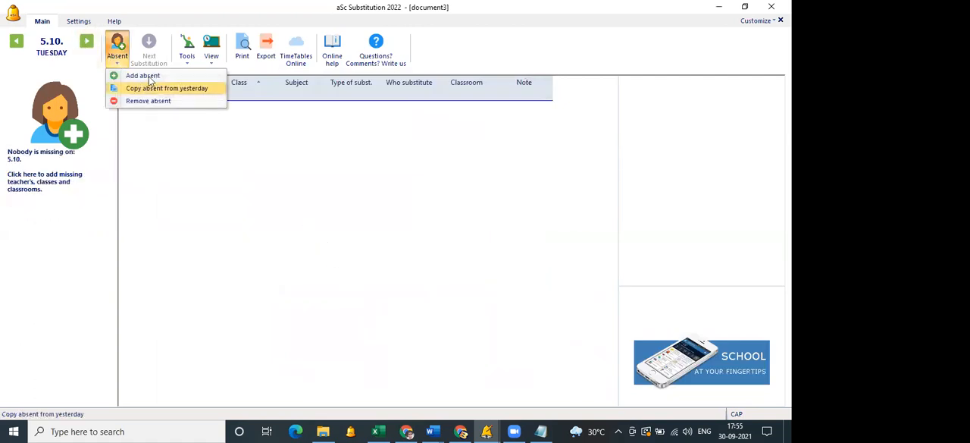
pyautogui.click(148, 77)
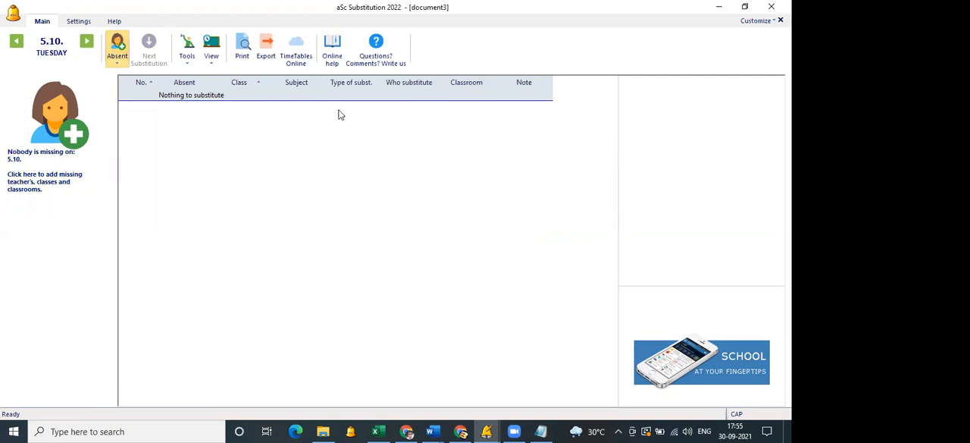
pyautogui.click(452, 106)
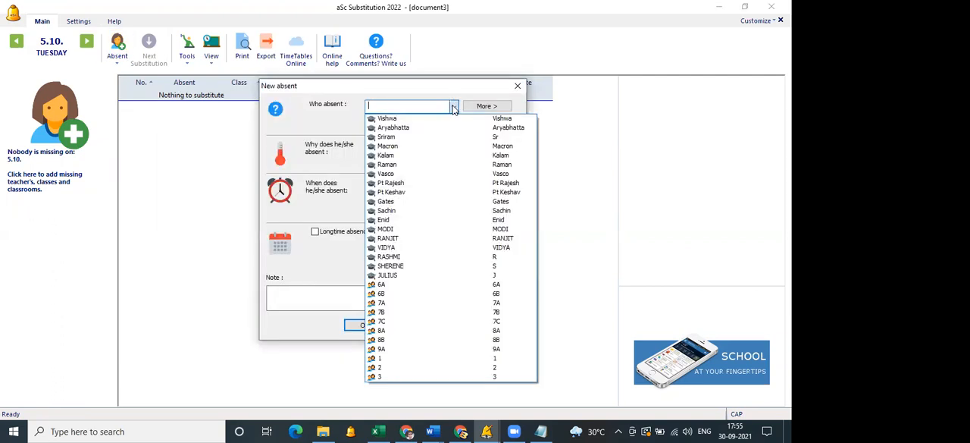
pyautogui.click(453, 120)
pyautogui.click(365, 325)
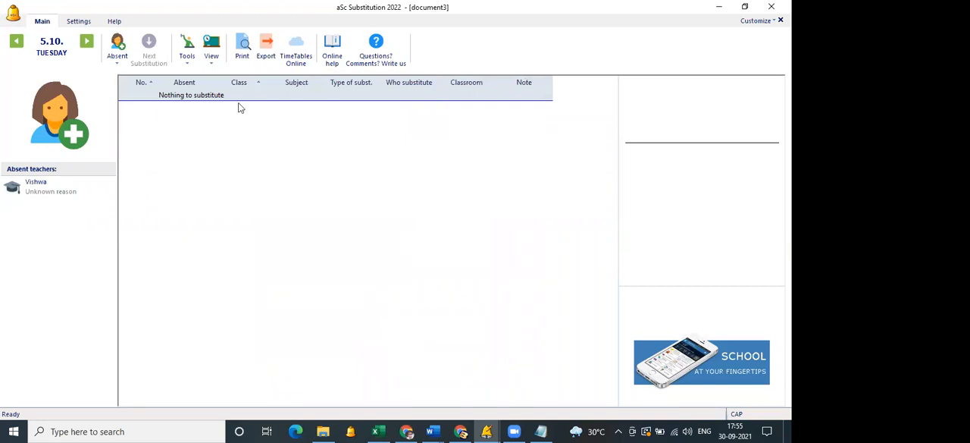
pyautogui.click(85, 47)
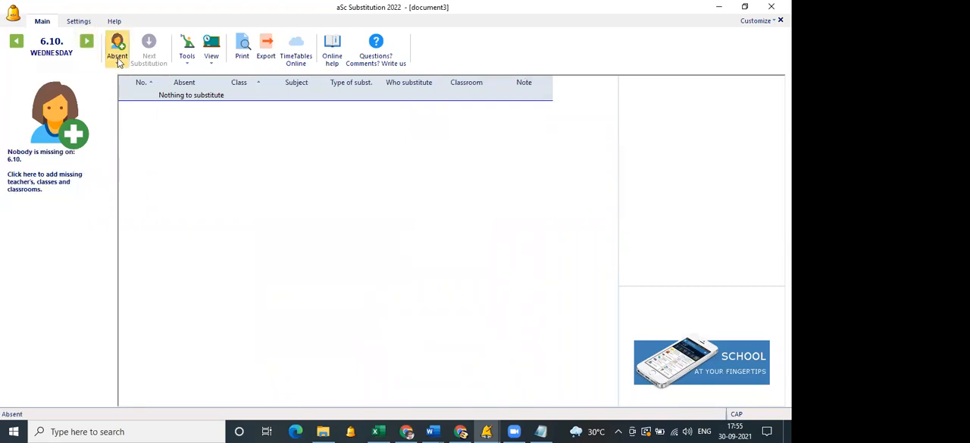
pyautogui.click(119, 60)
pyautogui.click(137, 79)
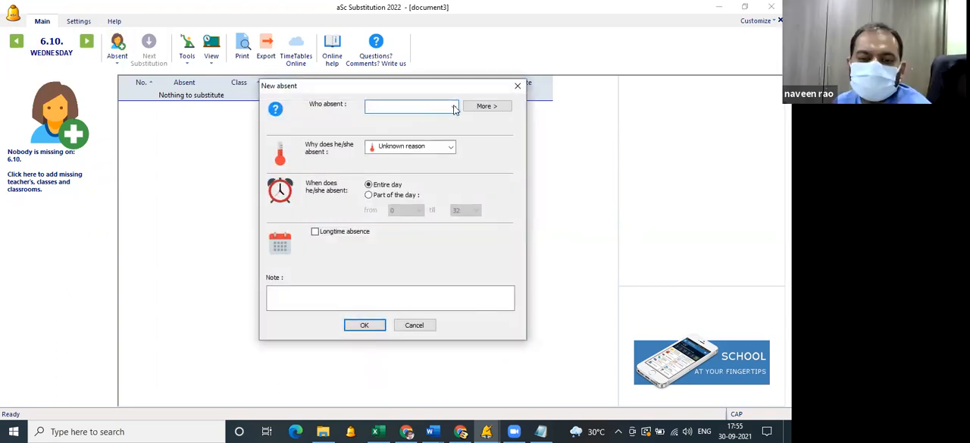
pyautogui.click(454, 107)
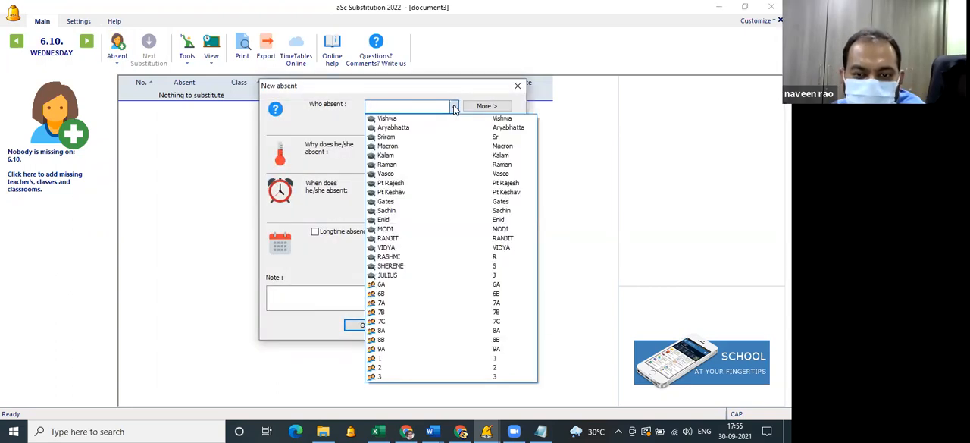
pyautogui.click(517, 90)
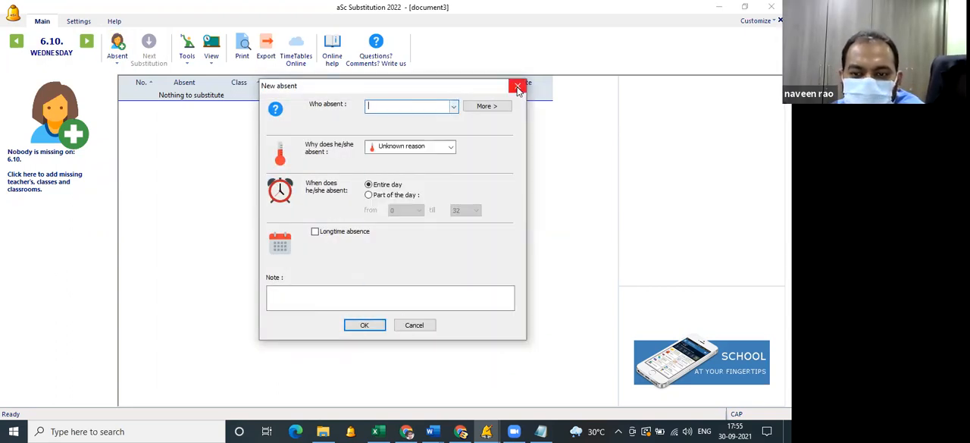
pyautogui.click(414, 325)
# Return to Friday 1.10. and examine the print preview of the Today's substitutions report up close.
pyautogui.click(21, 51)
pyautogui.click(20, 52)
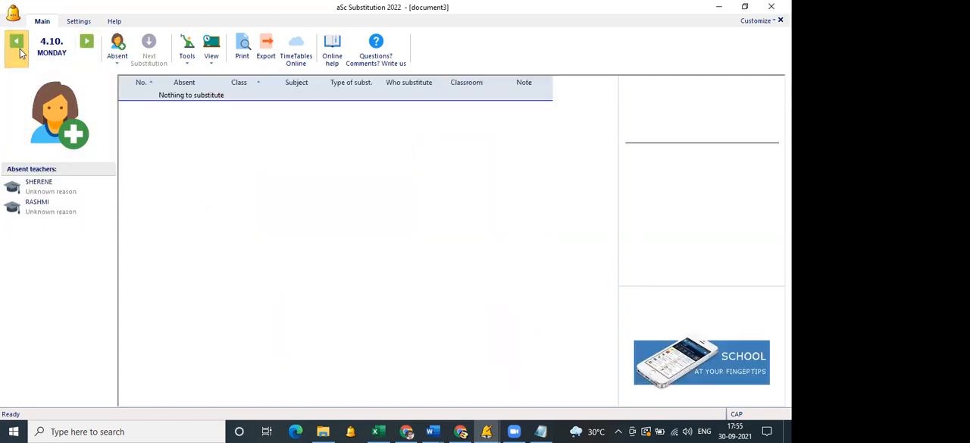
pyautogui.click(20, 52)
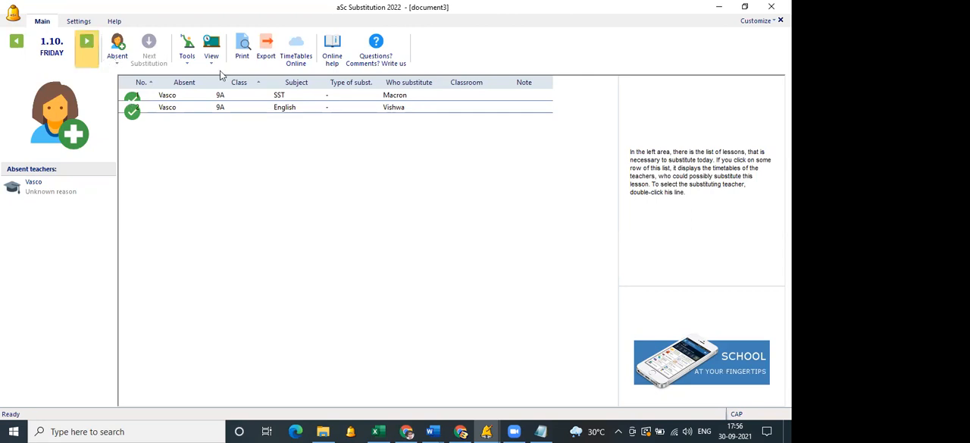
pyautogui.click(243, 49)
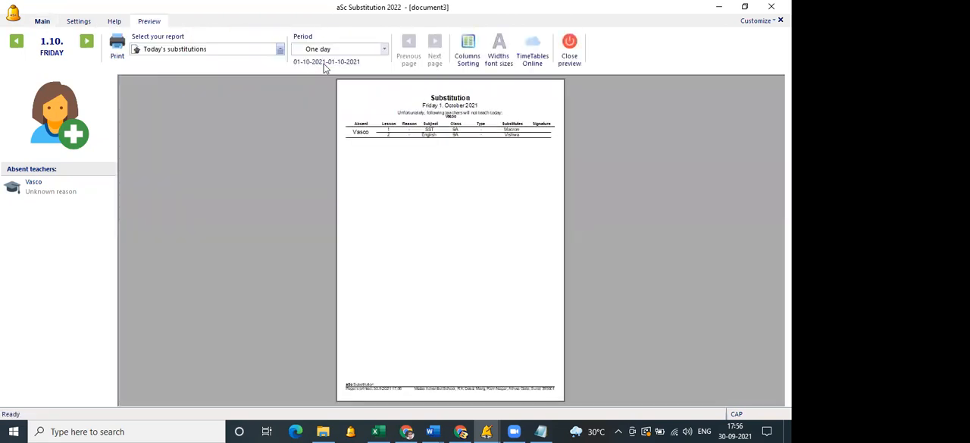
pyautogui.click(433, 179)
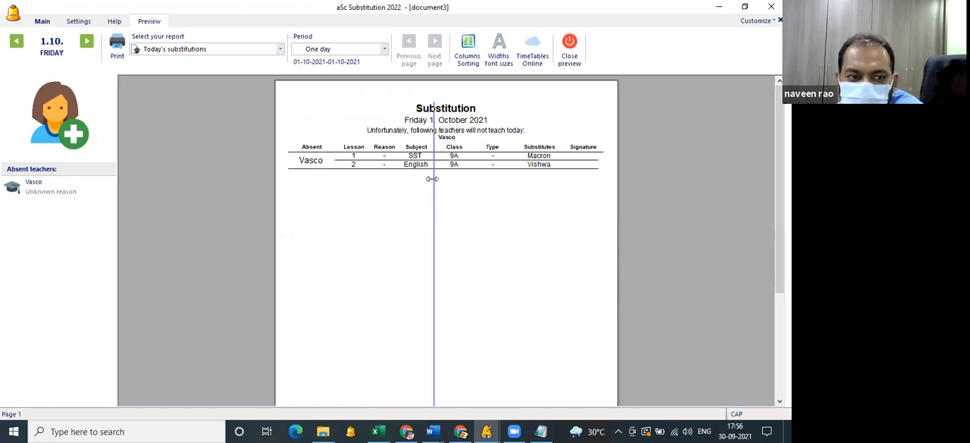
pyautogui.click(528, 243)
pyautogui.click(529, 242)
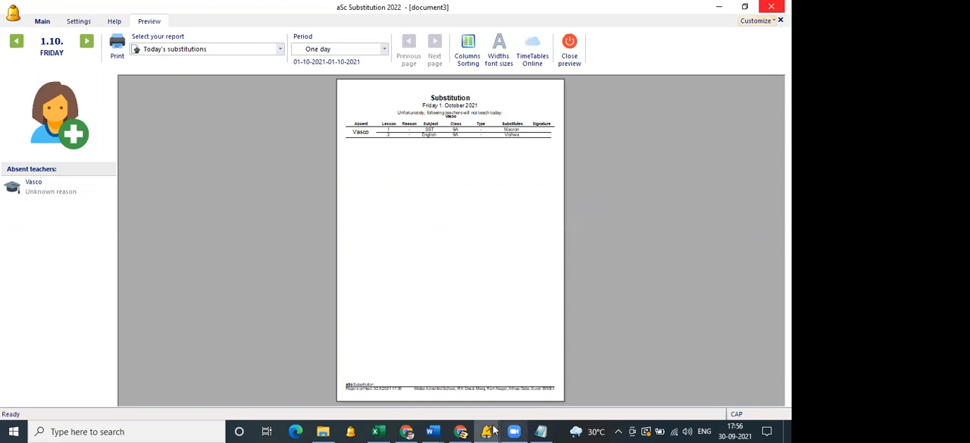
# Switch to the metas.roz timetable in aSc Timetables and open the TimeTables Online account registration.
pyautogui.moveTo(491, 430)
pyautogui.click(447, 394)
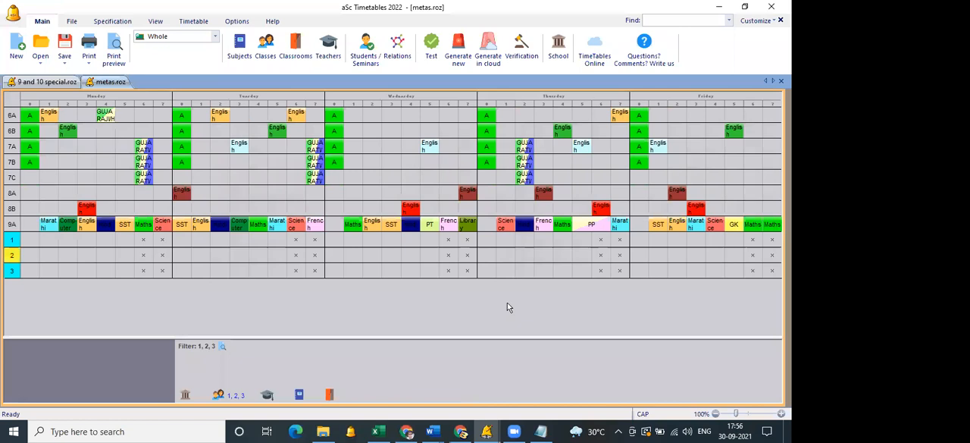
pyautogui.click(596, 53)
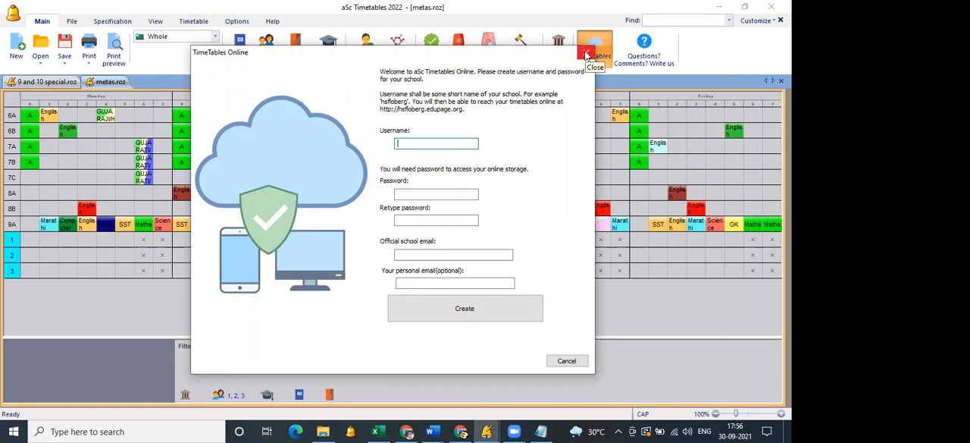
# Enter metasschoolsurat as the username for the new TimeTables Online account.
pyautogui.write('METAS')
pyautogui.press('BackSpace')
pyautogui.press('BackSpace')
pyautogui.press('BackSpace')
pyautogui.press('BackSpace')
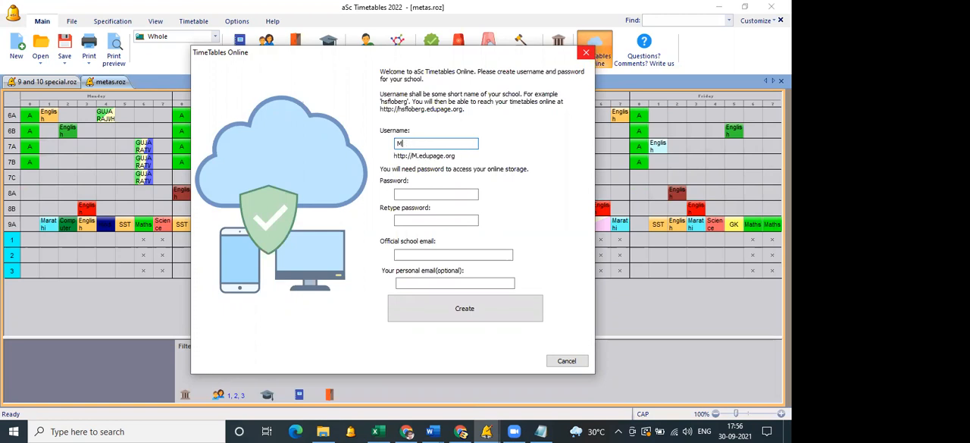
pyautogui.press('BackSpace')
pyautogui.write('metas')
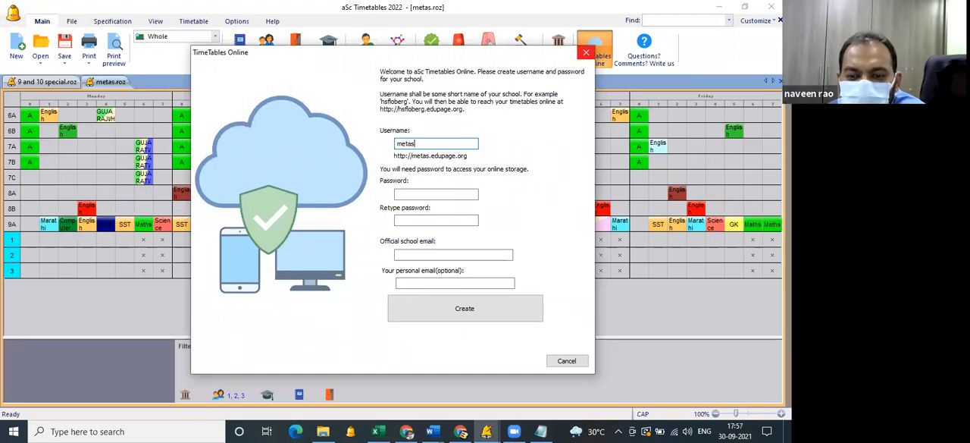
pyautogui.write('sur')
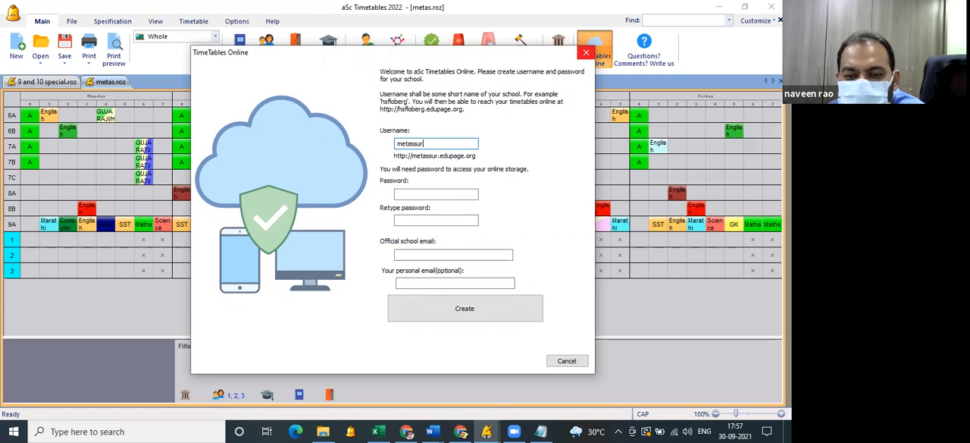
pyautogui.write('at')
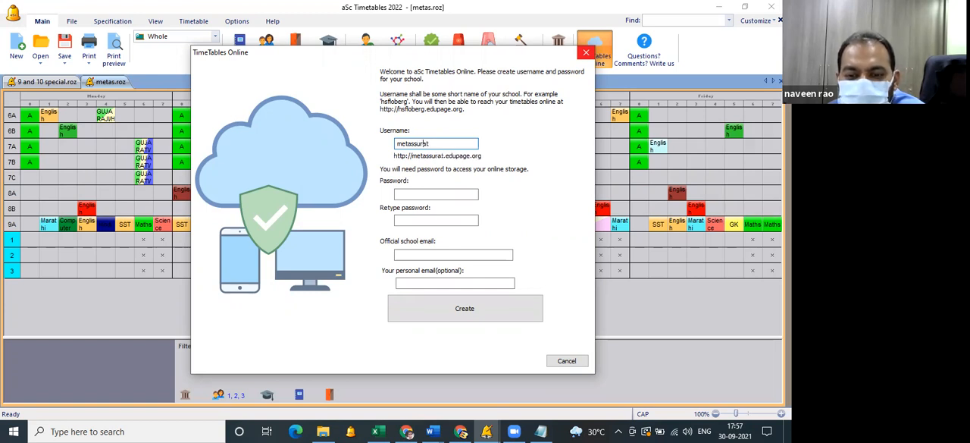
pyautogui.click(417, 143)
pyautogui.write('chools')
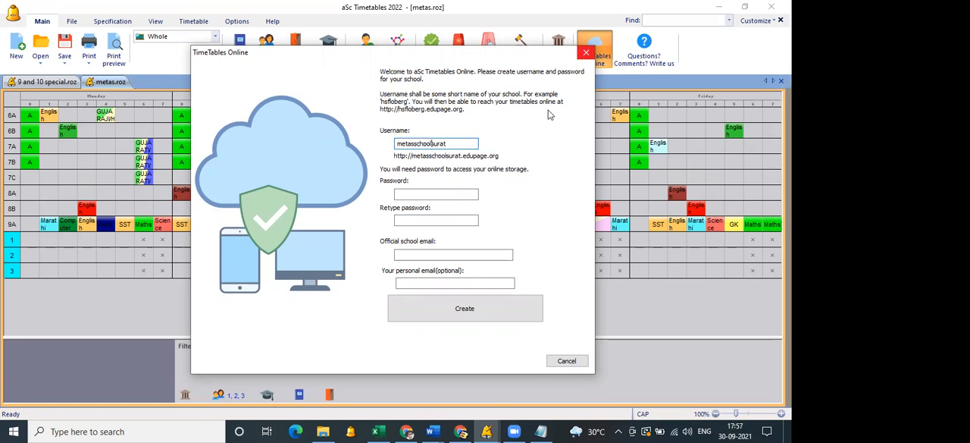
# Enter the account password and repeat it in the confirmation field.
pyautogui.click(465, 195)
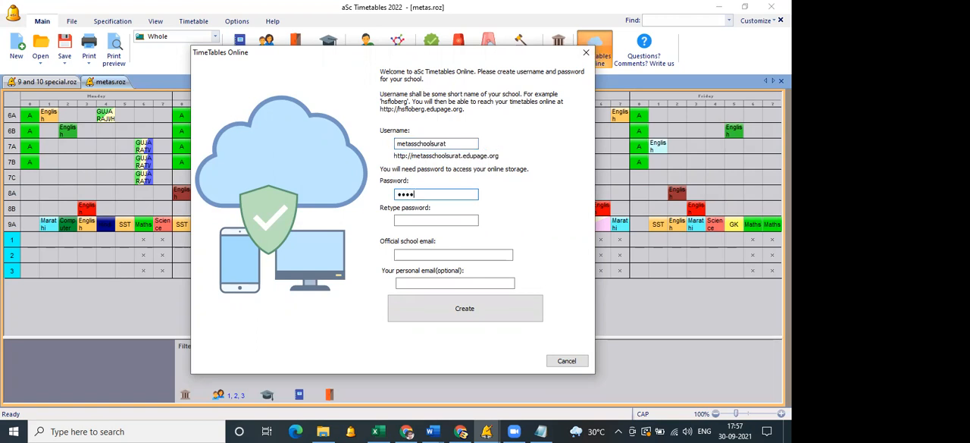
pyautogui.write('**')
pyautogui.press('Tab')
pyautogui.write('******')
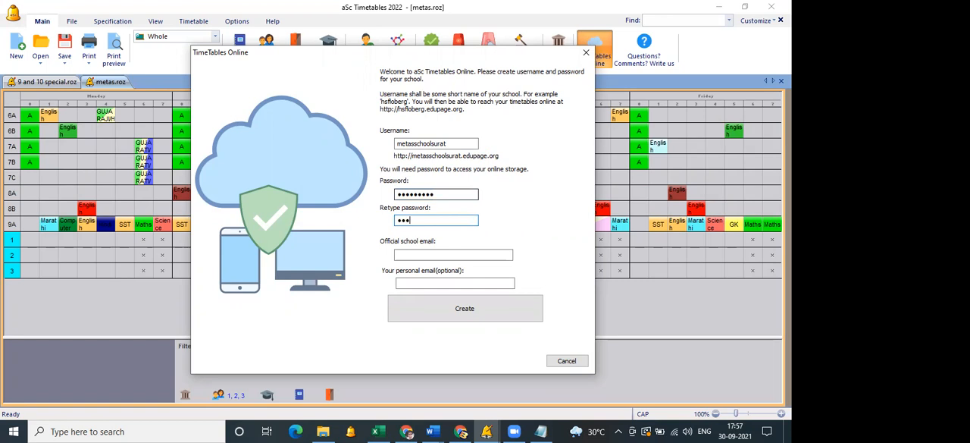
pyautogui.write('***')
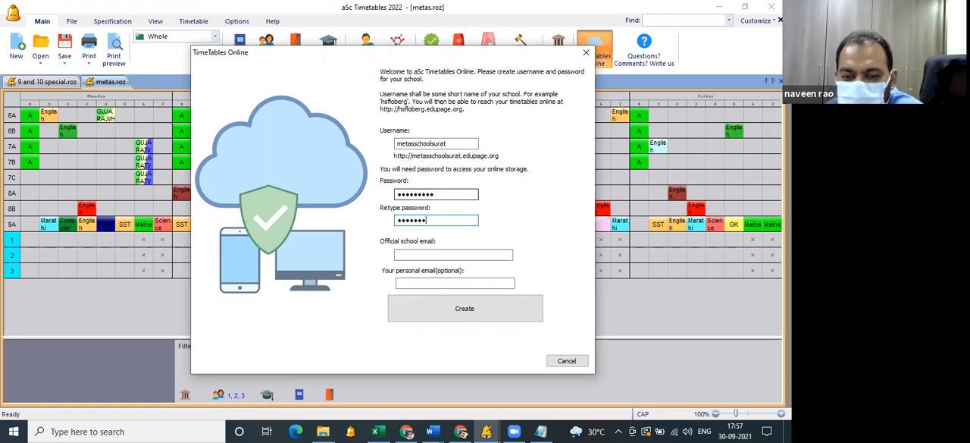
# Enter the official school email, create the TimeTables Online account and acknowledge its creation.
pyautogui.click(449, 257)
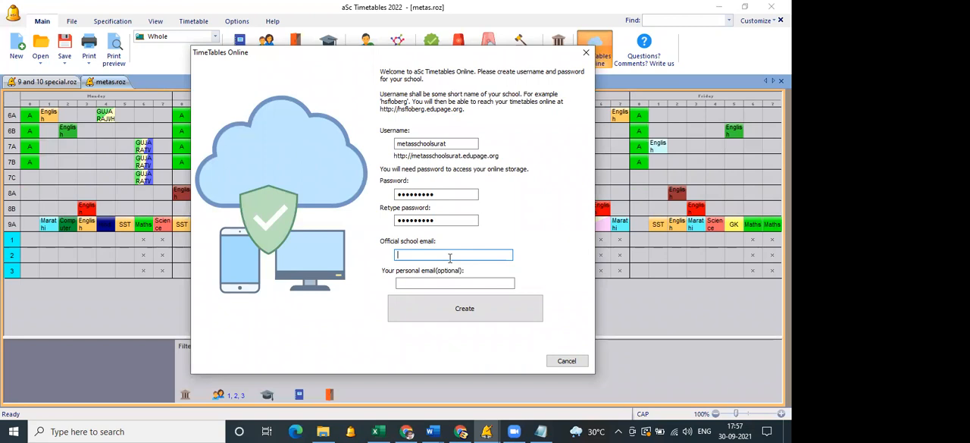
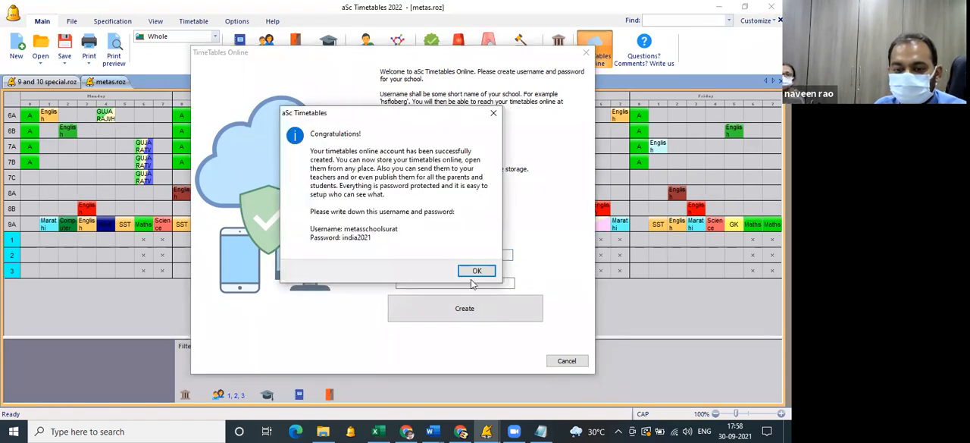
pyautogui.click(476, 269)
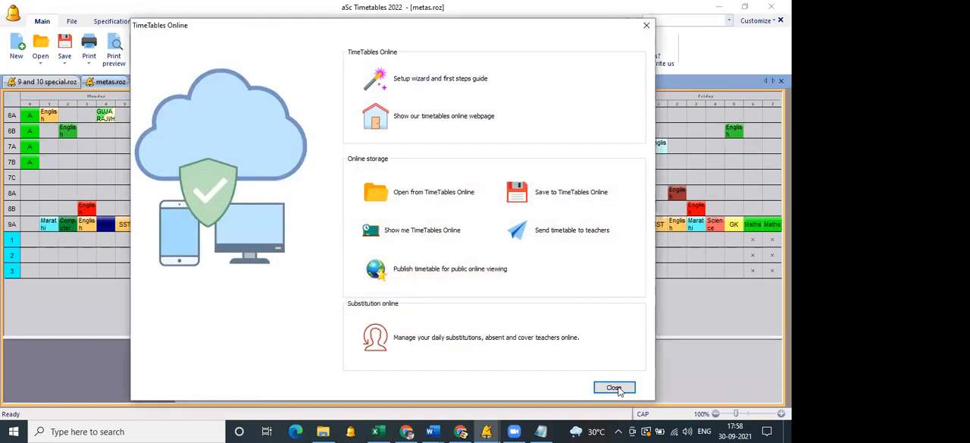
# Close the TimeTables Online window, switch to Chrome and open metasschoolsurat.edupage.org.
pyautogui.click(614, 387)
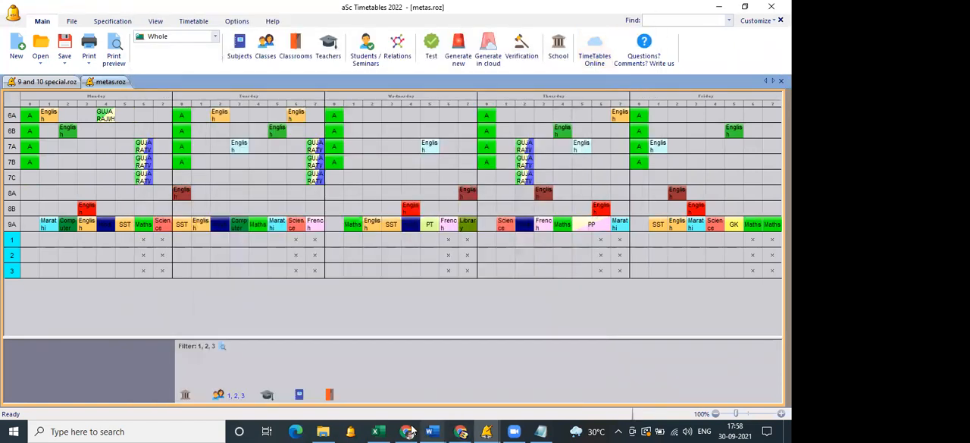
pyautogui.hotkey('alt', 'Tab')
pyautogui.click(660, 27)
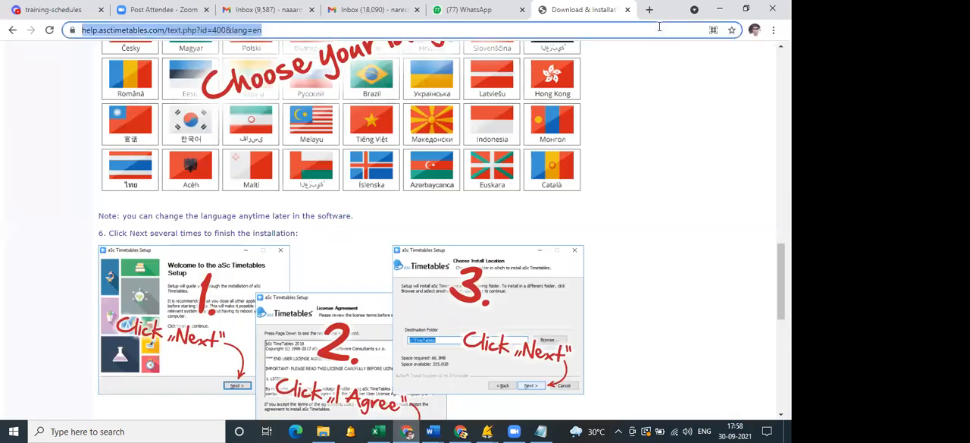
pyautogui.write('metas')
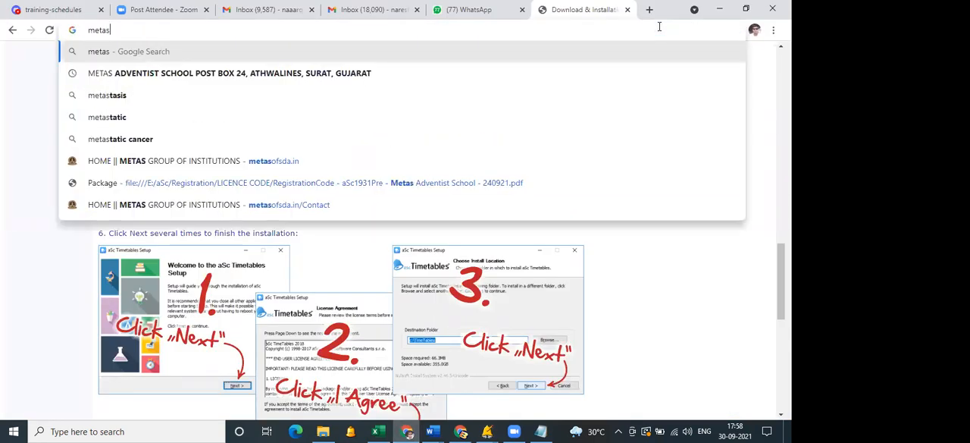
pyautogui.write('sch')
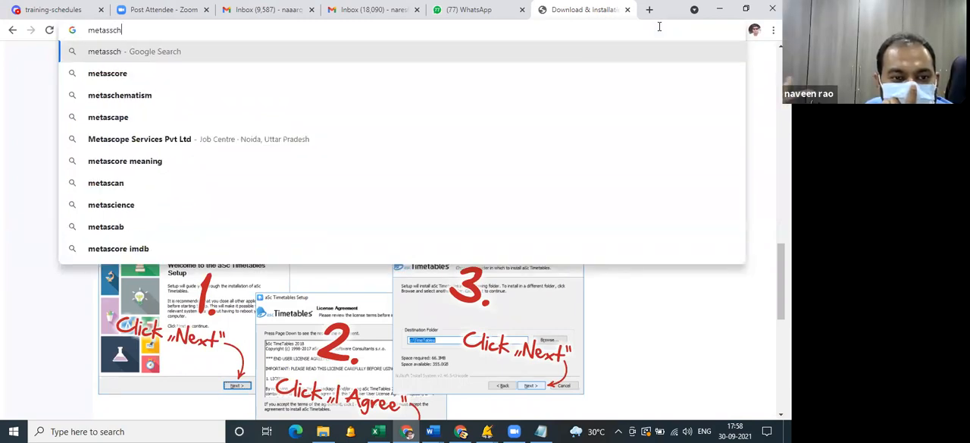
pyautogui.write('oolsurat.edupage.org')
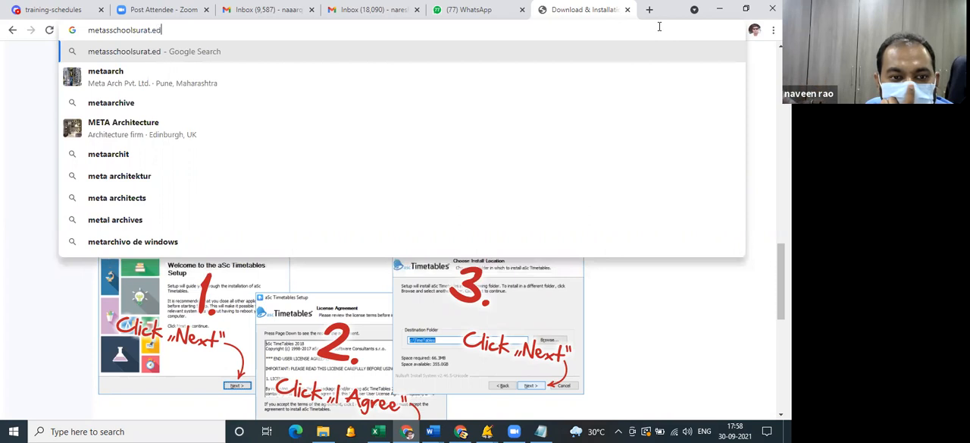
pyautogui.press('Return')
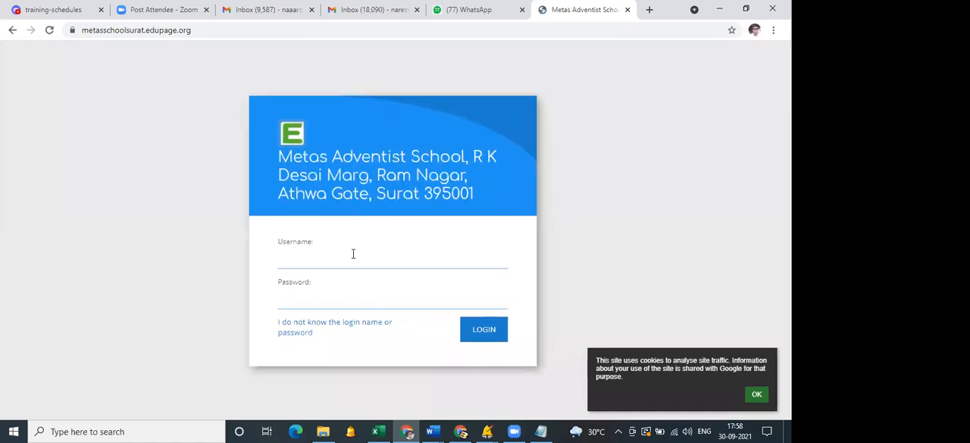
# Log in to the school's EduPage with the username metasschoolsurat and the account password.
pyautogui.click(353, 254)
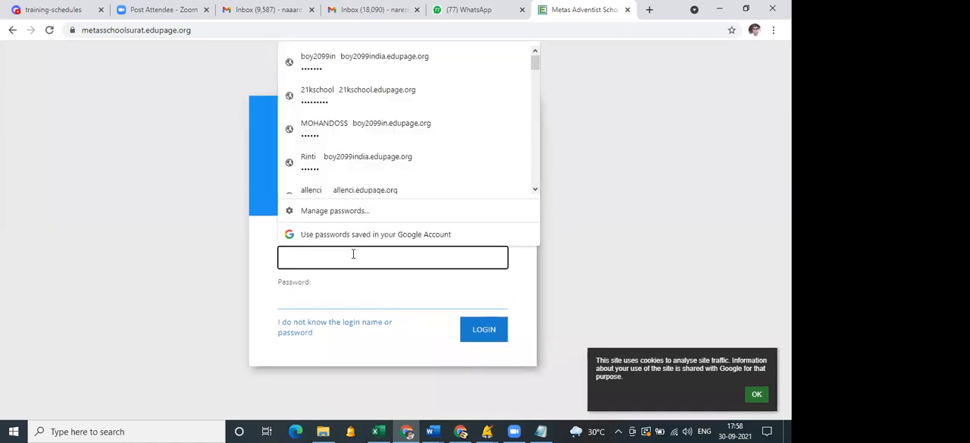
pyautogui.write('c')
pyautogui.press('BackSpace')
pyautogui.write('met')
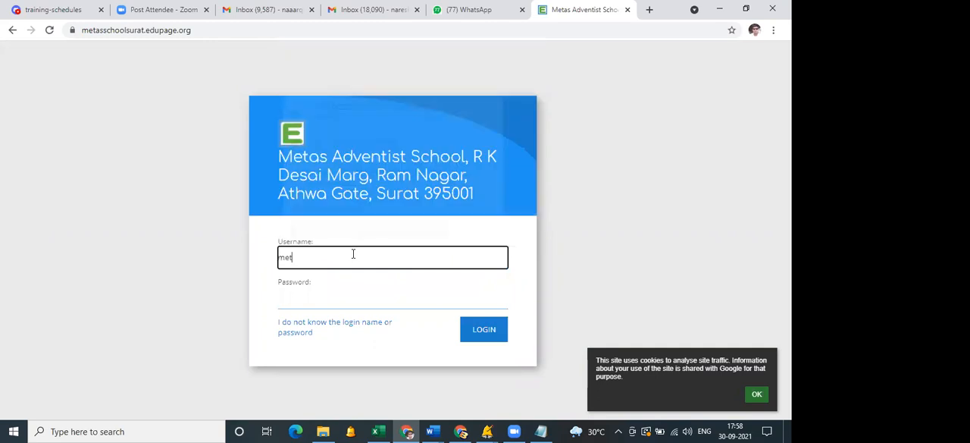
pyautogui.write('asschoolsurat')
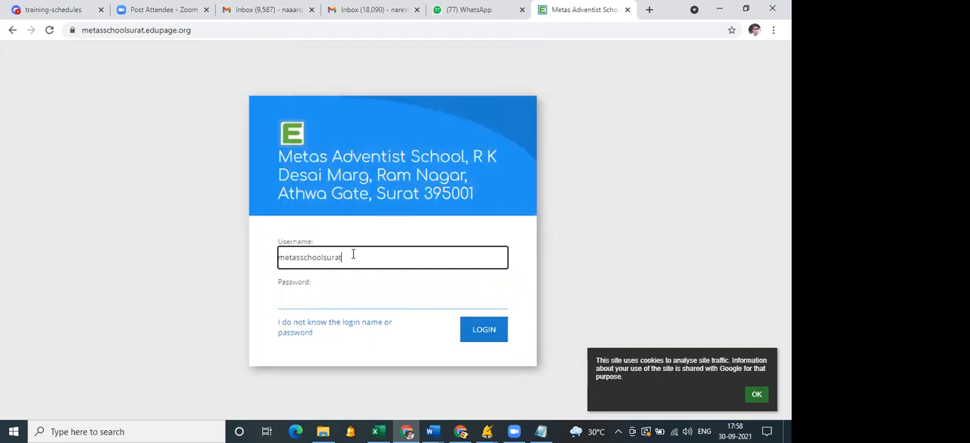
pyautogui.press('Tab')
pyautogui.write('********')
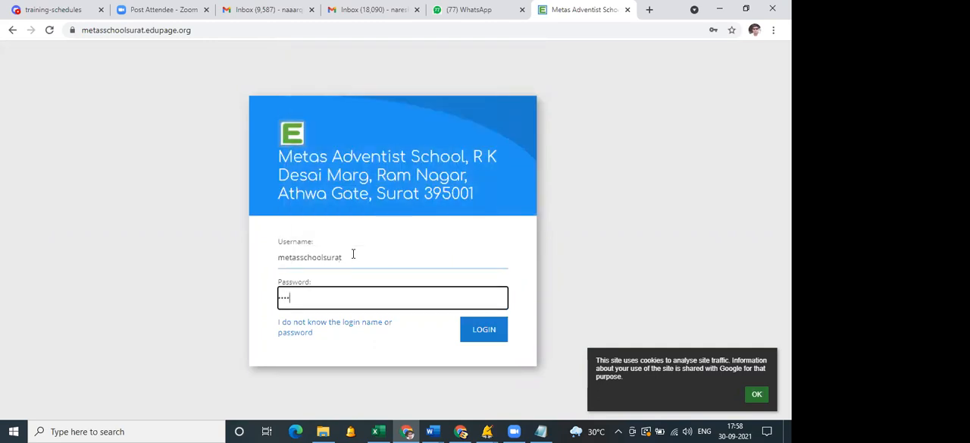
pyautogui.write('*')
pyautogui.click(478, 335)
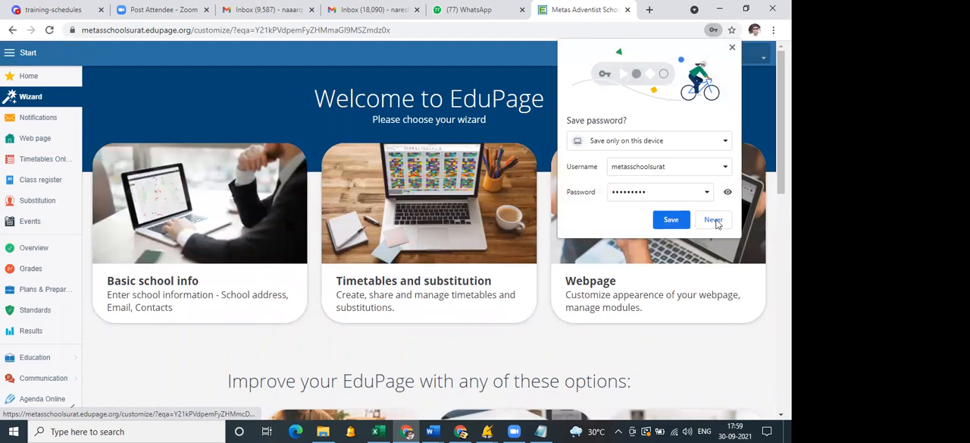
# Start the design selection for the school's web pages and choose Full school webpage as the public page type.
pyautogui.click(43, 142)
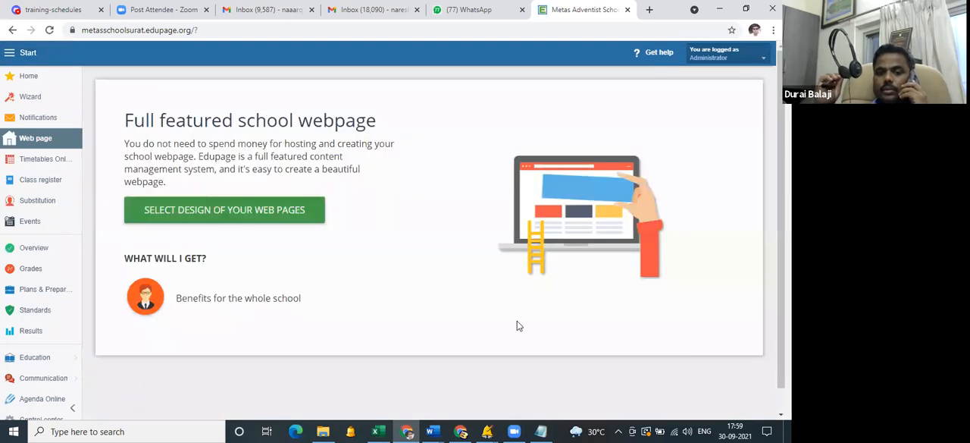
pyautogui.click(255, 214)
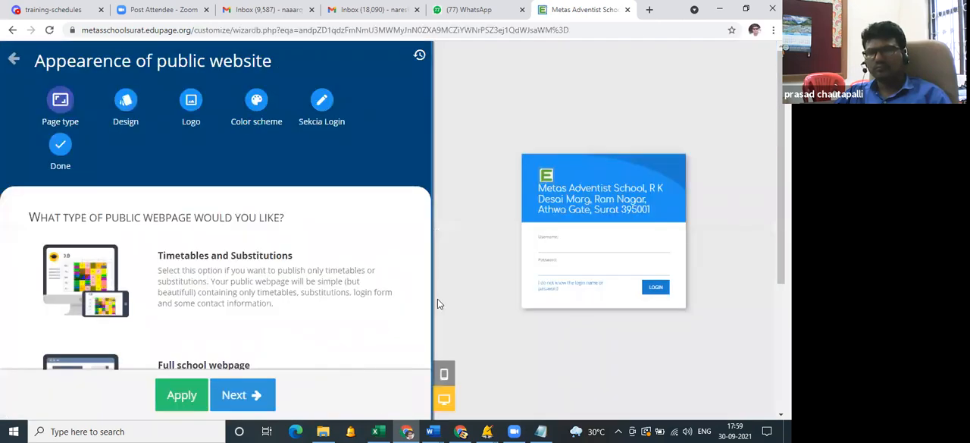
pyautogui.click(178, 256)
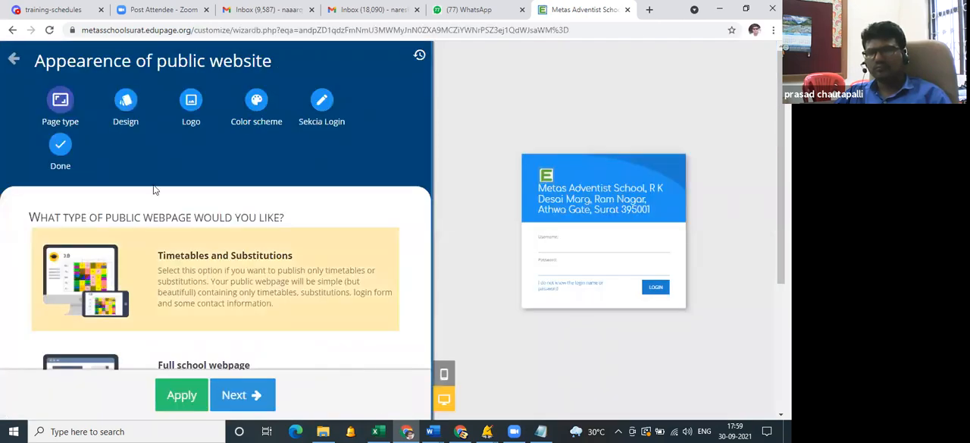
pyautogui.scroll(-3, 159, 198)
pyautogui.click(178, 203)
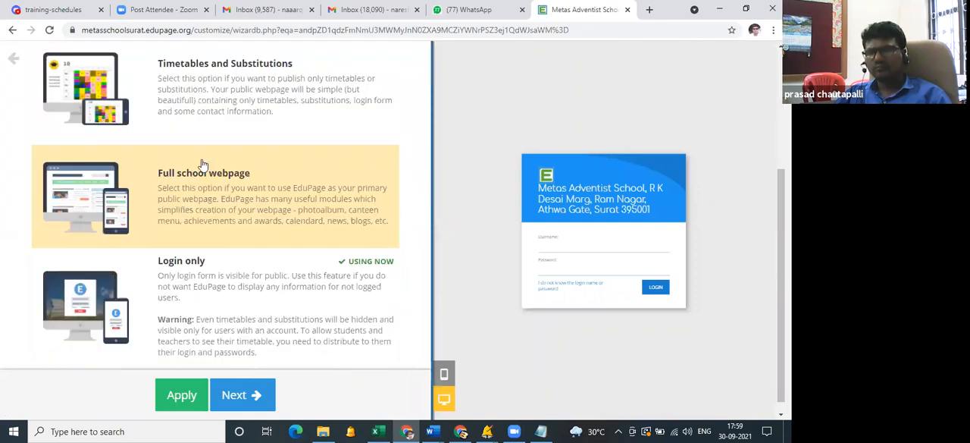
pyautogui.click(206, 203)
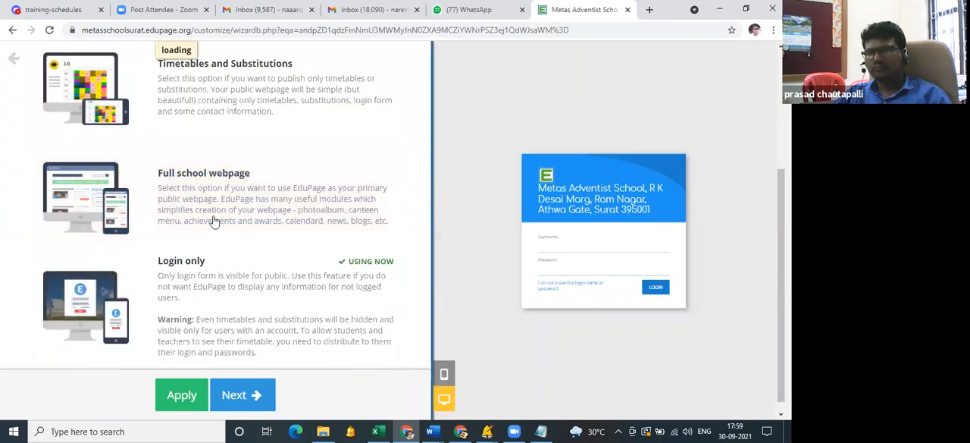
# Look through the responsive designs offered for the full school webpage and leave the appearance wizard.
pyautogui.scroll(-3, 227, 315)
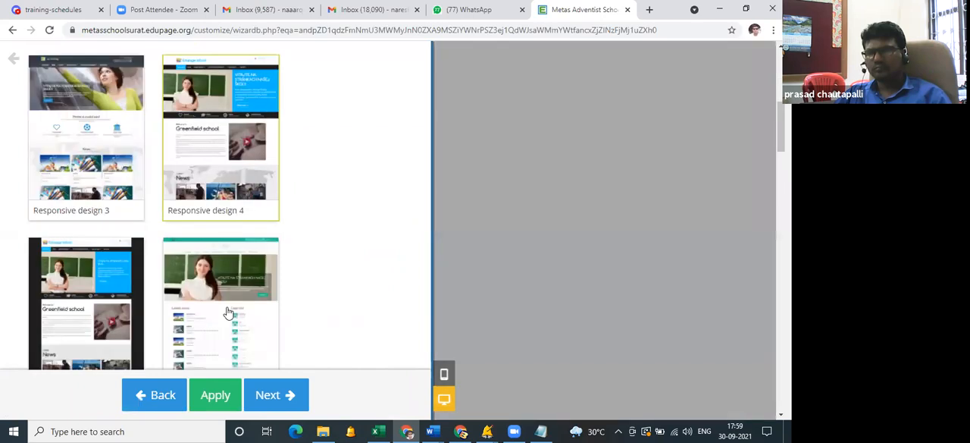
pyautogui.scroll(-10, 228, 331)
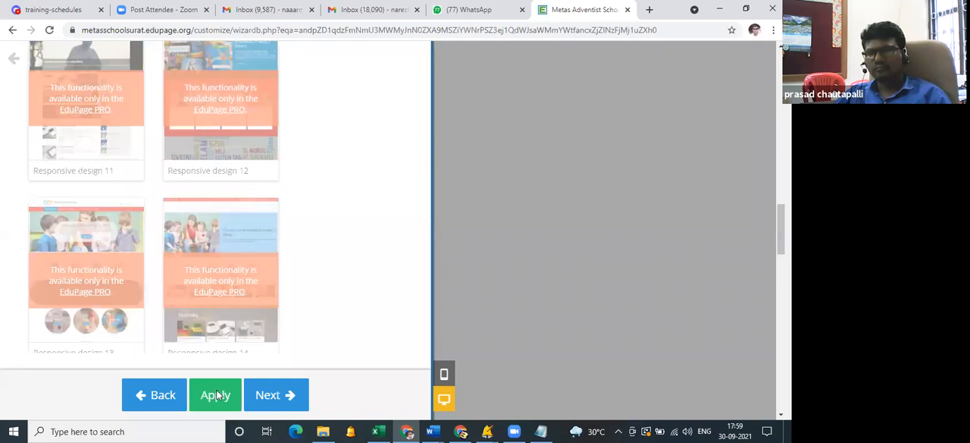
pyautogui.scroll(1, 219, 278)
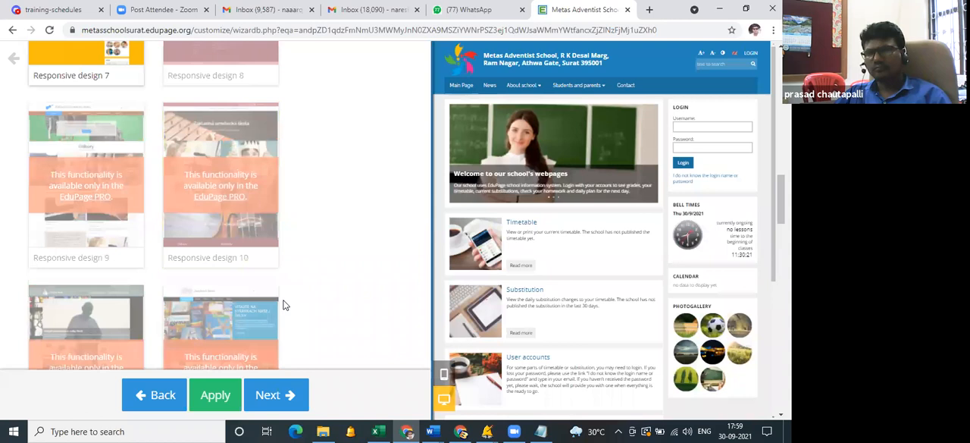
pyautogui.scroll(15, 284, 303)
pyautogui.click(323, 215)
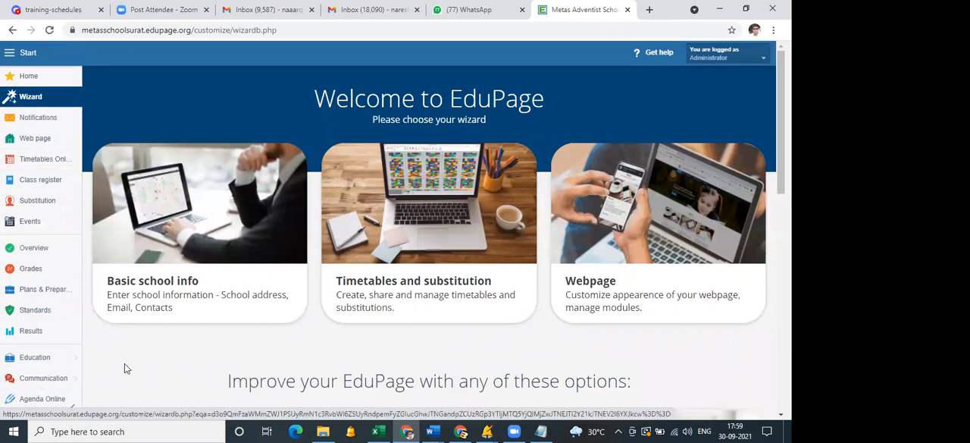
# Open the aSc Timetables Online administration from the control center's Timetables and substitution settings.
pyautogui.hotkey('ctrl', '-')
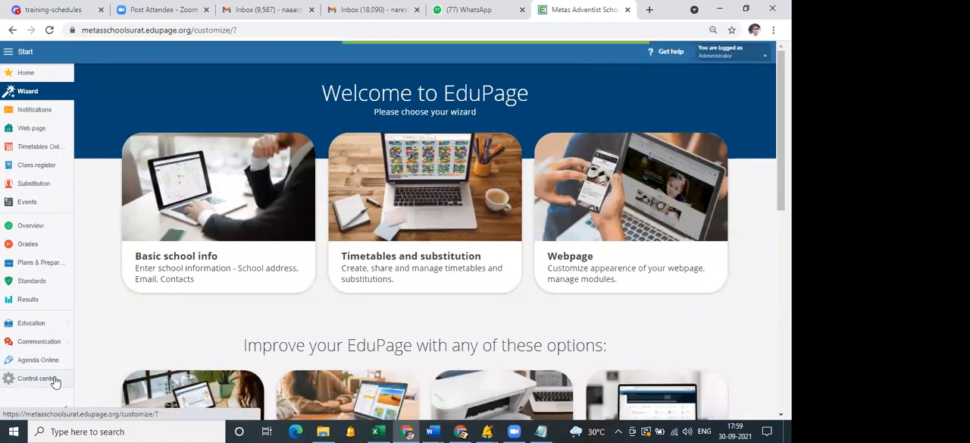
pyautogui.click(55, 382)
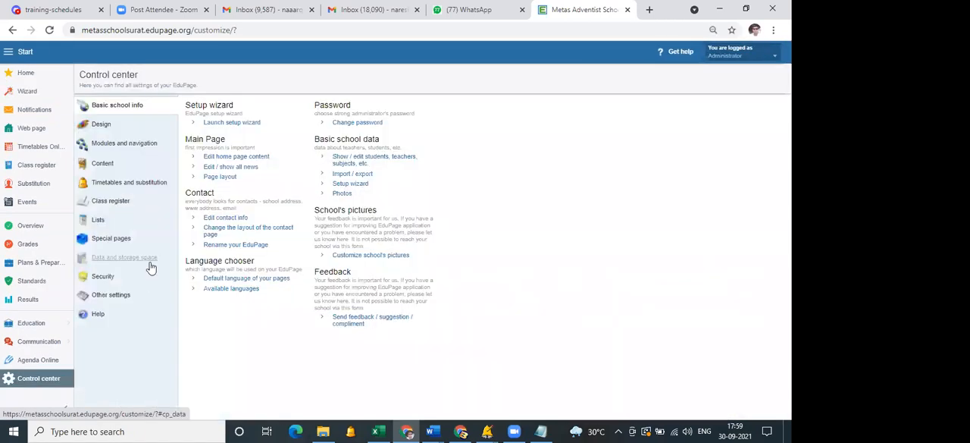
pyautogui.click(157, 186)
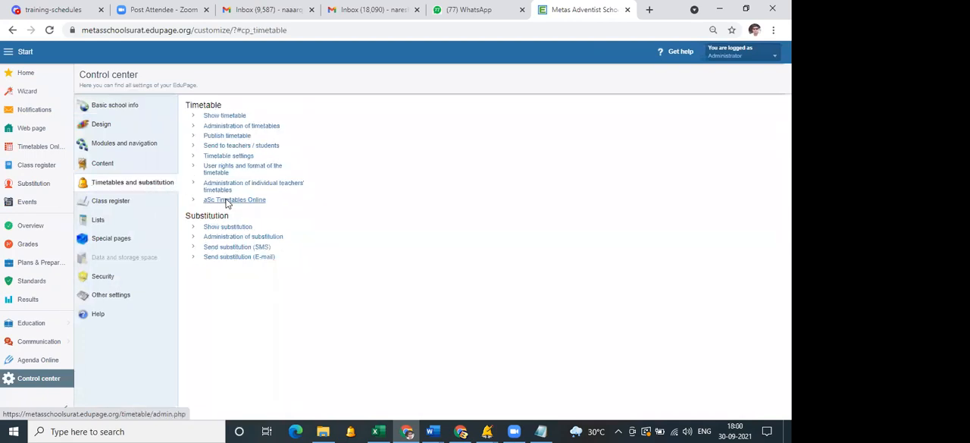
pyautogui.click(226, 202)
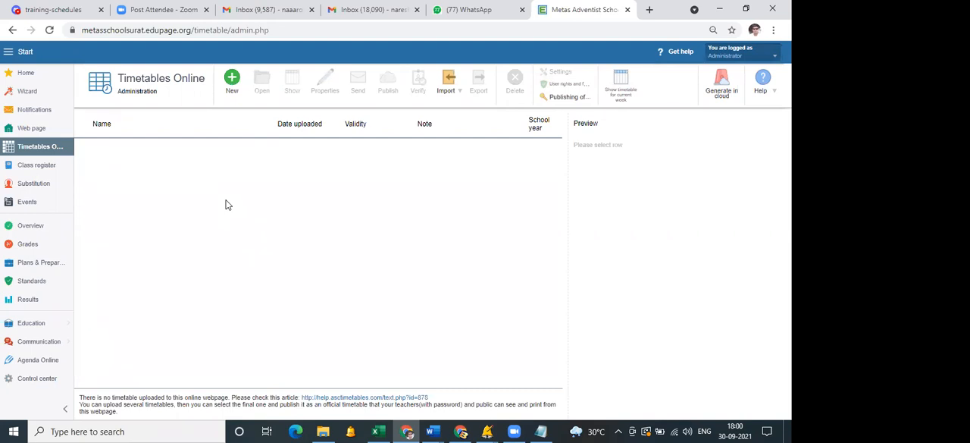
# Switch back to aSc Timetables and view the TimeTables Online options for the metas.roz timetable.
pyautogui.click(488, 431)
pyautogui.click(458, 381)
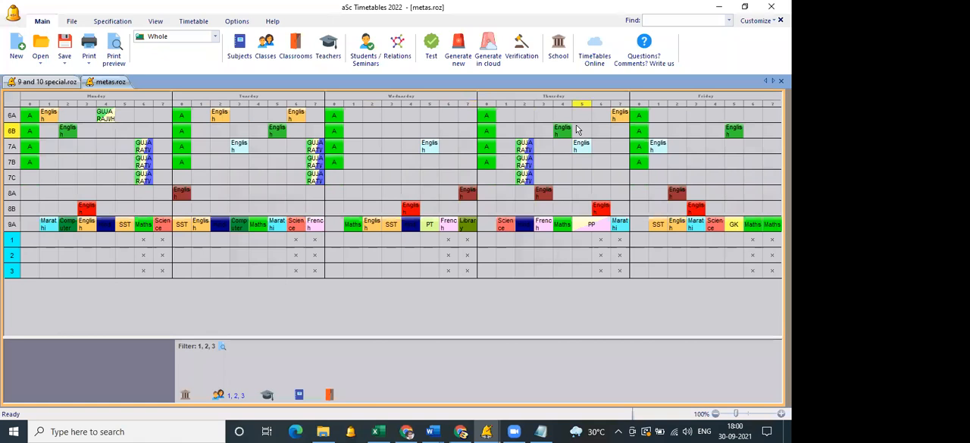
pyautogui.click(596, 59)
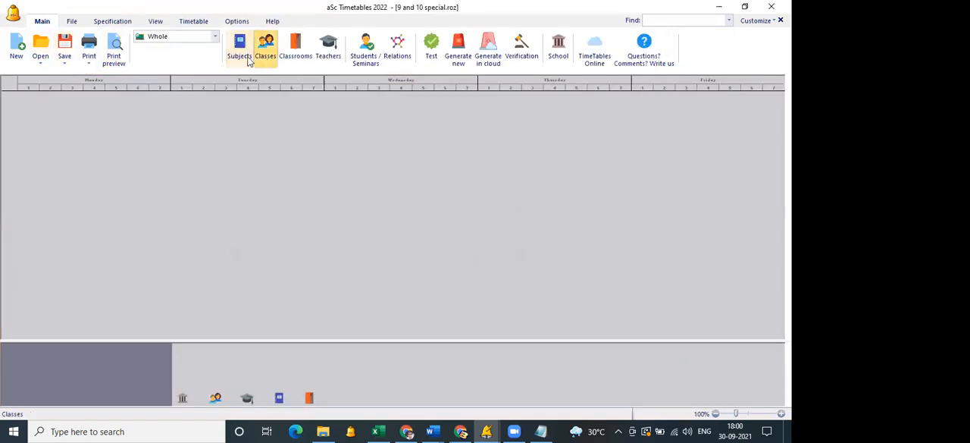
# Add a subject titled maths to the 9 and 10 special.roz timetable.
pyautogui.click(241, 53)
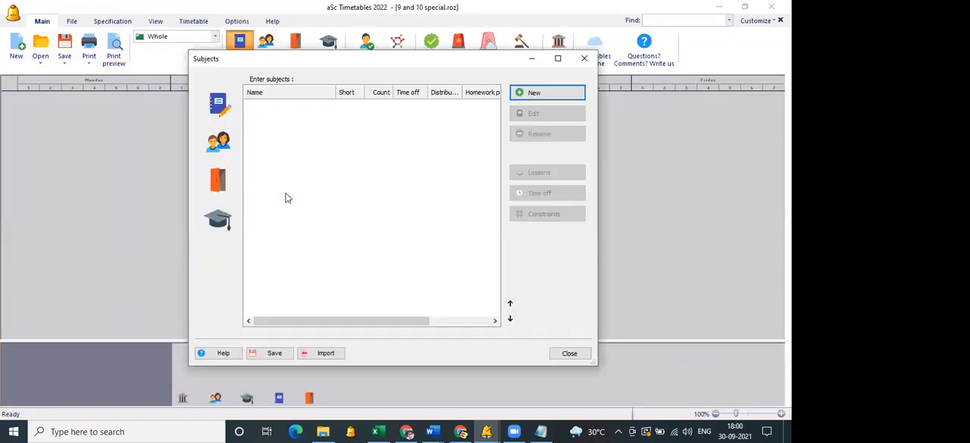
pyautogui.click(534, 96)
pyautogui.write('amths')
pyautogui.press('BackSpace')
pyautogui.press('BackSpace')
pyautogui.press('BackSpace')
pyautogui.press('BackSpace')
pyautogui.press('BackSpace')
pyautogui.write('maths')
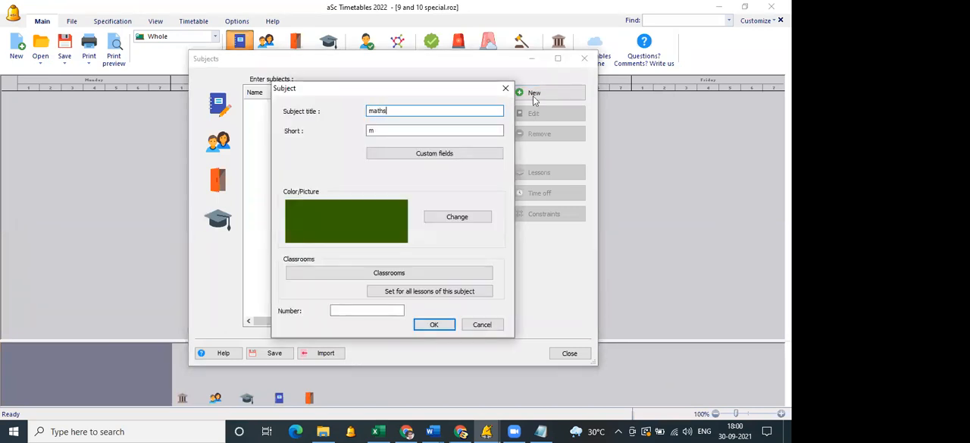
pyautogui.press('Return')
# Add a new class named 6.
pyautogui.click(231, 151)
pyautogui.click(522, 96)
pyautogui.write('6')
pyautogui.press('Return')
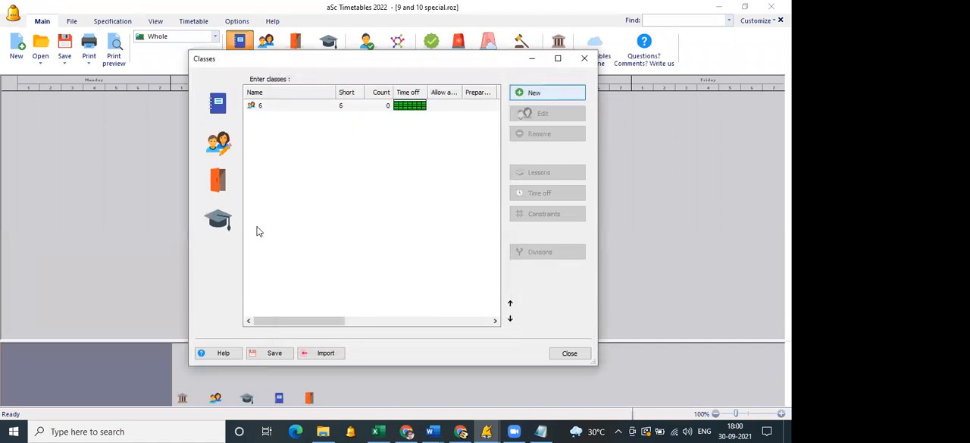
# Add a new teacher, entering the teacher's name.
pyautogui.click(218, 219)
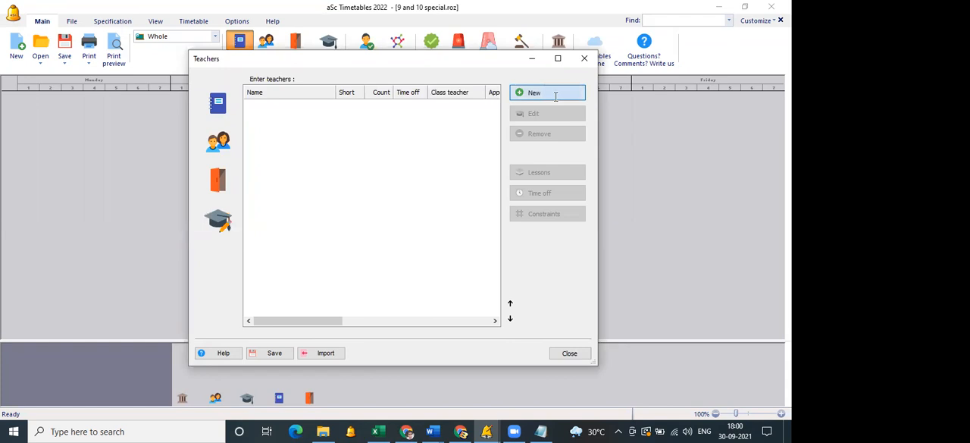
pyautogui.click(535, 92)
pyautogui.write('balaji')
pyautogui.press('Return')
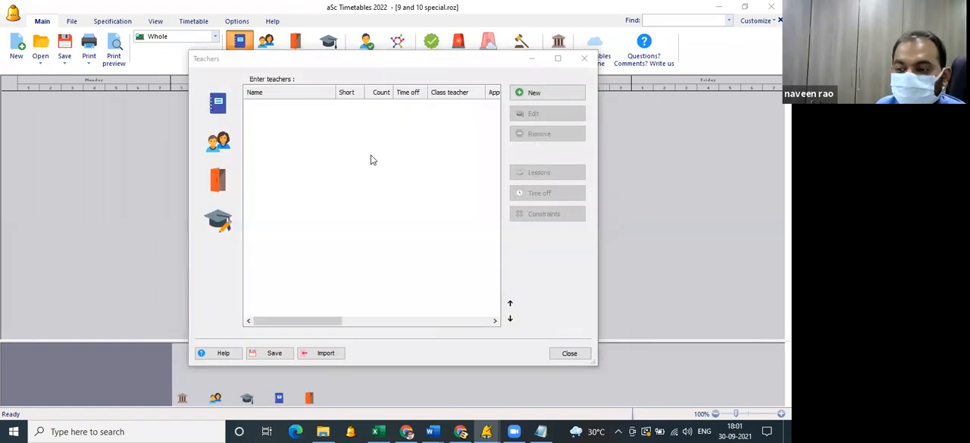
pyautogui.press('Return')
# Assign the new teacher one single maths lesson per week with the entire class 6.
pyautogui.click(304, 150)
pyautogui.click(304, 158)
pyautogui.click(326, 191)
pyautogui.click(304, 202)
pyautogui.click(547, 359)
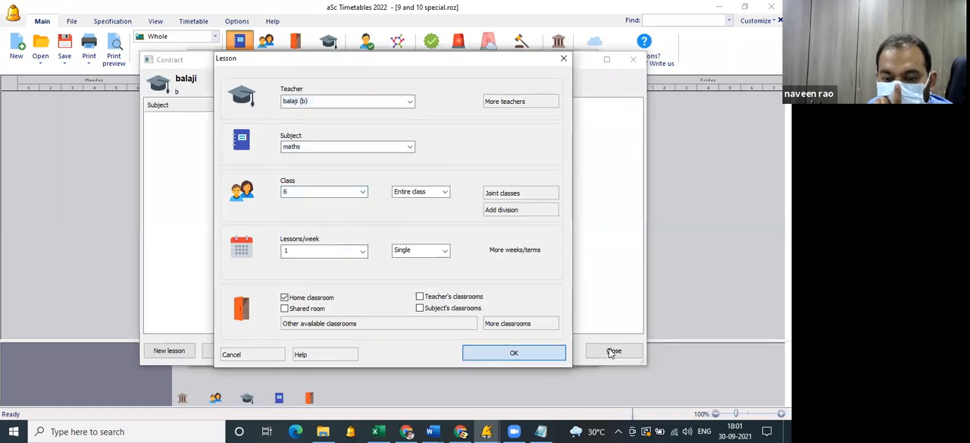
# Close the lesson and teacher windows and generate the new timetable.
pyautogui.click(584, 58)
pyautogui.click(483, 57)
pyautogui.press('Escape')
pyautogui.click(457, 49)
pyautogui.click(387, 144)
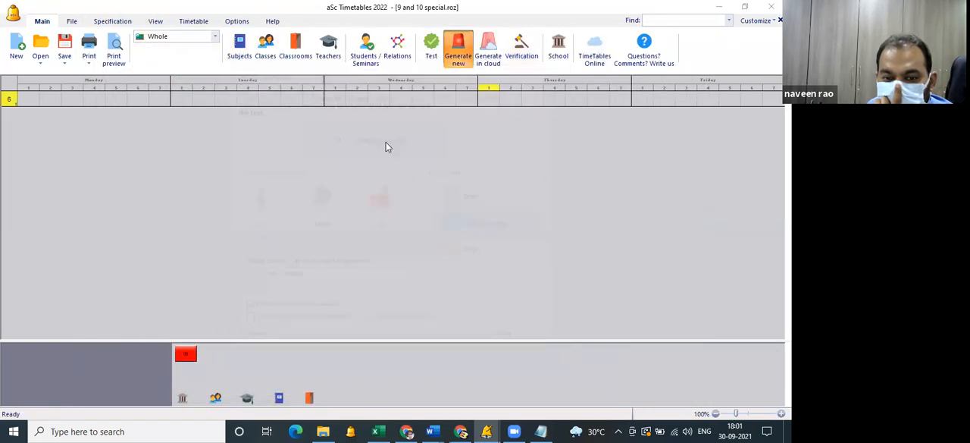
pyautogui.click(491, 255)
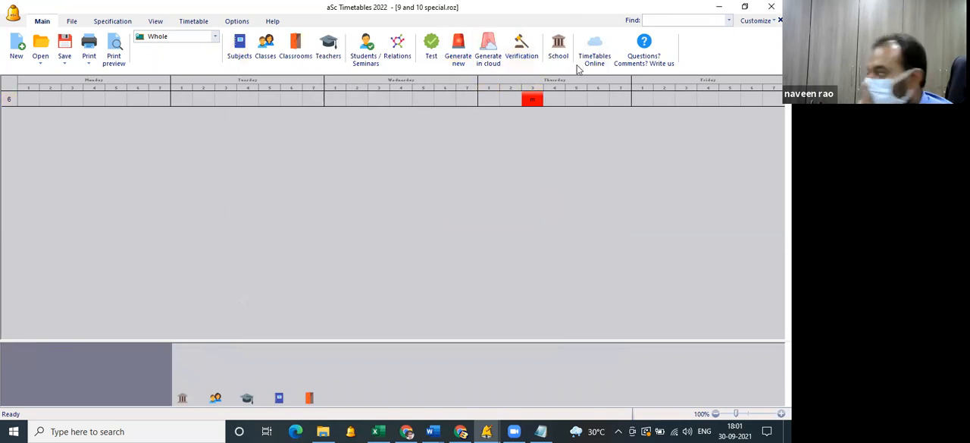
# Save the generated timetable to TimeTables Online under the name "test 67".
pyautogui.click(594, 53)
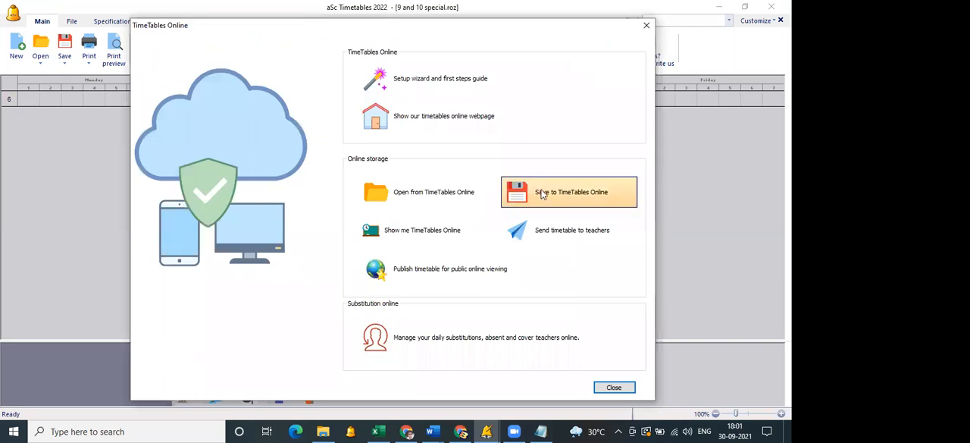
pyautogui.click(543, 193)
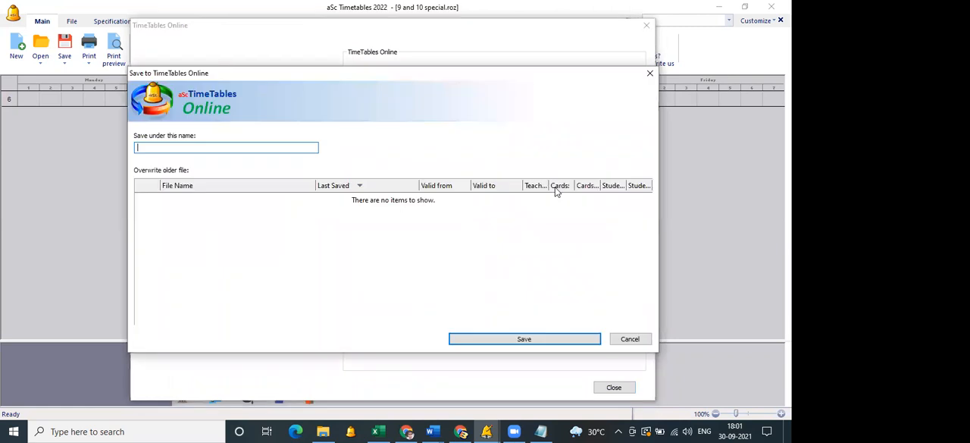
pyautogui.write('test 67')
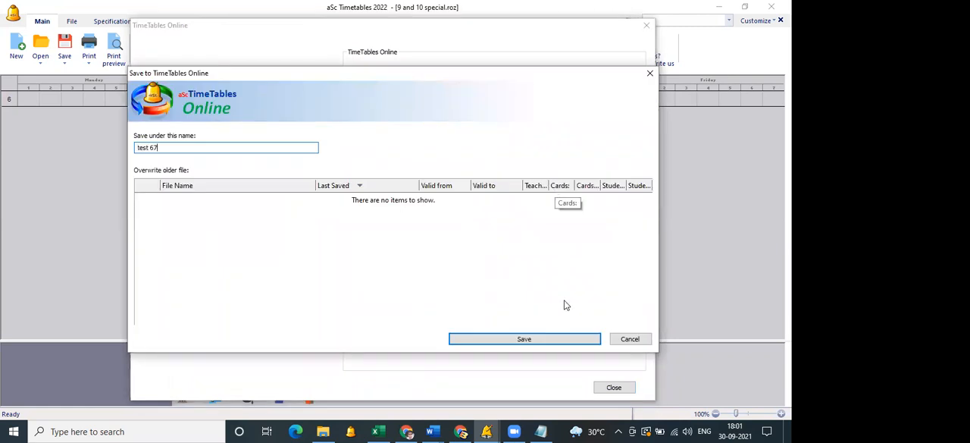
pyautogui.click(553, 340)
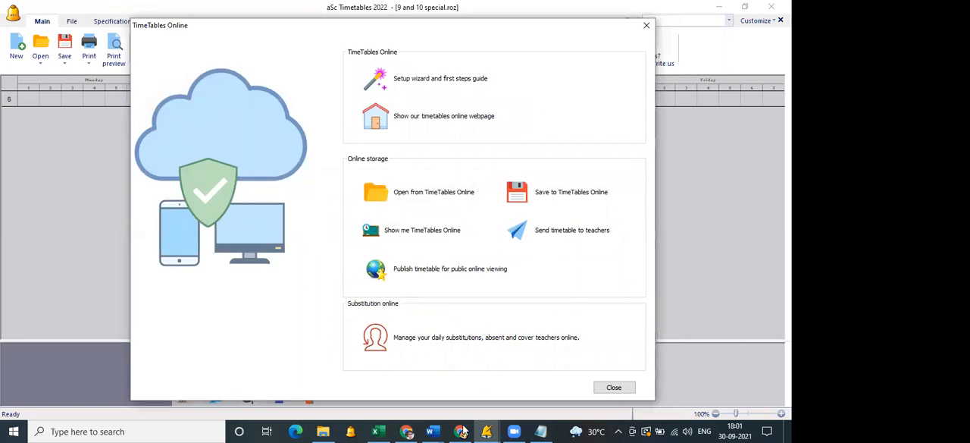
# Switch to the EduPage administration in Chrome, open the uploaded timetable "test 67" and view its list of teachers.
pyautogui.click(408, 430)
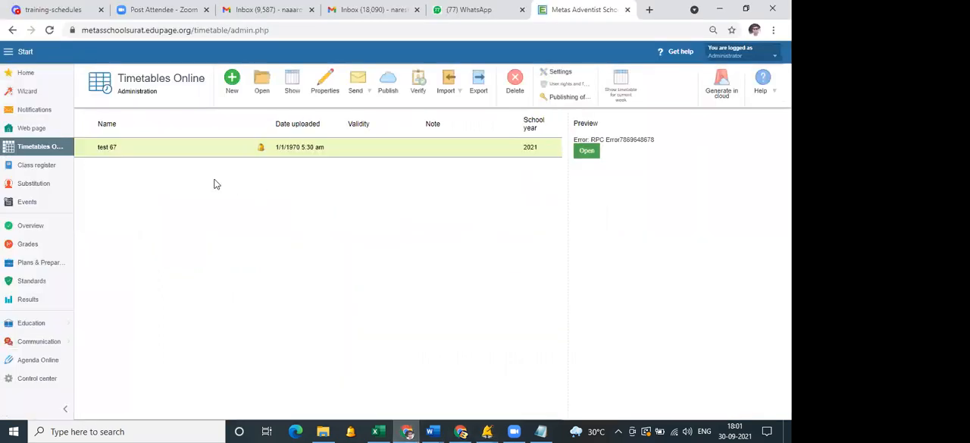
pyautogui.click(587, 152)
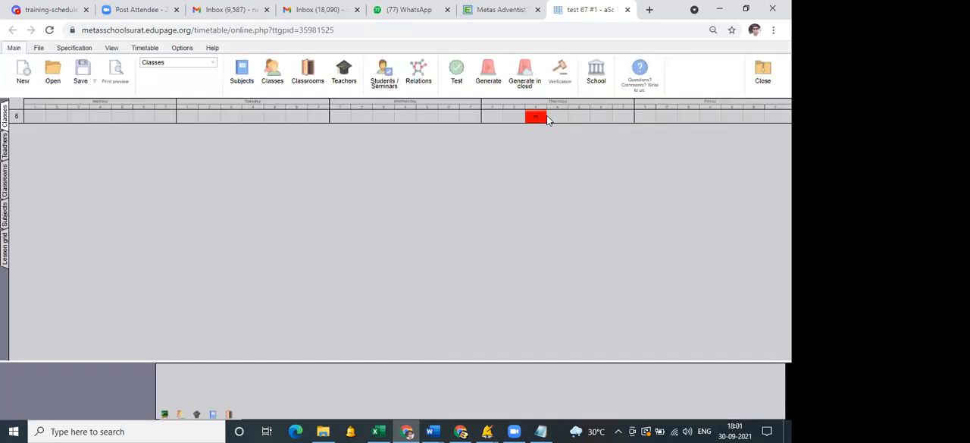
pyautogui.click(335, 79)
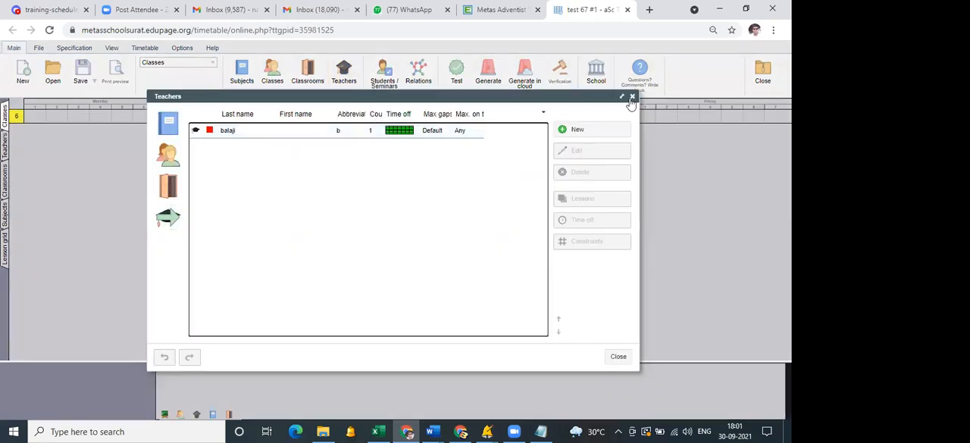
# Close the teachers list and generate the online timetable for class 6.
pyautogui.click(487, 85)
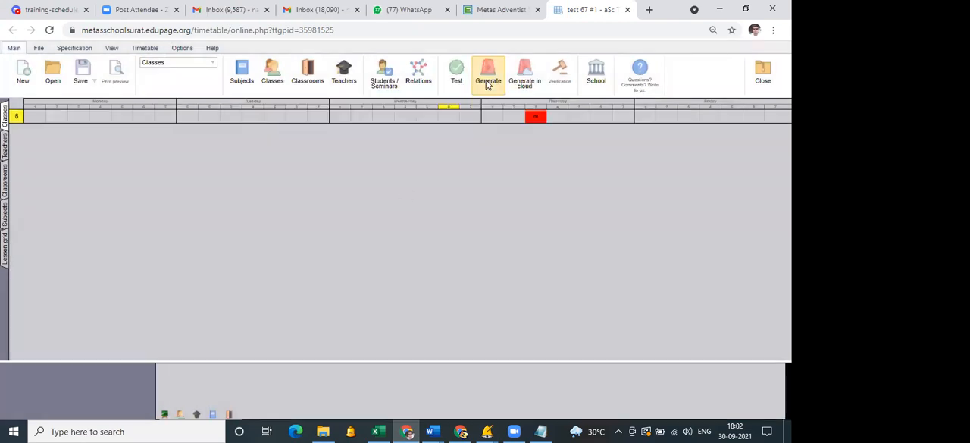
pyautogui.click(404, 181)
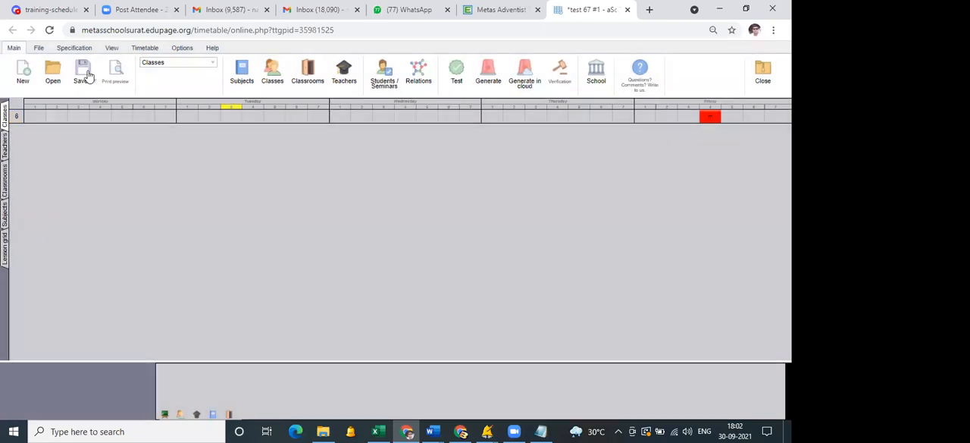
pyautogui.click(87, 76)
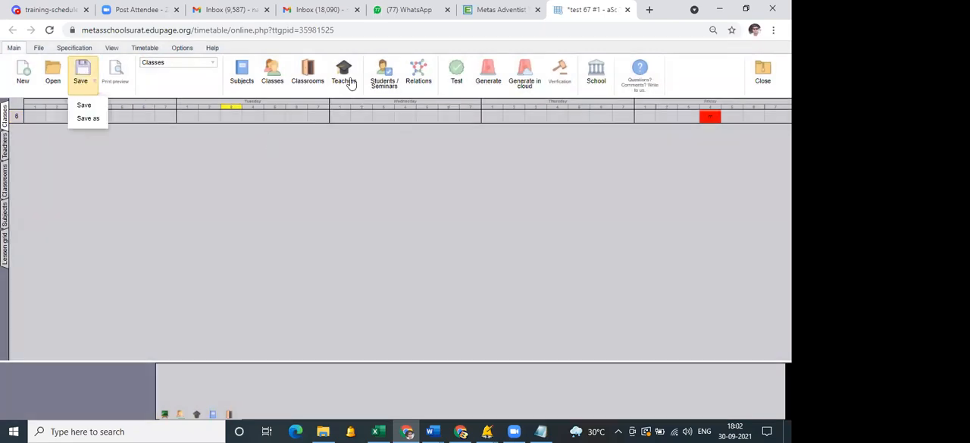
# Add a new teacher to the online timetable, entering the teacher's last name.
pyautogui.click(350, 84)
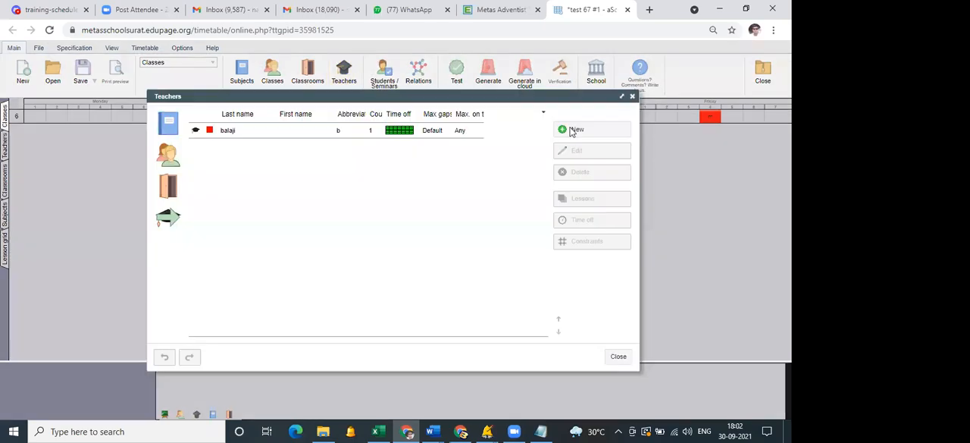
pyautogui.click(572, 131)
pyautogui.write('sa')
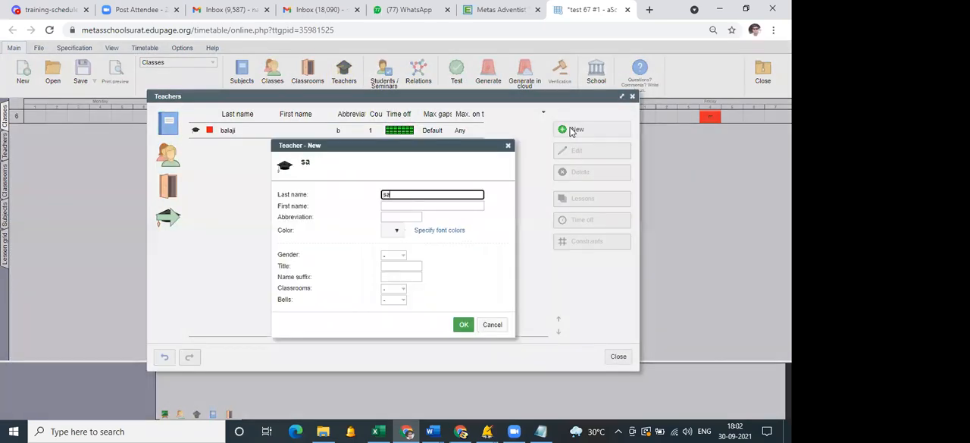
pyautogui.write('chin')
pyautogui.click(463, 325)
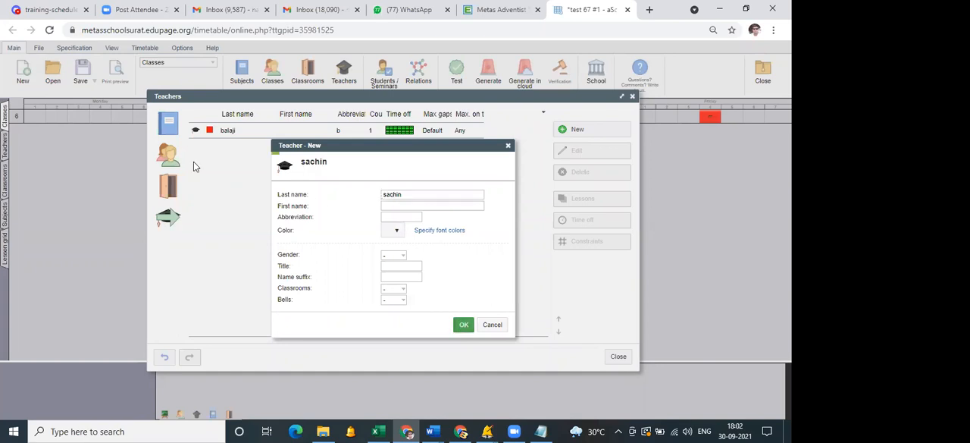
# Add a new class named "pt" and look at its lessons window.
pyautogui.click(172, 157)
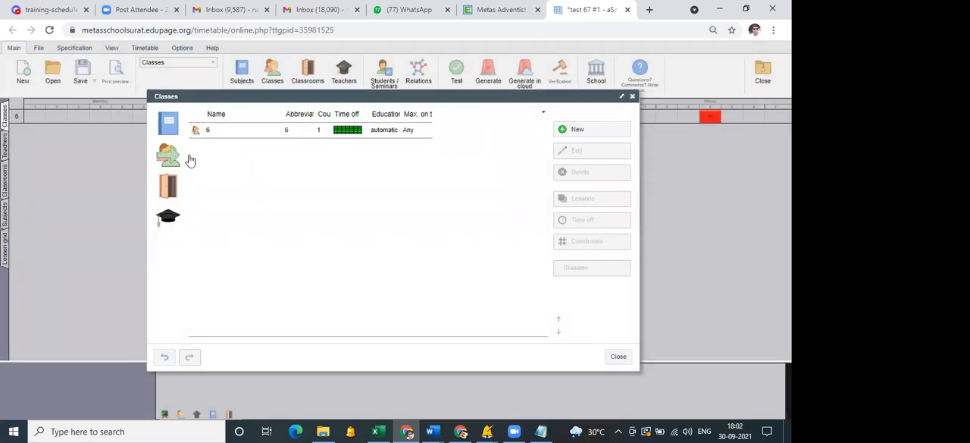
pyautogui.click(576, 130)
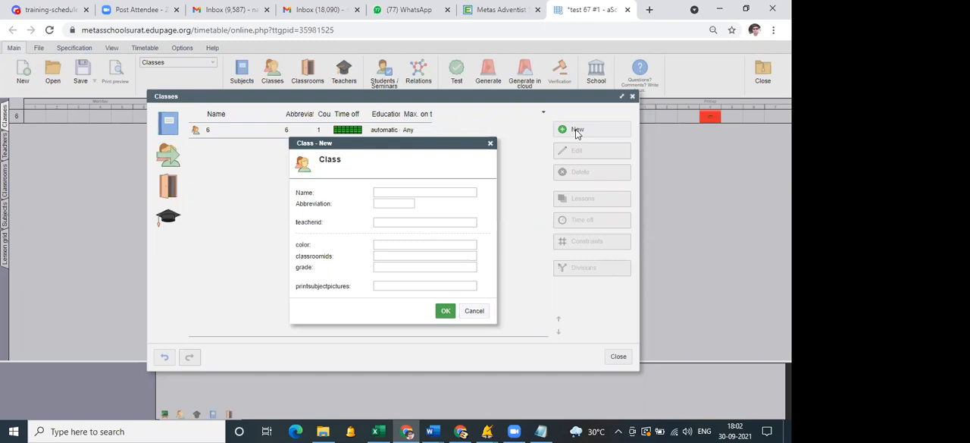
pyautogui.write('pt')
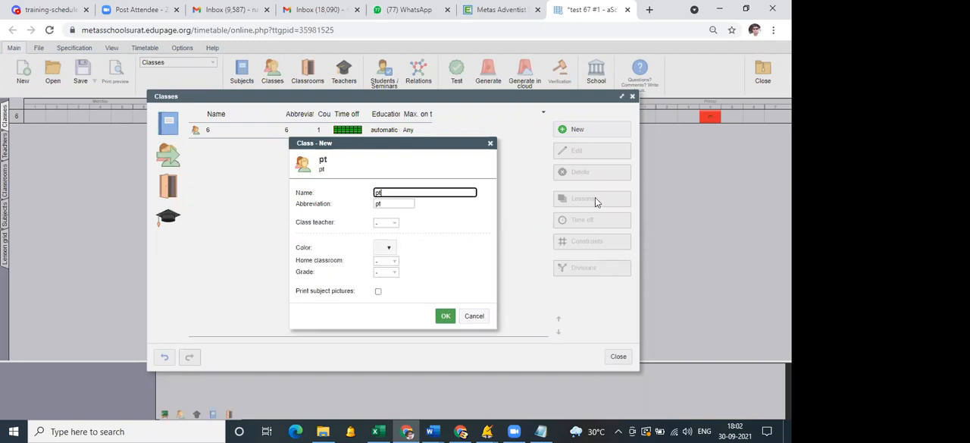
pyautogui.click(442, 318)
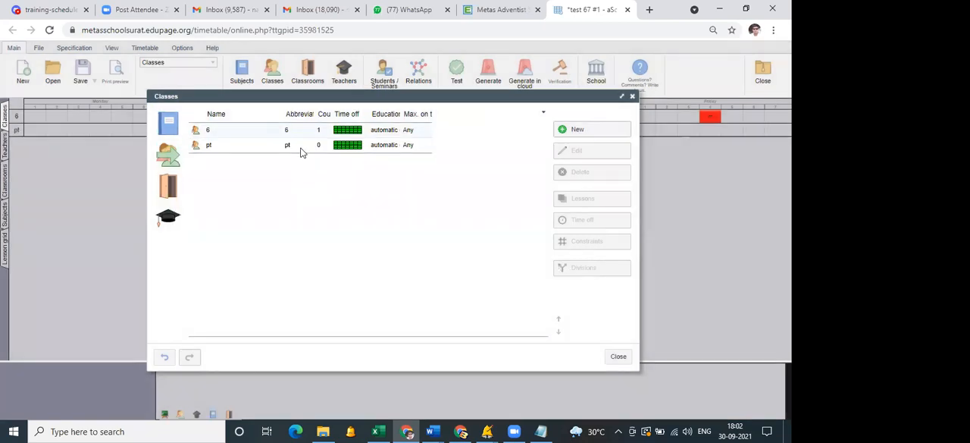
pyautogui.doubleClick(301, 147)
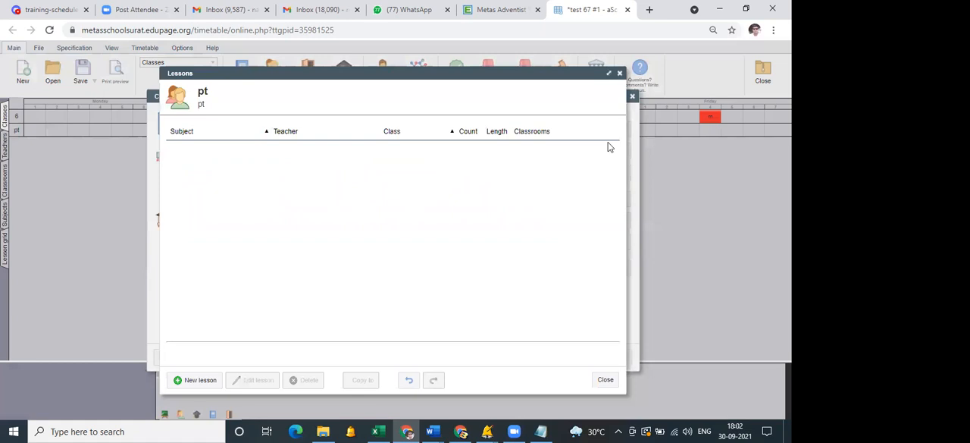
pyautogui.click(618, 75)
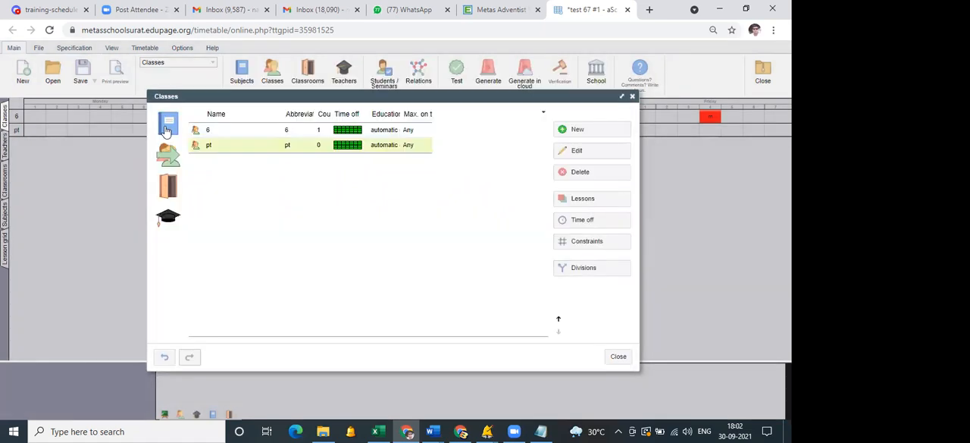
# Add a new subject named "pt".
pyautogui.click(168, 127)
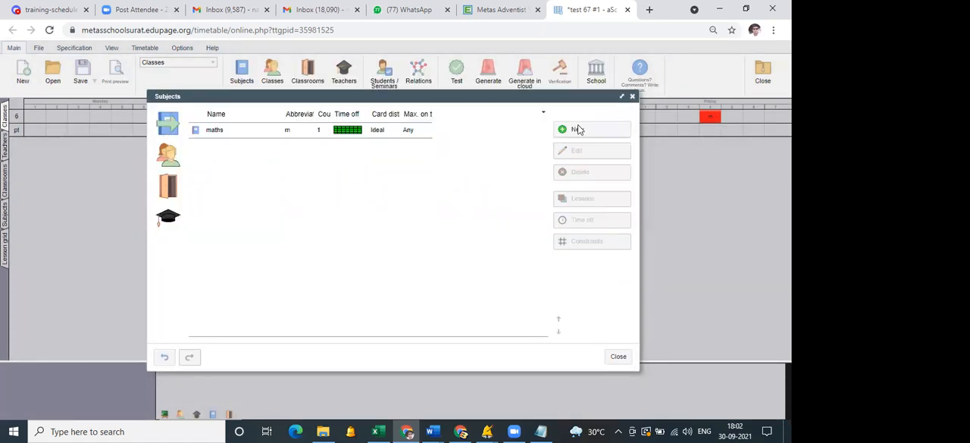
pyautogui.click(576, 129)
pyautogui.write('pt')
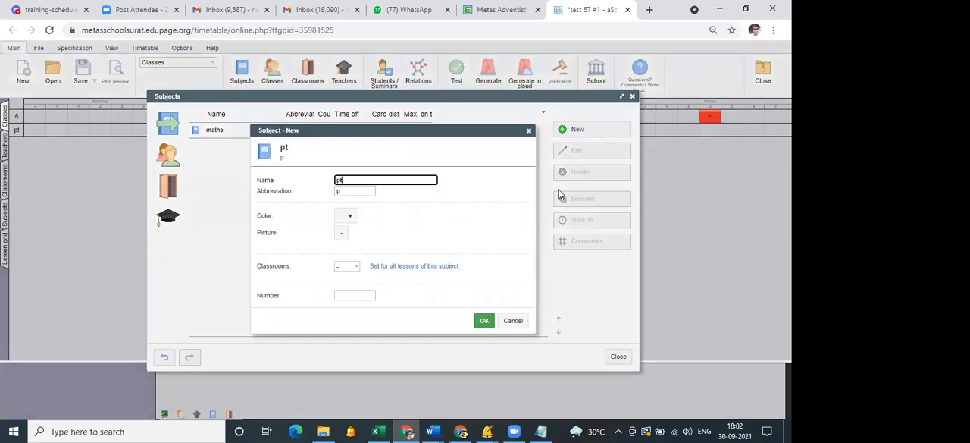
pyautogui.click(484, 321)
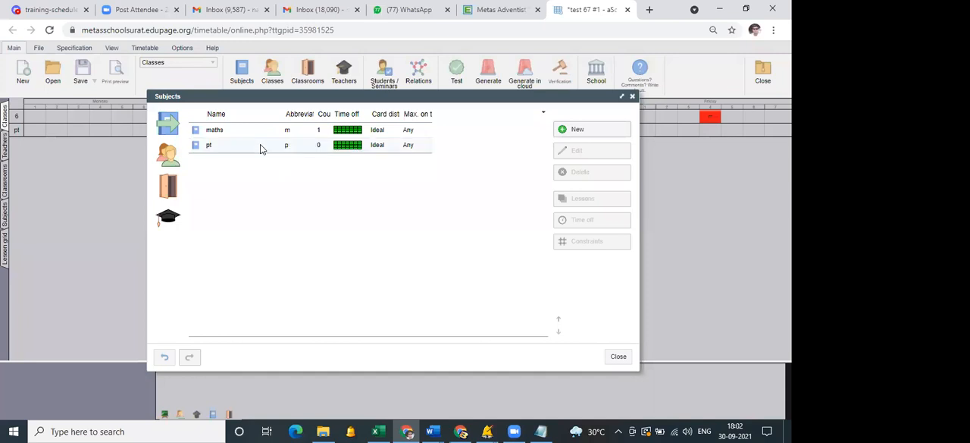
# Assign the new teacher two single pt lessons per week with the entire class 6, and close the lesson and subject windows.
pyautogui.doubleClick(260, 147)
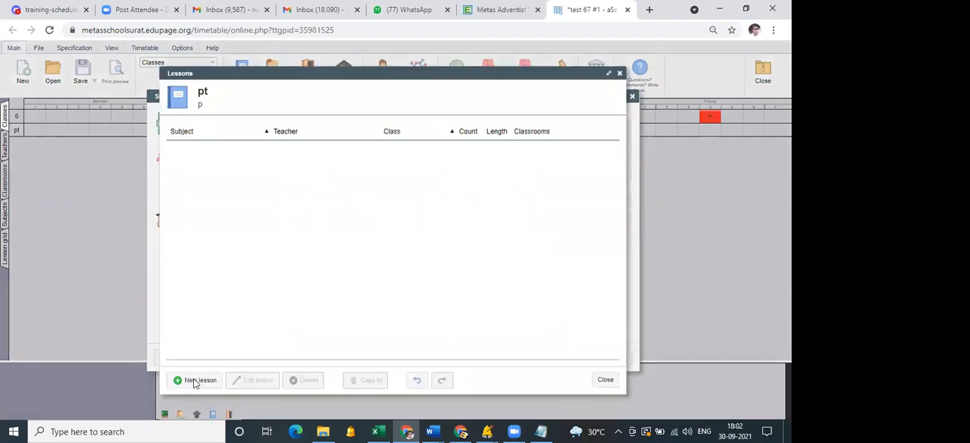
pyautogui.click(352, 119)
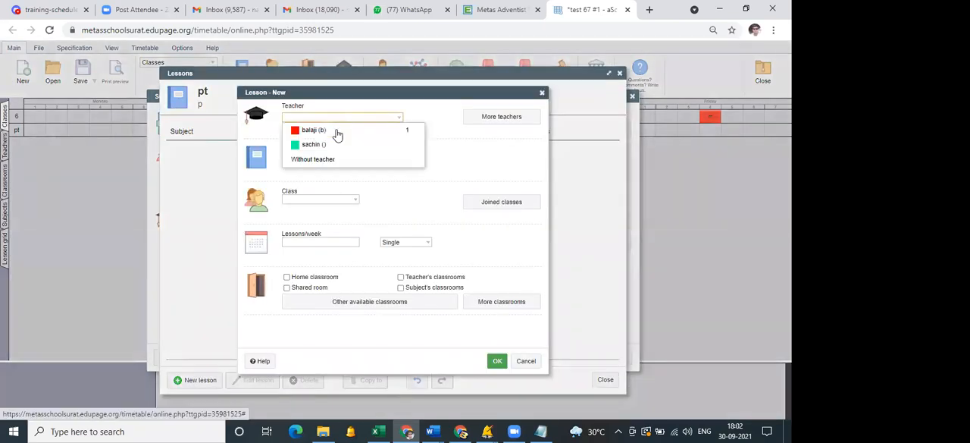
pyautogui.press('Return')
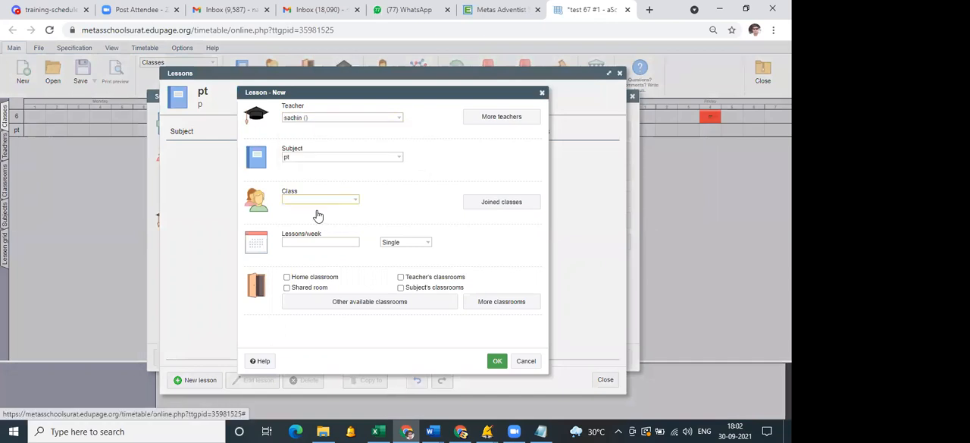
pyautogui.click(317, 244)
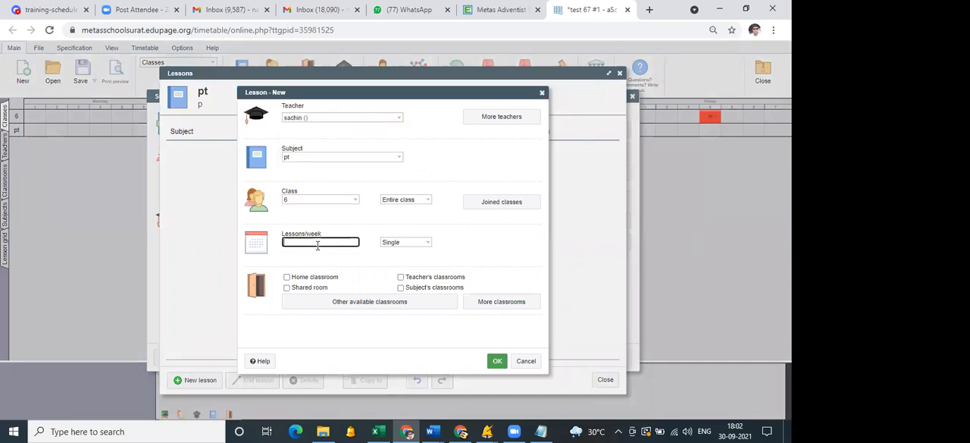
pyautogui.write('2')
pyautogui.click(497, 362)
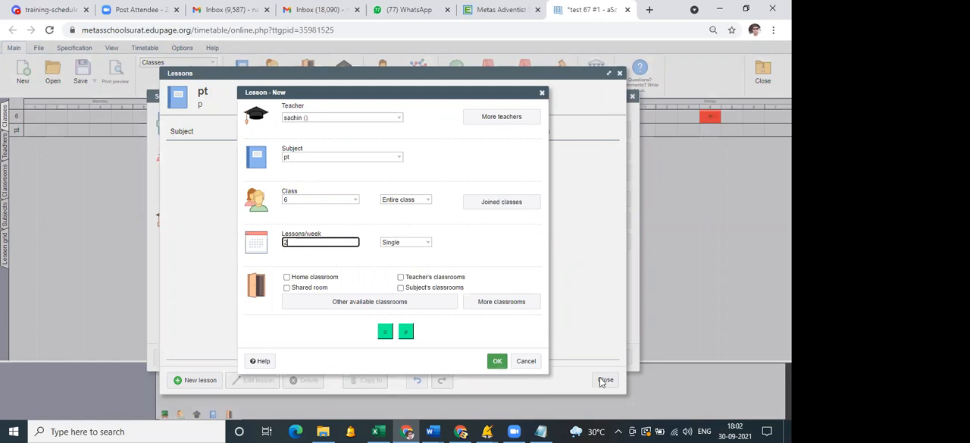
pyautogui.click(609, 377)
pyautogui.click(616, 357)
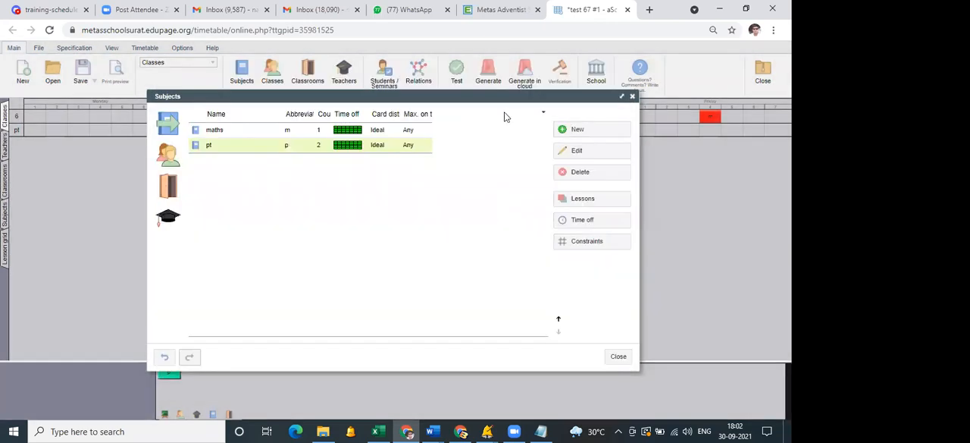
# Generate the online timetable with the added pt lessons under the Strict condition.
pyautogui.click(490, 82)
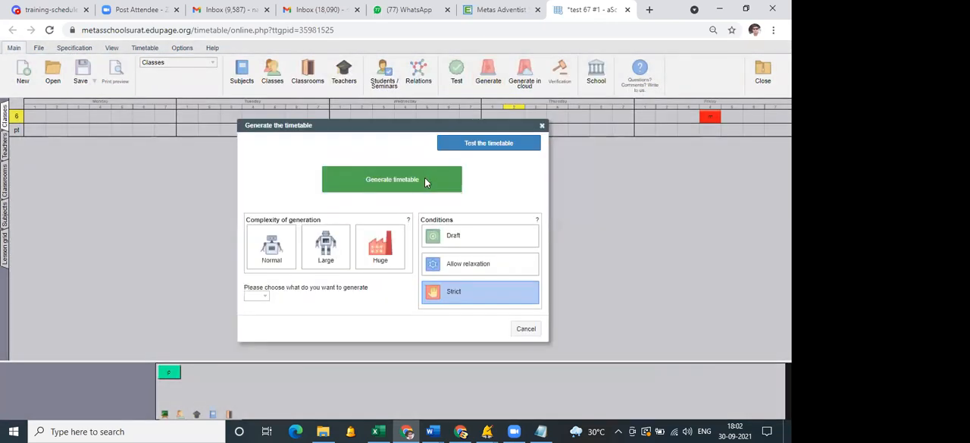
pyautogui.click(425, 181)
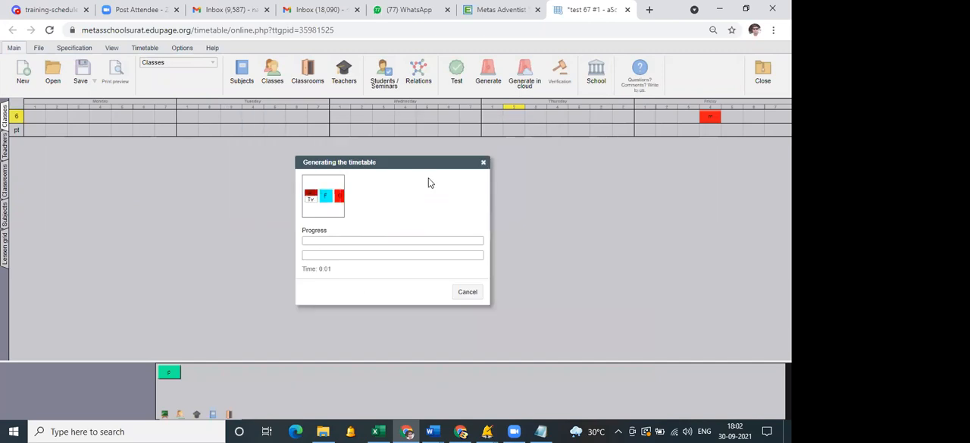
pyautogui.click(506, 270)
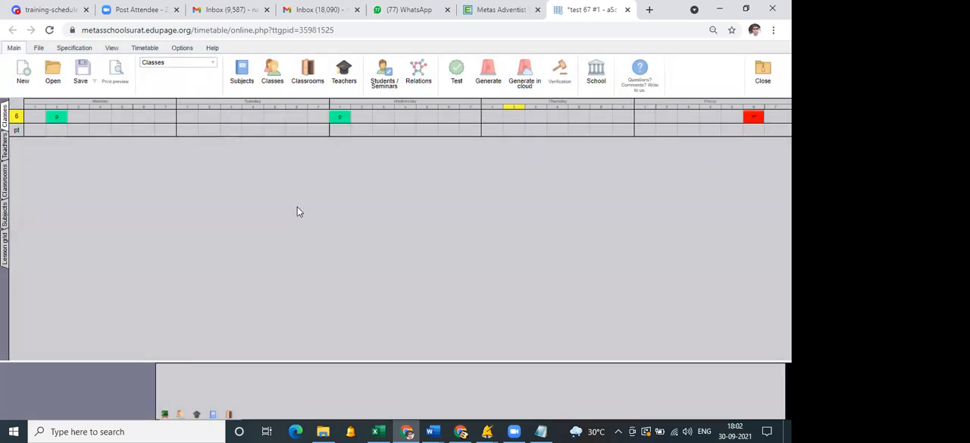
# Save the timetable as a new version of test 67 with the note "pt teacher added" and close the timetable editor.
pyautogui.click(94, 81)
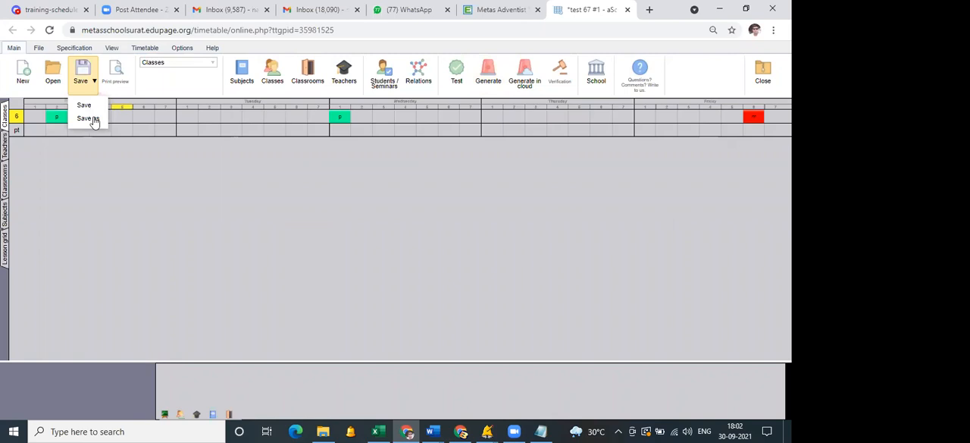
pyautogui.click(95, 121)
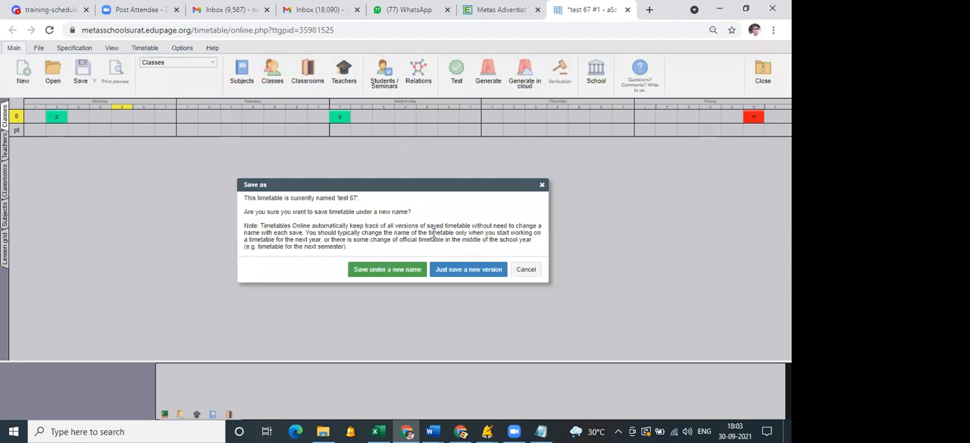
pyautogui.click(470, 270)
pyautogui.click(345, 208)
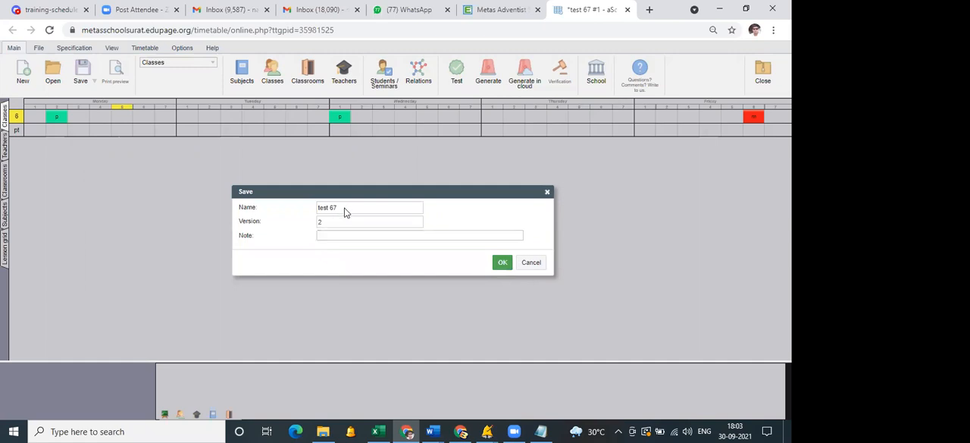
pyautogui.click(343, 233)
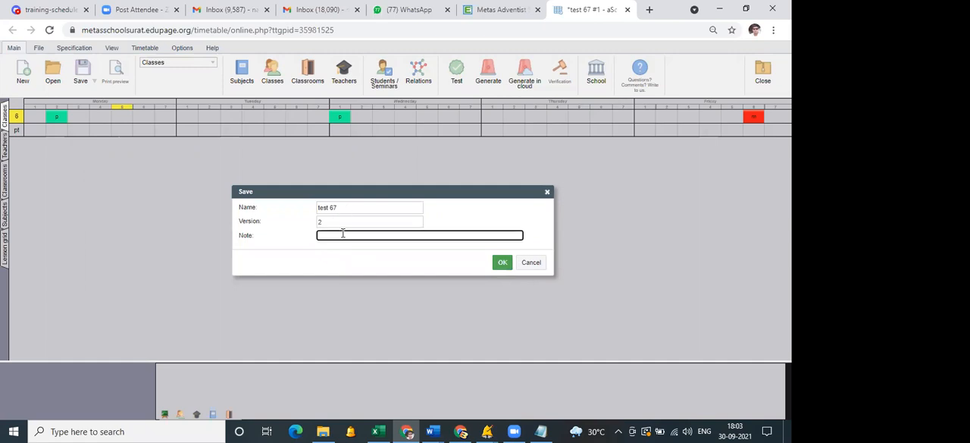
pyautogui.write('pt teacher ac')
pyautogui.write('ded')
pyautogui.click(502, 263)
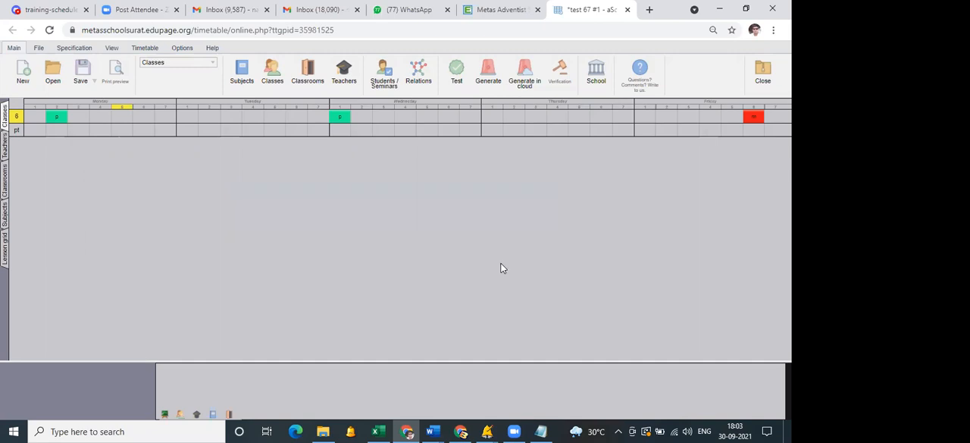
pyautogui.click(629, 12)
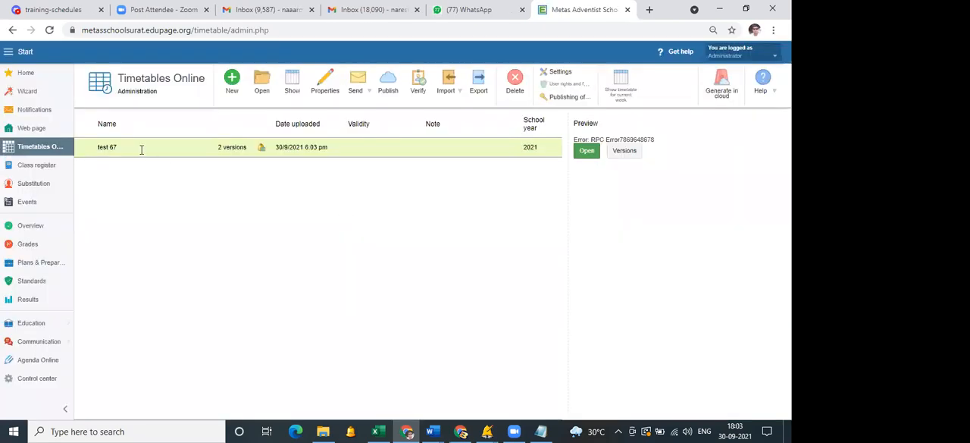
# Show the versions of test 67, open version 2 and version 1 for comparison, and close each one.
pyautogui.click(228, 149)
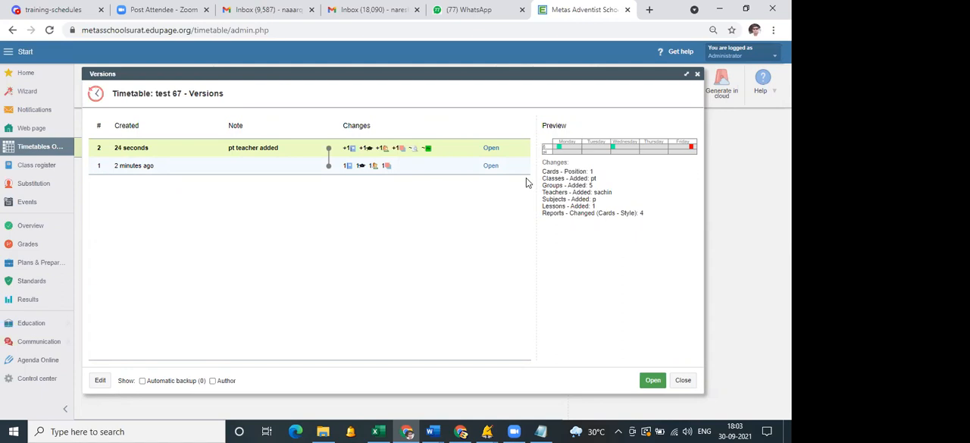
pyautogui.click(491, 167)
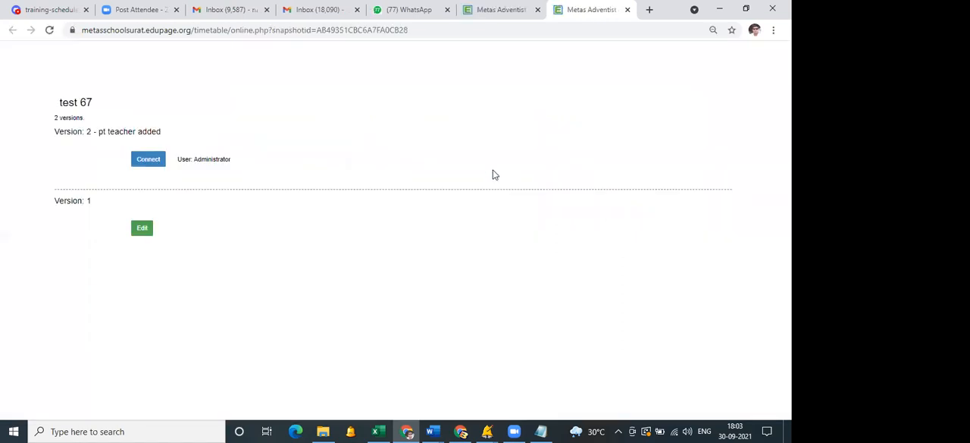
pyautogui.click(148, 164)
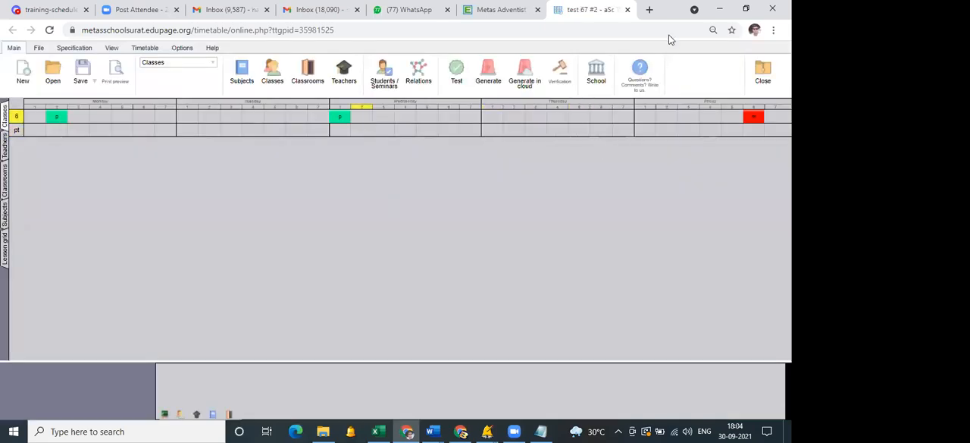
pyautogui.hotkey('ctrl', 'w')
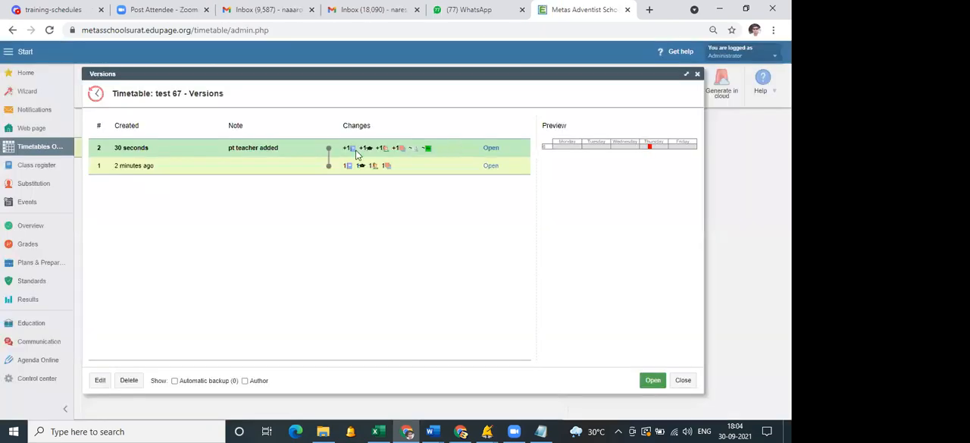
pyautogui.click(490, 166)
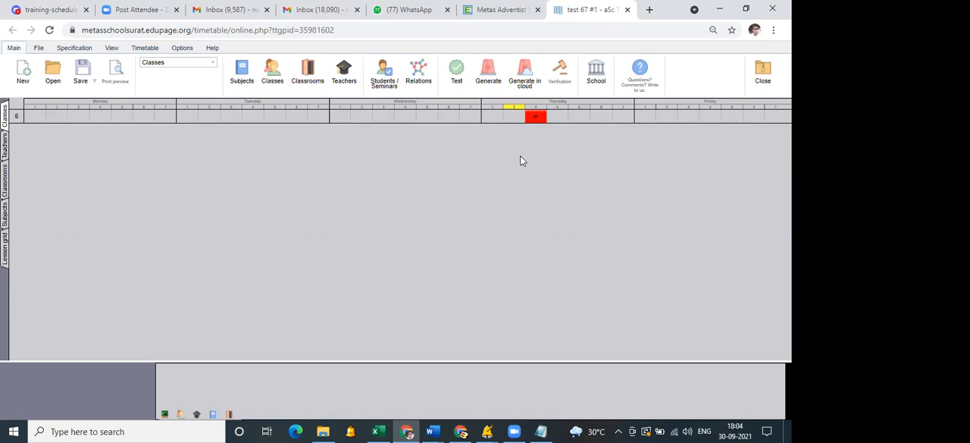
pyautogui.click(627, 11)
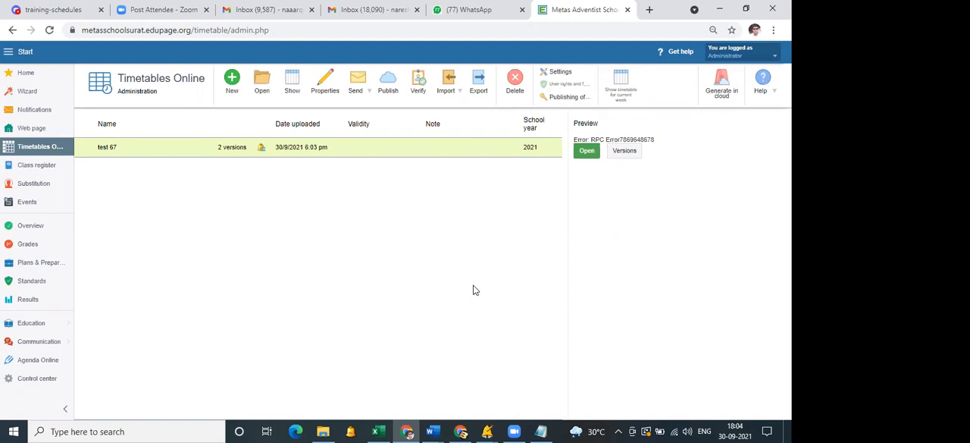
# Switch to Microsoft Edge and open the school's public website at metasschoolsurat.edupage.org.
pyautogui.click(295, 431)
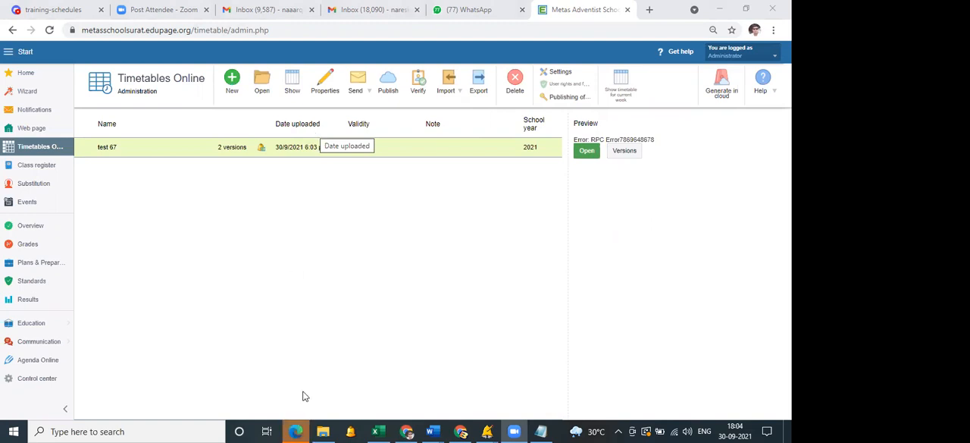
pyautogui.click(297, 431)
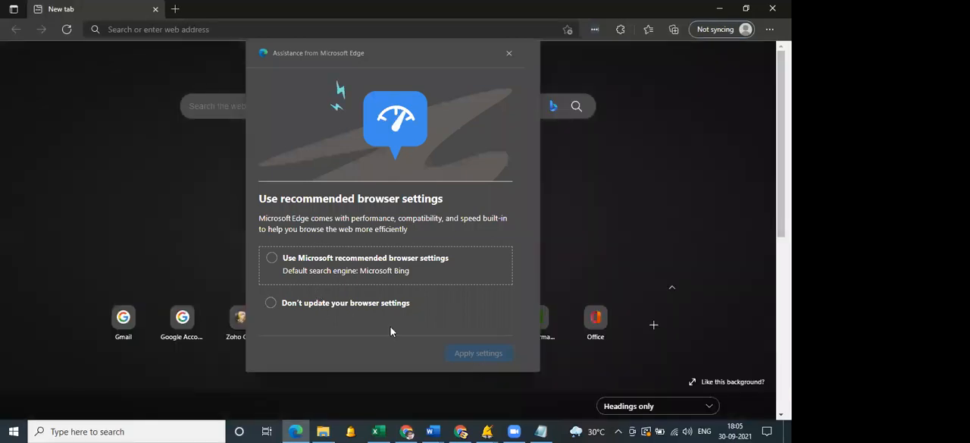
pyautogui.click(157, 85)
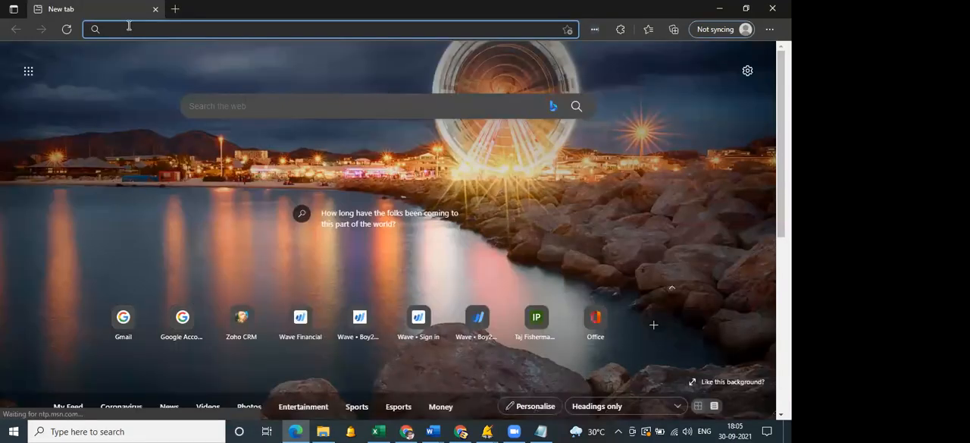
pyautogui.write('kme')
pyautogui.press('BackSpace')
pyautogui.press('BackSpace')
pyautogui.press('BackSpace')
pyautogui.write('metasschoolsurat.ed')
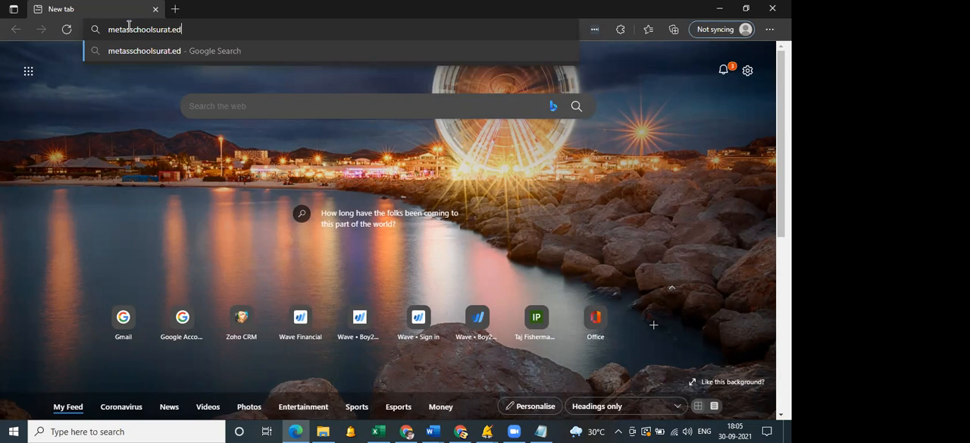
pyautogui.write('upage.org')
pyautogui.press('Return')
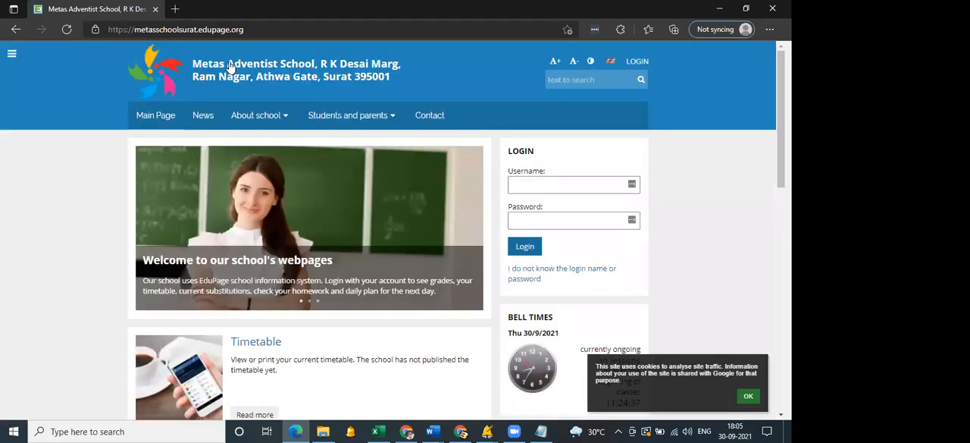
# Look over the school's public home page and open its Timetable page.
pyautogui.scroll(-5, 151, 243)
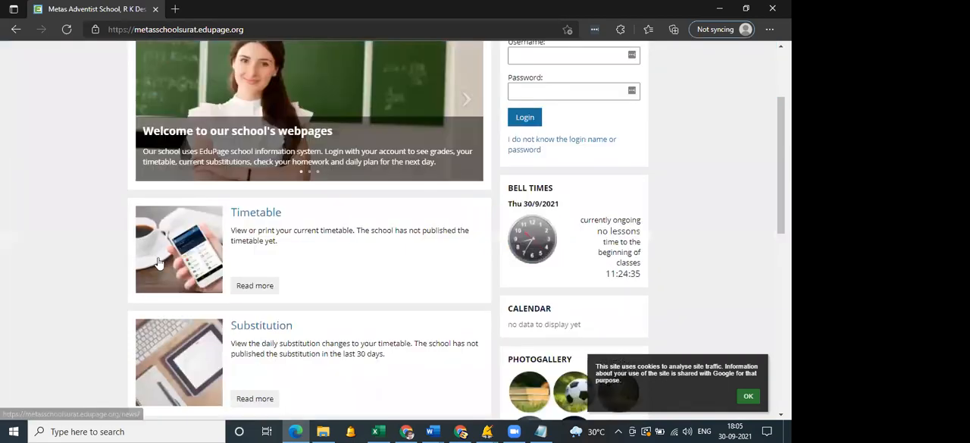
pyautogui.scroll(3, 245, 283)
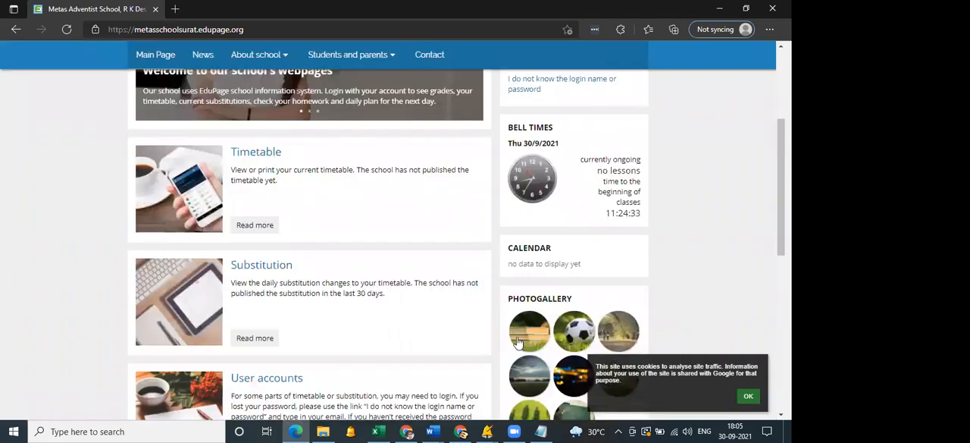
pyautogui.scroll(1, 501, 332)
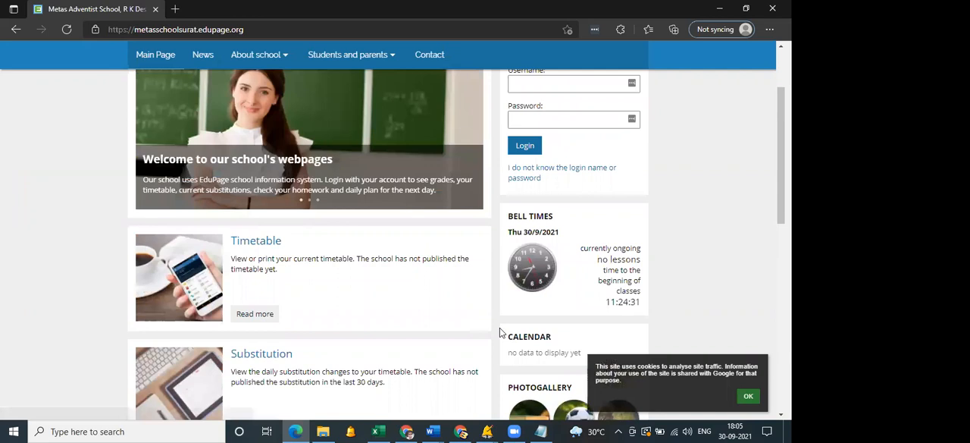
pyautogui.scroll(1, 501, 332)
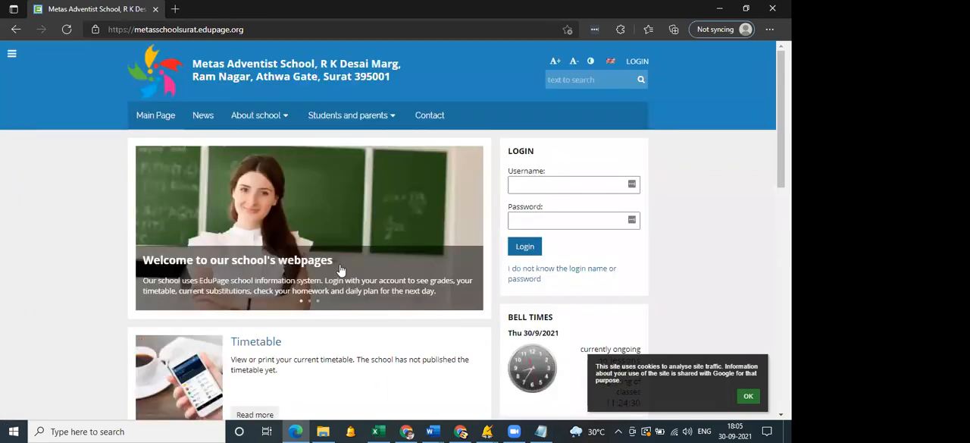
pyautogui.click(253, 346)
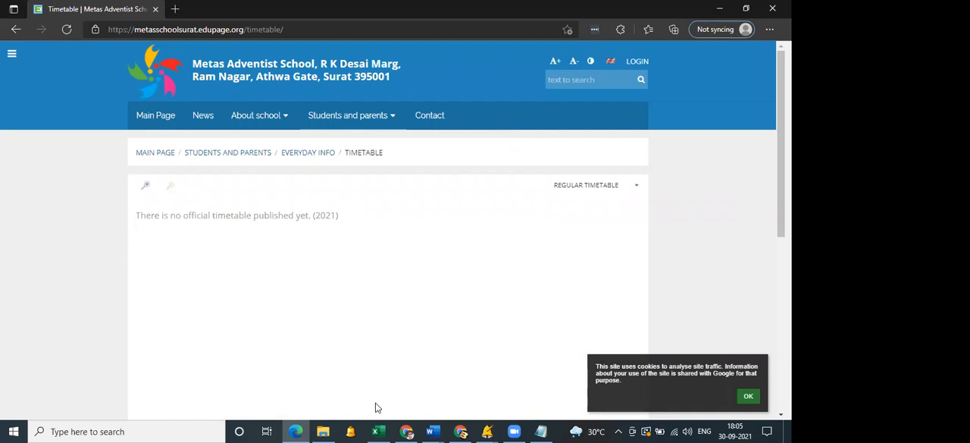
# Return to Timetables Online in Chrome and prepare test 67 for publishing in school year 2021, with timetable data and bell times imported.
pyautogui.click(407, 431)
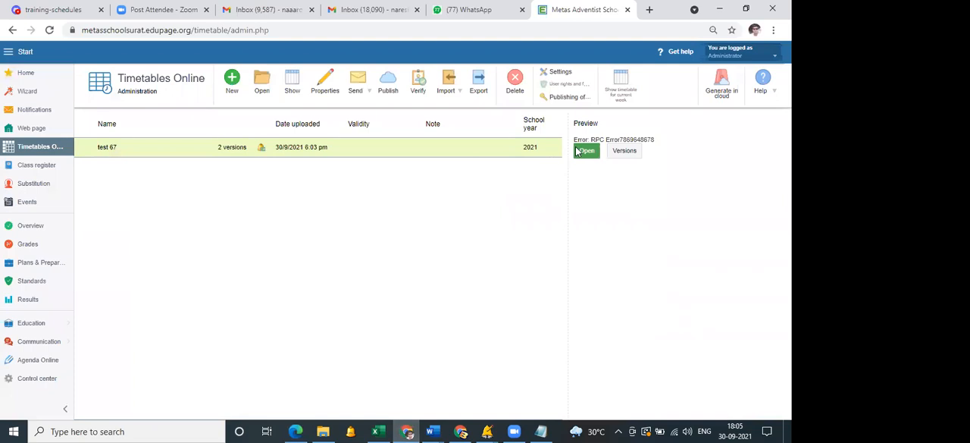
pyautogui.click(390, 92)
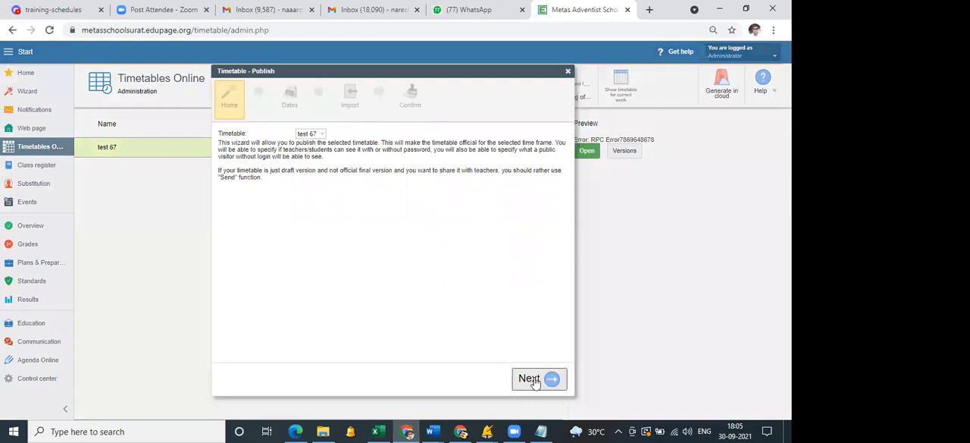
pyautogui.click(531, 378)
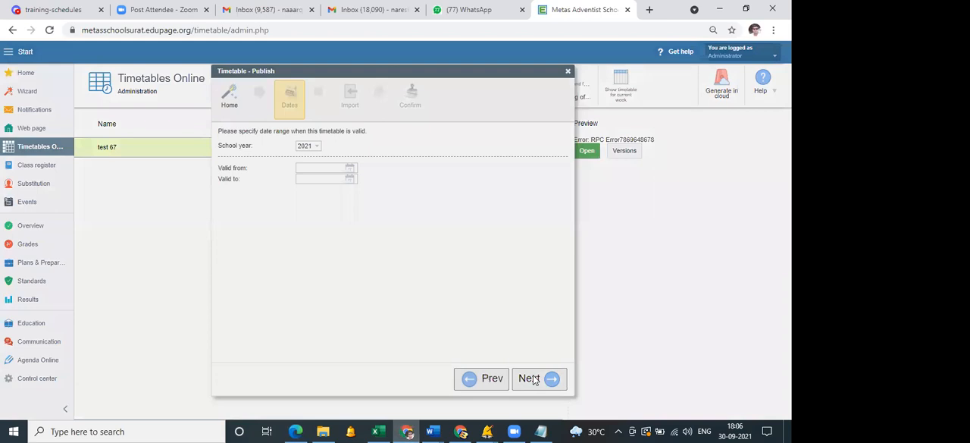
pyautogui.click(534, 379)
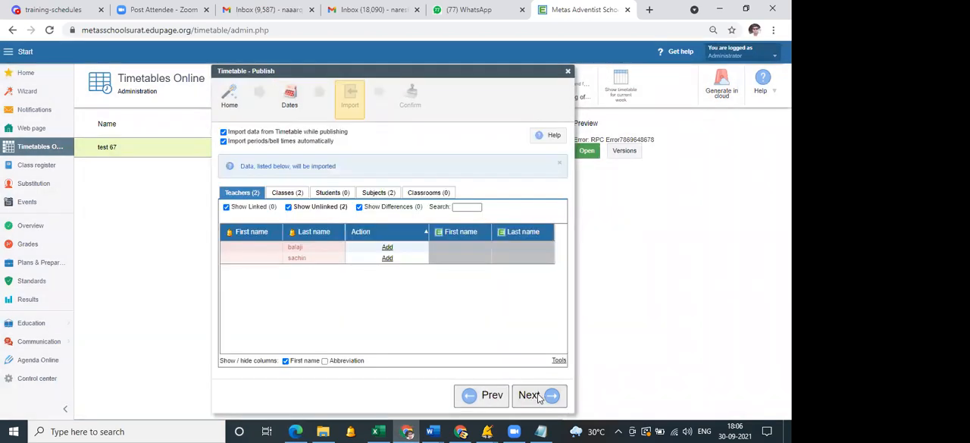
pyautogui.click(538, 398)
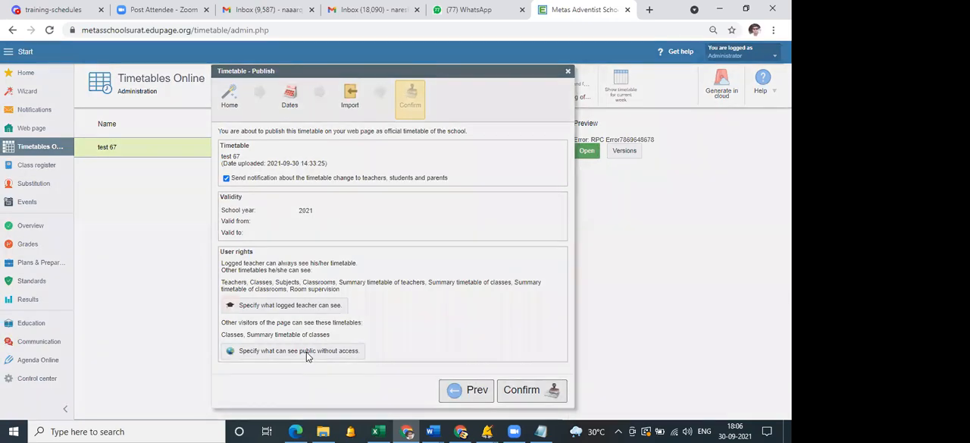
# Keep public access to Classes and Summary timetable of classes, turn off the change notification, and confirm publishing test 67.
pyautogui.click(307, 351)
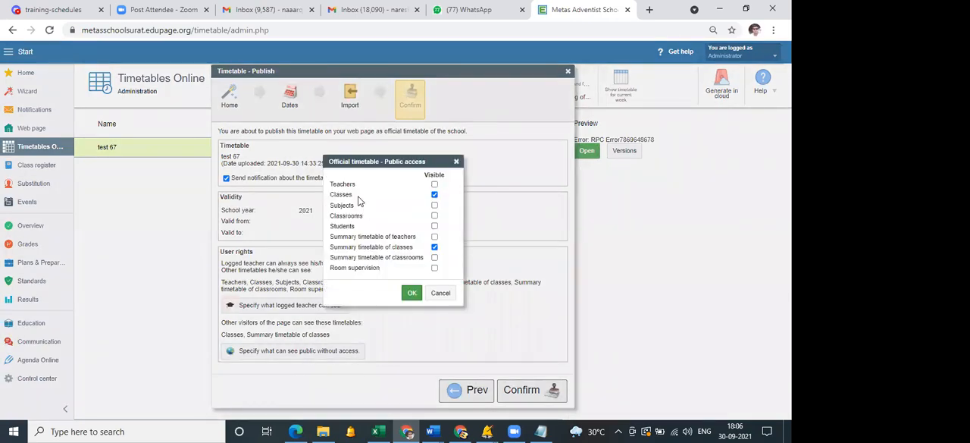
pyautogui.click(410, 294)
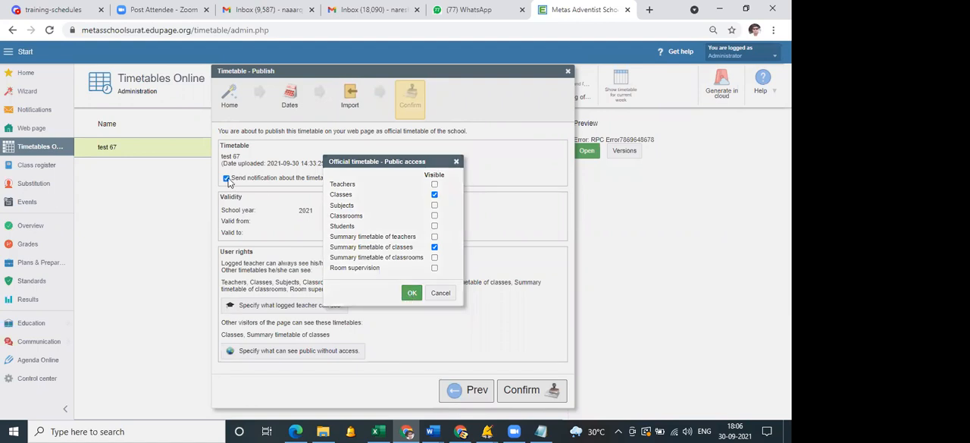
pyautogui.click(550, 394)
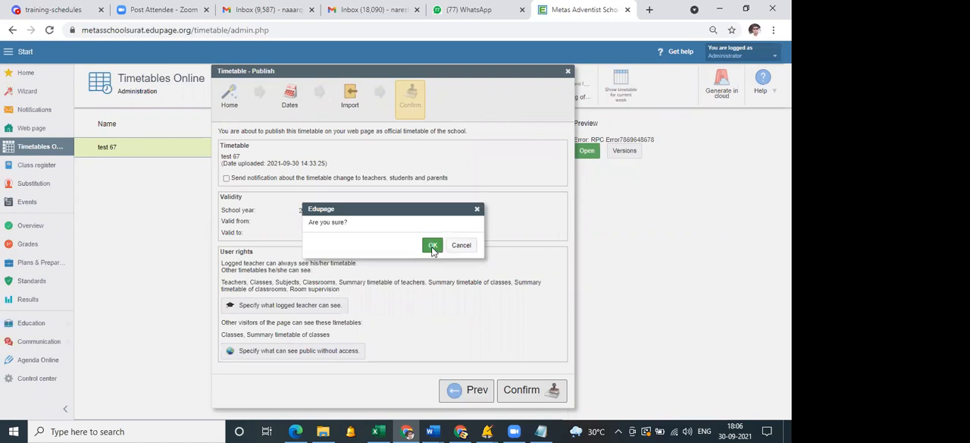
pyautogui.click(432, 247)
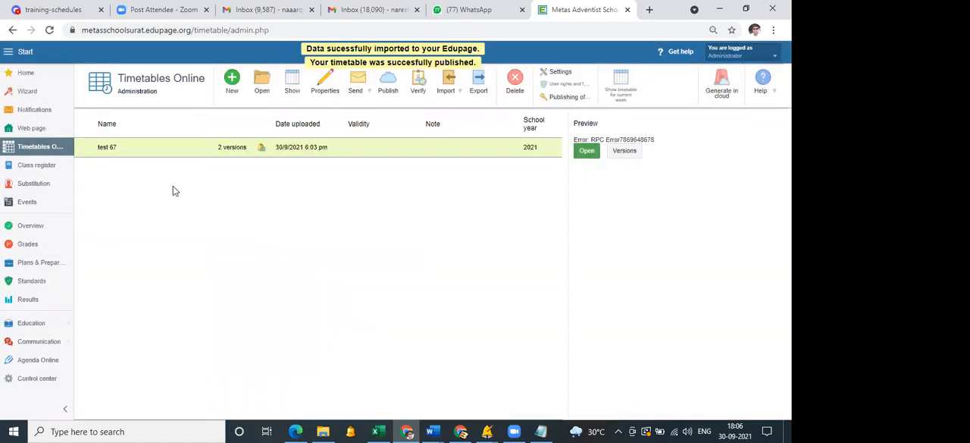
# Switch to Edge, reload the school's public Timetable page and examine the published timetable of class 6.
pyautogui.click(106, 148)
pyautogui.click(83, 147)
pyautogui.hotkey('alt', 'Tab')
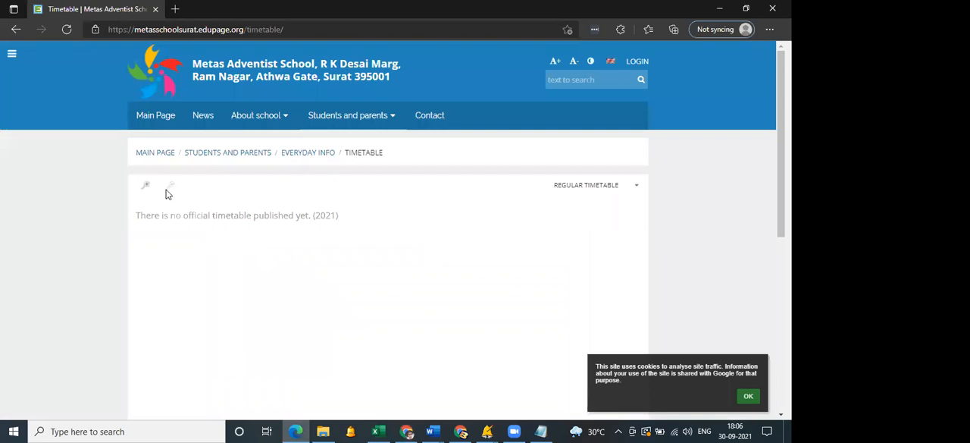
pyautogui.click(68, 29)
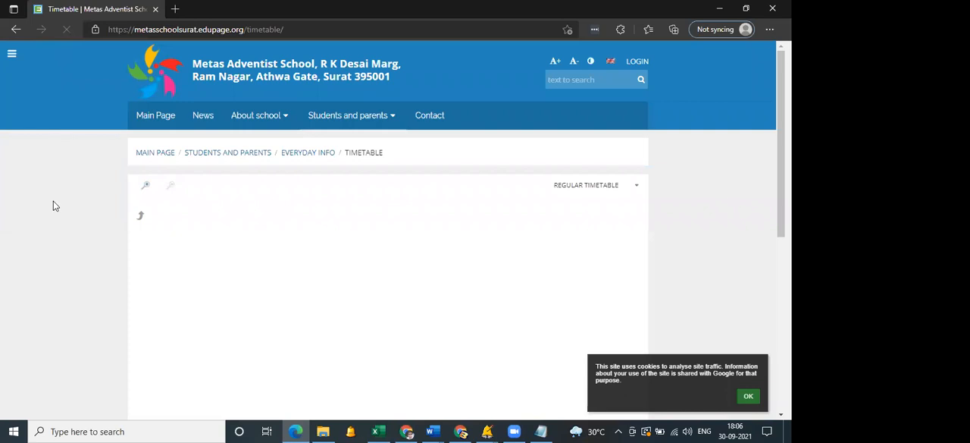
pyautogui.scroll(-2, 53, 197)
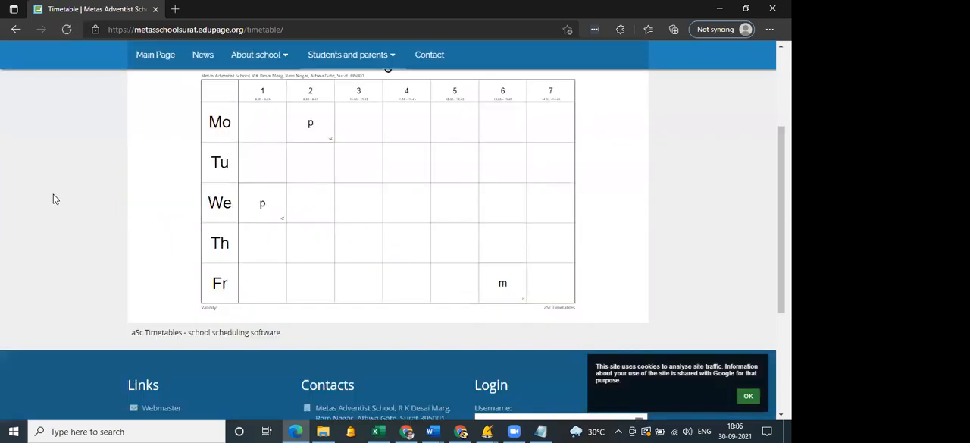
pyautogui.scroll(2, 147, 189)
pyautogui.click(150, 187)
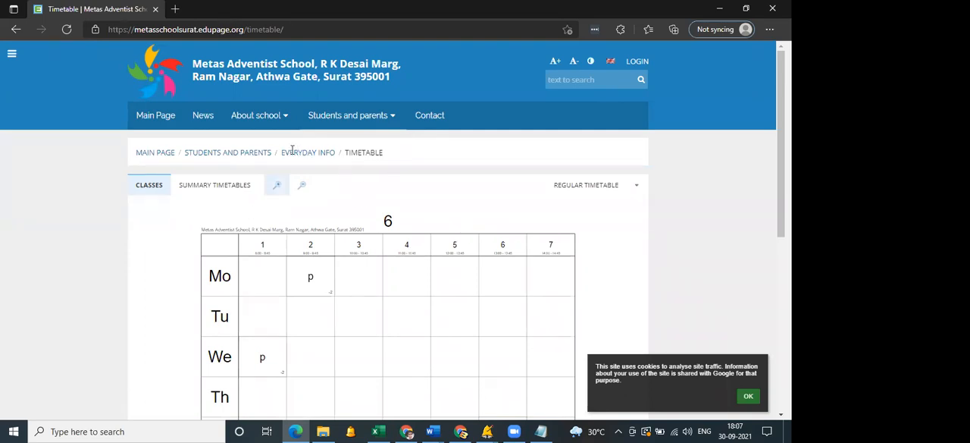
# Return to Timetables Online in Chrome and prepare test 67 for publishing again, keeping the import of timetable data and bell times.
pyautogui.click(408, 431)
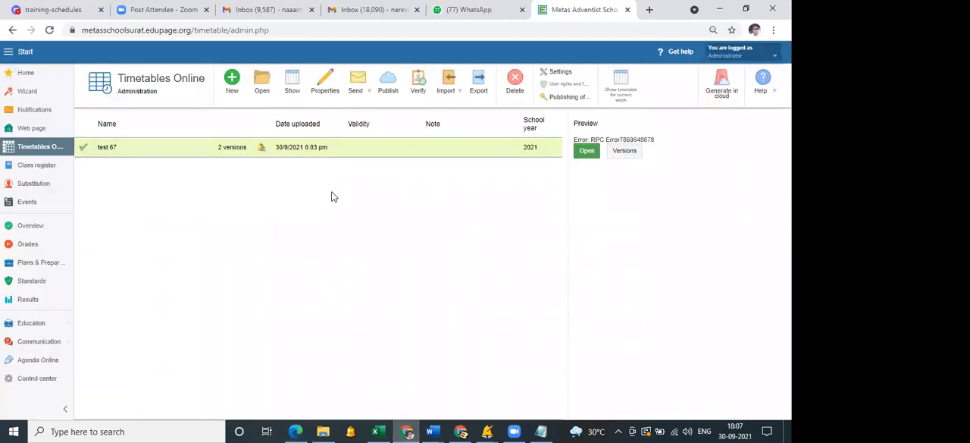
pyautogui.click(389, 95)
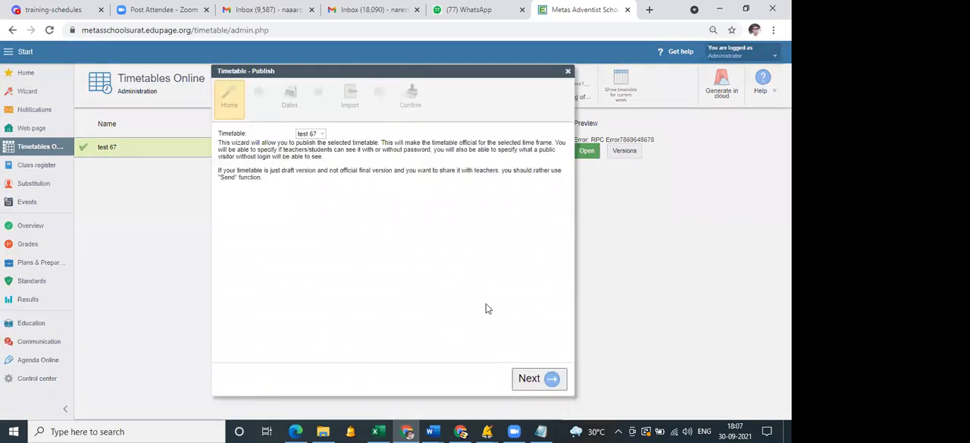
pyautogui.click(539, 383)
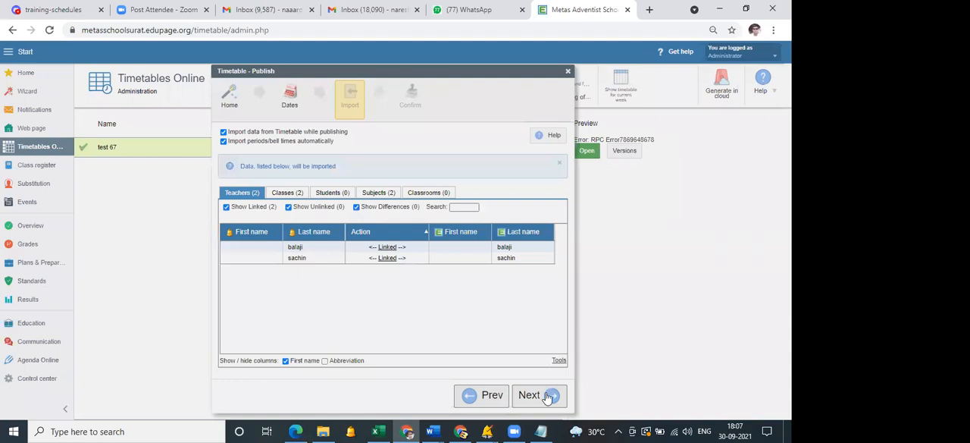
pyautogui.click(547, 395)
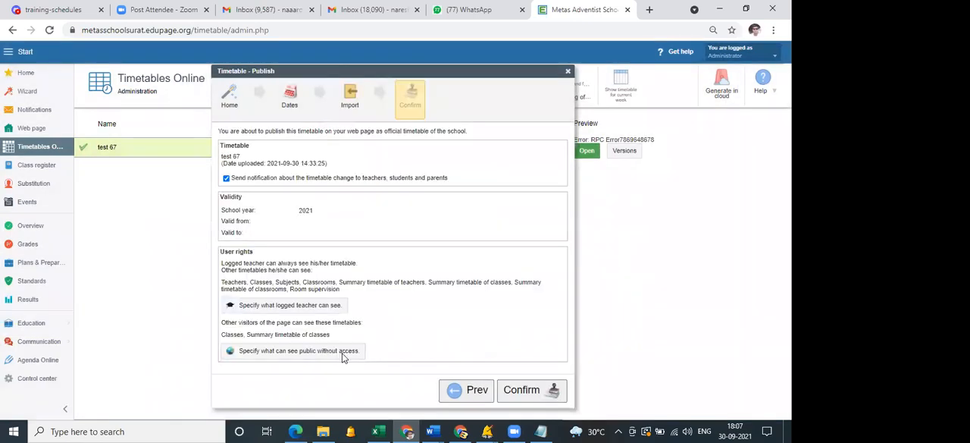
# Remove public access to all timetables, including Classes and Summary timetable of classes, and confirm publishing test 67.
pyautogui.click(342, 353)
pyautogui.click(434, 247)
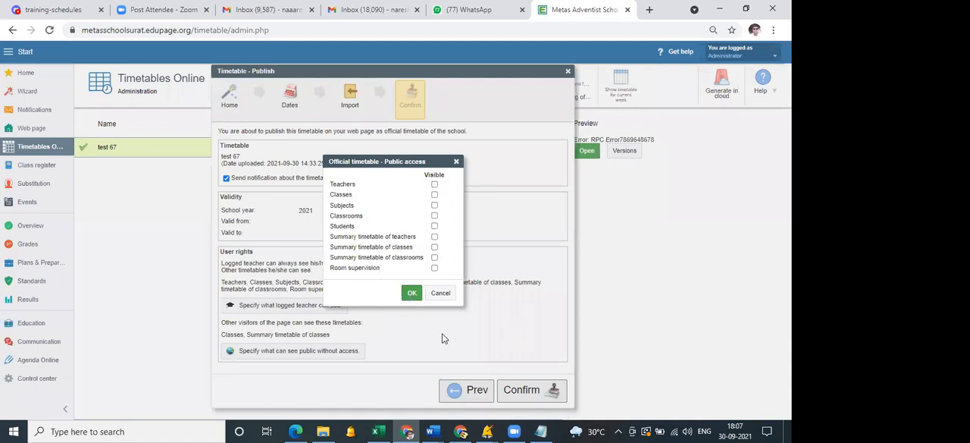
pyautogui.click(412, 294)
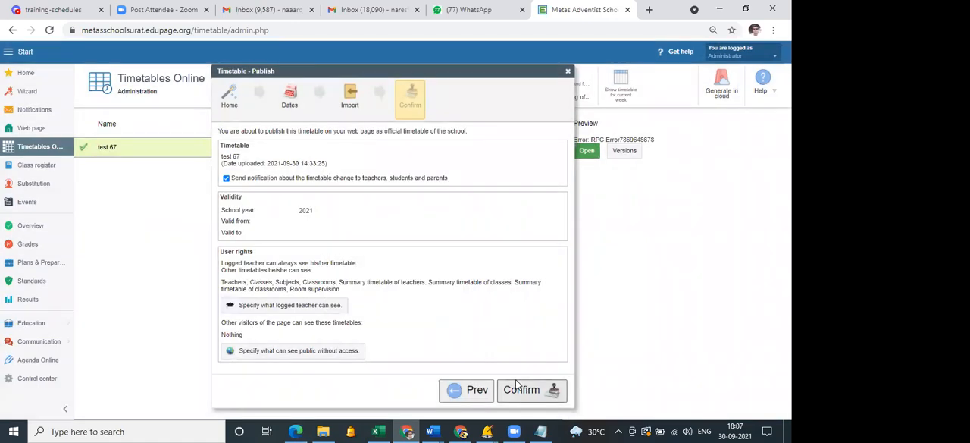
pyautogui.click(517, 387)
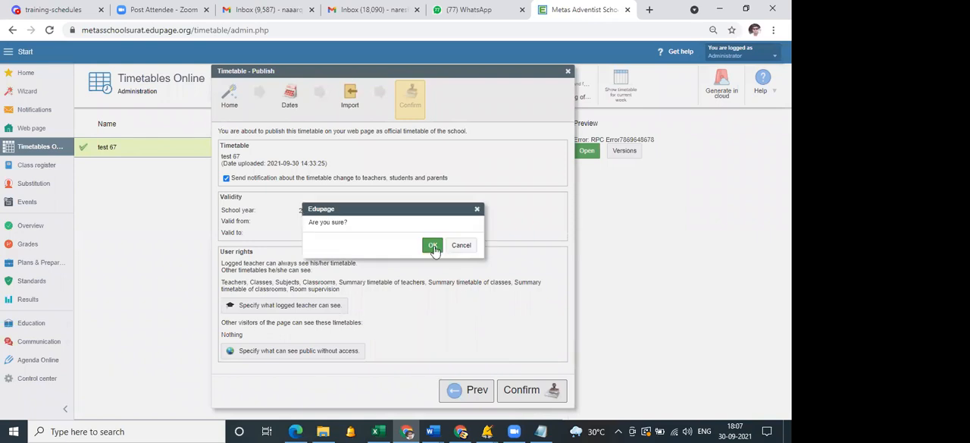
pyautogui.click(433, 245)
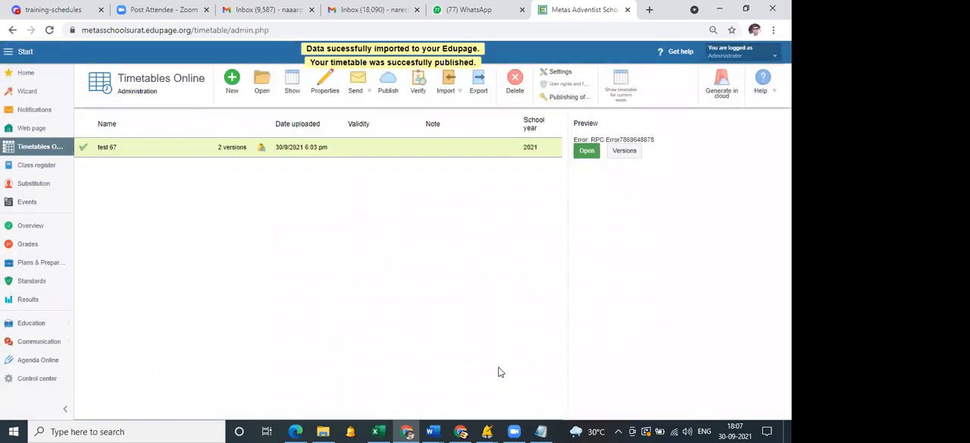
# Switch to Edge and reload the school's public Timetable page to check visitor access.
pyautogui.click(296, 430)
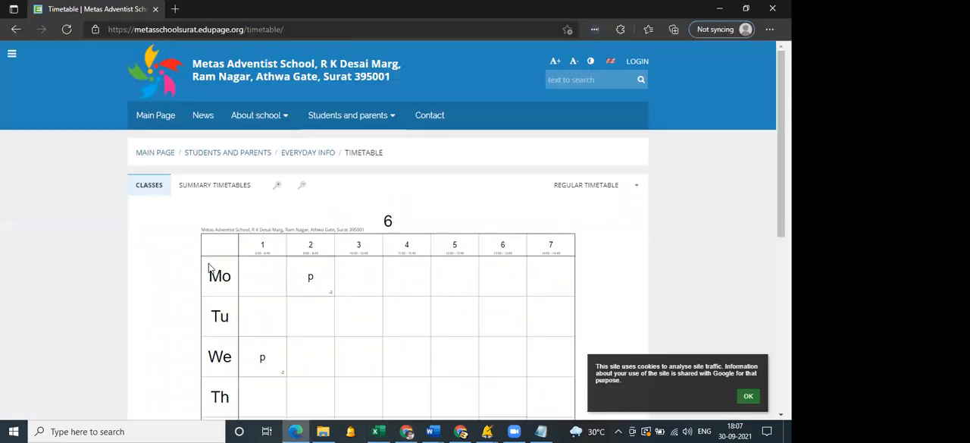
pyautogui.click(67, 30)
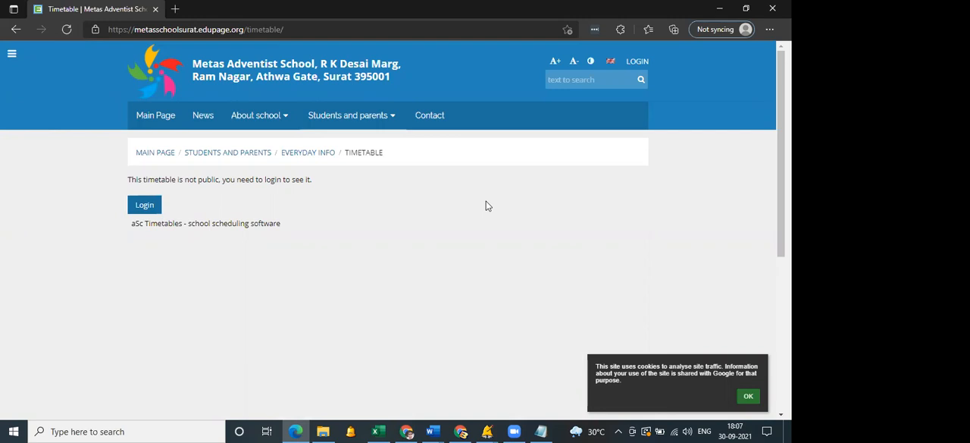
# Put Notepad away and close the TimeTables Online windows in aSc Timetables.
pyautogui.click(541, 431)
pyautogui.click(540, 431)
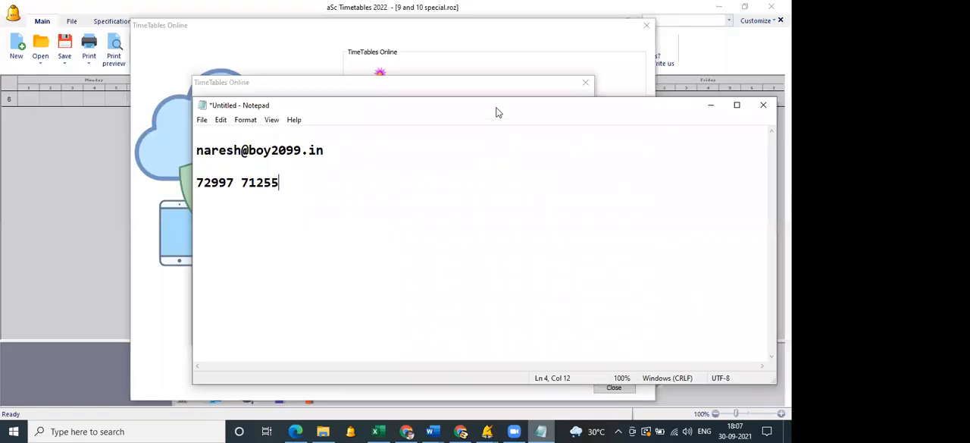
pyautogui.moveTo(502, 107); pyautogui.dragTo(435, 75)
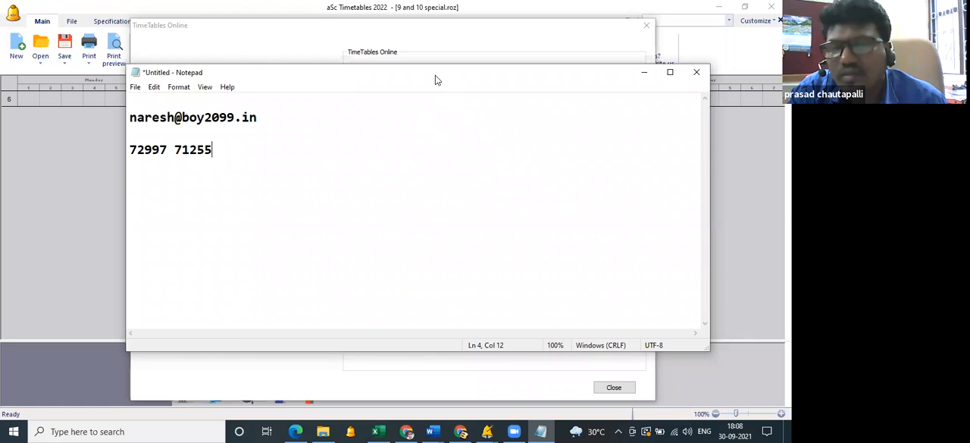
pyautogui.click(644, 72)
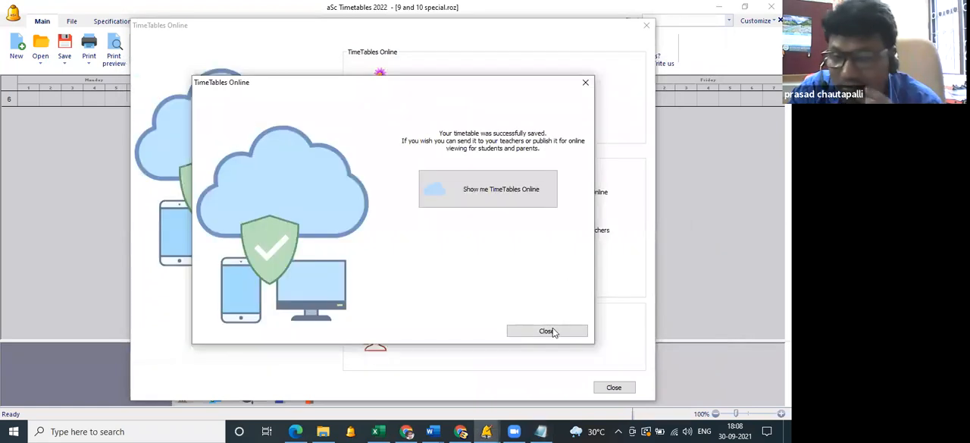
pyautogui.click(613, 385)
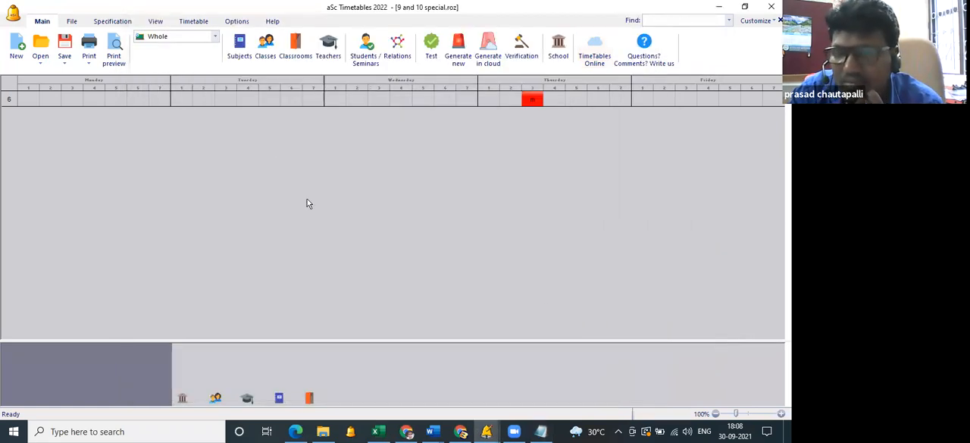
# In the print preview of class 6, print the subject's full name on single-lesson cards, place the teacher at bottom centre and turn off Teacher.
pyautogui.click(116, 53)
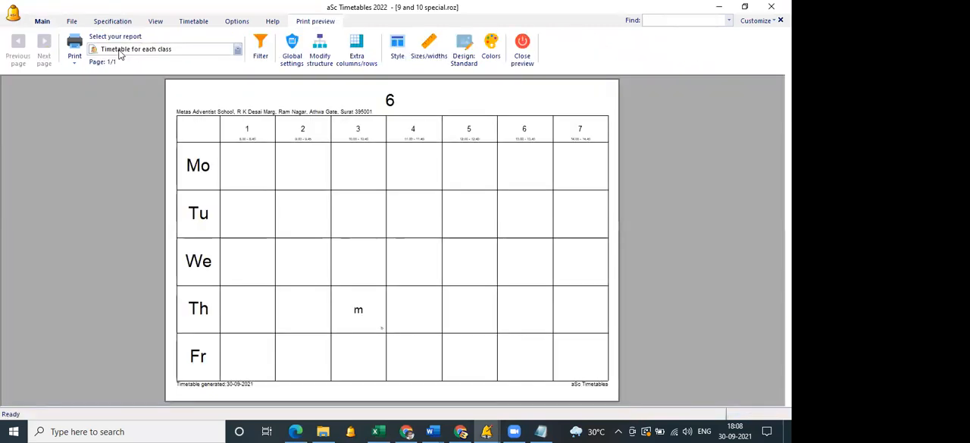
pyautogui.doubleClick(359, 312)
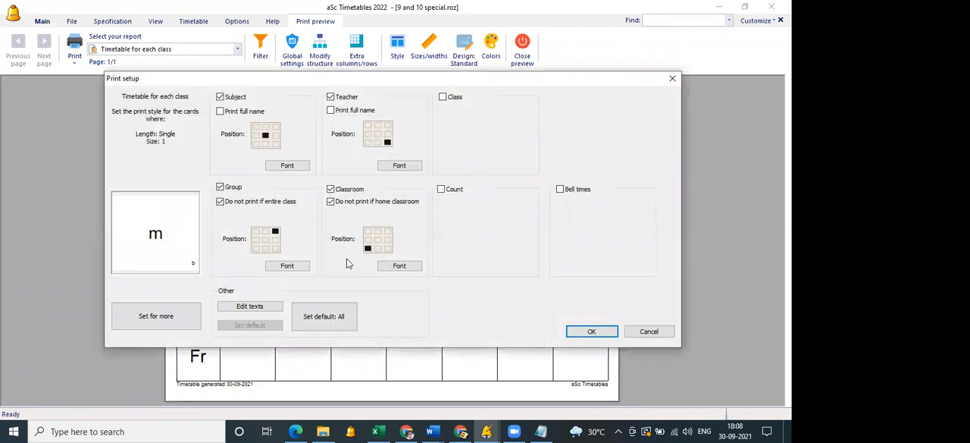
pyautogui.click(220, 112)
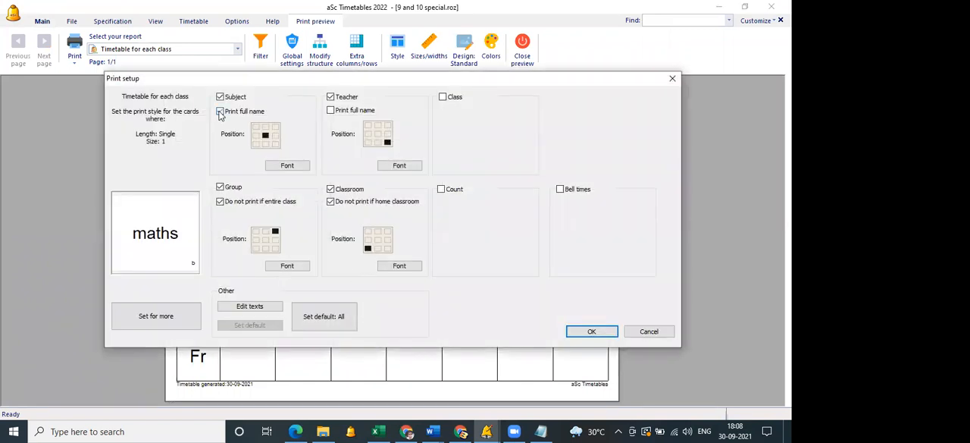
pyautogui.click(338, 112)
pyautogui.click(378, 142)
pyautogui.click(330, 110)
pyautogui.click(331, 97)
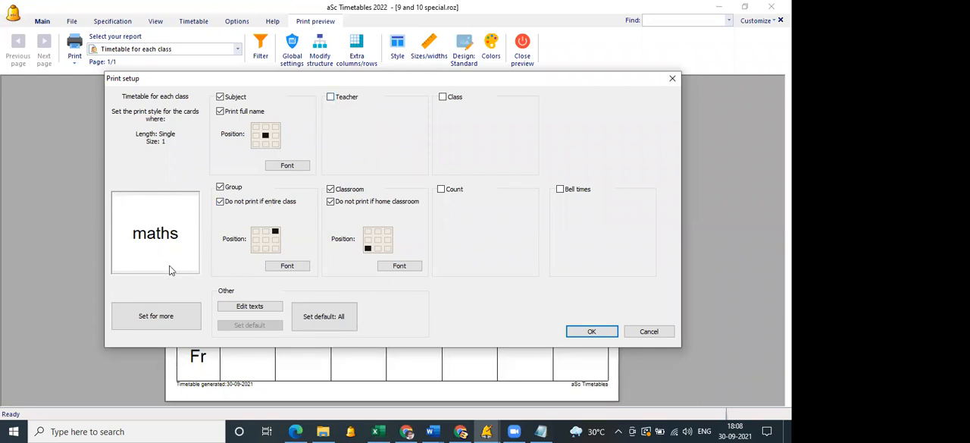
pyautogui.click(590, 332)
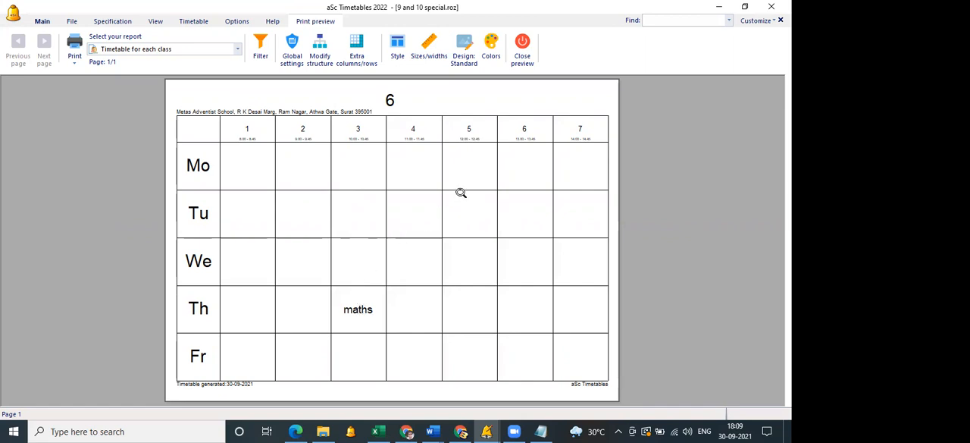
# Turn Teacher printing back on with the full name for the same cards, and leave the print preview.
pyautogui.doubleClick(358, 304)
pyautogui.click(331, 97)
pyautogui.click(330, 110)
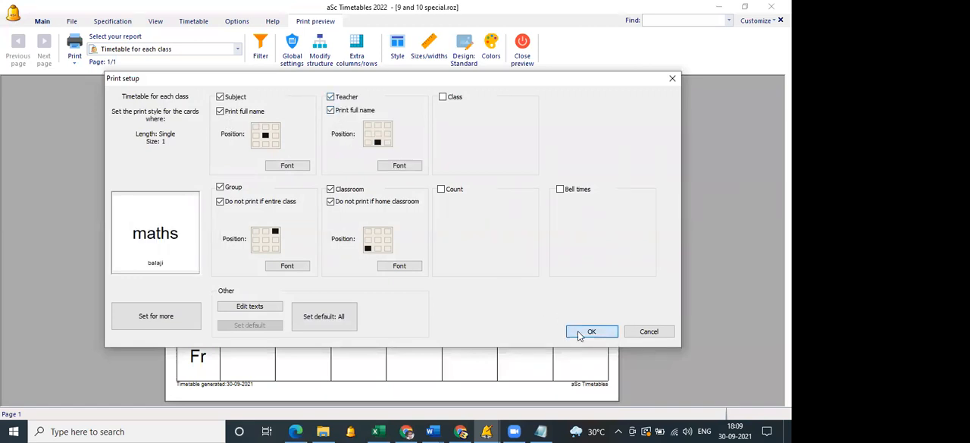
pyautogui.click(590, 331)
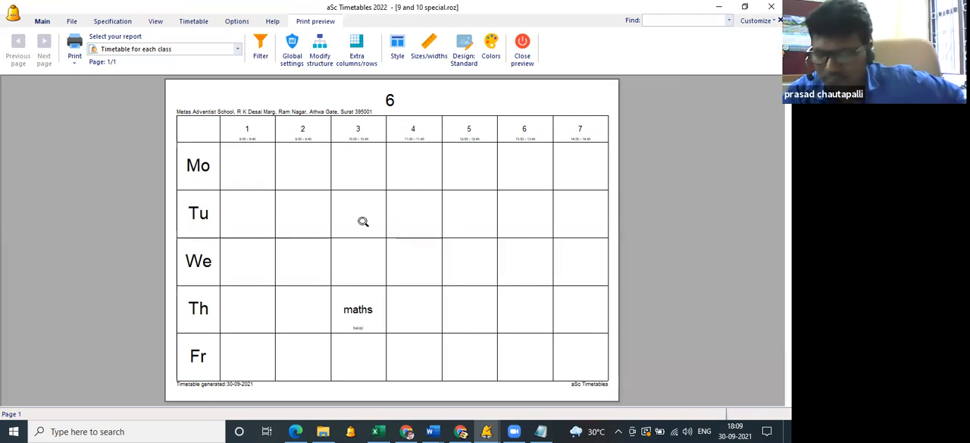
pyautogui.click(523, 58)
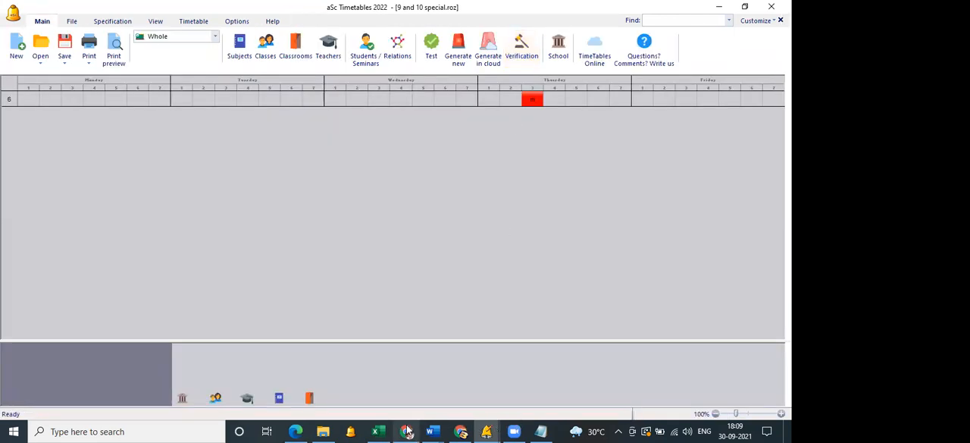
# Enable multi-term or multi-week timetables in the school settings and set the number of weeks to 2.
pyautogui.moveTo(407, 431)
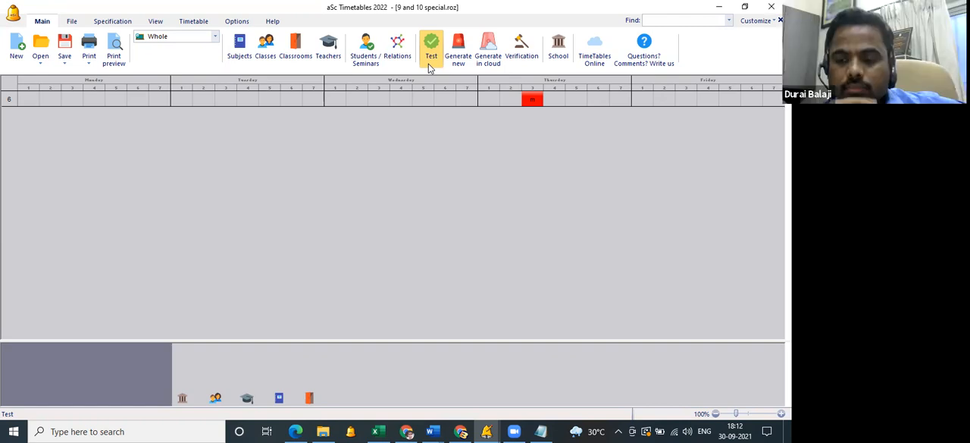
pyautogui.click(559, 50)
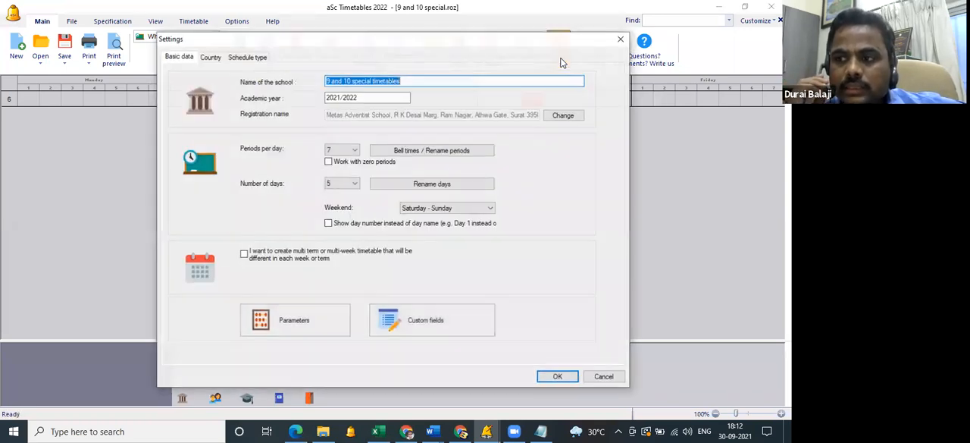
pyautogui.click(244, 255)
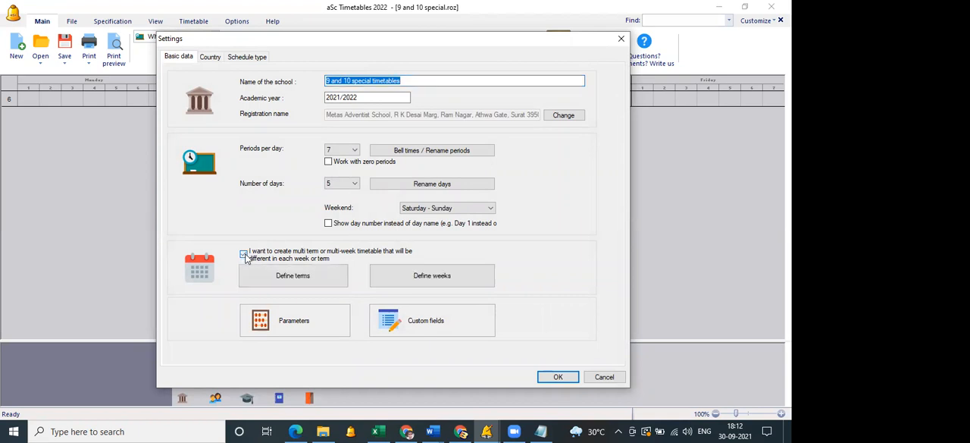
pyautogui.click(461, 281)
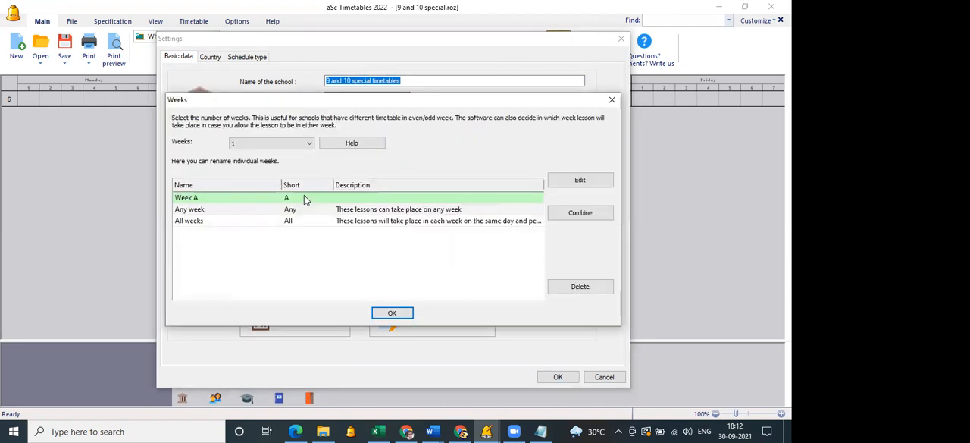
pyautogui.click(279, 143)
pyautogui.click(258, 158)
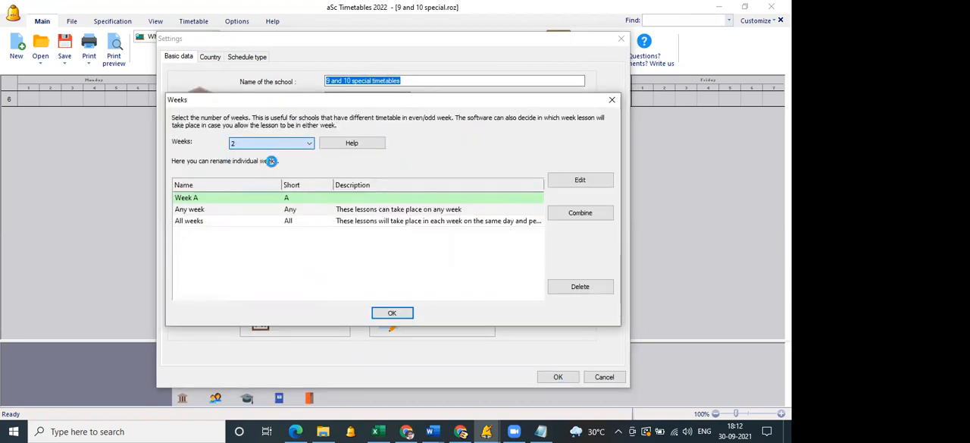
pyautogui.click(380, 220)
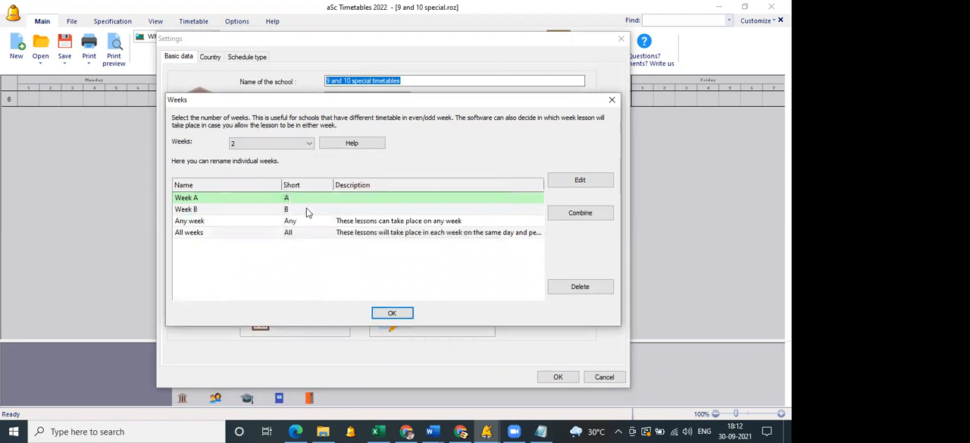
pyautogui.click(390, 313)
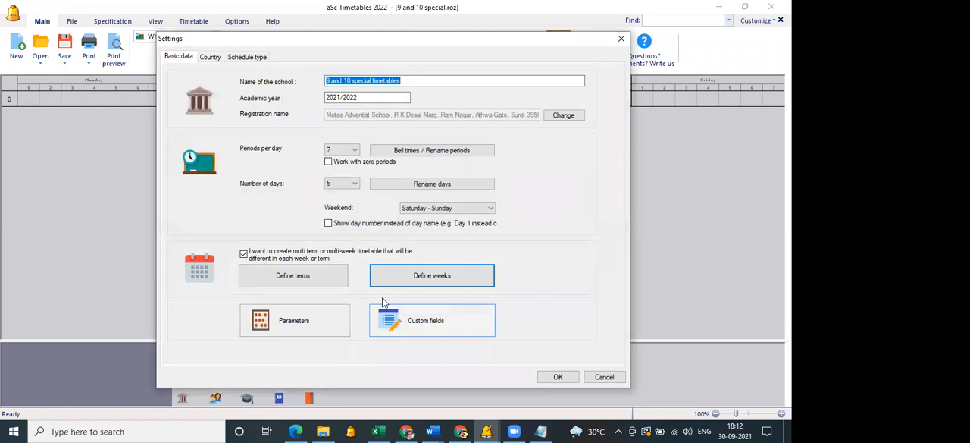
pyautogui.click(558, 377)
# Add classes 7 and 8 to the class list.
pyautogui.click(241, 48)
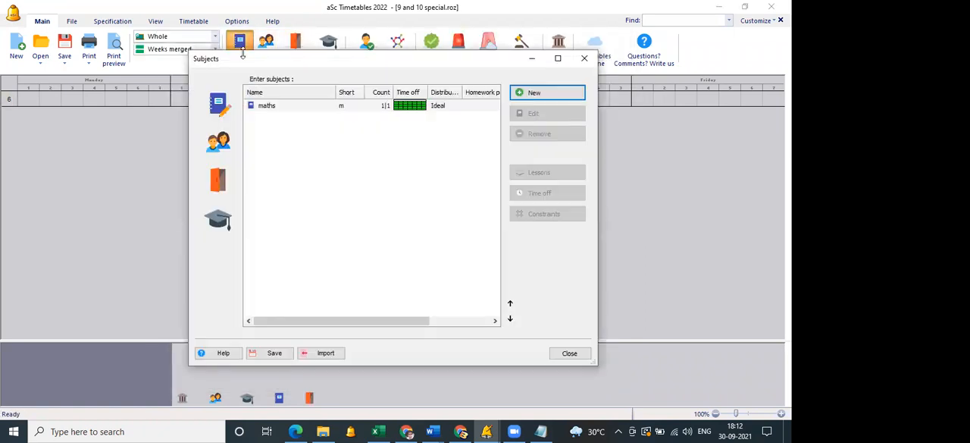
pyautogui.click(218, 141)
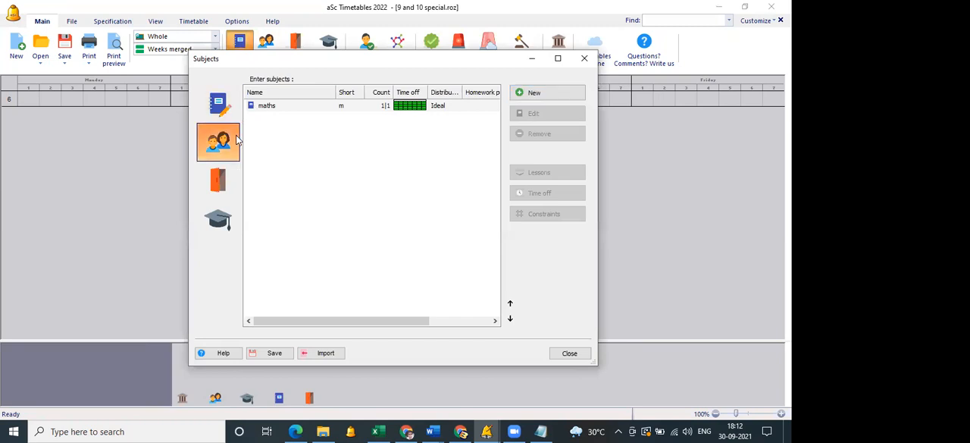
pyautogui.click(537, 93)
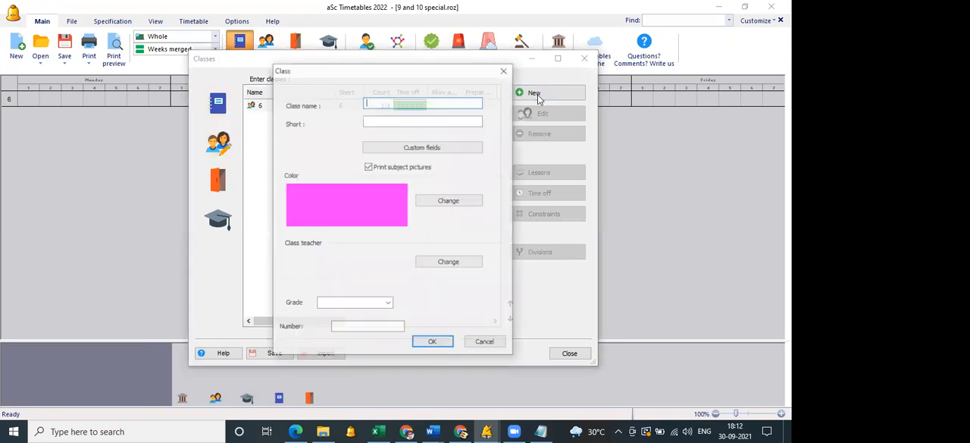
pyautogui.press('Return')
pyautogui.click(535, 94)
pyautogui.press('Return')
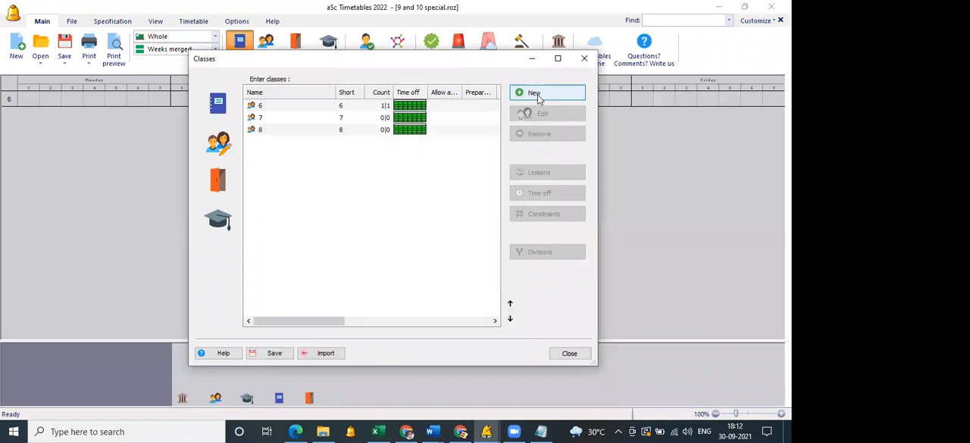
pyautogui.click(389, 119)
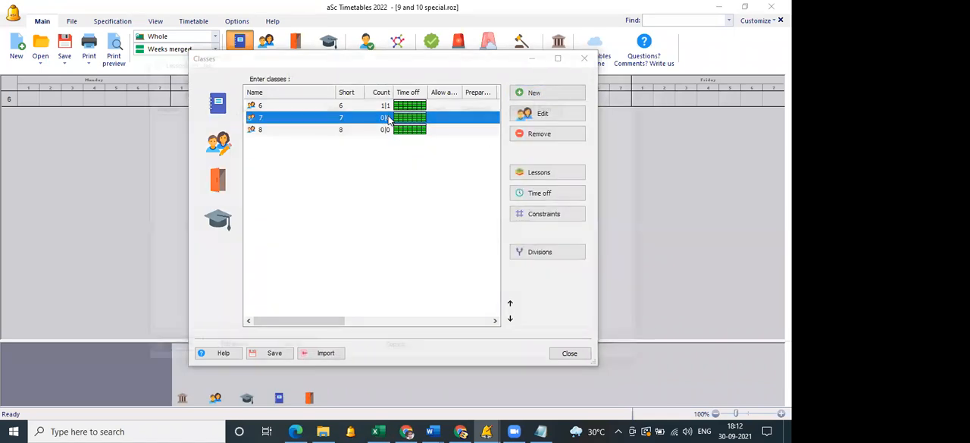
pyautogui.click(539, 172)
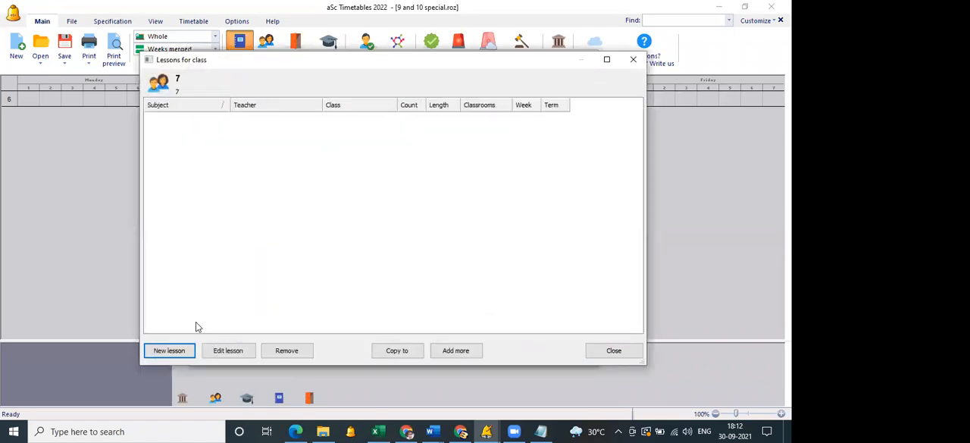
pyautogui.click(169, 351)
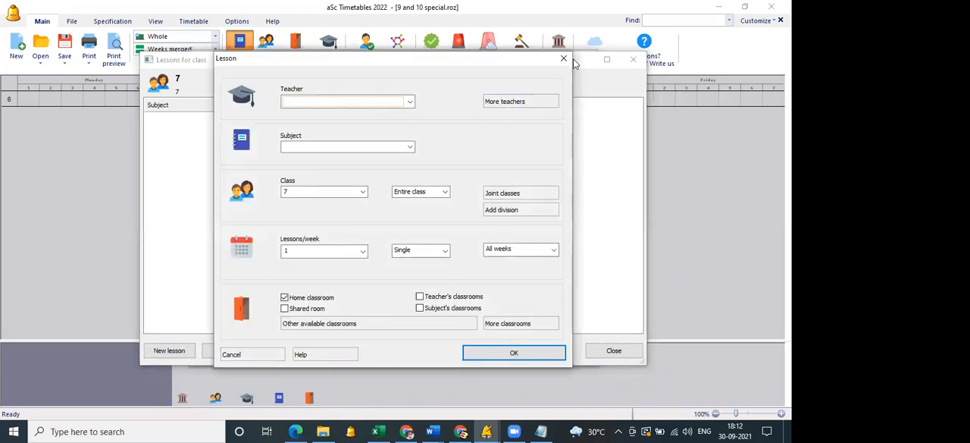
pyautogui.press('Escape')
pyautogui.click(628, 58)
pyautogui.click(218, 218)
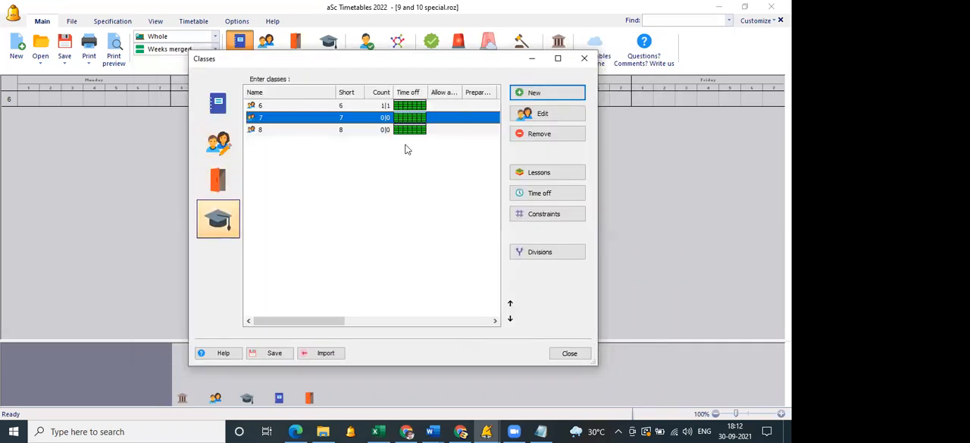
# Add two subjects, hindi with short name h and pt with short name p, to the subject list.
pyautogui.click(219, 103)
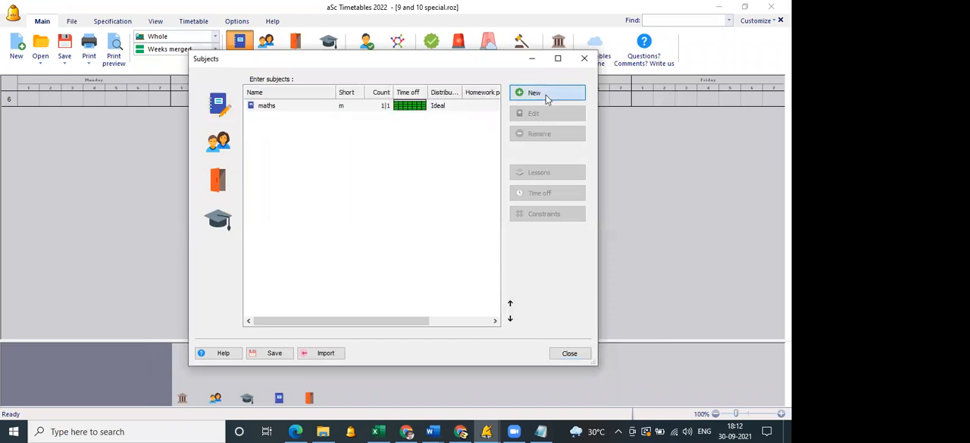
pyautogui.click(546, 95)
pyautogui.write('hindi')
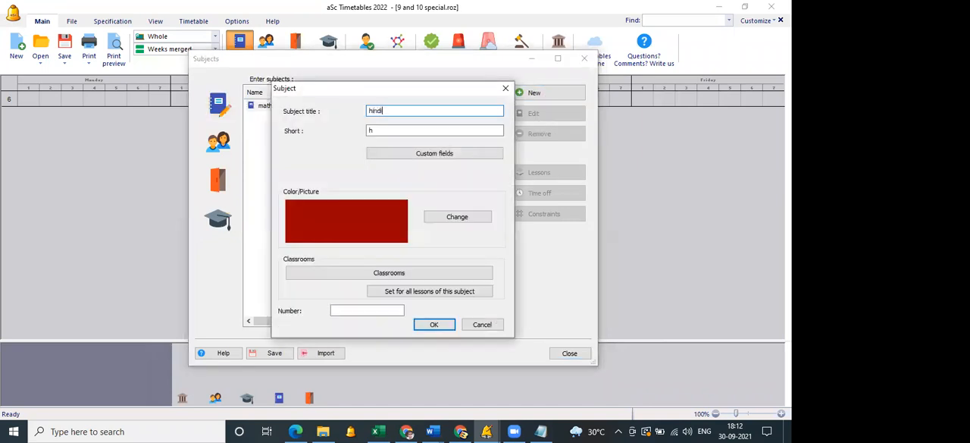
pyautogui.press('Return')
pyautogui.click(546, 94)
pyautogui.write('pt')
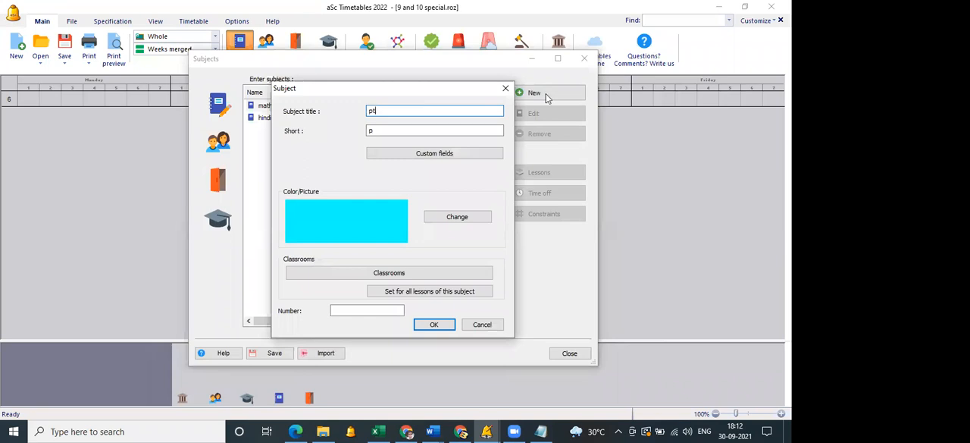
pyautogui.press('Return')
# Give hindi one single lesson per week for the entire class 6 with the existing teacher, in Week A only.
pyautogui.click(435, 119)
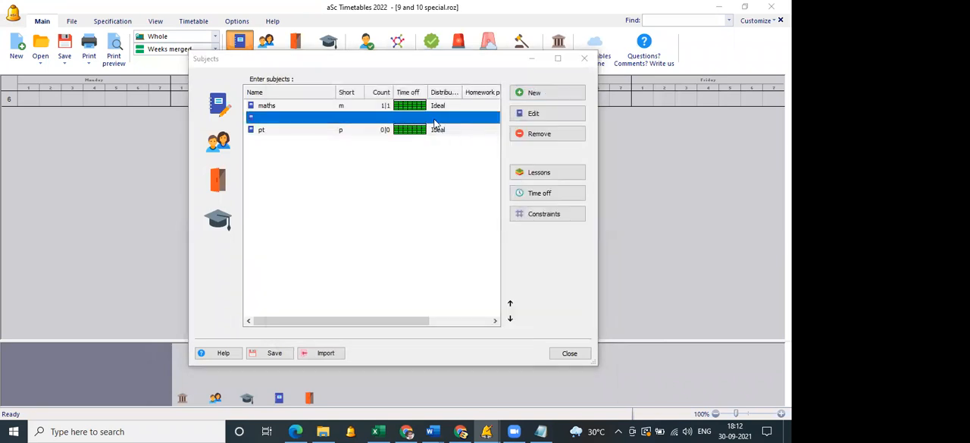
pyautogui.click(542, 172)
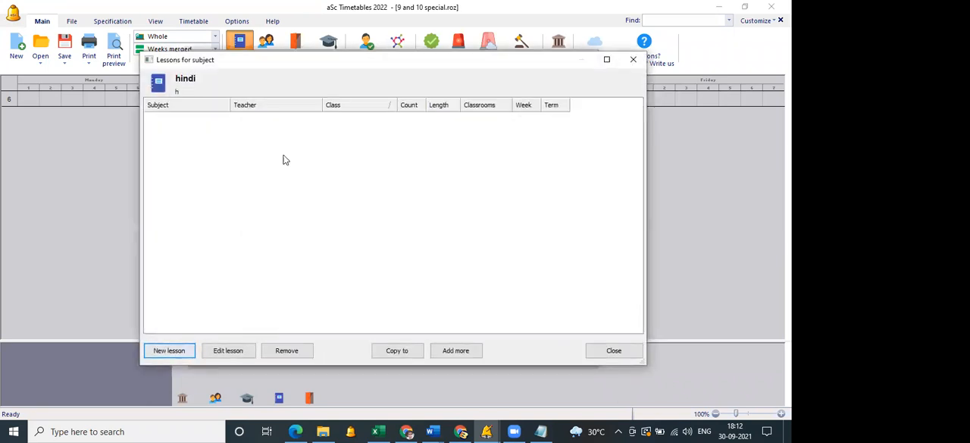
pyautogui.click(343, 100)
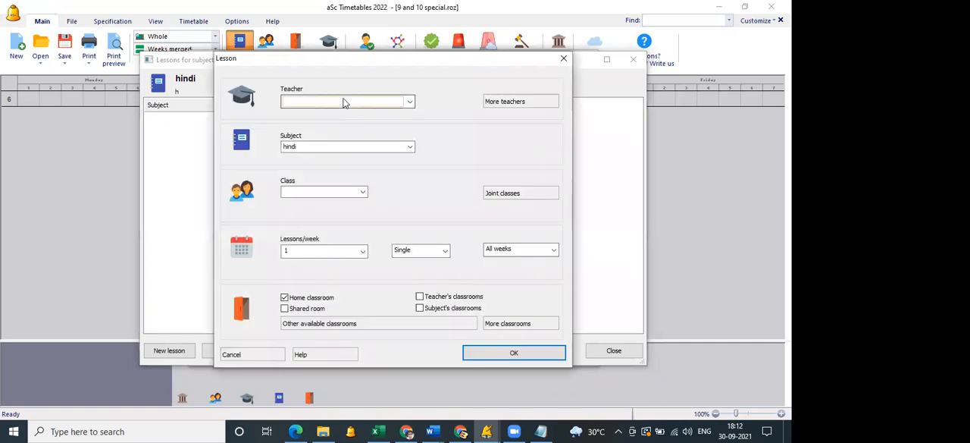
pyautogui.click(343, 102)
pyautogui.click(335, 114)
pyautogui.click(327, 194)
pyautogui.click(327, 194)
pyautogui.click(324, 201)
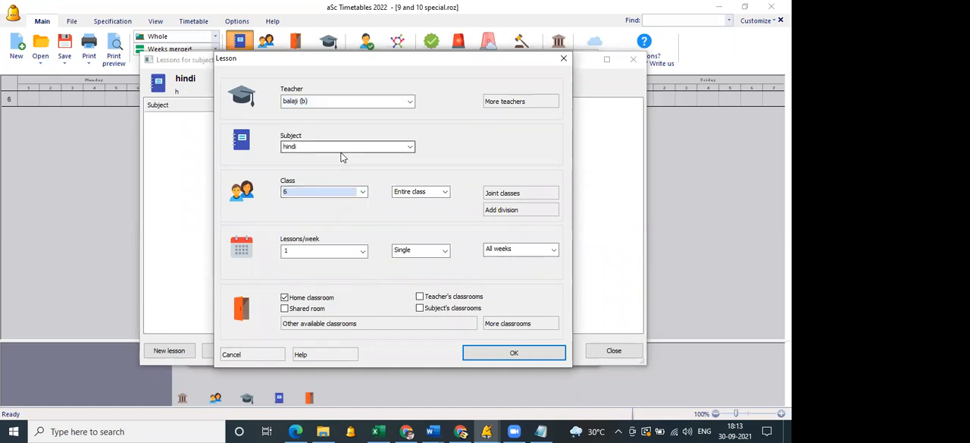
pyautogui.click(519, 250)
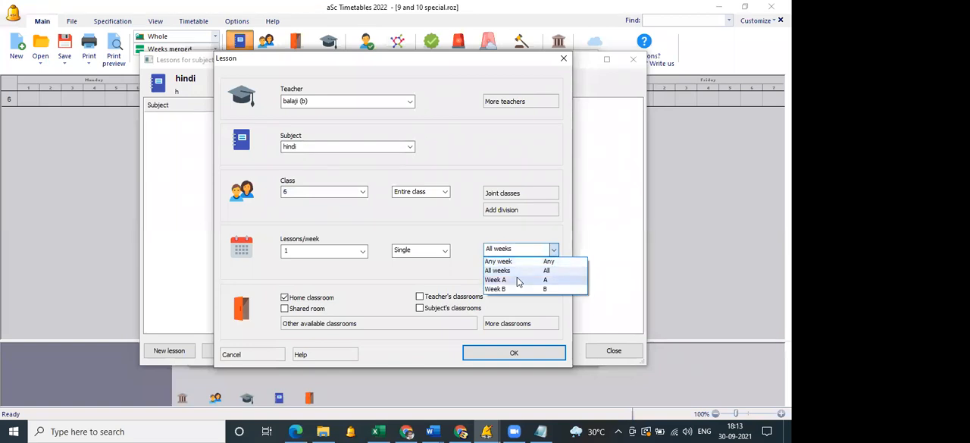
pyautogui.click(518, 279)
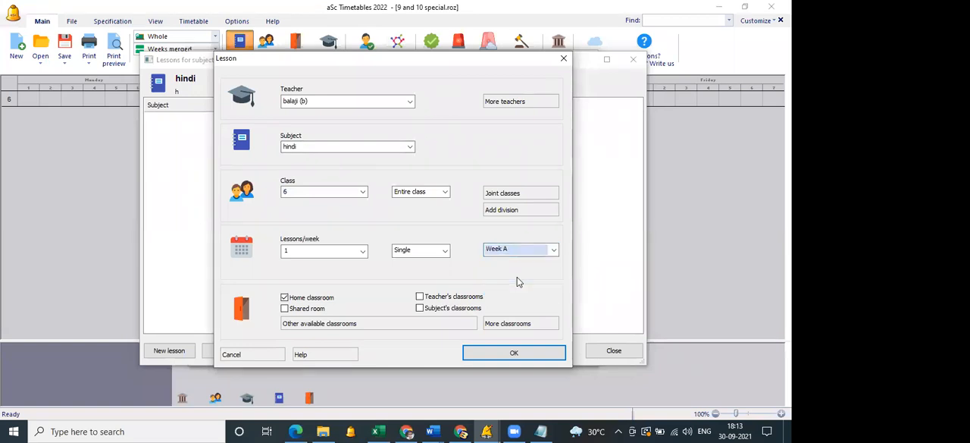
pyautogui.click(504, 355)
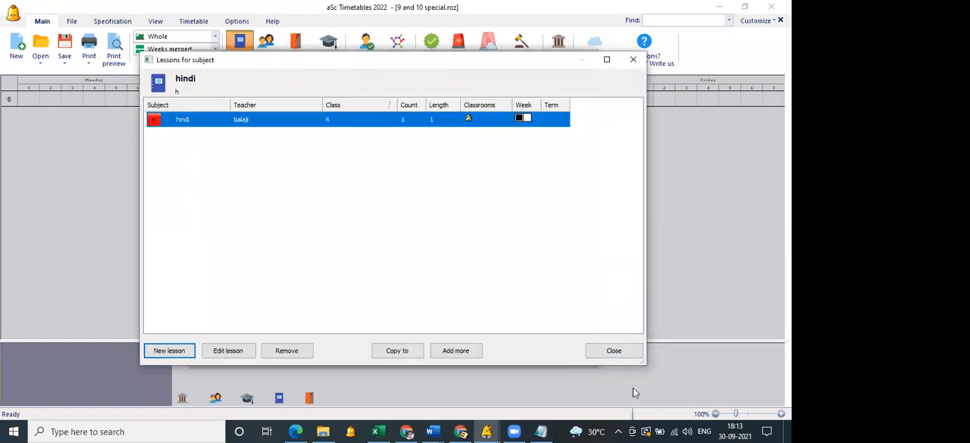
pyautogui.click(611, 356)
# Give pt one single lesson per week for the entire class 6 with the same teacher, in Week B only.
pyautogui.click(289, 132)
pyautogui.doubleClick(289, 132)
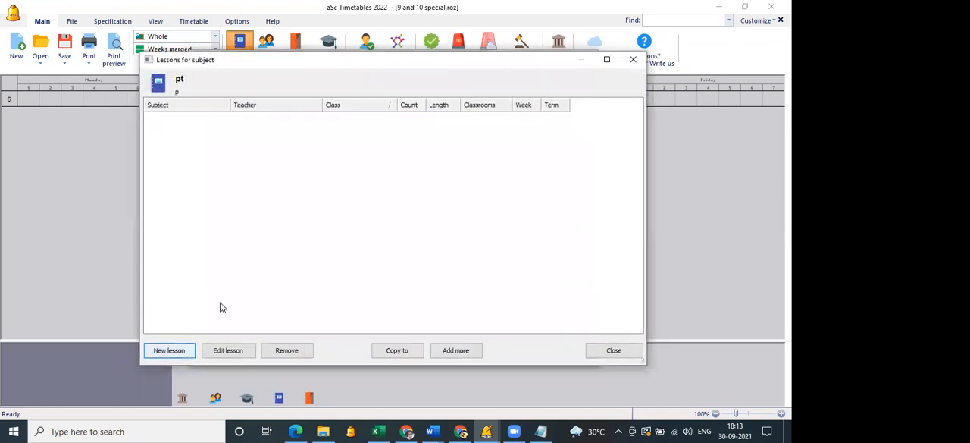
pyautogui.doubleClick(266, 118)
pyautogui.click(295, 101)
pyautogui.click(298, 113)
pyautogui.click(315, 191)
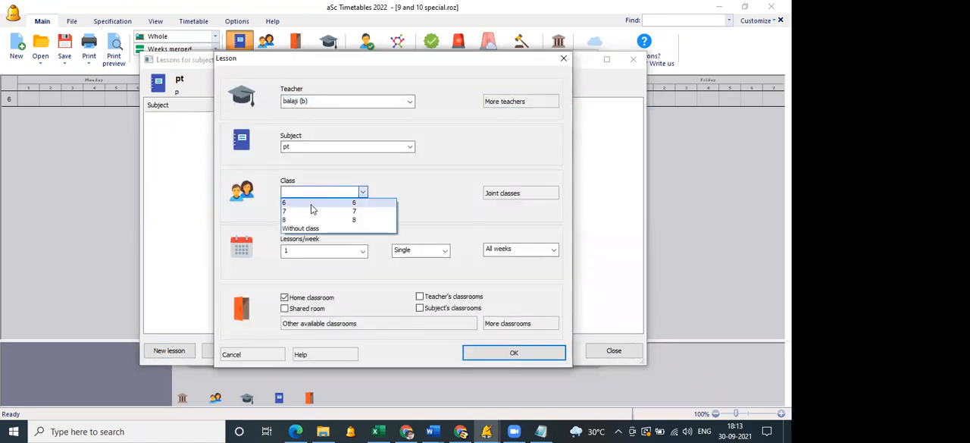
pyautogui.click(354, 253)
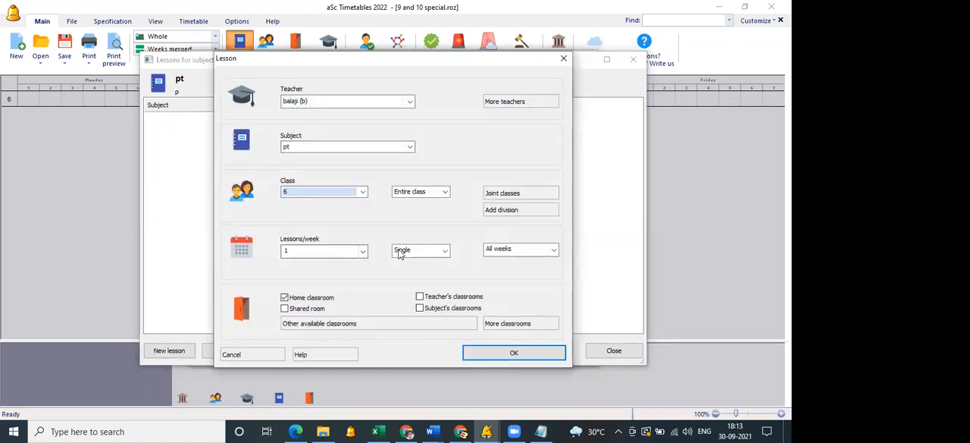
pyautogui.click(516, 250)
pyautogui.click(523, 292)
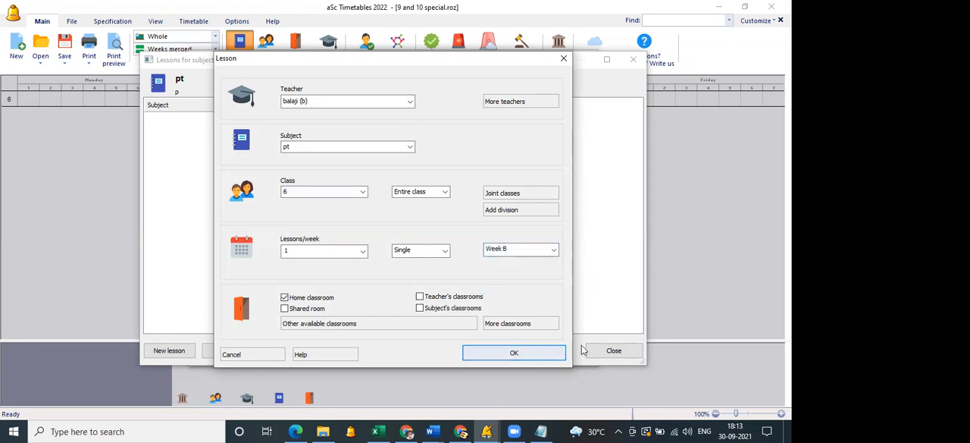
pyautogui.click(510, 353)
pyautogui.click(614, 353)
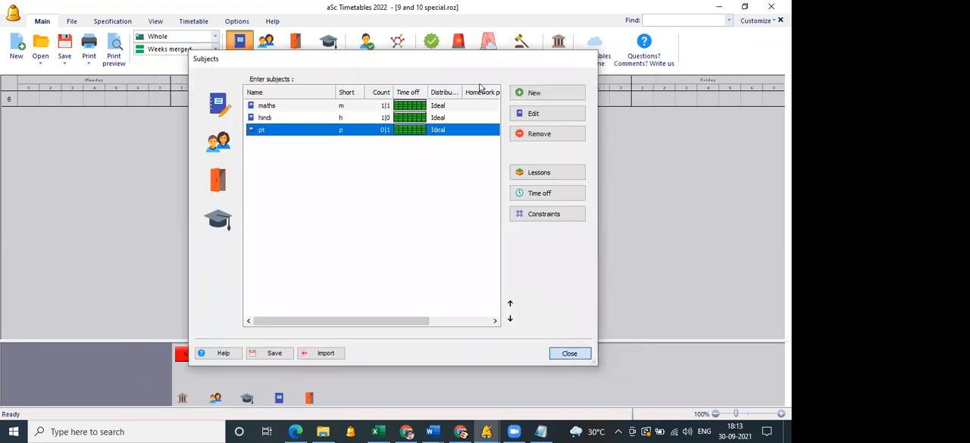
# Generate the whole timetable anew with relaxation allowed, and check class 6's Week A and Week B lessons in the print preview.
pyautogui.click(567, 351)
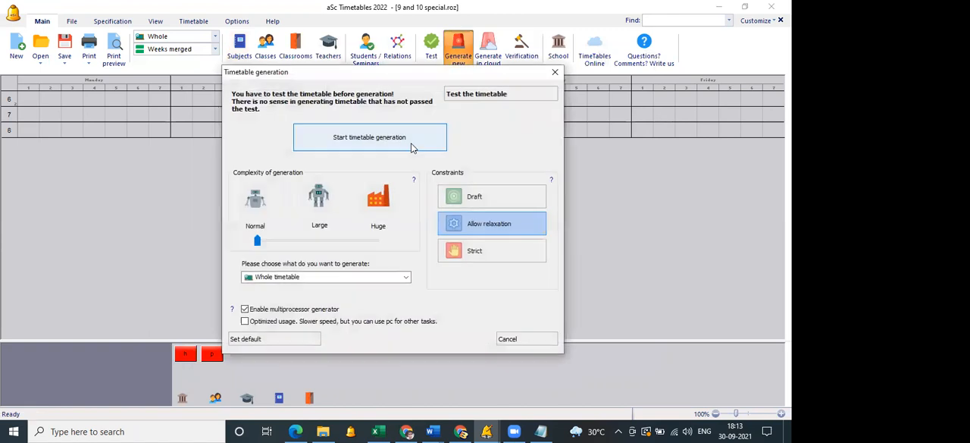
pyautogui.click(411, 145)
pyautogui.click(470, 256)
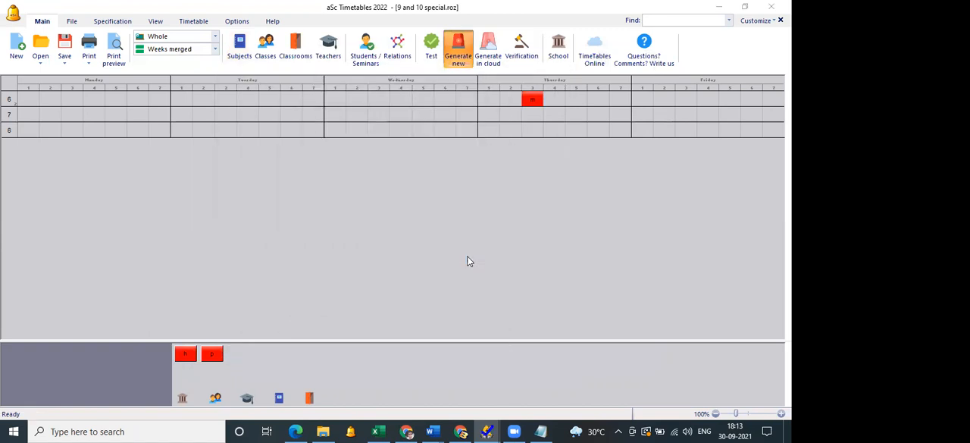
pyautogui.click(468, 258)
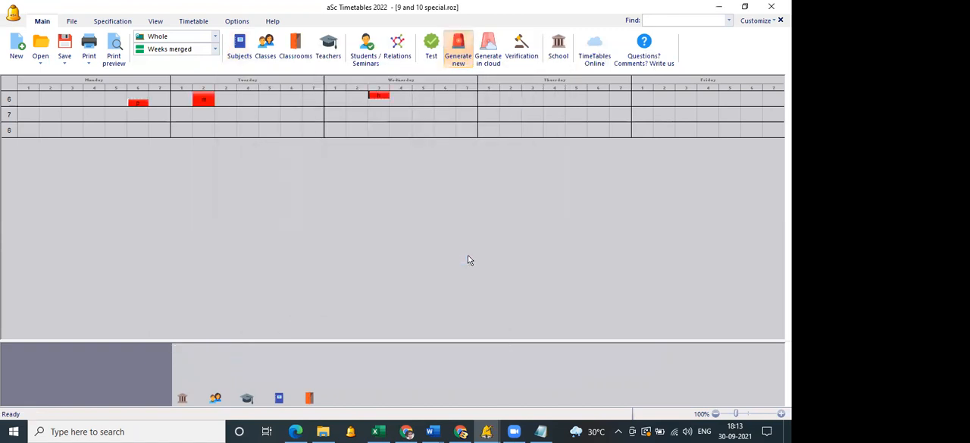
pyautogui.click(116, 58)
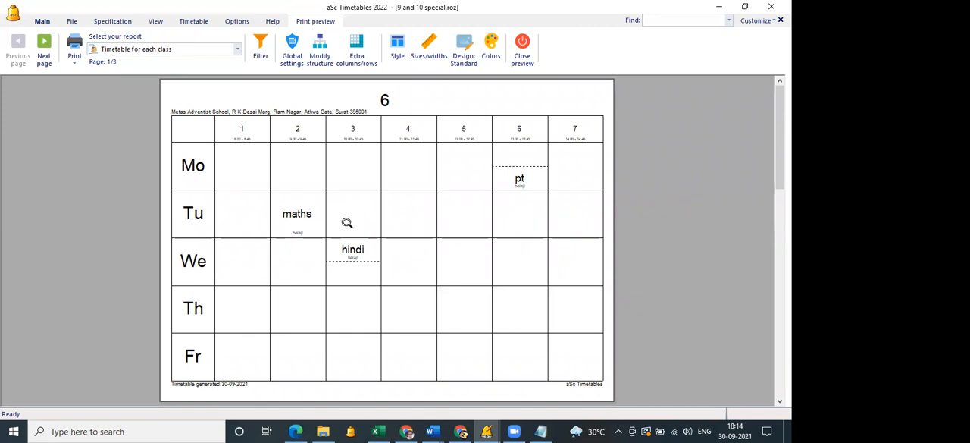
pyautogui.click(522, 48)
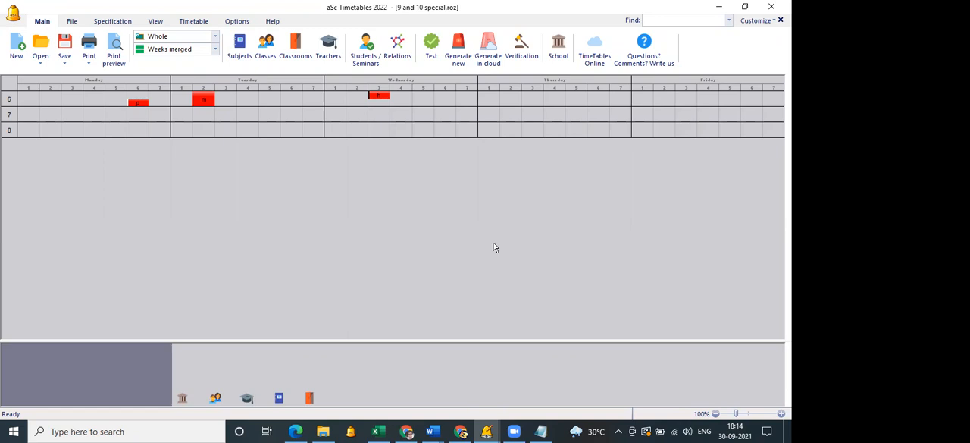
# Move class 6's Week A hindi card from Wednesday to Tuesday period 4.
pyautogui.moveTo(379, 97)
pyautogui.moveTo(379, 97); pyautogui.dragTo(249, 95)
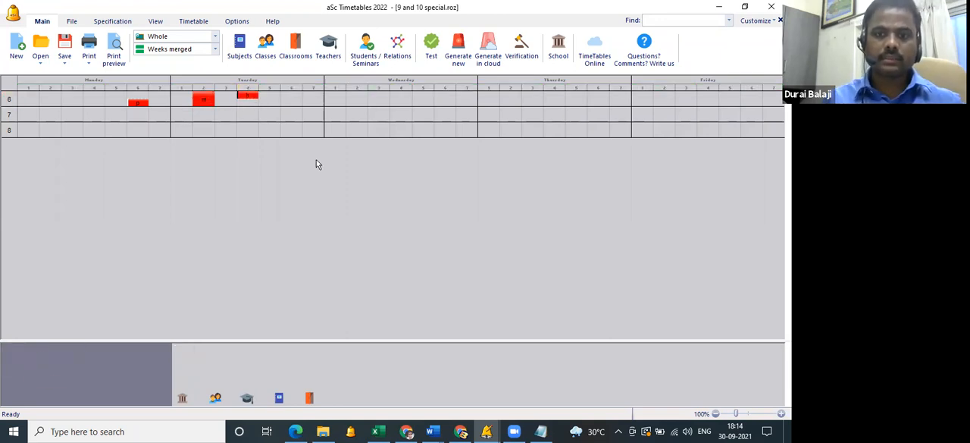